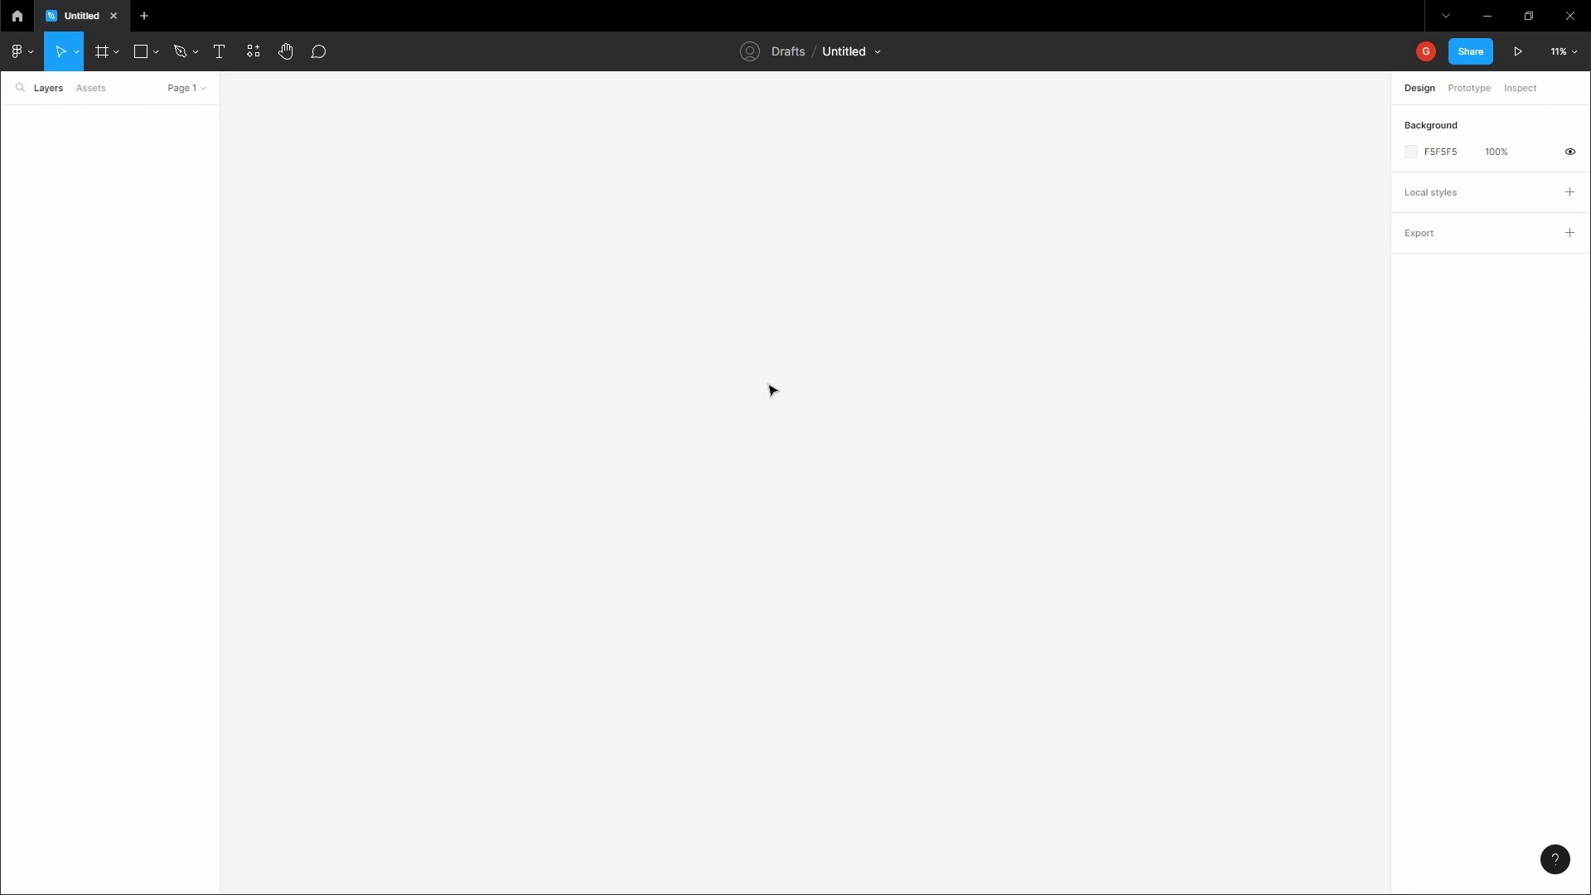
Paste the prepared Logo, Fonts, Mockups, Background and Colors frames onto the empty canvas
{"action": "key", "text": "ctrl+v"}
{"action": "left_click", "coordinate": [750, 274]}
{"action": "key", "text": "space"}
{"action": "left_click_drag", "start_coordinate": [749, 275], "coordinate": [777, 290]}
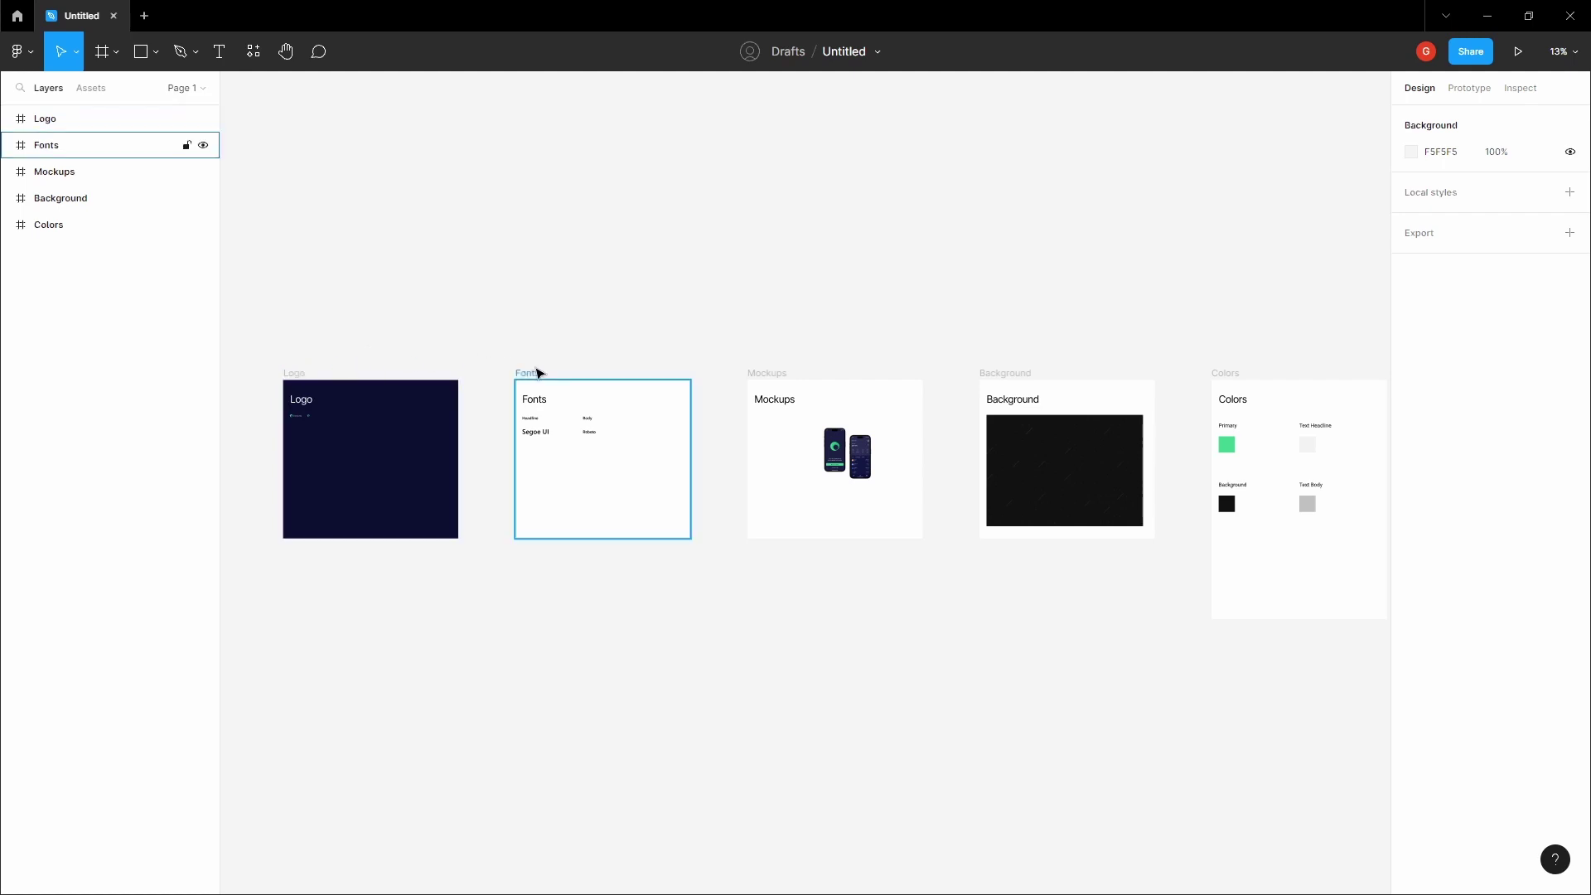
Look over the contents of the pasted Fonts, Mockups, Background and Colors frames
{"action": "scroll", "coordinate": [537, 373], "scroll_direction": "up", "scroll_amount": 3}
{"action": "key", "text": "space"}
{"action": "left_click_drag", "start_coordinate": [742, 309], "coordinate": [539, 279]}
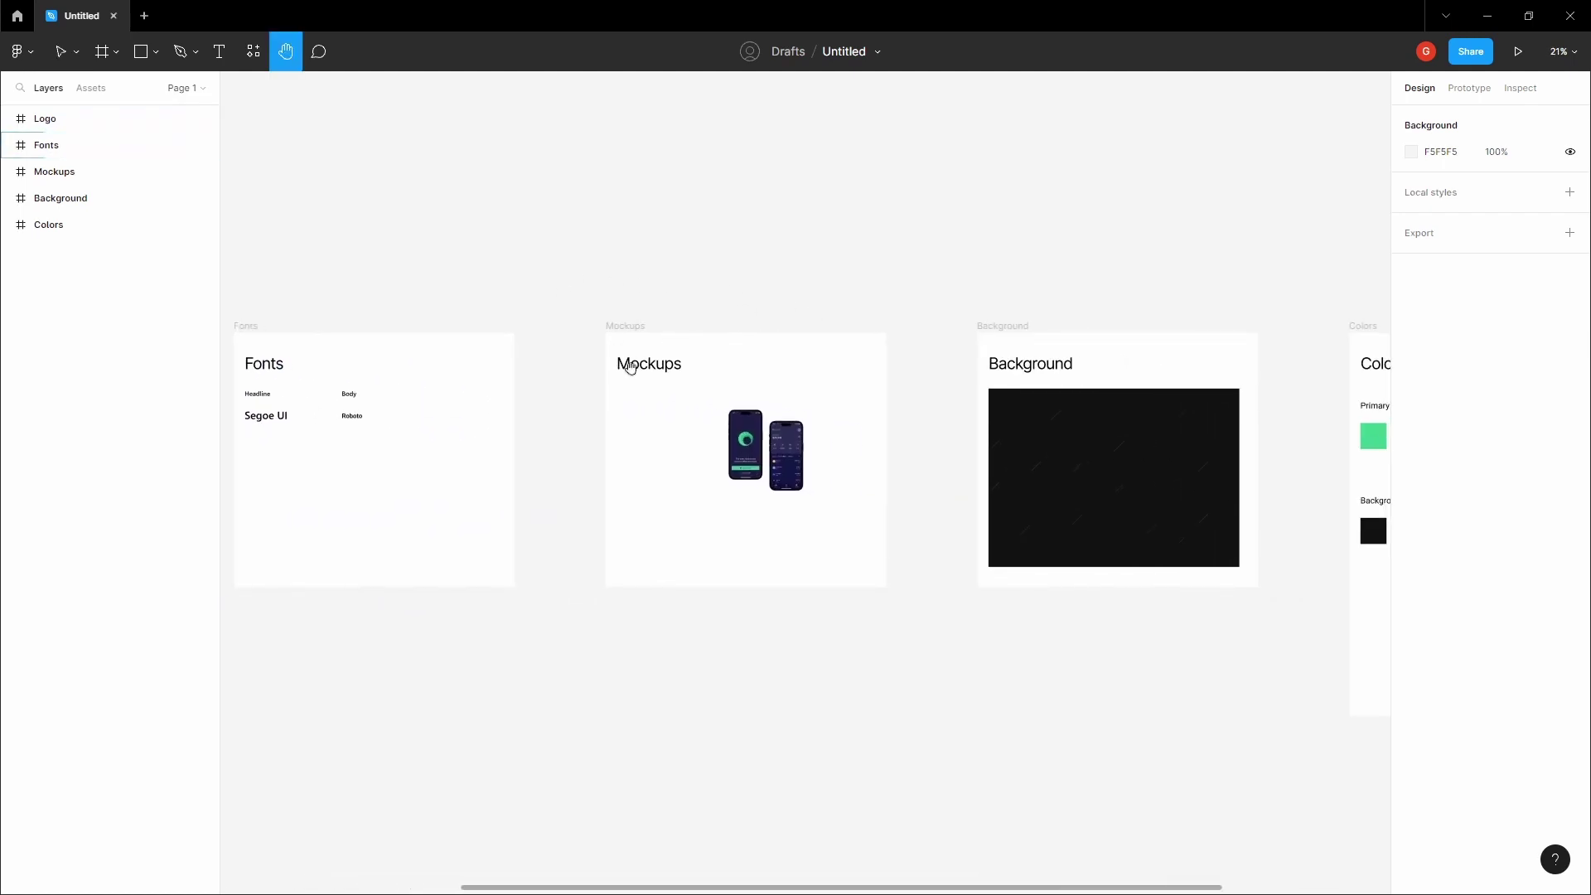
{"action": "left_click_drag", "start_coordinate": [738, 410], "coordinate": [662, 387]}
{"action": "scroll", "coordinate": [694, 419], "scroll_direction": "up", "scroll_amount": 5}
{"action": "scroll", "coordinate": [694, 419], "scroll_direction": "down", "scroll_amount": 4}
{"action": "left_click_drag", "start_coordinate": [753, 410], "coordinate": [686, 412]}
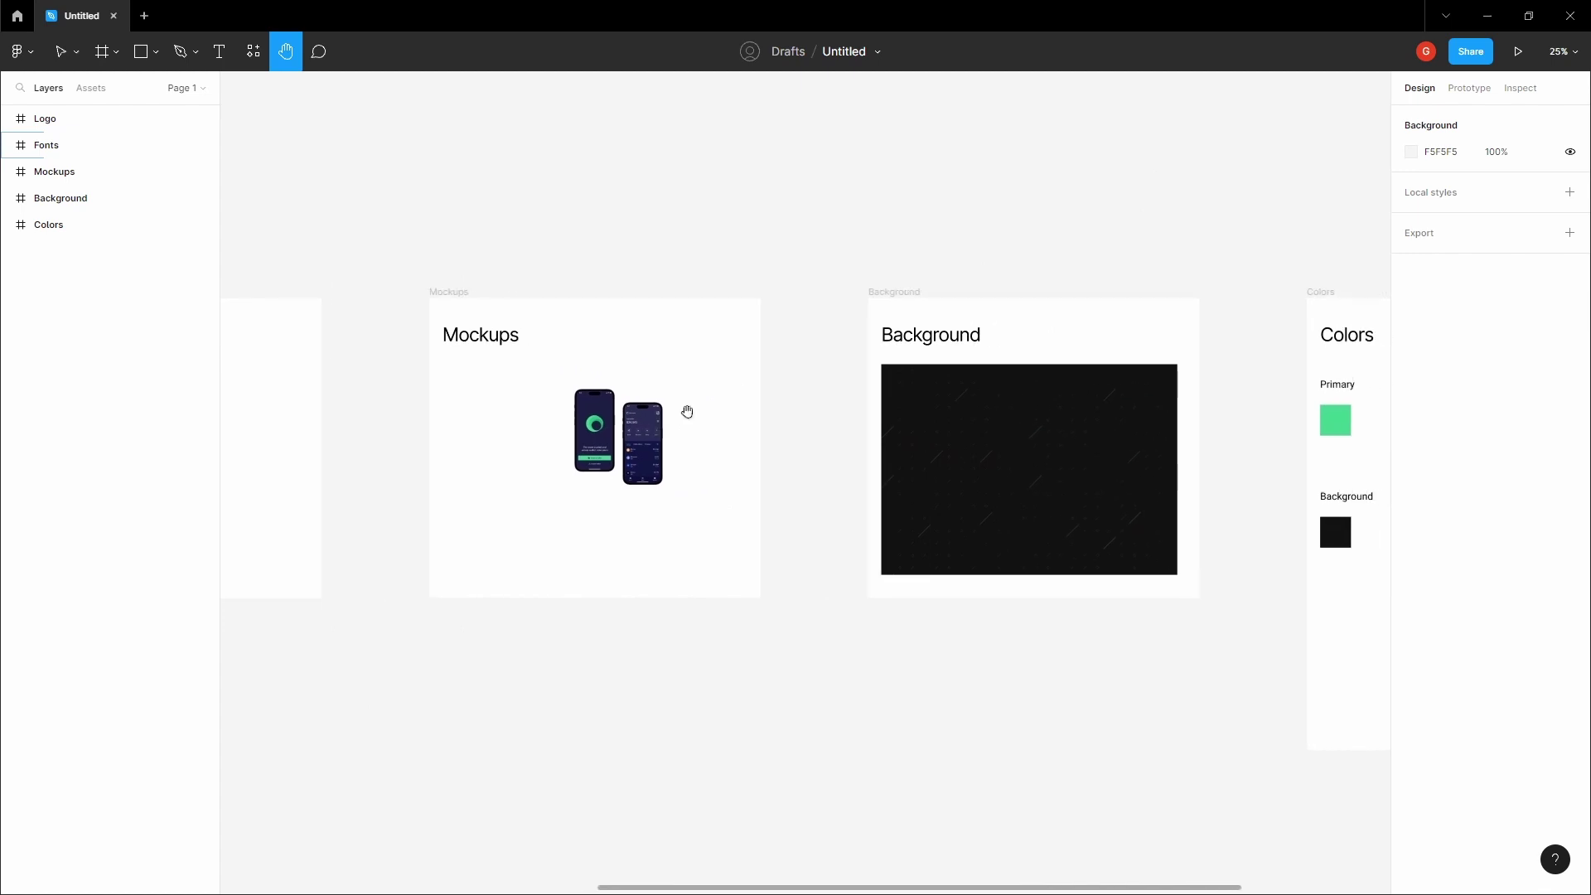
{"action": "left_click_drag", "start_coordinate": [854, 417], "coordinate": [681, 407]}
{"action": "left_click_drag", "start_coordinate": [796, 415], "coordinate": [630, 406]}
{"action": "scroll", "coordinate": [630, 406], "scroll_direction": "down", "scroll_amount": 1}
{"action": "scroll", "coordinate": [640, 407], "scroll_direction": "right", "scroll_amount": 1}
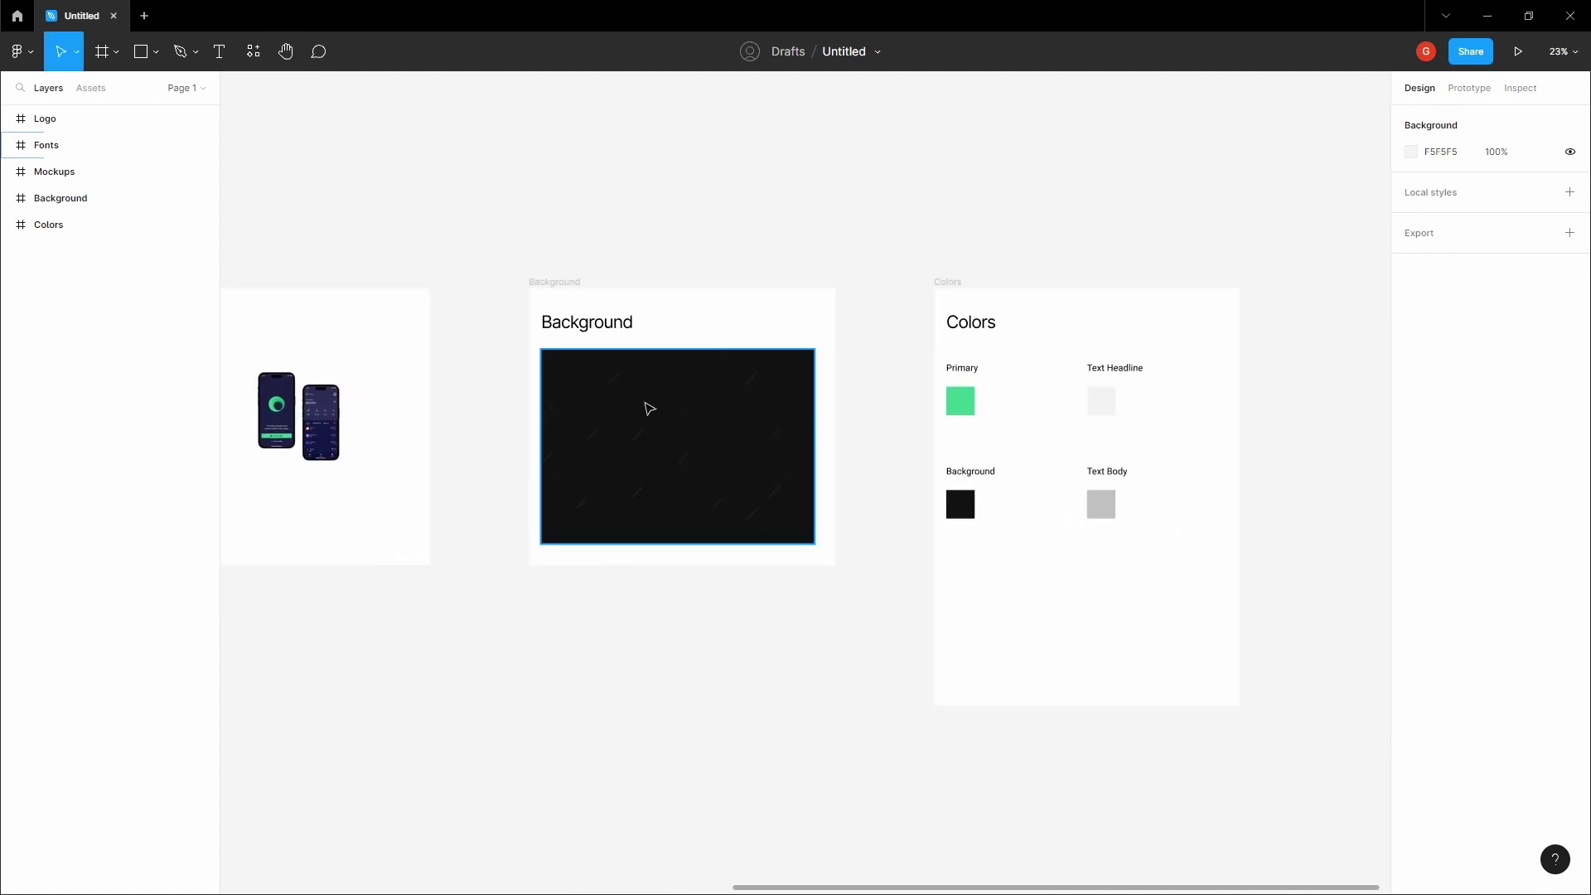
Examine the dark line-and-dot pattern in the Background frame and the swatches in the Colors frame
{"action": "left_click", "coordinate": [635, 400]}
{"action": "scroll", "coordinate": [655, 418], "scroll_direction": "up", "scroll_amount": 5}
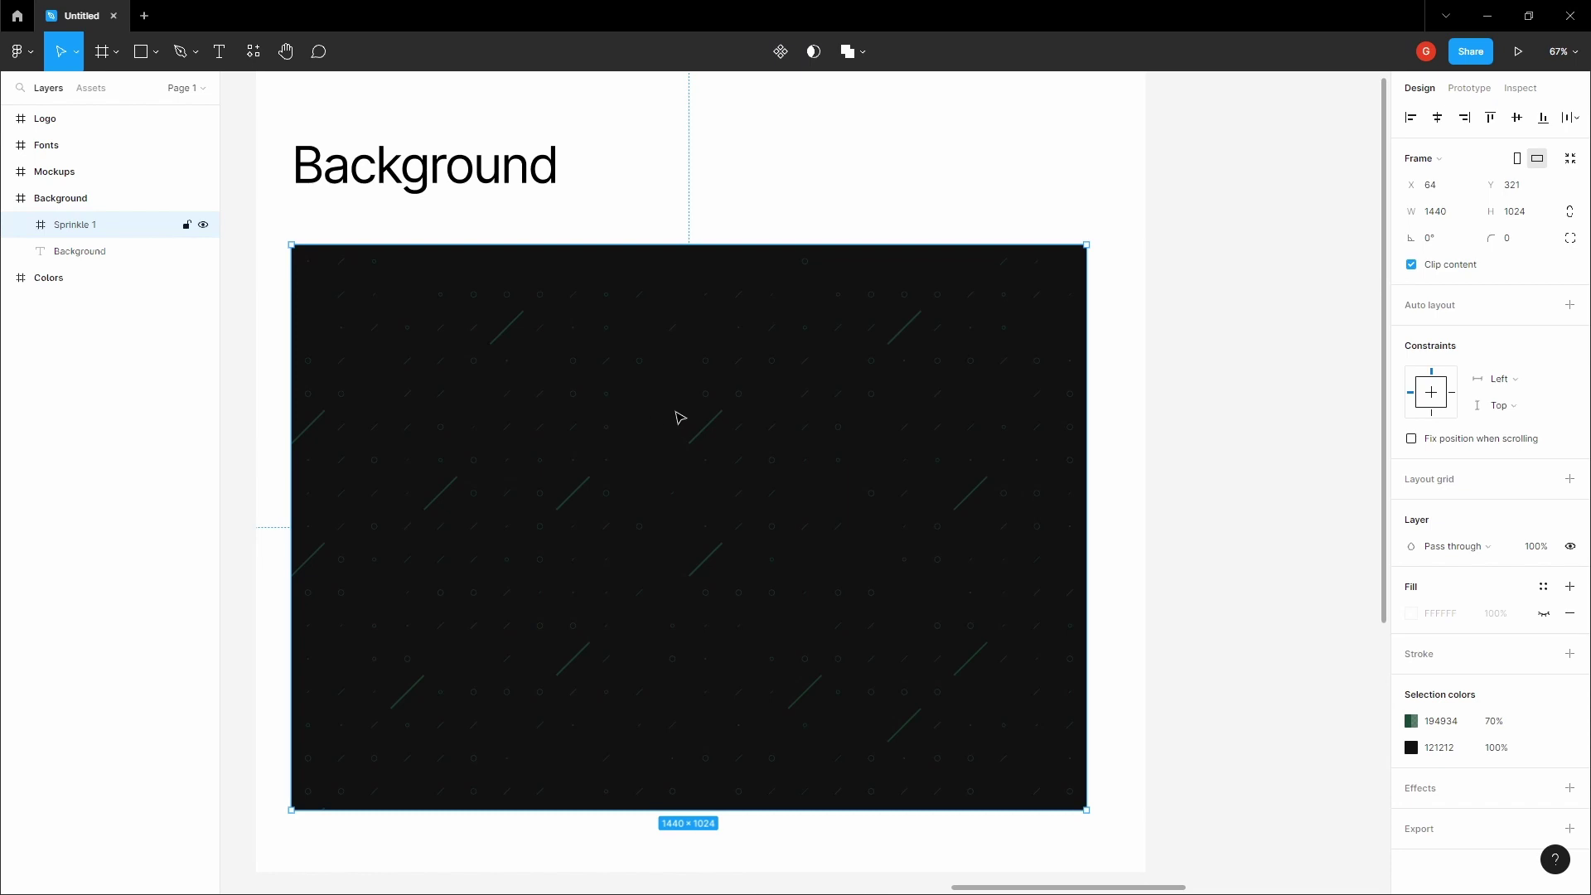
{"action": "scroll", "coordinate": [680, 417], "scroll_direction": "down", "scroll_amount": 1}
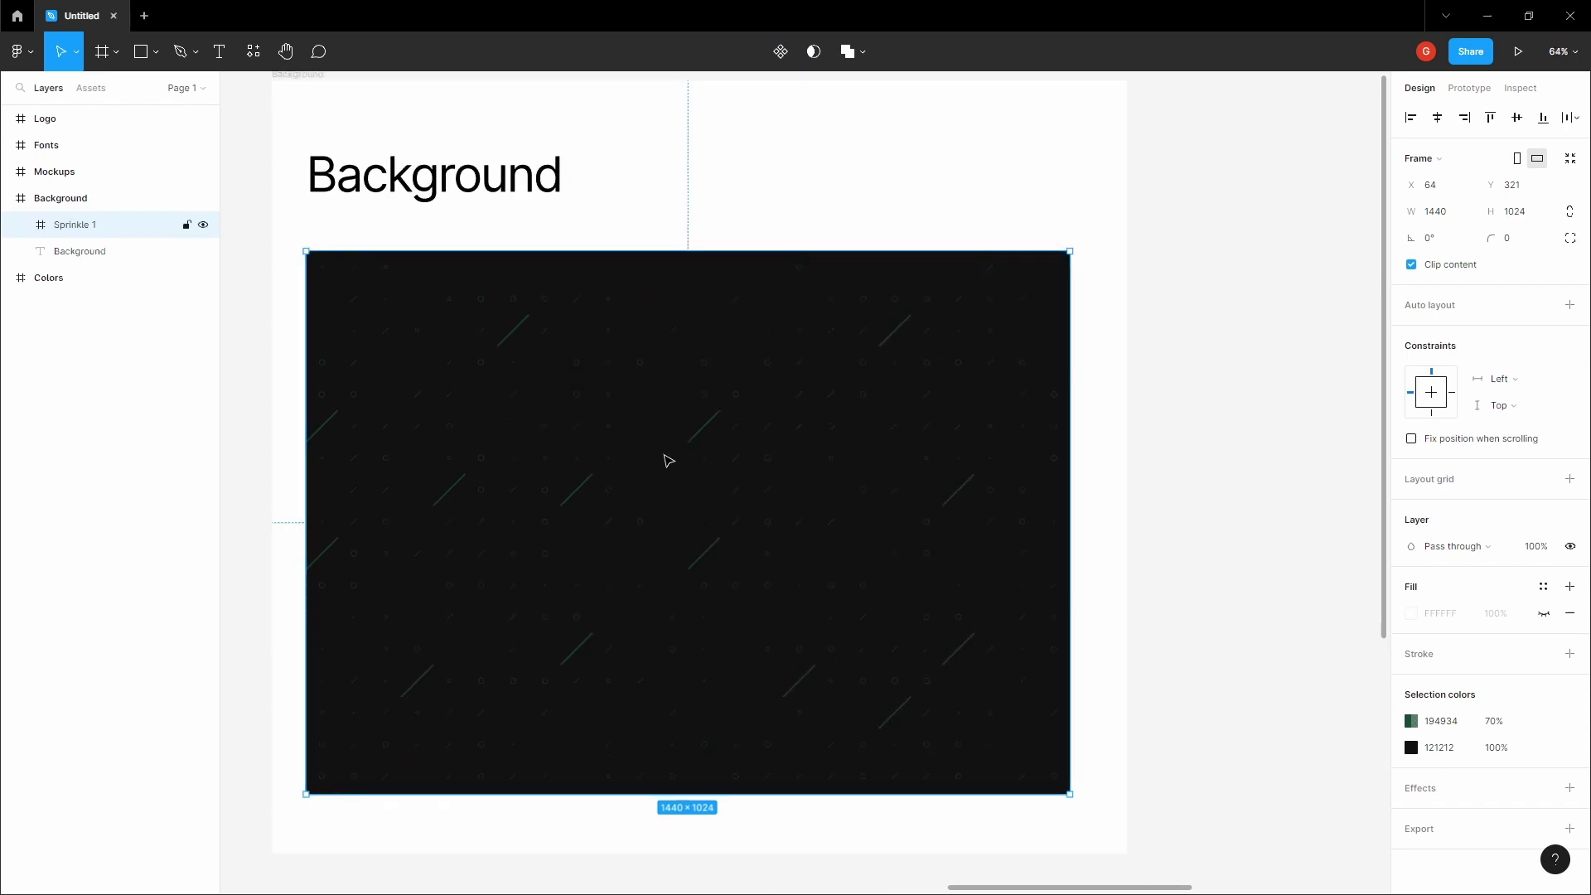
{"action": "scroll", "coordinate": [684, 452], "scroll_direction": "down", "scroll_amount": 3}
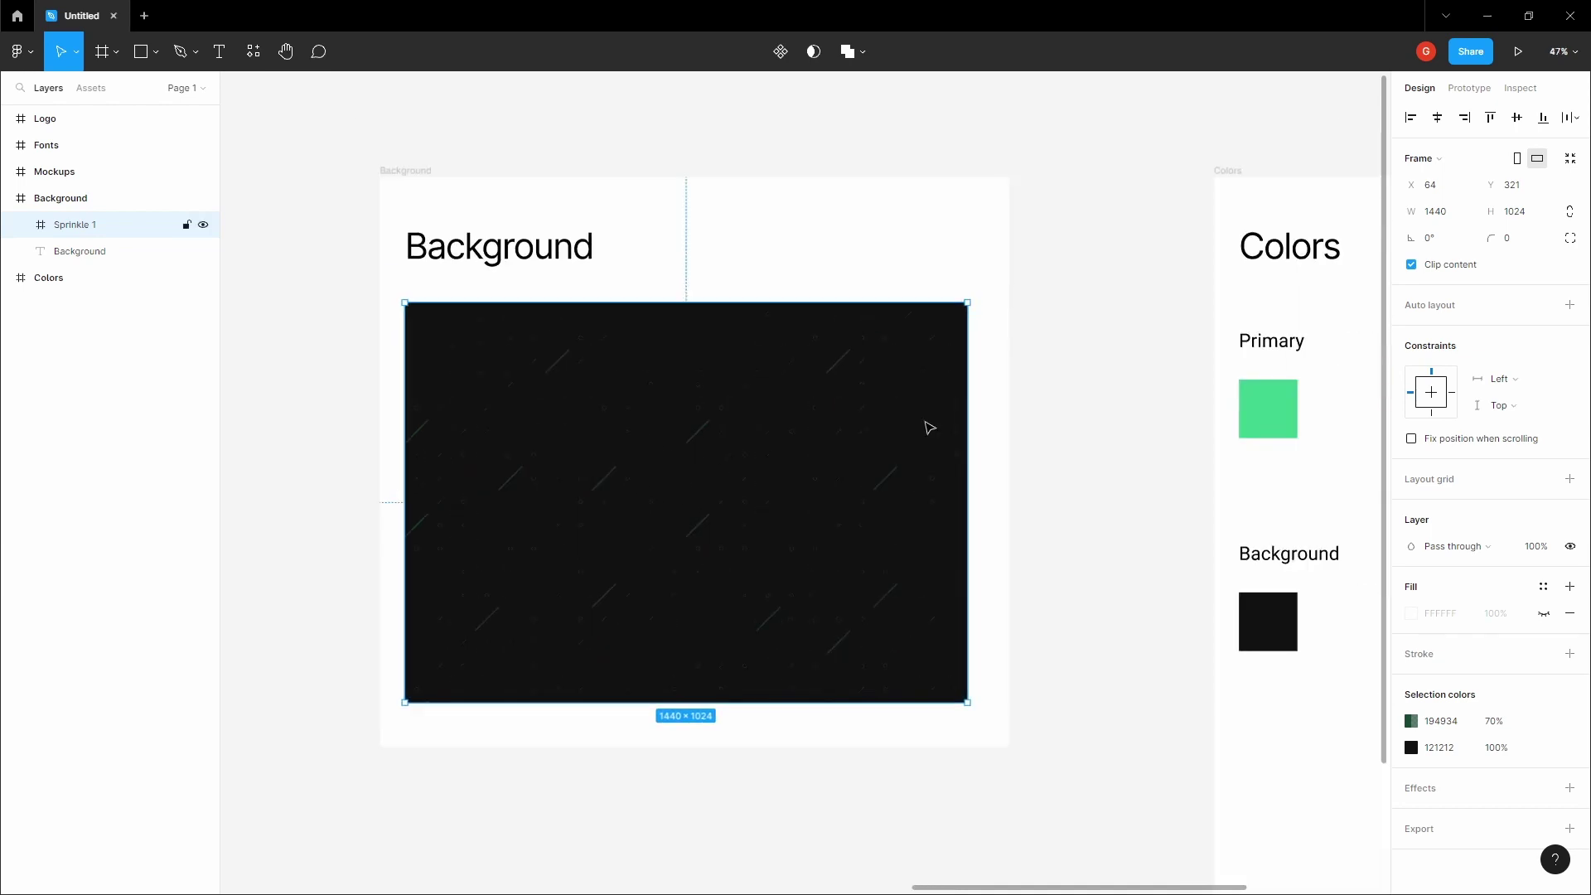
{"action": "key", "text": "h"}
{"action": "left_click_drag", "start_coordinate": [1037, 411], "coordinate": [654, 367]}
{"action": "scroll", "coordinate": [654, 366], "scroll_direction": "down", "scroll_amount": 3}
{"action": "left_click_drag", "start_coordinate": [784, 370], "coordinate": [776, 413]}
Create a new 1440 × 1024 frame from the Desktop preset below the row of asset frames
{"action": "scroll", "coordinate": [605, 365], "scroll_direction": "down", "scroll_amount": 1}
{"action": "scroll", "coordinate": [635, 415], "scroll_direction": "down", "scroll_amount": 3}
{"action": "scroll", "coordinate": [663, 419], "scroll_direction": "up", "scroll_amount": 2}
{"action": "scroll", "coordinate": [707, 415], "scroll_direction": "down", "scroll_amount": 2}
{"action": "scroll", "coordinate": [614, 413], "scroll_direction": "down", "scroll_amount": 2}
{"action": "scroll", "coordinate": [587, 420], "scroll_direction": "down", "scroll_amount": 1}
{"action": "left_click_drag", "start_coordinate": [587, 419], "coordinate": [813, 402]}
{"action": "left_click_drag", "start_coordinate": [660, 426], "coordinate": [682, 307]}
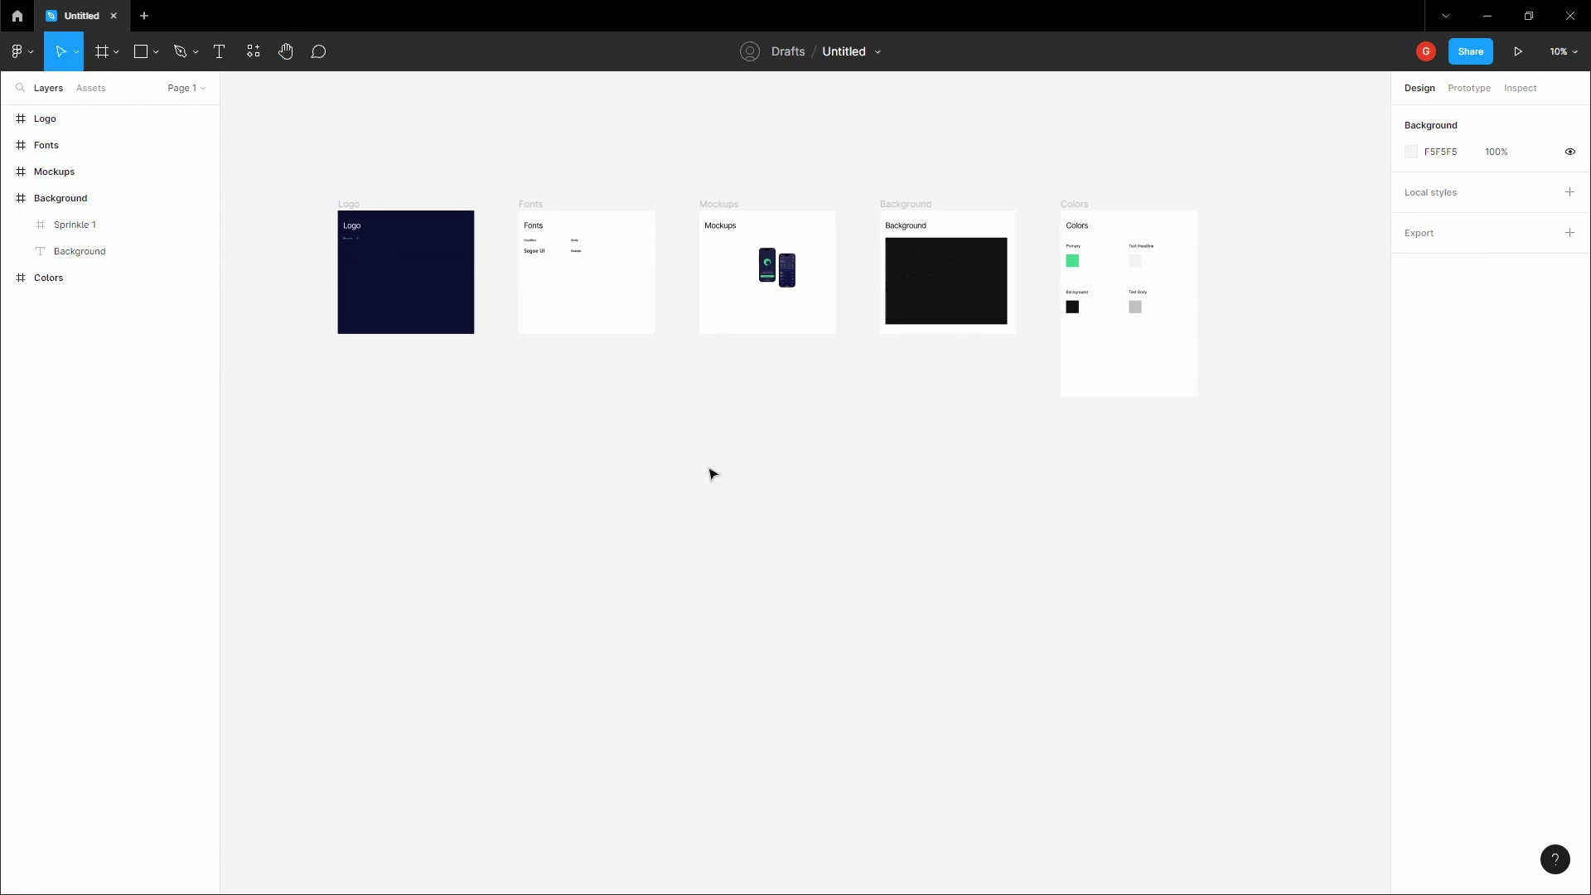
{"action": "key", "text": "f"}
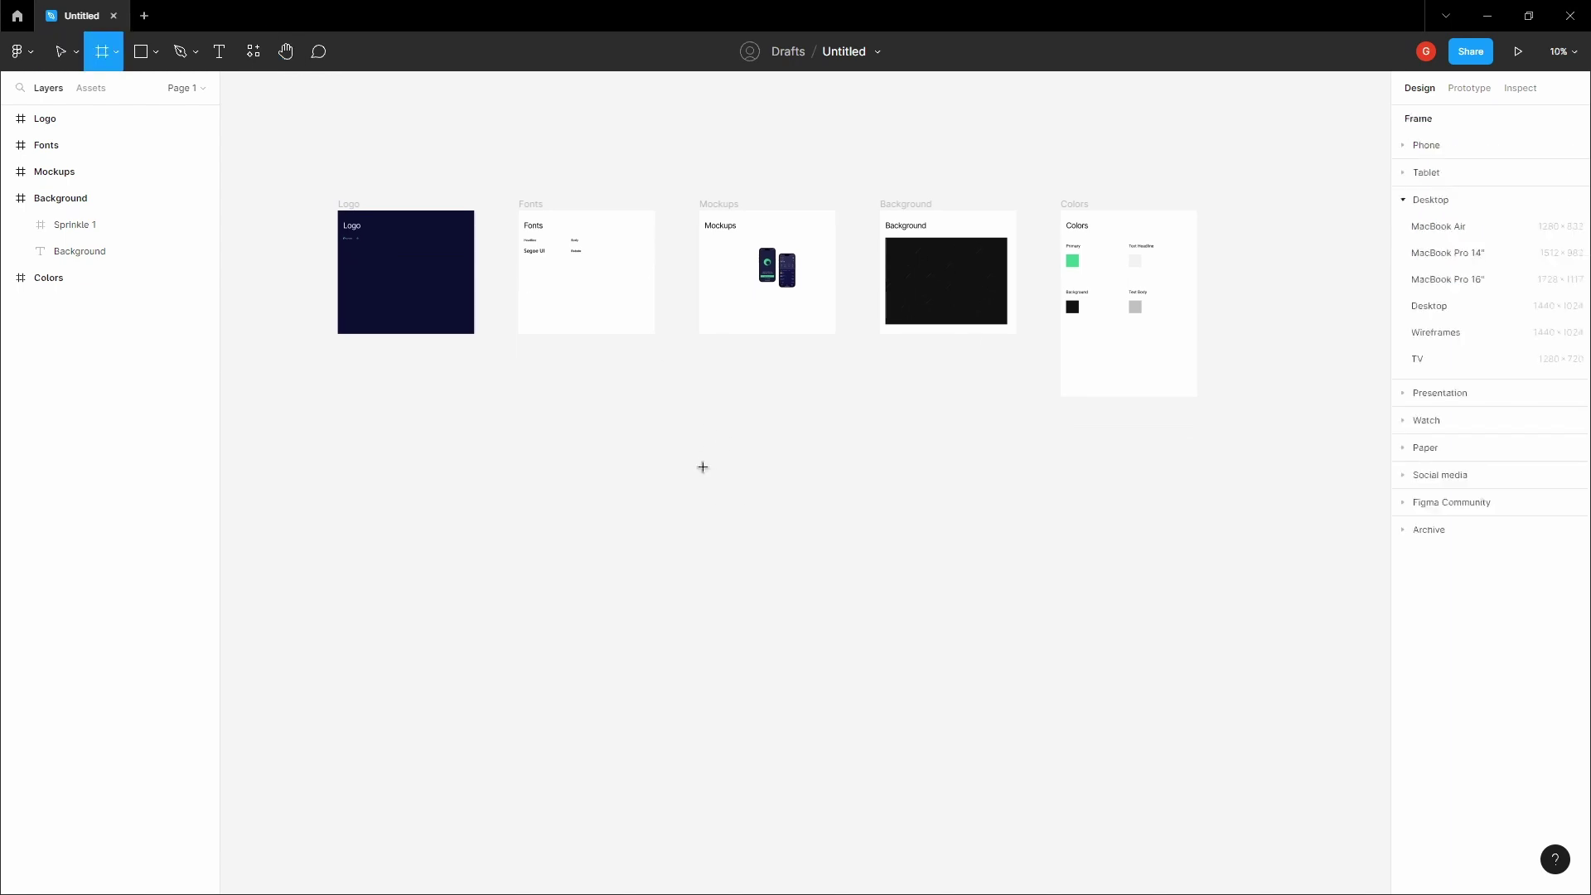
{"action": "left_click", "coordinate": [1476, 317]}
{"action": "scroll", "coordinate": [871, 415], "scroll_direction": "up", "scroll_amount": 5}
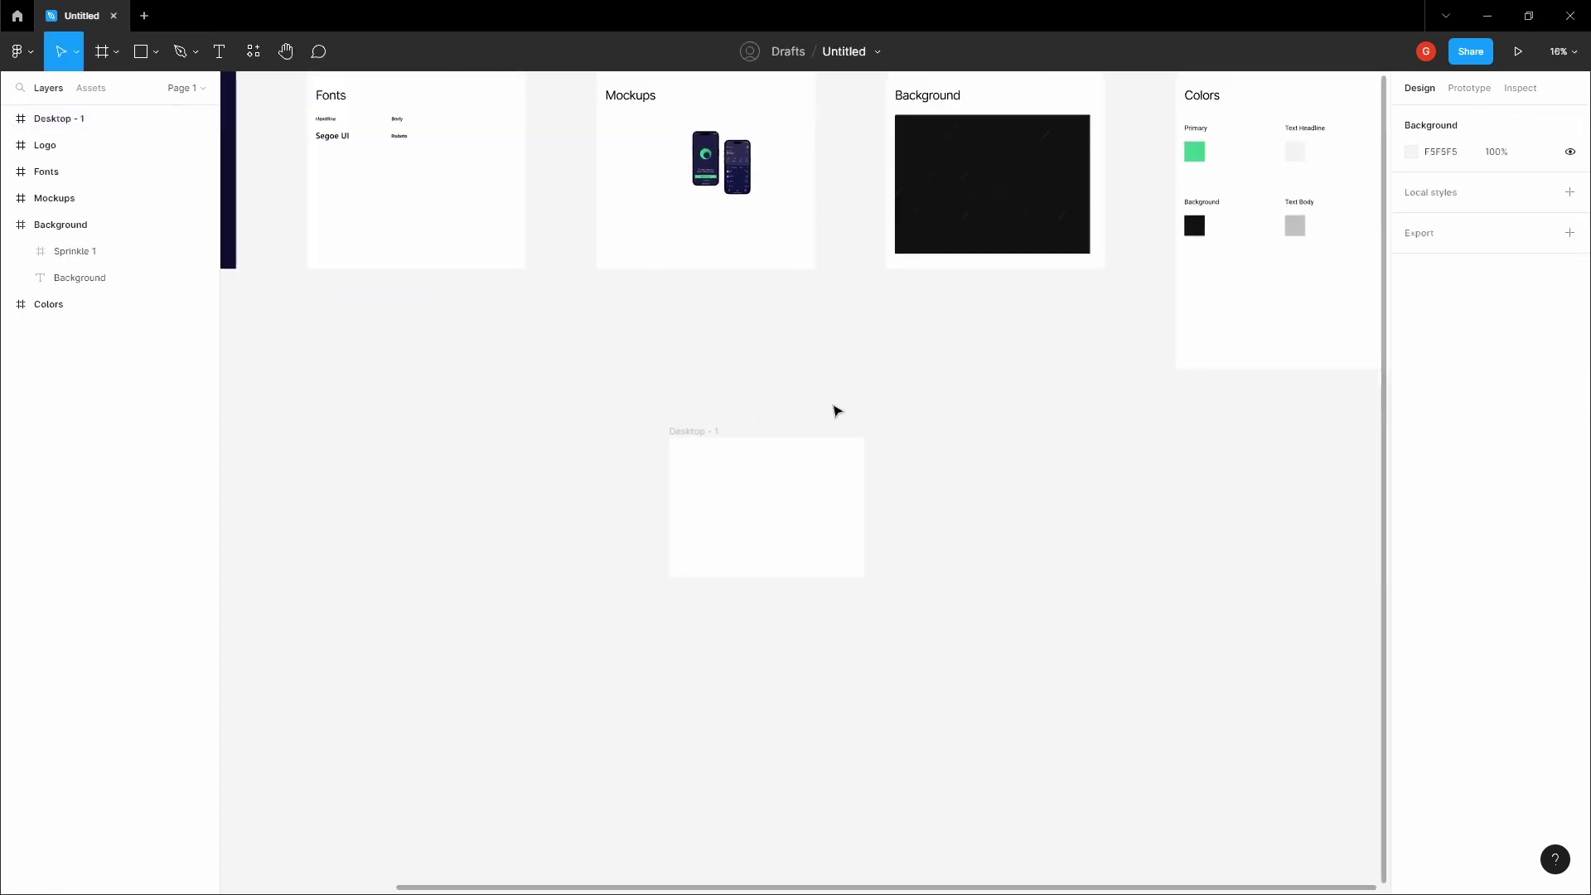
{"action": "mouse_move", "coordinate": [711, 430]}
{"action": "left_mouse_down"}
{"action": "mouse_move", "coordinate": [713, 462]}
{"action": "mouse_move", "coordinate": [680, 391]}
{"action": "mouse_move", "coordinate": [718, 406]}
{"action": "left_mouse_up"}
{"action": "left_click", "coordinate": [717, 428]}
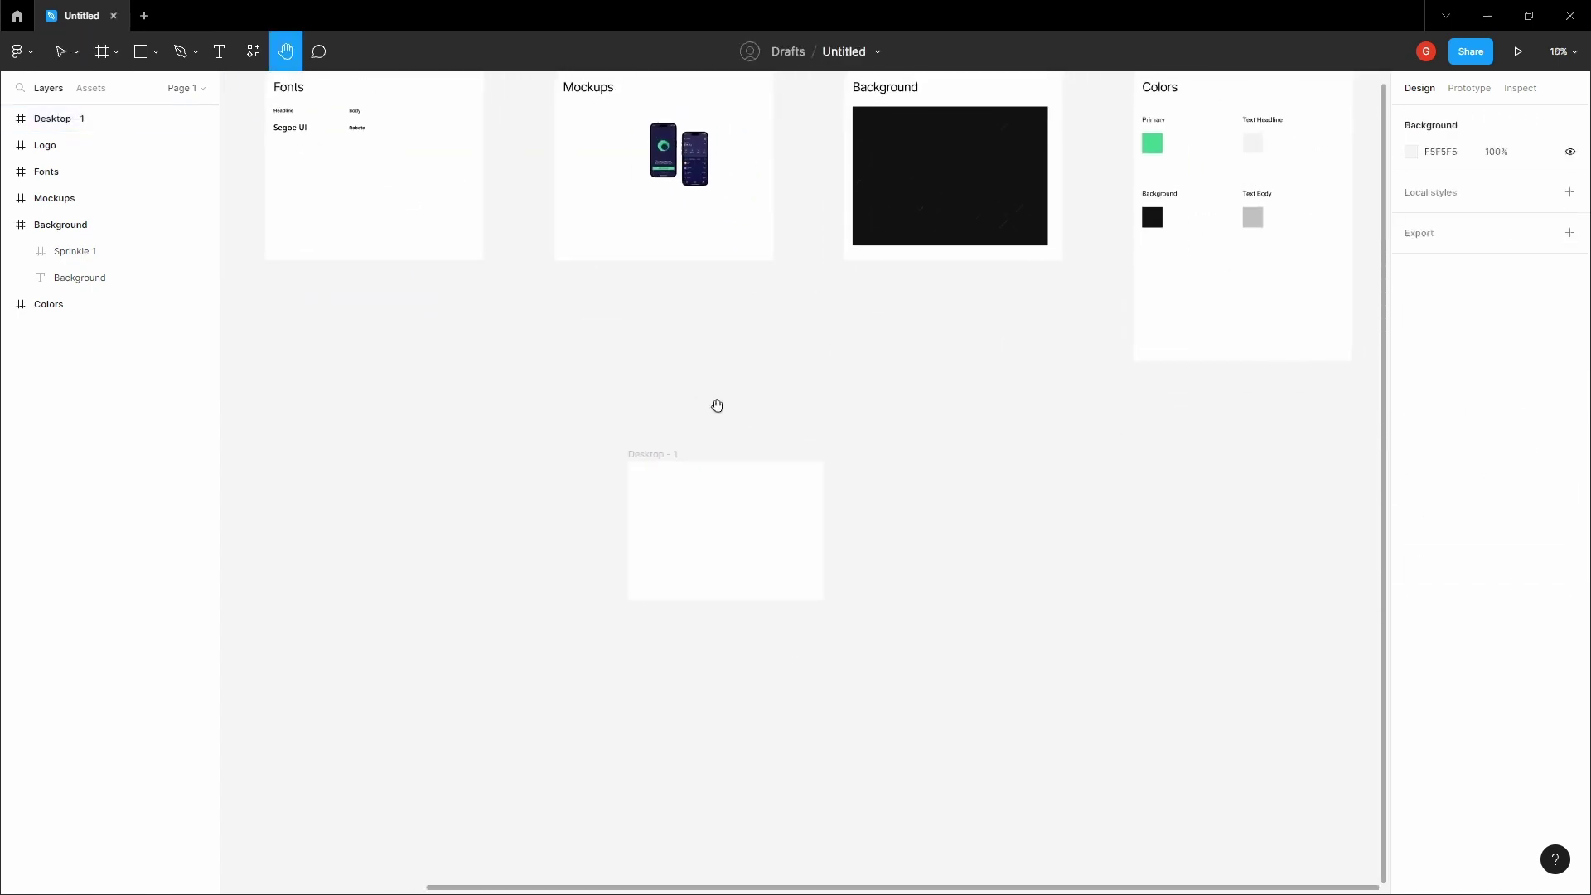
Rename the untitled file as Crypto Landing Website
{"action": "left_click", "coordinate": [859, 52]}
{"action": "type", "text": "c"}
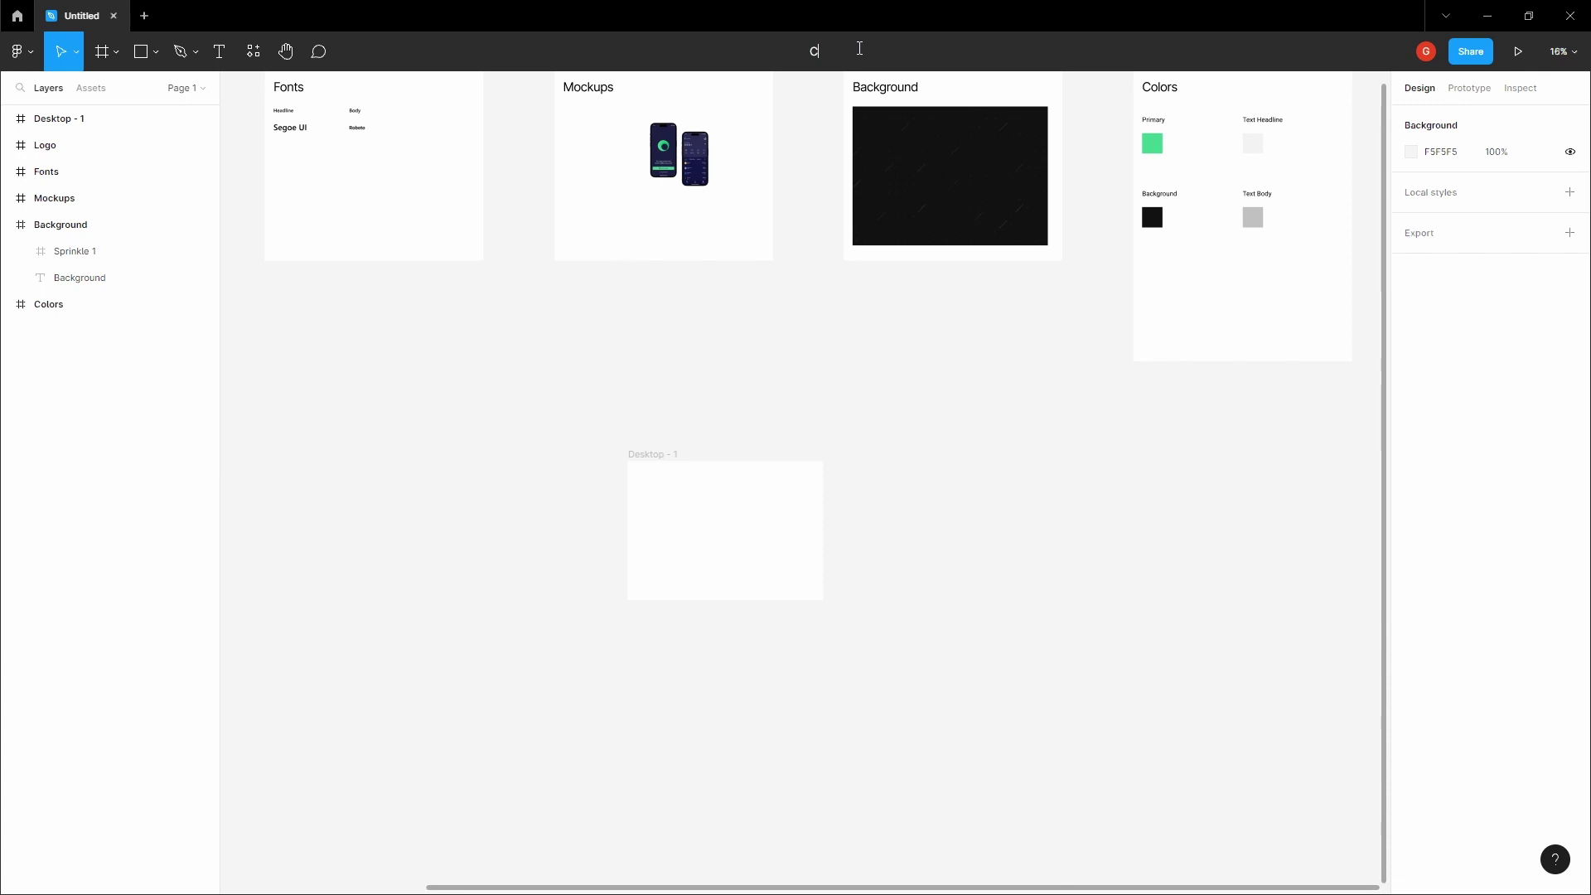
{"action": "type", "text": "rypto Lanndi"}
{"action": "key", "text": "BackSpace"}
{"action": "key", "text": "BackSpace"}
{"action": "key", "text": "BackSpace"}
{"action": "type", "text": "ding Webpage"}
{"action": "key", "text": "BackSpace"}
{"action": "key", "text": "BackSpace"}
{"action": "key", "text": "BackSpace"}
{"action": "key", "text": "BackSpace"}
{"action": "type", "text": "site"}
{"action": "key", "text": "Return"}
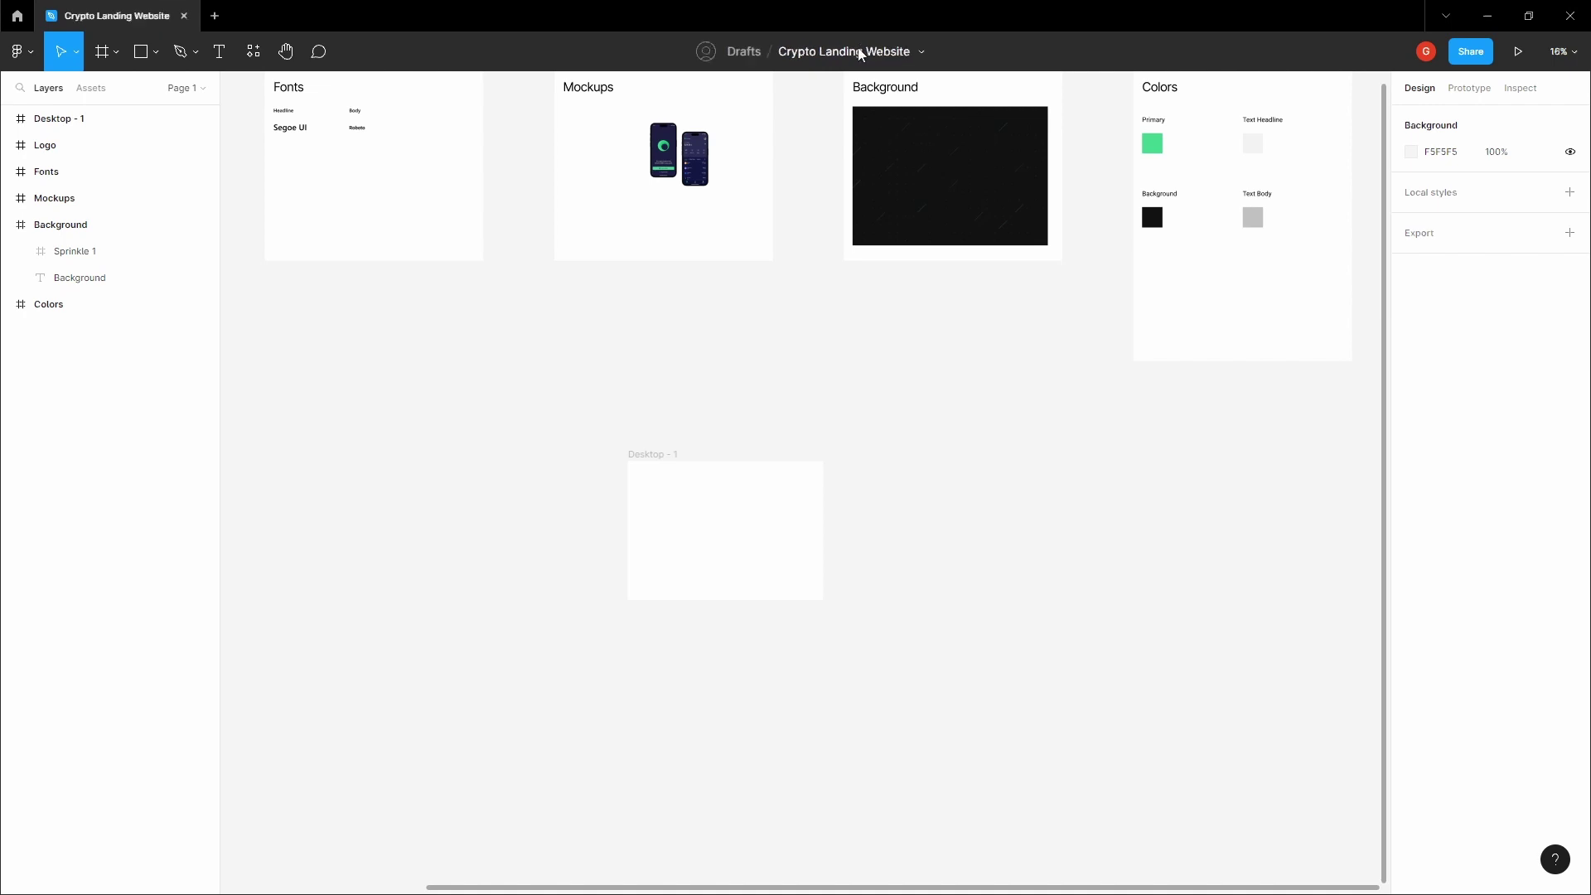
Copy the Sprinkle 1 pattern frame from inside the Background frame
{"action": "left_click", "coordinate": [799, 490]}
{"action": "key", "text": "h"}
{"action": "left_click_drag", "start_coordinate": [788, 405], "coordinate": [743, 356]}
{"action": "left_click", "coordinate": [752, 362]}
{"action": "scroll", "coordinate": [702, 341], "scroll_direction": "up", "scroll_amount": 2}
{"action": "scroll", "coordinate": [679, 308], "scroll_direction": "up", "scroll_amount": 1}
{"action": "key", "text": "v"}
{"action": "left_click", "coordinate": [622, 342]}
{"action": "key", "text": "h"}
{"action": "scroll", "coordinate": [736, 377], "scroll_direction": "down", "scroll_amount": 3}
{"action": "left_click_drag", "start_coordinate": [1041, 184], "coordinate": [899, 378]}
{"action": "key", "text": "v"}
{"action": "scroll", "coordinate": [805, 340], "scroll_direction": "up", "scroll_amount": 4}
{"action": "right_click", "coordinate": [788, 329]}
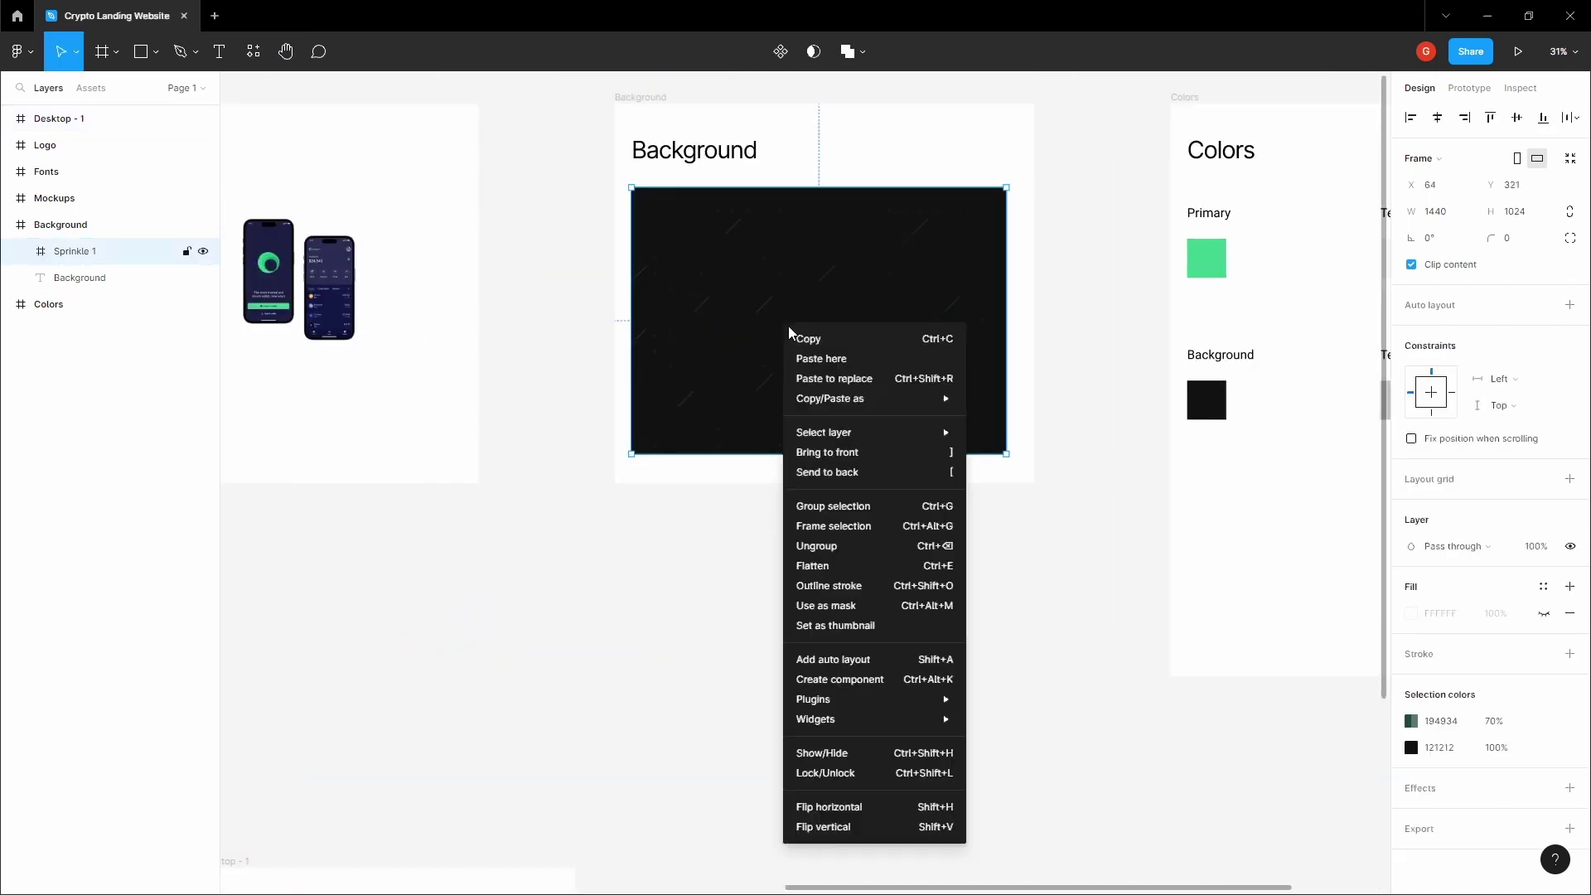
{"action": "left_click", "coordinate": [796, 339]}
Paste the copied Sprinkle 1 pattern into the Desktop - 1 frame with Paste to replace
{"action": "left_click", "coordinate": [698, 554]}
{"action": "key", "text": "h"}
{"action": "left_click_drag", "start_coordinate": [693, 563], "coordinate": [740, 361]}
{"action": "scroll", "coordinate": [647, 557], "scroll_direction": "down", "scroll_amount": 3}
{"action": "left_click_drag", "start_coordinate": [646, 557], "coordinate": [750, 359]}
{"action": "scroll", "coordinate": [748, 359], "scroll_direction": "up", "scroll_amount": 5}
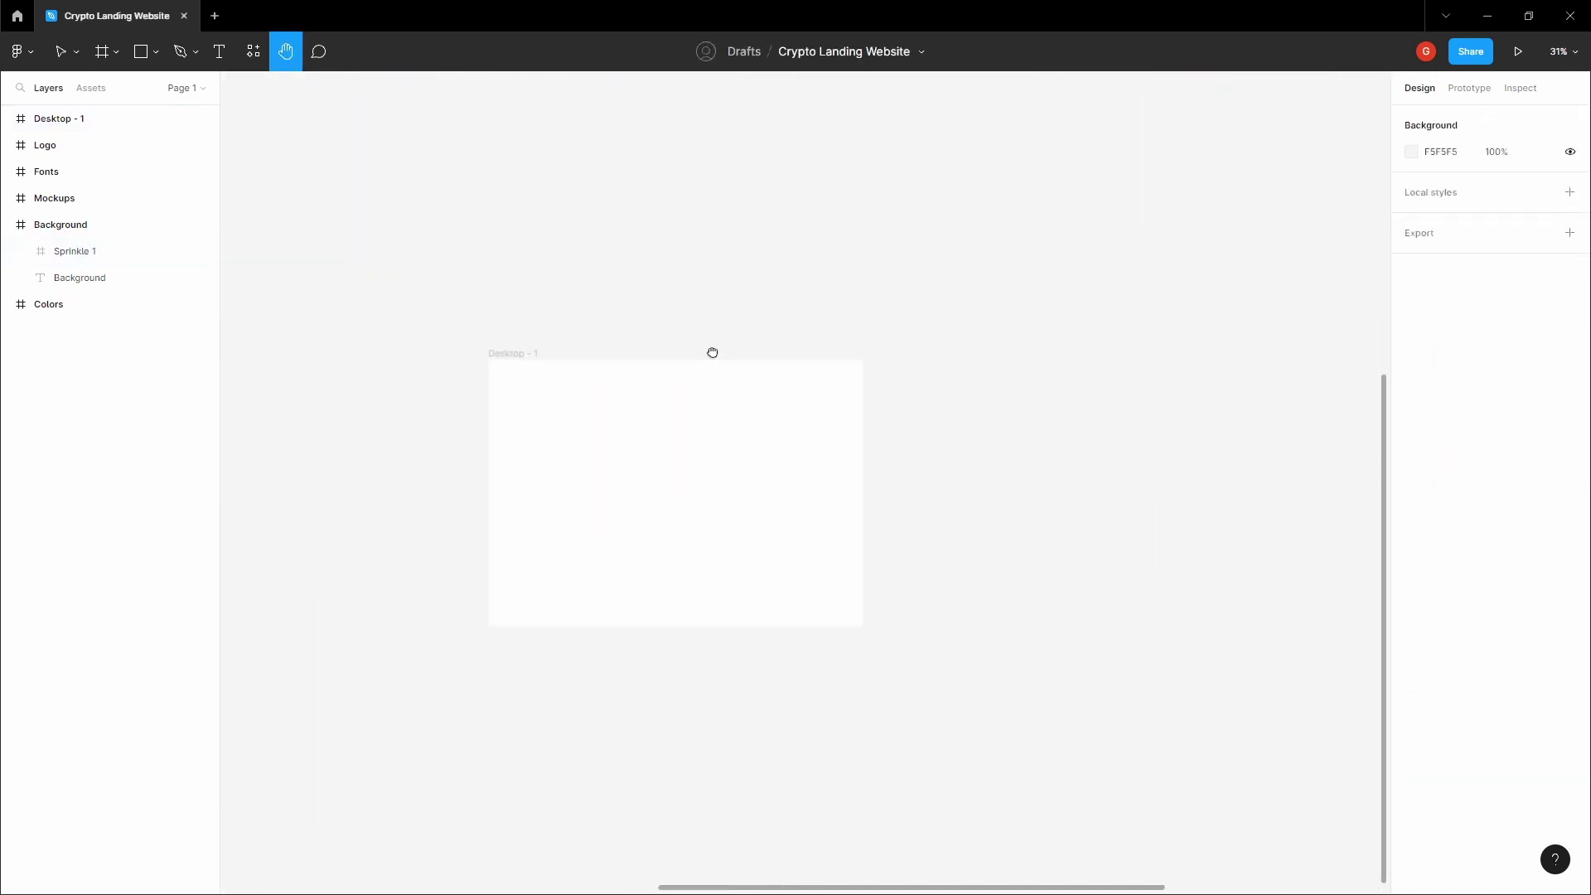
{"action": "key", "text": "v"}
{"action": "left_click", "coordinate": [561, 351]}
{"action": "right_click", "coordinate": [560, 348]}
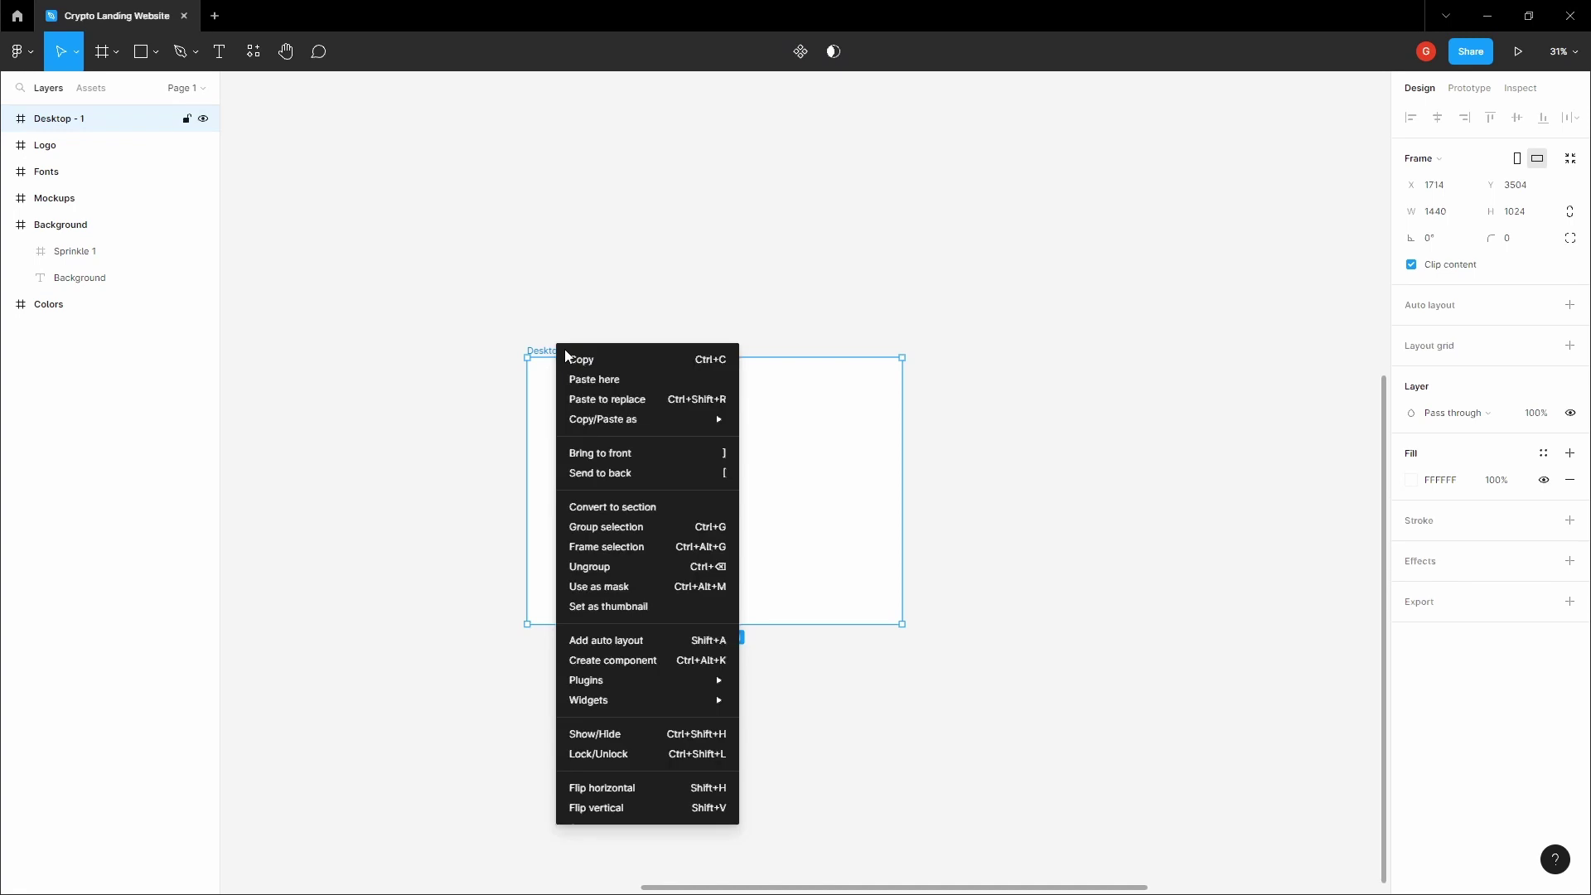
{"action": "left_click", "coordinate": [614, 400]}
{"action": "left_click_drag", "start_coordinate": [692, 431], "coordinate": [654, 441]}
{"action": "scroll", "coordinate": [648, 445], "scroll_direction": "up", "scroll_amount": 4}
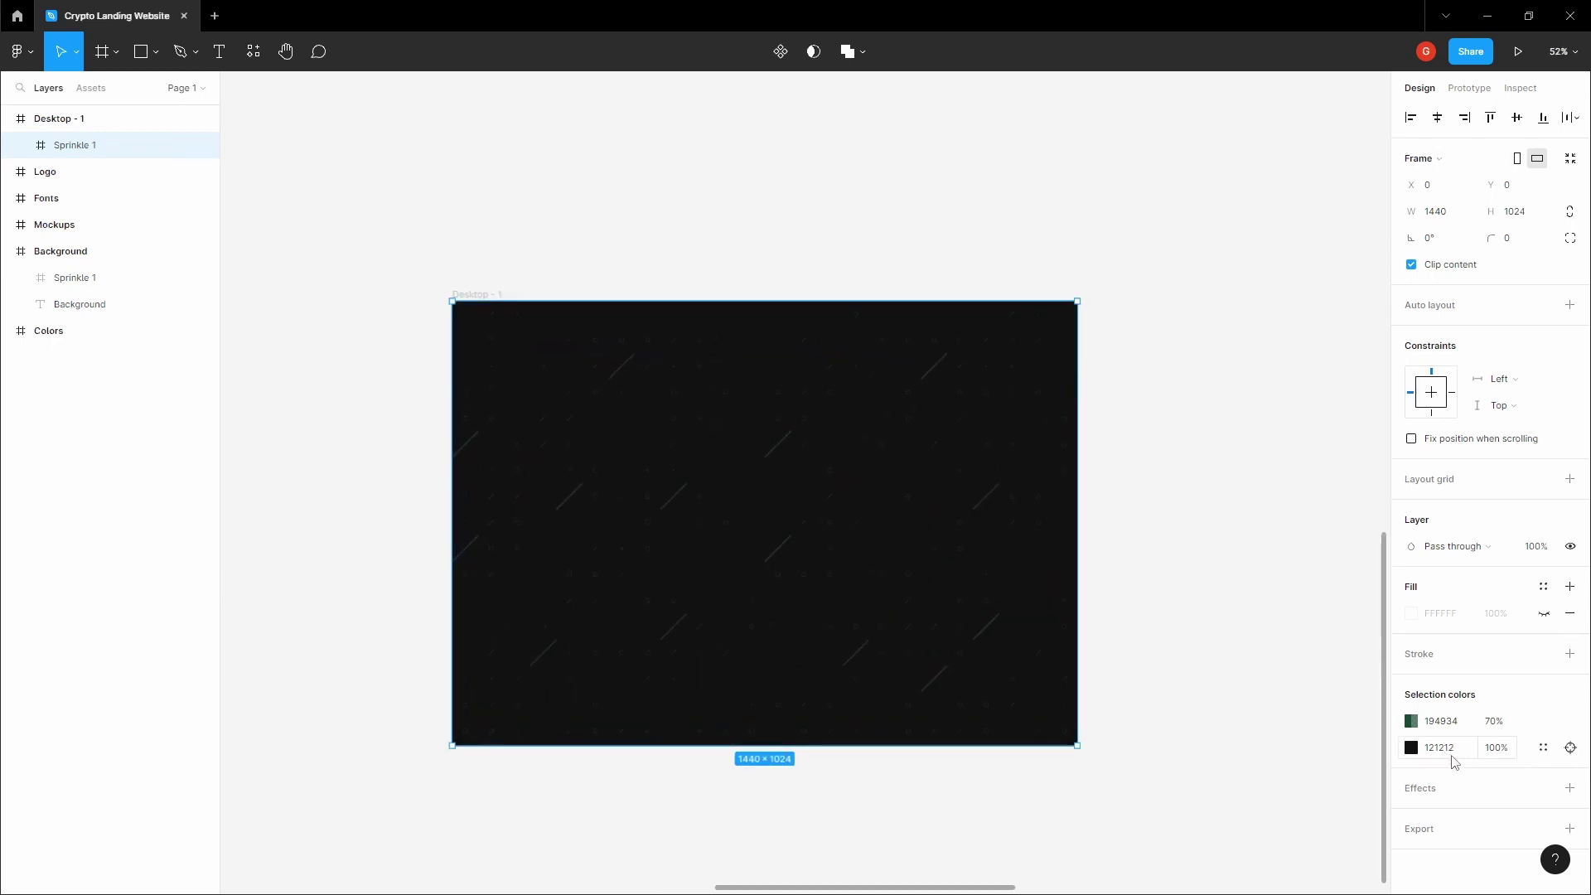
Lock the Sprinkle 1 layer inside the Desktop - 1 frame
{"action": "left_click", "coordinate": [1225, 636]}
{"action": "key", "text": "space"}
{"action": "left_click_drag", "start_coordinate": [1175, 588], "coordinate": [1172, 606]}
{"action": "scroll", "coordinate": [1172, 604], "scroll_direction": "down", "scroll_amount": 1}
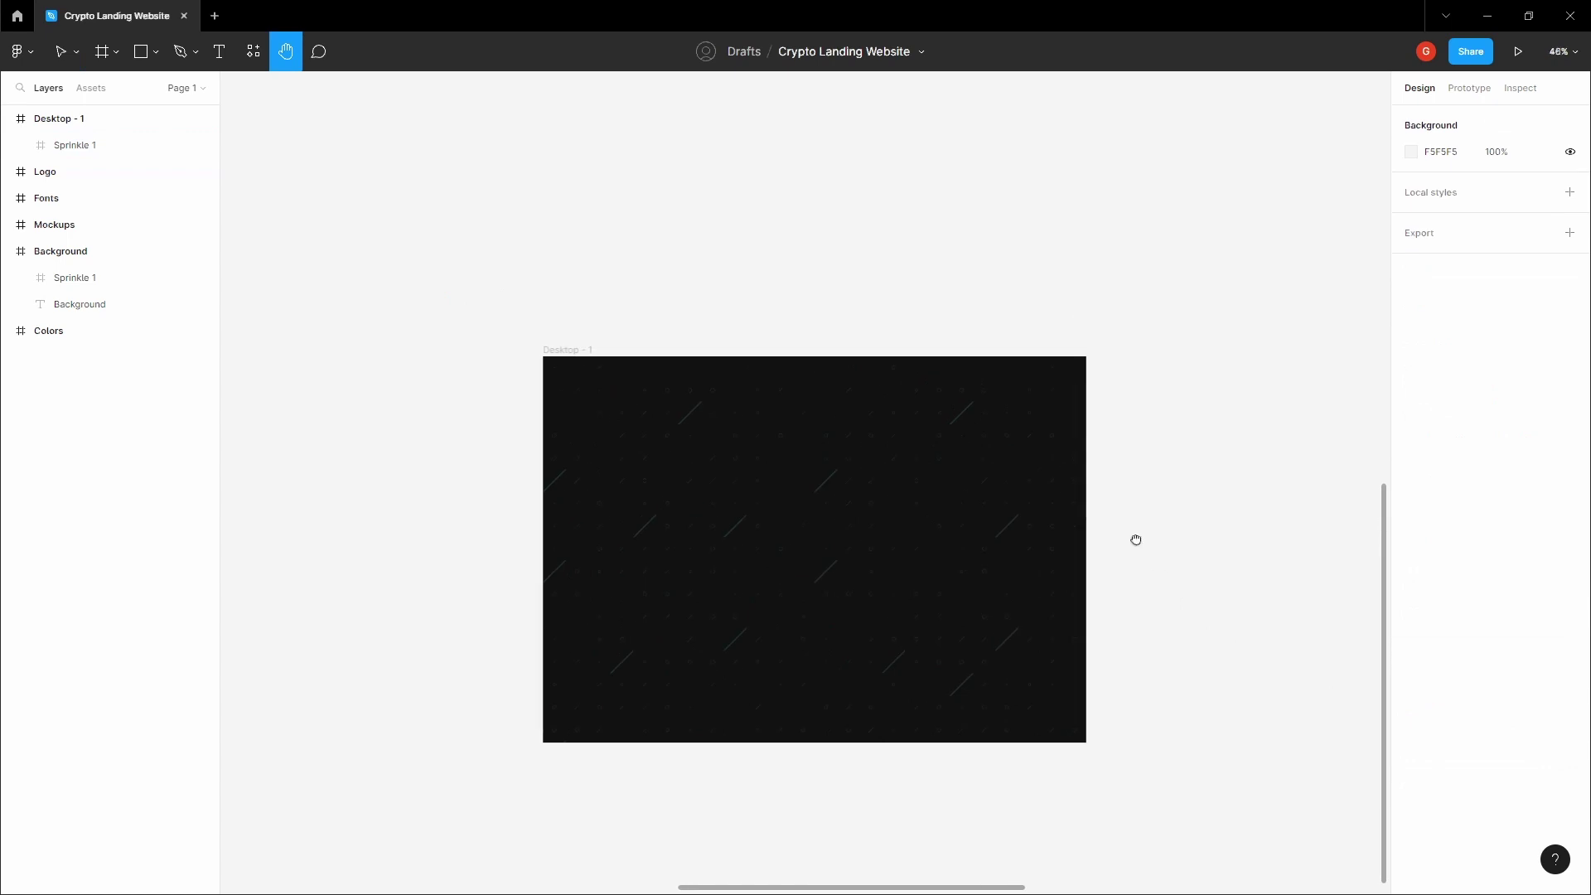
{"action": "left_click_drag", "start_coordinate": [1136, 538], "coordinate": [1128, 560]}
{"action": "key", "text": "v"}
{"action": "left_click", "coordinate": [912, 488]}
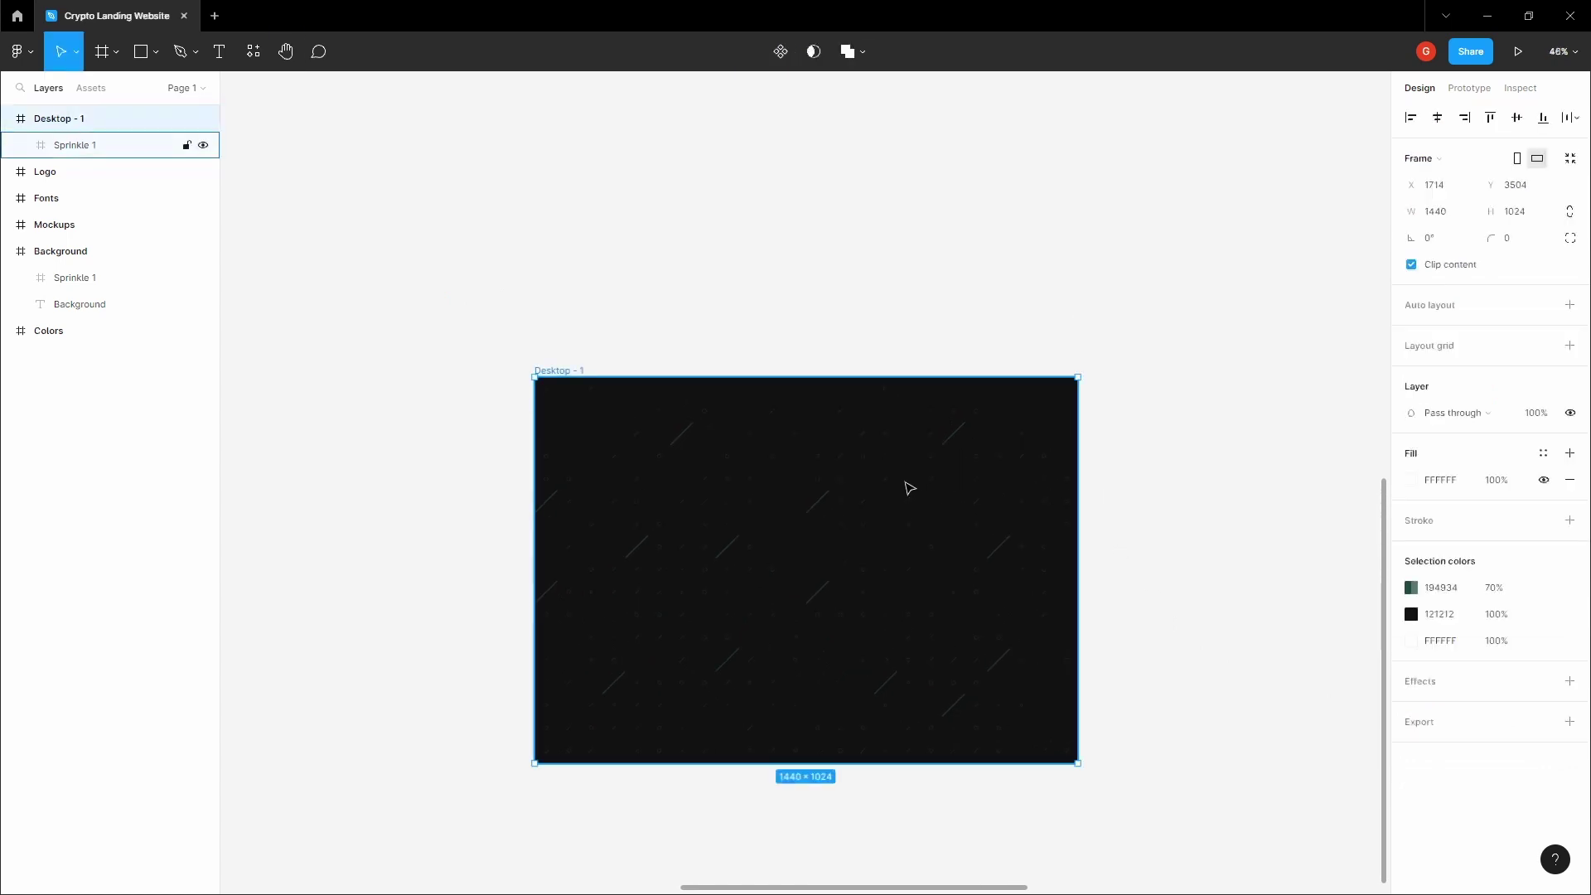
{"action": "left_click", "coordinate": [603, 349]}
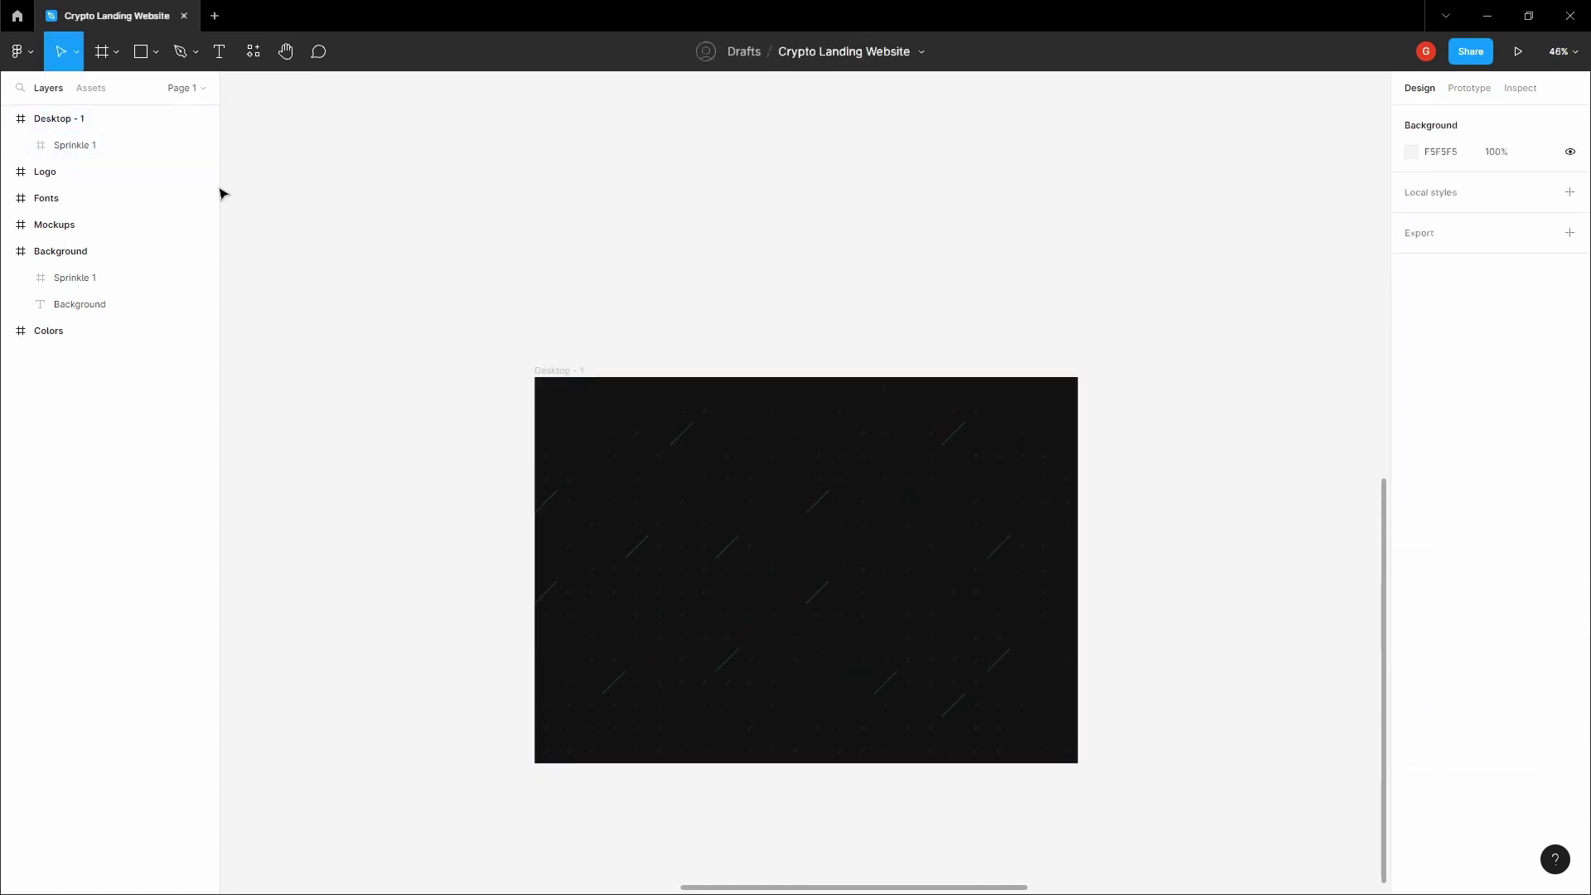
{"action": "left_click", "coordinate": [86, 153]}
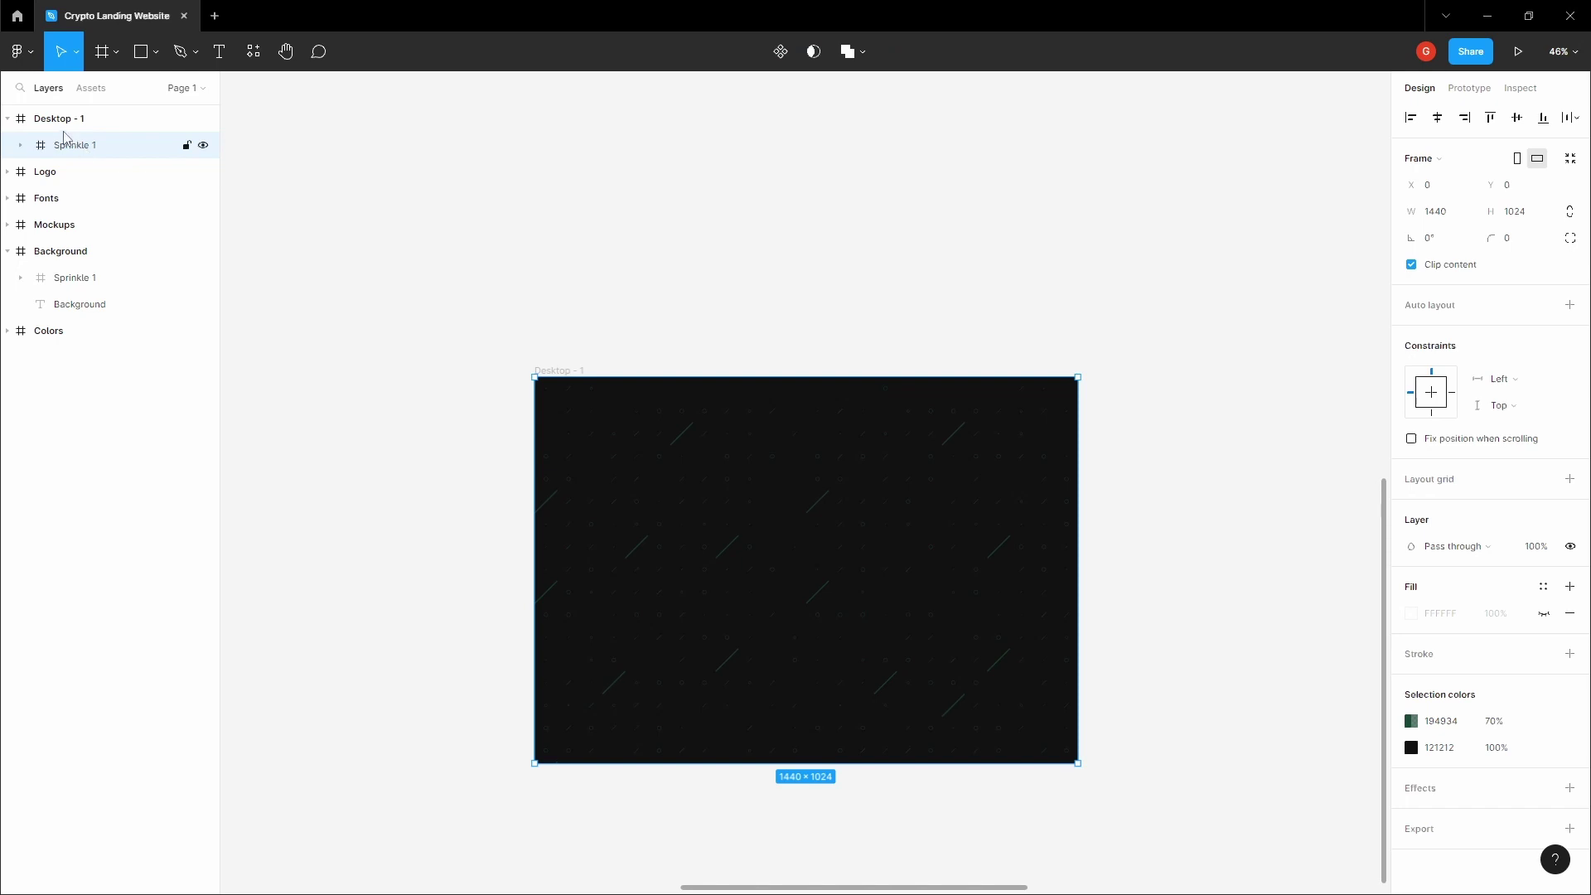
{"action": "left_click", "coordinate": [73, 124]}
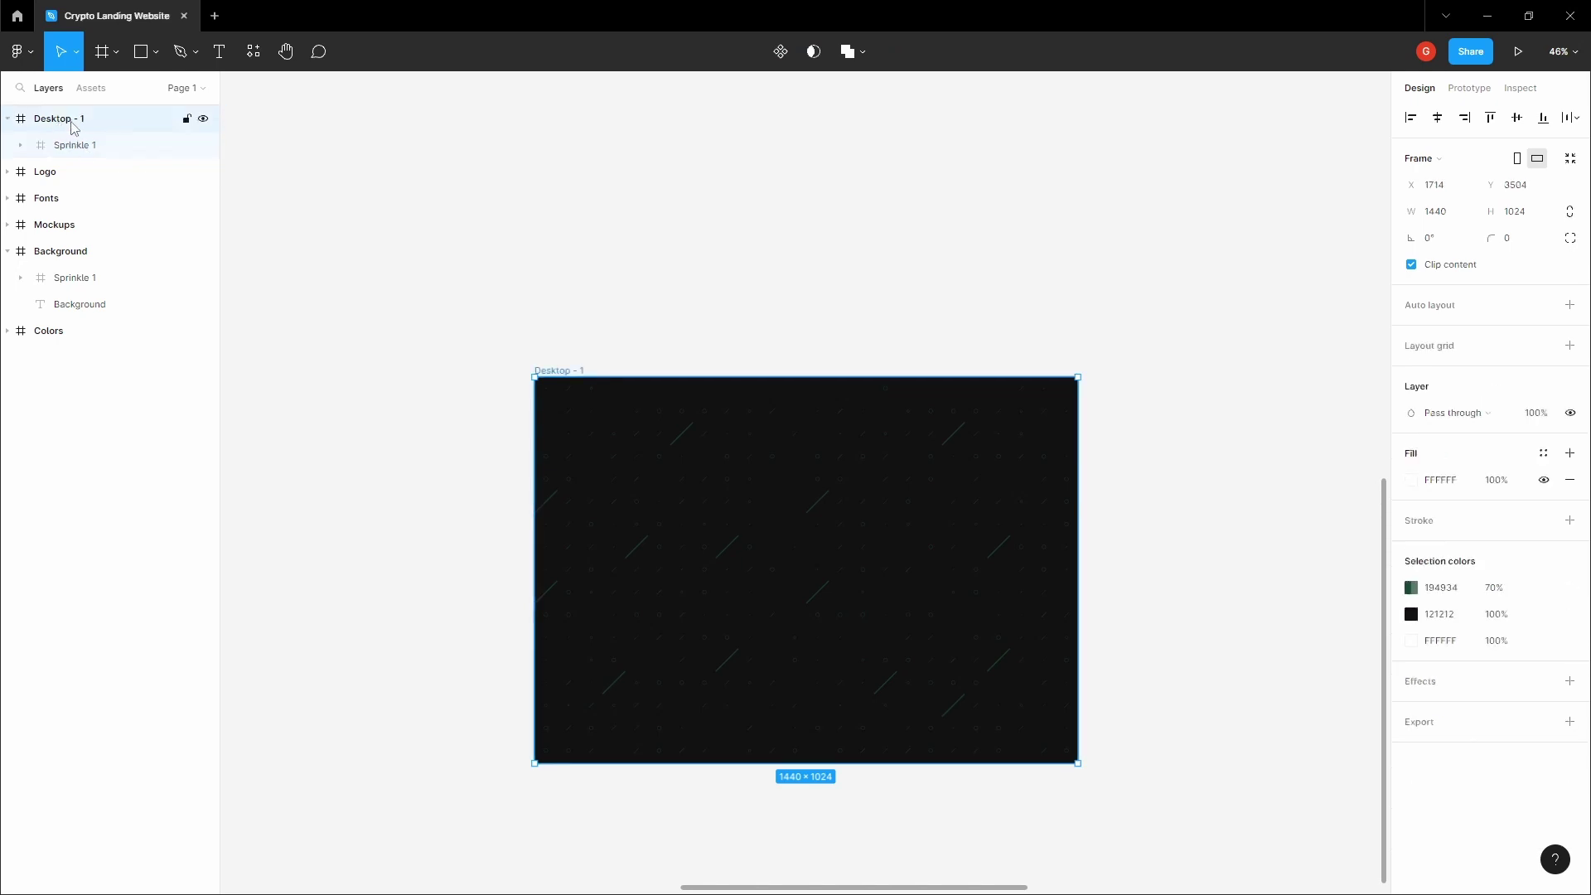
{"action": "left_click", "coordinate": [110, 151]}
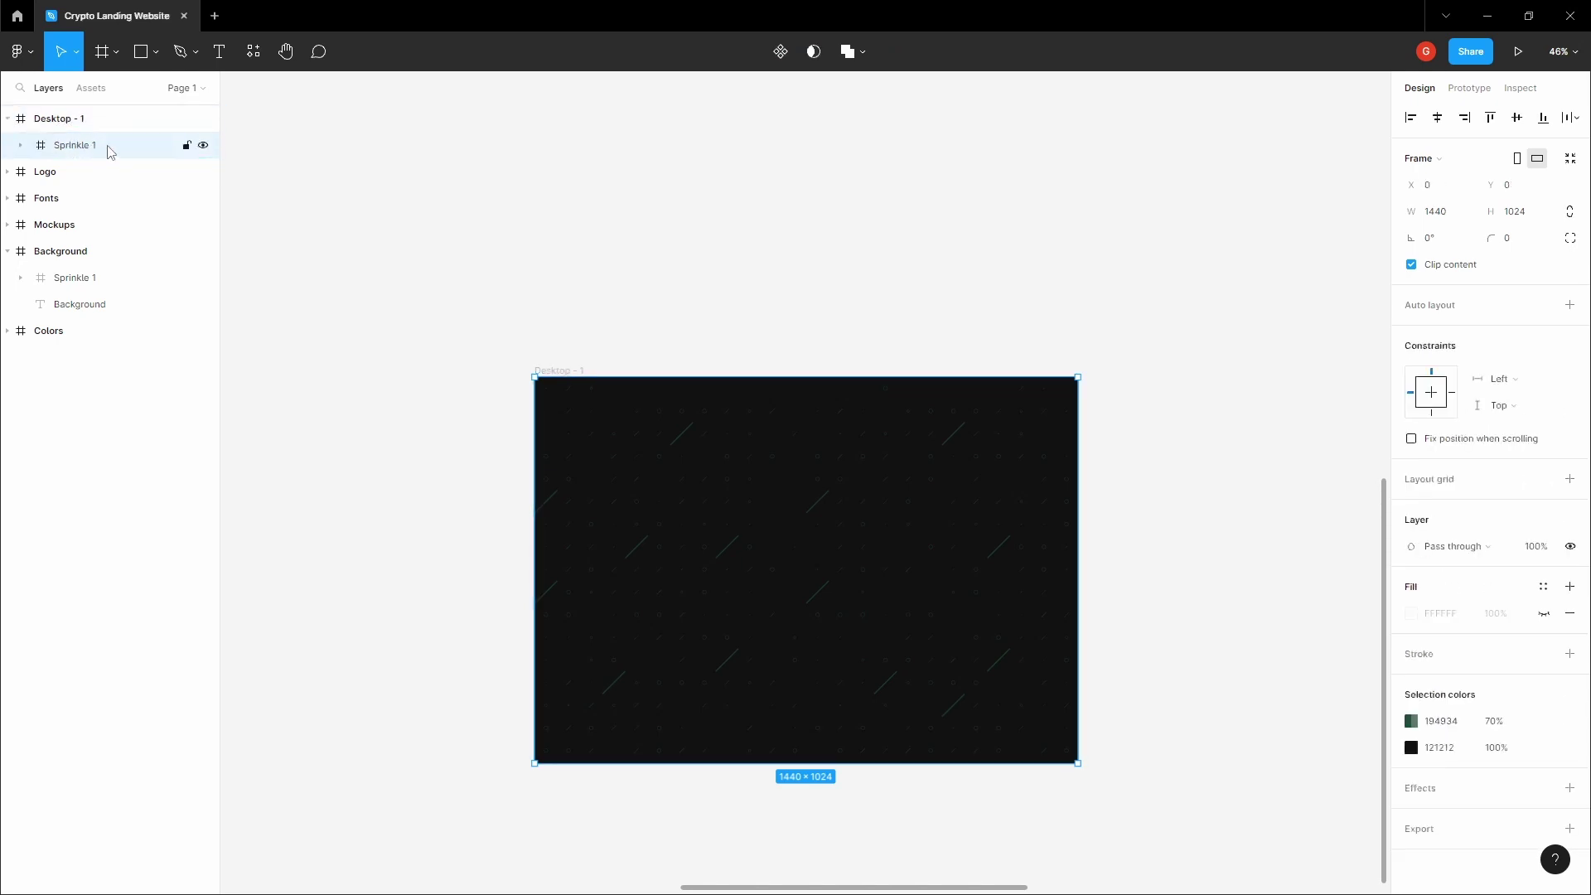
{"action": "left_click", "coordinate": [186, 146]}
{"action": "left_click", "coordinate": [755, 402]}
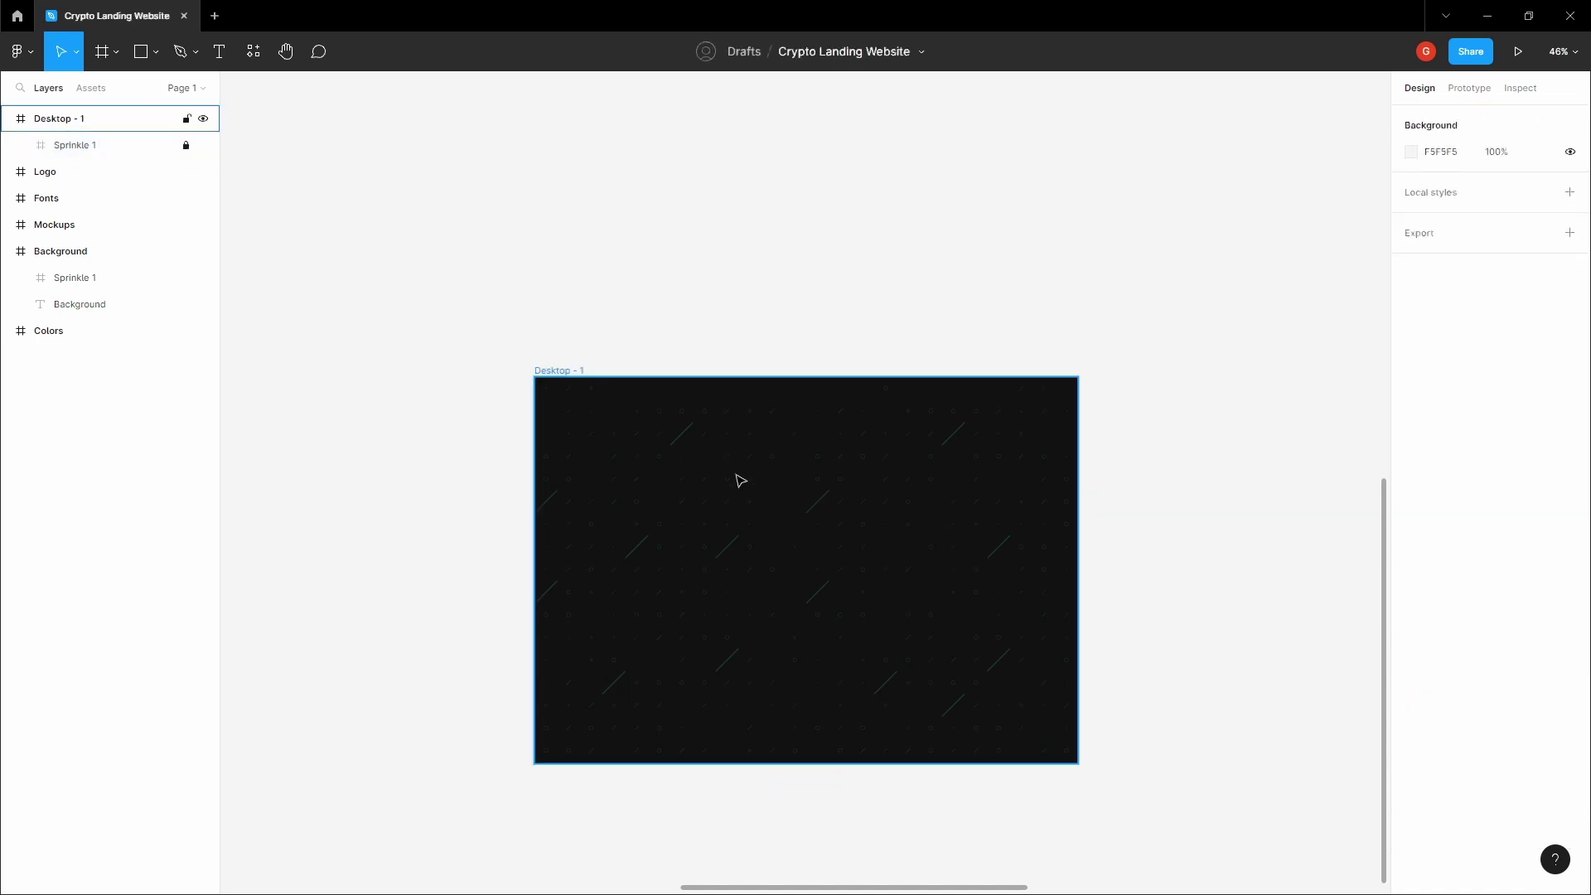
Test the lock by trying to select the background pattern within Desktop - 1 on the canvas
{"action": "scroll", "coordinate": [739, 476], "scroll_direction": "up", "scroll_amount": 2}
{"action": "left_click", "coordinate": [519, 336]}
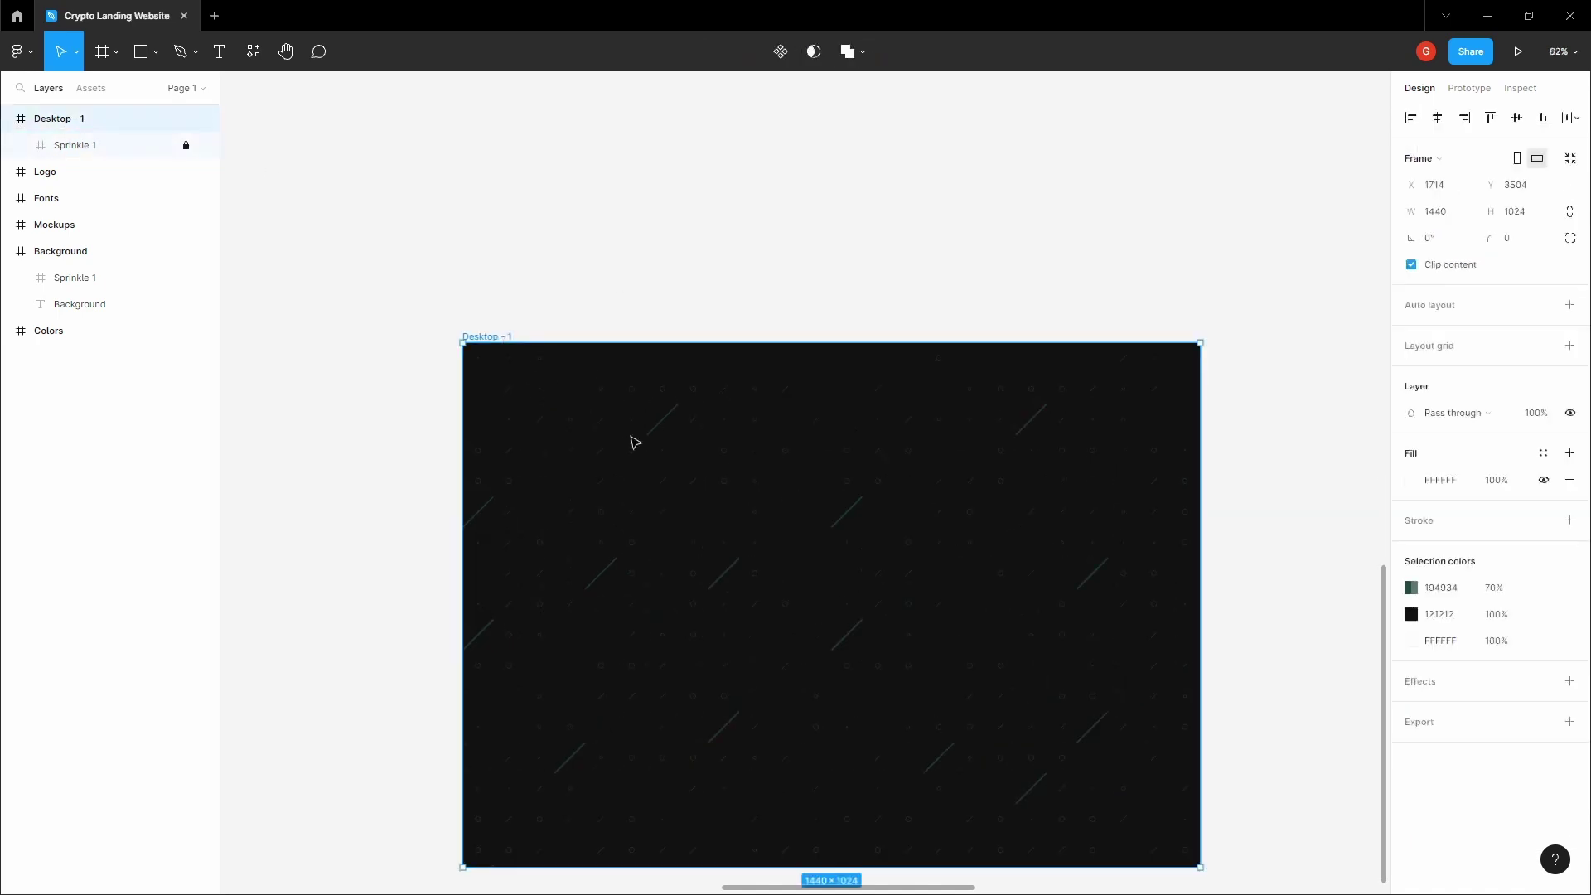
{"action": "left_click", "coordinate": [652, 456]}
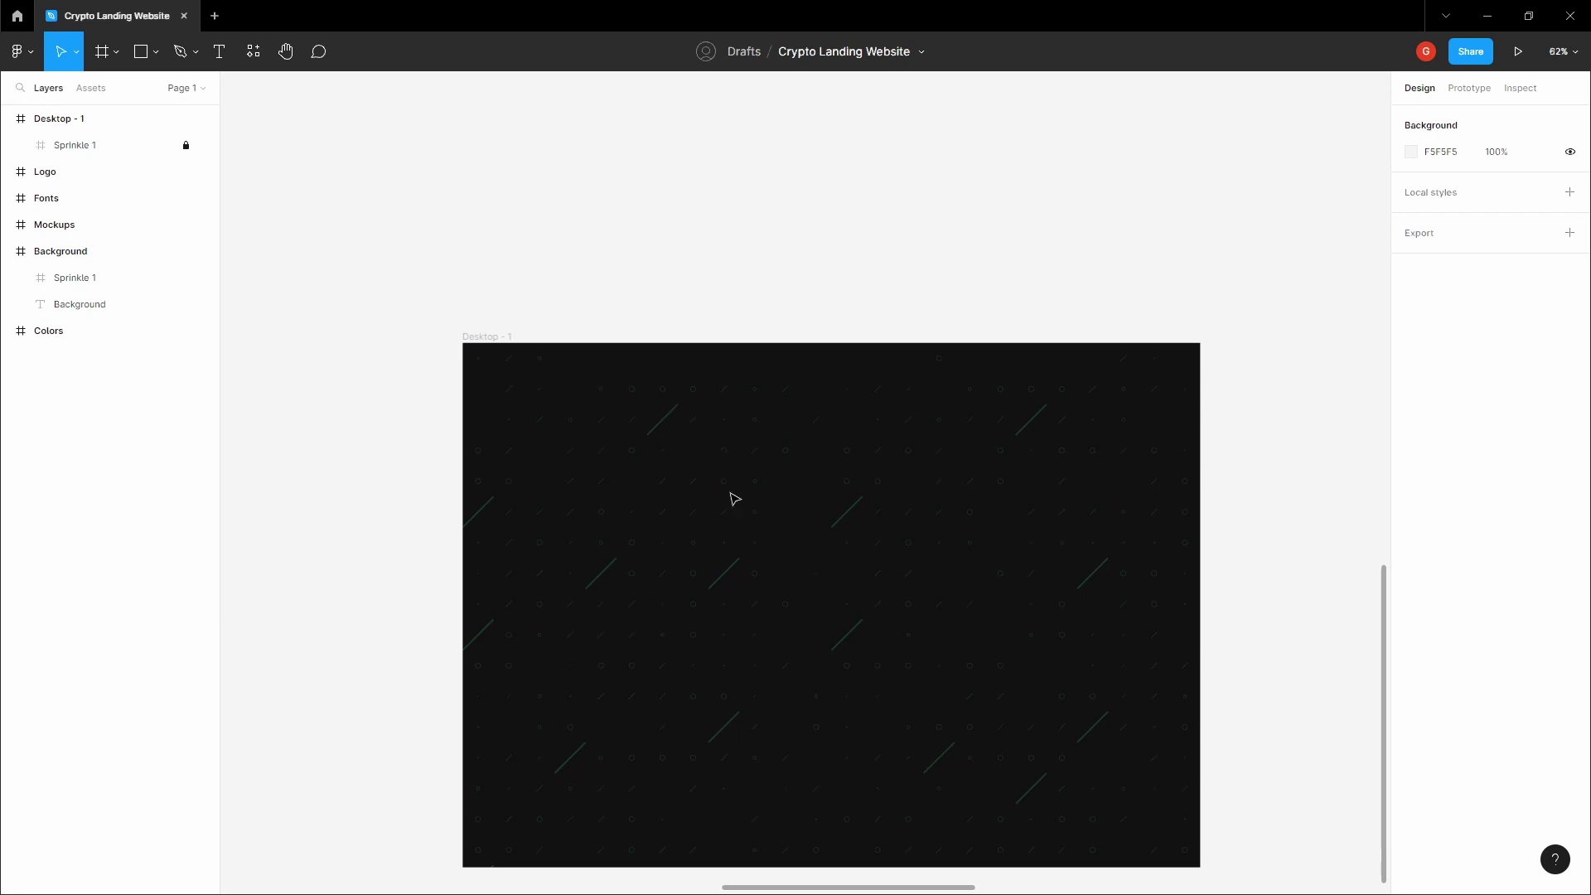
{"action": "left_click_drag", "start_coordinate": [655, 475], "coordinate": [714, 553]}
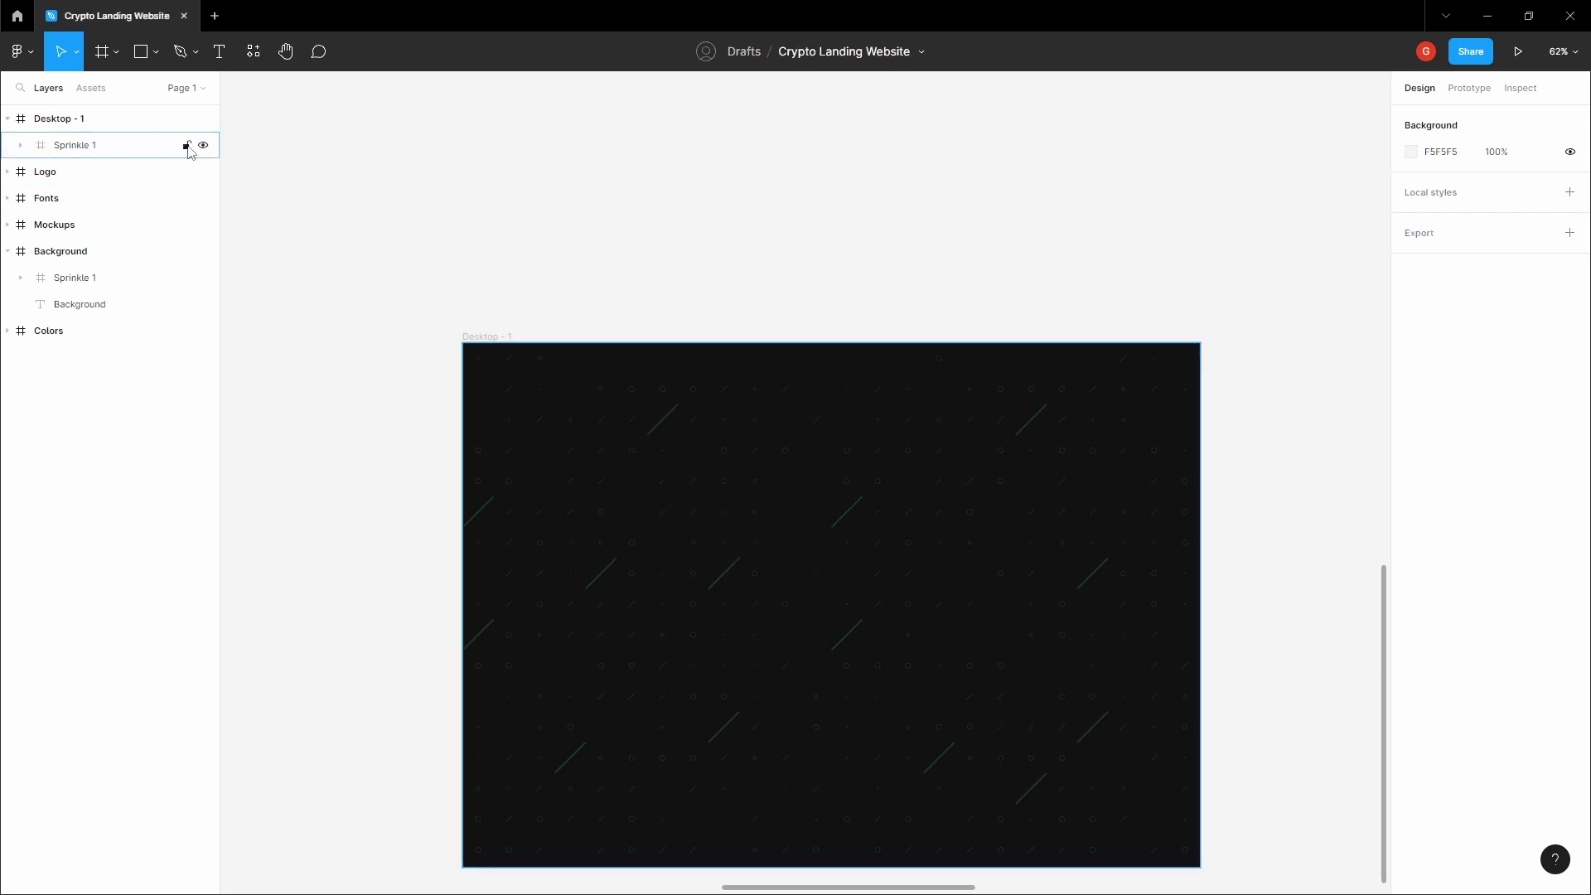
Unlock the Sprinkle 1 layer in Desktop - 1, try selecting its contents on the canvas, and lock the layer again
{"action": "left_click", "coordinate": [186, 146]}
{"action": "left_click_drag", "start_coordinate": [640, 473], "coordinate": [632, 440]}
{"action": "double_click", "coordinate": [623, 438]}
{"action": "key", "text": "ctrl+z"}
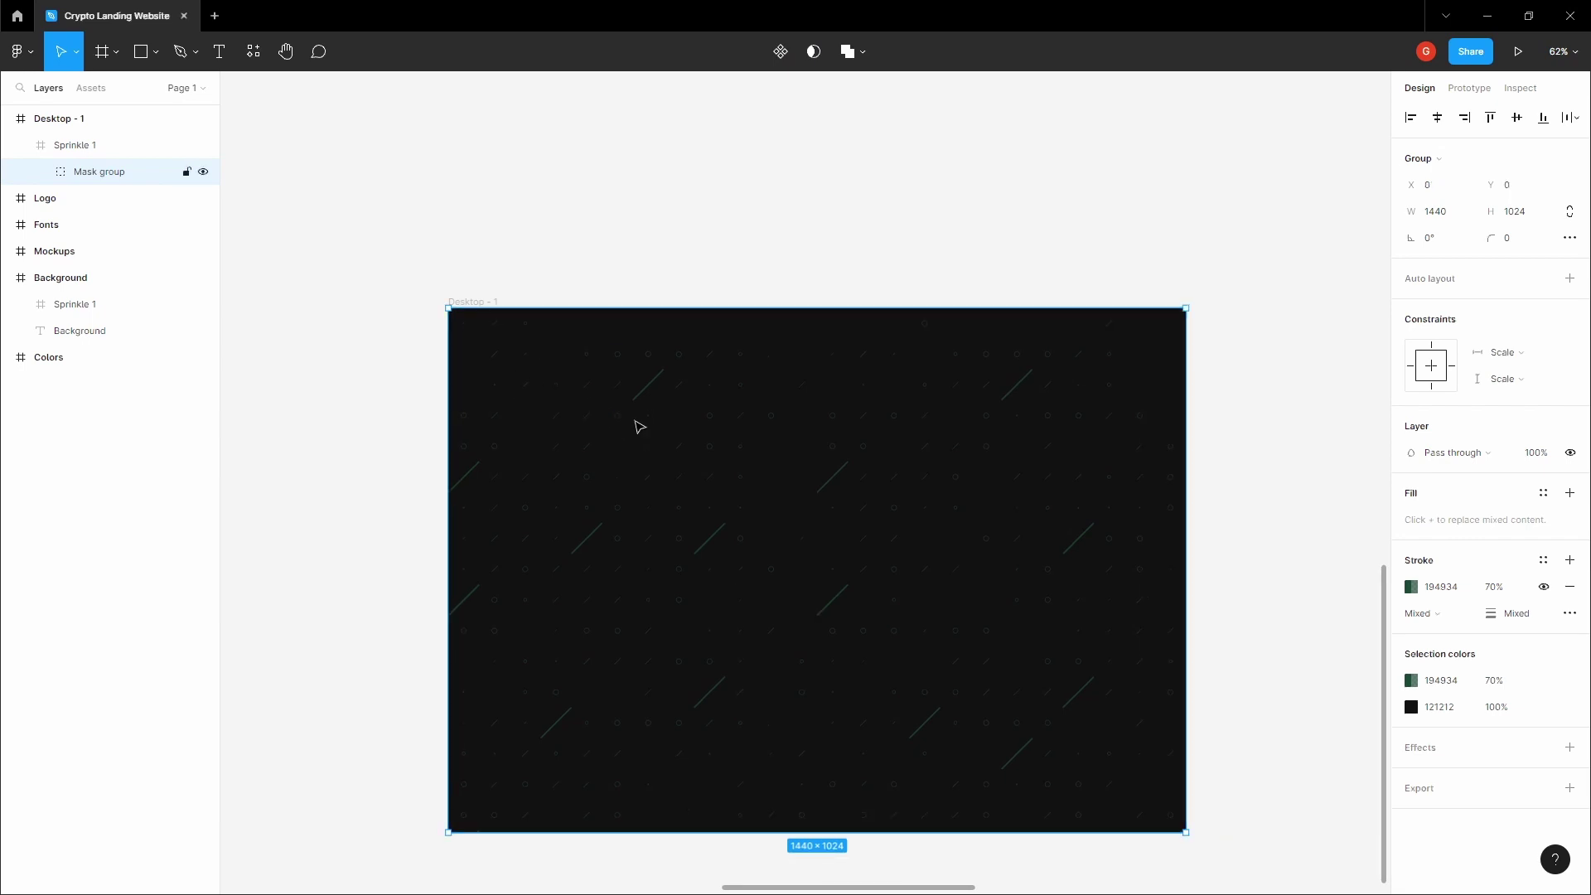
{"action": "left_click", "coordinate": [347, 242]}
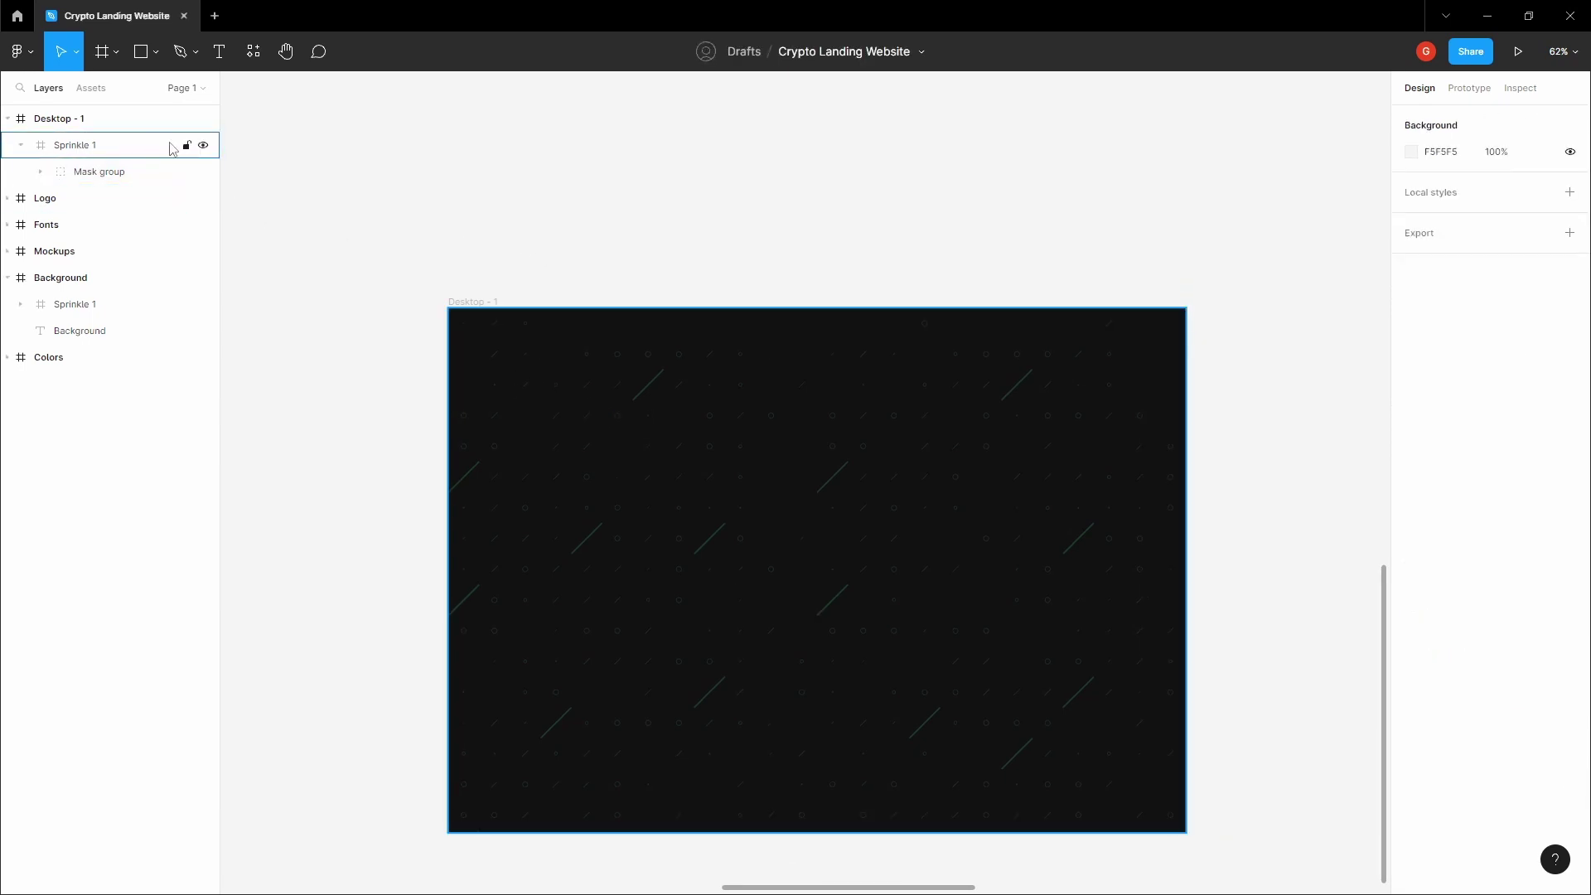
{"action": "left_click", "coordinate": [29, 149]}
{"action": "left_click", "coordinate": [22, 148]}
{"action": "left_click", "coordinate": [540, 196]}
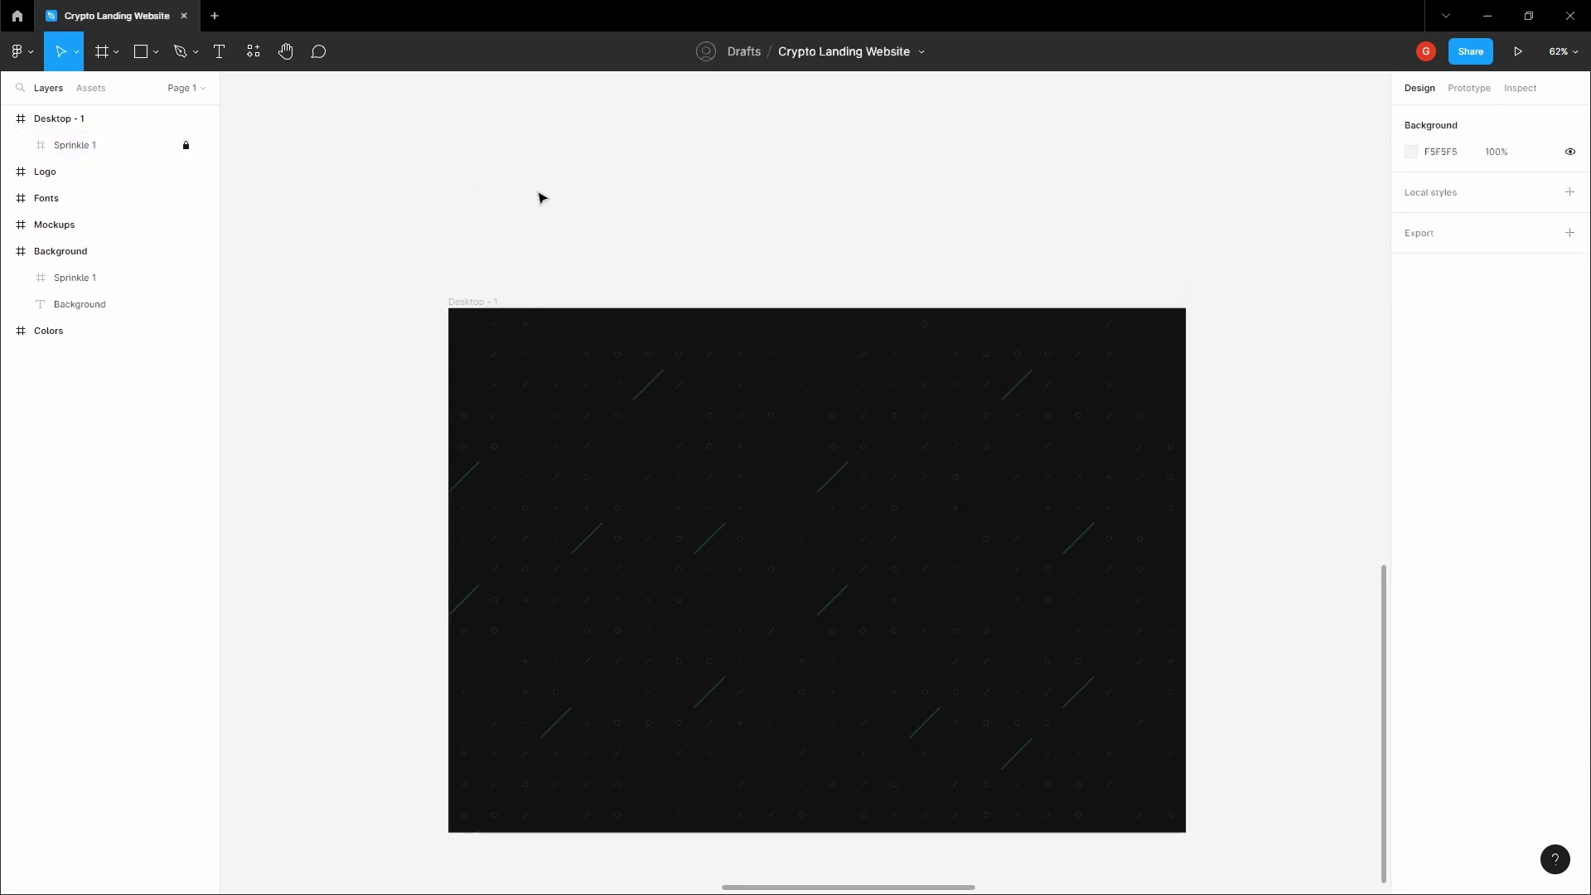
Draw a 1440 × 64 frame across the top edge of Desktop - 1, starting at its upper-left corner
{"action": "key", "text": "space"}
{"action": "left_click_drag", "start_coordinate": [580, 217], "coordinate": [584, 330]}
{"action": "scroll", "coordinate": [524, 235], "scroll_direction": "down", "scroll_amount": 4}
{"action": "scroll", "coordinate": [596, 249], "scroll_direction": "down", "scroll_amount": 1}
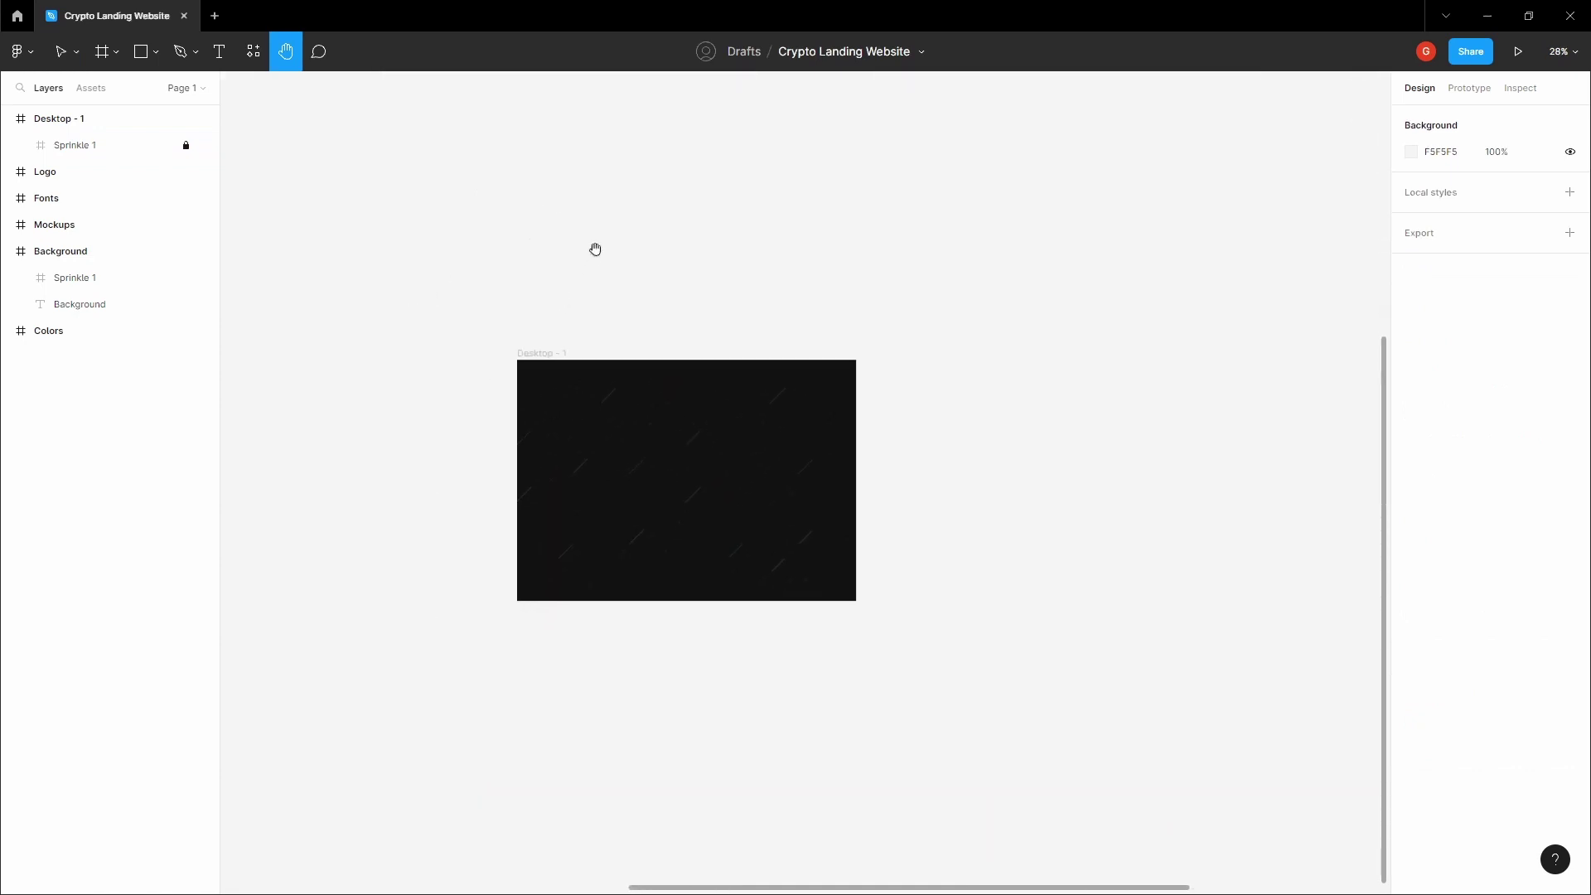
{"action": "scroll", "coordinate": [657, 359], "scroll_direction": "up", "scroll_amount": 3}
{"action": "scroll", "coordinate": [547, 328], "scroll_direction": "up", "scroll_amount": 3}
{"action": "scroll", "coordinate": [547, 328], "scroll_direction": "up", "scroll_amount": 3}
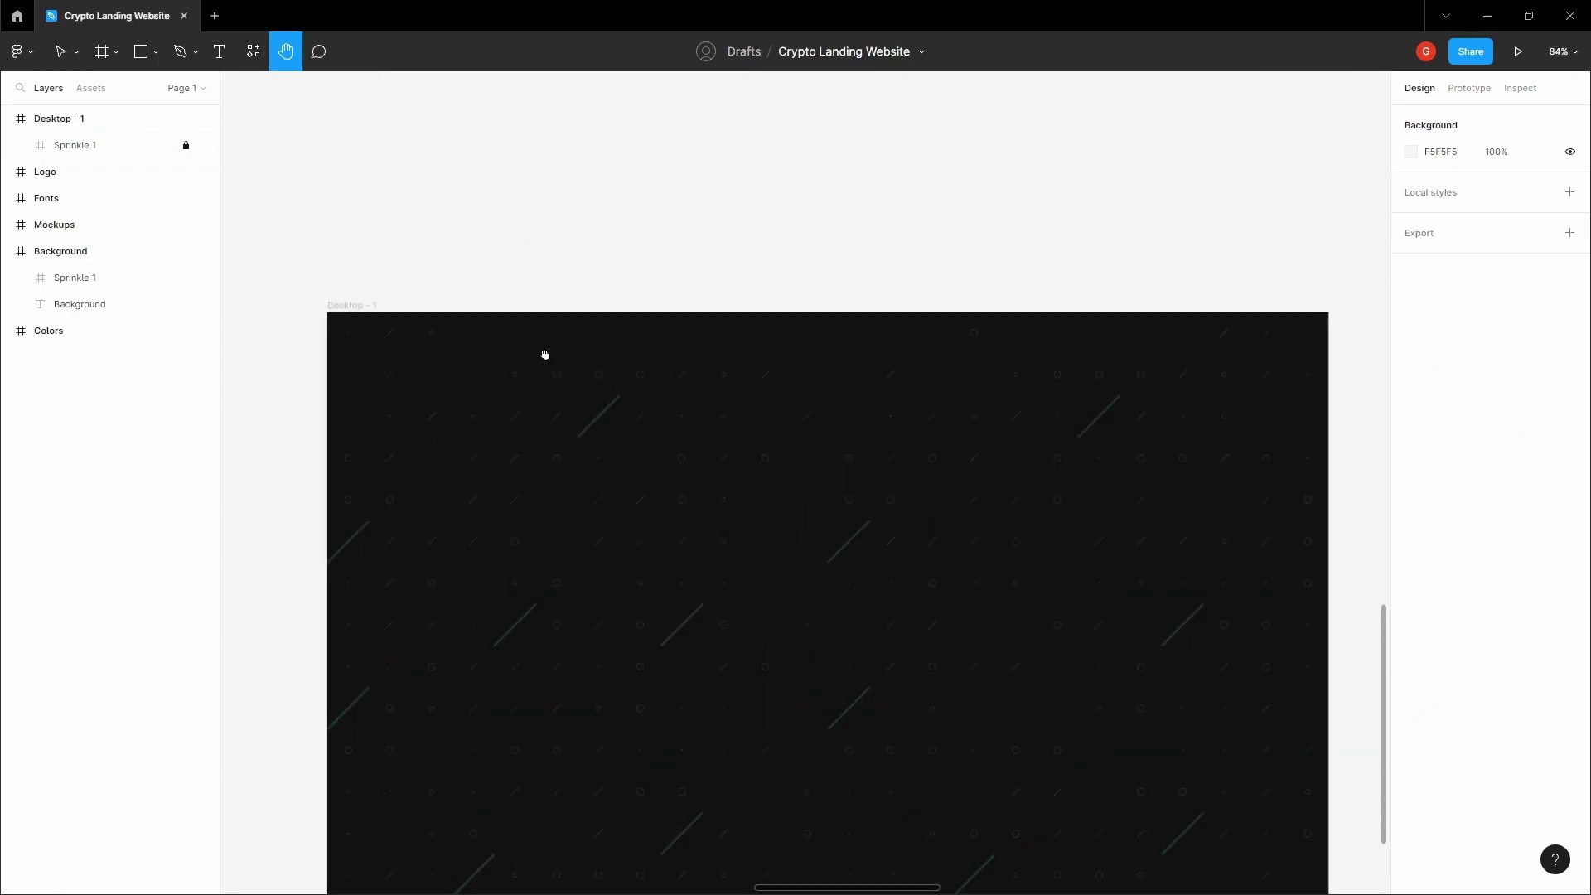
{"action": "scroll", "coordinate": [544, 344], "scroll_direction": "down", "scroll_amount": 1}
{"action": "scroll", "coordinate": [497, 324], "scroll_direction": "right", "scroll_amount": 1}
{"action": "scroll", "coordinate": [349, 292], "scroll_direction": "up", "scroll_amount": 1}
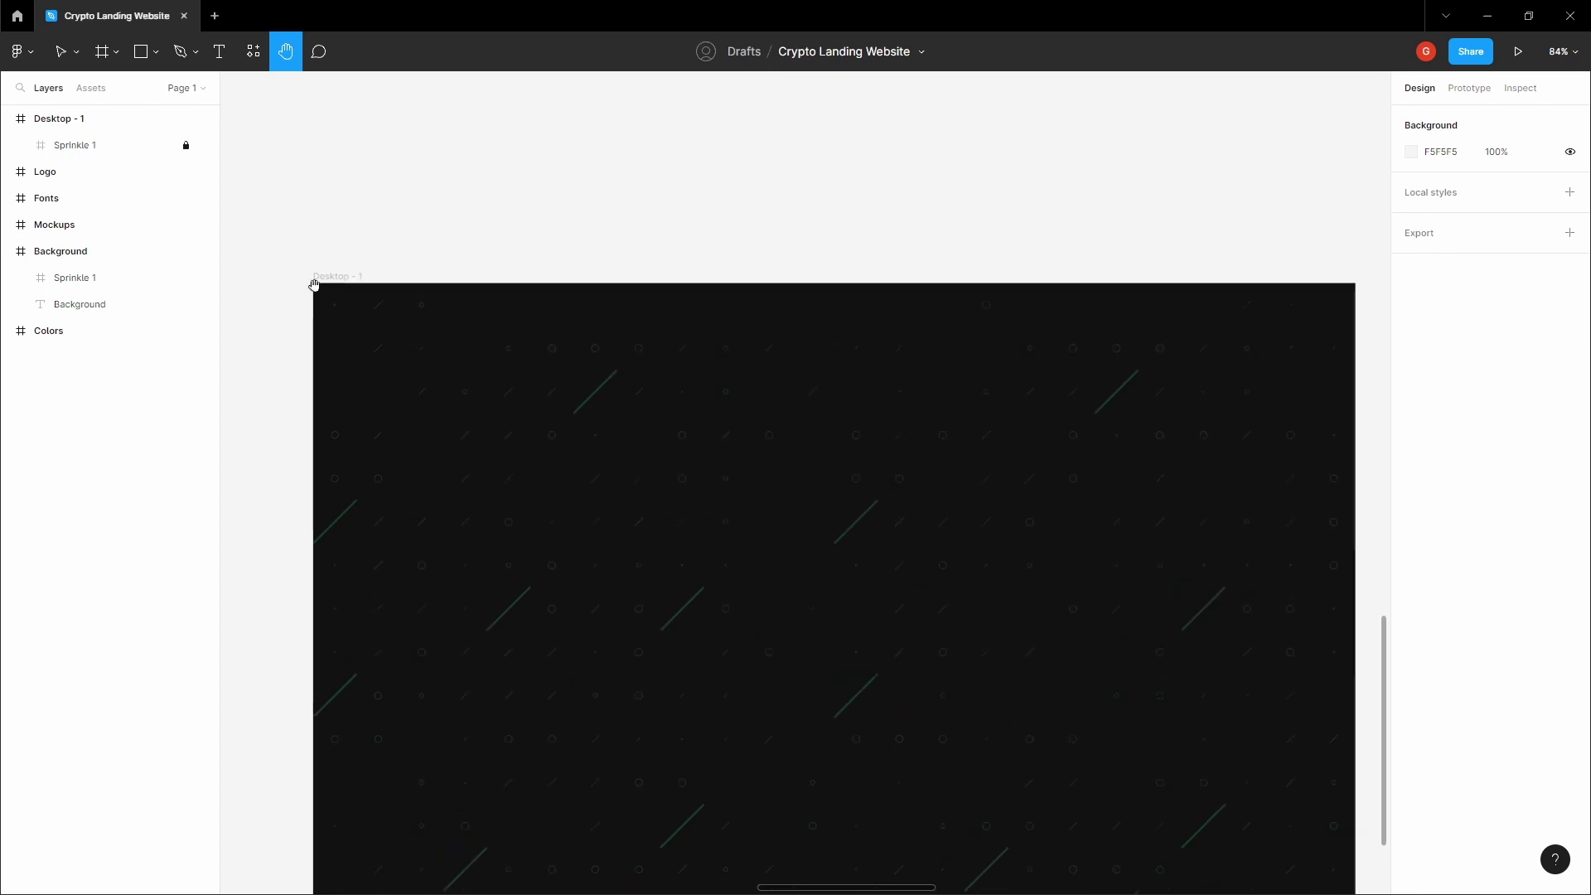
{"action": "key", "text": "v"}
{"action": "scroll", "coordinate": [326, 300], "scroll_direction": "up", "scroll_amount": 4}
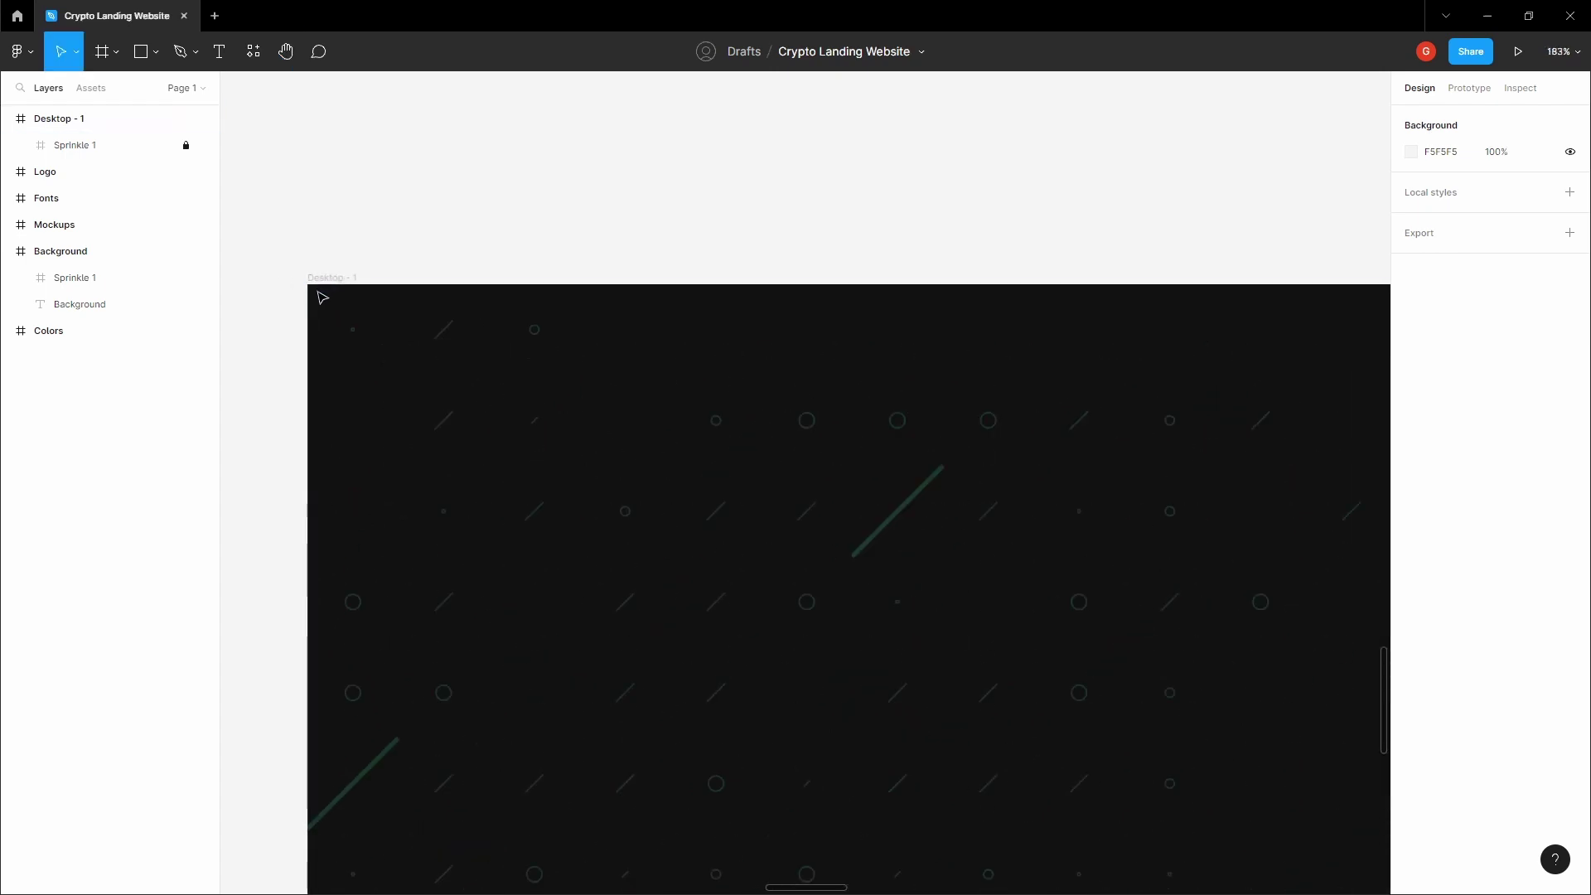
{"action": "key", "text": "f"}
{"action": "left_click_drag", "start_coordinate": [307, 284], "coordinate": [1075, 375]}
{"action": "scroll", "coordinate": [383, 373], "scroll_direction": "down", "scroll_amount": 5}
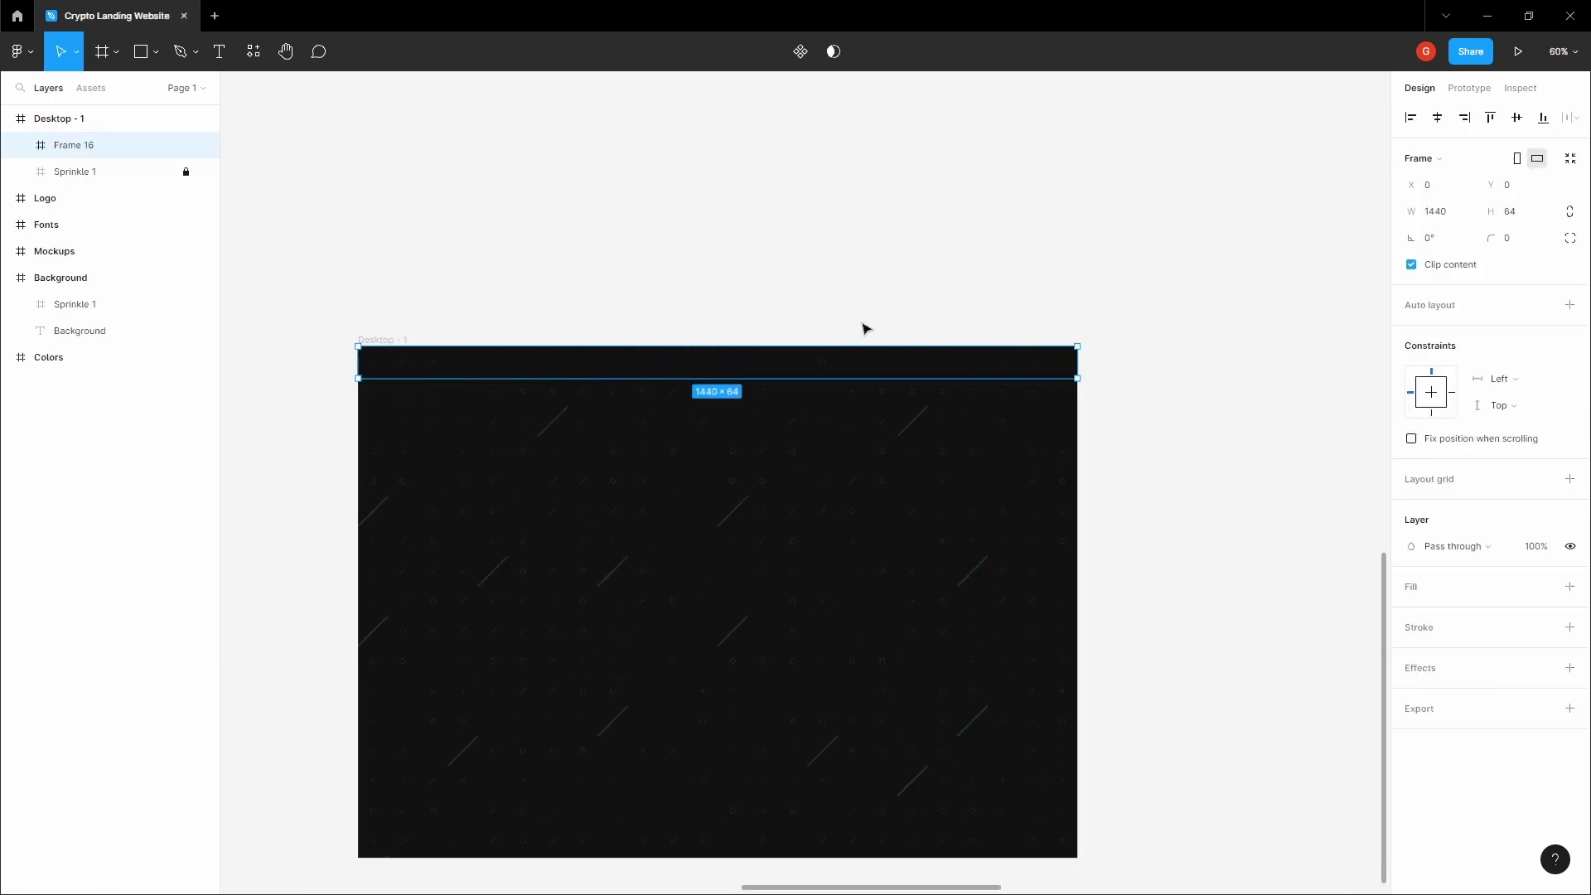
Move Sprinkle 1 above the 1440 × 64 header frame in Desktop - 1's layer order and rename the header frame as Navigation
{"action": "left_click_drag", "start_coordinate": [95, 171], "coordinate": [98, 137]}
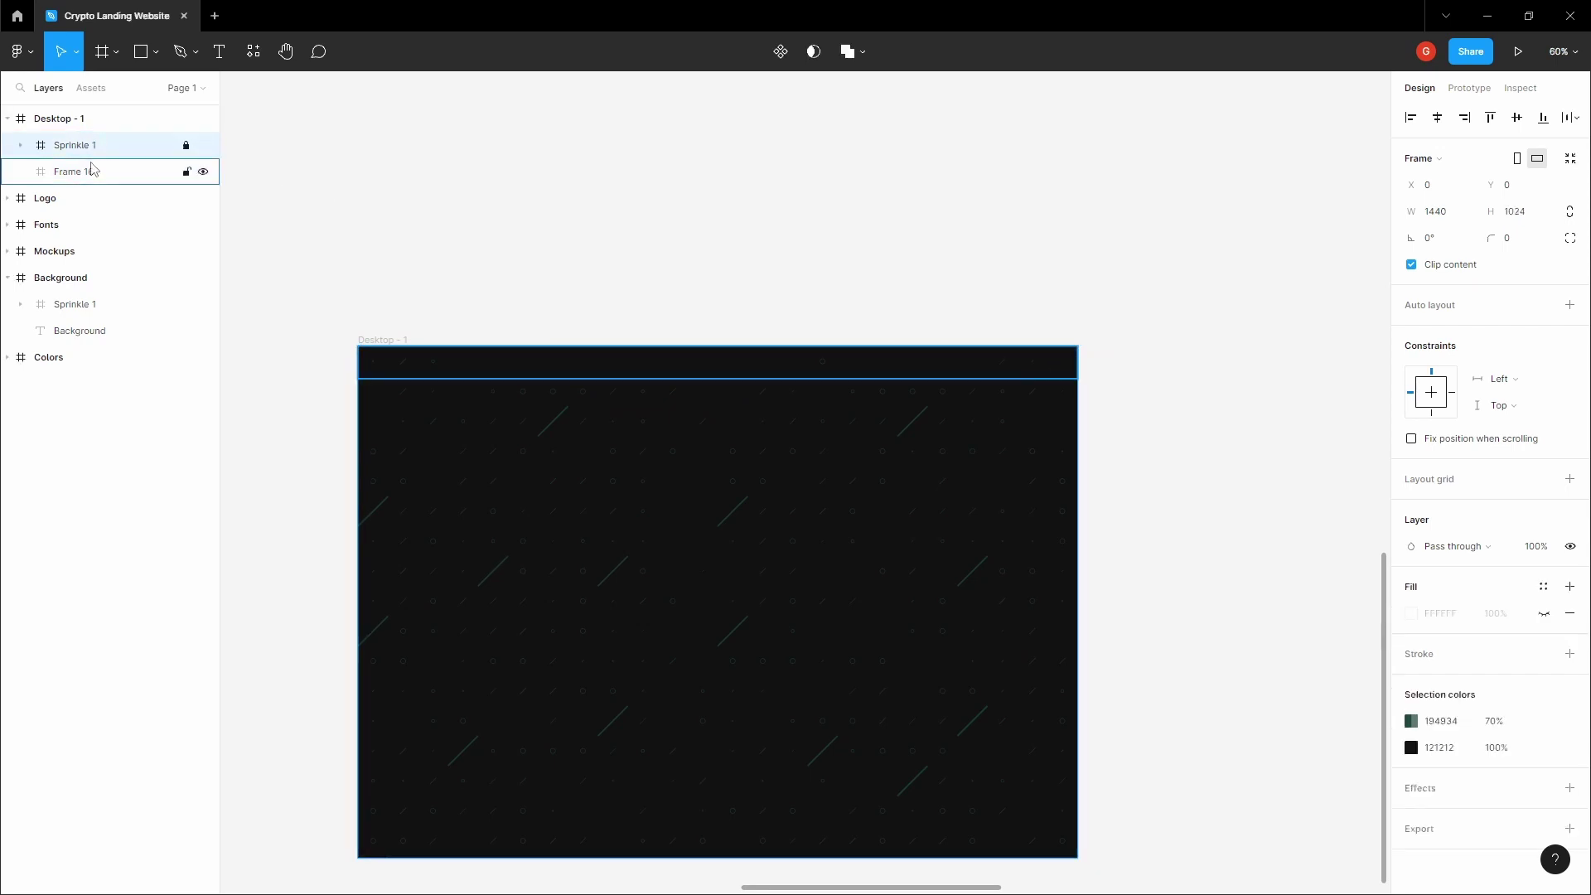
{"action": "double_click", "coordinate": [92, 168]}
{"action": "type", "text": "Naviga"}
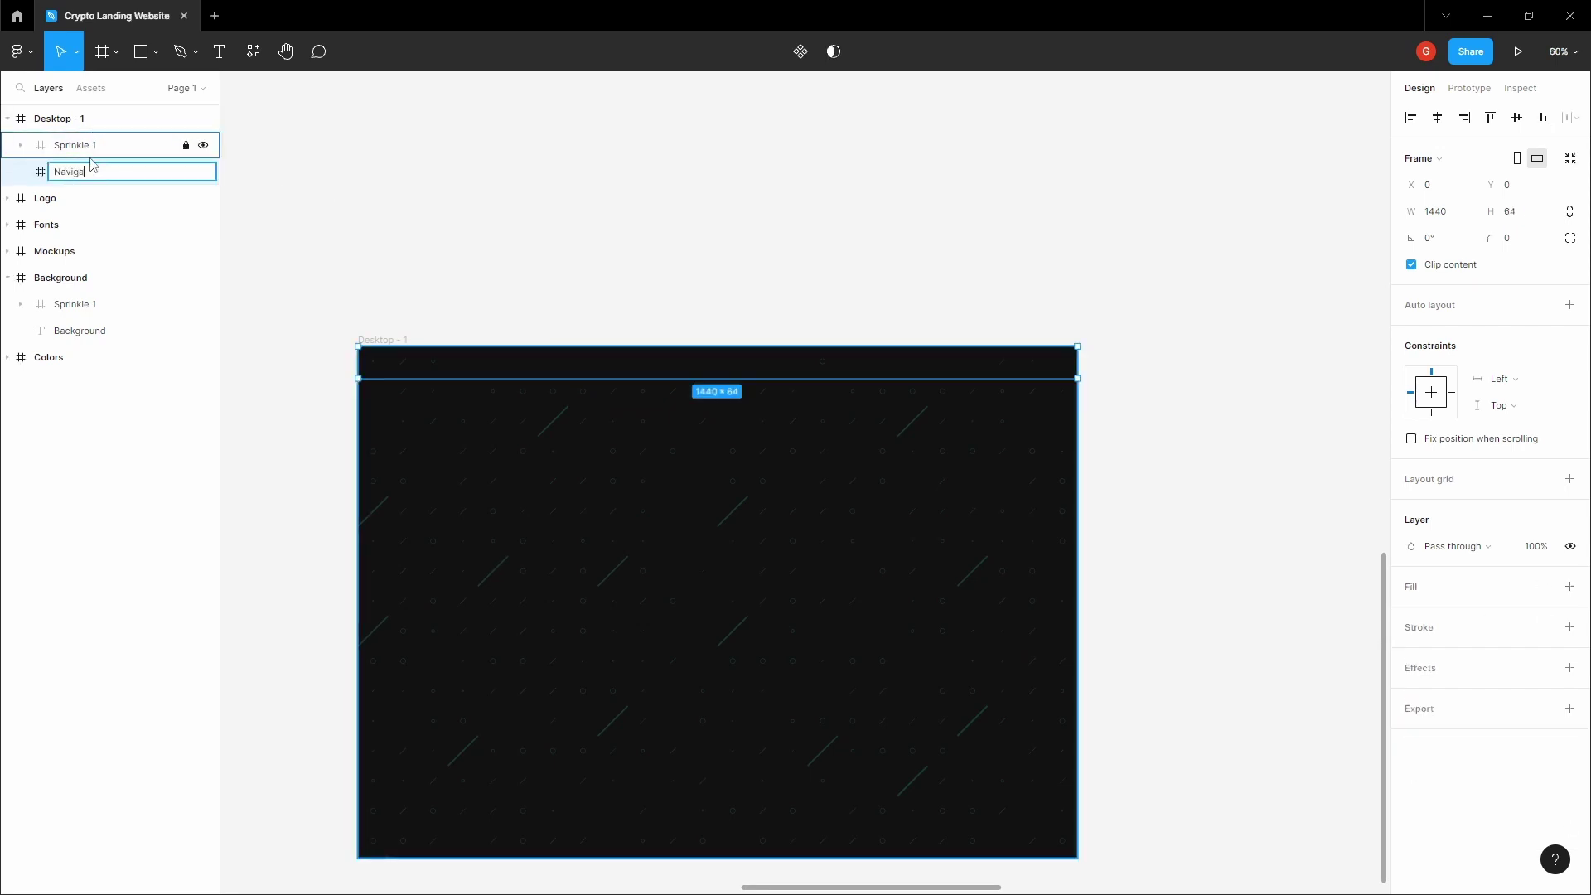
{"action": "type", "text": "tion"}
{"action": "key", "text": "Return"}
Copy the Coinwave logo with its wordmark from the Logo frame
{"action": "left_click", "coordinate": [580, 175]}
{"action": "left_click_drag", "start_coordinate": [695, 209], "coordinate": [714, 331]}
{"action": "scroll", "coordinate": [714, 303], "scroll_direction": "down", "scroll_amount": 5}
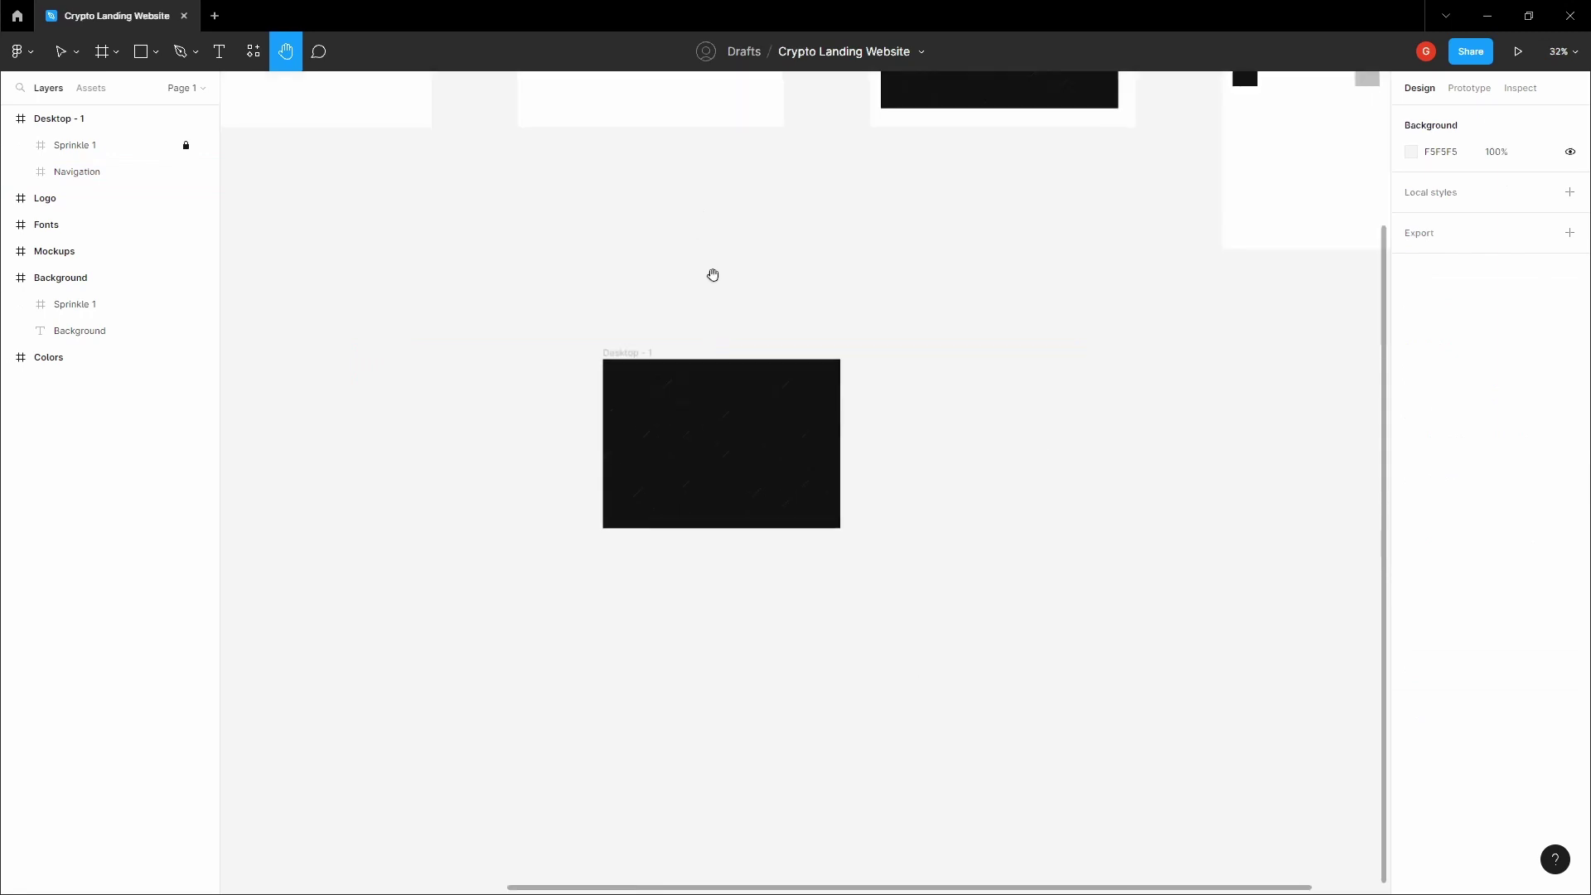
{"action": "scroll", "coordinate": [795, 555], "scroll_direction": "up", "scroll_amount": 5}
{"action": "scroll", "coordinate": [607, 362], "scroll_direction": "left", "scroll_amount": 8}
{"action": "scroll", "coordinate": [664, 449], "scroll_direction": "up", "scroll_amount": 5}
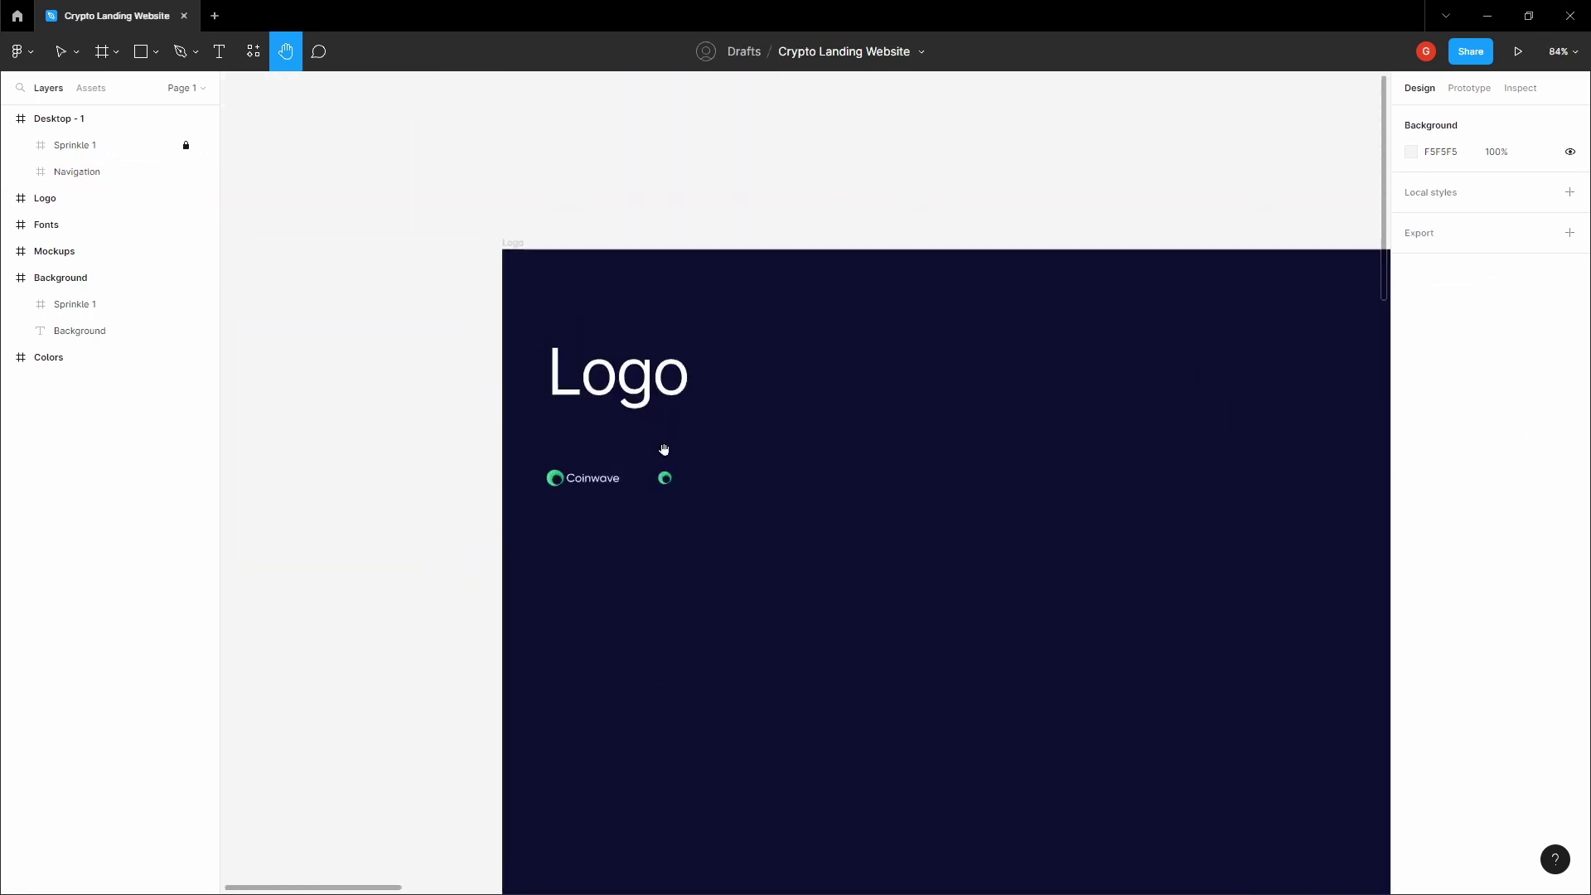
{"action": "left_click_drag", "start_coordinate": [664, 449], "coordinate": [666, 400]}
{"action": "left_click", "coordinate": [589, 431]}
{"action": "left_click", "coordinate": [442, 423]}
Paste the copied Coinwave logo inside the Navigation frame of Desktop - 1
{"action": "scroll", "coordinate": [454, 426], "scroll_direction": "down", "scroll_amount": 5}
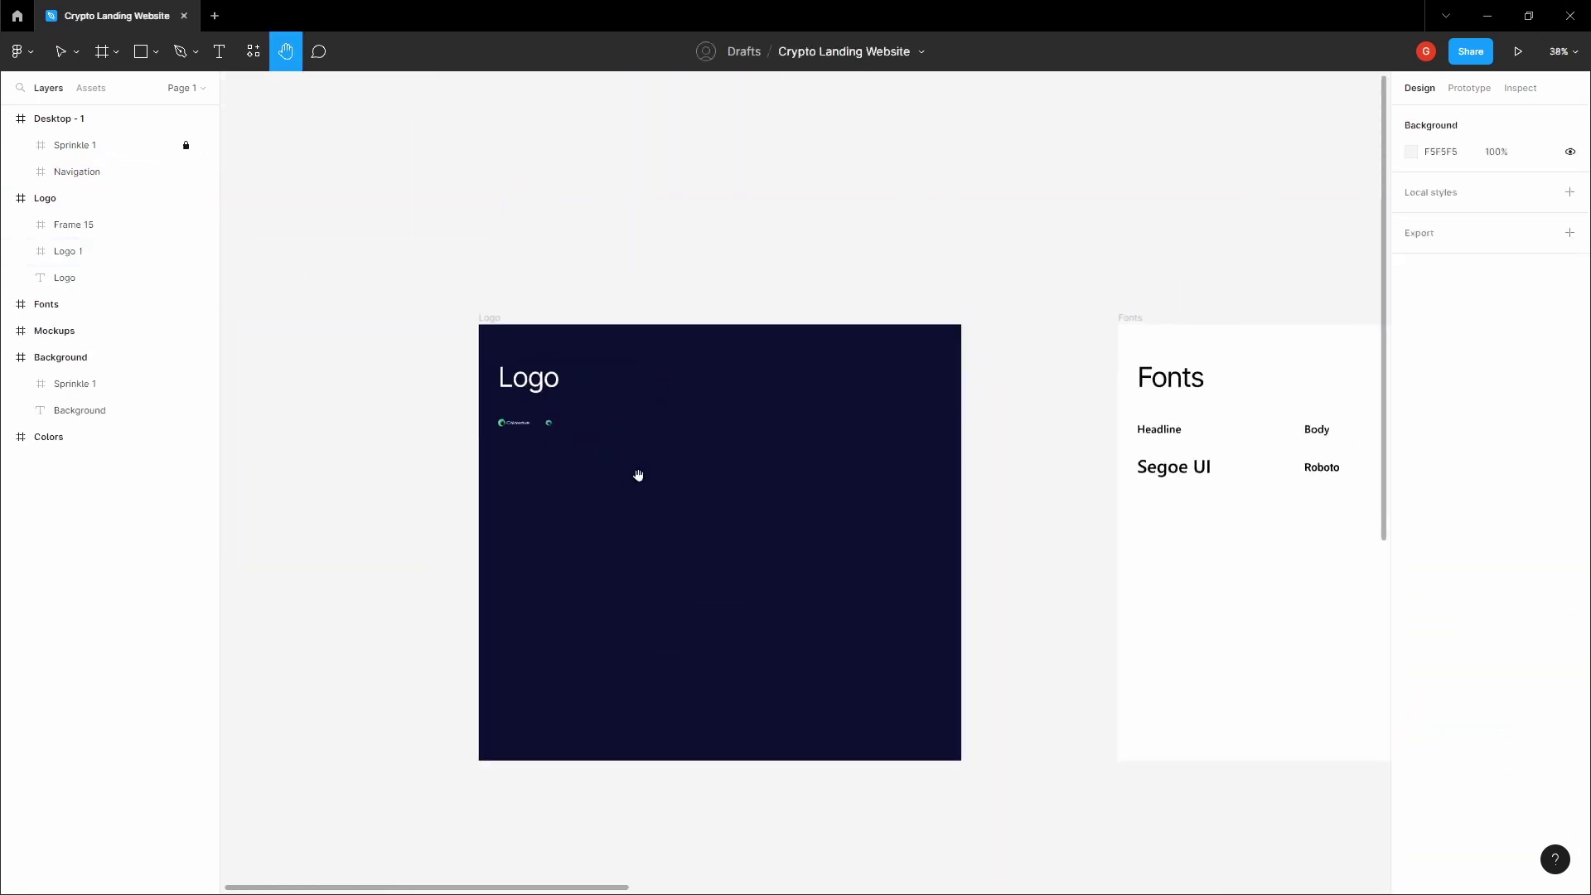
{"action": "scroll", "coordinate": [638, 476], "scroll_direction": "down", "scroll_amount": 3}
{"action": "left_click_drag", "start_coordinate": [1160, 796], "coordinate": [688, 434]}
{"action": "scroll", "coordinate": [832, 405], "scroll_direction": "up", "scroll_amount": 6}
{"action": "left_click", "coordinate": [681, 434]}
{"action": "key", "text": "ctrl+v"}
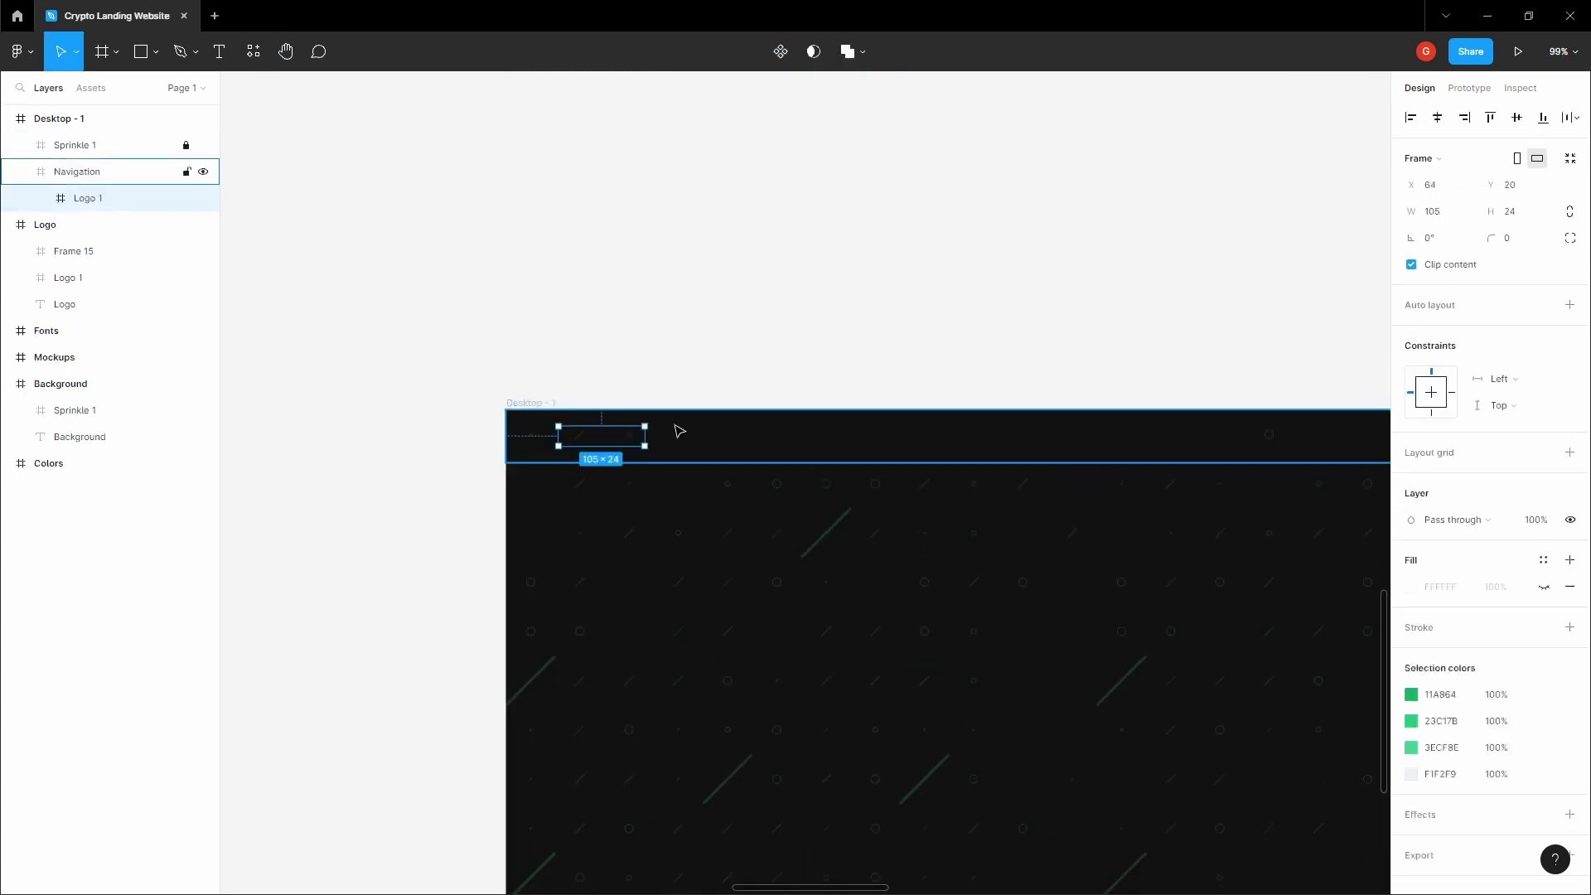
Take Logo 1 out of Navigation to the front of Desktop - 1 and place it below the header strip
{"action": "left_click", "coordinate": [687, 334]}
{"action": "left_click_drag", "start_coordinate": [686, 334], "coordinate": [589, 307]}
{"action": "left_click", "coordinate": [508, 417]}
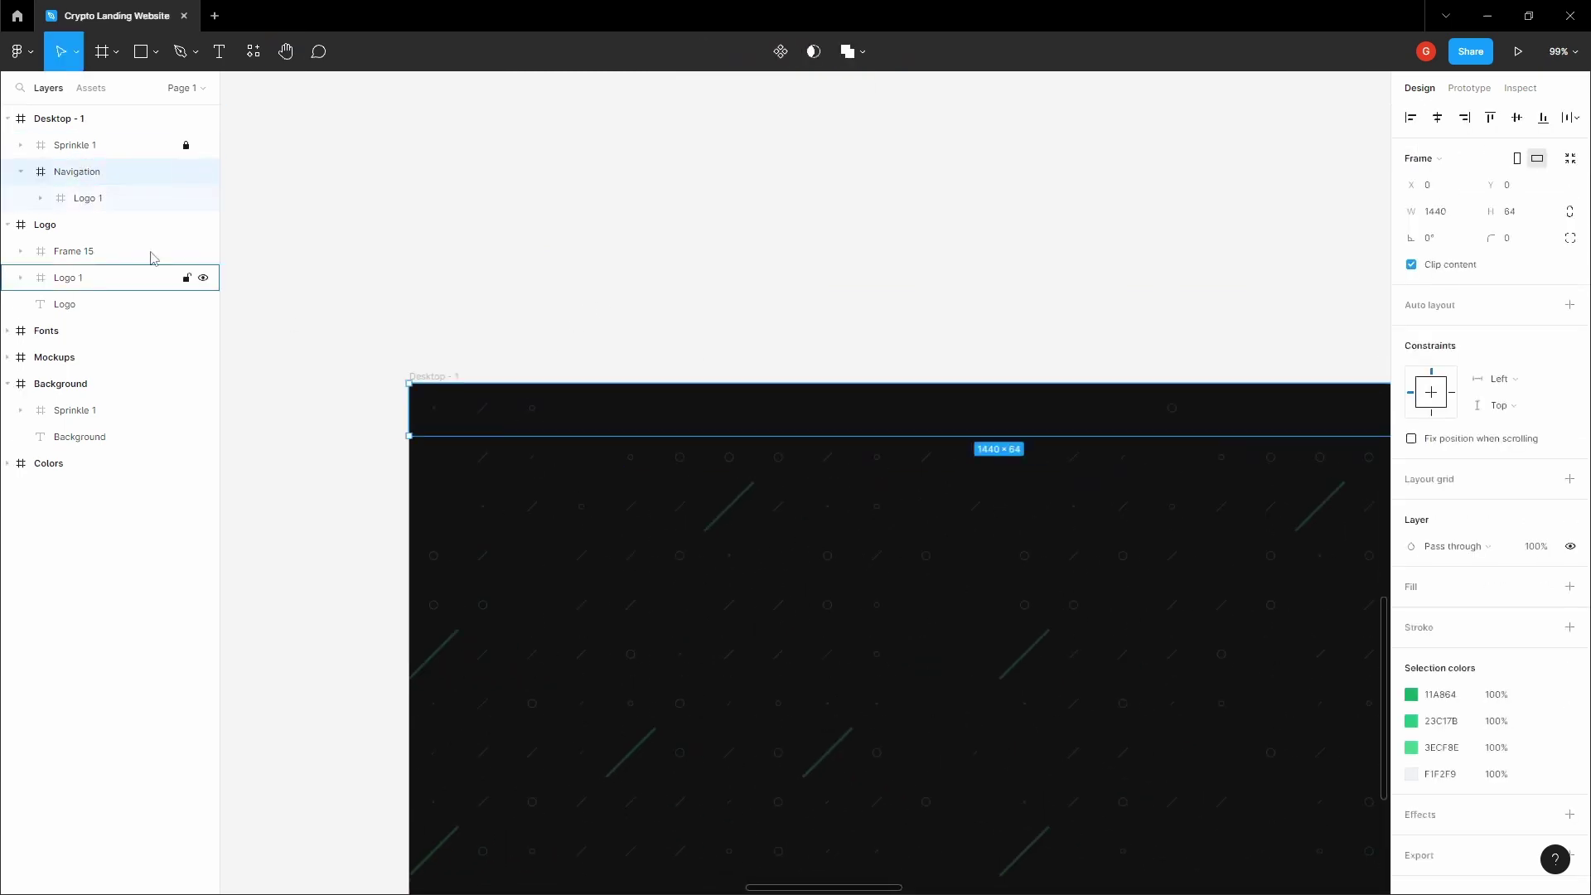
{"action": "left_click", "coordinate": [110, 201]}
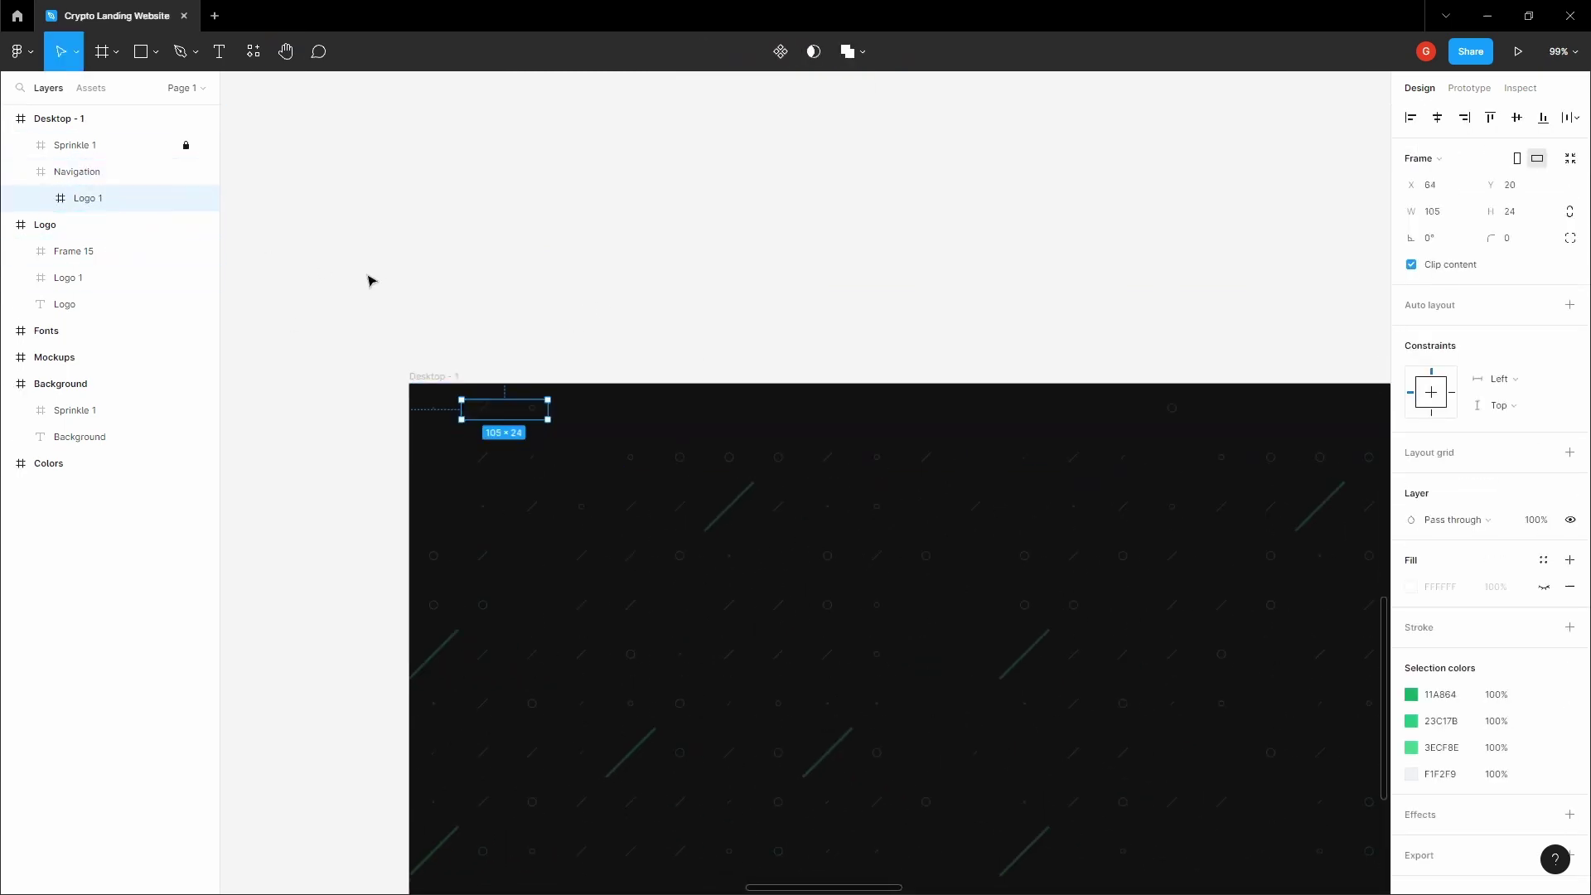
{"action": "scroll", "coordinate": [410, 328], "scroll_direction": "up", "scroll_amount": 3}
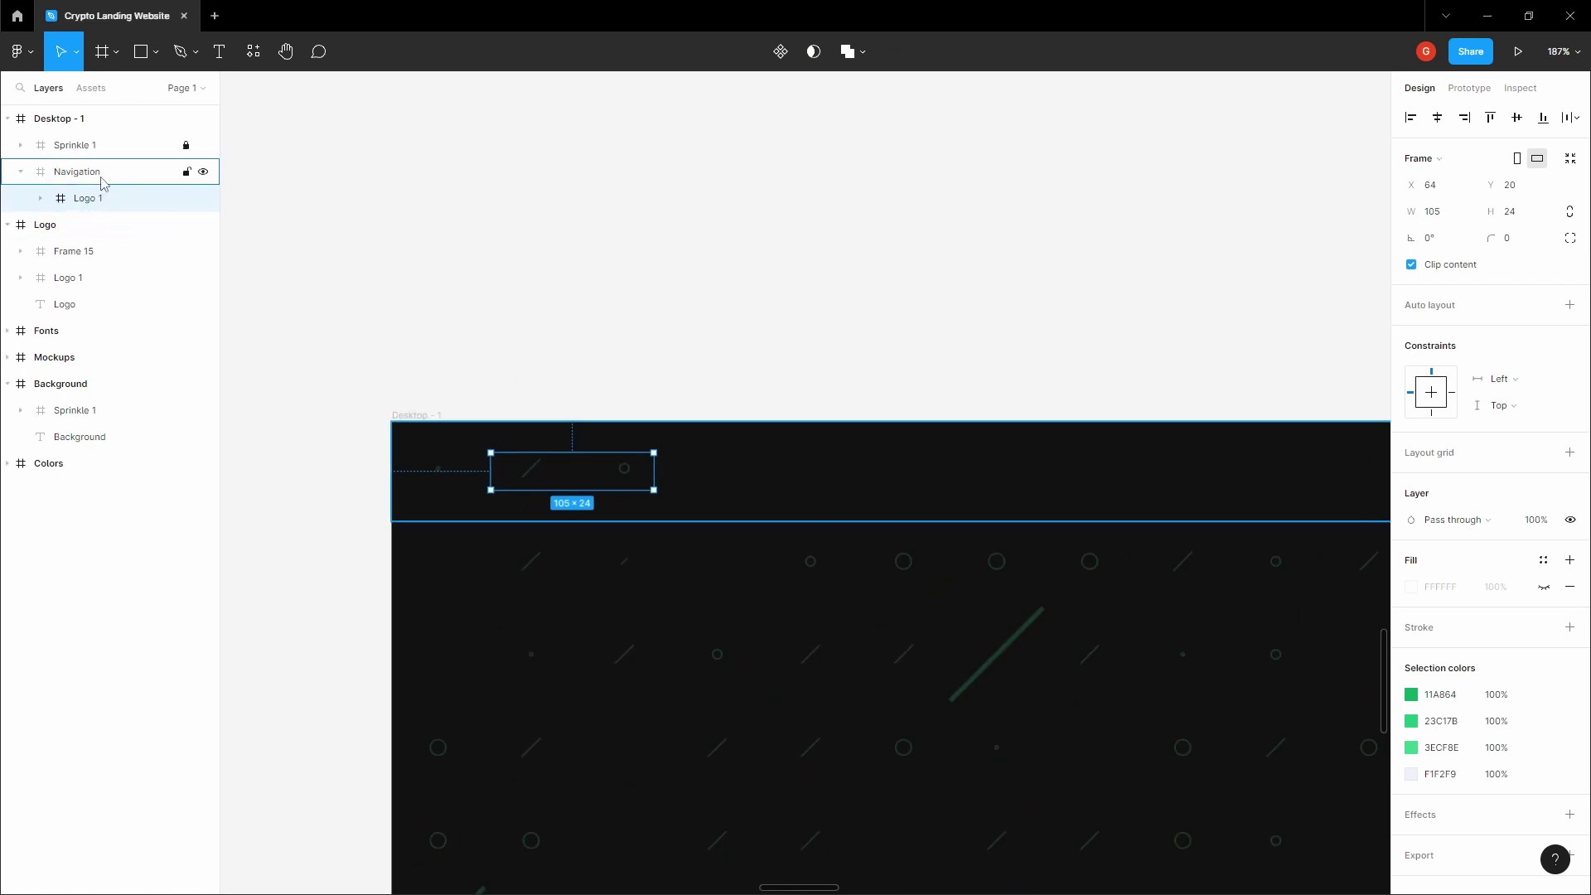
{"action": "left_click_drag", "start_coordinate": [96, 199], "coordinate": [101, 137]}
{"action": "left_click", "coordinate": [736, 514]}
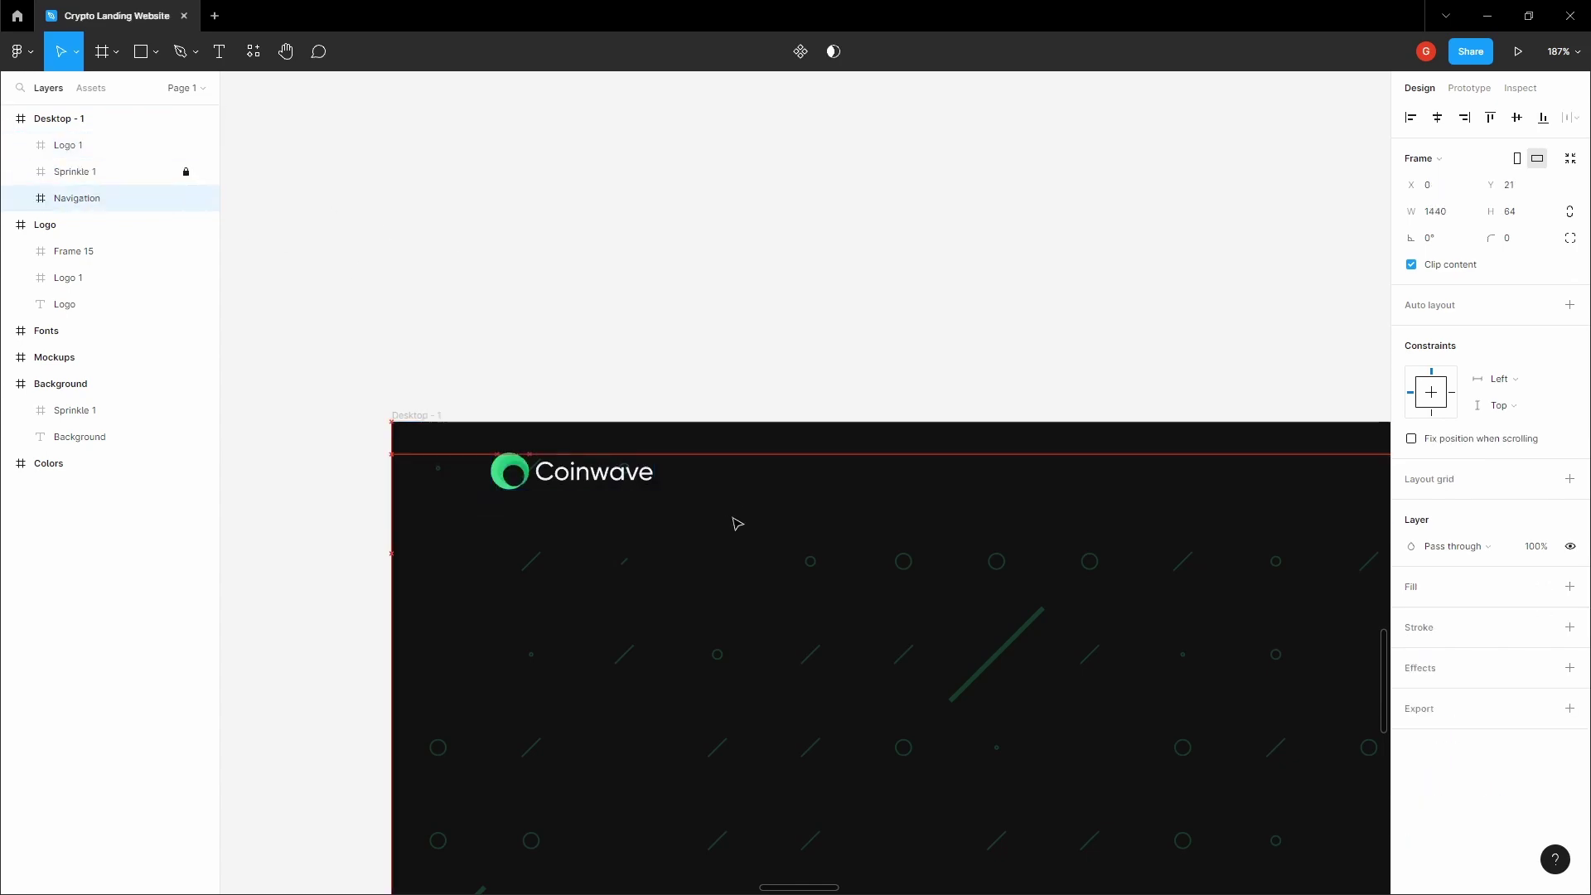
{"action": "left_click", "coordinate": [578, 473]}
{"action": "left_click_drag", "start_coordinate": [579, 474], "coordinate": [602, 634]}
Place a copy of the Coinwave logo inside Navigation at X 79, Y 20 and move the original back into the header beside it
{"action": "left_click", "coordinate": [522, 462]}
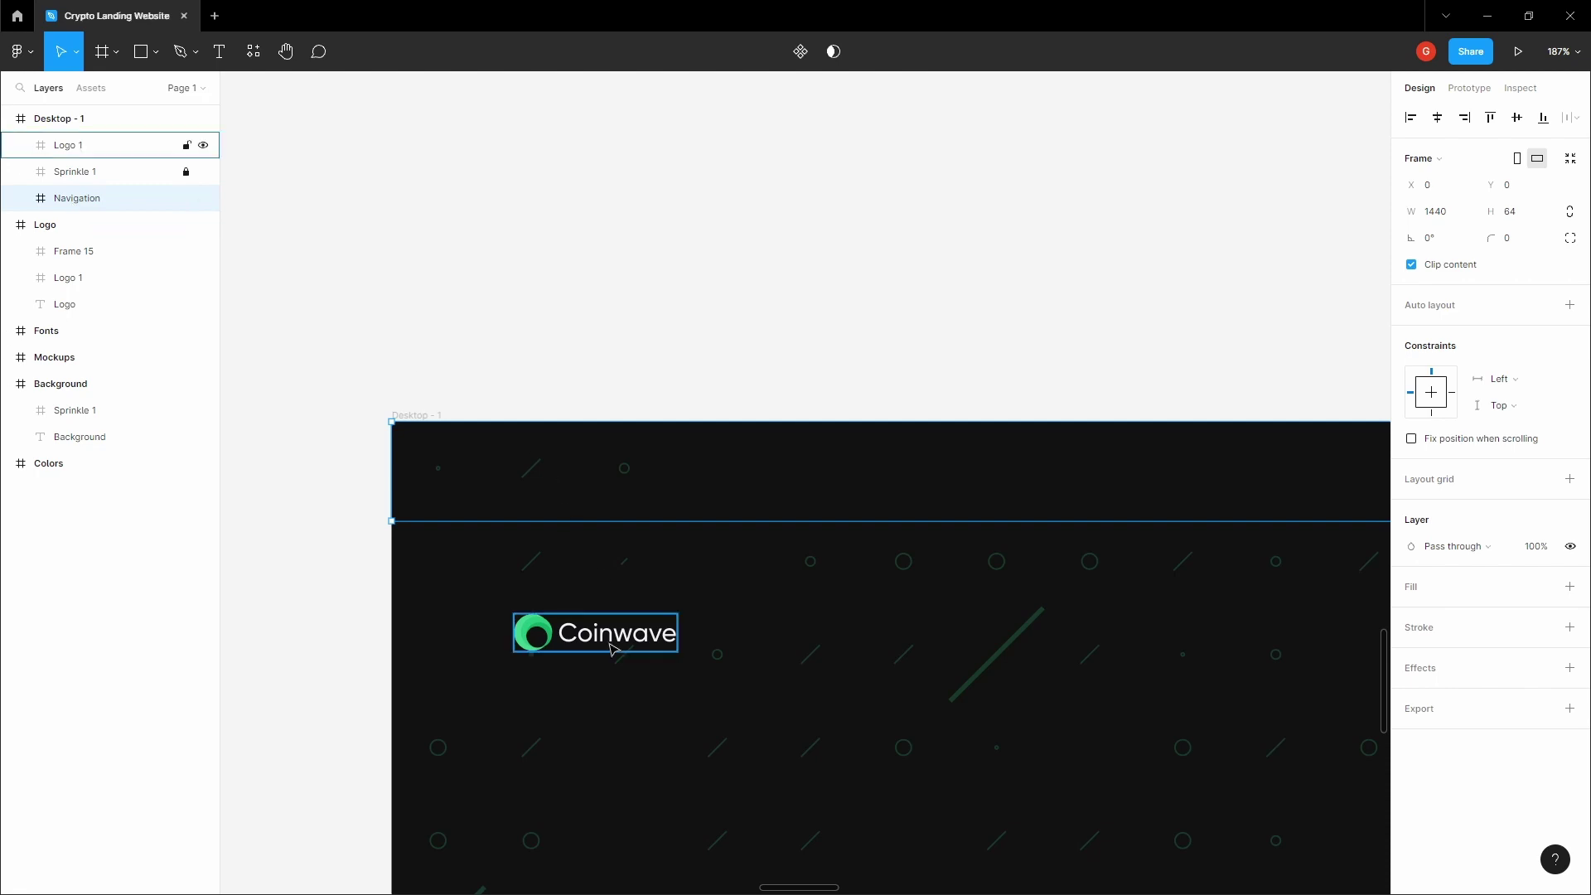
{"action": "left_click", "coordinate": [582, 466]}
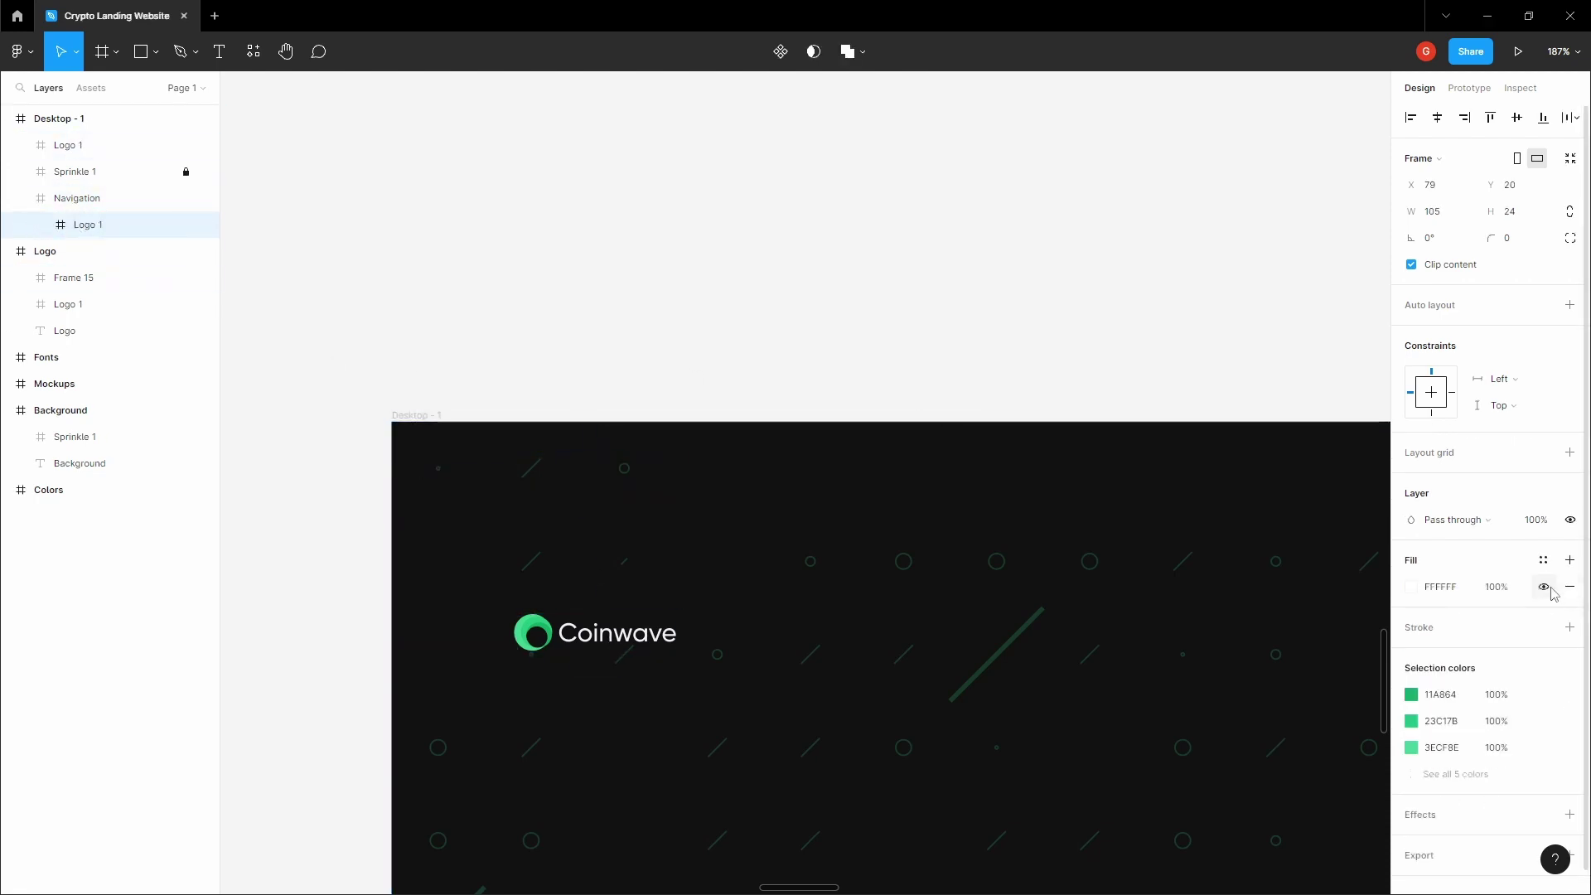
{"action": "left_click_drag", "start_coordinate": [608, 621], "coordinate": [774, 475]}
{"action": "left_click", "coordinate": [973, 487]}
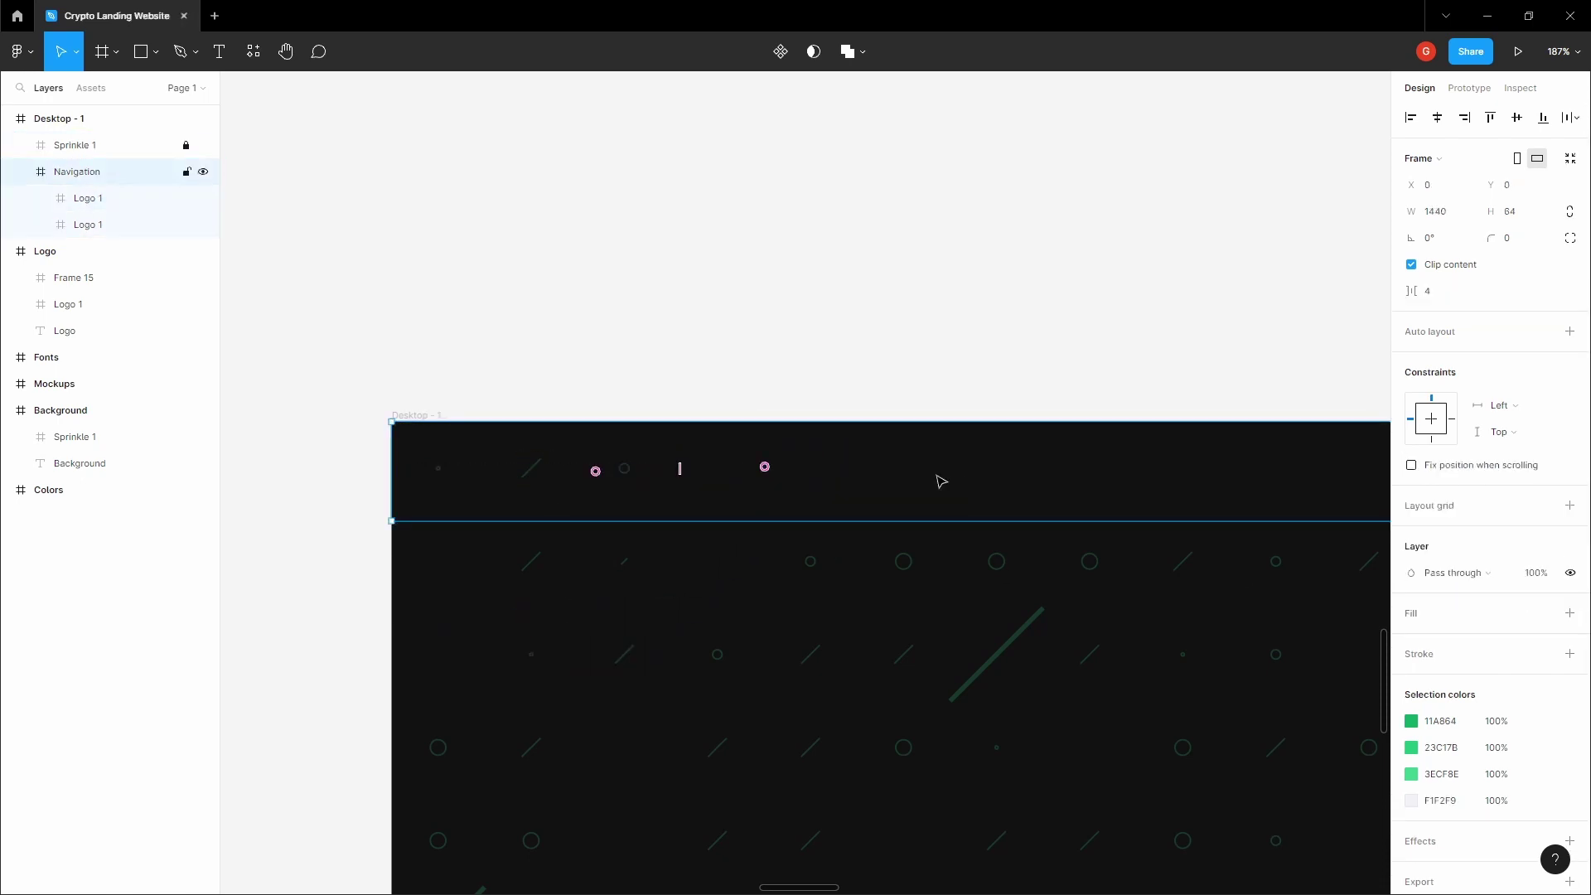
Move the Sprinkle 1 layer below Navigation in Desktop - 1's layer order
{"action": "left_click", "coordinate": [36, 154]}
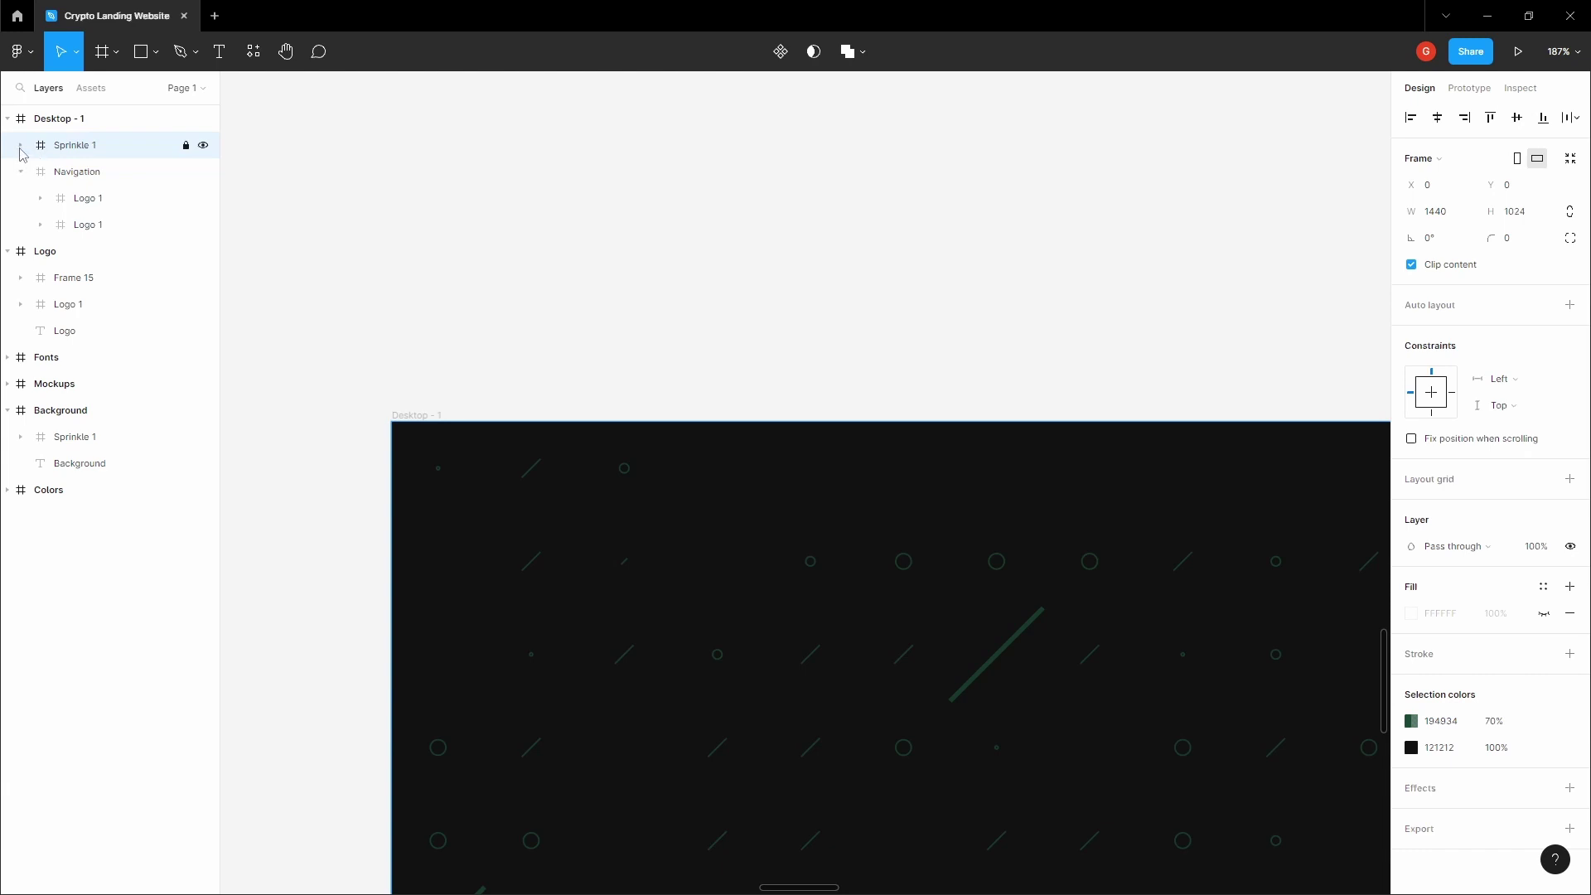
{"action": "left_click", "coordinate": [20, 171]}
{"action": "left_click_drag", "start_coordinate": [95, 151], "coordinate": [98, 189]}
{"action": "key", "text": "ctrl+shift+l"}
{"action": "left_click", "coordinate": [691, 321]}
{"action": "key", "text": "space"}
{"action": "left_click_drag", "start_coordinate": [729, 335], "coordinate": [691, 277]}
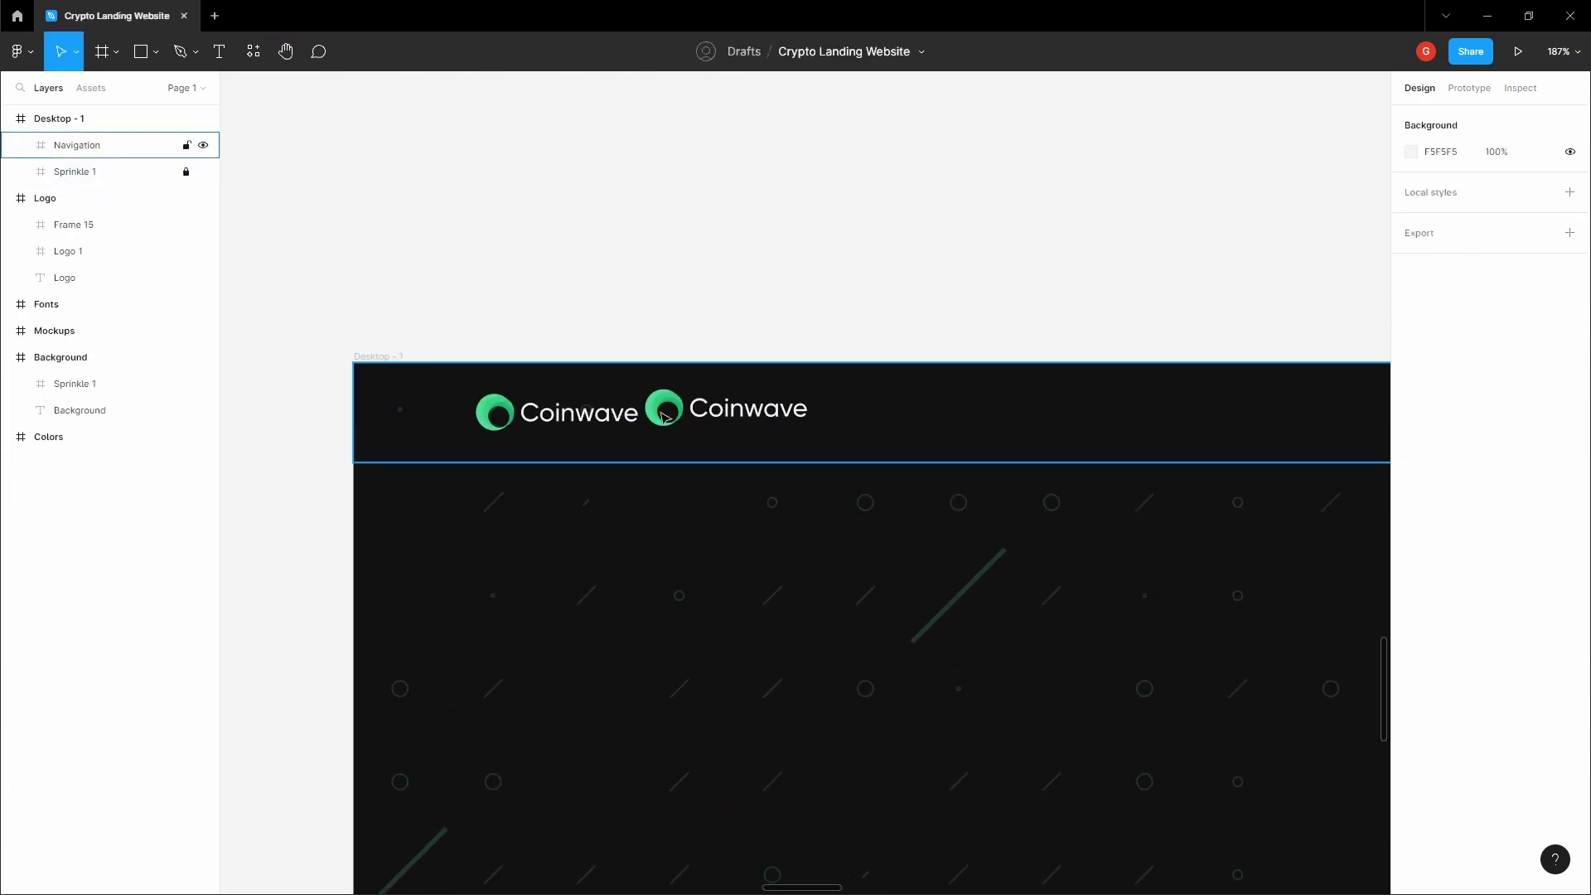
Delete the second Coinwave logo, the one at X 188, from the Navigation frame
{"action": "double_click", "coordinate": [555, 412]}
{"action": "left_click", "coordinate": [86, 233]}
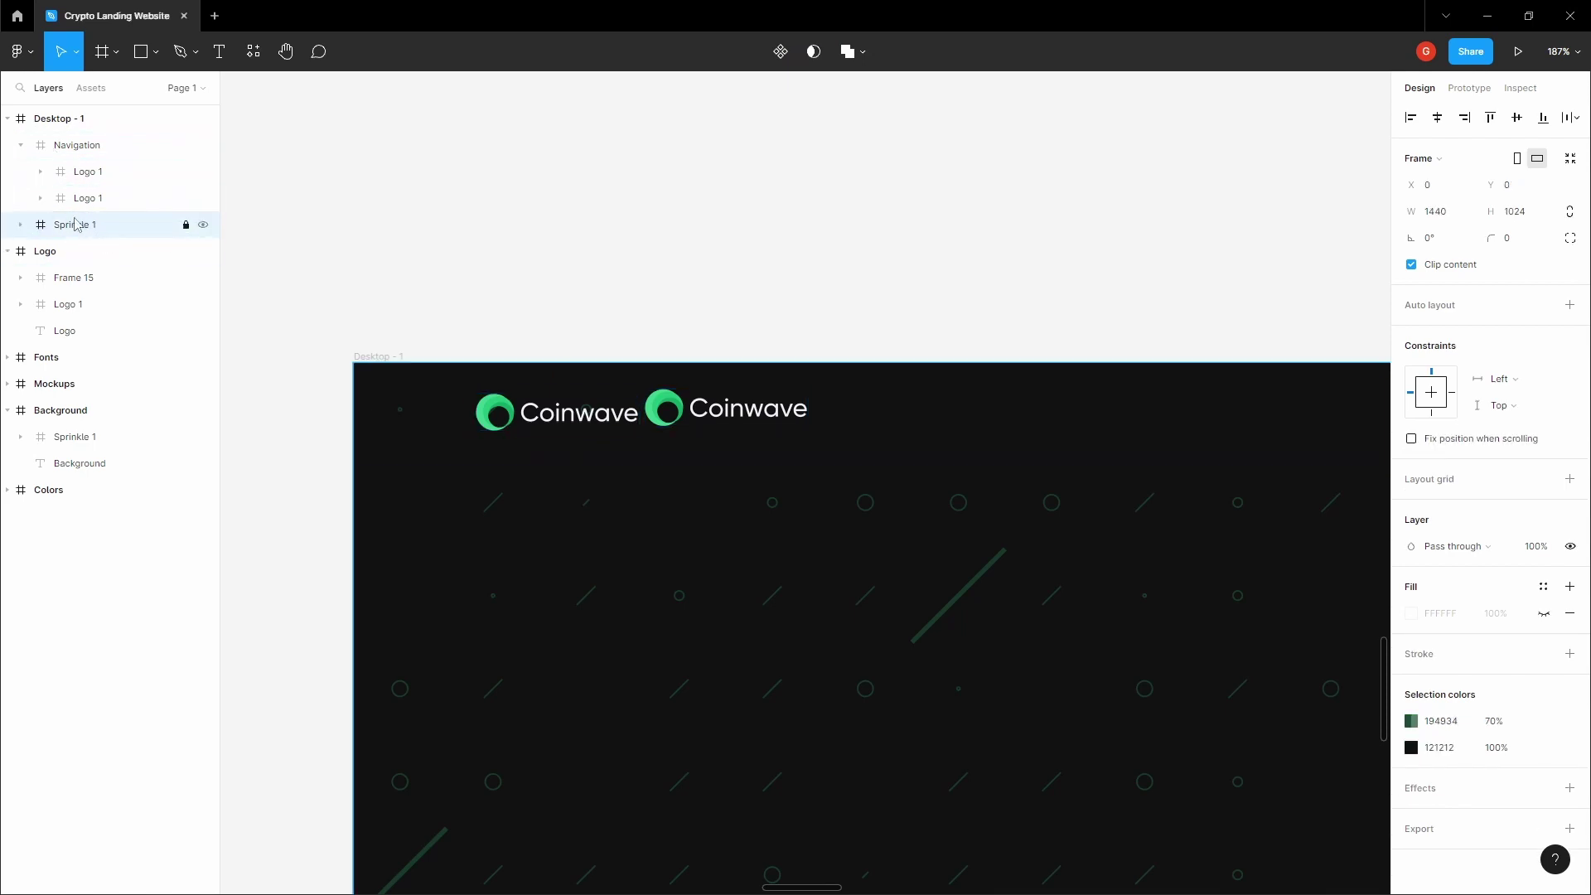
{"action": "double_click", "coordinate": [572, 412]}
{"action": "left_click", "coordinate": [723, 421]}
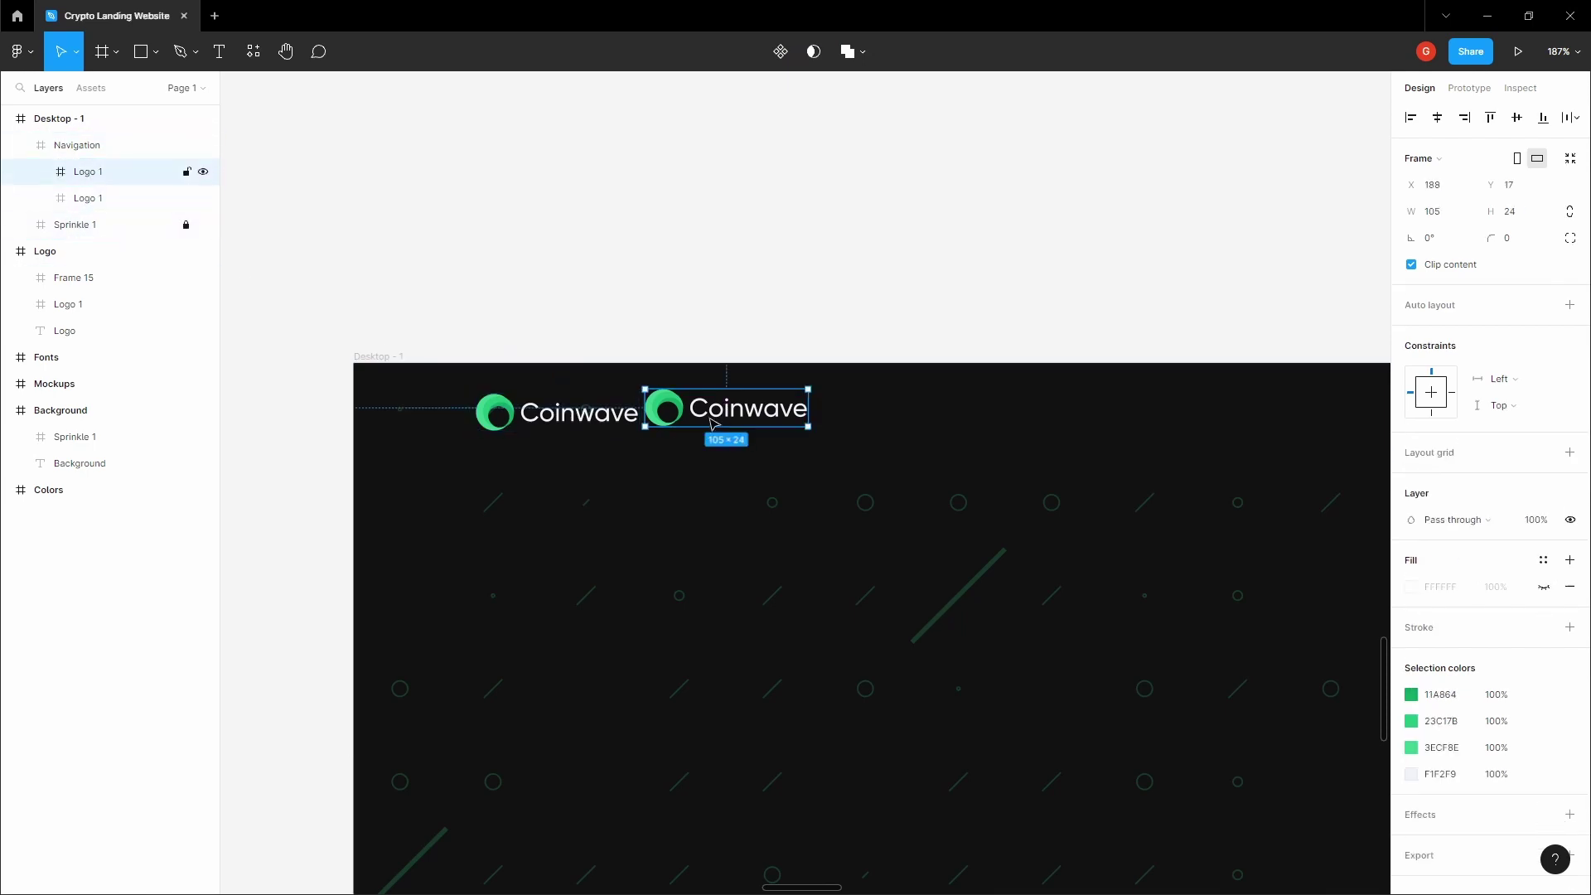
{"action": "key", "text": "Delete"}
Add a layout grid to the Desktop - 1 frame and switch its type to Columns
{"action": "left_click", "coordinate": [375, 356]}
{"action": "key", "text": "space"}
{"action": "left_click_drag", "start_coordinate": [572, 331], "coordinate": [454, 291]}
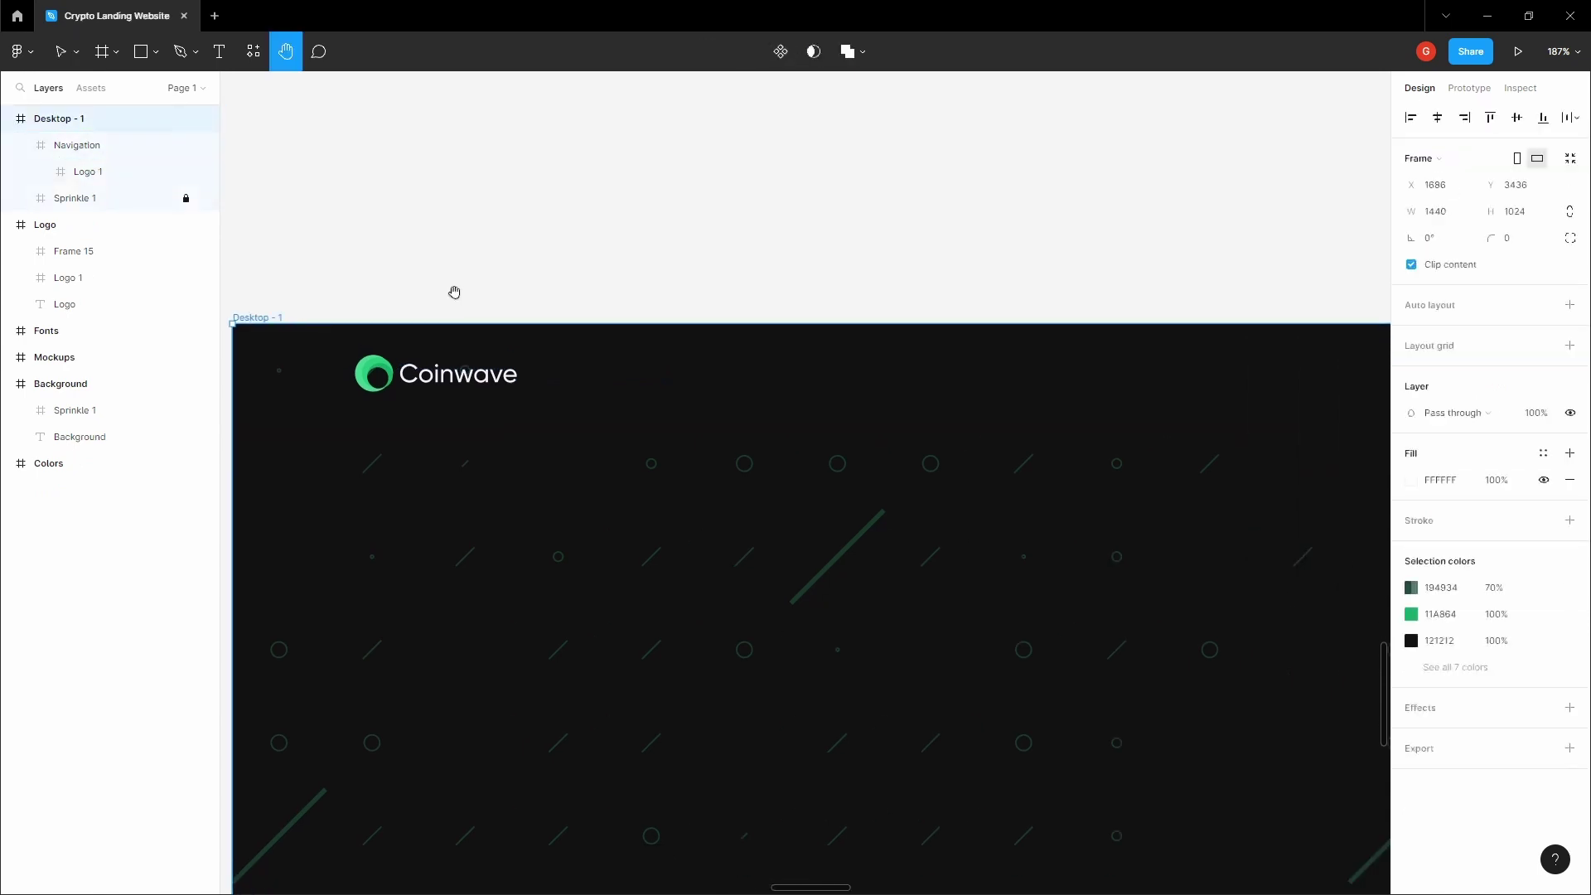
{"action": "scroll", "coordinate": [489, 269], "scroll_direction": "down", "scroll_amount": 4}
{"action": "left_click_drag", "start_coordinate": [556, 261], "coordinate": [442, 224]}
{"action": "scroll", "coordinate": [448, 234], "scroll_direction": "down", "scroll_amount": 2}
{"action": "key", "text": "v"}
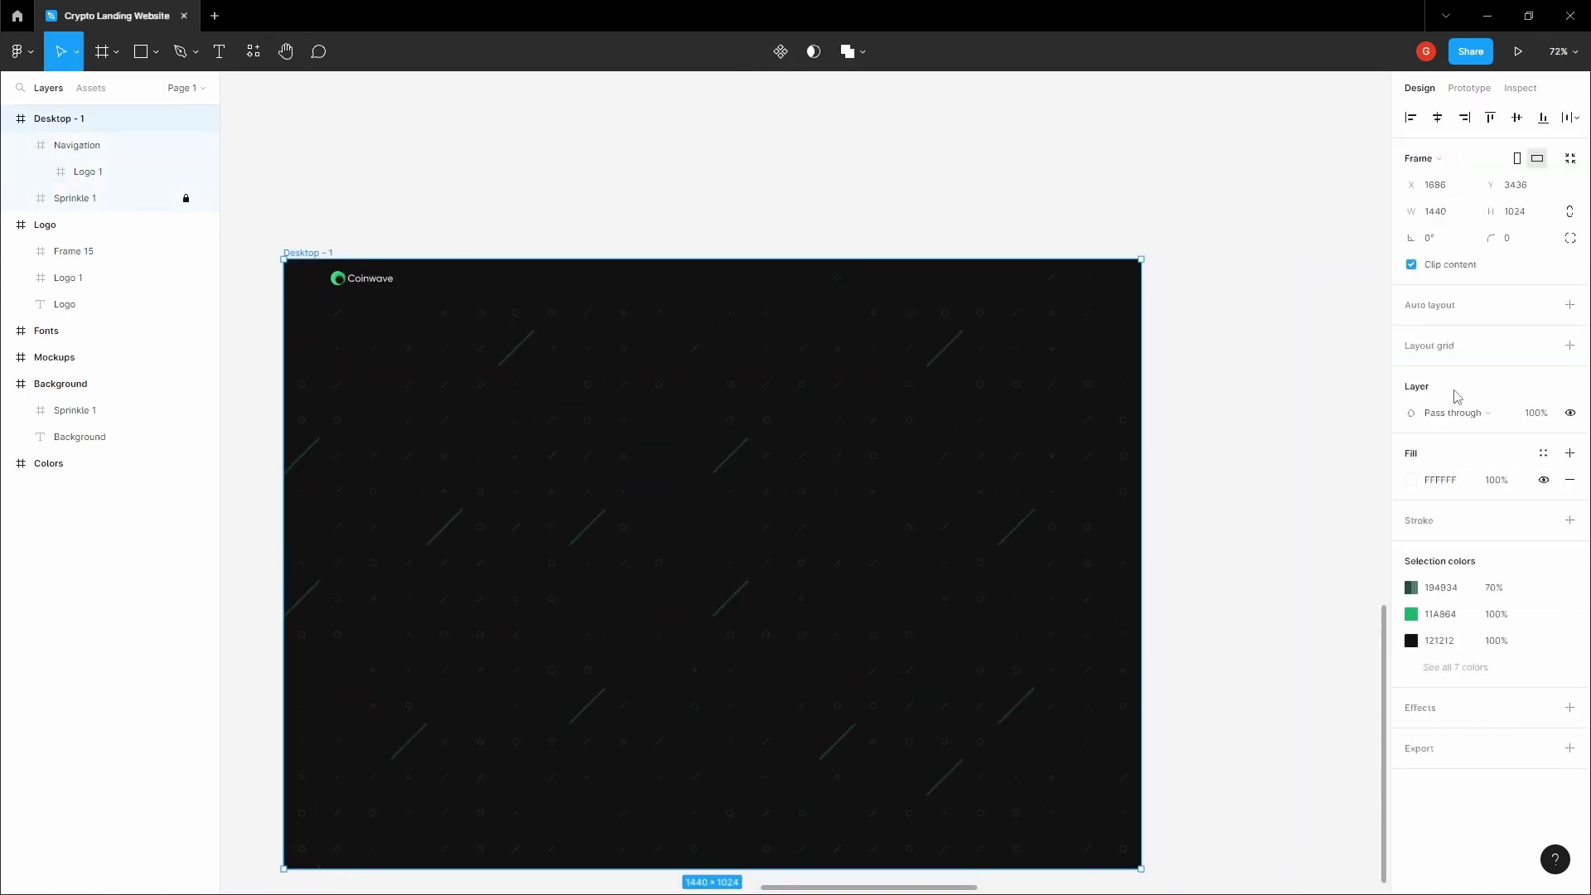
{"action": "left_click", "coordinate": [1570, 345]}
{"action": "left_click", "coordinate": [1412, 372]}
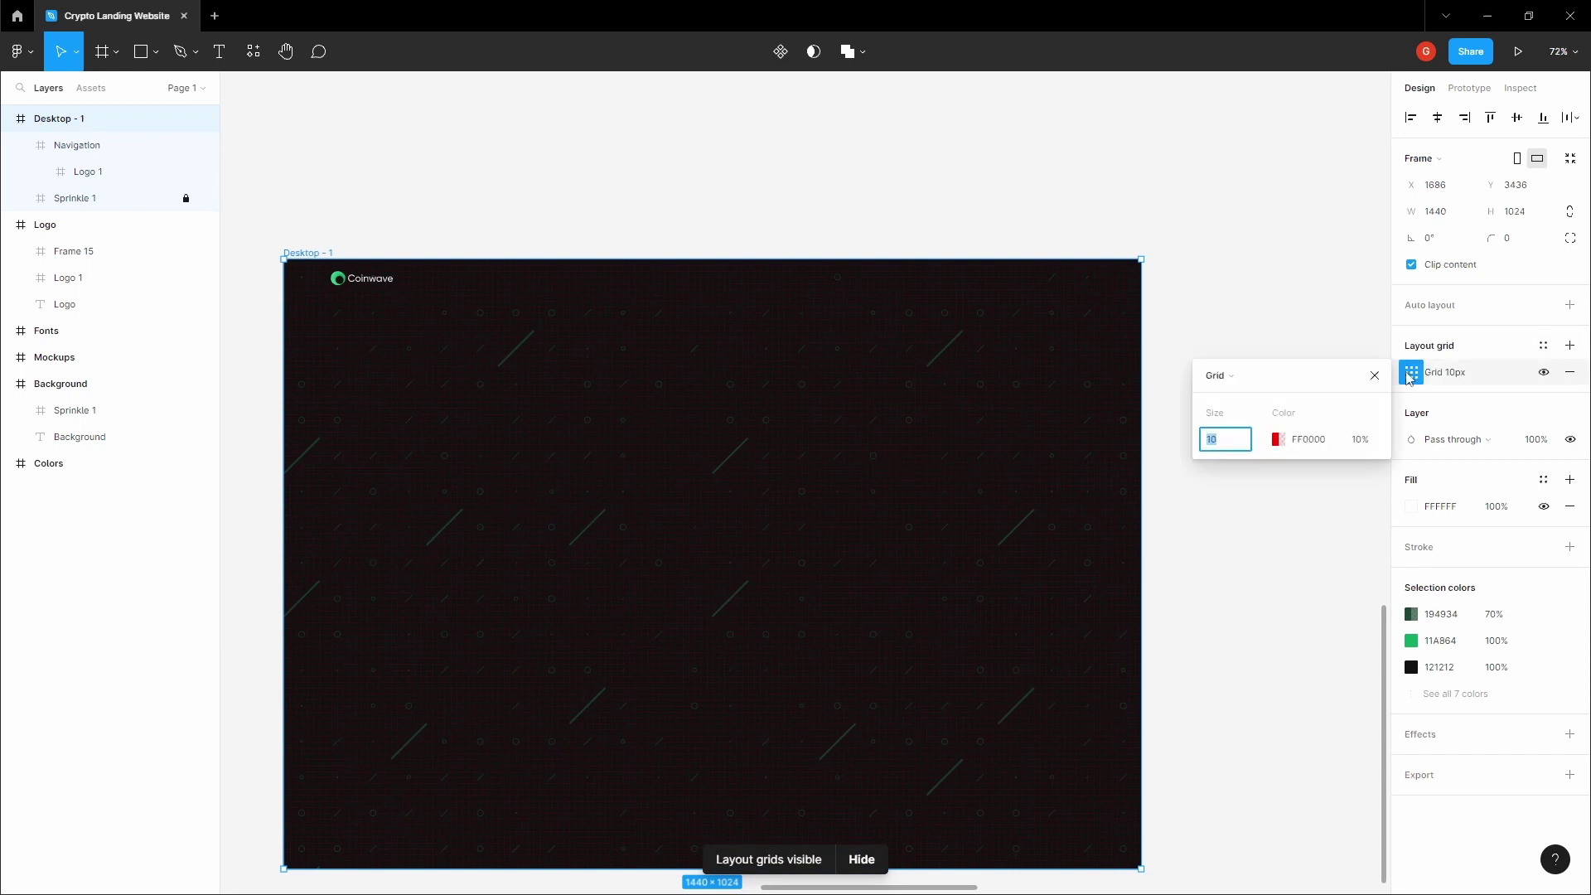
{"action": "left_click", "coordinate": [1264, 384]}
{"action": "left_click", "coordinate": [1258, 396]}
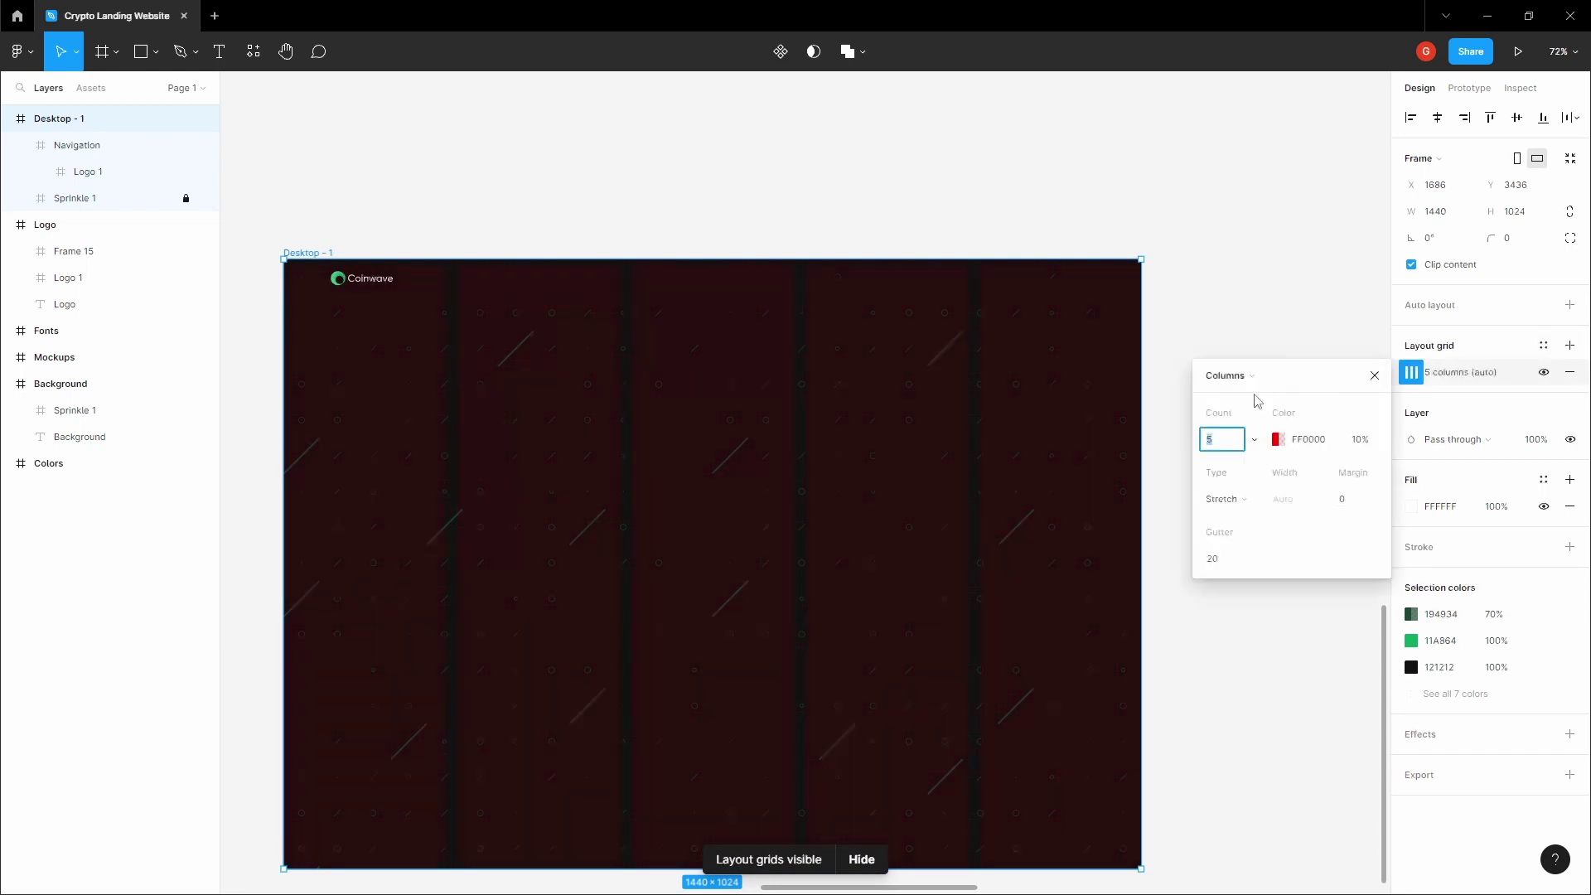
Set Desktop - 1's layout grid to 12 columns and recolour it light grey, EADEDE
{"action": "left_click", "coordinate": [1229, 448]}
{"action": "type", "text": "12"}
{"action": "key", "text": "Tab"}
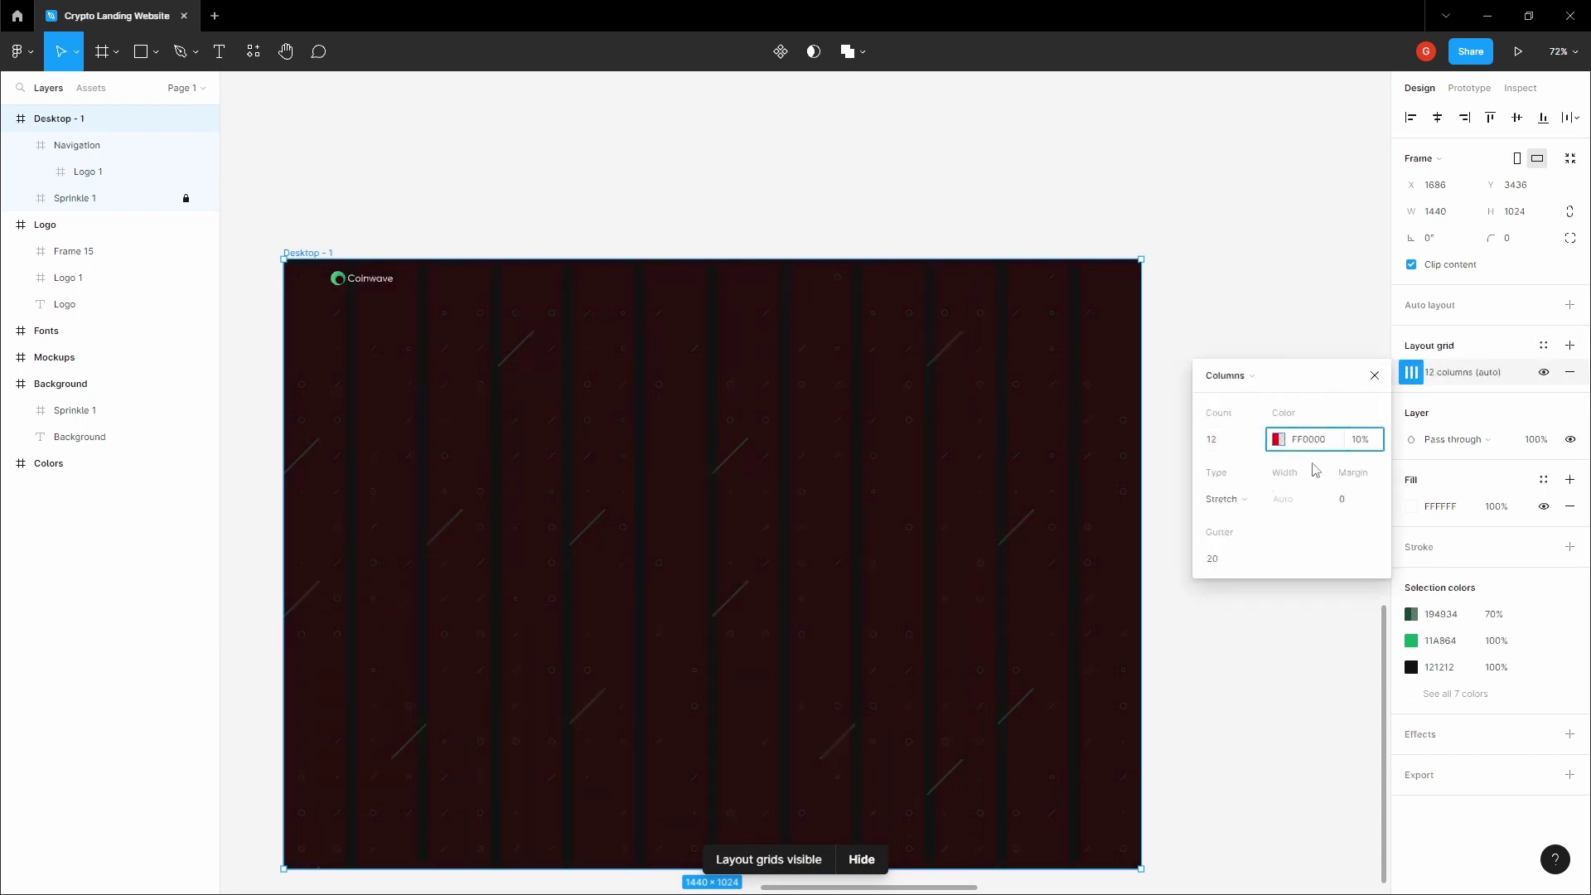
{"action": "left_click", "coordinate": [1281, 439]}
{"action": "left_click_drag", "start_coordinate": [1077, 480], "coordinate": [1010, 490]}
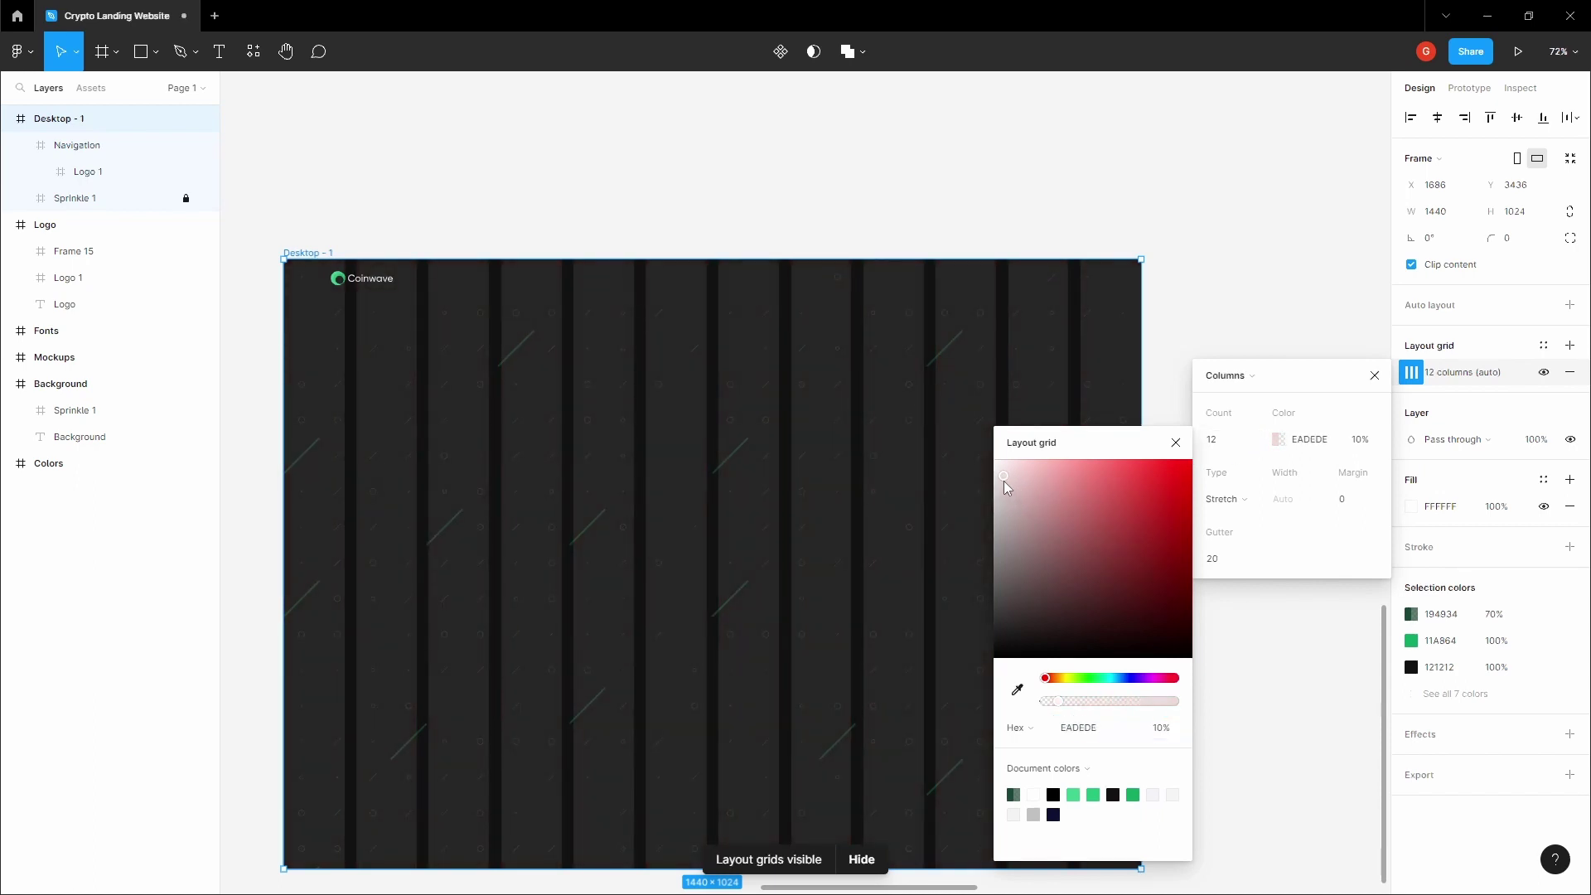
Set the column grid's gutter to 24 and its margin to 48
{"action": "left_click", "coordinate": [1230, 559]}
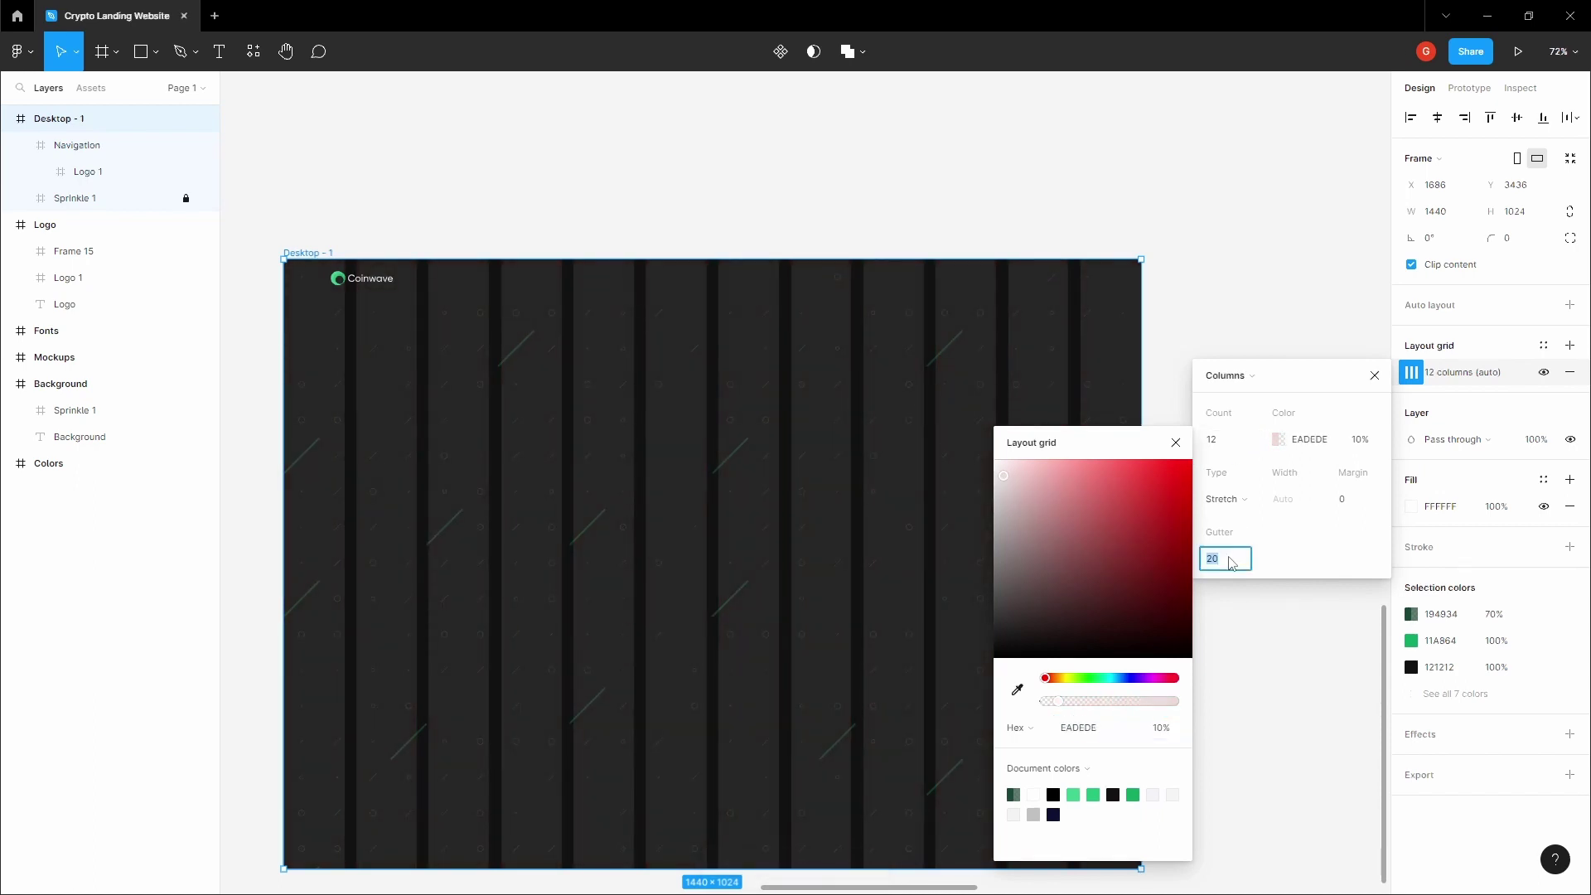
{"action": "type", "text": "24"}
{"action": "left_click", "coordinate": [1356, 500]}
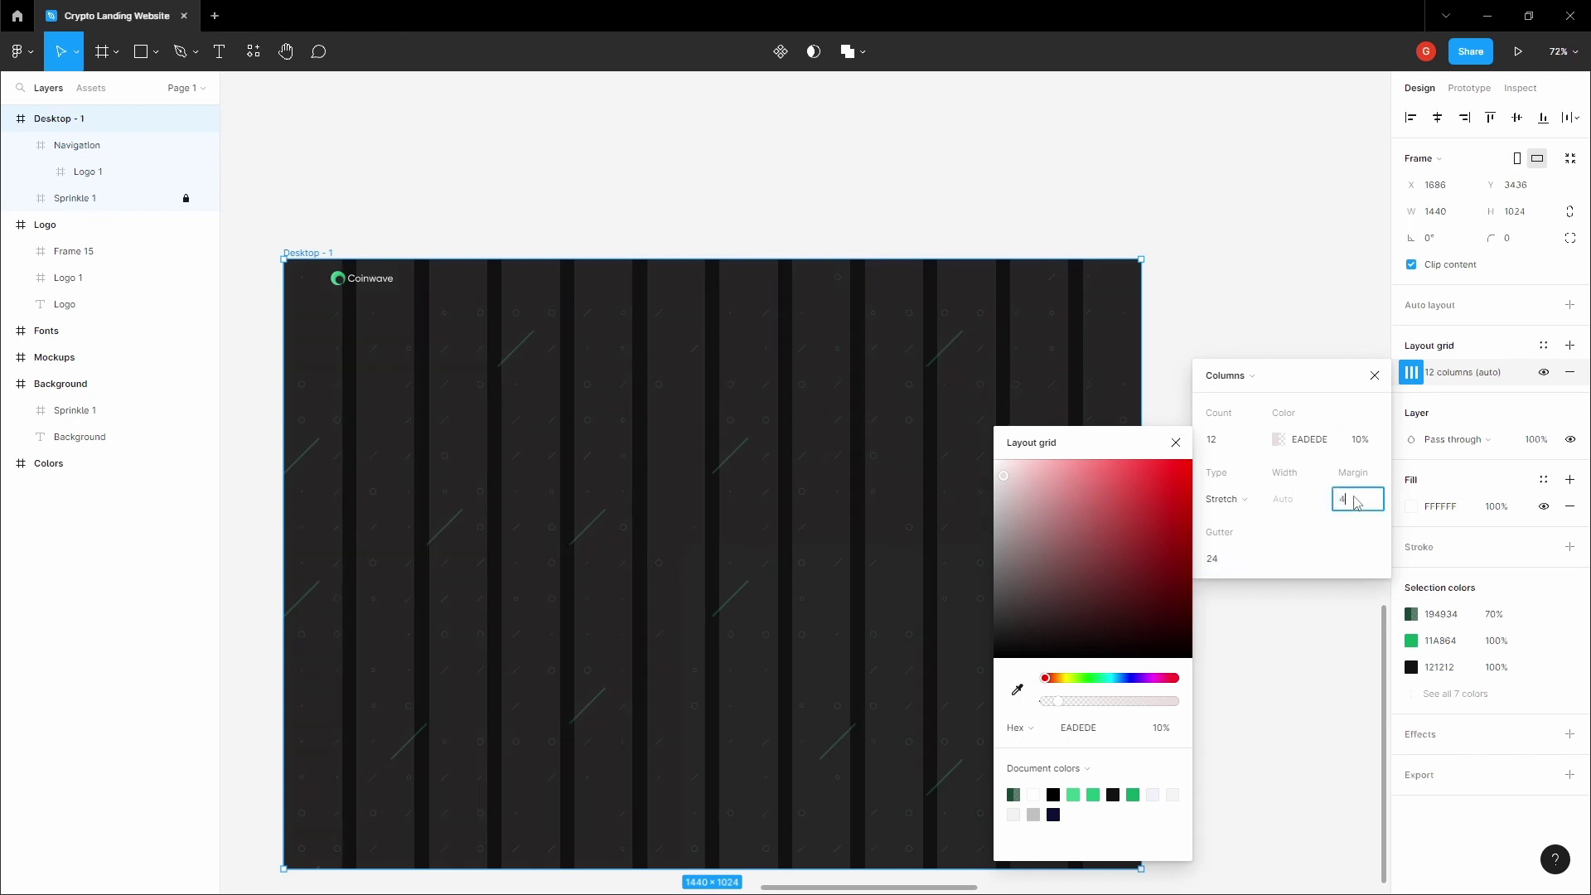
{"action": "key", "text": "Tab"}
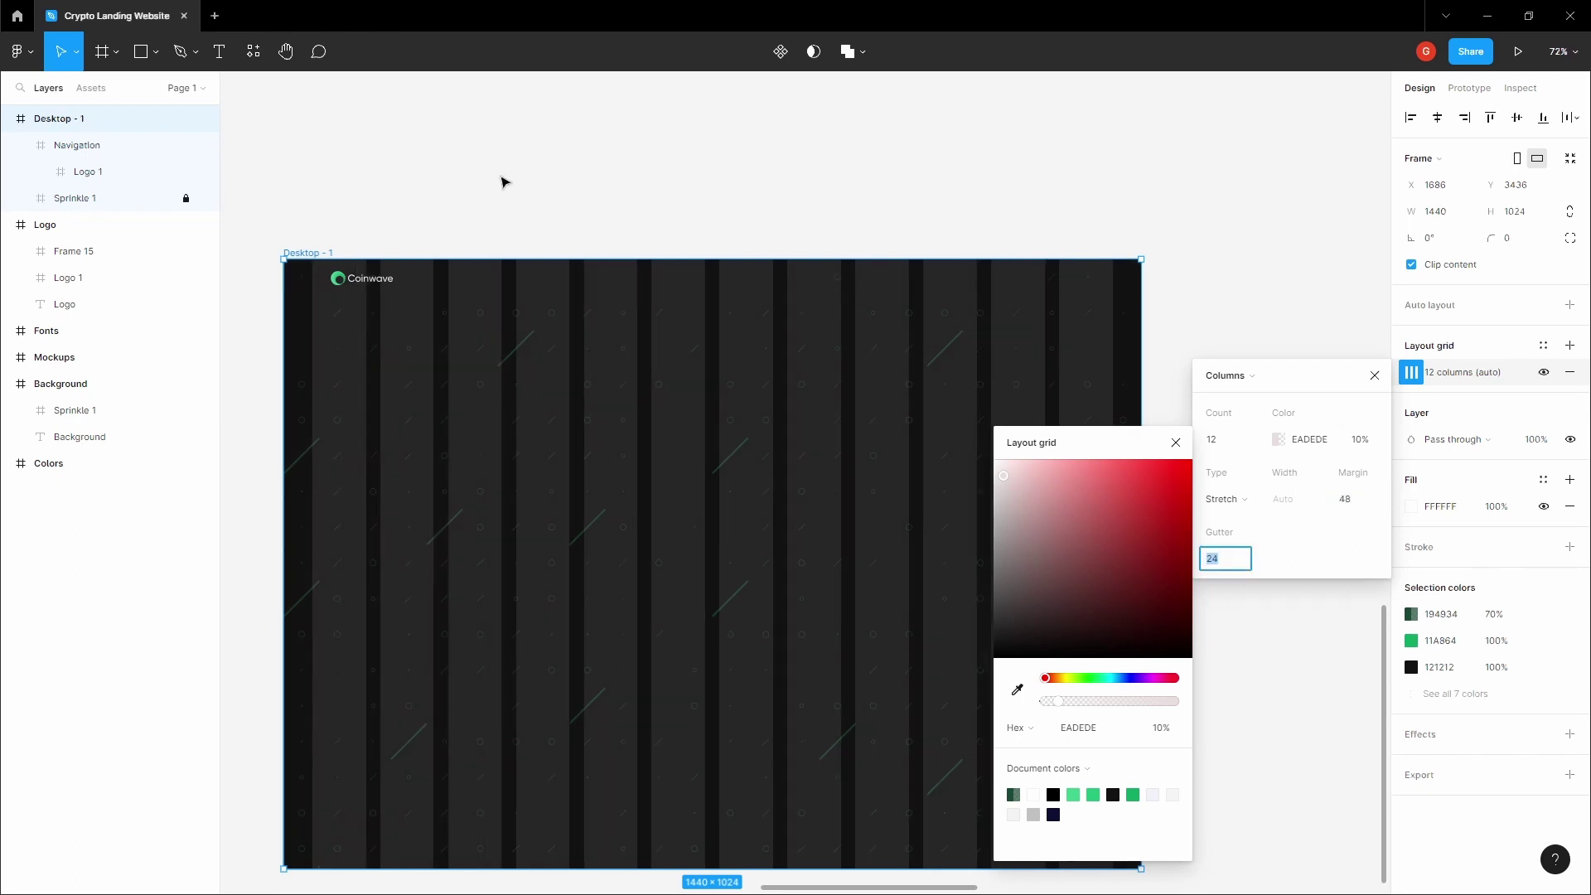
Align the Coinwave logo in Navigation with the start of the first grid column, at X 48, Y 20
{"action": "left_click", "coordinate": [507, 182]}
{"action": "key", "text": "space"}
{"action": "left_click_drag", "start_coordinate": [533, 195], "coordinate": [892, 269]}
{"action": "scroll", "coordinate": [691, 341], "scroll_direction": "up", "scroll_amount": 5}
{"action": "key", "text": "v"}
{"action": "left_click", "coordinate": [692, 342]}
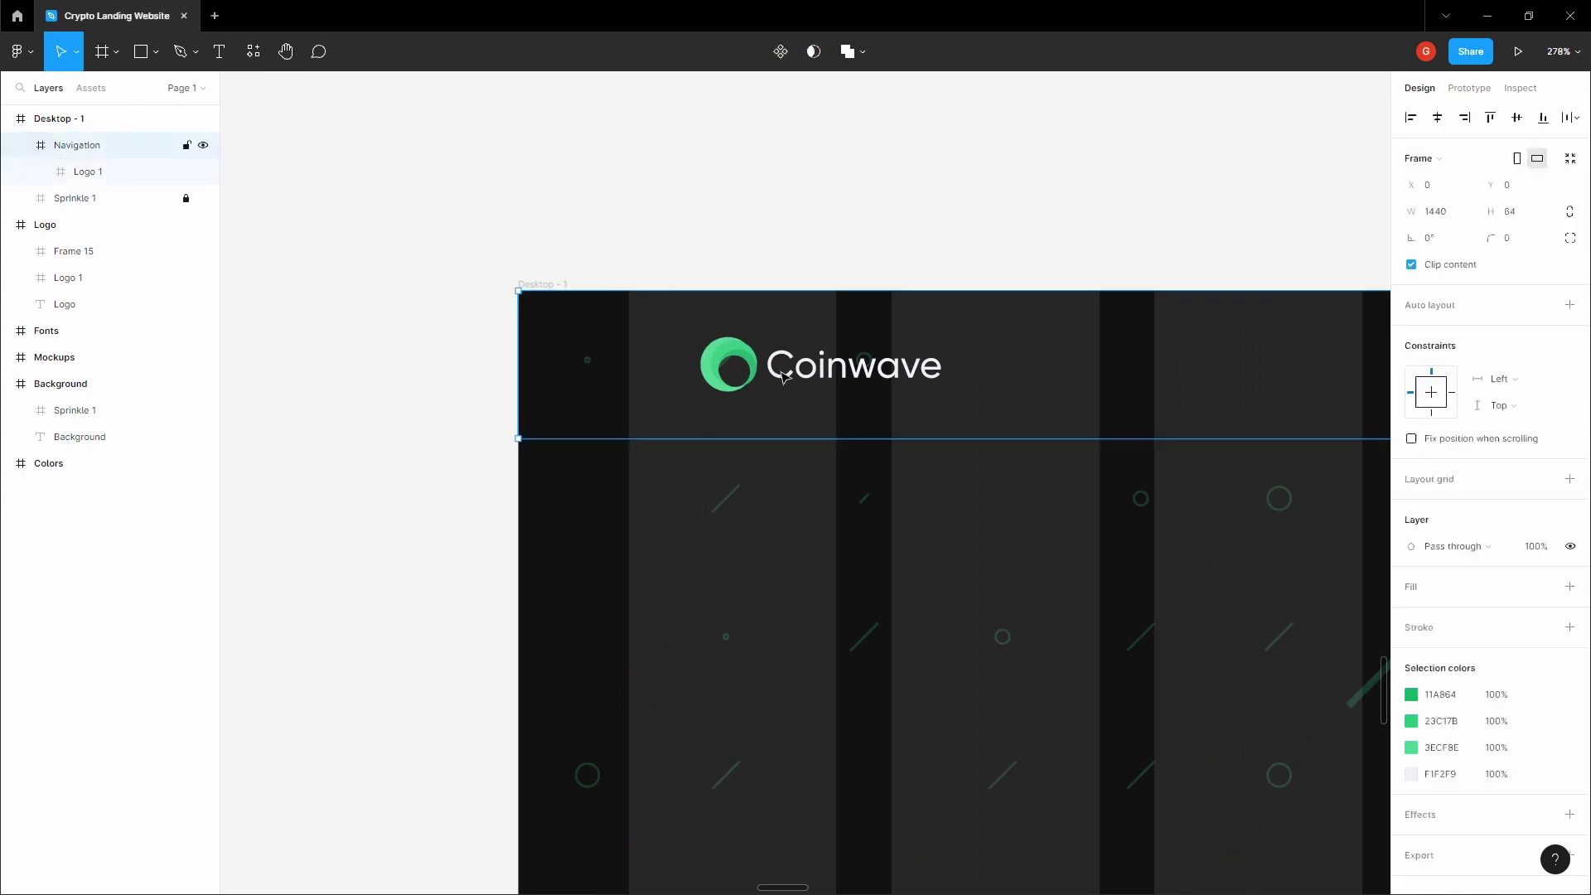
{"action": "double_click", "coordinate": [693, 348]}
{"action": "scroll", "coordinate": [694, 361], "scroll_direction": "up", "scroll_amount": 6}
{"action": "left_click_drag", "start_coordinate": [692, 371], "coordinate": [676, 371]}
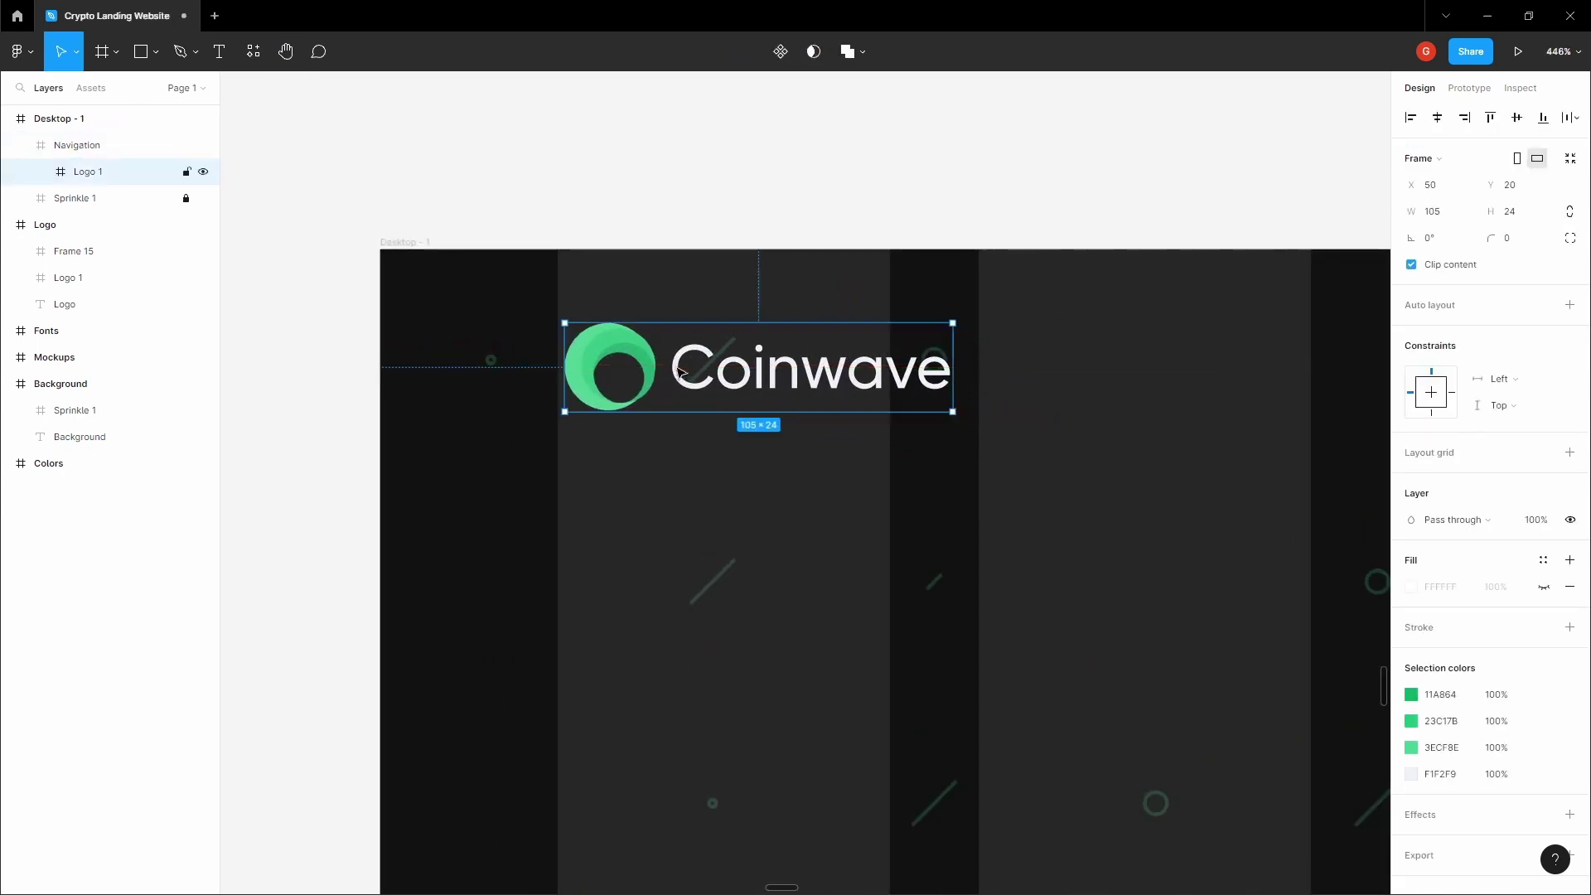
{"action": "scroll", "coordinate": [582, 343], "scroll_direction": "up", "scroll_amount": 4}
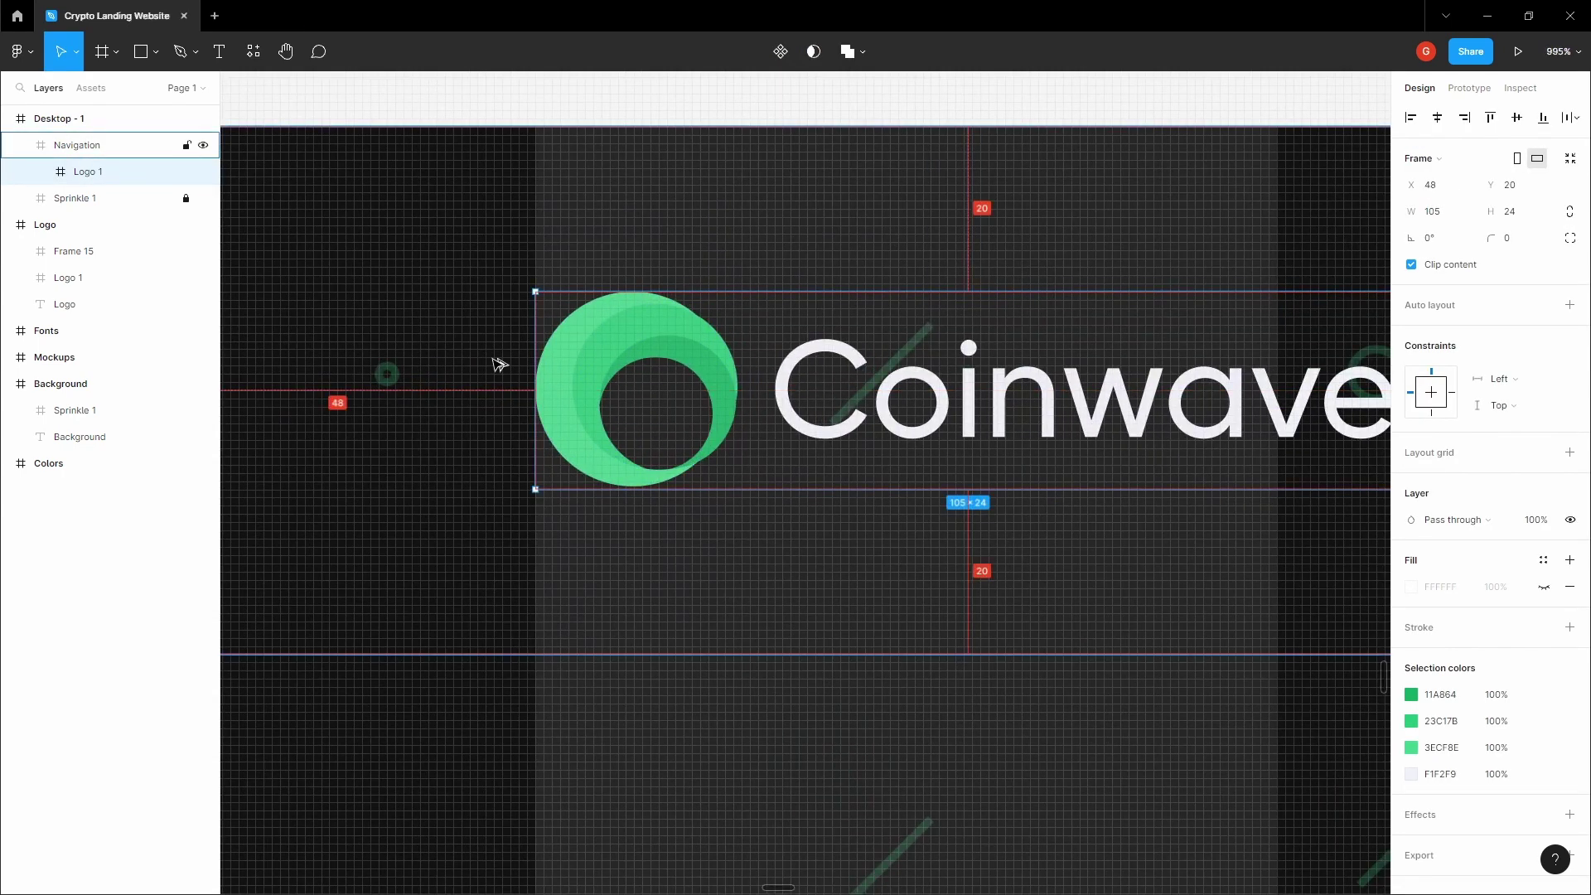
{"action": "scroll", "coordinate": [498, 365], "scroll_direction": "down", "scroll_amount": 5}
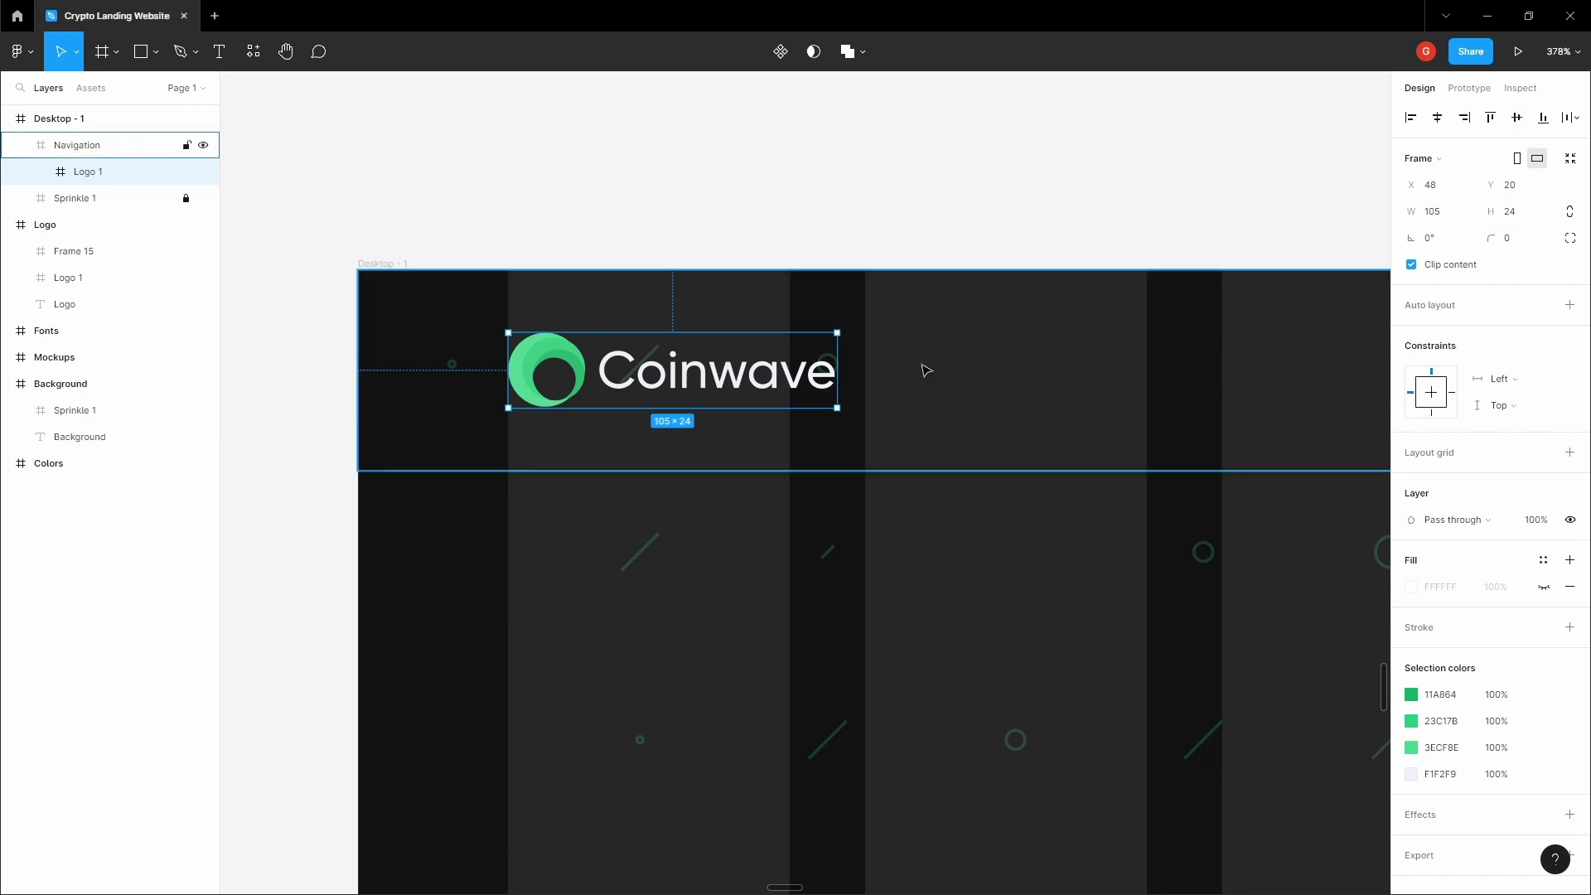
{"action": "key", "text": "alt"}
View the whole Desktop - 1 frame with its columns and hide the layout grids
{"action": "left_click", "coordinate": [749, 179]}
{"action": "key", "text": "h"}
{"action": "left_click_drag", "start_coordinate": [437, 369], "coordinate": [624, 394]}
{"action": "scroll", "coordinate": [624, 393], "scroll_direction": "up", "scroll_amount": 3}
{"action": "scroll", "coordinate": [624, 393], "scroll_direction": "down", "scroll_amount": 12}
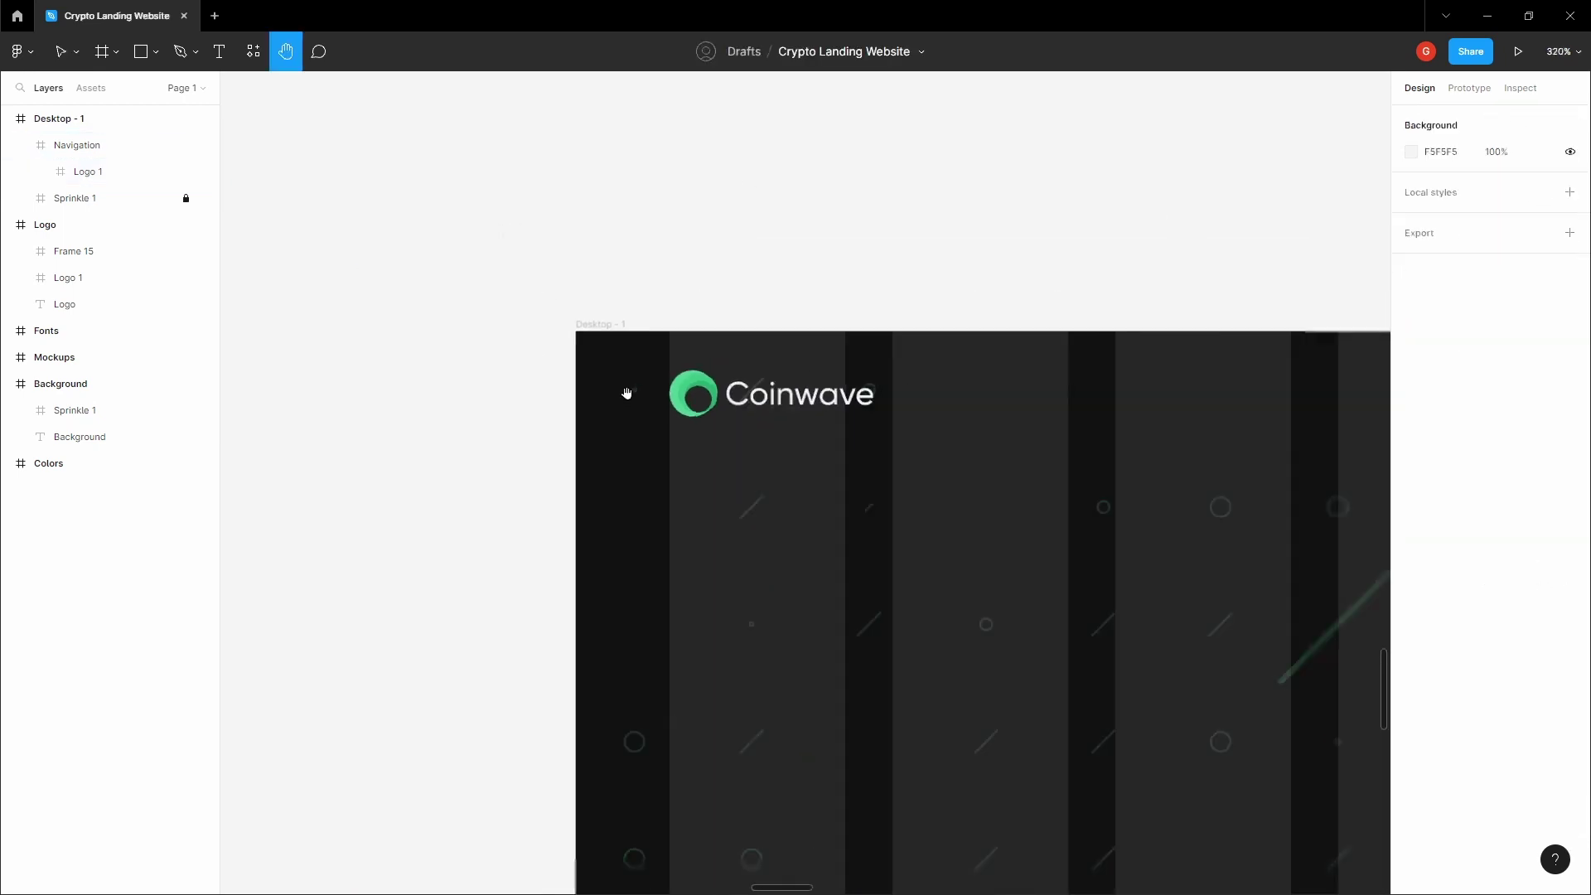
{"action": "key", "text": "v"}
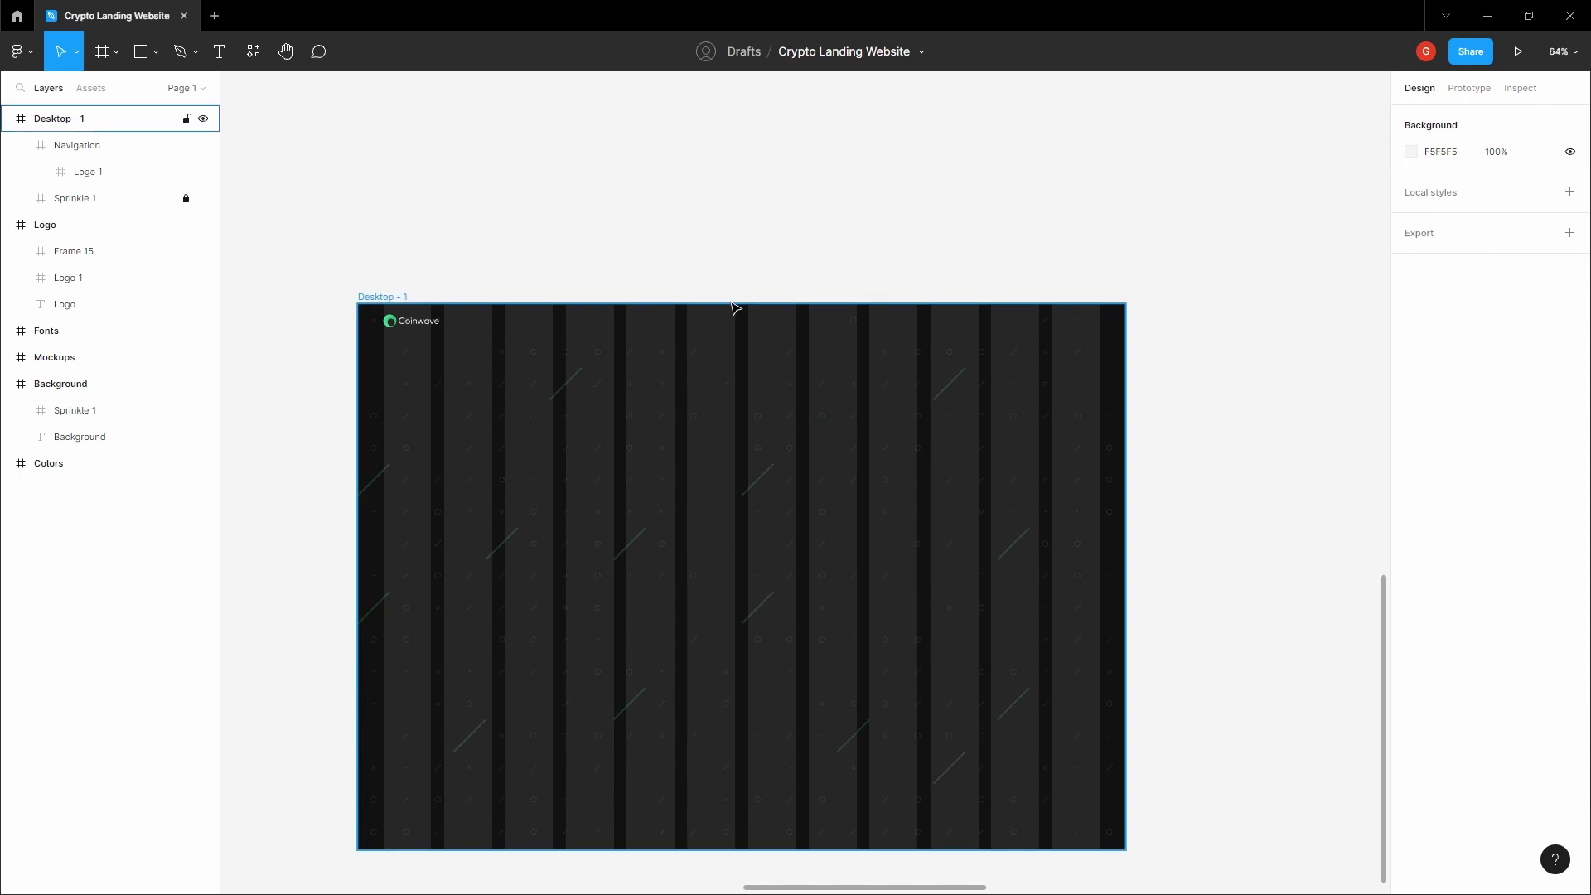
{"action": "key", "text": "shift+g"}
{"action": "key", "text": "space"}
{"action": "mouse_move", "coordinate": [757, 279]}
{"action": "left_mouse_down"}
{"action": "mouse_move", "coordinate": [781, 285]}
{"action": "mouse_move", "coordinate": [753, 261]}
{"action": "left_mouse_up"}
{"action": "scroll", "coordinate": [725, 297], "scroll_direction": "up", "scroll_amount": 3}
Add the text "Explore" to the middle of the Navigation frame
{"action": "left_click", "coordinate": [725, 349]}
{"action": "left_click", "coordinate": [742, 276]}
{"action": "key", "text": "space"}
{"action": "scroll", "coordinate": [755, 266], "scroll_direction": "down", "scroll_amount": 4}
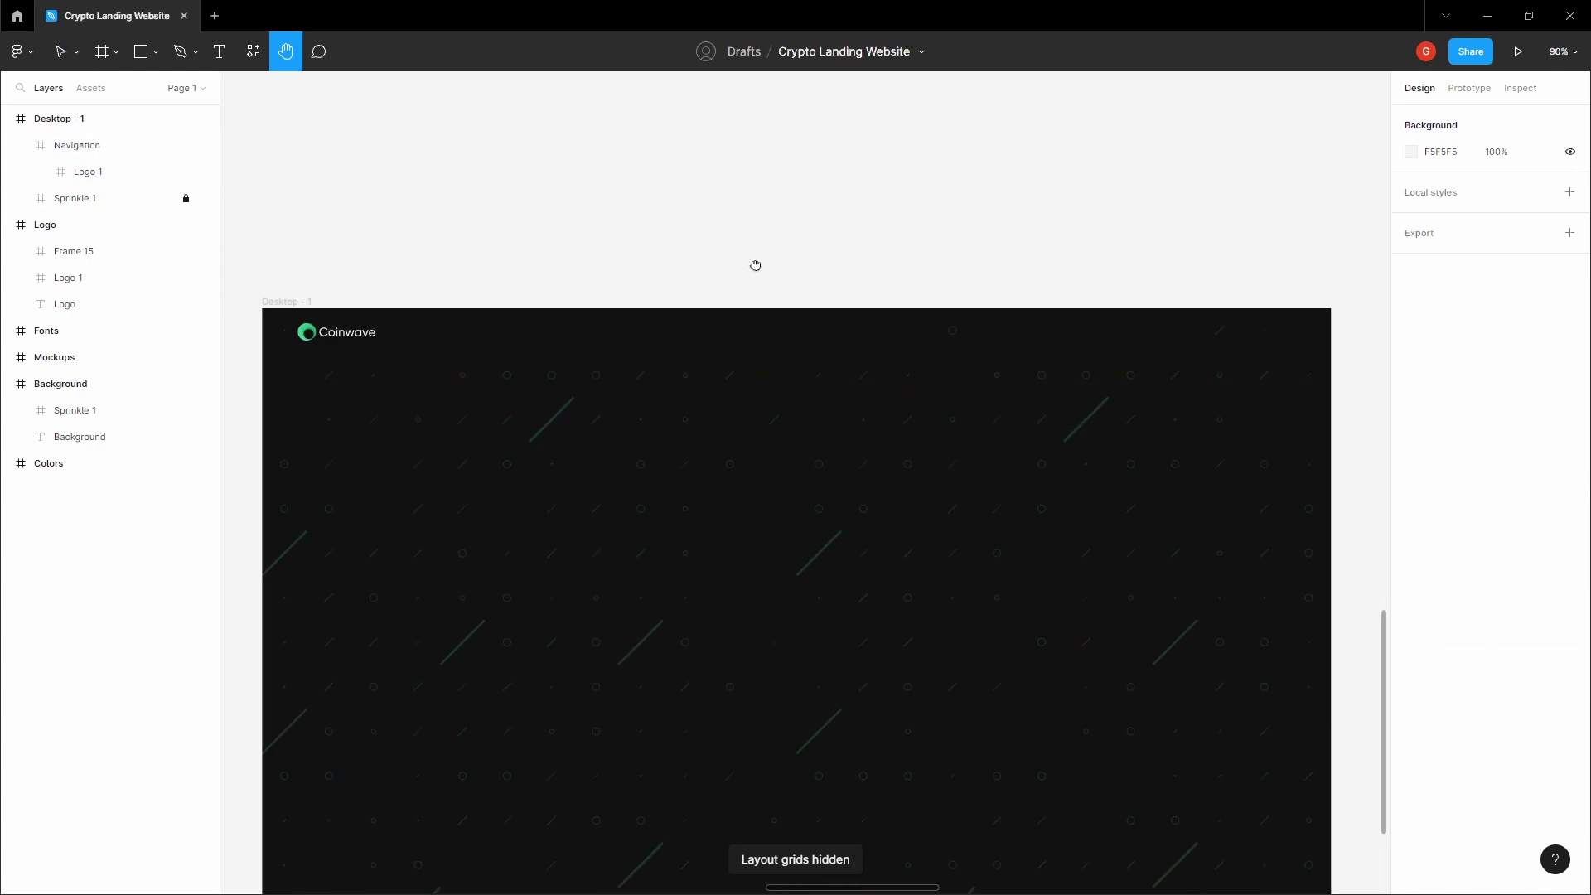
{"action": "scroll", "coordinate": [750, 263], "scroll_direction": "up", "scroll_amount": 4}
{"action": "left_click", "coordinate": [743, 359]}
{"action": "key", "text": "h"}
{"action": "scroll", "coordinate": [775, 311], "scroll_direction": "up", "scroll_amount": 2}
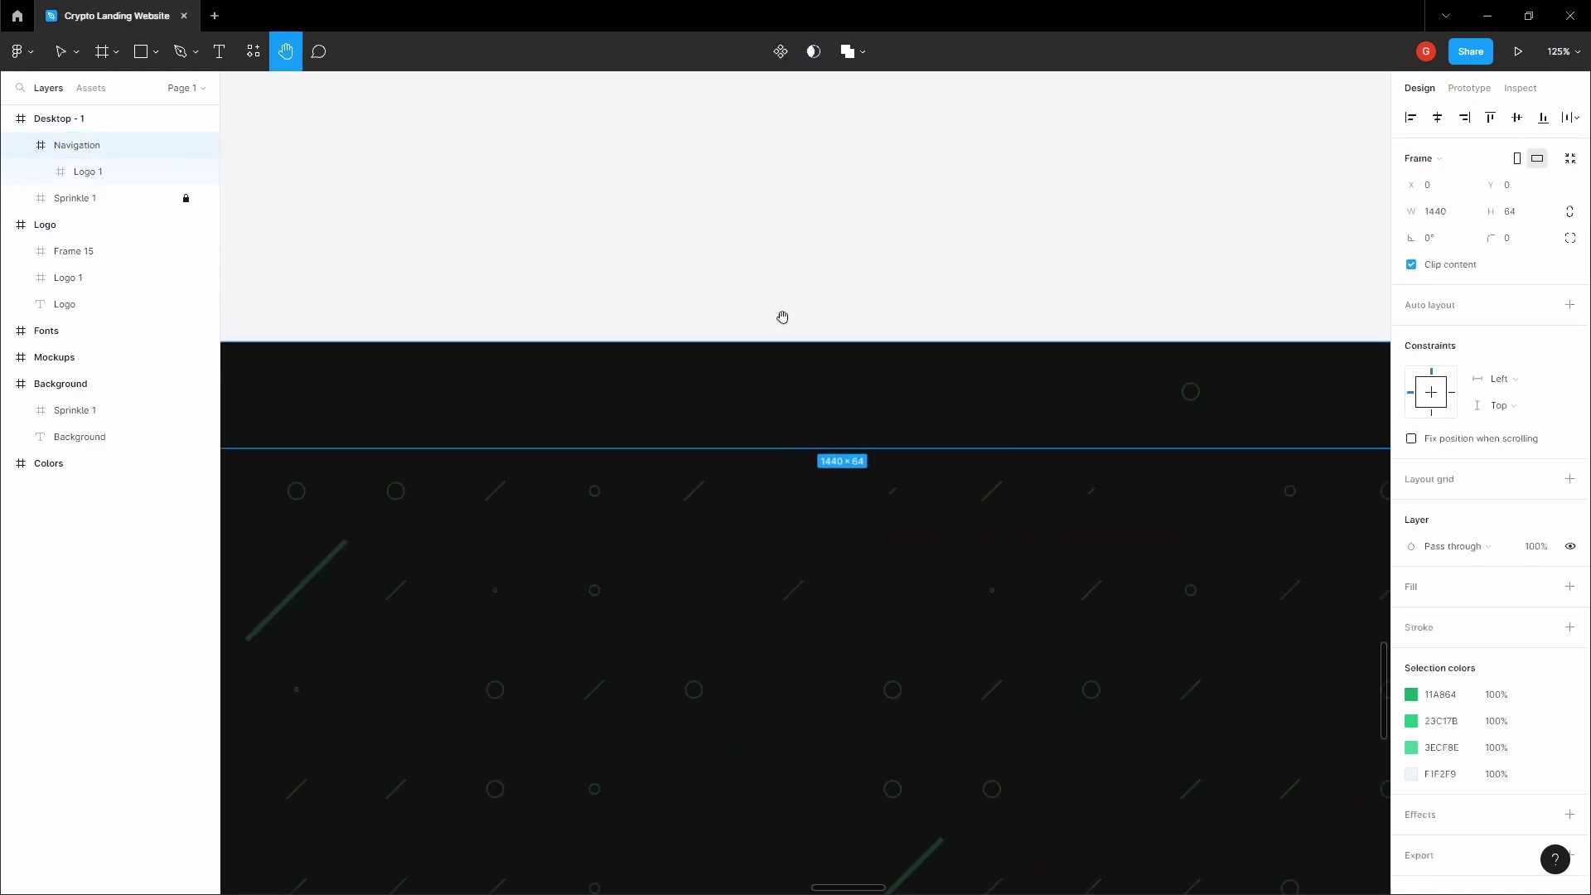
{"action": "key", "text": "v"}
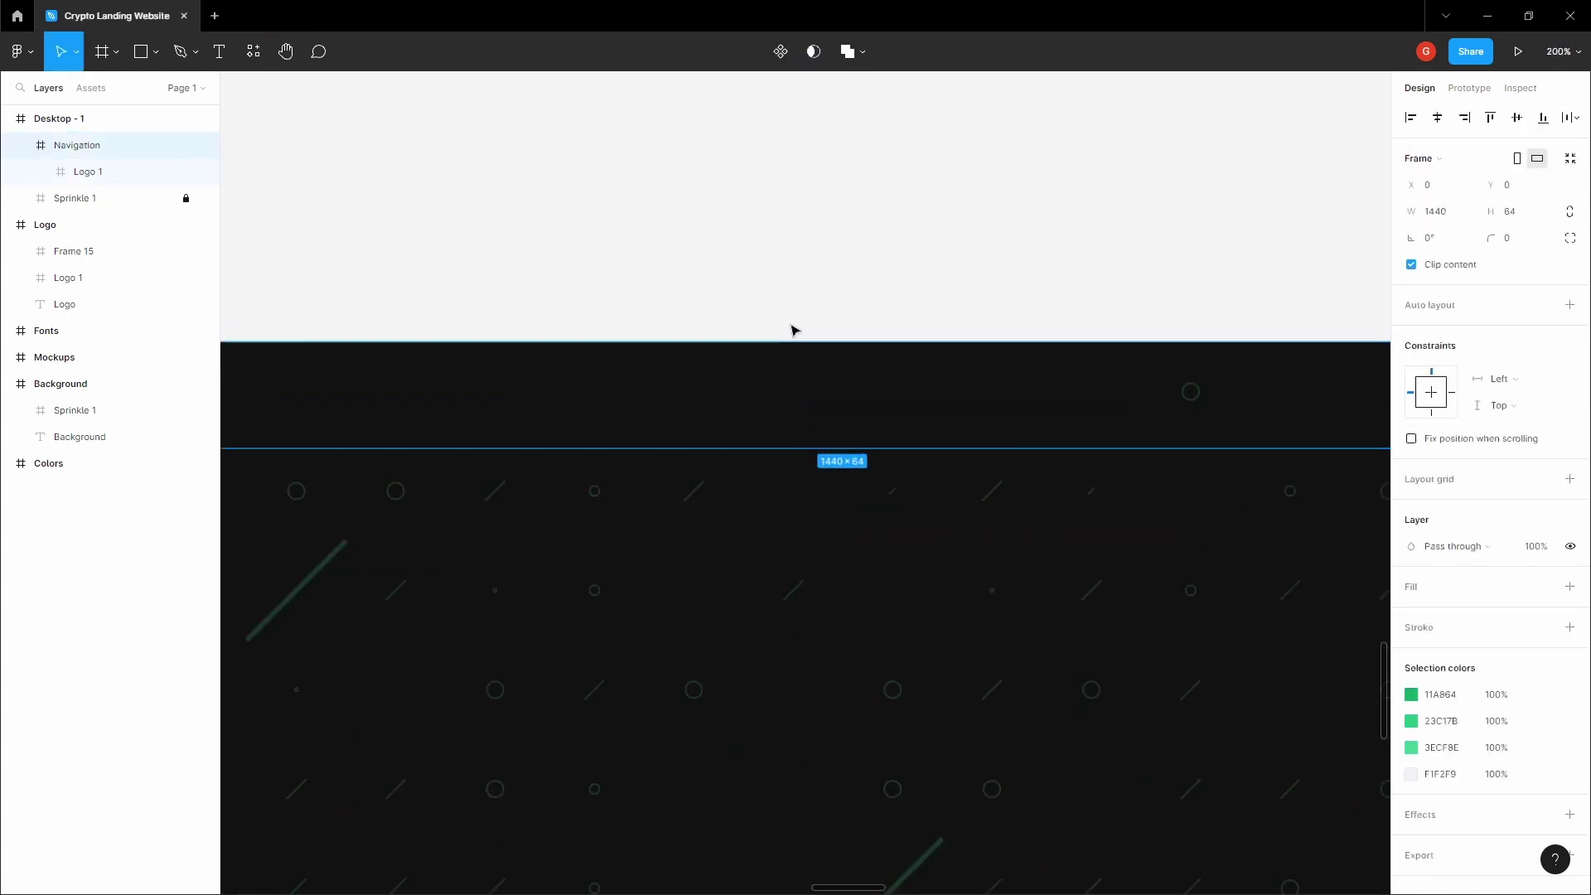
{"action": "key", "text": "t"}
{"action": "left_click", "coordinate": [686, 384]}
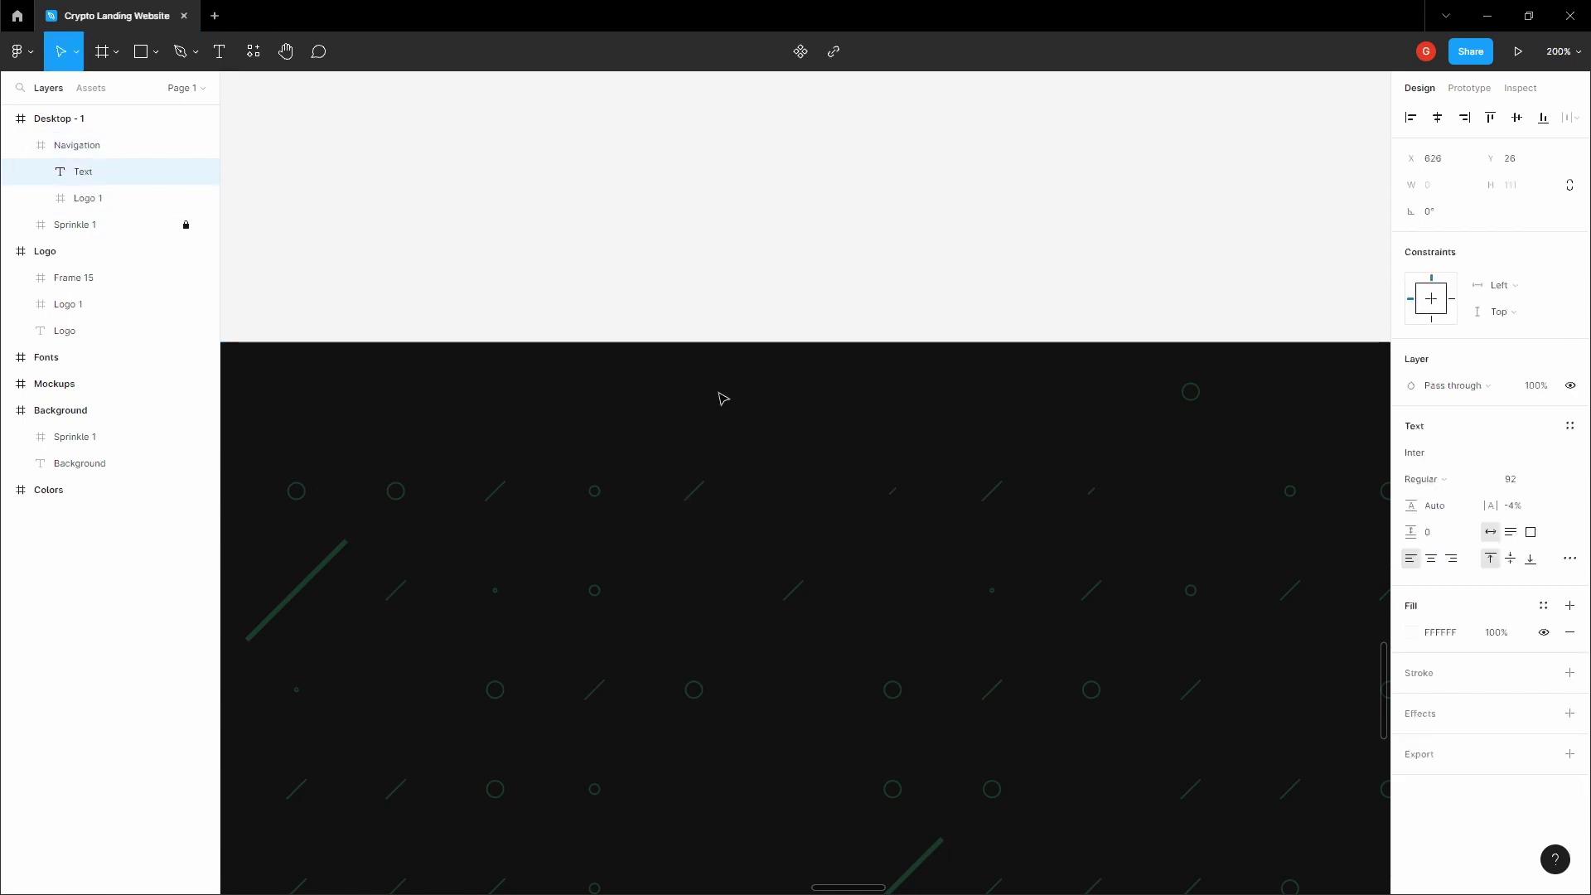
{"action": "type", "text": "Explore"}
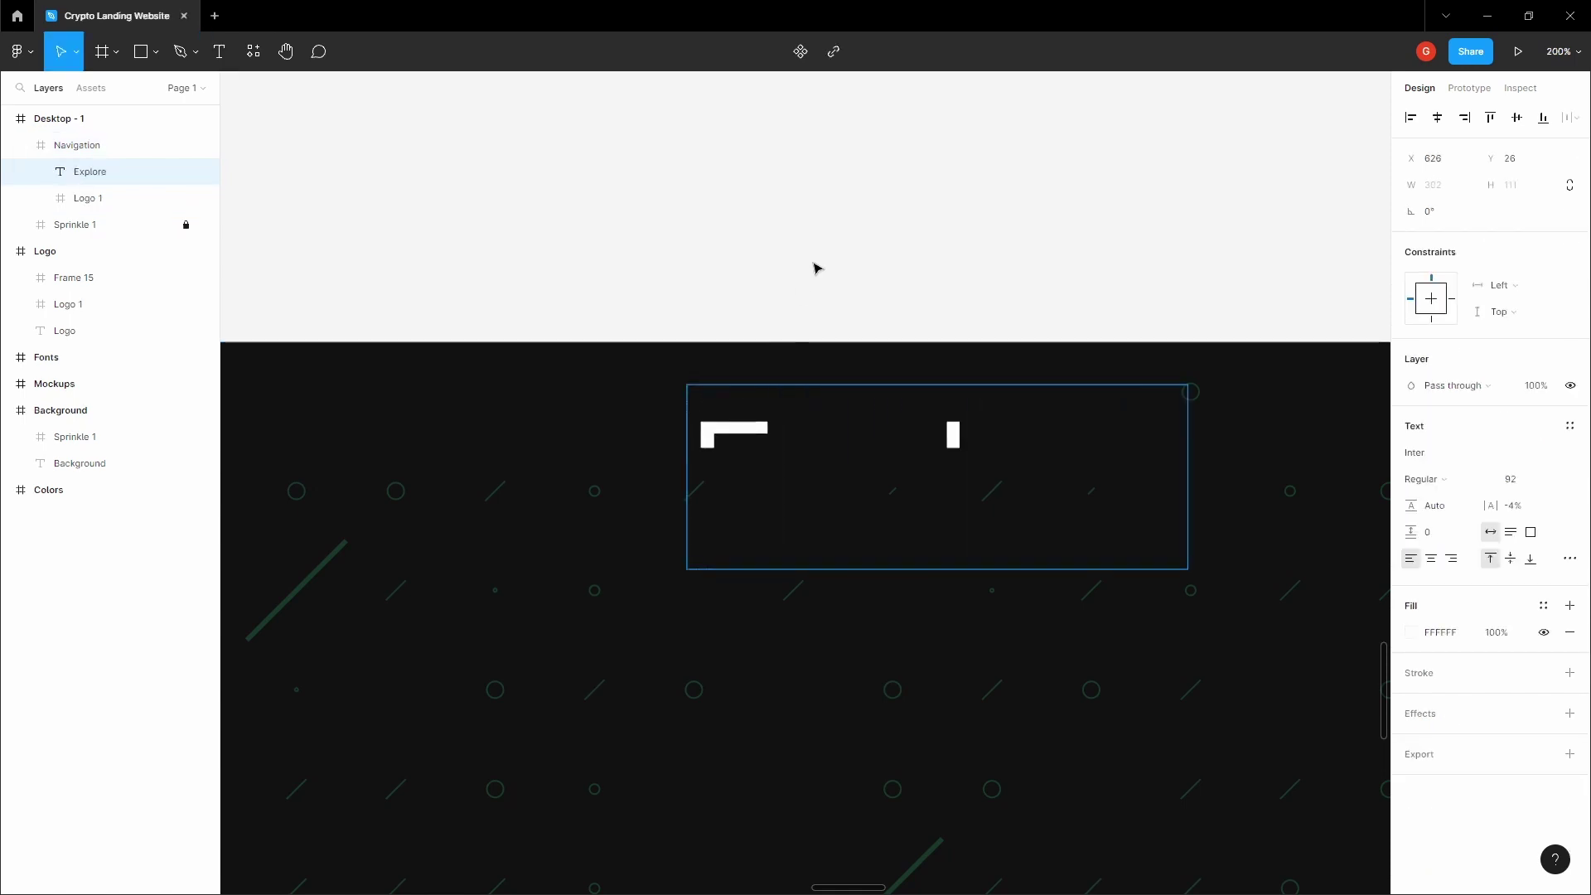
{"action": "key", "text": "Escape"}
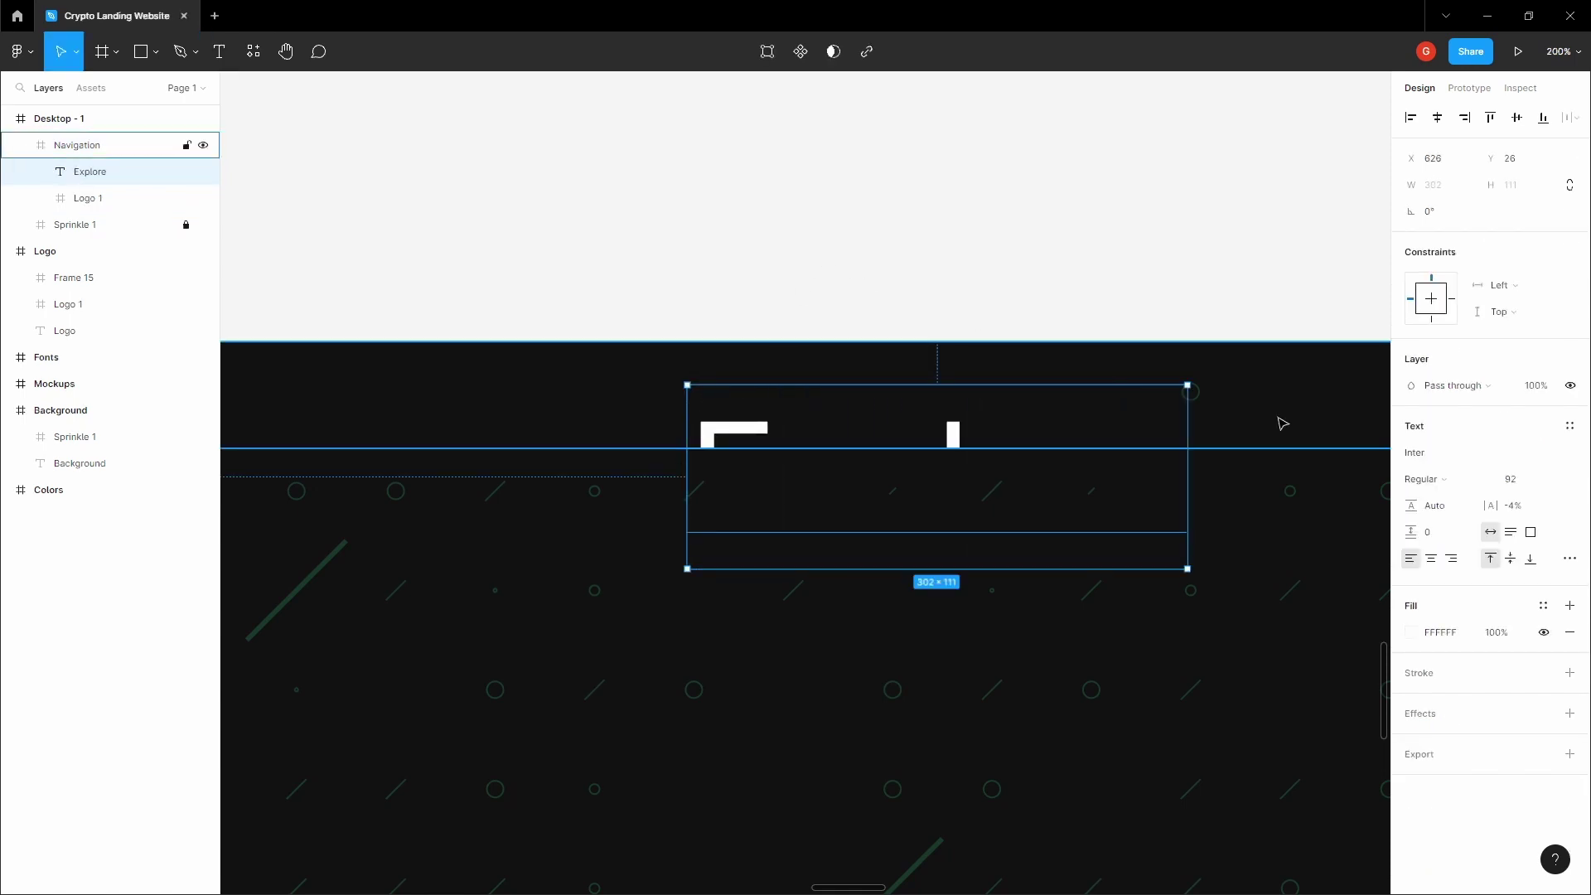
Set the Explore text's font to Segoe UI and its size to 16
{"action": "left_click", "coordinate": [1464, 458]}
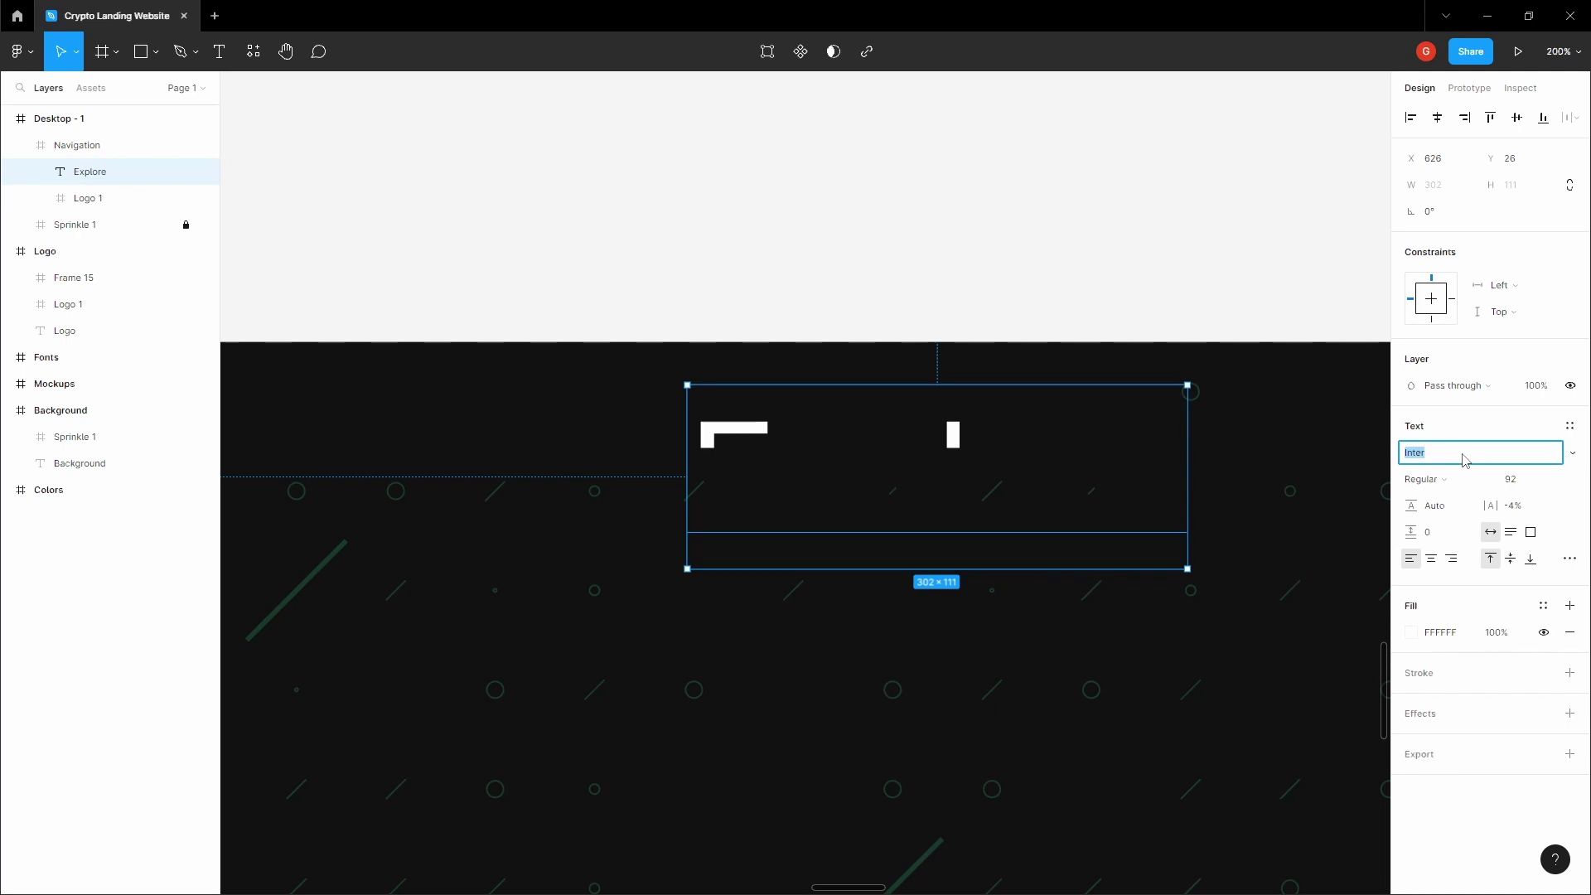
{"action": "type", "text": "Sego"}
{"action": "key", "text": "BackSpace"}
{"action": "key", "text": "BackSpace"}
{"action": "type", "text": "oe UI"}
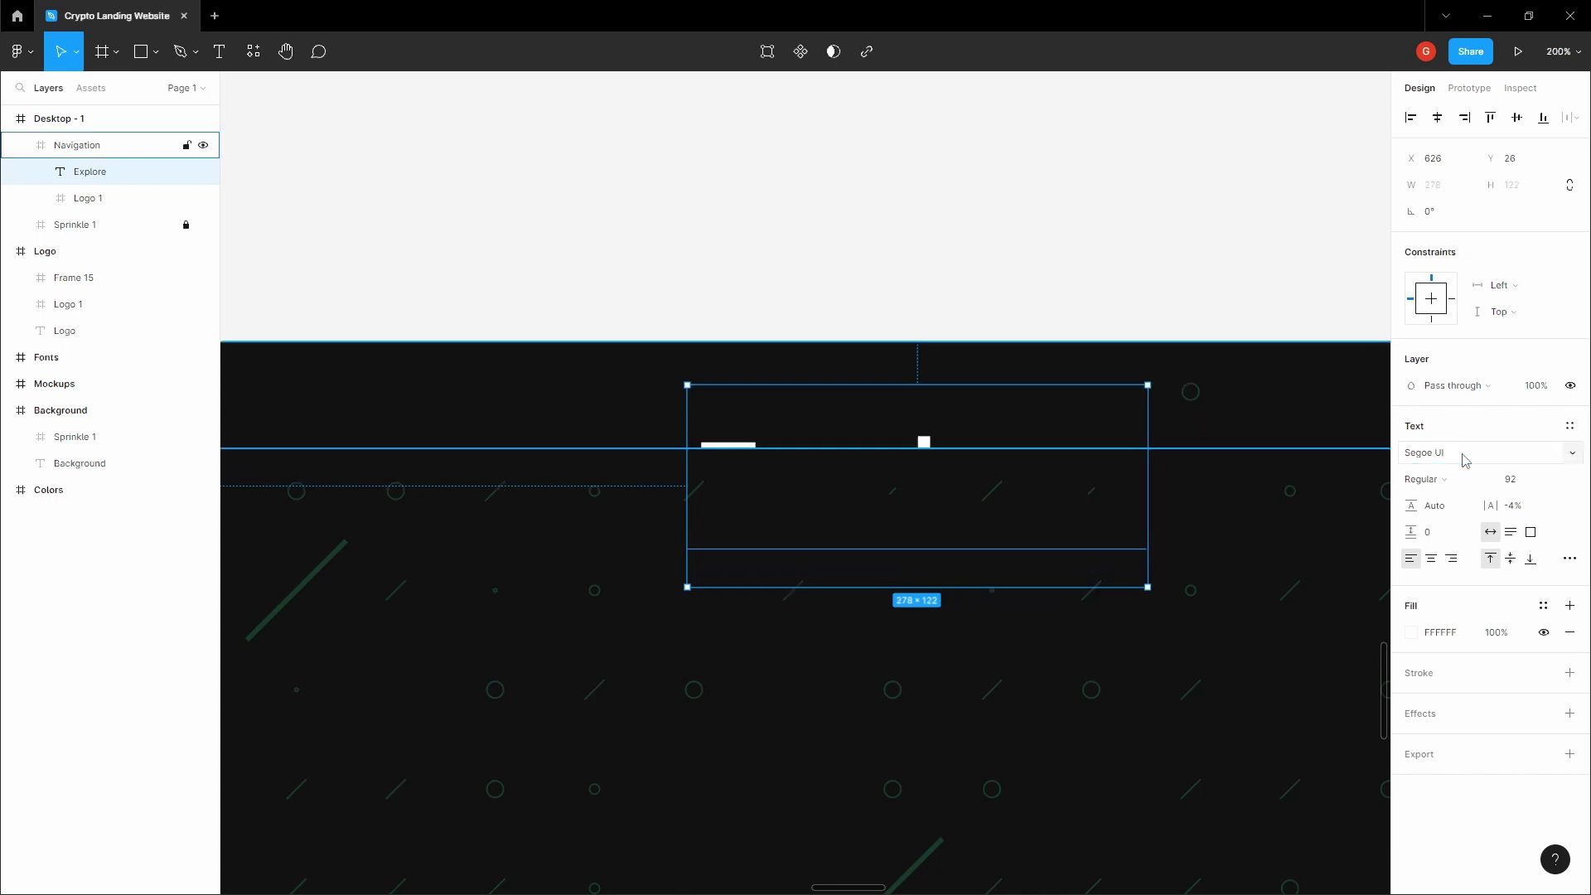
{"action": "key", "text": "Return"}
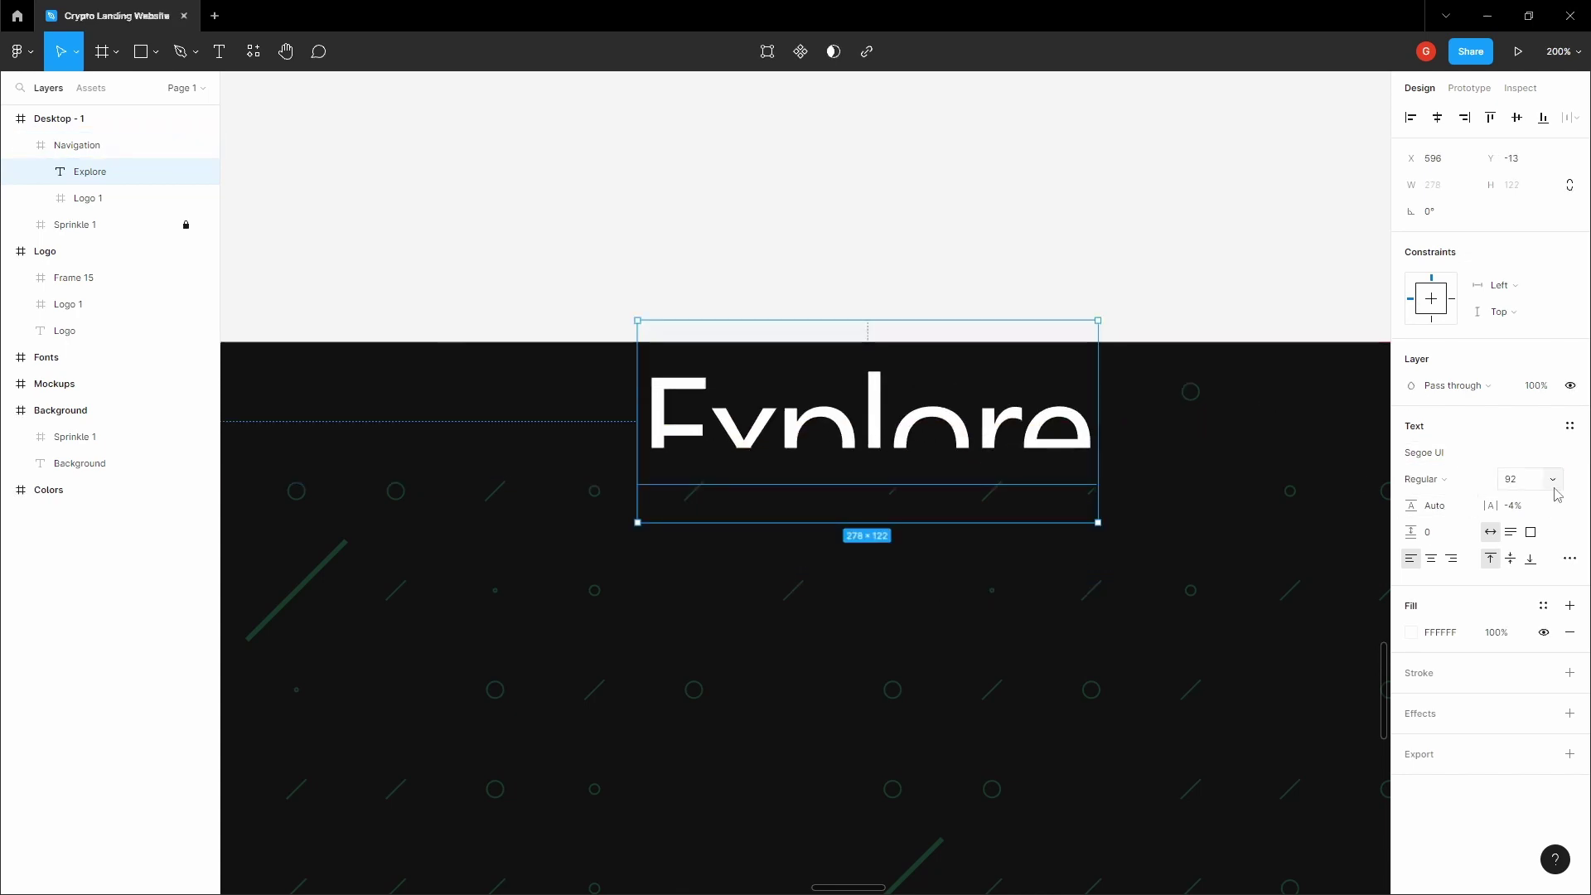
{"action": "left_click", "coordinate": [1521, 479]}
{"action": "type", "text": "16"}
{"action": "key", "text": "Return"}
Duplicate the Explore link to its right and change the copy's text to "Learn"
{"action": "left_click_drag", "start_coordinate": [664, 357], "coordinate": [928, 441]}
{"action": "left_click", "coordinate": [714, 301]}
{"action": "double_click", "coordinate": [928, 442]}
{"action": "type", "text": "Lear"}
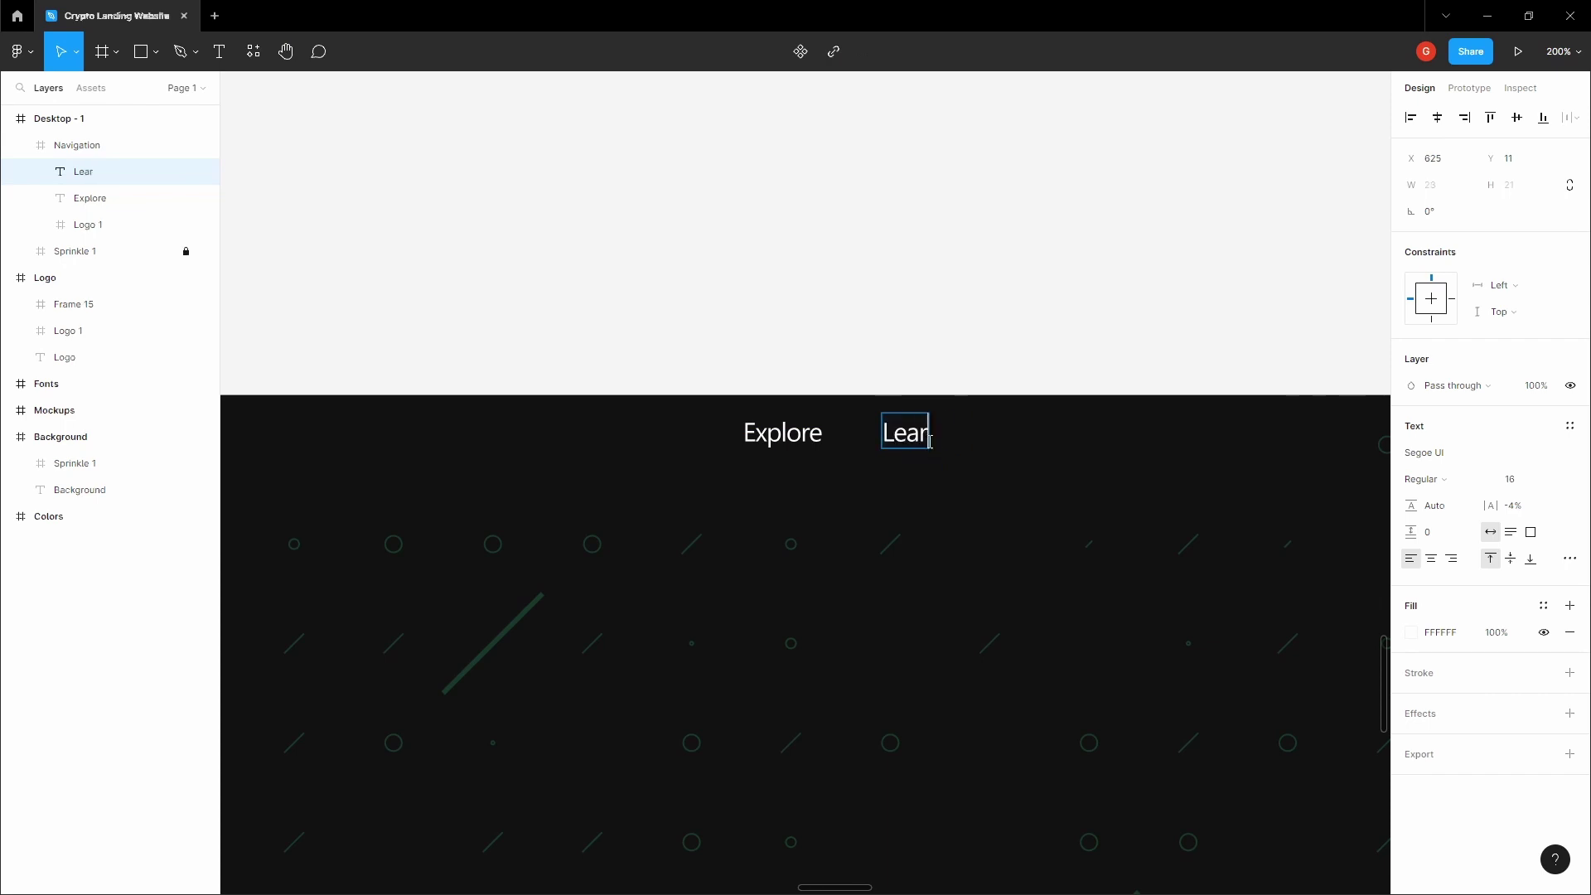
{"action": "type", "text": "n"}
{"action": "key", "text": "Escape"}
Duplicate the Learn link with the same offset and change the copy's text to "Trade"
{"action": "key", "text": "ctrl+d"}
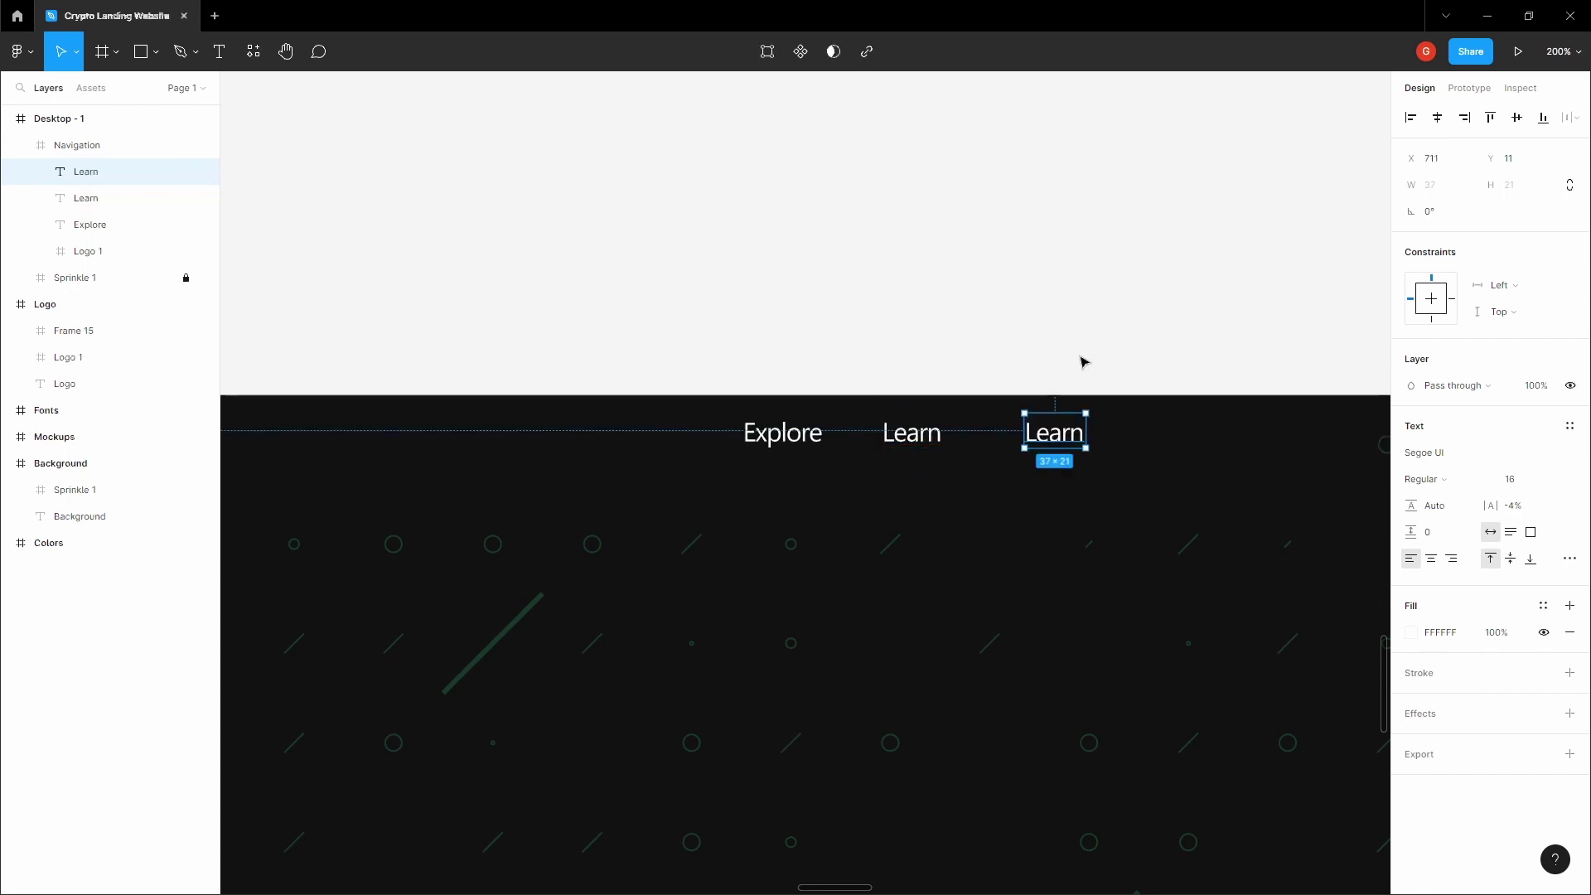
{"action": "scroll", "coordinate": [995, 390], "scroll_direction": "right", "scroll_amount": 5}
{"action": "double_click", "coordinate": [859, 415]}
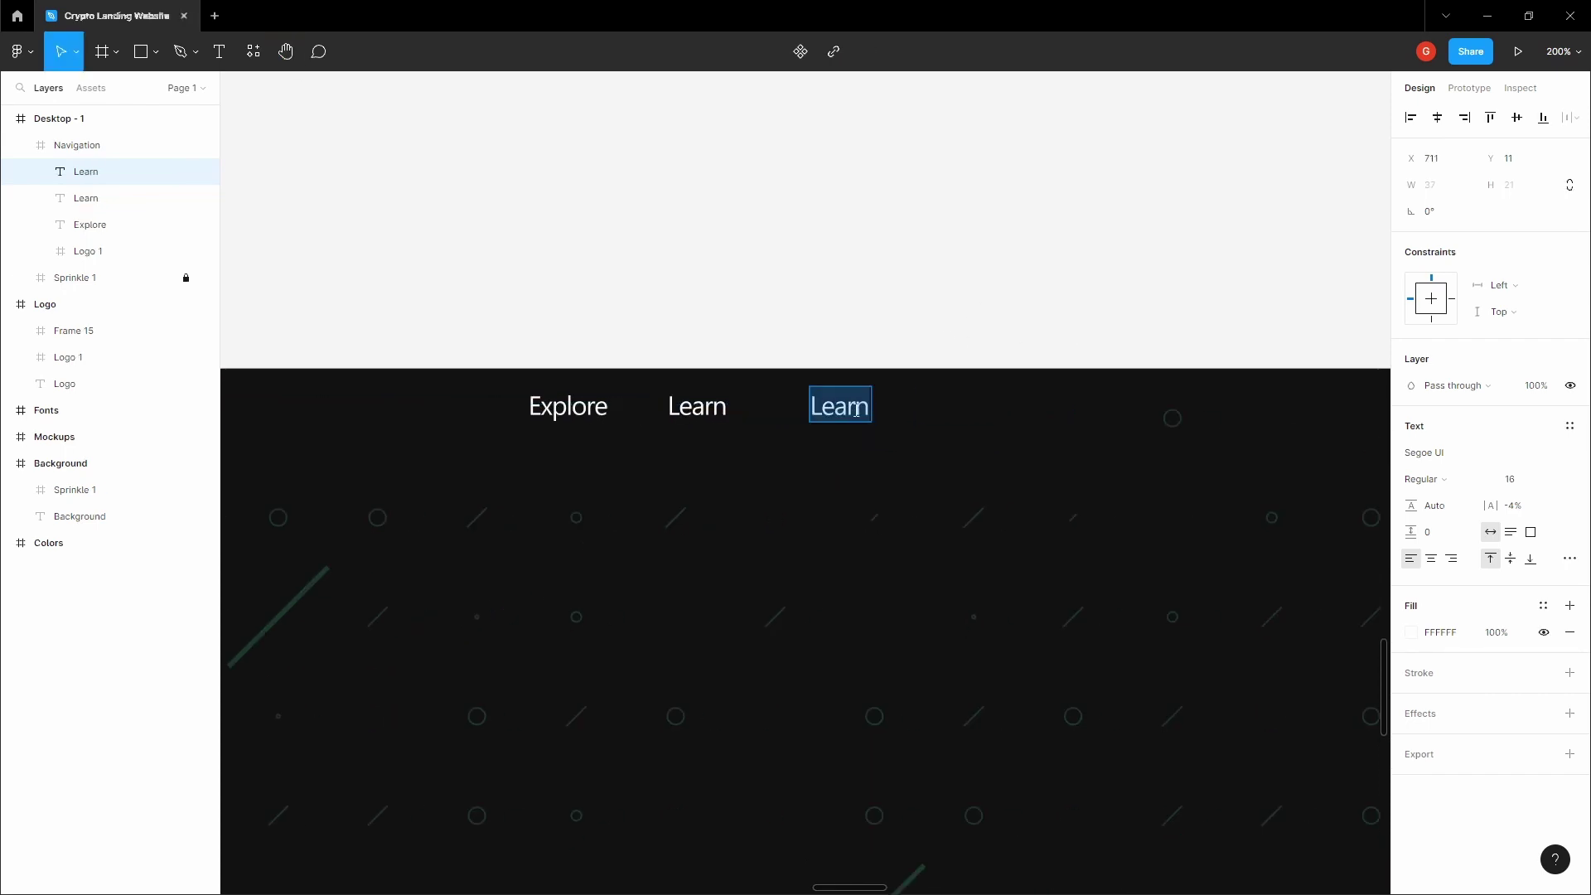
{"action": "type", "text": "Trade"}
{"action": "key", "text": "Escape"}
Copy the Trade link further right in Navigation and change its text to "Community"
{"action": "left_click_drag", "start_coordinate": [862, 414], "coordinate": [1012, 422]}
{"action": "double_click", "coordinate": [1010, 412]}
{"action": "type", "text": "C"}
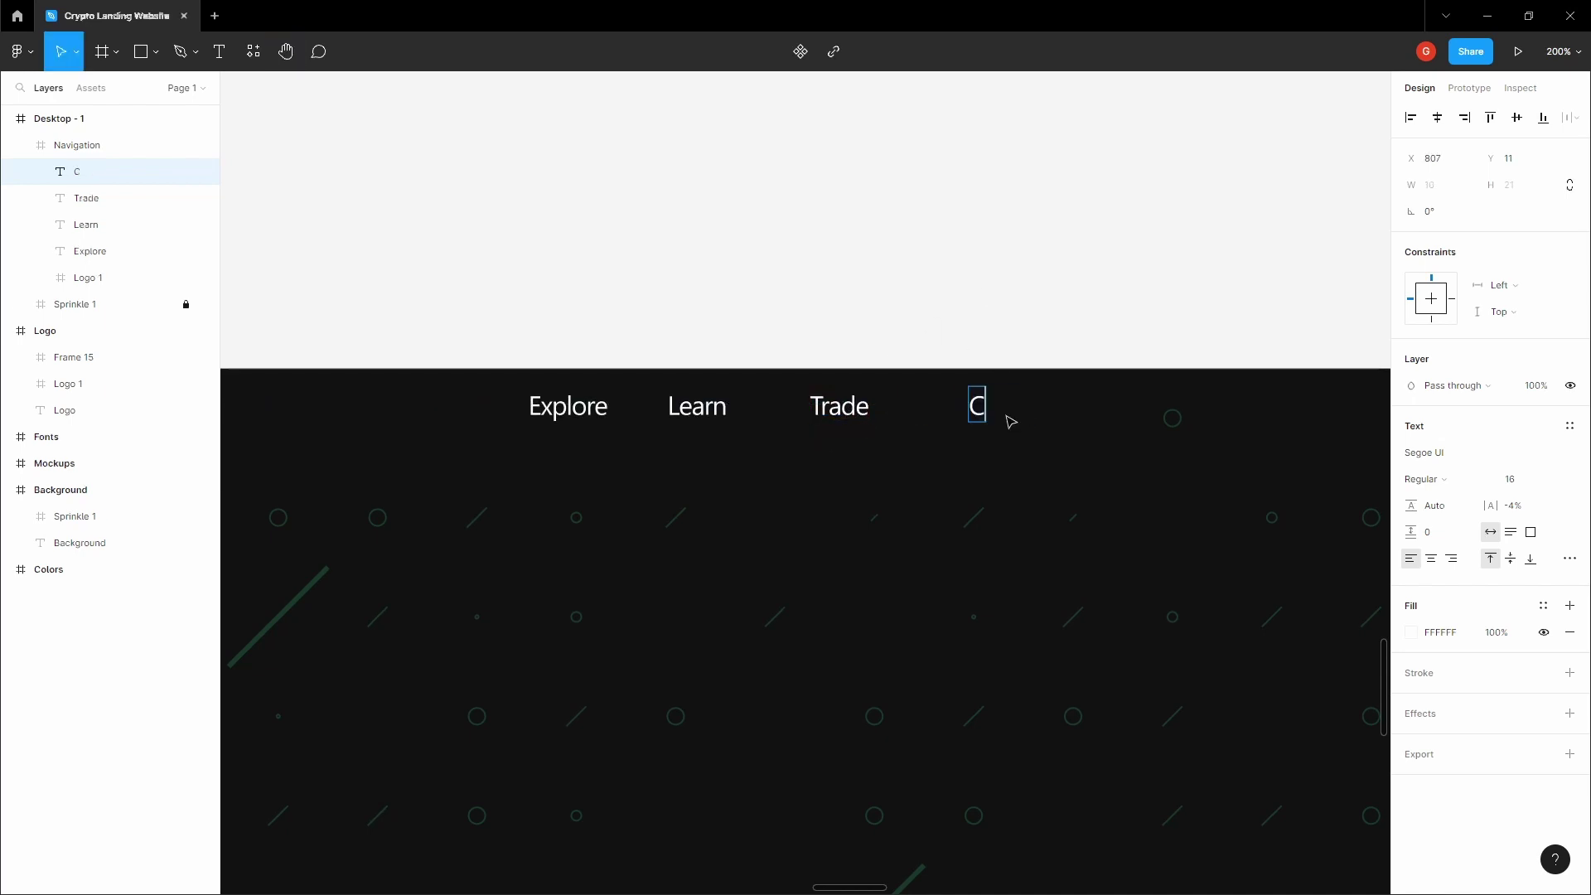
{"action": "type", "text": "ommunity"}
{"action": "key", "text": "Escape"}
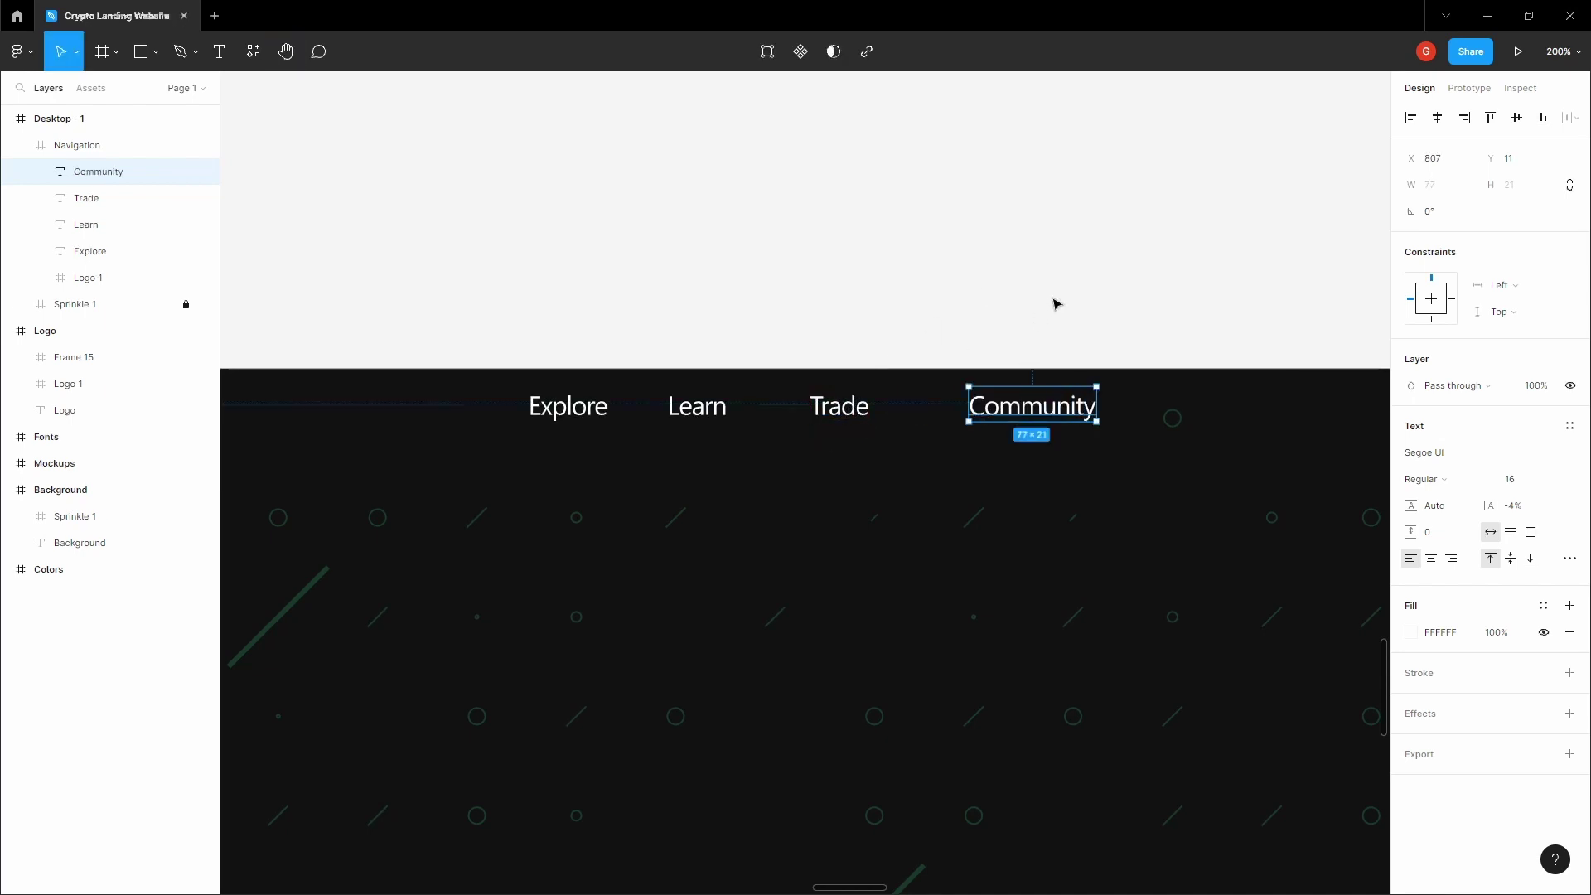
Copy the Community link further right in Navigation and change its text to "NFTS"
{"action": "left_click_drag", "start_coordinate": [1057, 304], "coordinate": [867, 287]}
{"action": "left_click_drag", "start_coordinate": [872, 409], "coordinate": [1046, 412]}
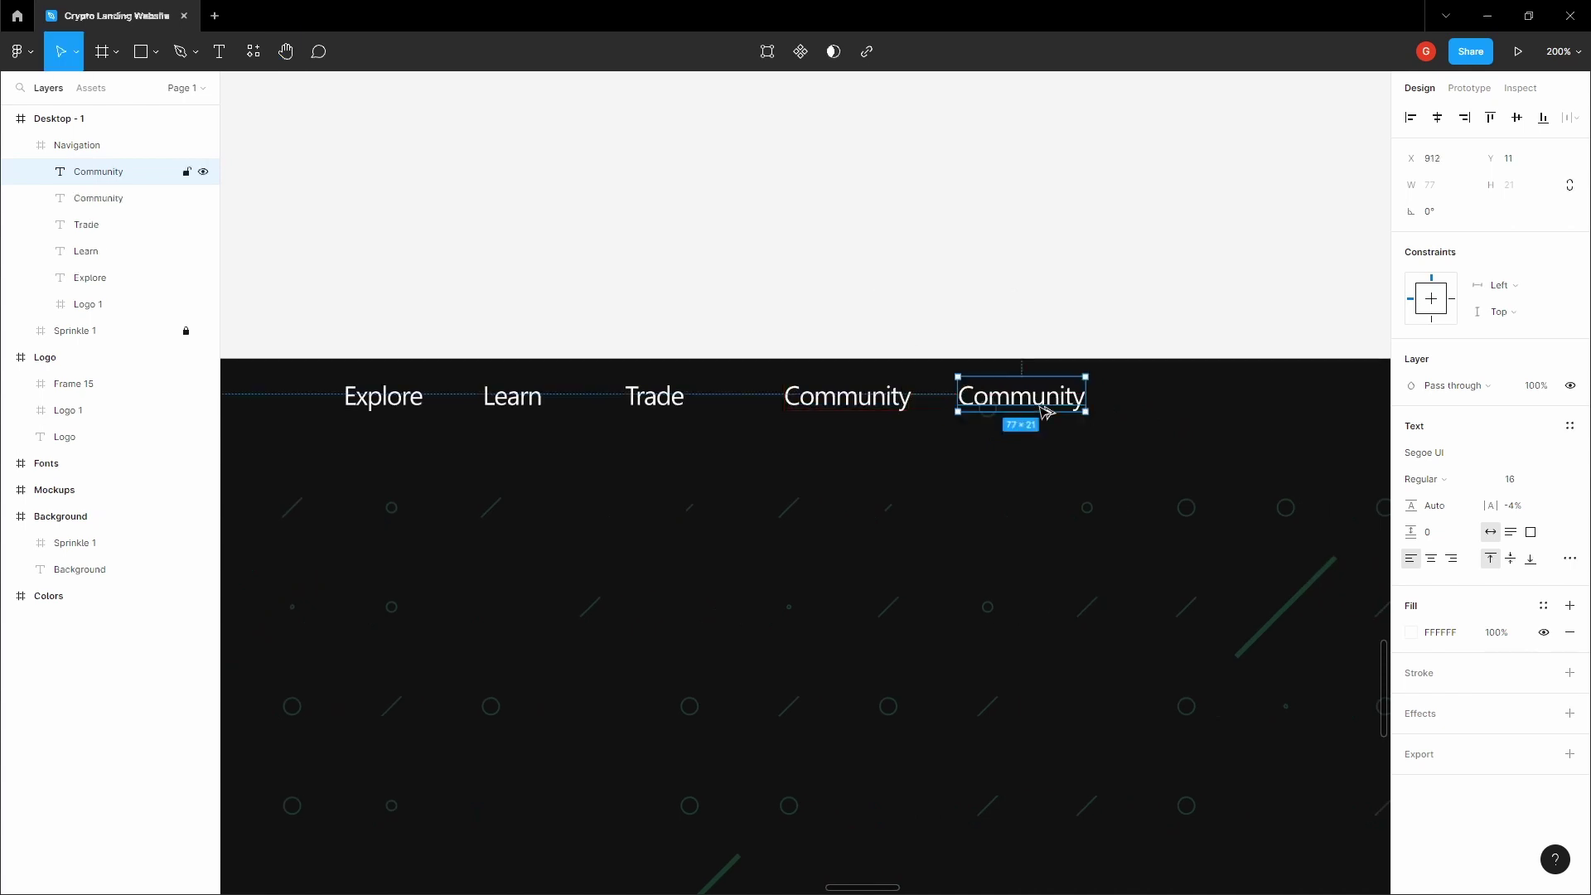
{"action": "double_click", "coordinate": [1041, 407]}
{"action": "type", "text": "NFTS"}
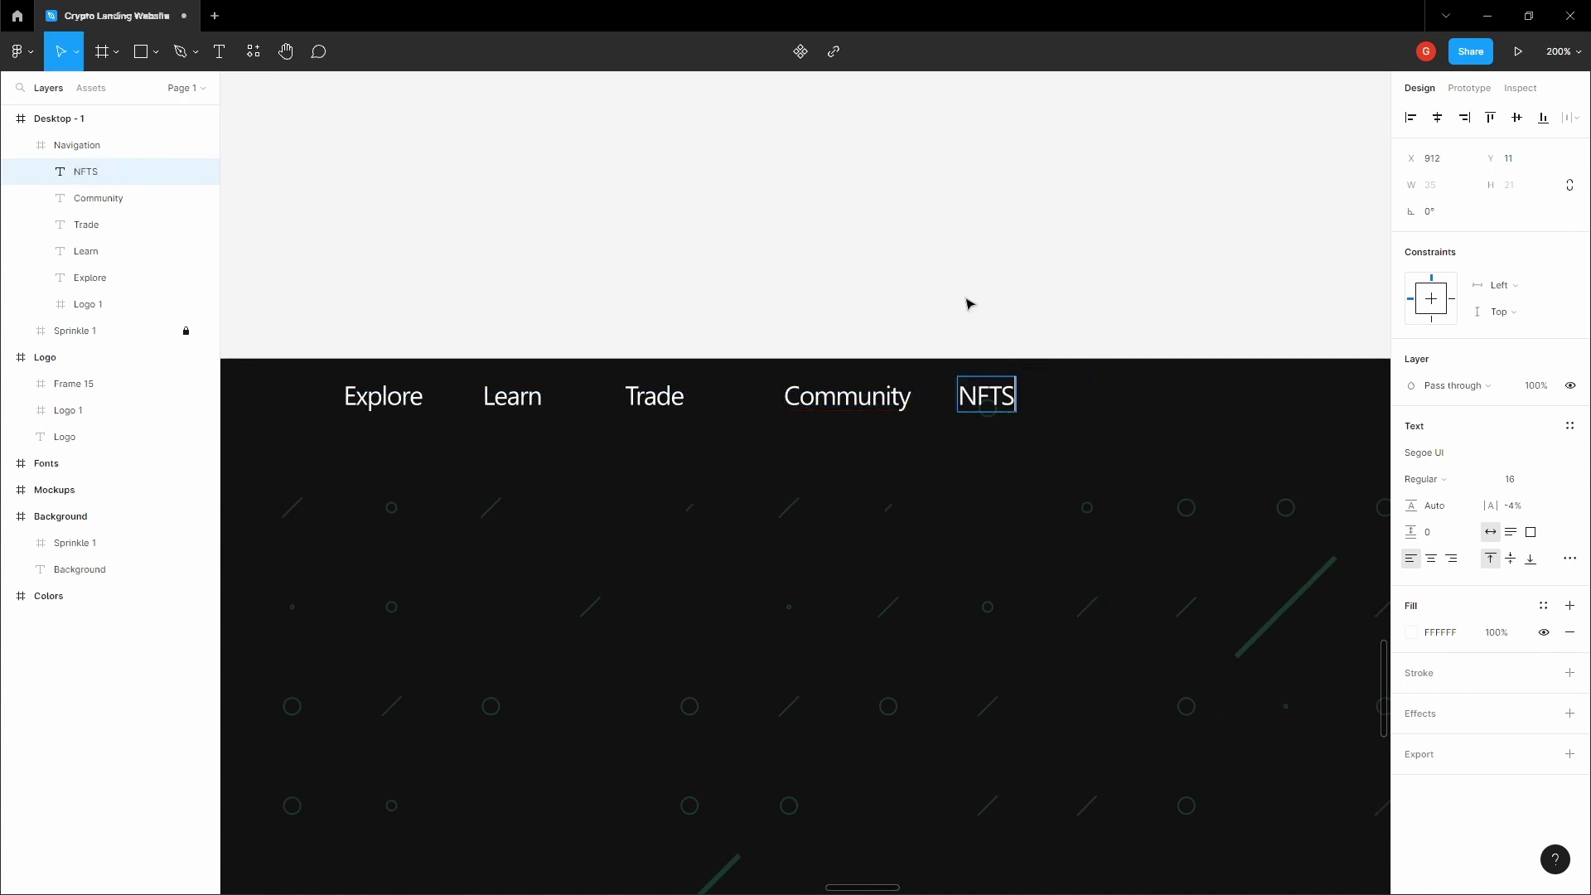
{"action": "left_click", "coordinate": [970, 304]}
Distribute the five navigation links, Explore to NFTS, horizontally with a spacing of 48
{"action": "scroll", "coordinate": [1016, 274], "scroll_direction": "down", "scroll_amount": 3}
{"action": "left_click", "coordinate": [670, 378]}
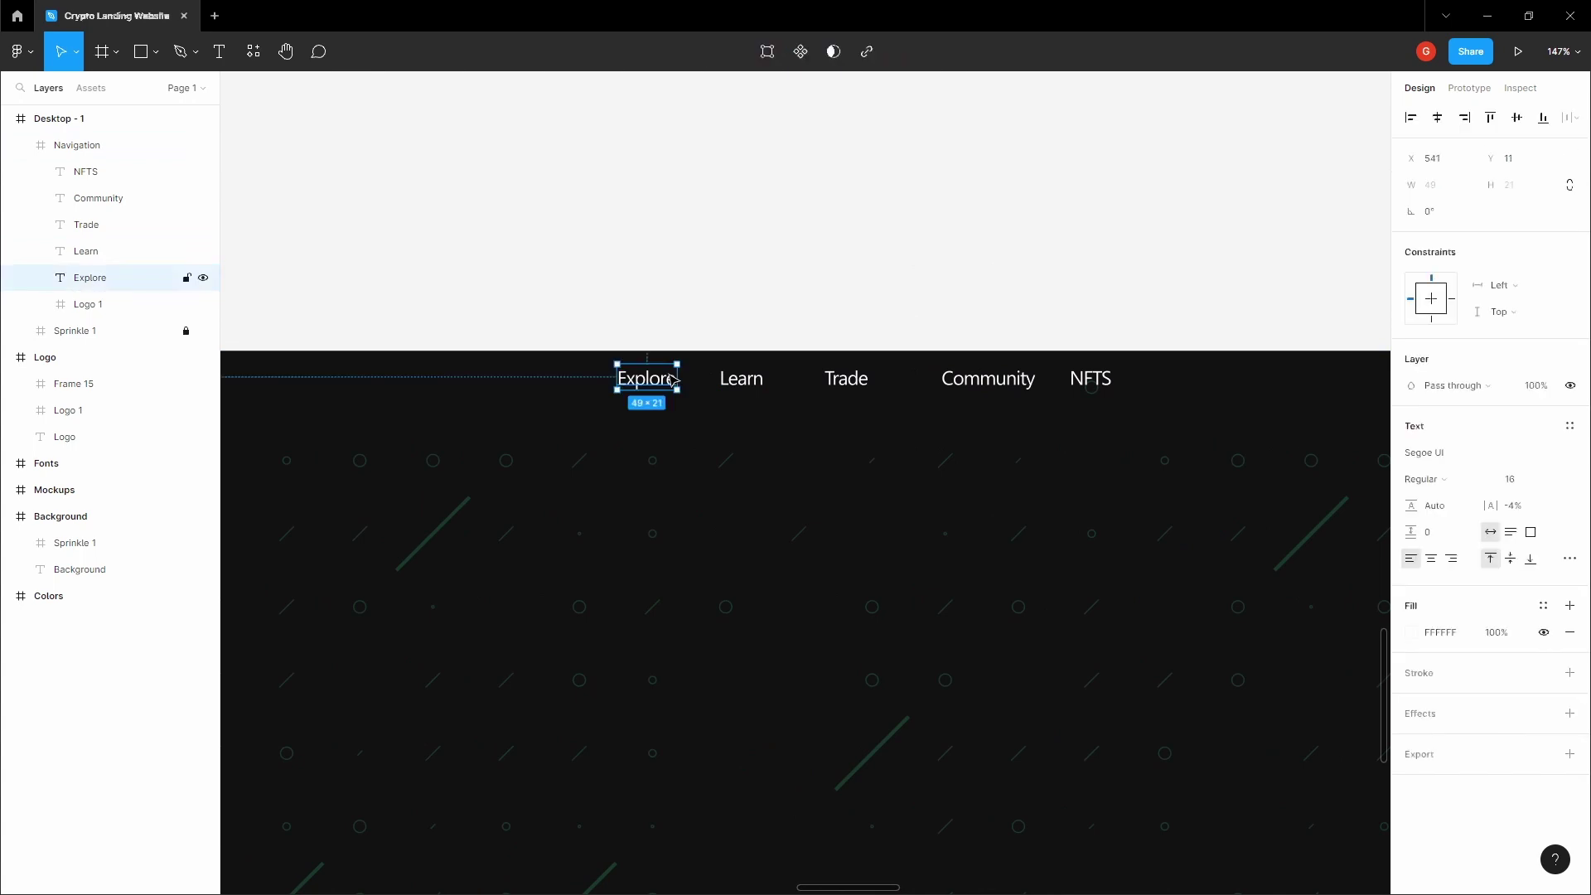
{"action": "left_click", "coordinate": [742, 383], "text": "shift"}
{"action": "left_click", "coordinate": [846, 383], "text": "shift"}
{"action": "left_click", "coordinate": [991, 382], "text": "shift"}
{"action": "left_click", "coordinate": [1102, 383], "text": "shift"}
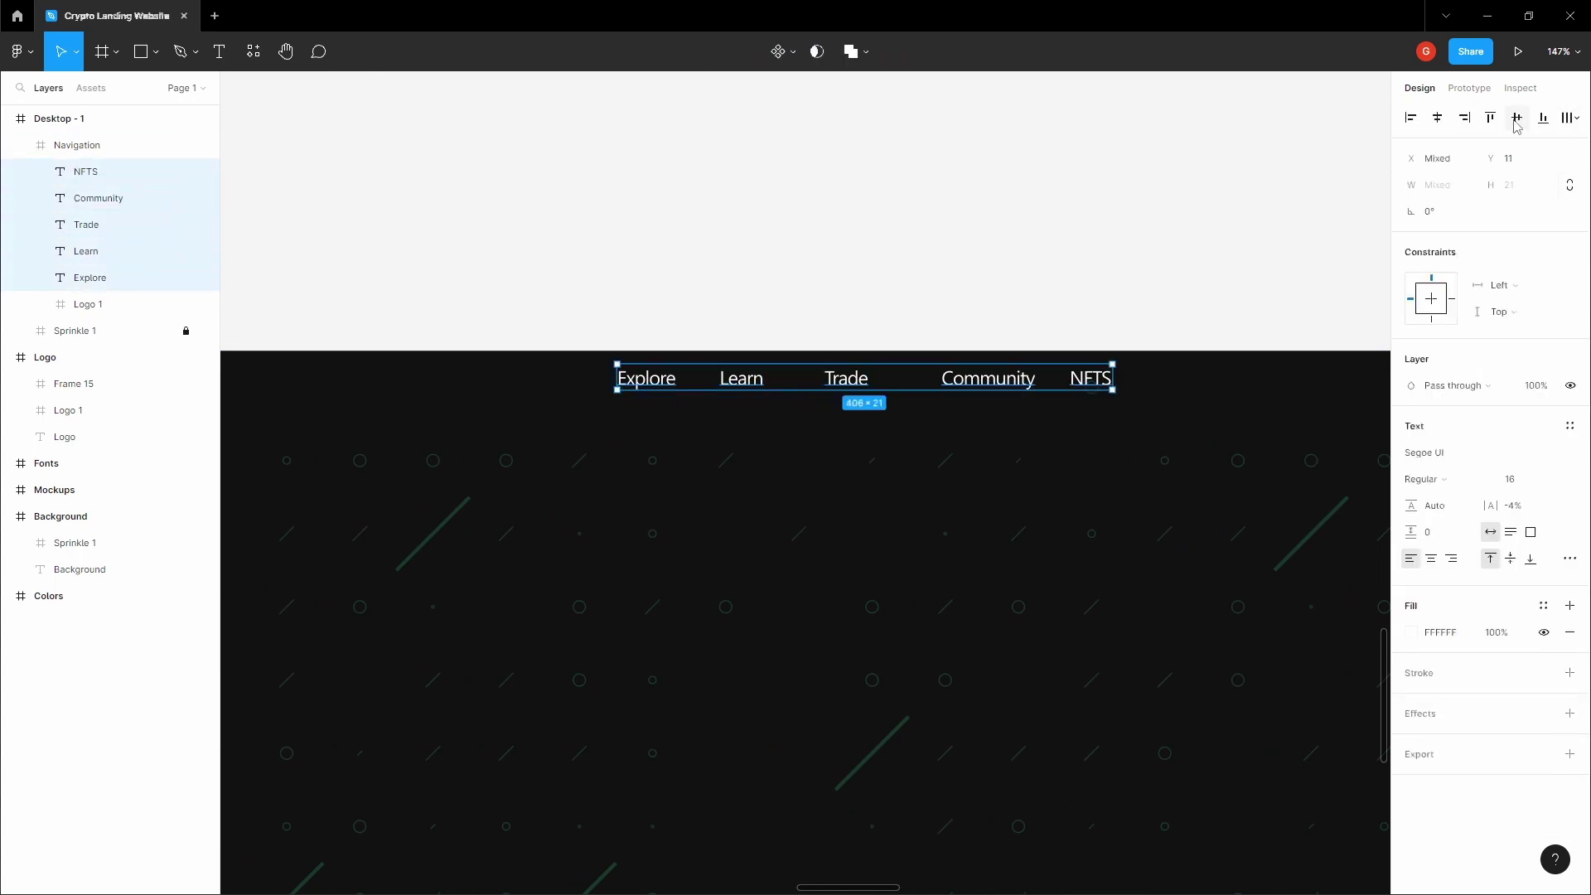
{"action": "left_click", "coordinate": [1570, 118]}
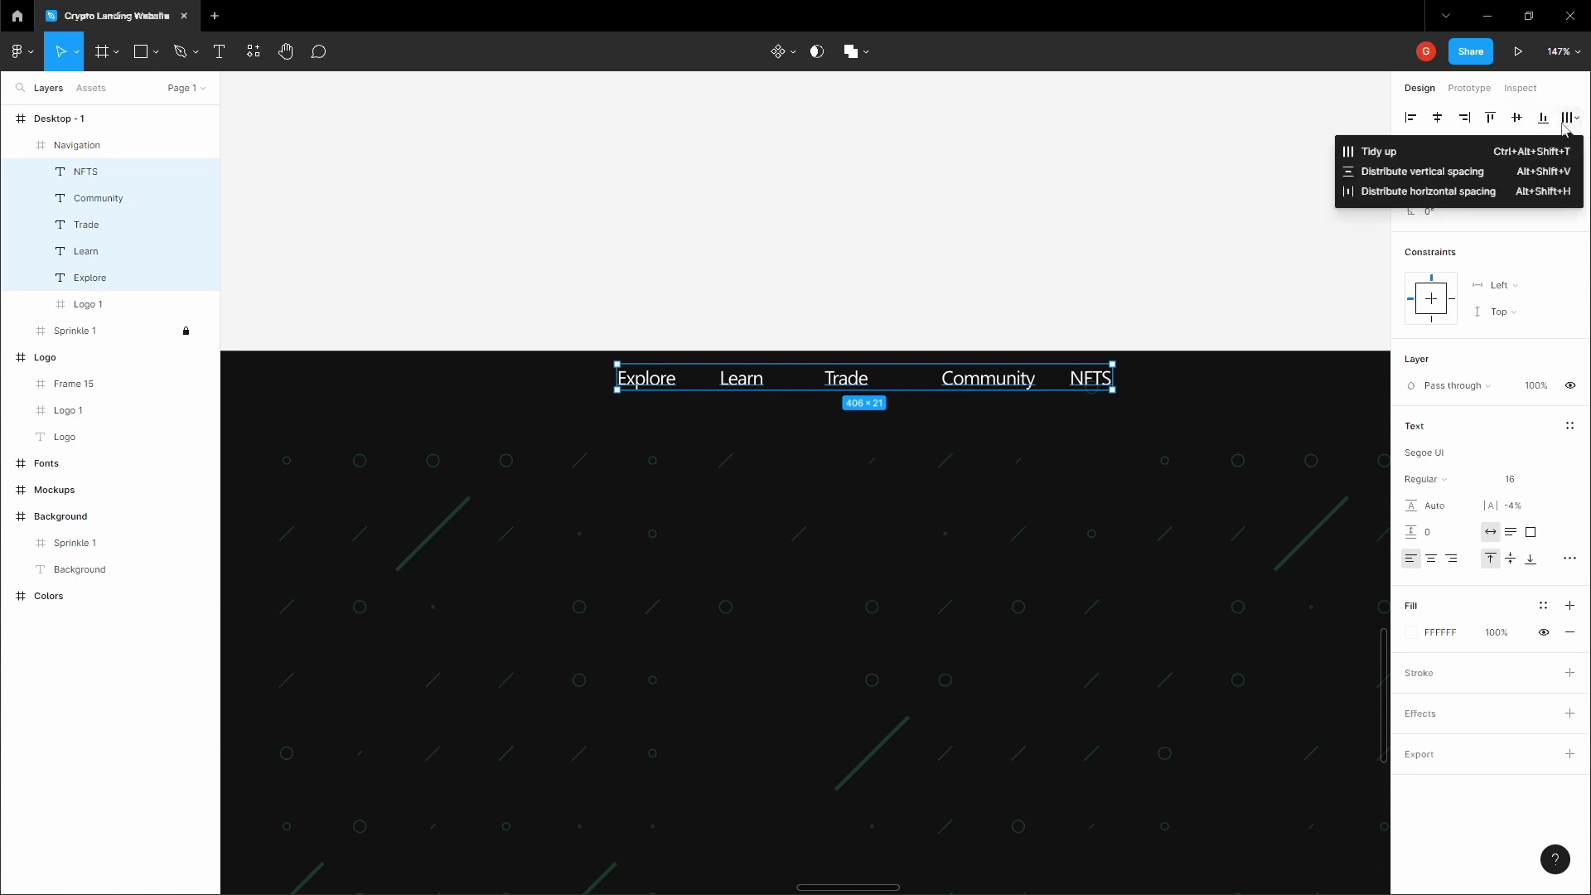
{"action": "left_click", "coordinate": [1458, 192]}
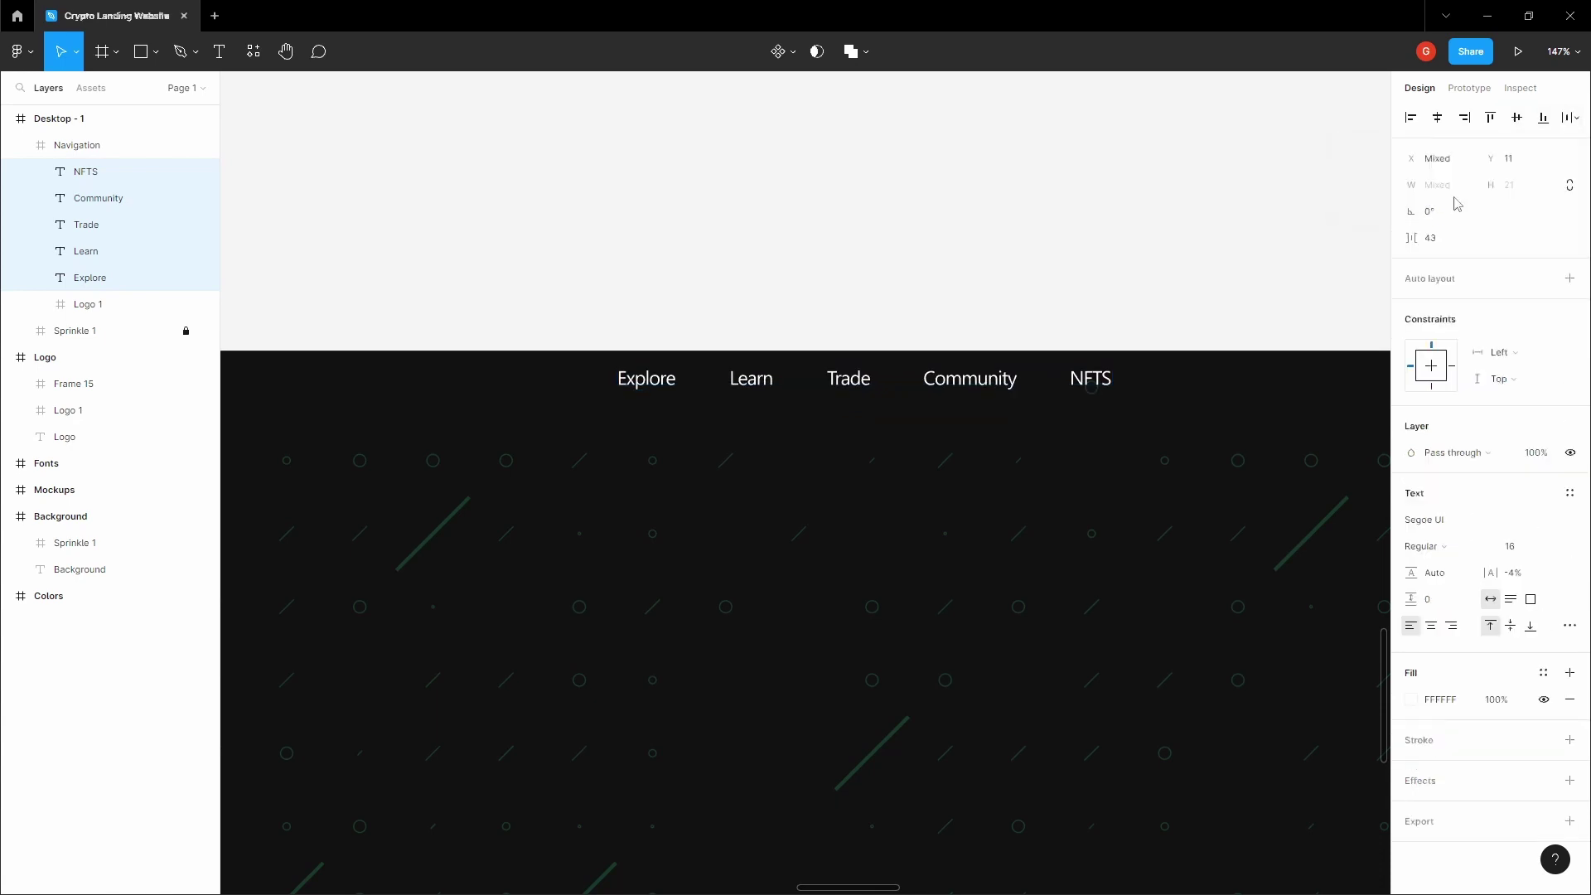
{"action": "left_click", "coordinate": [1443, 239]}
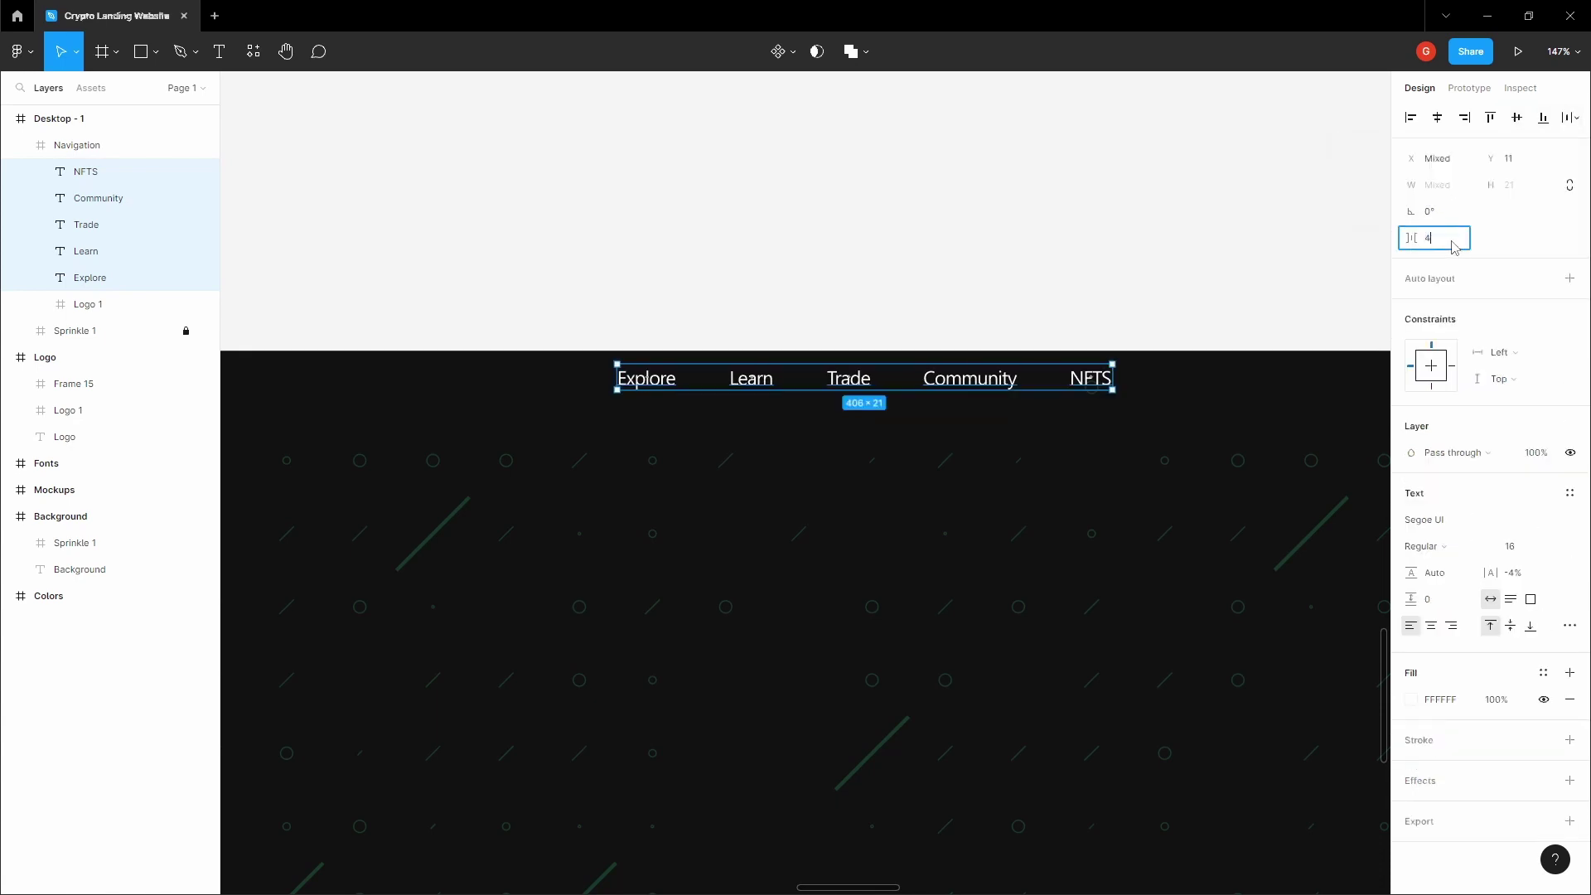
{"action": "key", "text": "Return"}
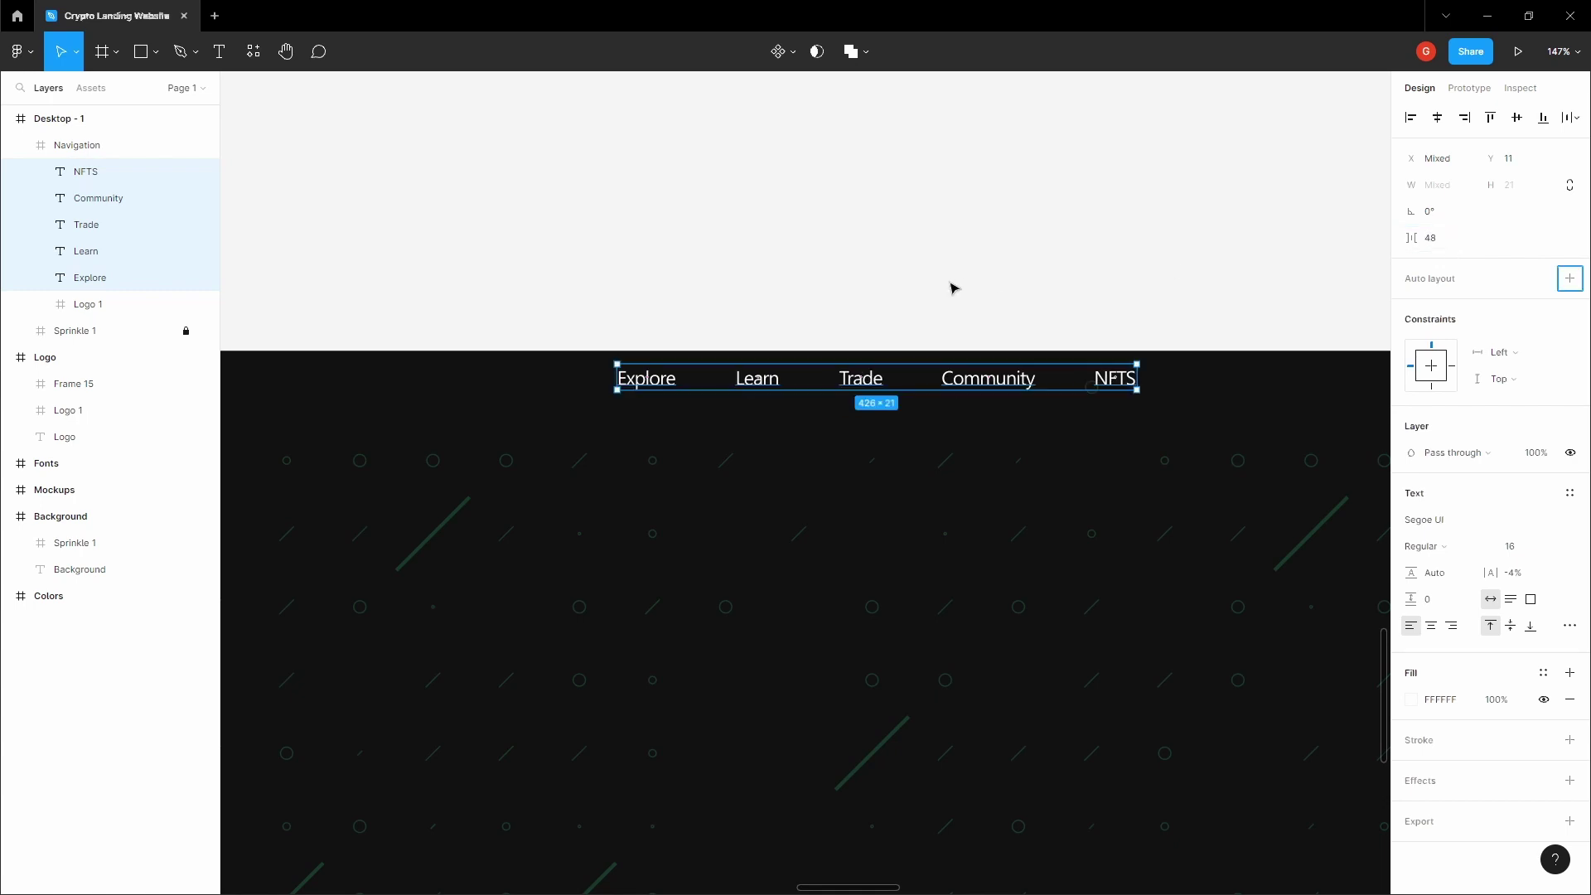
Centre-align the text of the five navigation links and deselect them
{"action": "left_click", "coordinate": [1431, 628]}
{"action": "left_click", "coordinate": [1077, 294]}
{"action": "left_click_drag", "start_coordinate": [1077, 294], "coordinate": [1040, 306]}
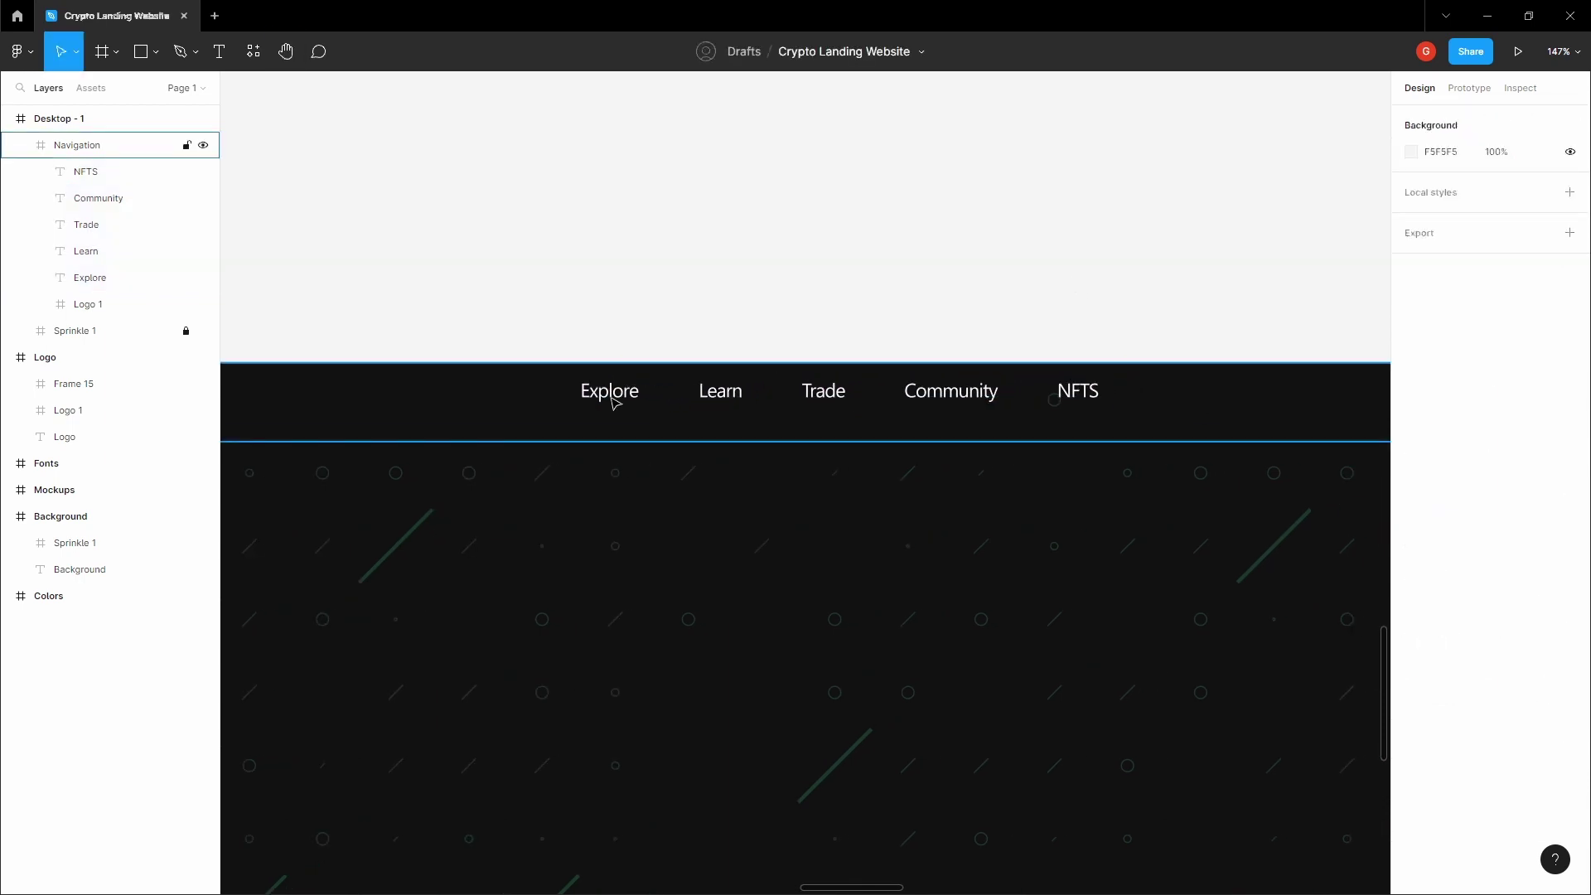
Group the Explore, Learn, Trade, Community and NFTS links
{"action": "left_click", "coordinate": [614, 402]}
{"action": "left_click", "coordinate": [721, 394], "text": "shift"}
{"action": "left_click", "coordinate": [823, 393], "text": "shift"}
{"action": "left_click", "coordinate": [951, 394], "text": "shift"}
{"action": "left_click", "coordinate": [1084, 396], "text": "shift"}
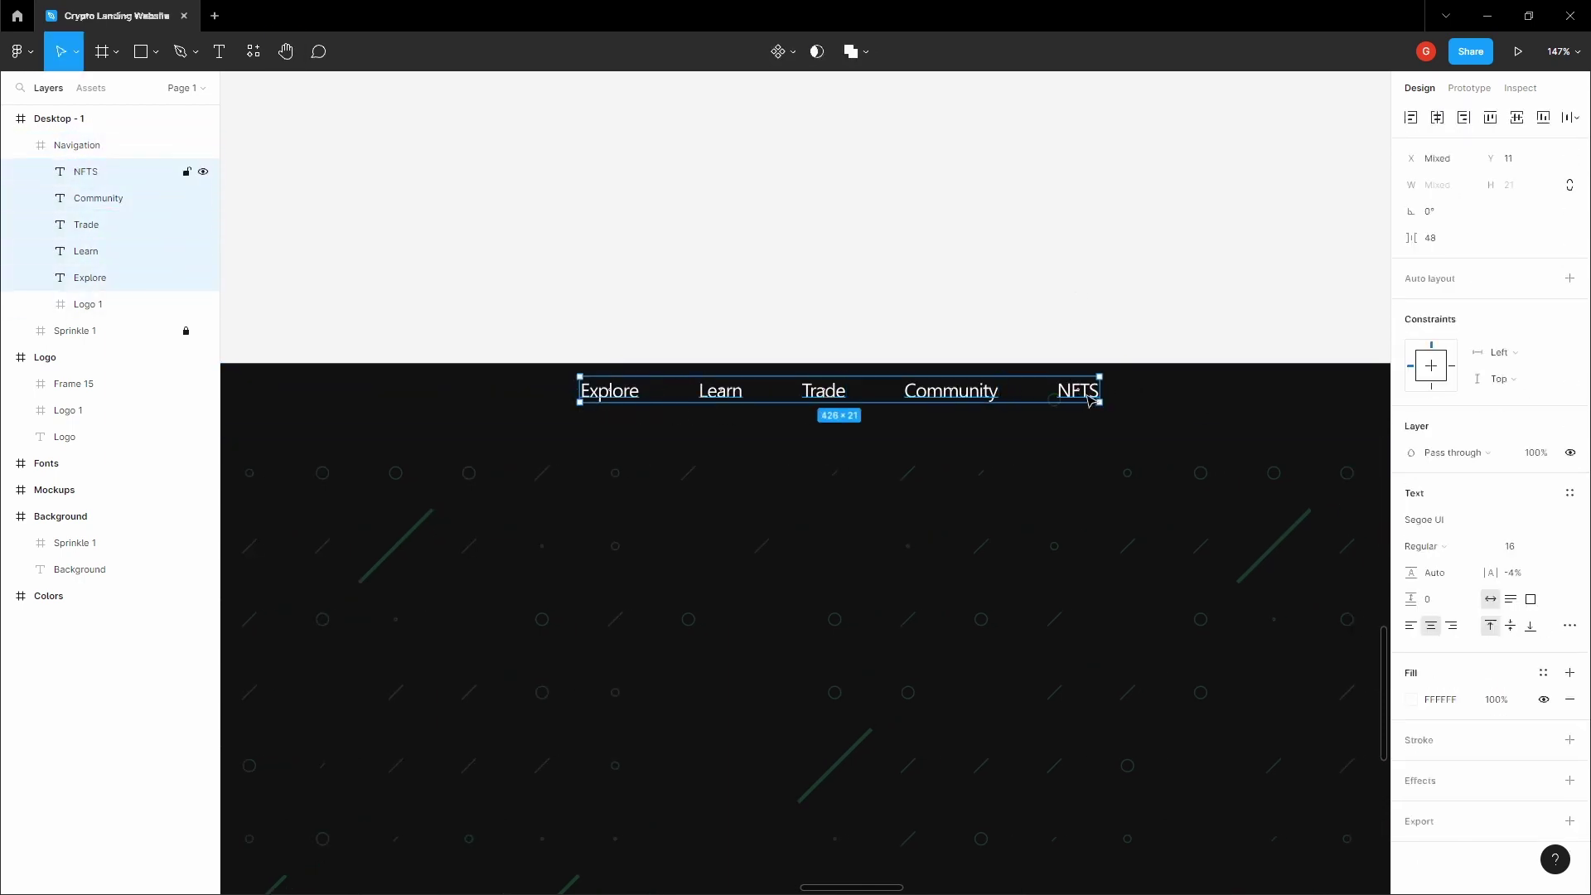
{"action": "key", "text": "ctrl+g"}
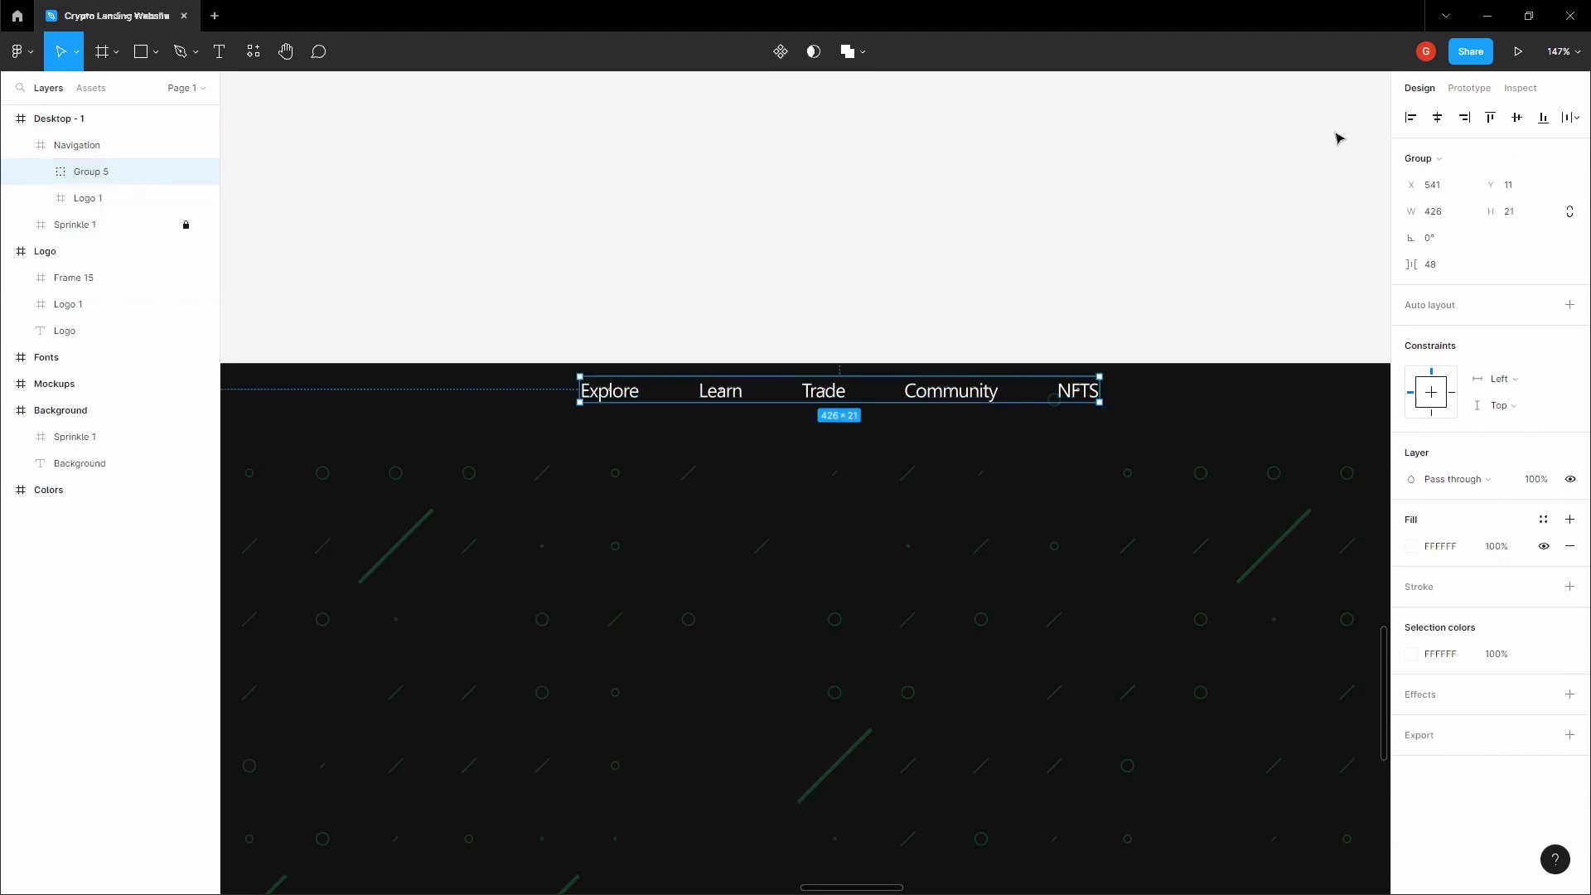
Centre the link group horizontally and vertically in Navigation and check its distances to the frame edges
{"action": "left_click", "coordinate": [1437, 118]}
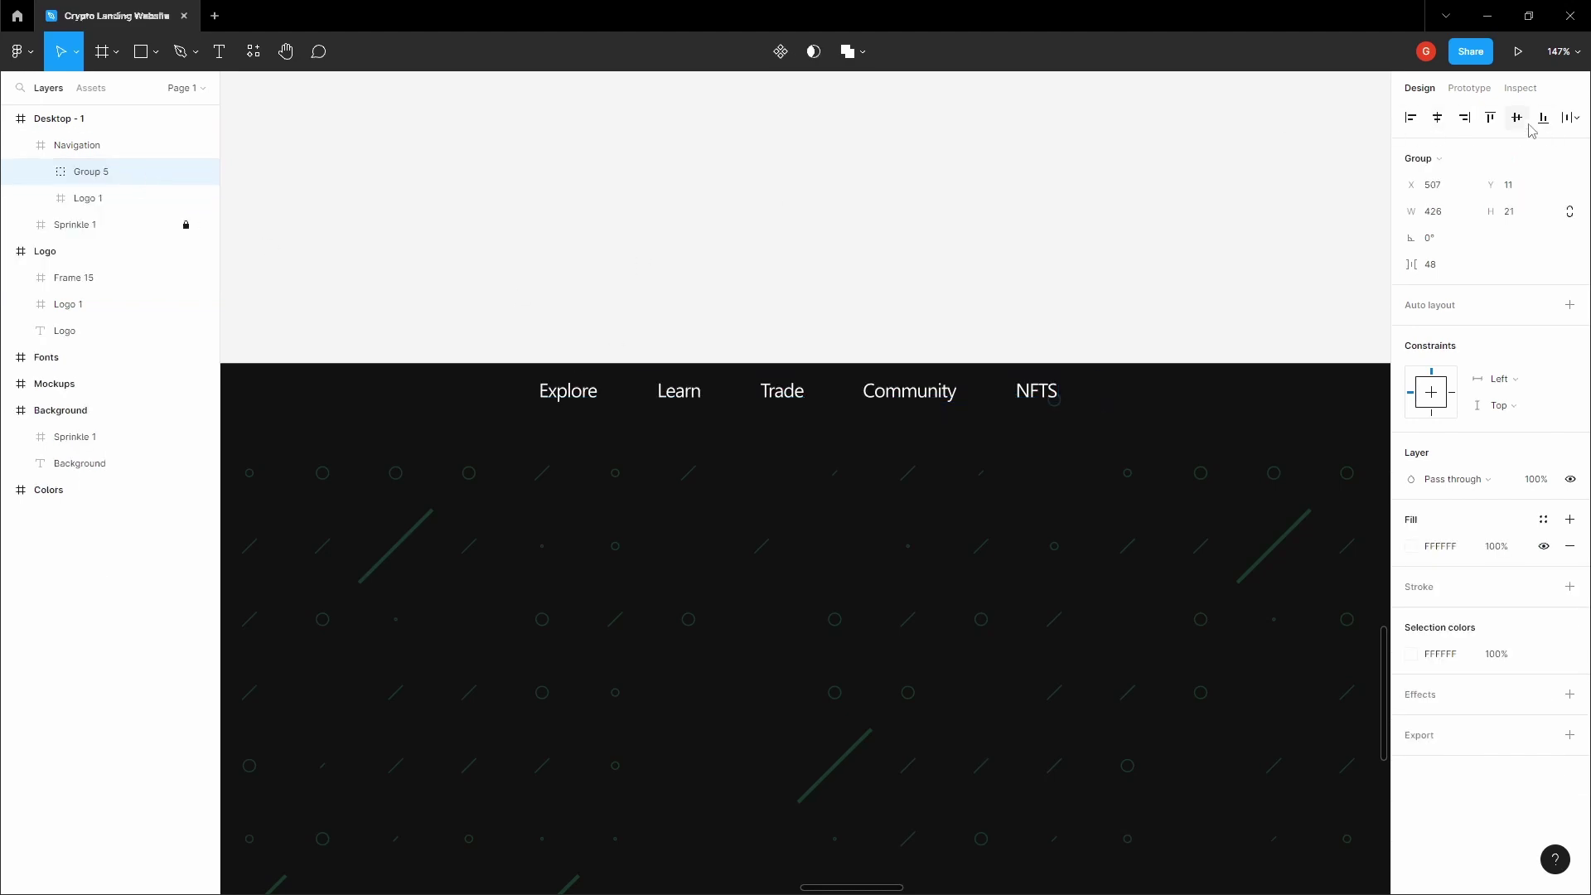
{"action": "left_click", "coordinate": [1529, 126]}
{"action": "left_click", "coordinate": [966, 247]}
{"action": "left_click_drag", "start_coordinate": [605, 430], "coordinate": [701, 435]}
{"action": "double_click", "coordinate": [676, 418]}
{"action": "key", "text": "alt"}
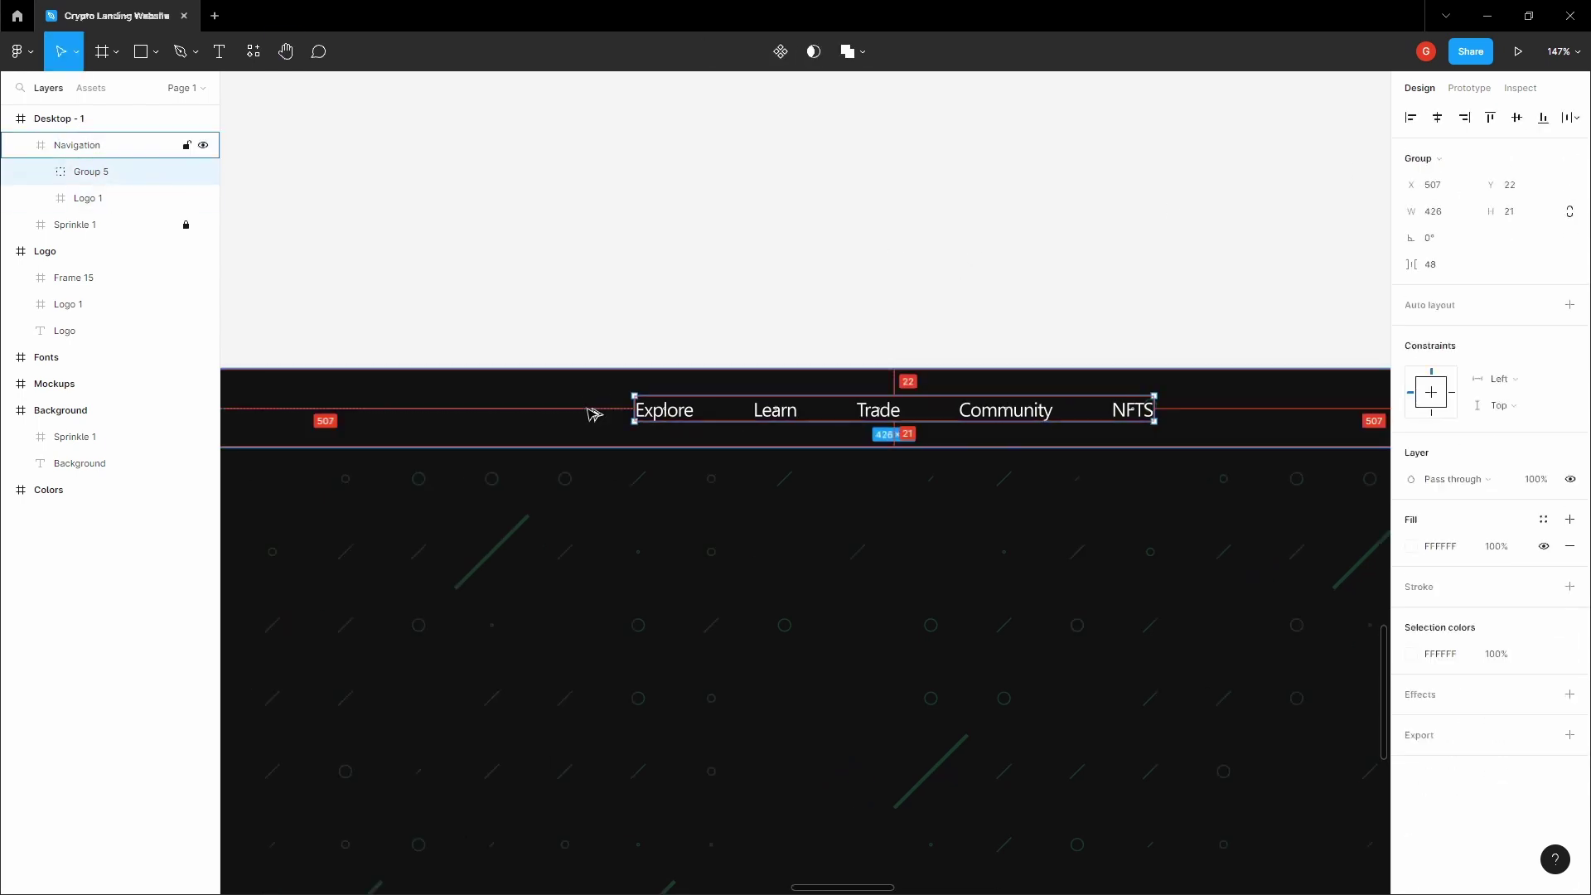
{"action": "left_click", "coordinate": [595, 414]}
{"action": "scroll", "coordinate": [782, 285], "scroll_direction": "down", "scroll_amount": 5}
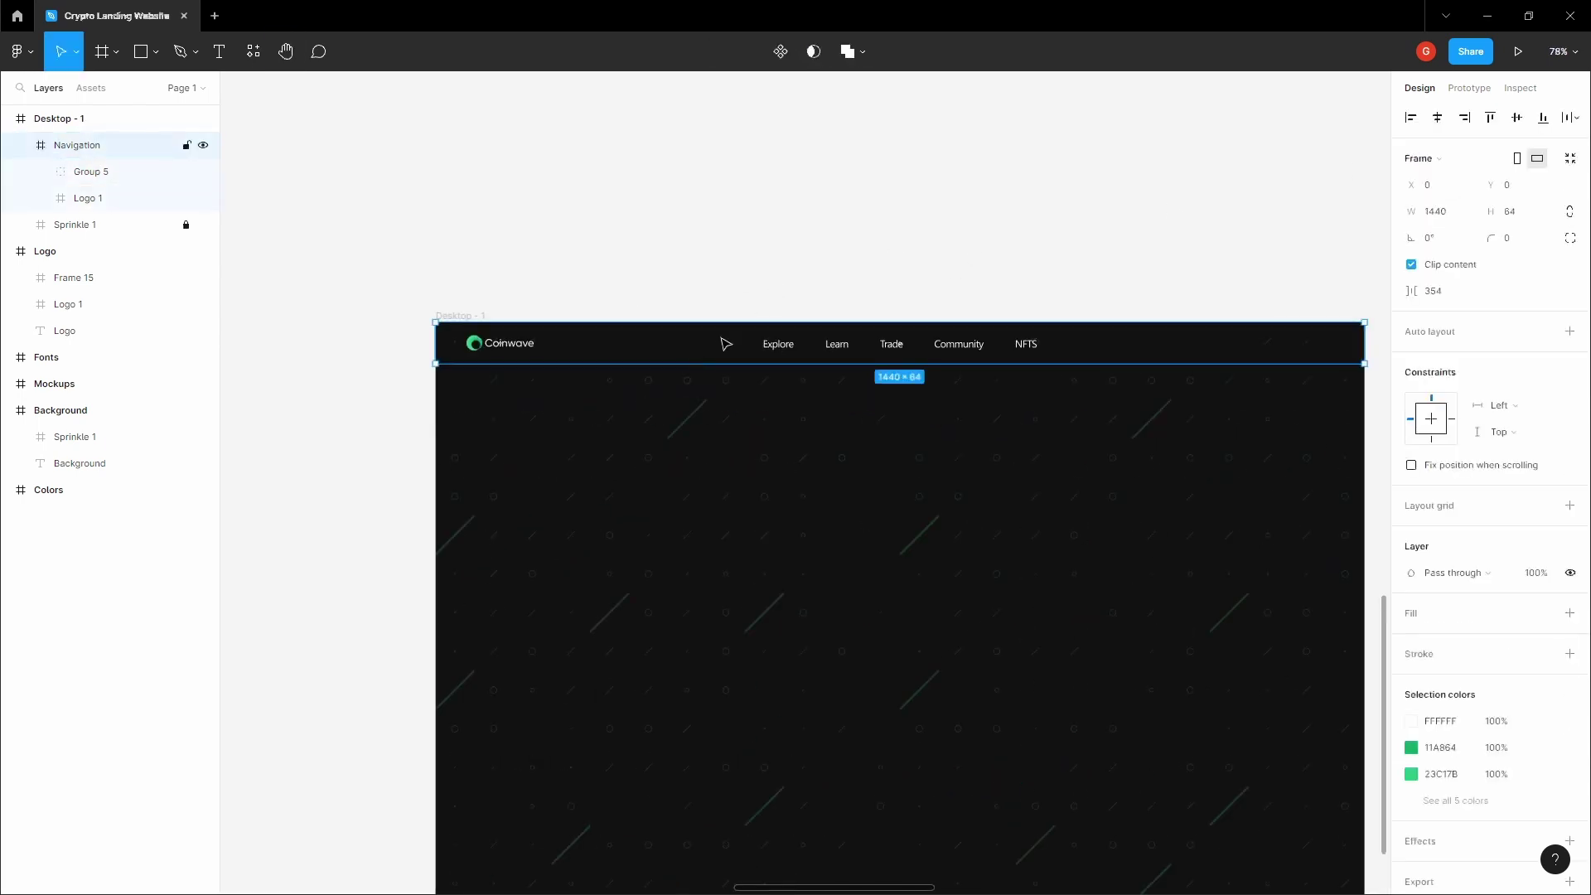
Show the layout grids again, with the right end of the Navigation frame in view
{"action": "left_click", "coordinate": [920, 232]}
{"action": "left_click_drag", "start_coordinate": [924, 231], "coordinate": [821, 249]}
{"action": "left_click", "coordinate": [689, 355]}
{"action": "left_click", "coordinate": [649, 288]}
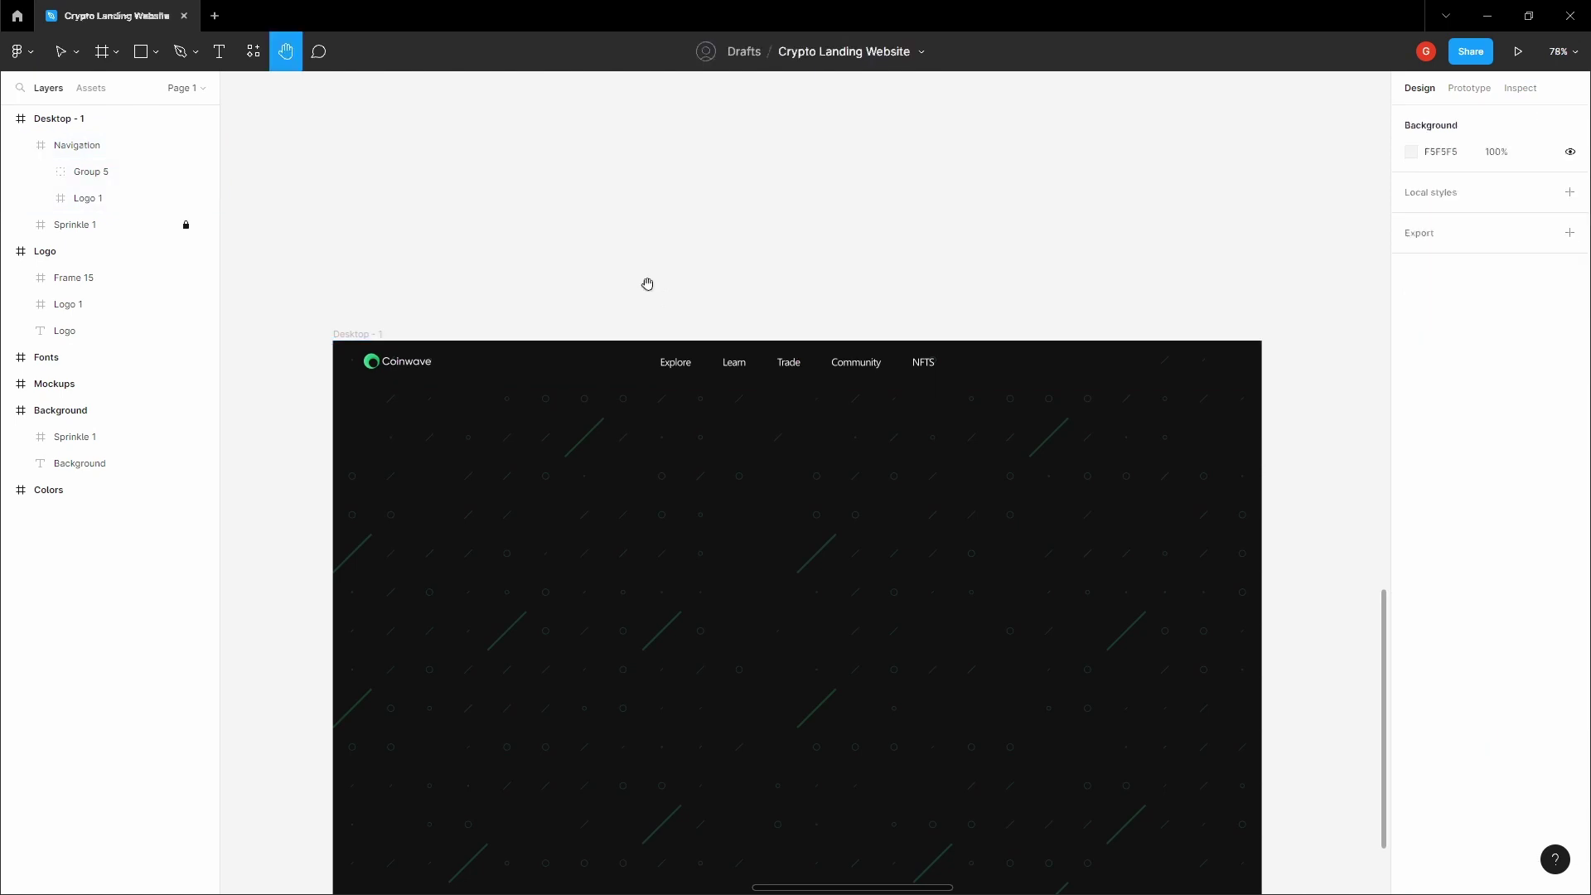
{"action": "left_click_drag", "start_coordinate": [648, 285], "coordinate": [625, 283]}
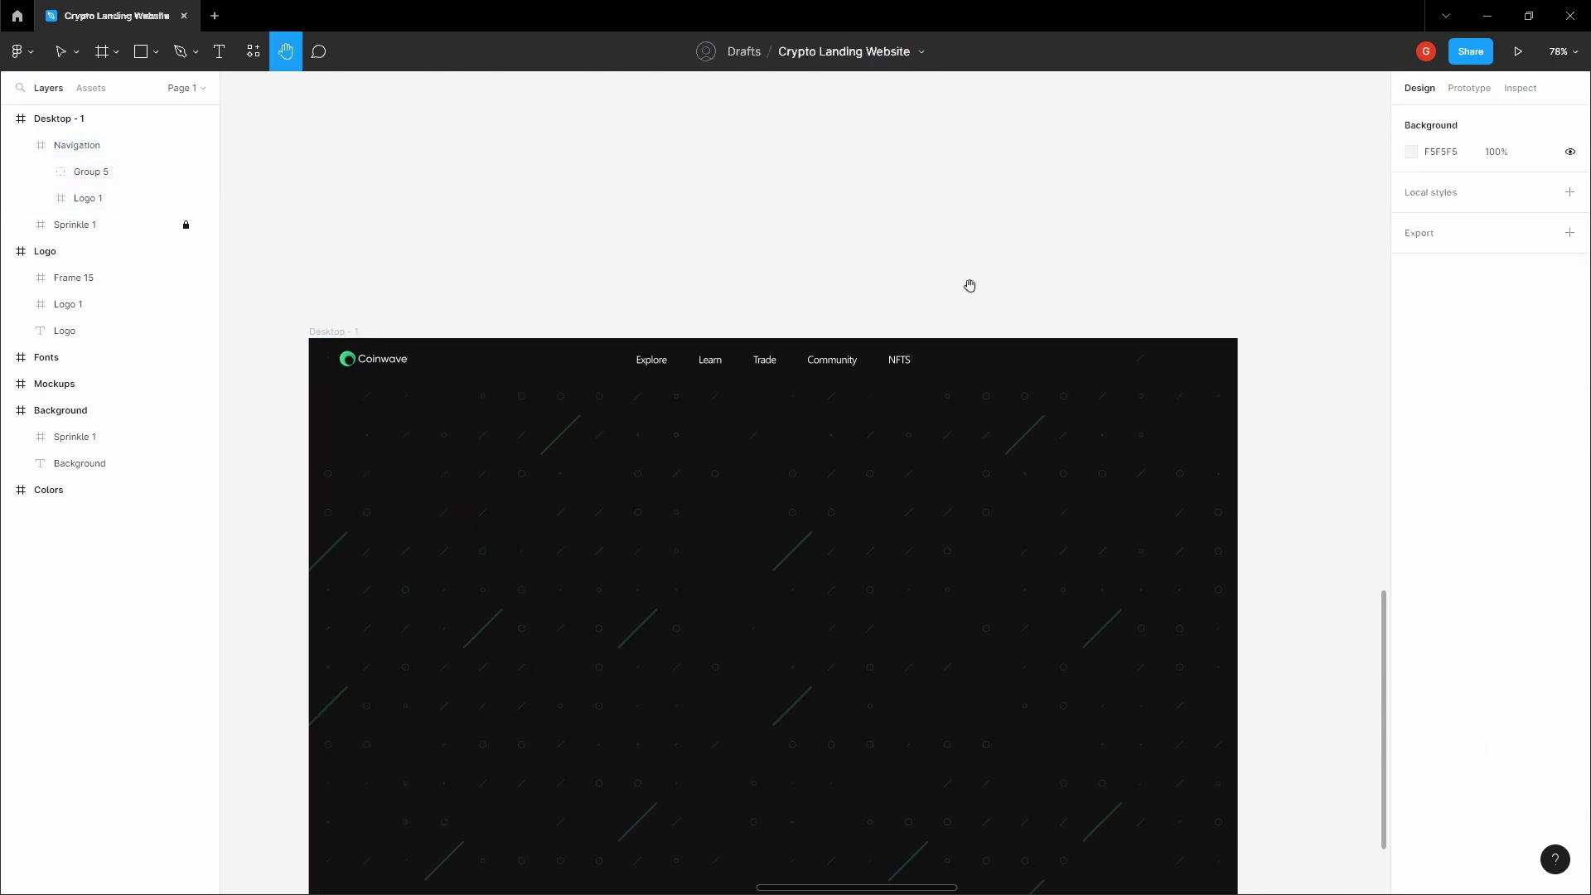
{"action": "left_click_drag", "start_coordinate": [1114, 346], "coordinate": [876, 352]}
{"action": "scroll", "coordinate": [877, 353], "scroll_direction": "up", "scroll_amount": 5}
{"action": "left_click", "coordinate": [902, 364]}
{"action": "left_click_drag", "start_coordinate": [996, 338], "coordinate": [920, 339]}
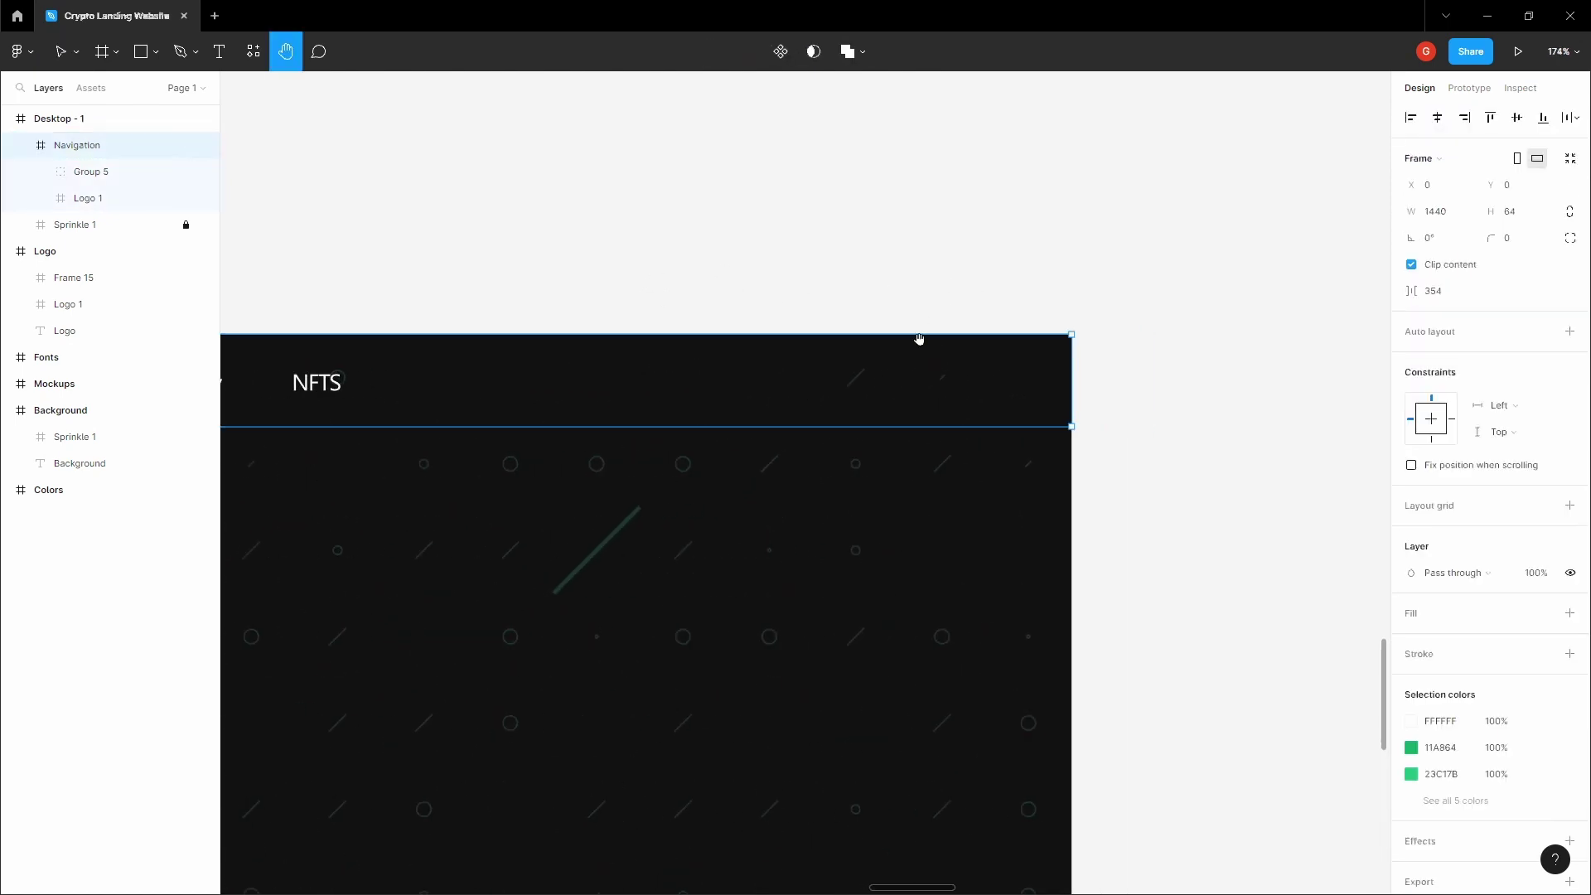
{"action": "key", "text": "v"}
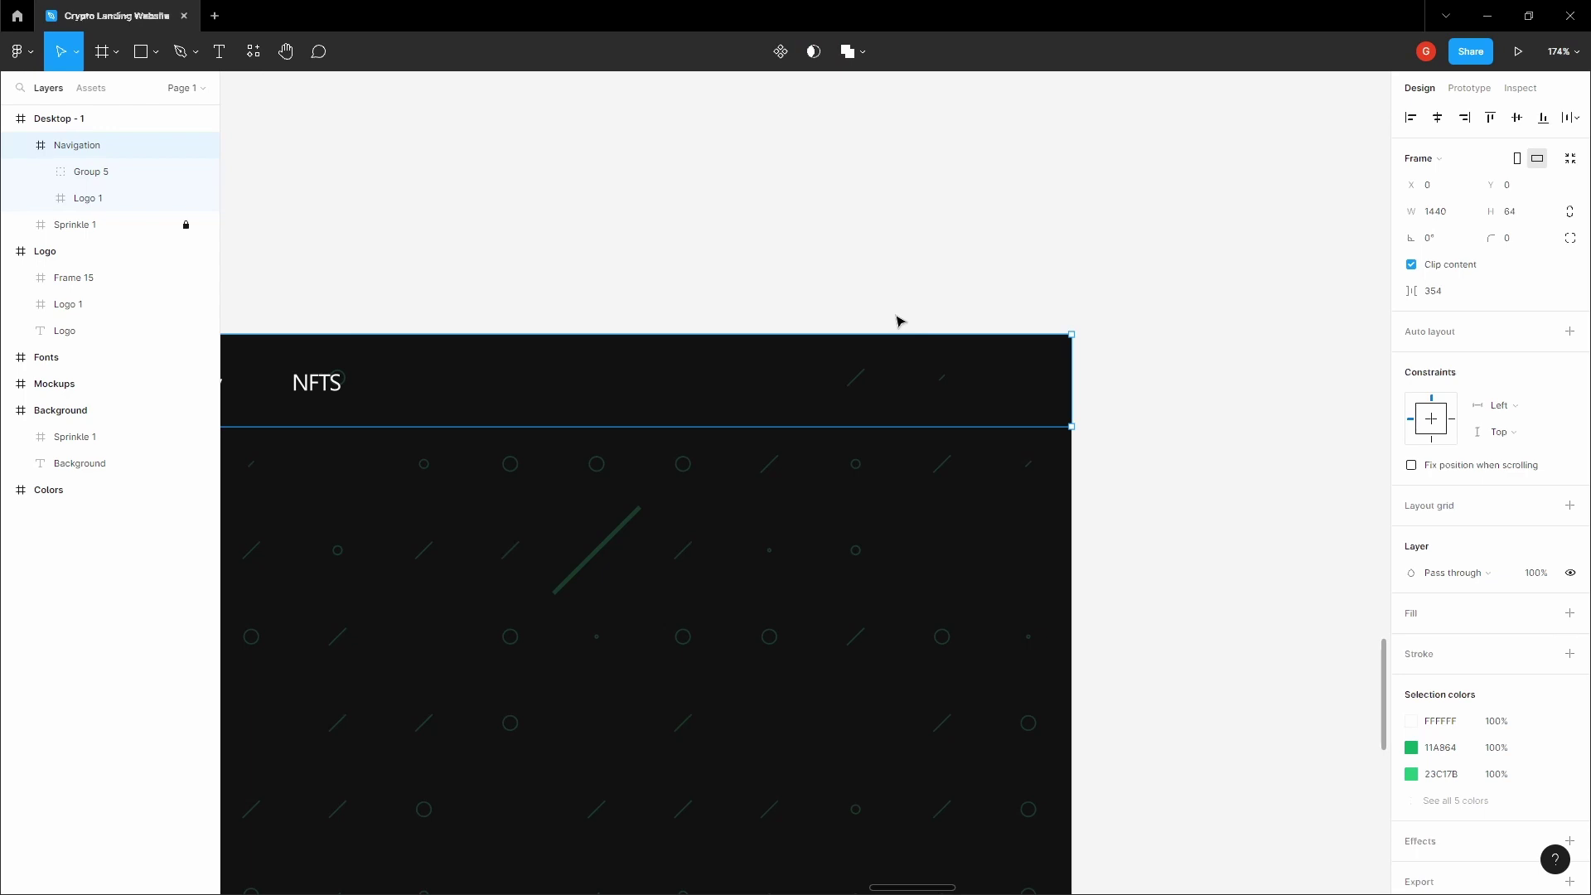
{"action": "key", "text": "ctrl+shift+4"}
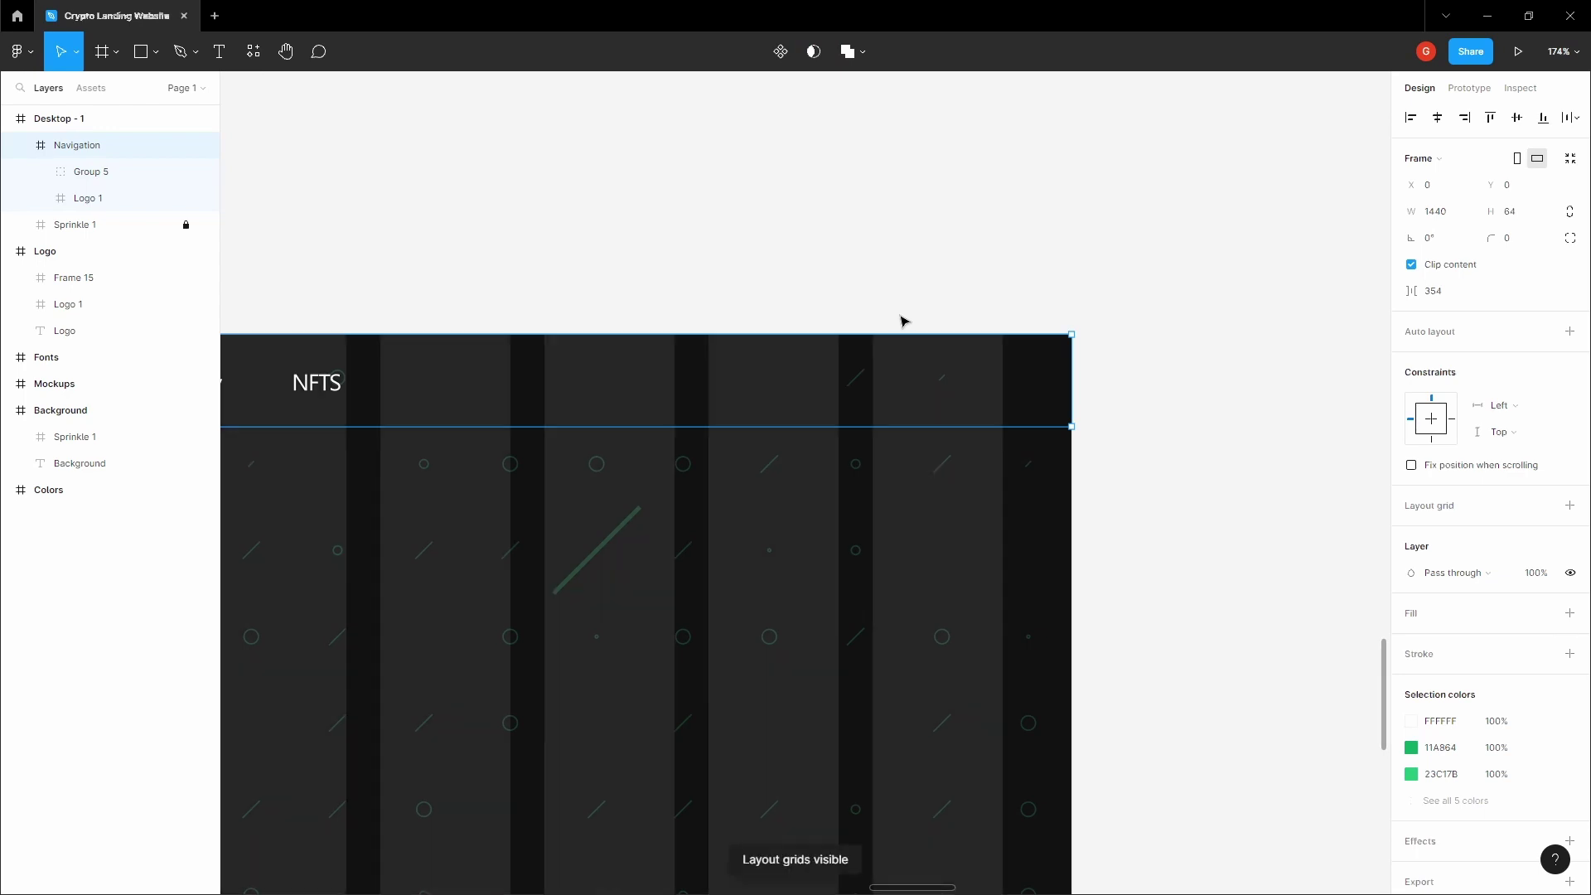
Add the text "Get Started" near the right end of the Navigation frame
{"action": "left_click", "coordinate": [901, 318]}
{"action": "key", "text": "space"}
{"action": "left_click", "coordinate": [910, 356]}
{"action": "scroll", "coordinate": [911, 357], "scroll_direction": "up", "scroll_amount": 2}
{"action": "key", "text": "t"}
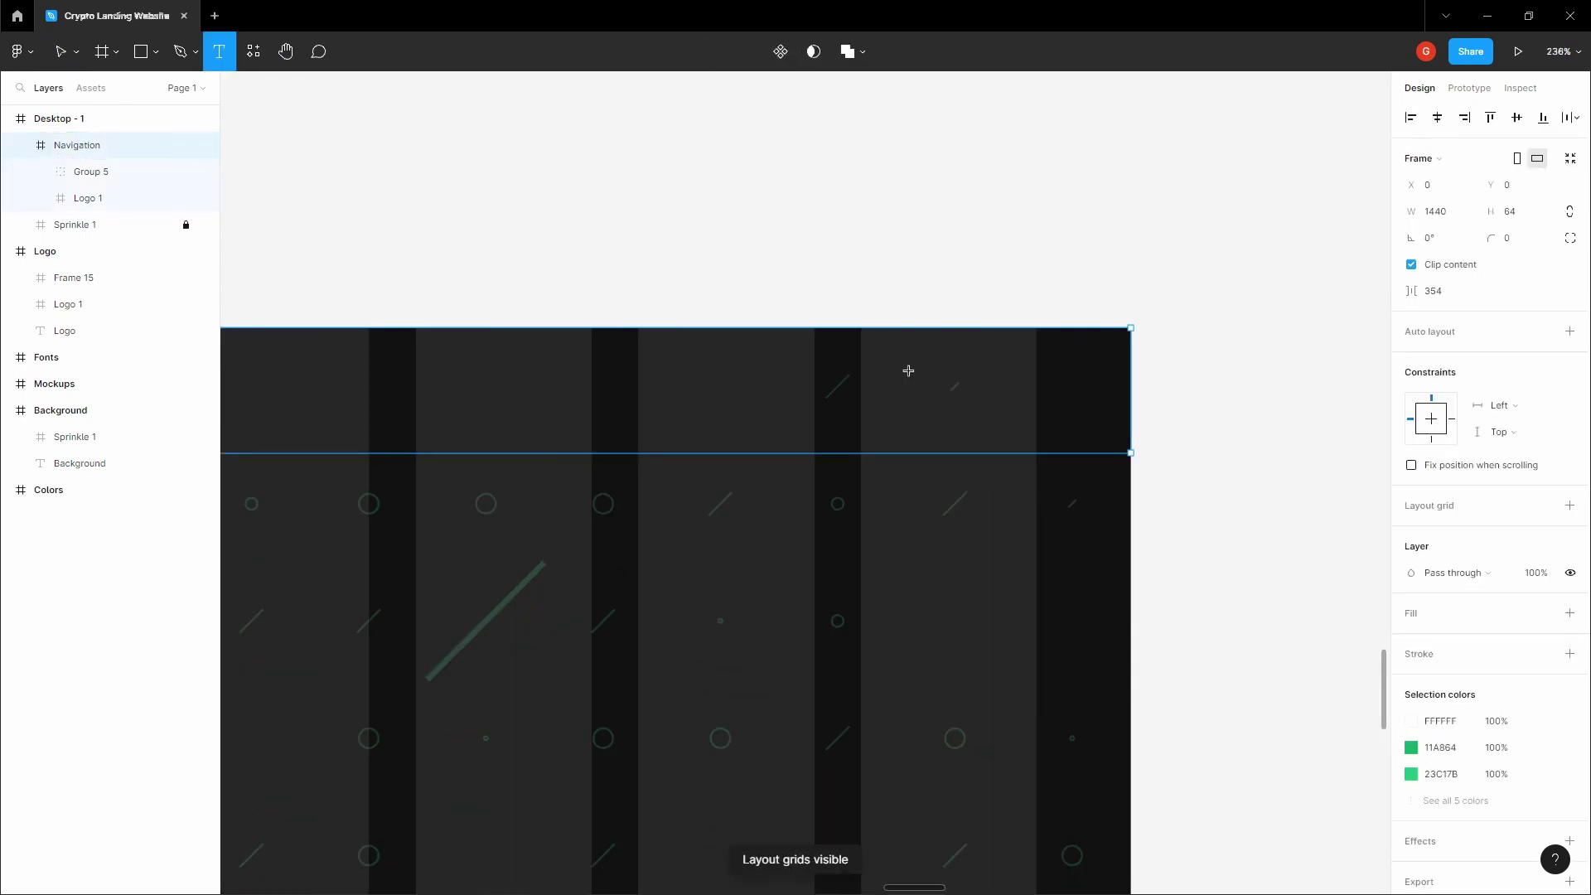
{"action": "scroll", "coordinate": [912, 360], "scroll_direction": "up", "scroll_amount": 3}
{"action": "left_click", "coordinate": [915, 391]}
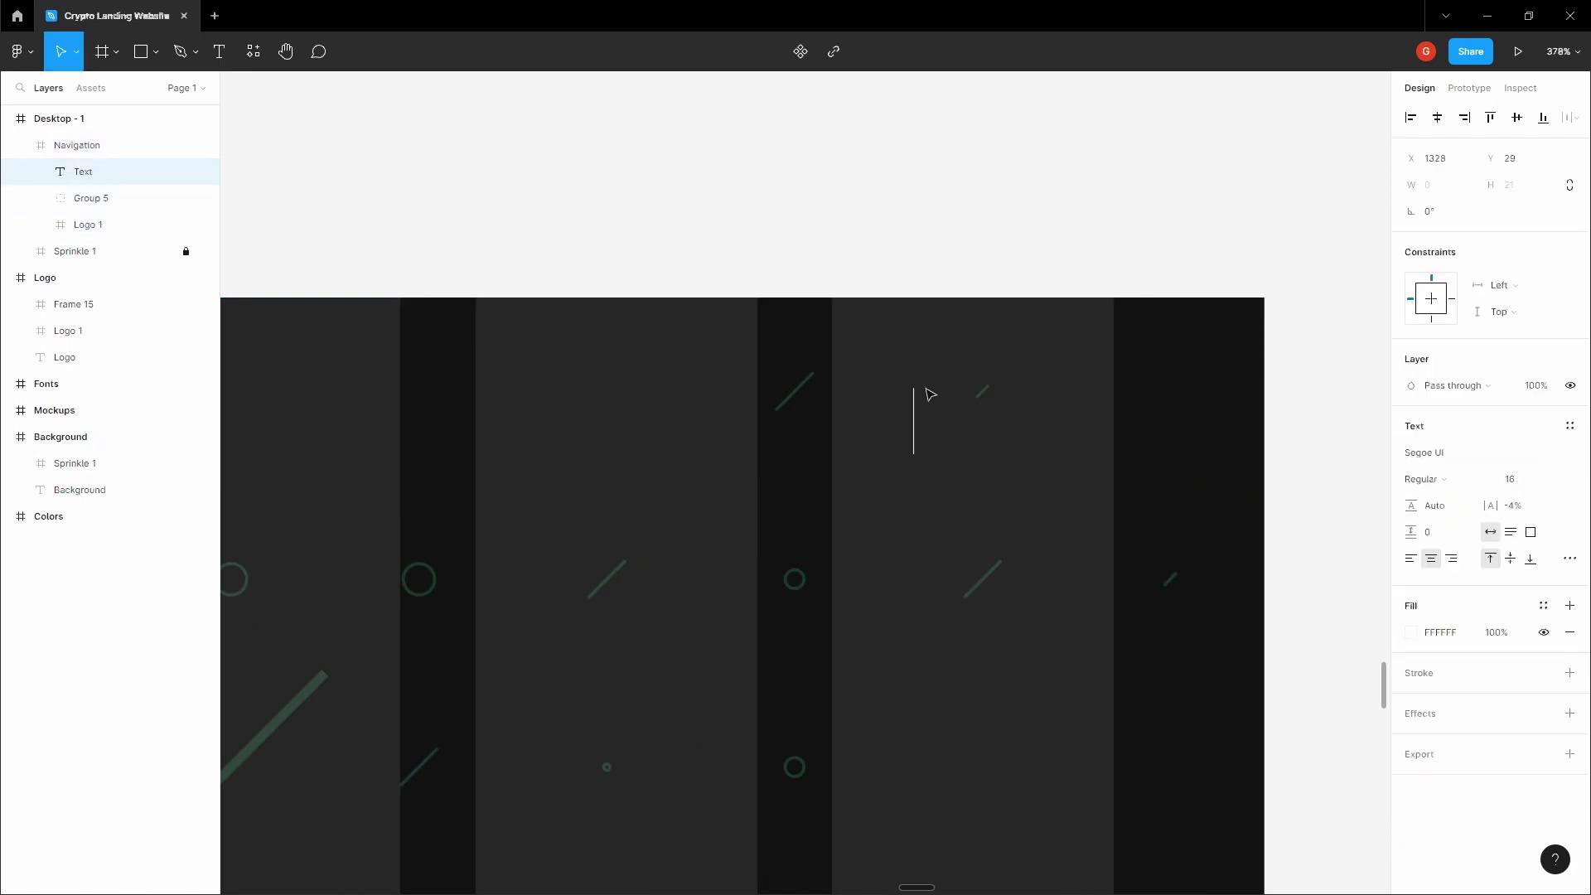
{"action": "type", "text": "Get Started"}
{"action": "key", "text": "Escape"}
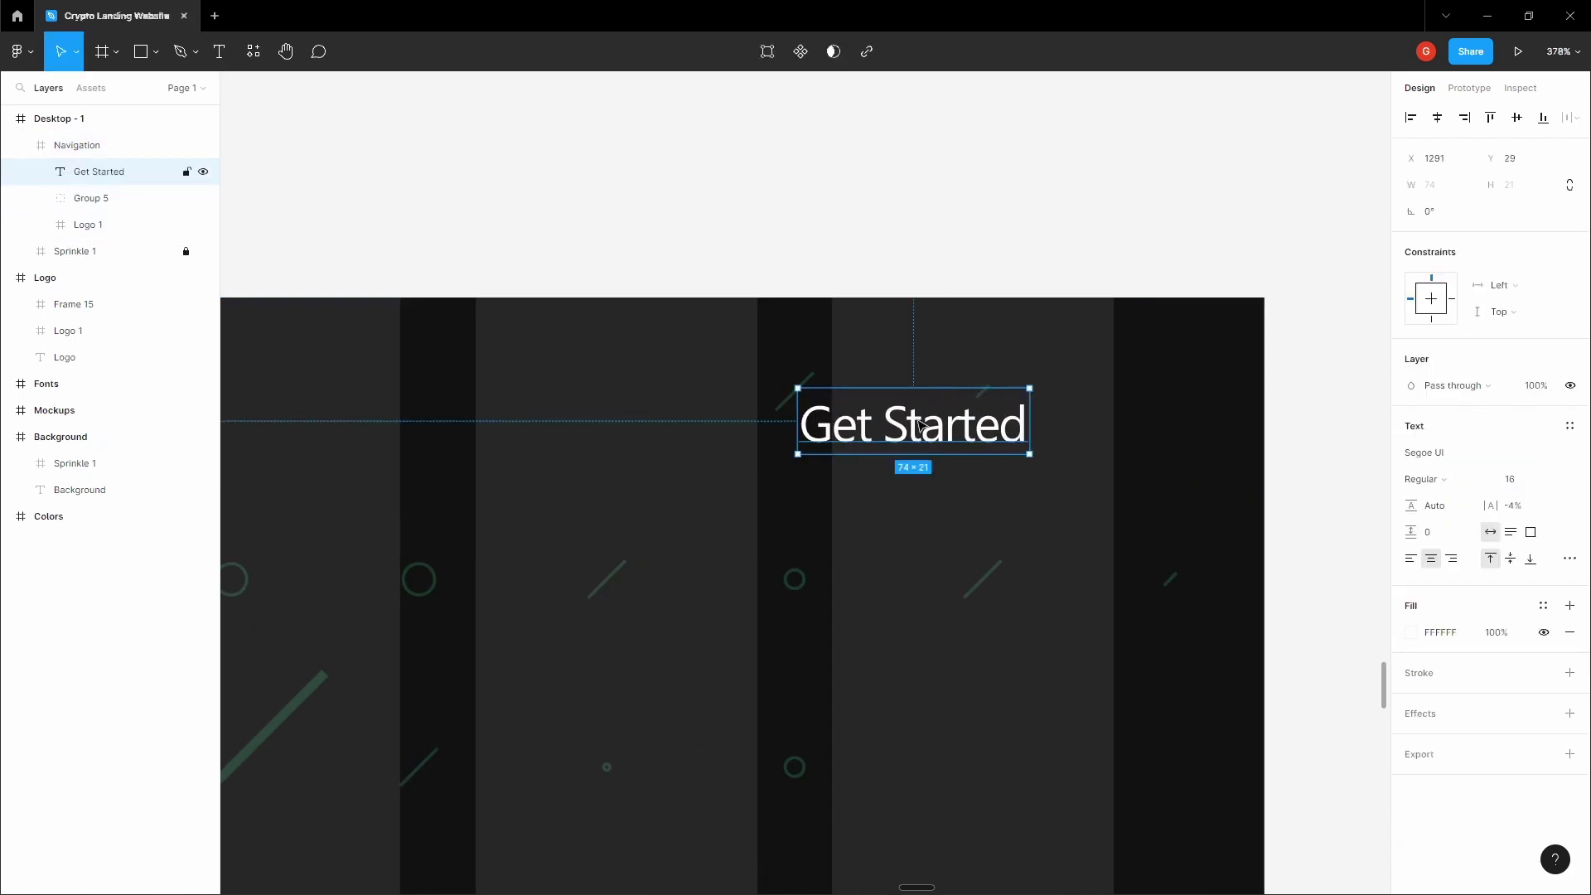
Wrap the Get Started text in an auto layout frame with 16 horizontal and 8 vertical padding, and reposition it in Navigation
{"action": "mouse_move", "coordinate": [920, 424]}
{"action": "left_mouse_down"}
{"action": "mouse_move", "coordinate": [875, 413]}
{"action": "mouse_move", "coordinate": [917, 420]}
{"action": "left_mouse_up"}
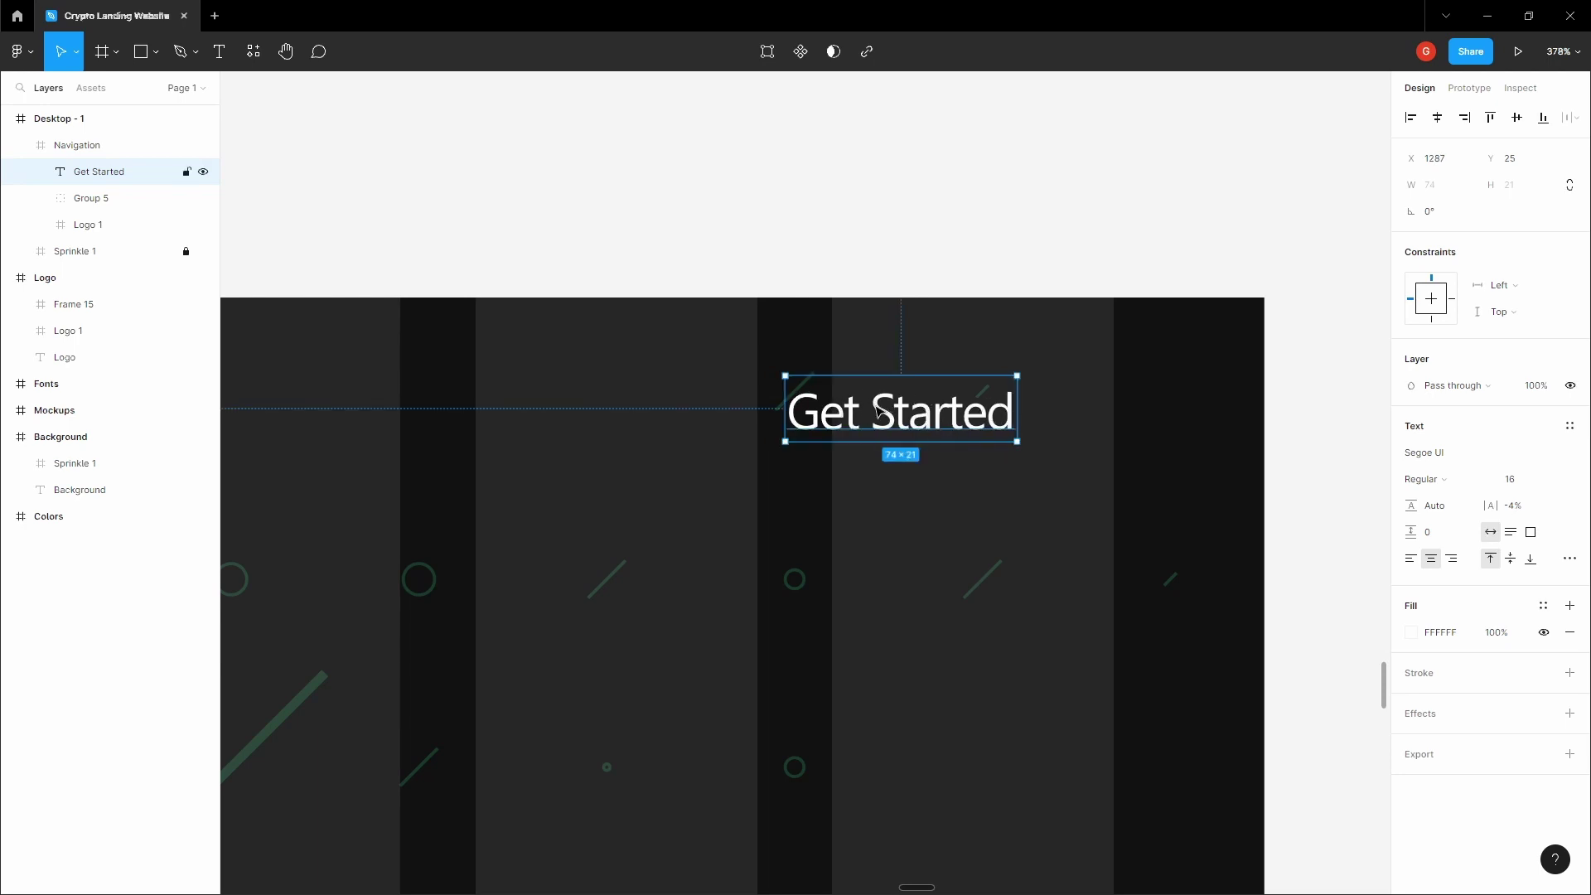
{"action": "key", "text": "shift+a"}
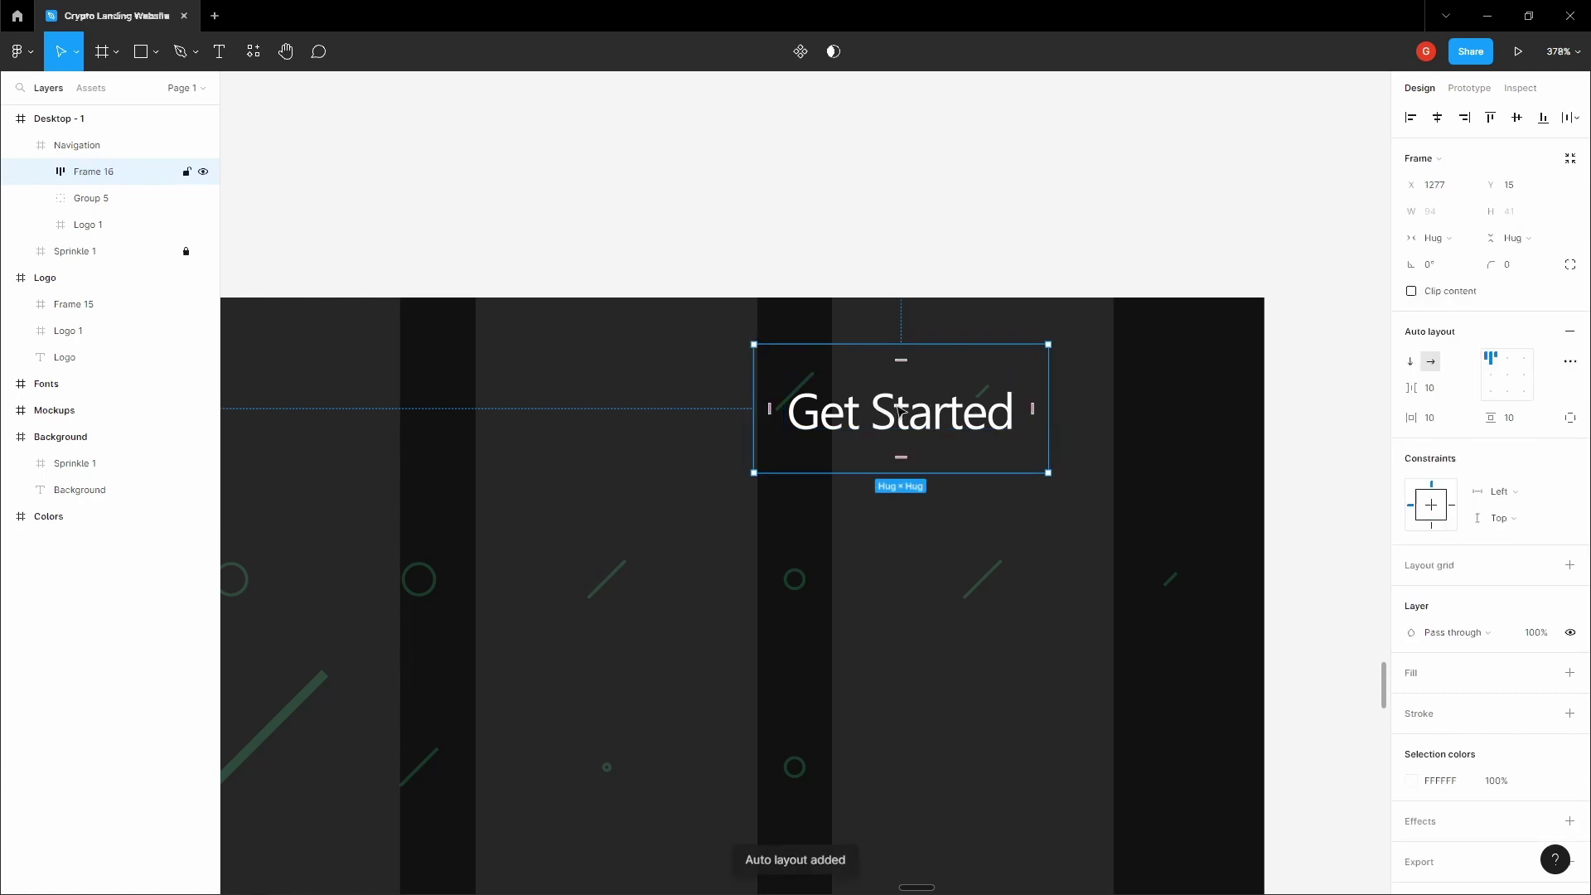
{"action": "left_click_drag", "start_coordinate": [910, 412], "coordinate": [919, 409]}
{"action": "left_click", "coordinate": [1522, 421]}
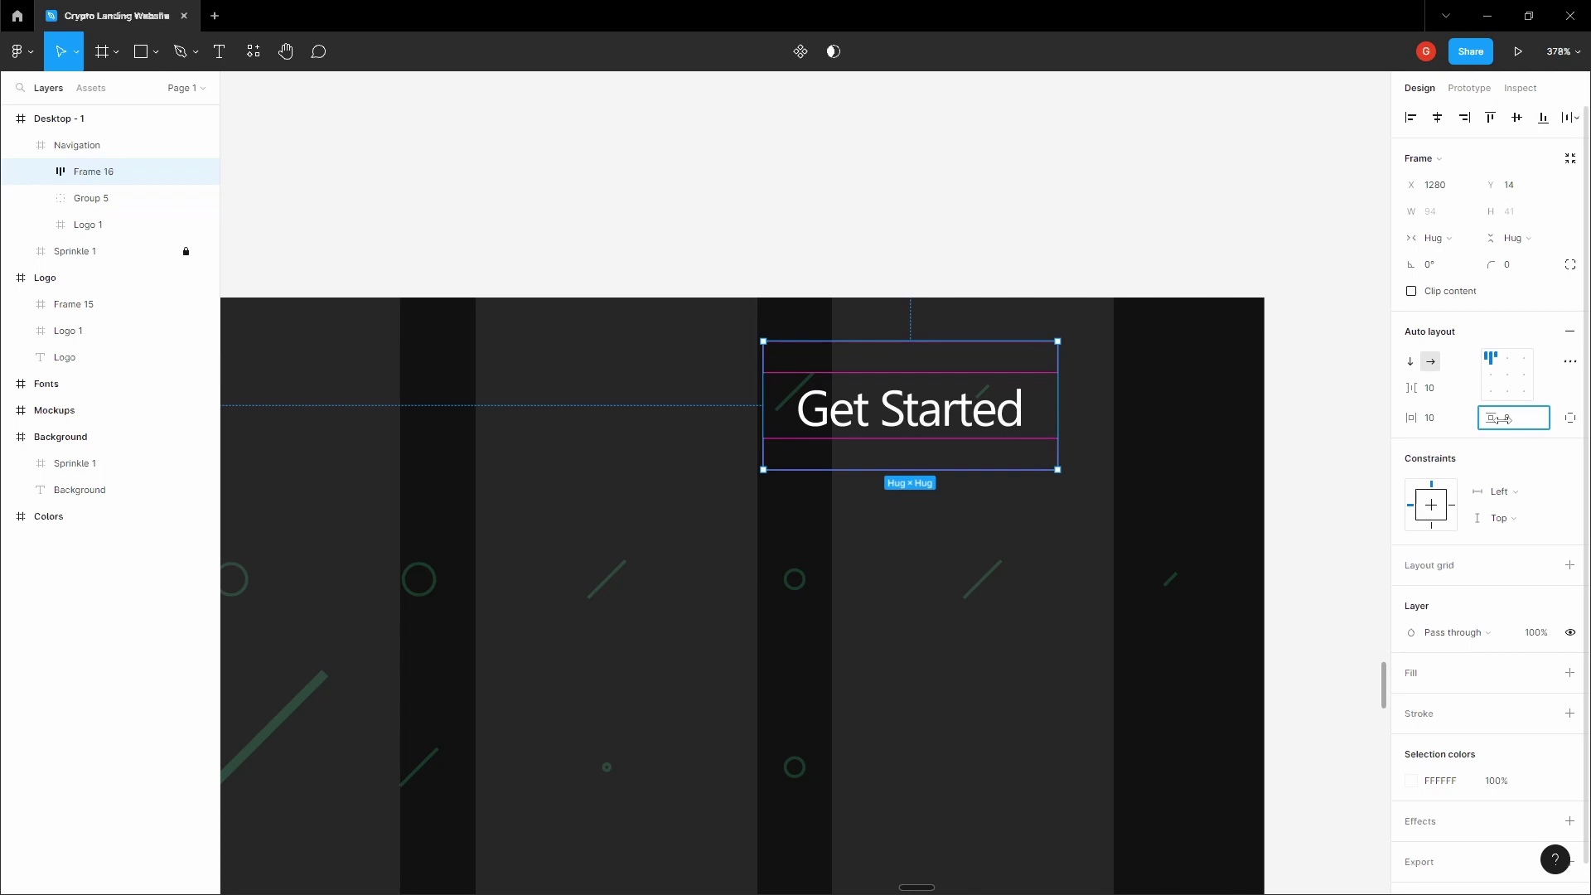
{"action": "left_click", "coordinate": [1455, 421]}
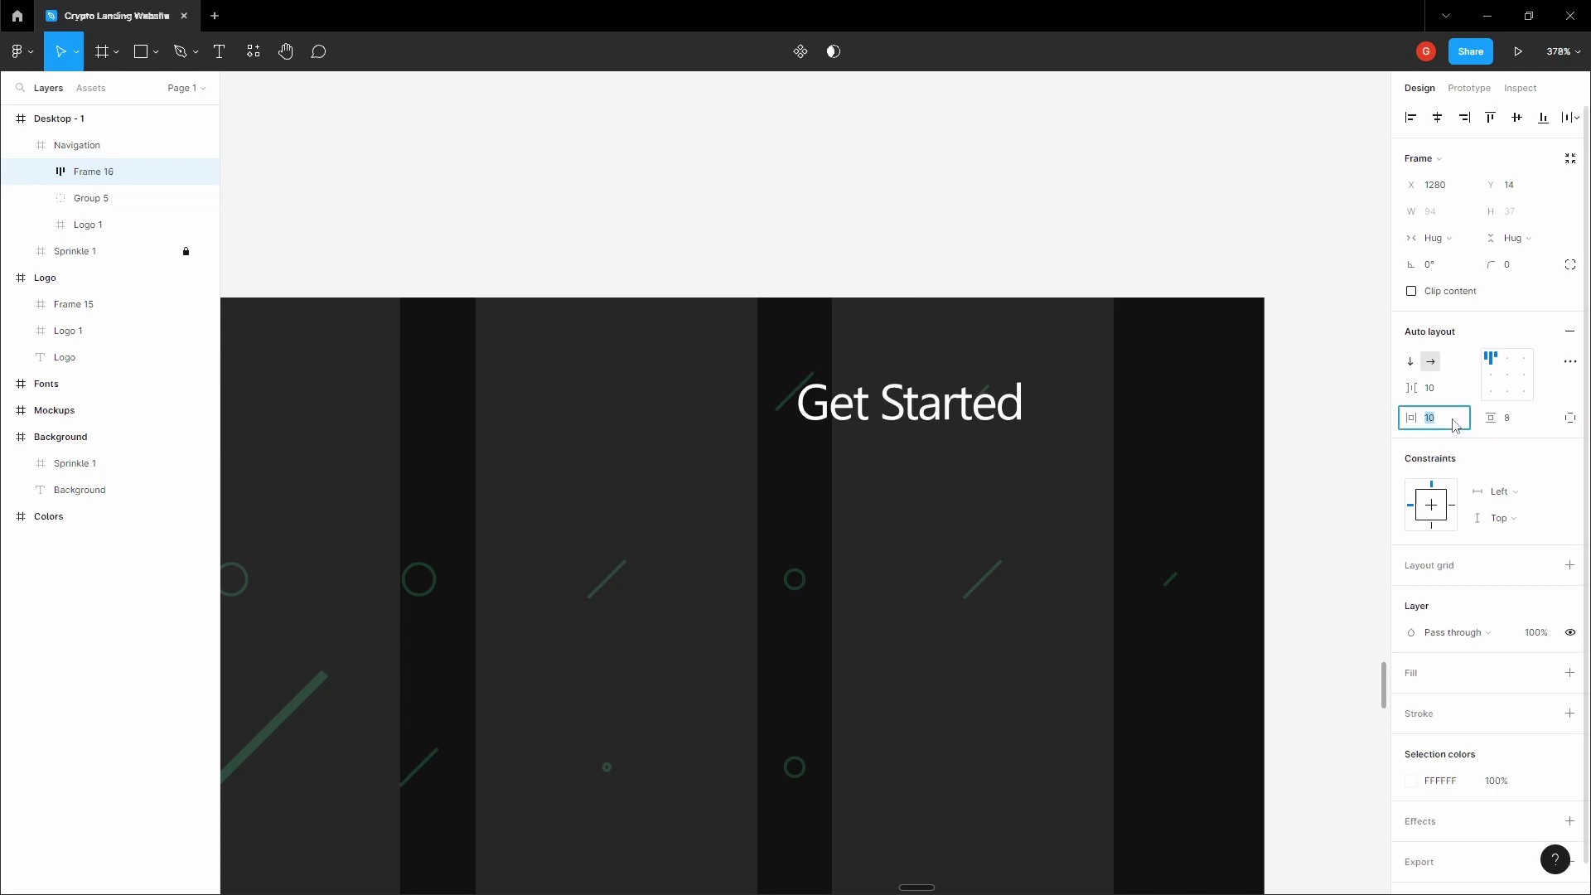
{"action": "type", "text": "16"}
{"action": "key", "text": "Tab"}
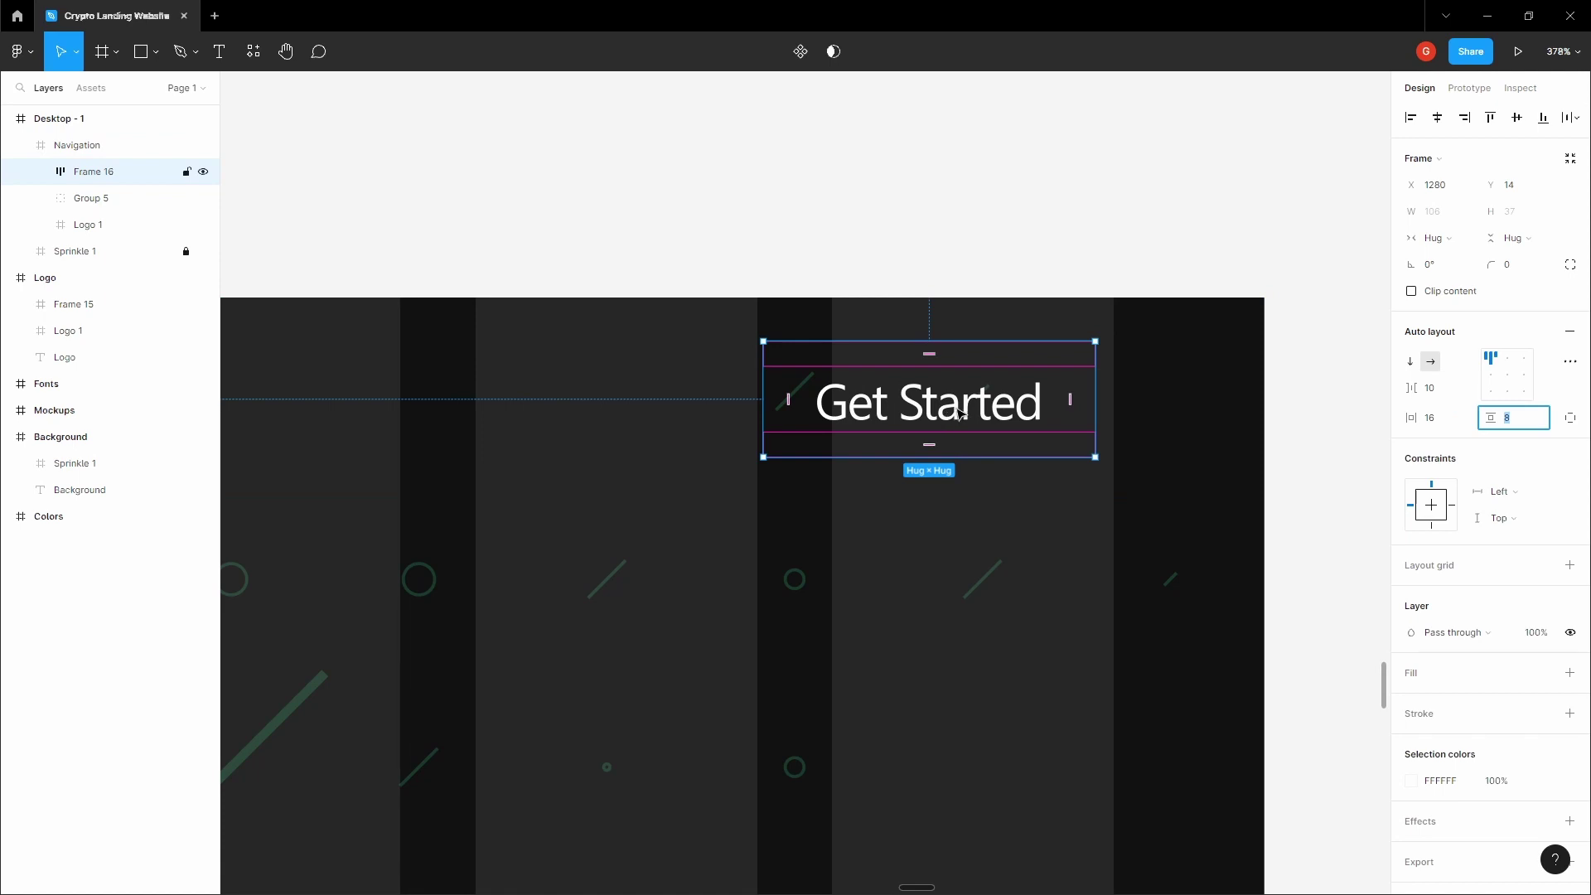
{"action": "mouse_move", "coordinate": [959, 412]}
{"action": "left_mouse_down"}
{"action": "mouse_move", "coordinate": [968, 396]}
{"action": "mouse_move", "coordinate": [937, 403]}
{"action": "left_mouse_up"}
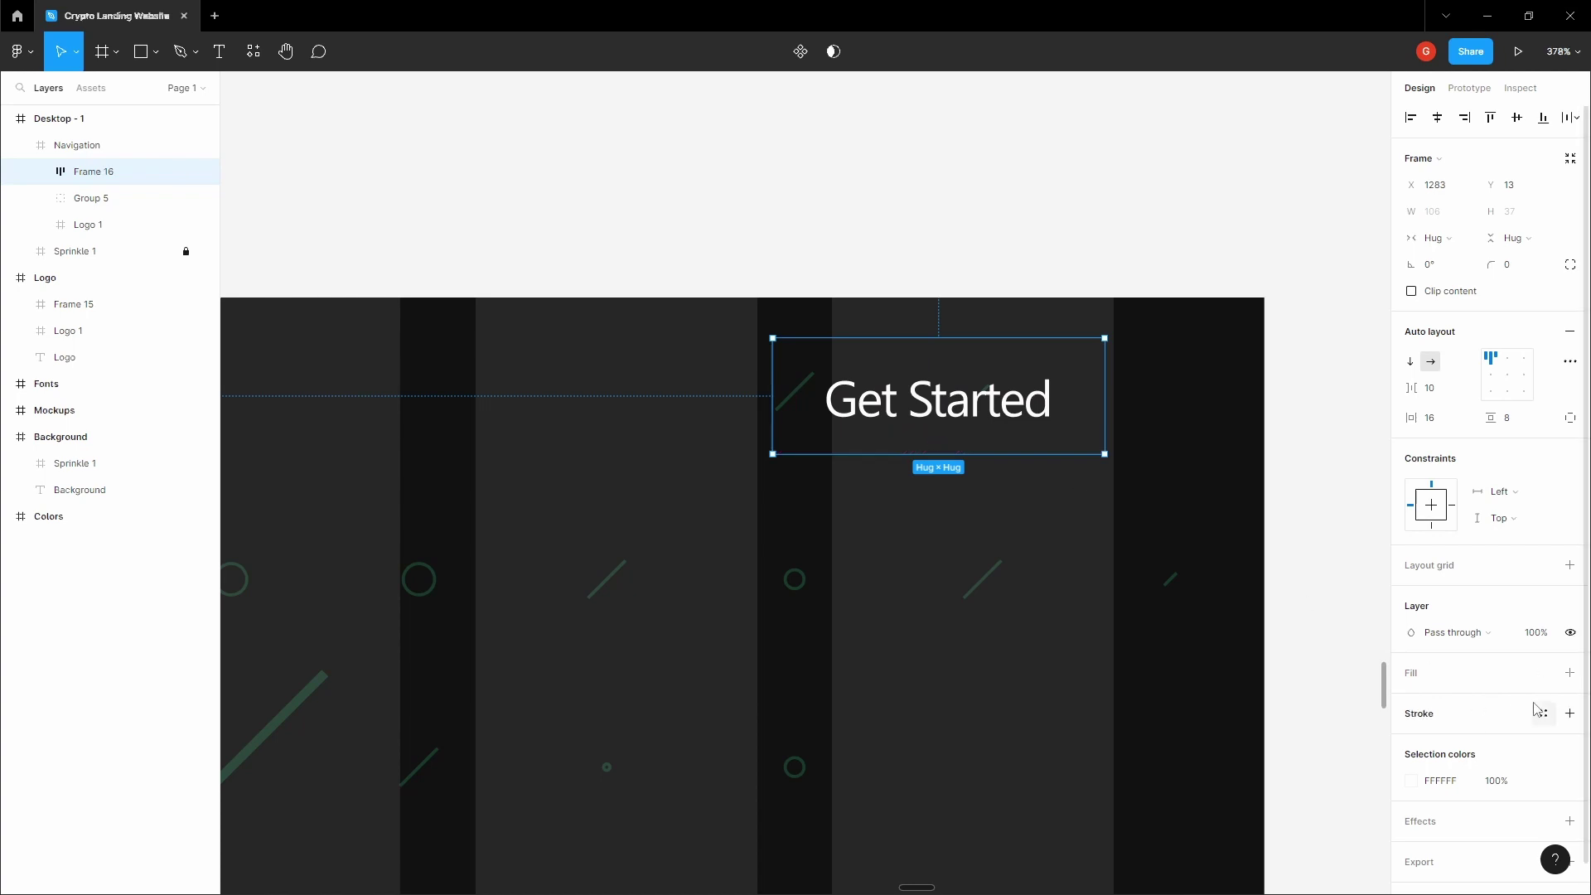
Set the fill colour of the Get Started text to 121212
{"action": "double_click", "coordinate": [935, 408]}
{"action": "left_click", "coordinate": [1459, 555]}
{"action": "type", "text": "12"}
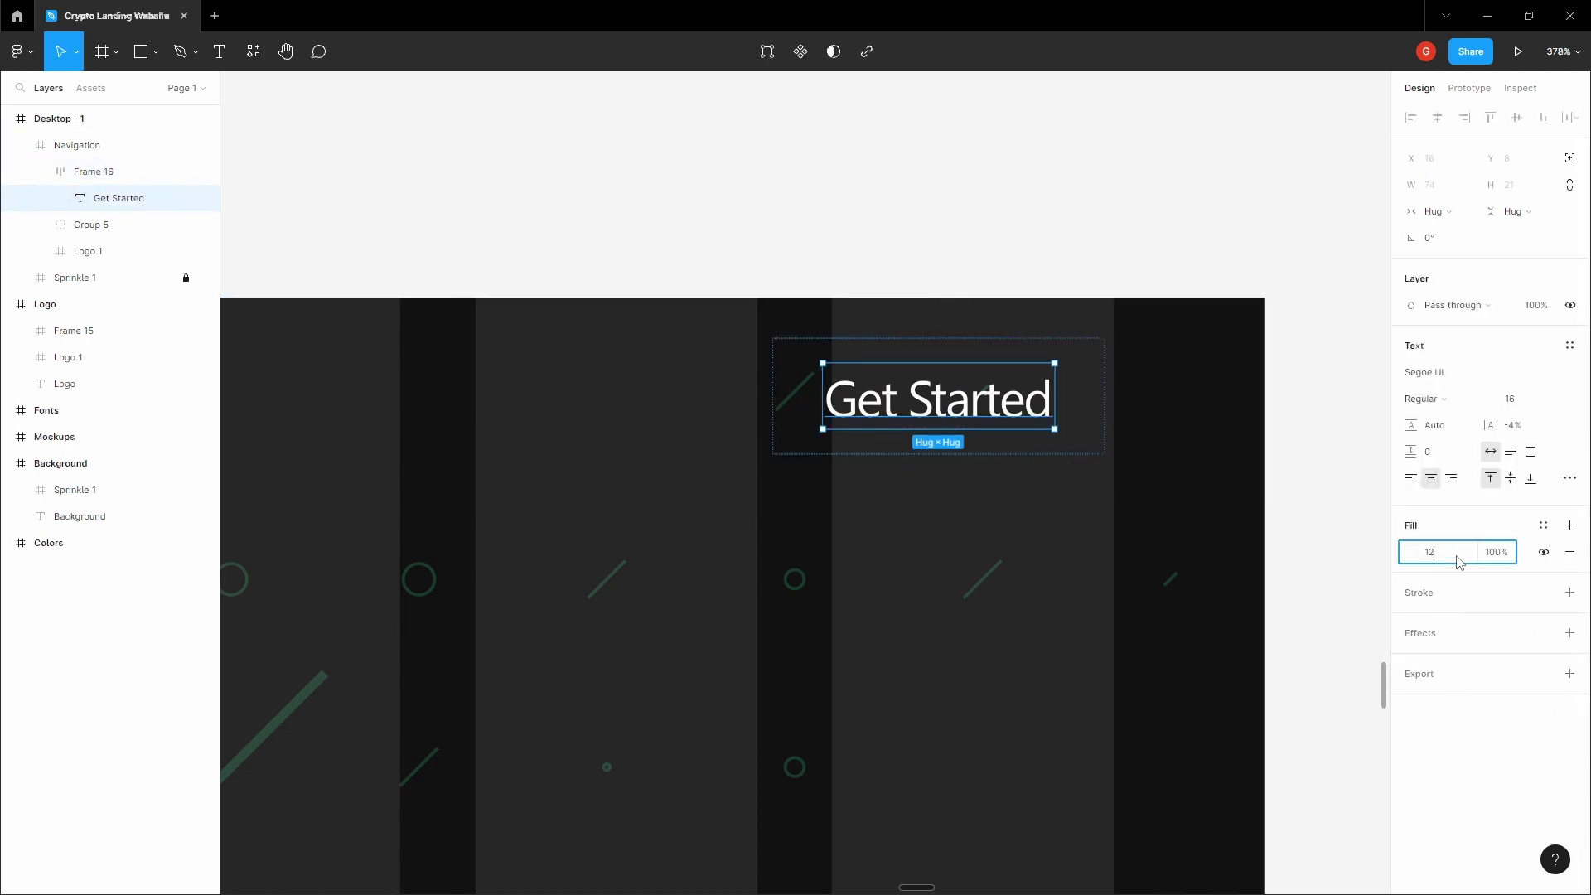
{"action": "type", "text": "1212"}
{"action": "key", "text": "Return"}
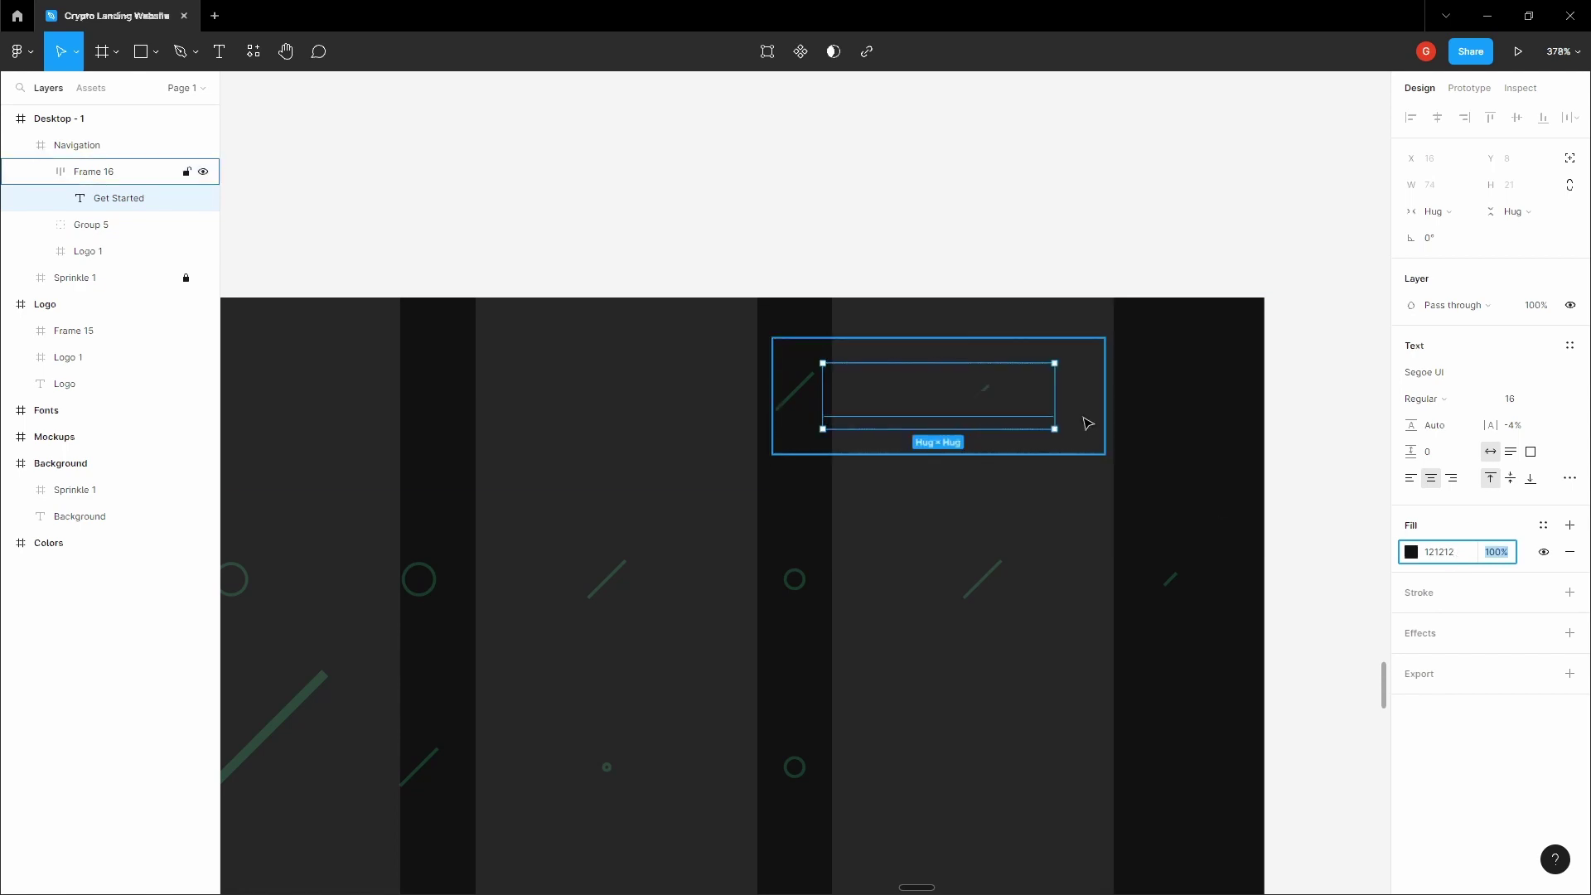
{"action": "key", "text": "Escape"}
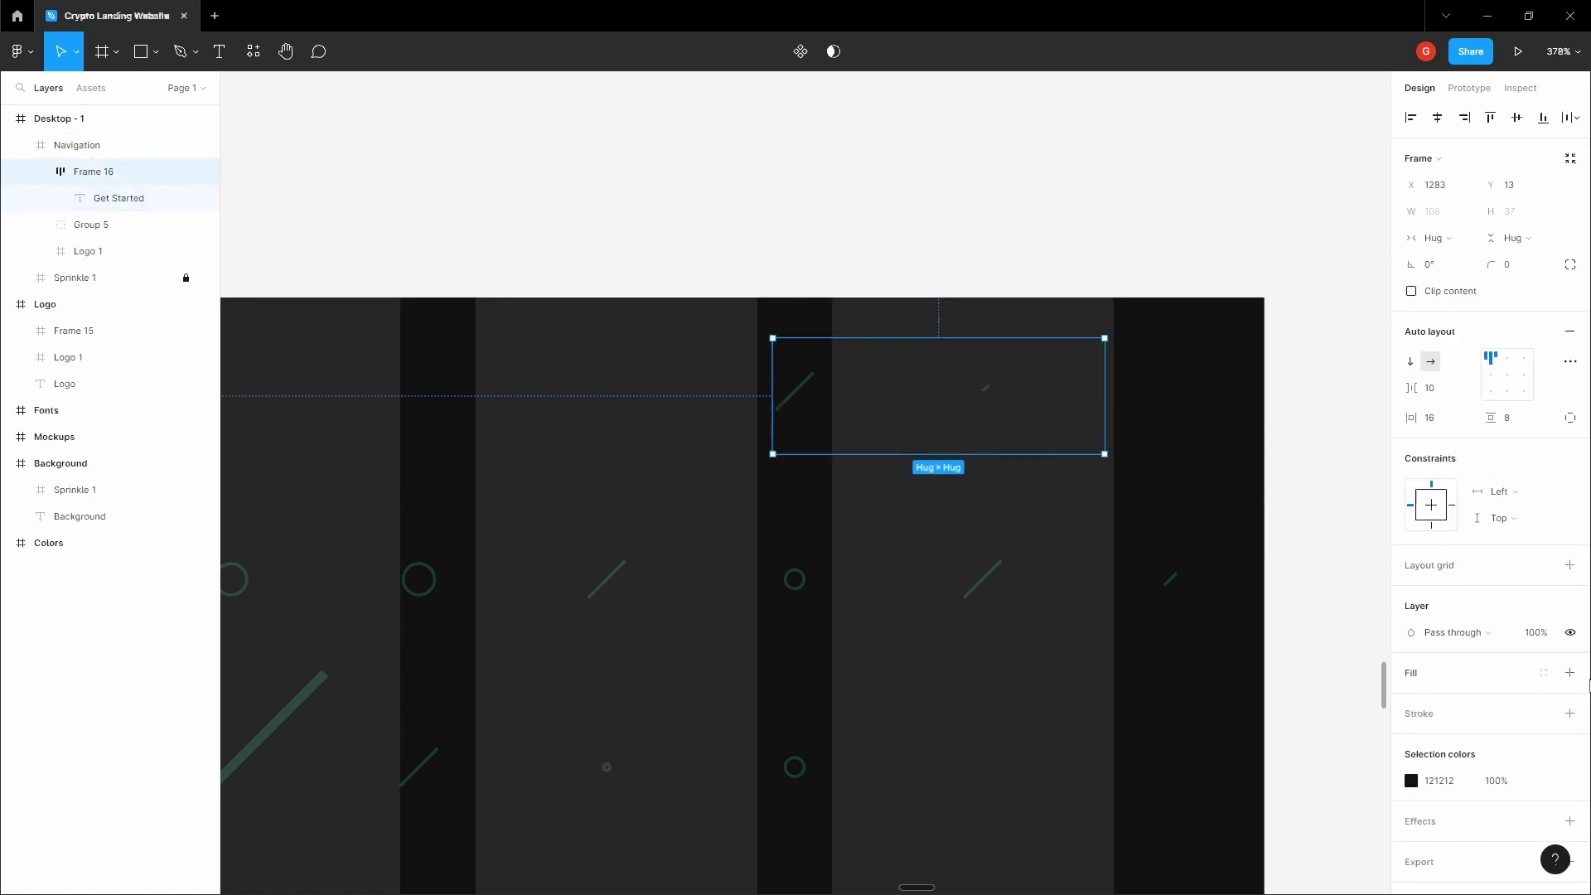
Give the Get Started frame a white FFFFFF fill and a corner radius of 4
{"action": "left_click", "coordinate": [1570, 673]}
{"action": "left_click", "coordinate": [1519, 267]}
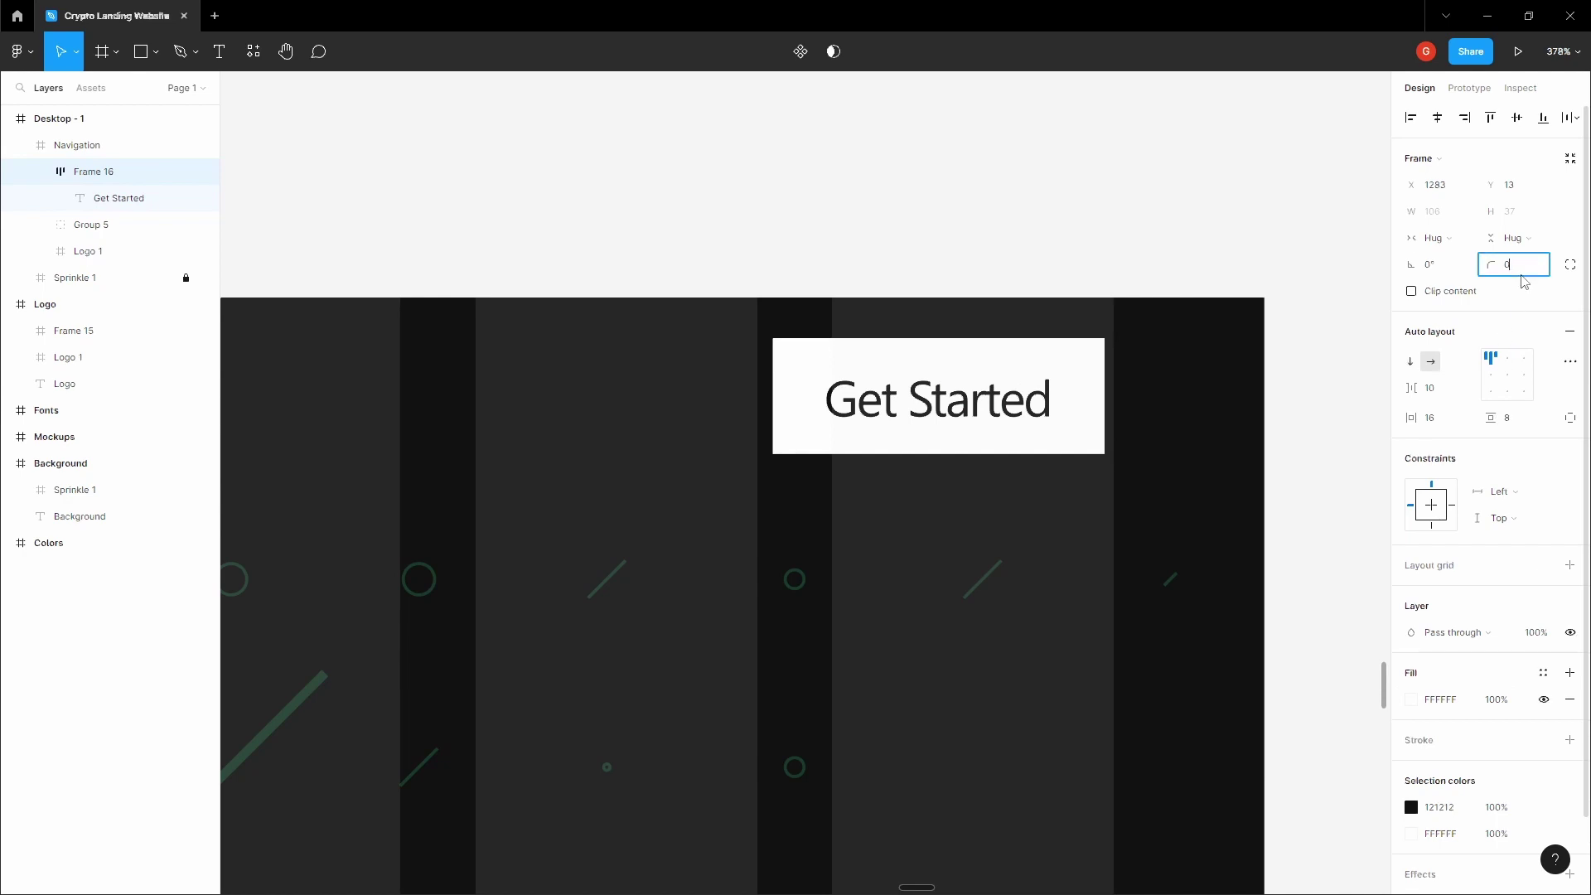
{"action": "type", "text": "4"}
{"action": "left_click", "coordinate": [1090, 214]}
{"action": "key", "text": "space"}
Move the Get Started button 3 px right so its right edge meets the edge of the last grid column
{"action": "double_click", "coordinate": [993, 383]}
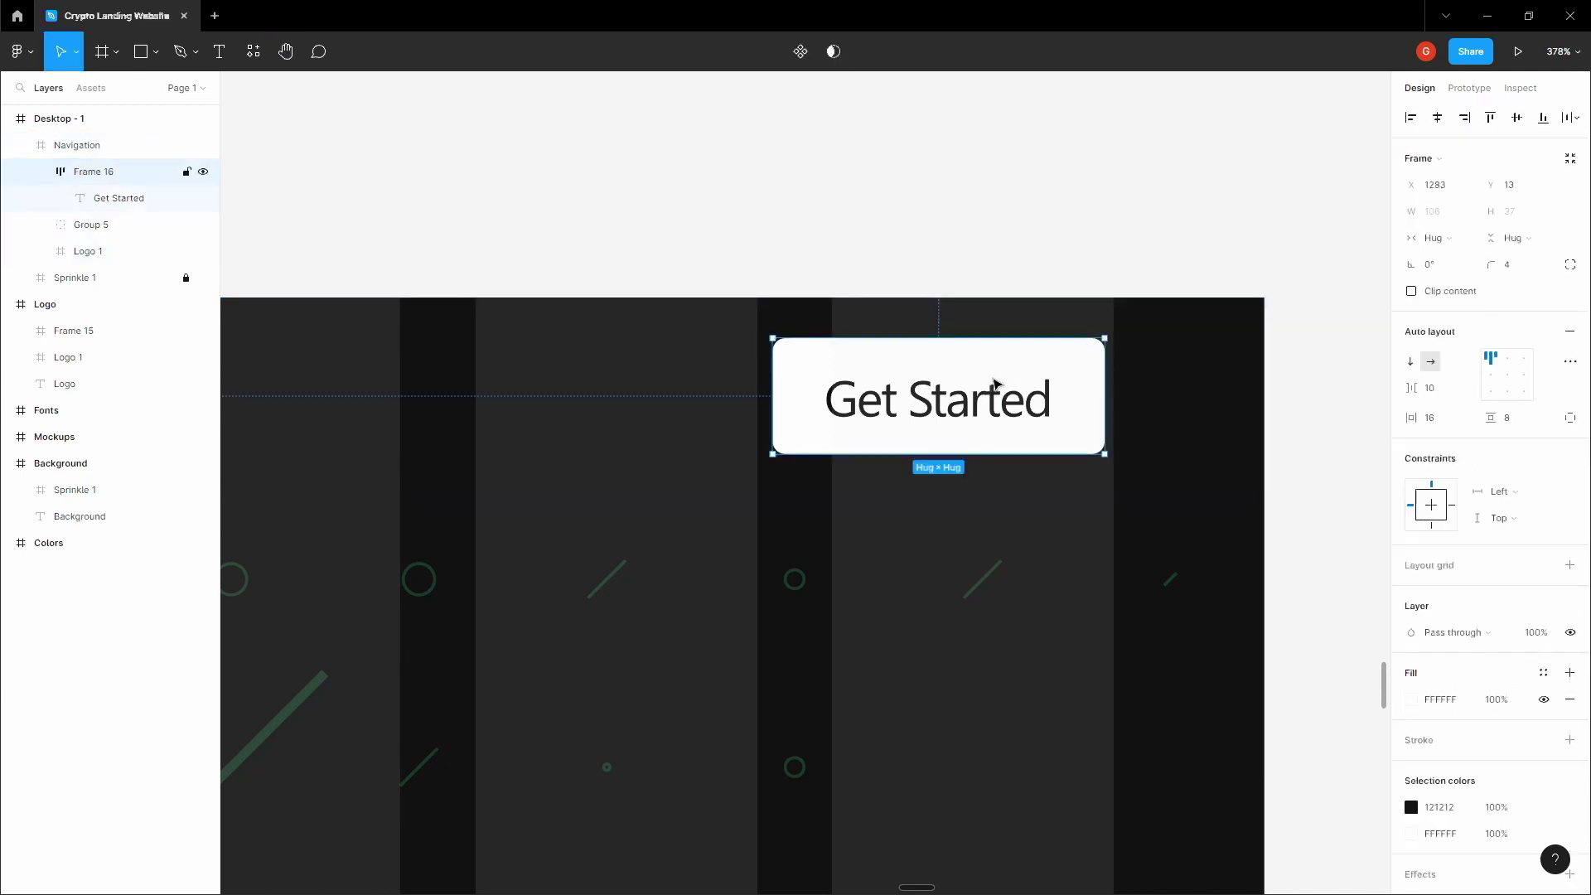
{"action": "key", "text": "alt"}
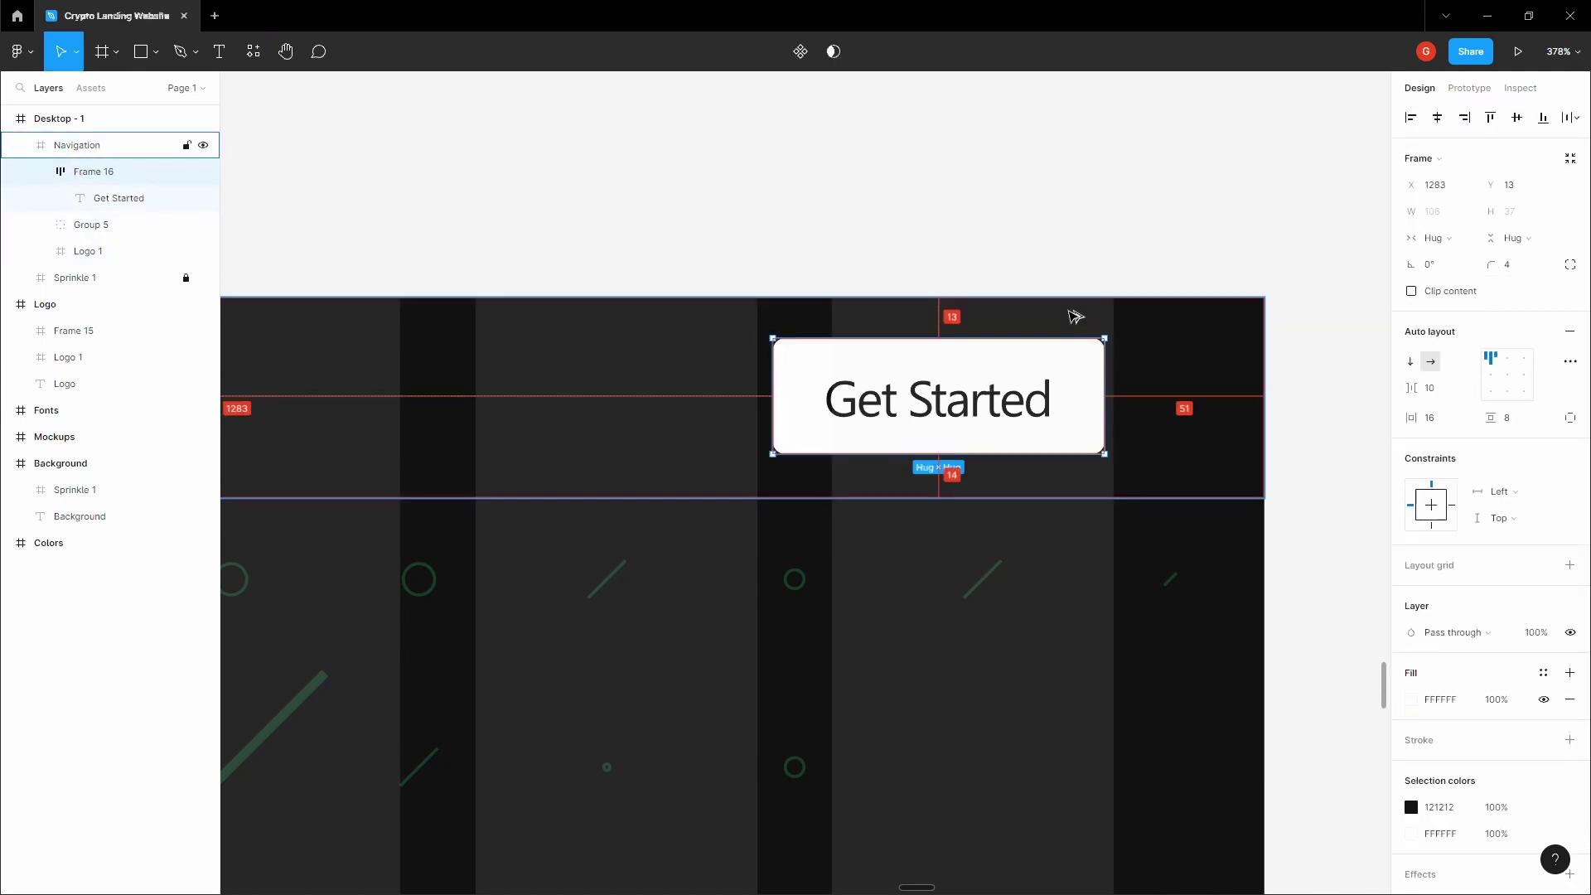
{"action": "scroll", "coordinate": [1073, 366], "scroll_direction": "up", "scroll_amount": 2}
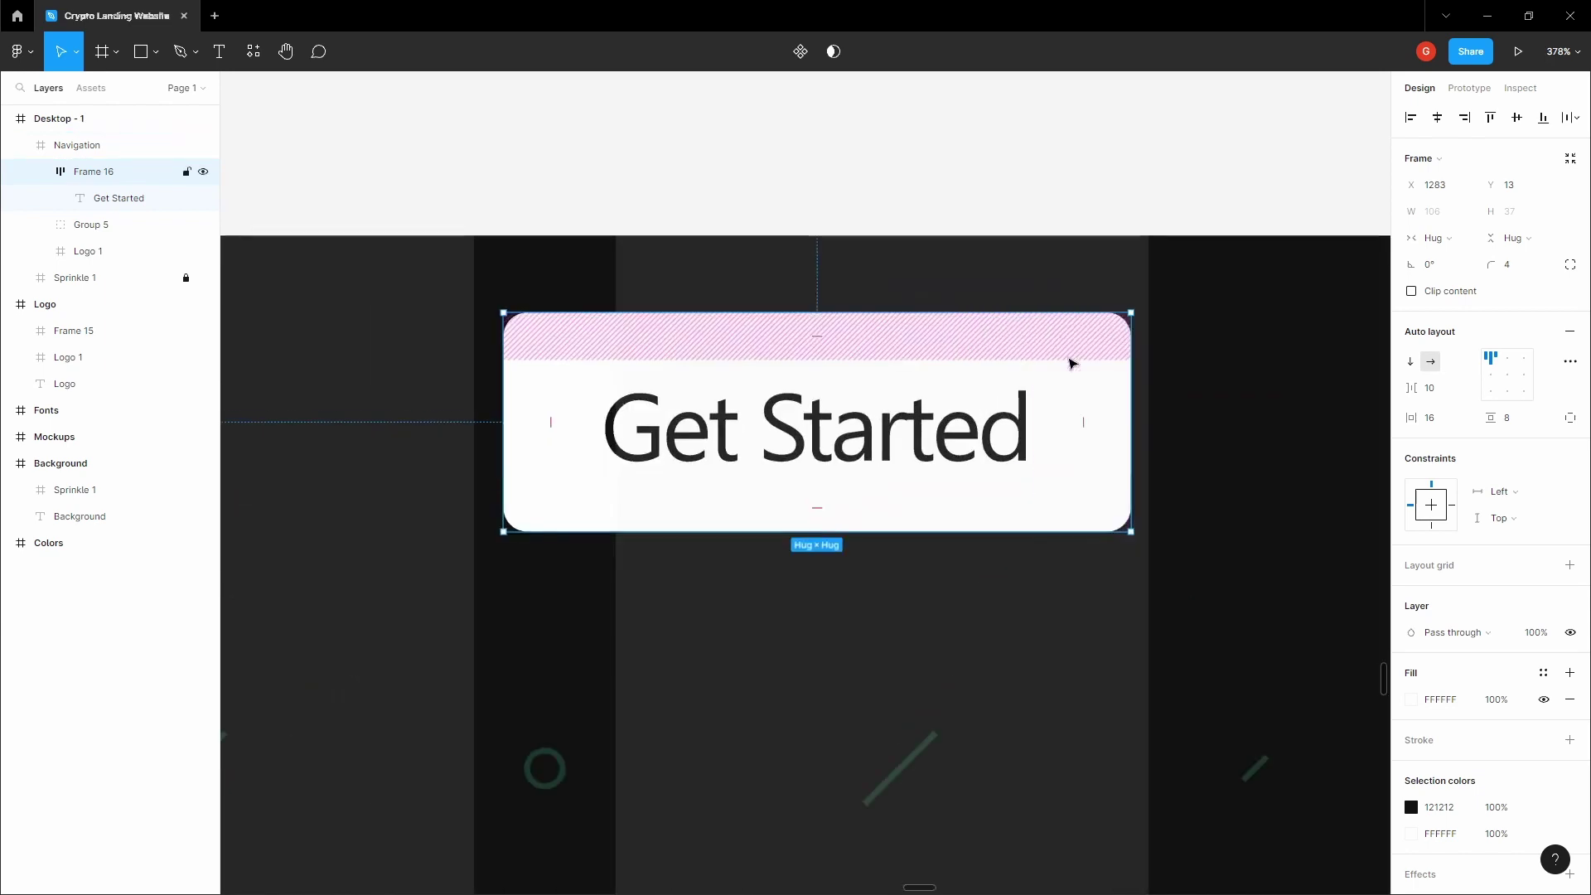
{"action": "key", "text": "Right"}
{"action": "key", "text": "Right"}
{"action": "key", "text": "Right"}
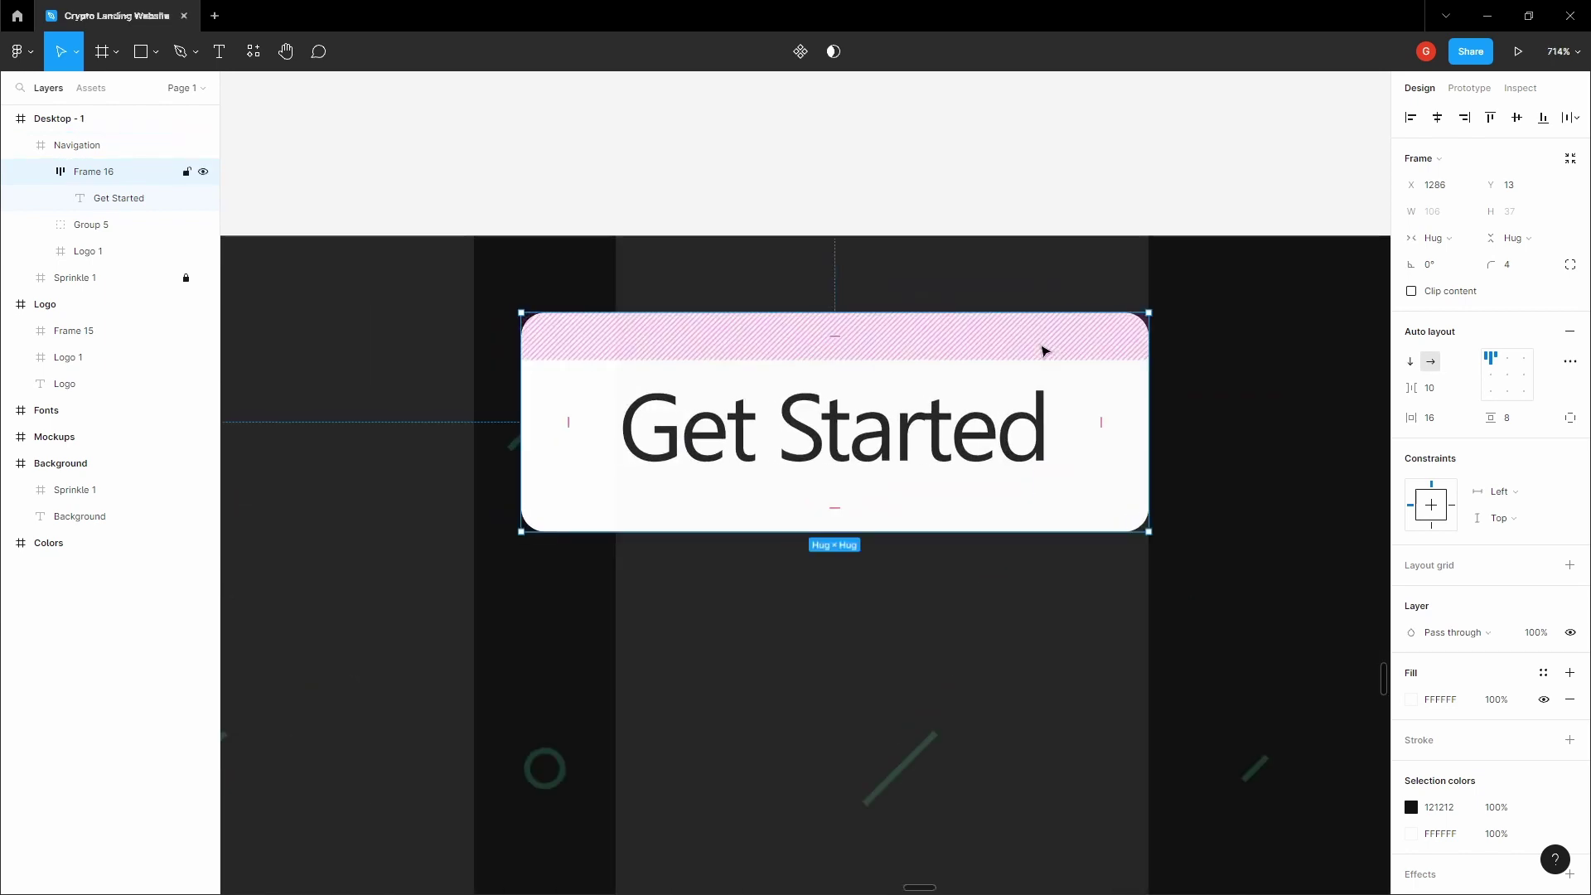
{"action": "scroll", "coordinate": [1046, 350], "scroll_direction": "down", "scroll_amount": 4}
{"action": "left_click", "coordinate": [874, 263]}
Duplicate the Get Started button and place the copy to its left, at X 1166 and Y 13
{"action": "key", "text": "space"}
{"action": "scroll", "coordinate": [1066, 291], "scroll_direction": "down", "scroll_amount": 3}
{"action": "left_click_drag", "start_coordinate": [887, 262], "coordinate": [988, 242]}
{"action": "scroll", "coordinate": [1092, 280], "scroll_direction": "up", "scroll_amount": 2}
{"action": "scroll", "coordinate": [1052, 304], "scroll_direction": "up", "scroll_amount": 4}
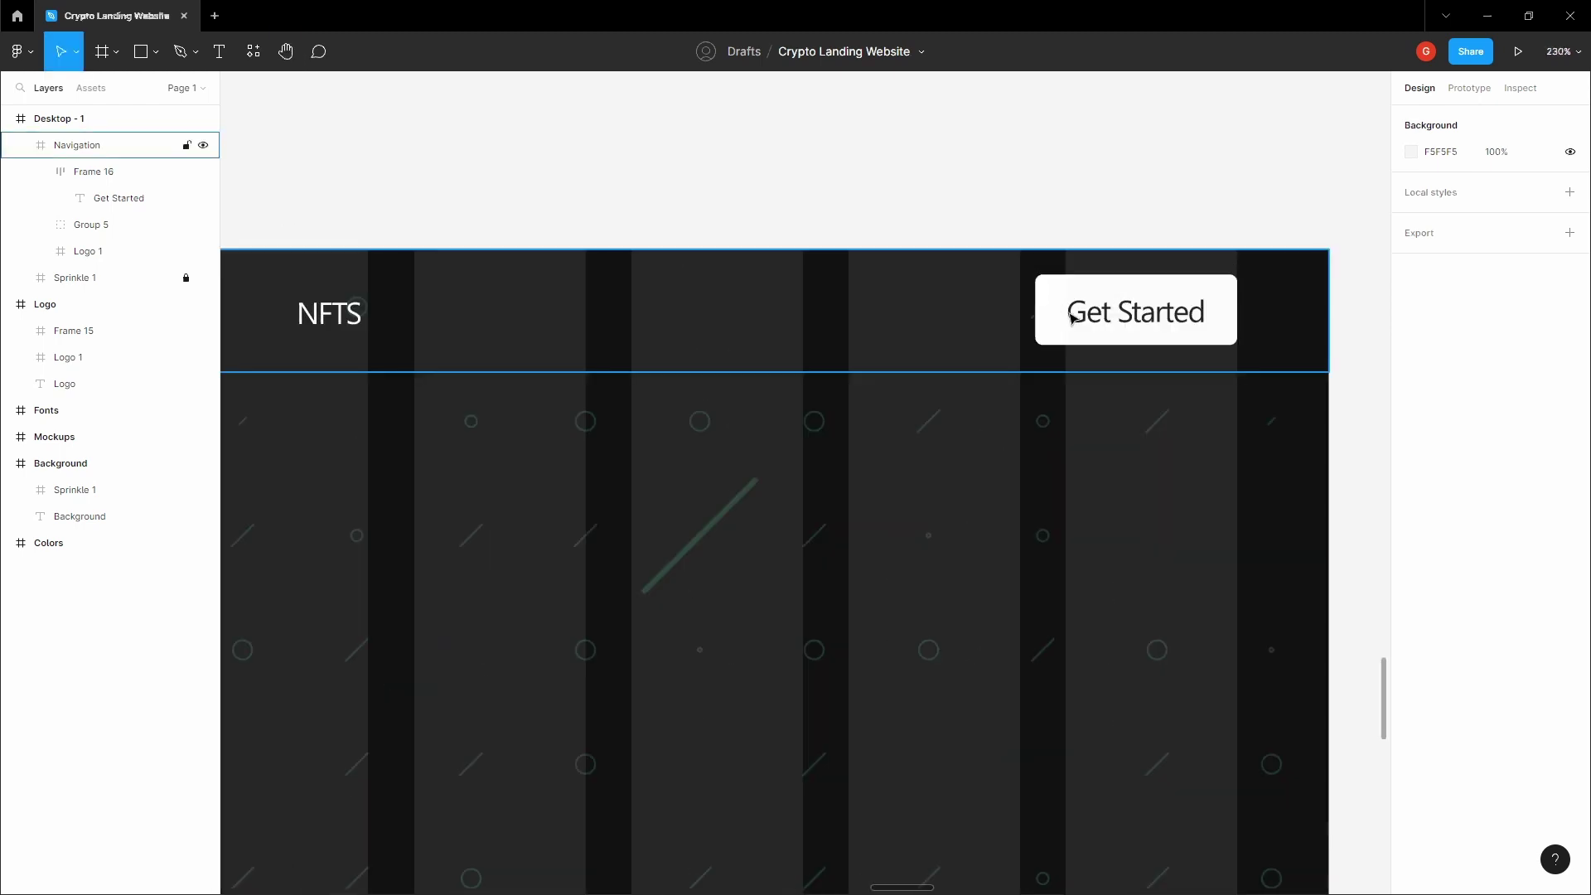
{"action": "double_click", "coordinate": [1072, 314]}
{"action": "left_click_drag", "start_coordinate": [1150, 312], "coordinate": [930, 317]}
Change the text of the duplicated button to "Sign in"
{"action": "double_click", "coordinate": [929, 315]}
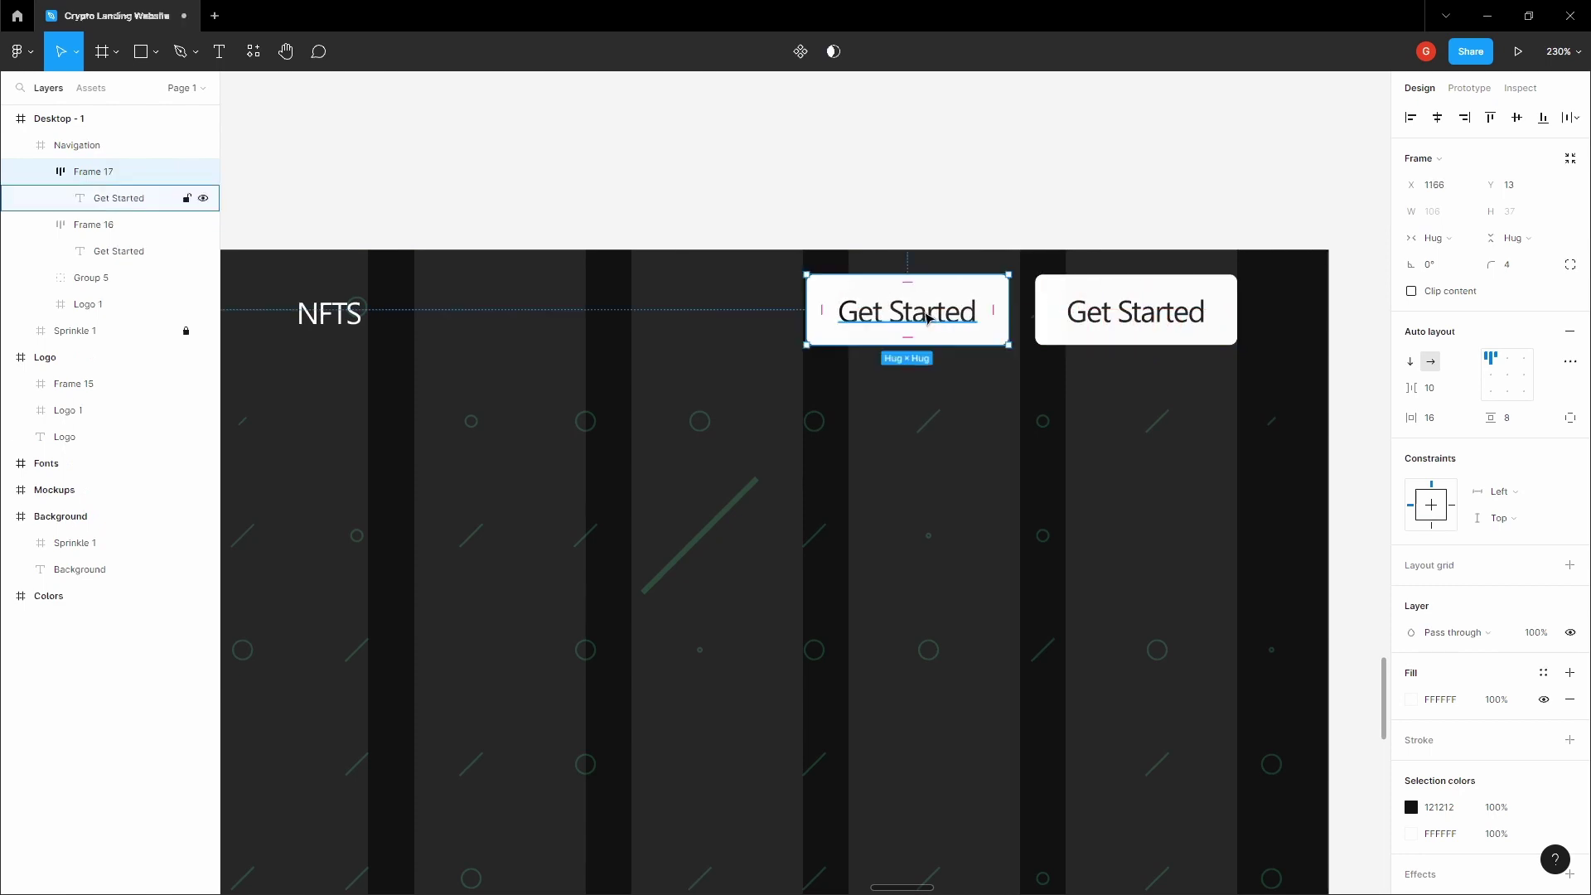
{"action": "double_click", "coordinate": [926, 315]}
{"action": "type", "text": "Sign ig"}
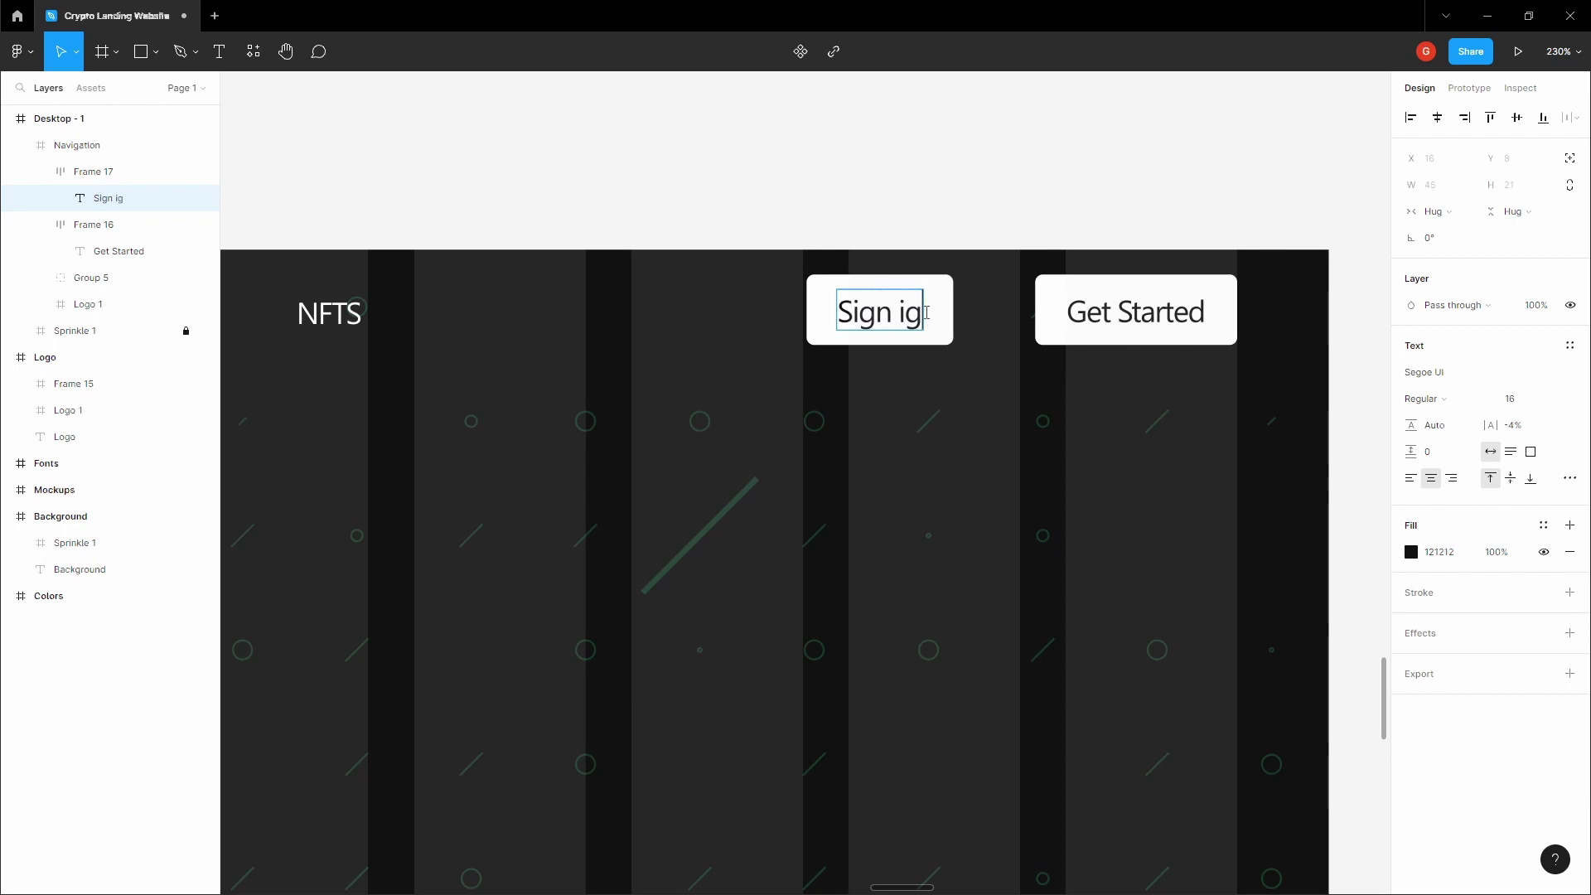
{"action": "key", "text": "BackSpace"}
{"action": "type", "text": "n in"}
{"action": "key", "text": "Escape"}
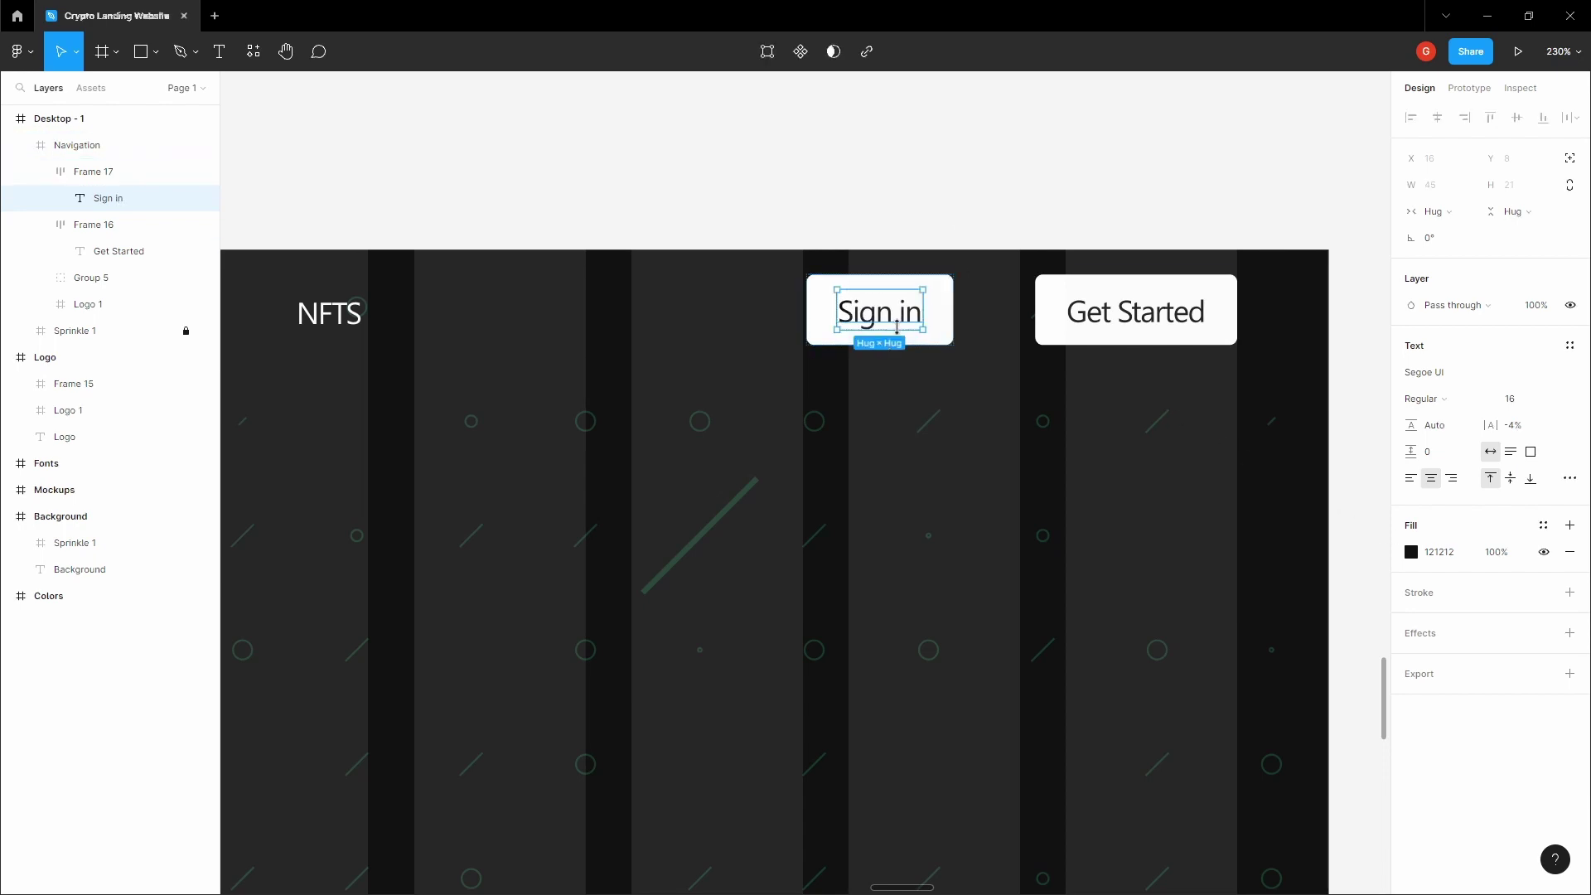
Colour the Sign in text white (FFFFFF) and hide the white fill of its button frame
{"action": "left_click", "coordinate": [1412, 553]}
{"action": "left_click_drag", "start_coordinate": [1217, 535], "coordinate": [1174, 491]}
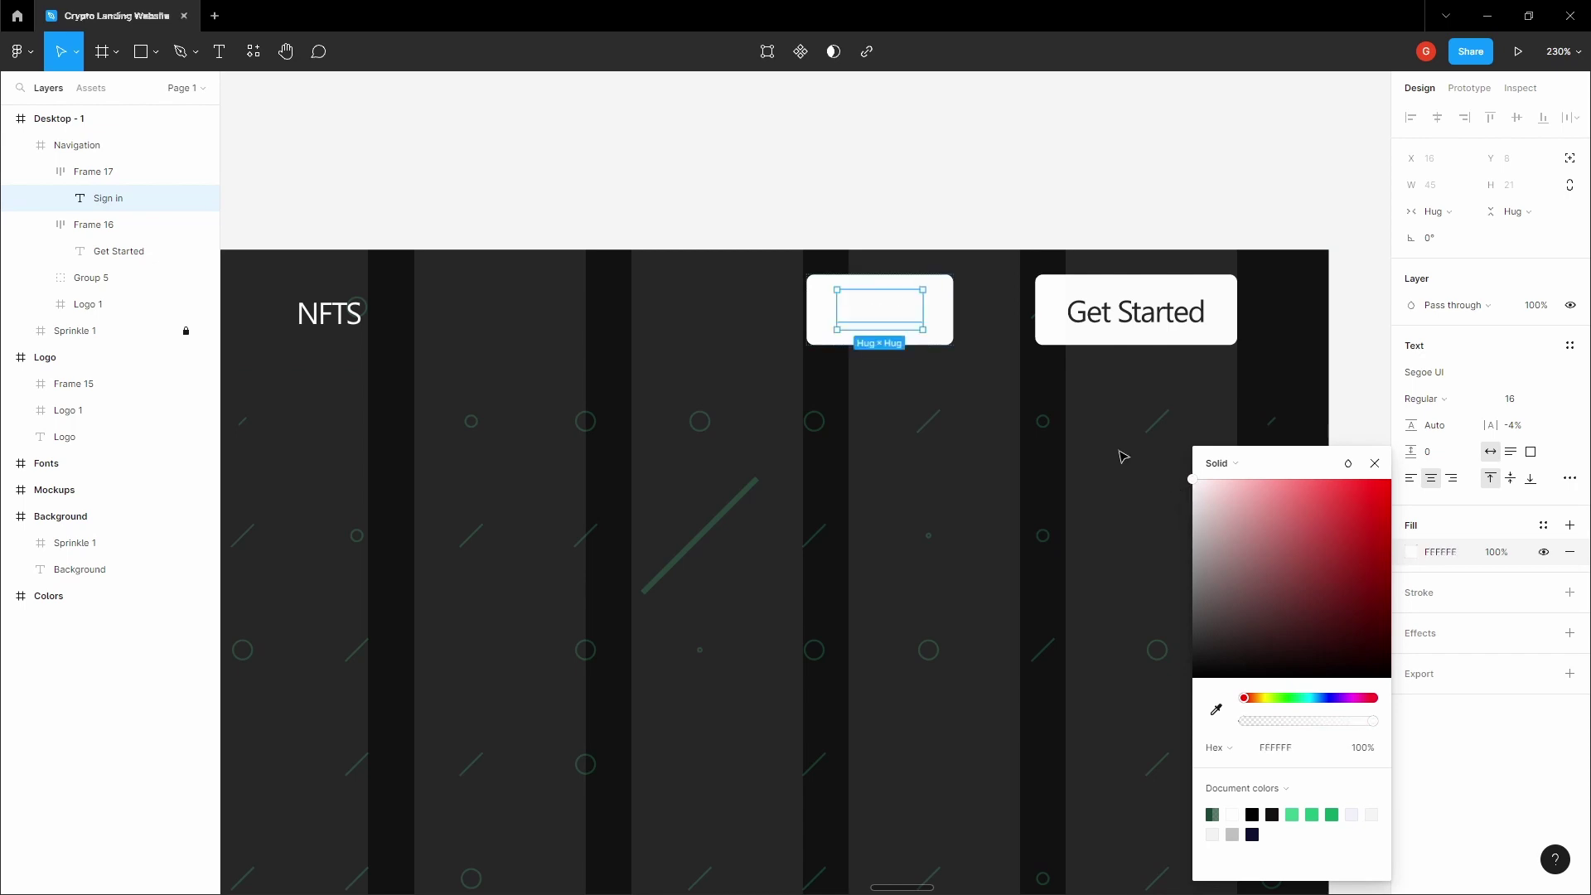
{"action": "left_click", "coordinate": [933, 208]}
{"action": "double_click", "coordinate": [938, 301]}
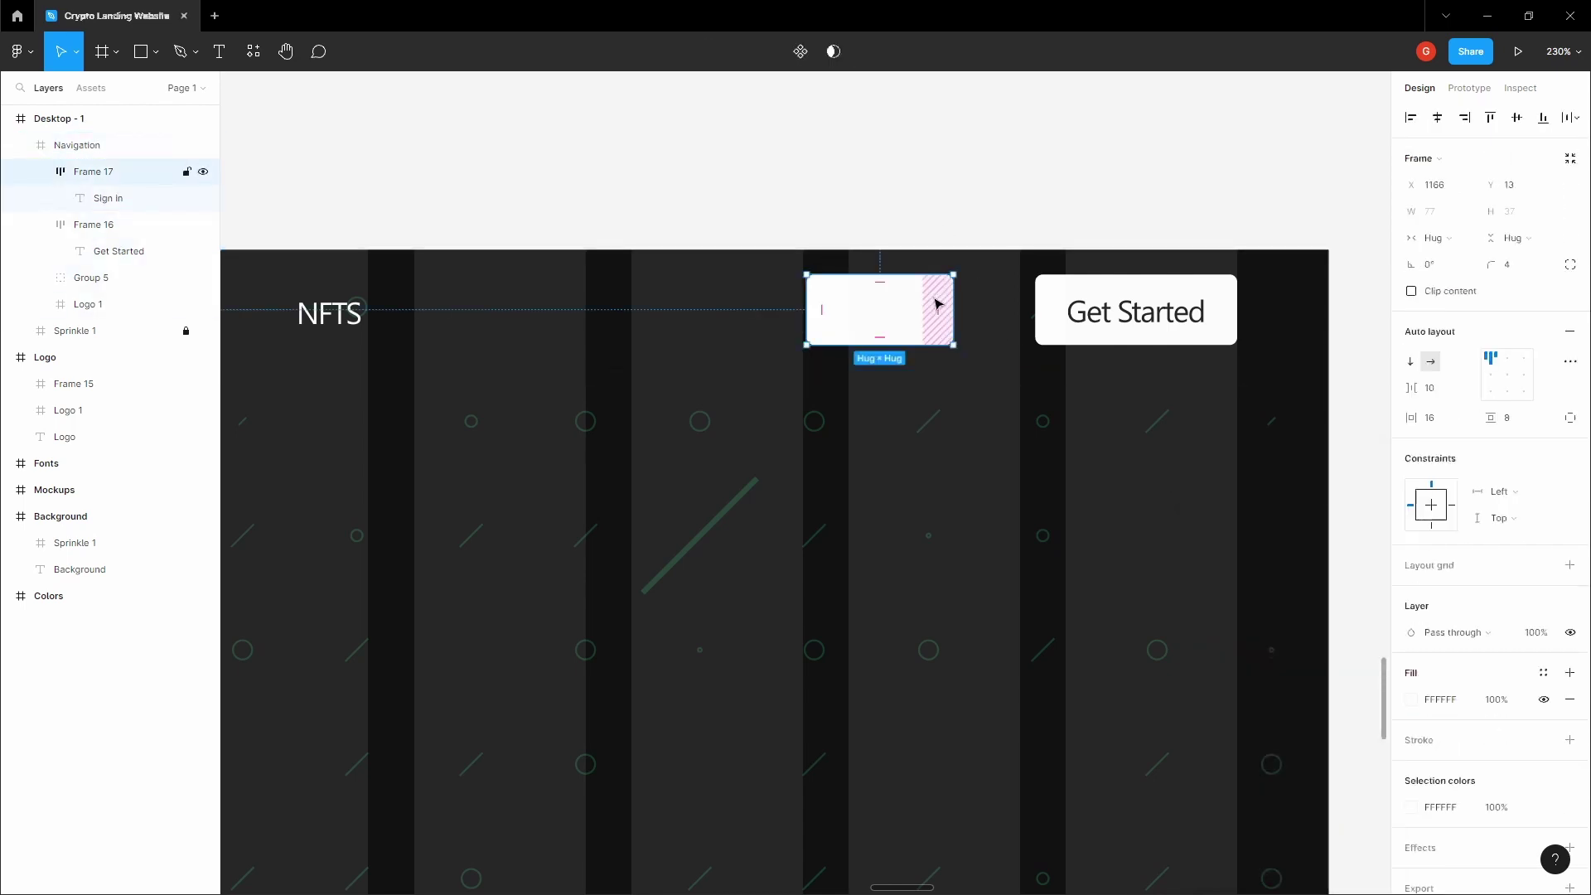
{"action": "left_click", "coordinate": [1544, 700]}
{"action": "scroll", "coordinate": [914, 303], "scroll_direction": "up", "scroll_amount": 3}
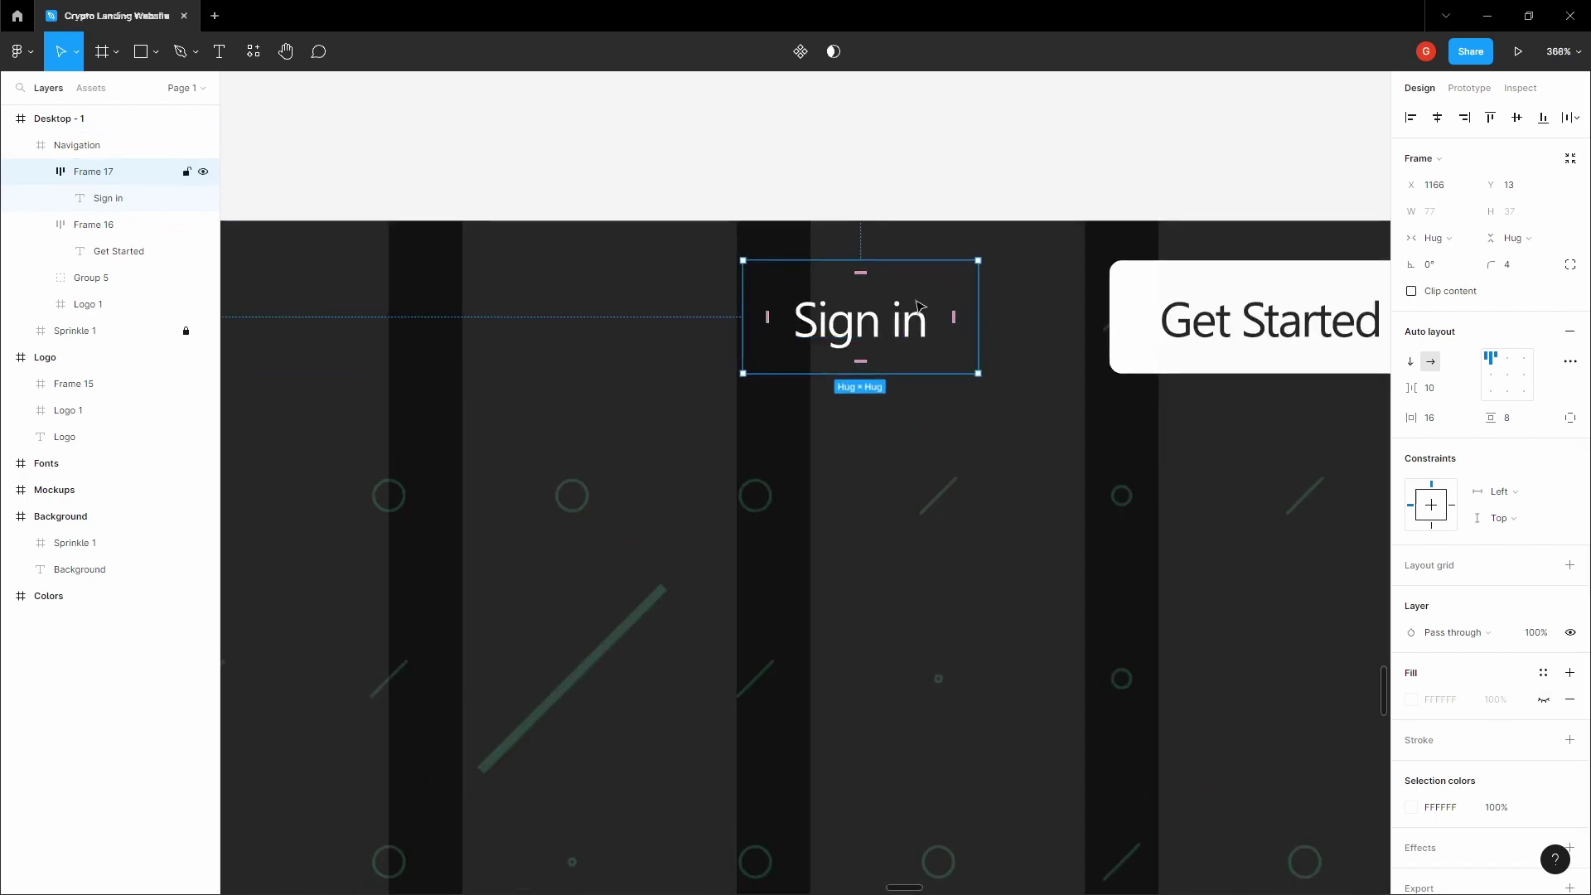
Move the Sign in button 20 px closer to Get Started while measuring the gap between them
{"action": "scroll", "coordinate": [915, 304], "scroll_direction": "down", "scroll_amount": 4}
{"action": "left_click", "coordinate": [880, 242]}
{"action": "double_click", "coordinate": [891, 310]}
{"action": "key", "text": "alt"}
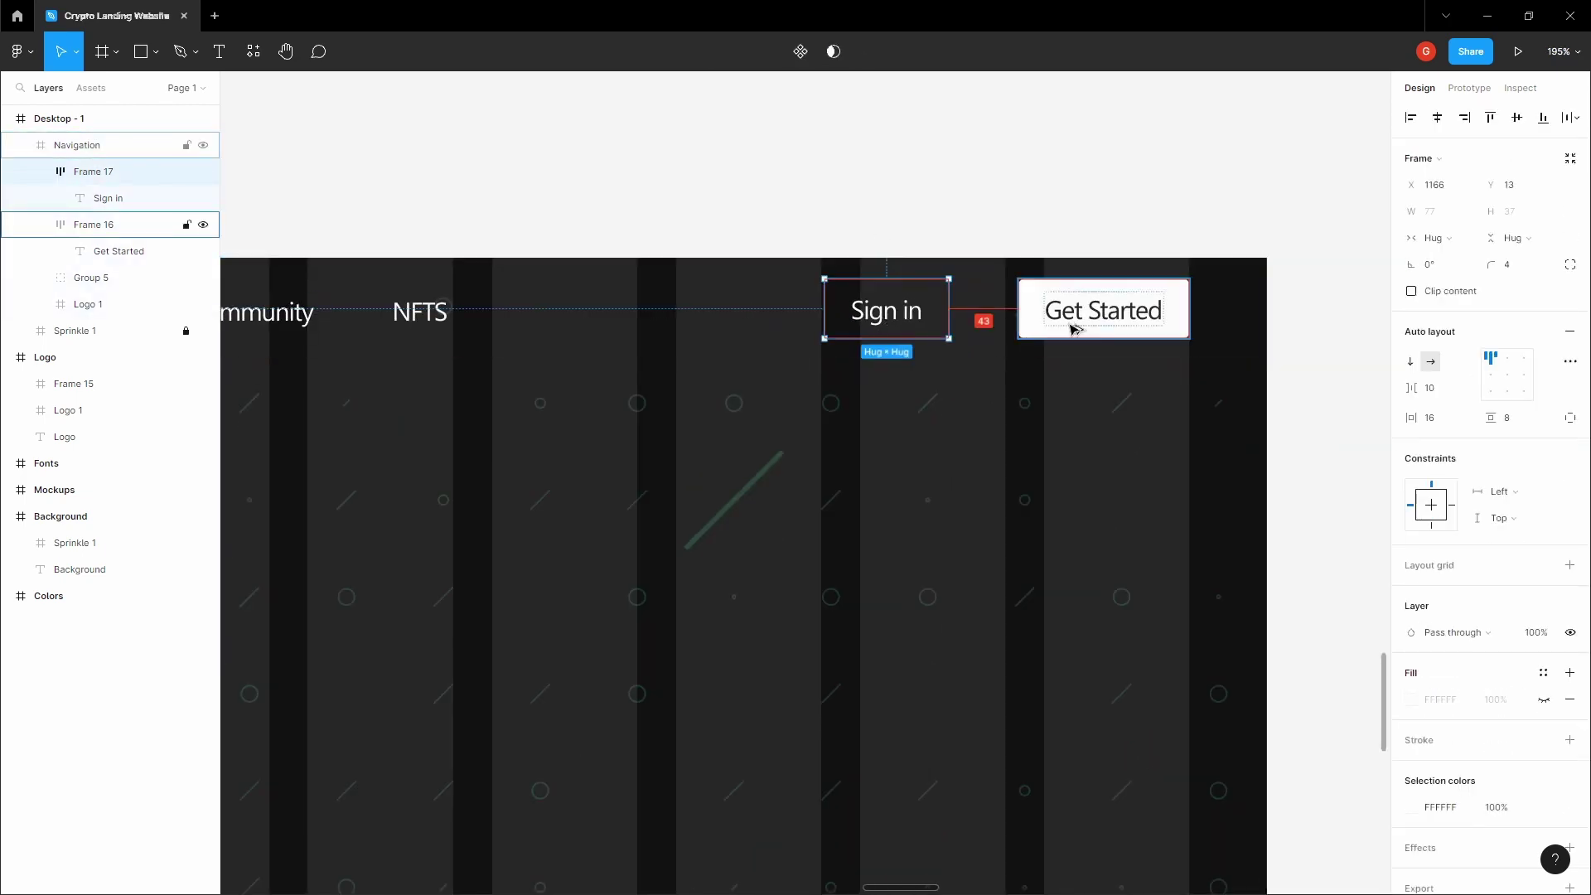
{"action": "key", "text": "shift+Right"}
{"action": "key", "text": "shift+Right"}
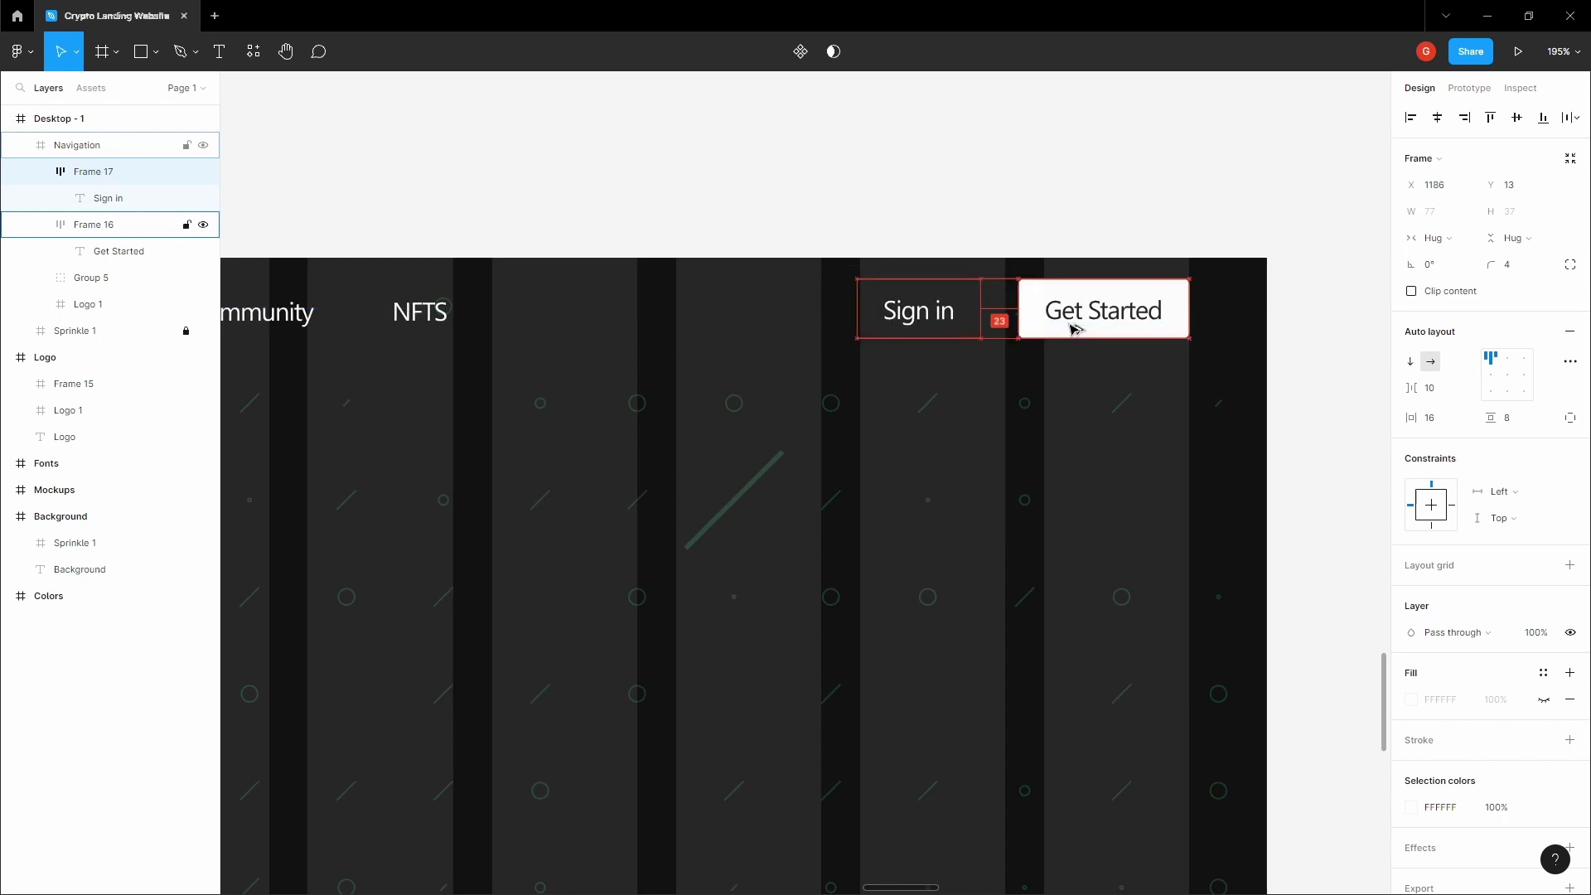
Nudge the Sign in button 11 px further right, leaving a 12 px gap to Get Started, and deselect it
{"action": "double_click", "coordinate": [939, 321]}
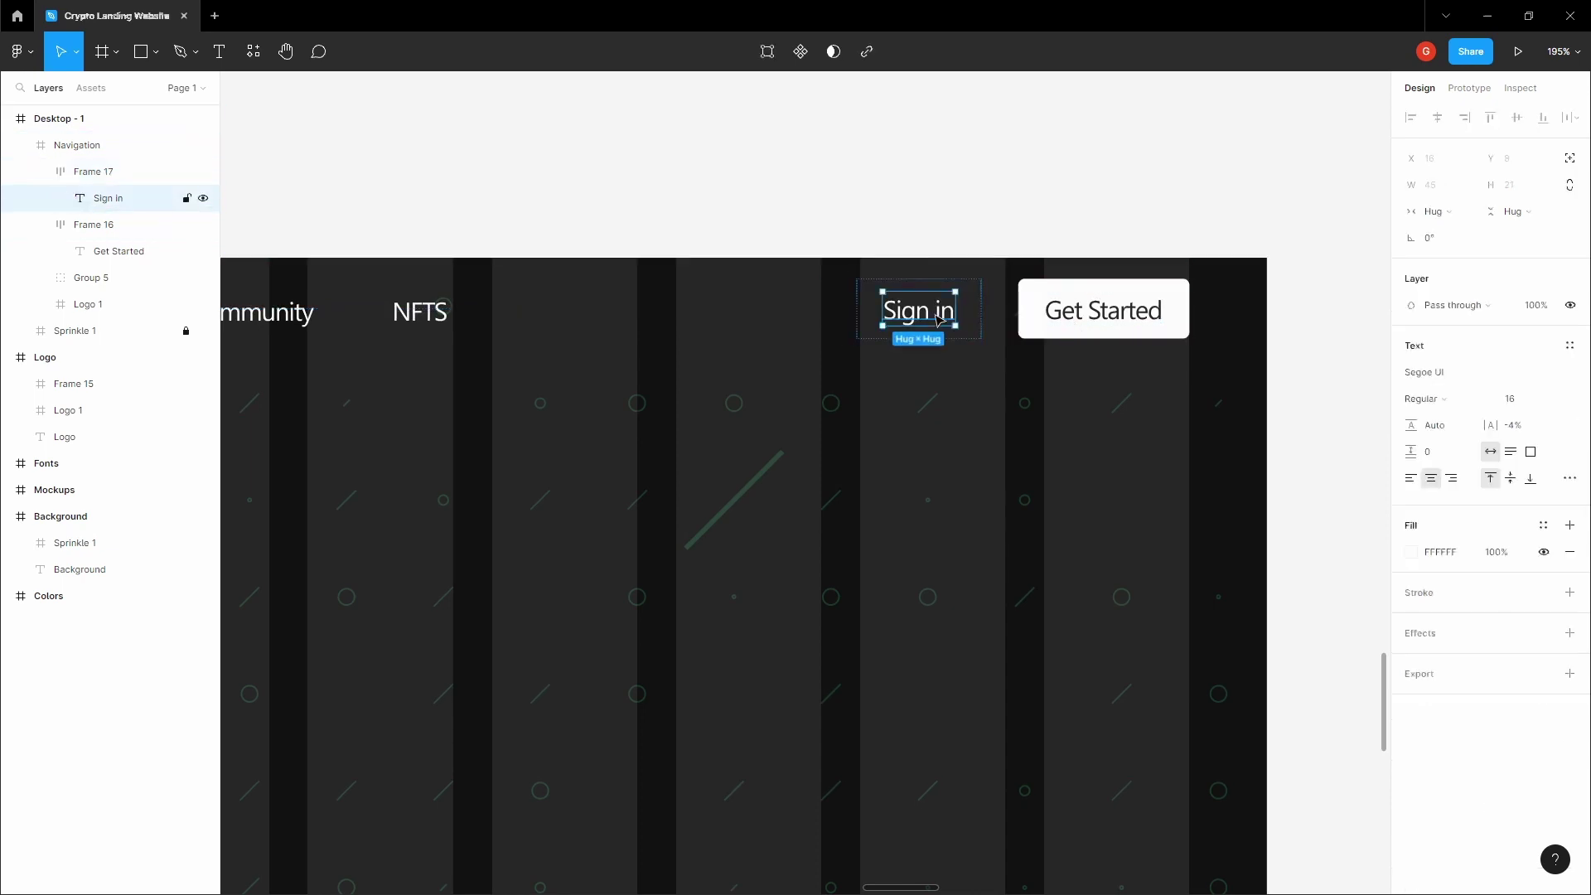
{"action": "left_click", "coordinate": [967, 323]}
{"action": "key", "text": "alt"}
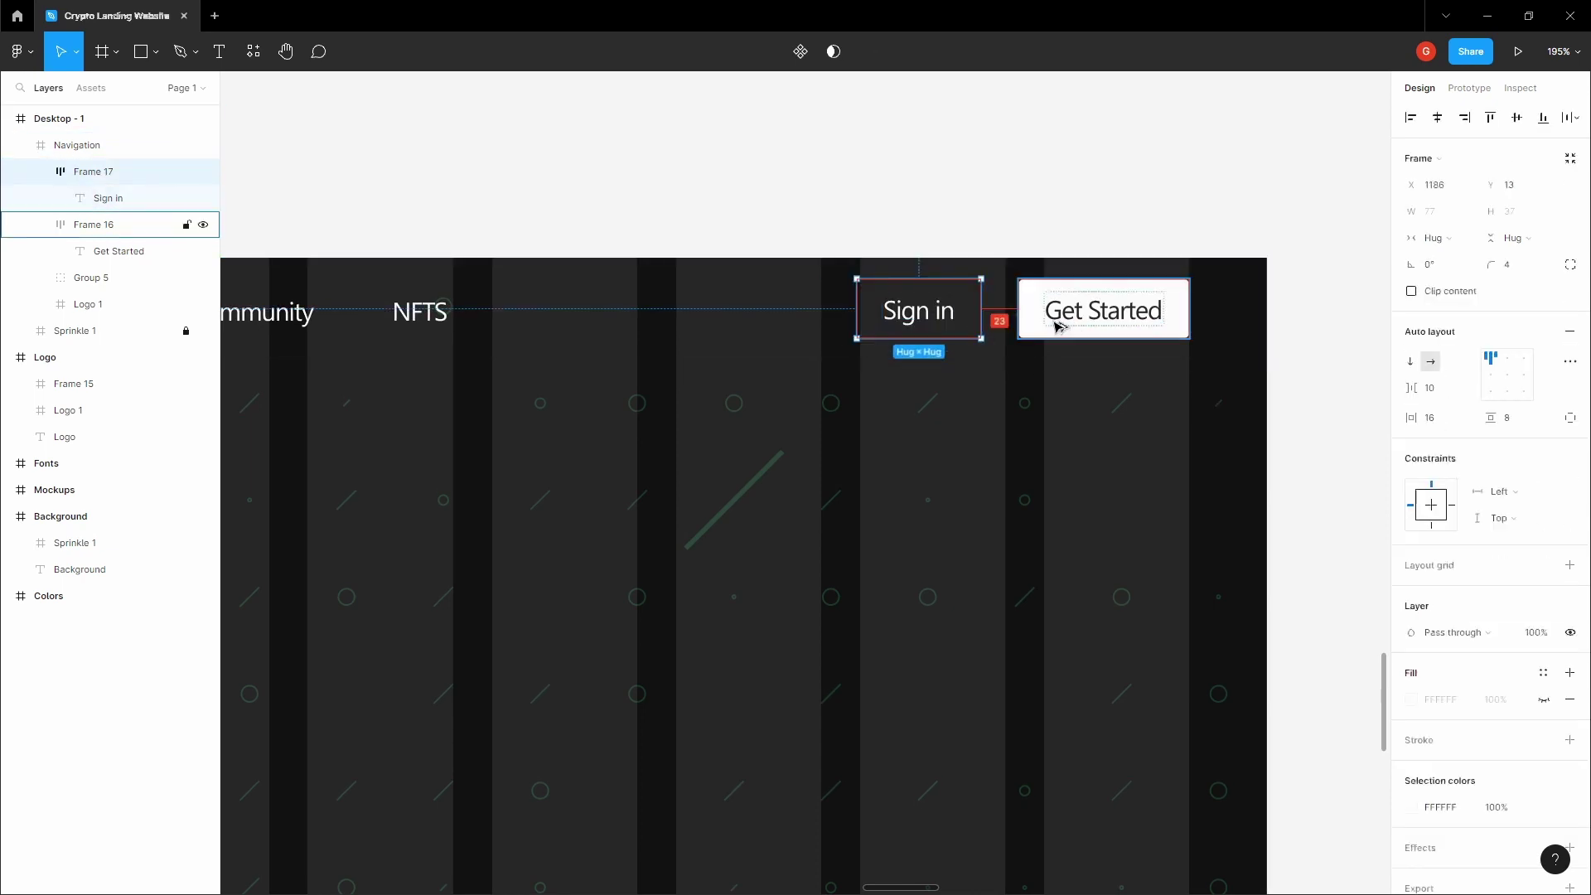
{"action": "key", "text": "Right"}
{"action": "key", "text": "Right"}
{"action": "key", "text": "Right"}
{"action": "key", "text": "Right"}
{"action": "key", "text": "Right"}
{"action": "key", "text": "Right"}
{"action": "key", "text": "Right"}
{"action": "key", "text": "Right"}
{"action": "key", "text": "Right"}
{"action": "key", "text": "Right"}
{"action": "key", "text": "Right"}
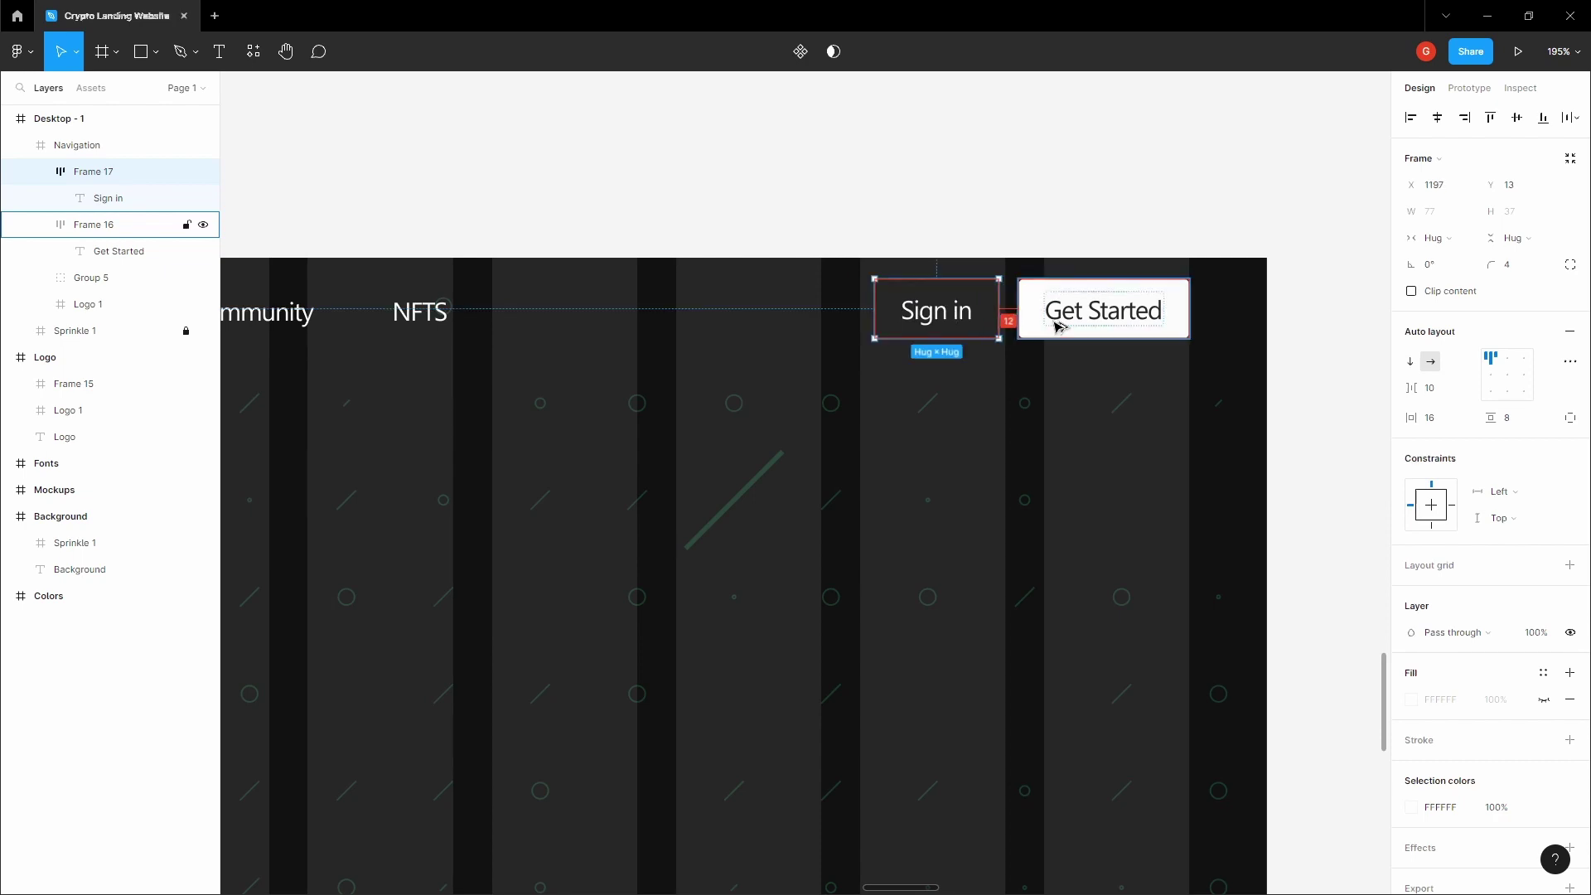
{"action": "left_click", "coordinate": [958, 219]}
Draw a horizontal line about 165 px long from the lower-left corner of Navigation along its bottom edge
{"action": "scroll", "coordinate": [990, 232], "scroll_direction": "down", "scroll_amount": 6}
{"action": "key", "text": "space"}
{"action": "left_click_drag", "start_coordinate": [860, 202], "coordinate": [976, 224]}
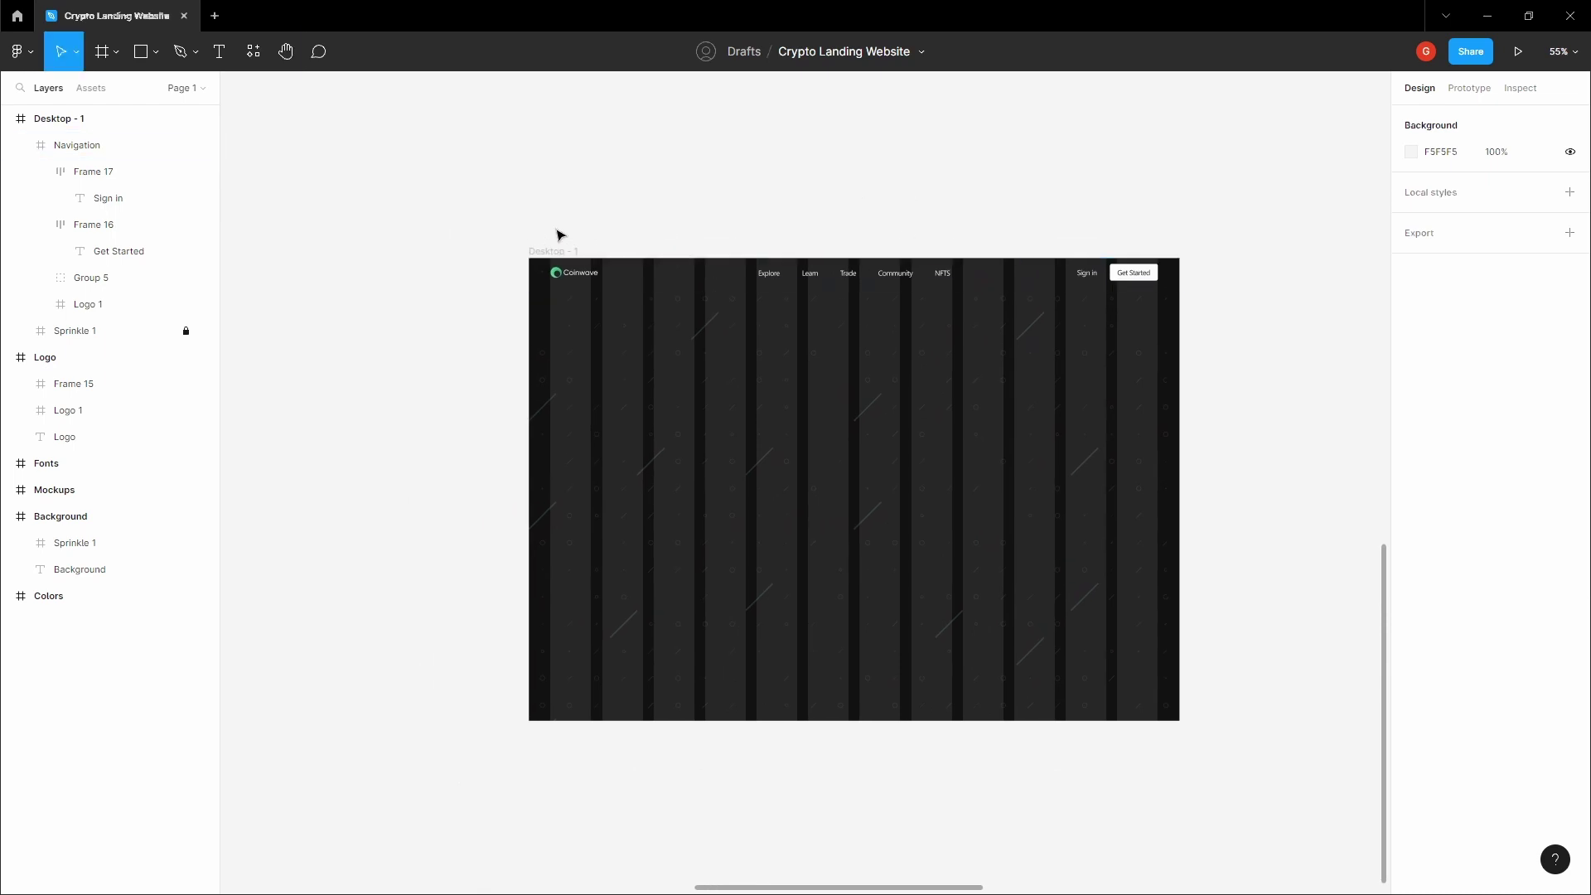
{"action": "scroll", "coordinate": [533, 310], "scroll_direction": "up", "scroll_amount": 5}
{"action": "left_click", "coordinate": [550, 351]}
{"action": "scroll", "coordinate": [505, 377], "scroll_direction": "up", "scroll_amount": 8}
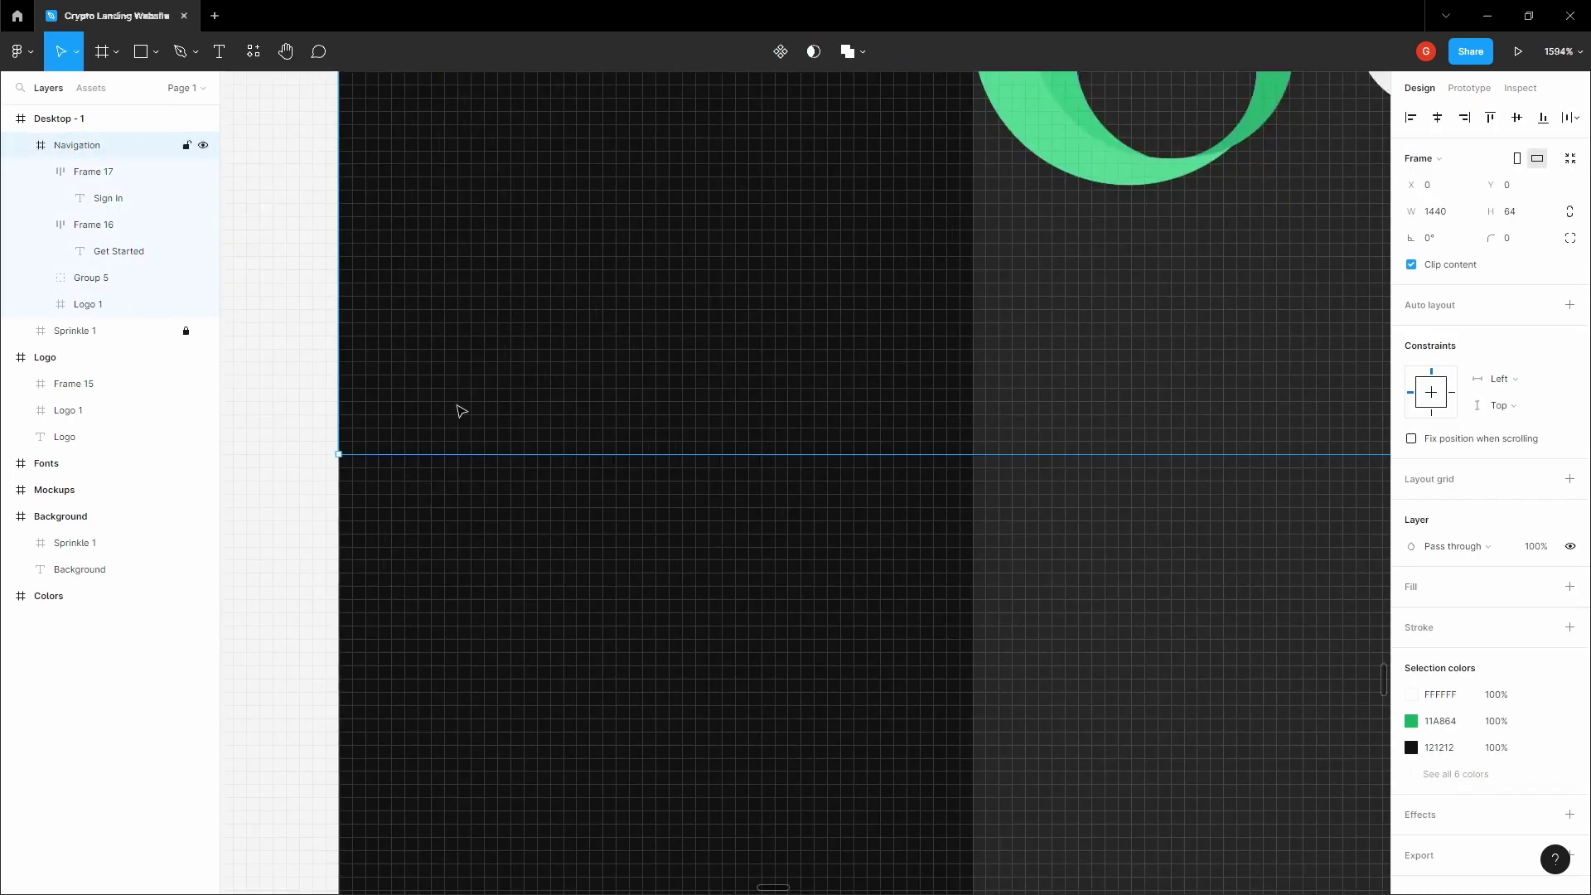
{"action": "key", "text": "l"}
{"action": "scroll", "coordinate": [377, 444], "scroll_direction": "up", "scroll_amount": 4}
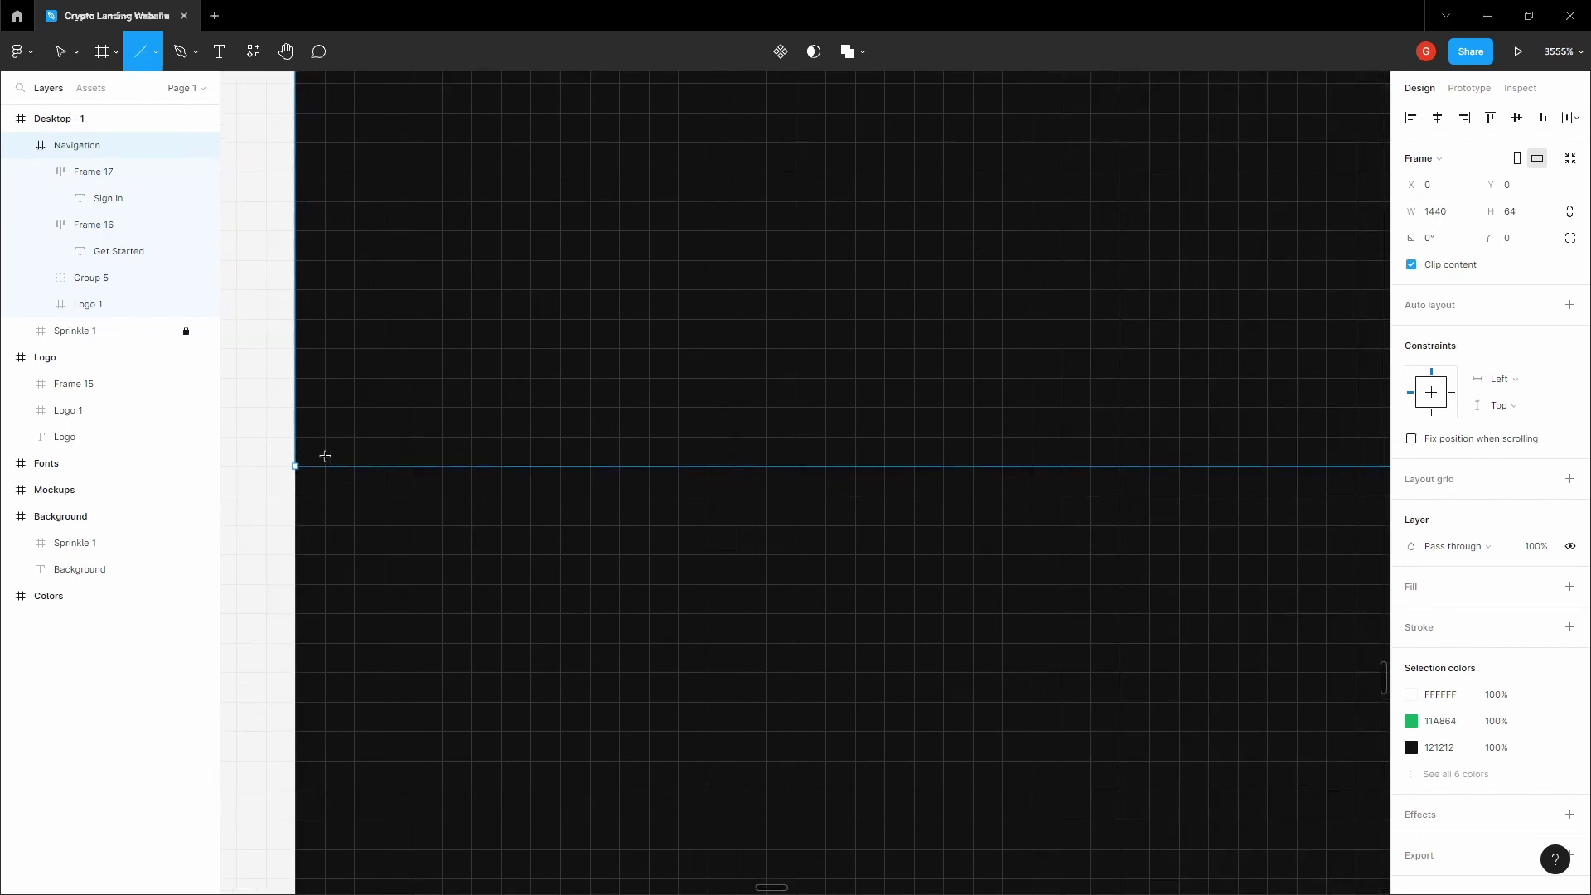
{"action": "mouse_move", "coordinate": [319, 455]}
{"action": "left_mouse_down"}
{"action": "mouse_move", "coordinate": [393, 459]}
{"action": "mouse_move", "coordinate": [298, 464]}
{"action": "mouse_move", "coordinate": [1048, 459]}
{"action": "left_mouse_up"}
Extend the line to the right across the full width of the Navigation frame and deselect it
{"action": "scroll", "coordinate": [349, 462], "scroll_direction": "down", "scroll_amount": 10}
{"action": "scroll", "coordinate": [365, 470], "scroll_direction": "up", "scroll_amount": 5}
{"action": "scroll", "coordinate": [1049, 458], "scroll_direction": "down", "scroll_amount": 4}
{"action": "key", "text": "space"}
{"action": "scroll", "coordinate": [689, 455], "scroll_direction": "down", "scroll_amount": 5}
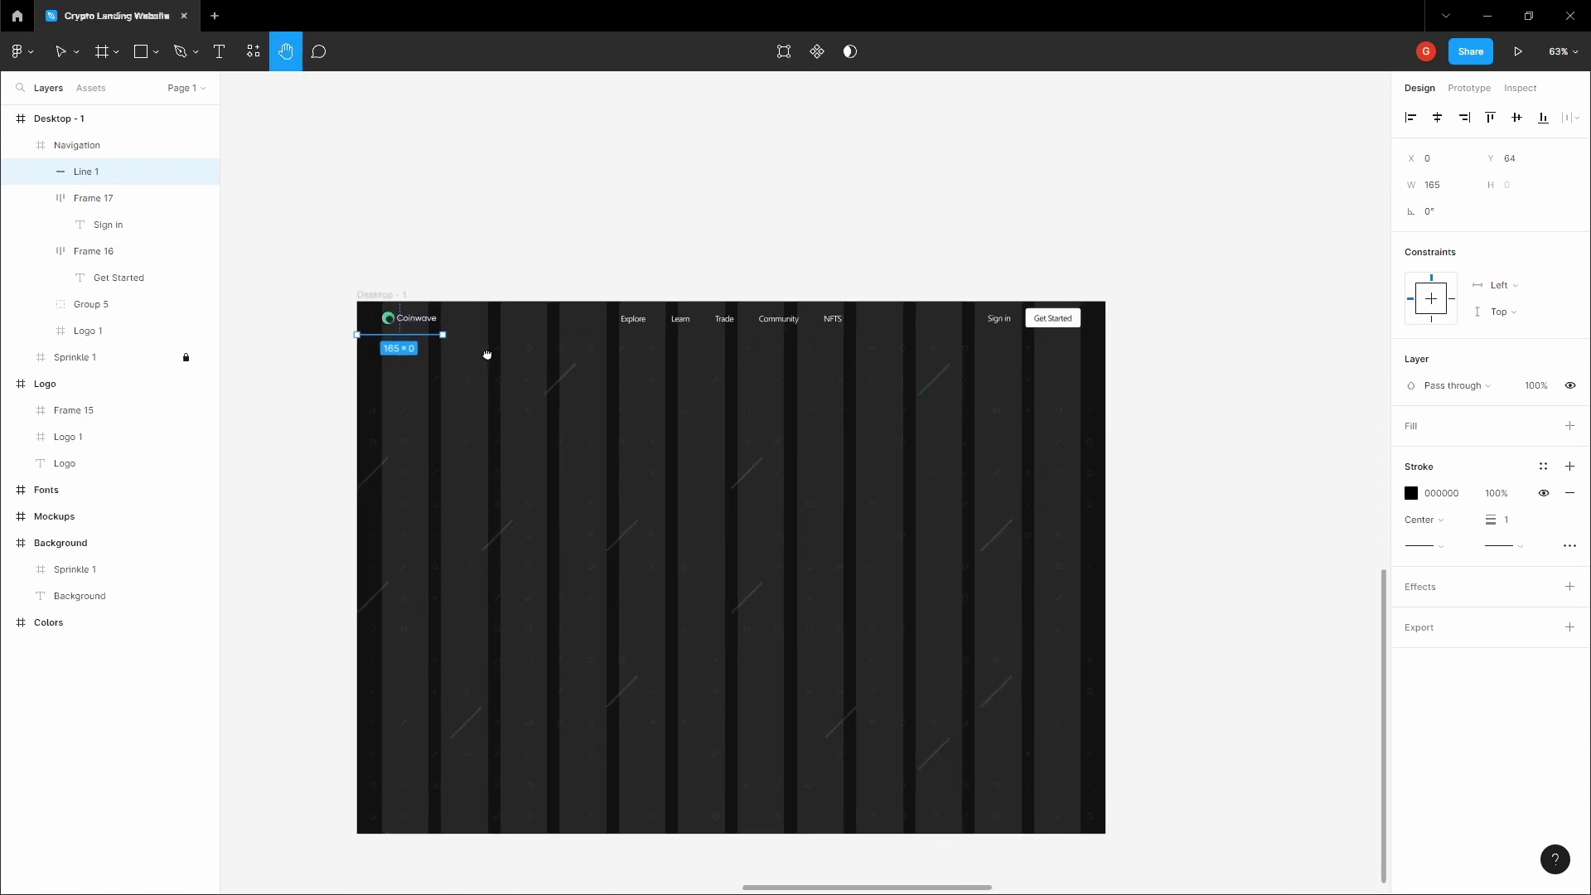
{"action": "left_click_drag", "start_coordinate": [442, 334], "coordinate": [1274, 387]}
{"action": "scroll", "coordinate": [1116, 327], "scroll_direction": "up", "scroll_amount": 6}
{"action": "left_click", "coordinate": [1161, 356]}
Hide the layout grids and review the header of Desktop - 1 from the links to the logo
{"action": "scroll", "coordinate": [1162, 356], "scroll_direction": "down", "scroll_amount": 3}
{"action": "left_click_drag", "start_coordinate": [575, 224], "coordinate": [912, 252]}
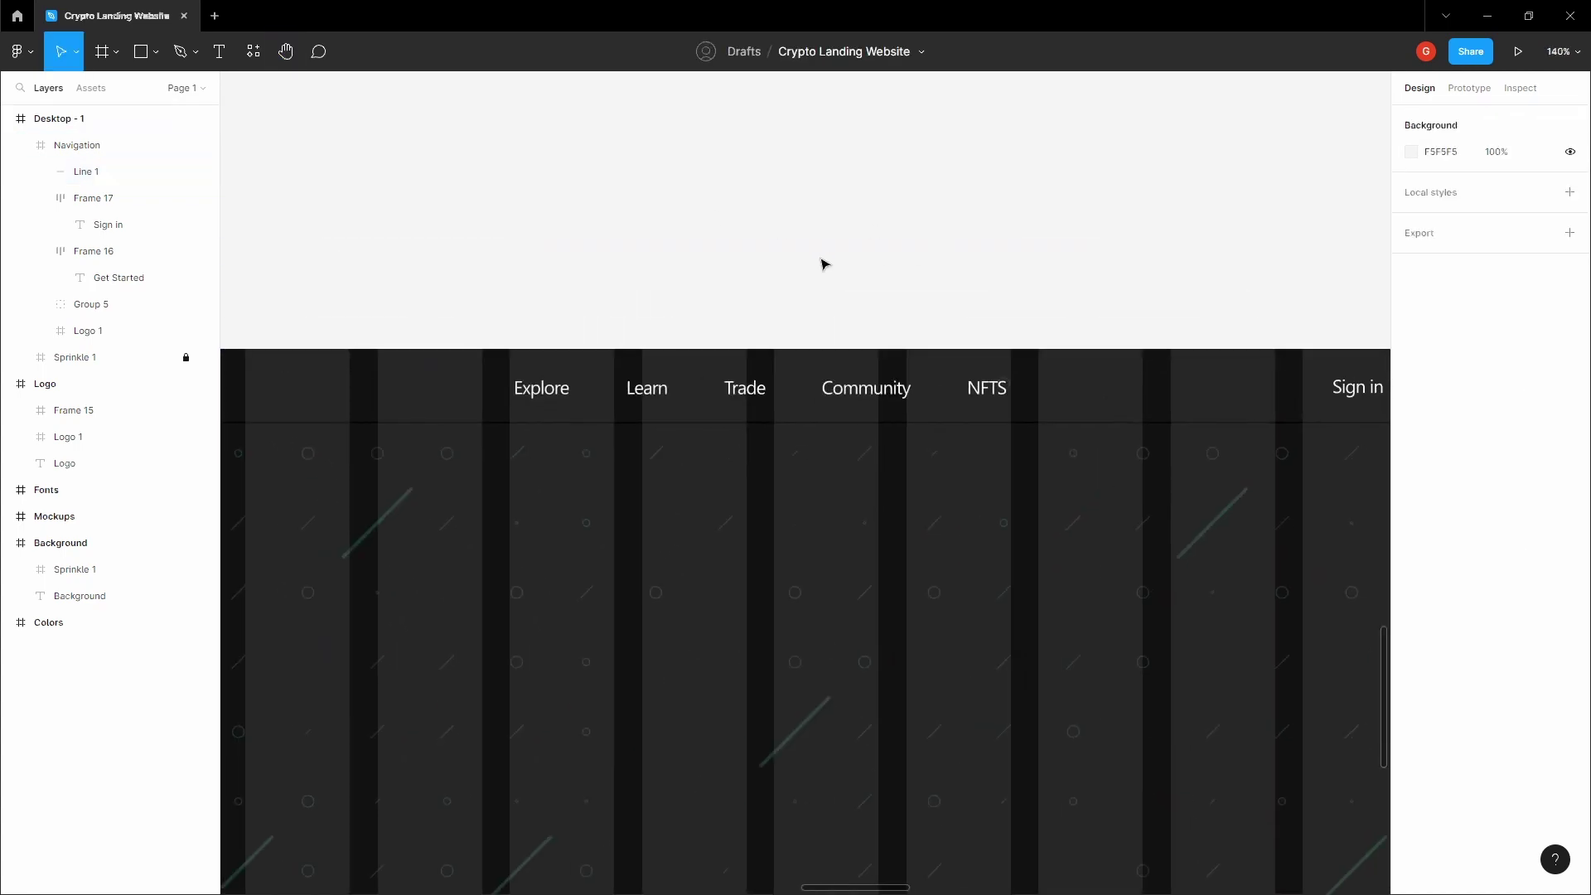
{"action": "key", "text": "ctrl+shift+4"}
{"action": "left_click_drag", "start_coordinate": [612, 286], "coordinate": [958, 247]}
{"action": "scroll", "coordinate": [958, 247], "scroll_direction": "down", "scroll_amount": 1}
{"action": "left_click_drag", "start_coordinate": [544, 299], "coordinate": [697, 283]}
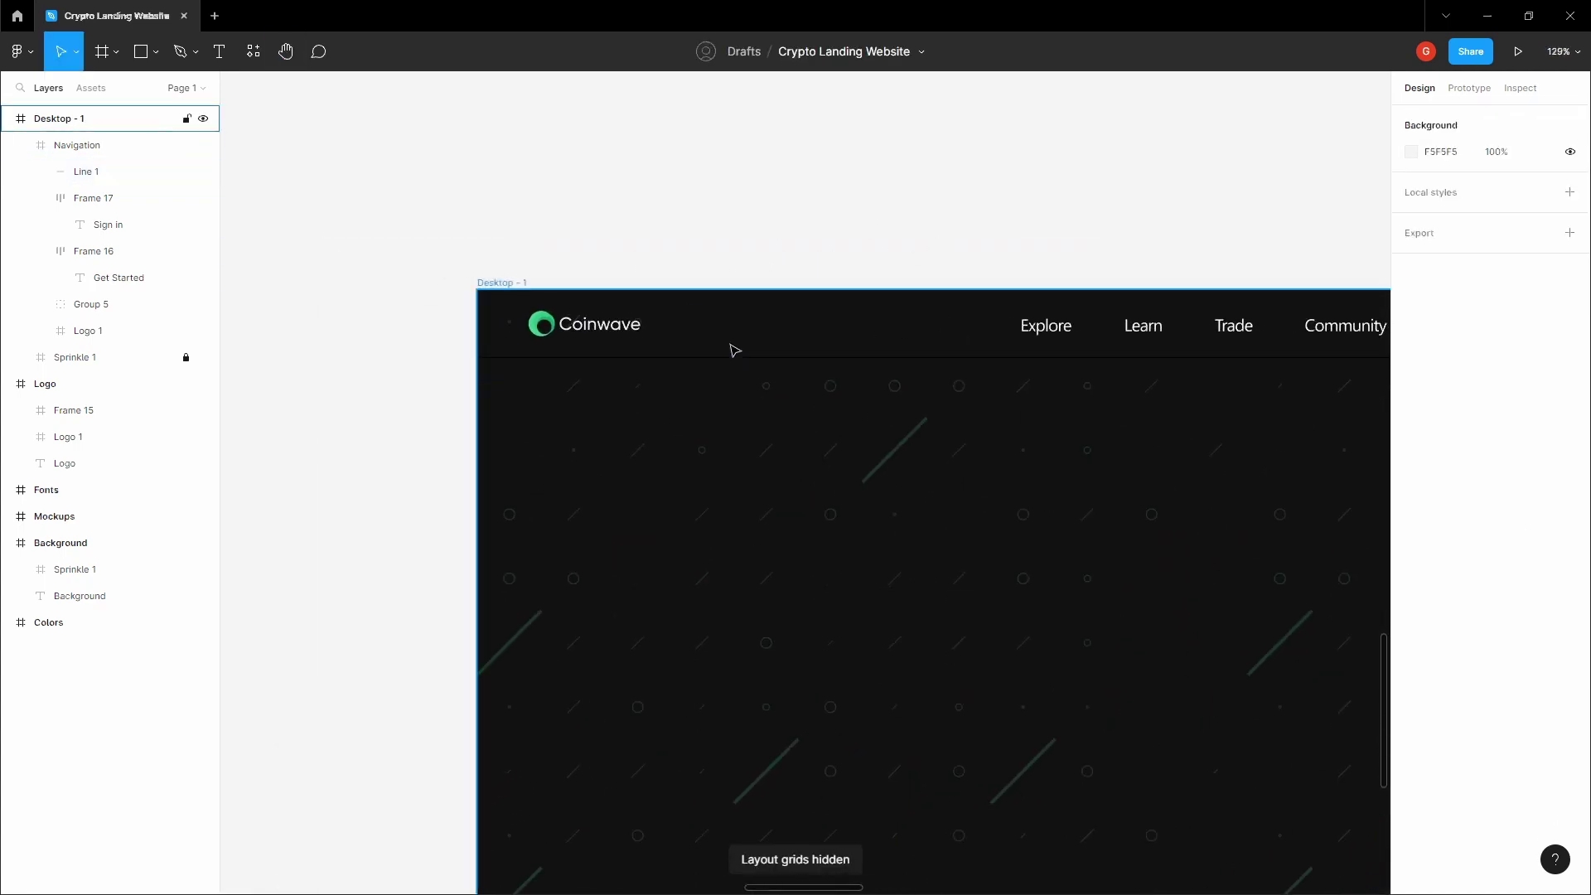
Recolour the Navigation divider line to 212020, starting from the 121212 sampled off the background, and deselect it
{"action": "scroll", "coordinate": [741, 365], "scroll_direction": "up", "scroll_amount": 5}
{"action": "left_click", "coordinate": [744, 363]}
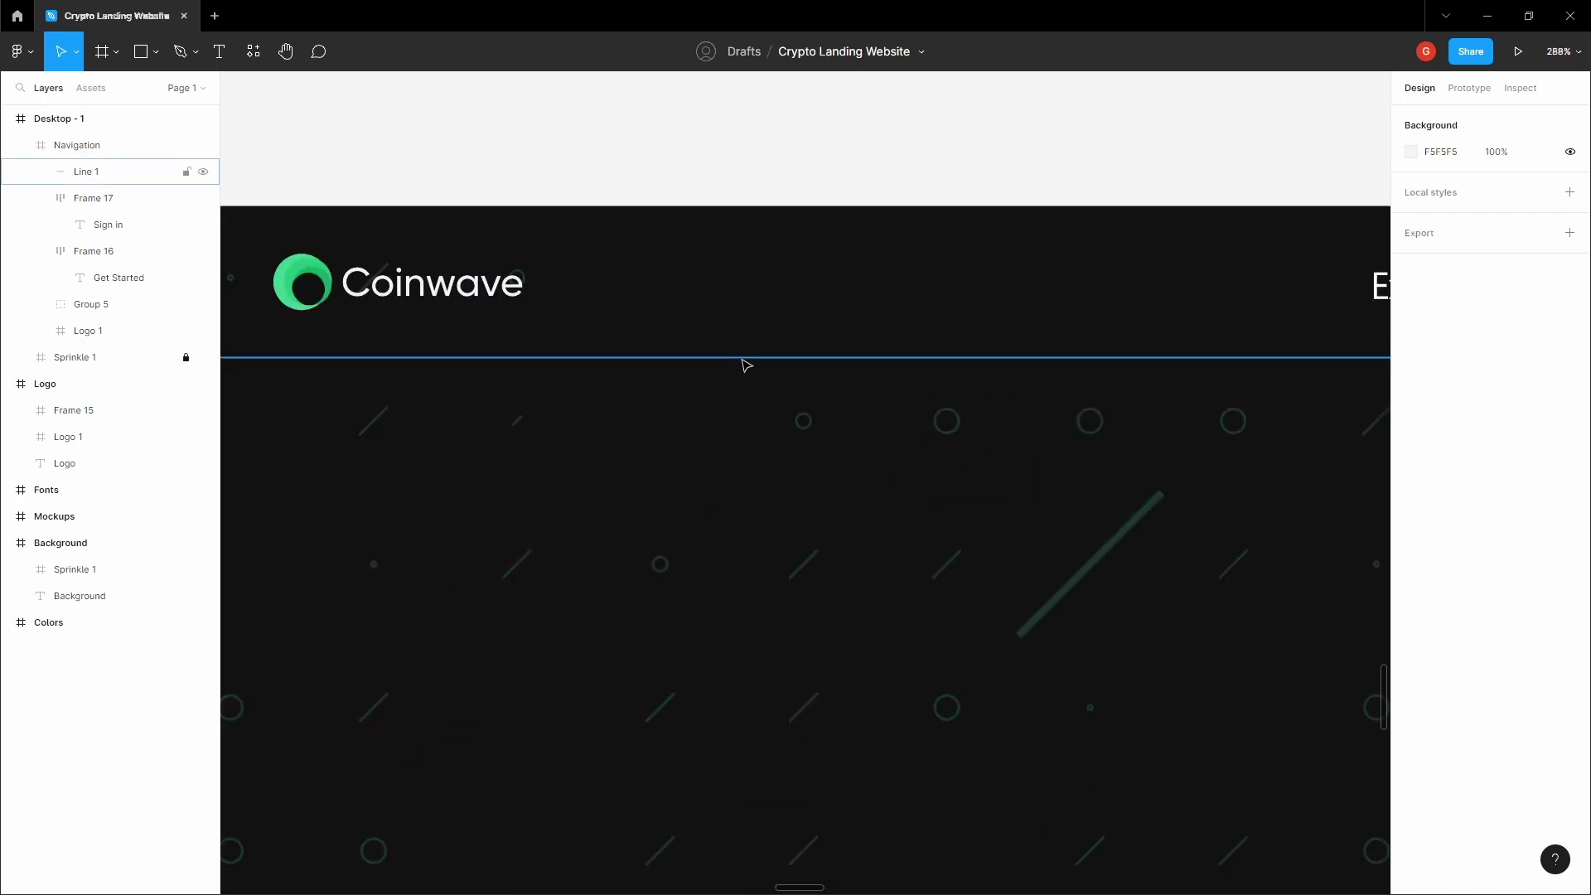
{"action": "left_click", "coordinate": [1411, 494]}
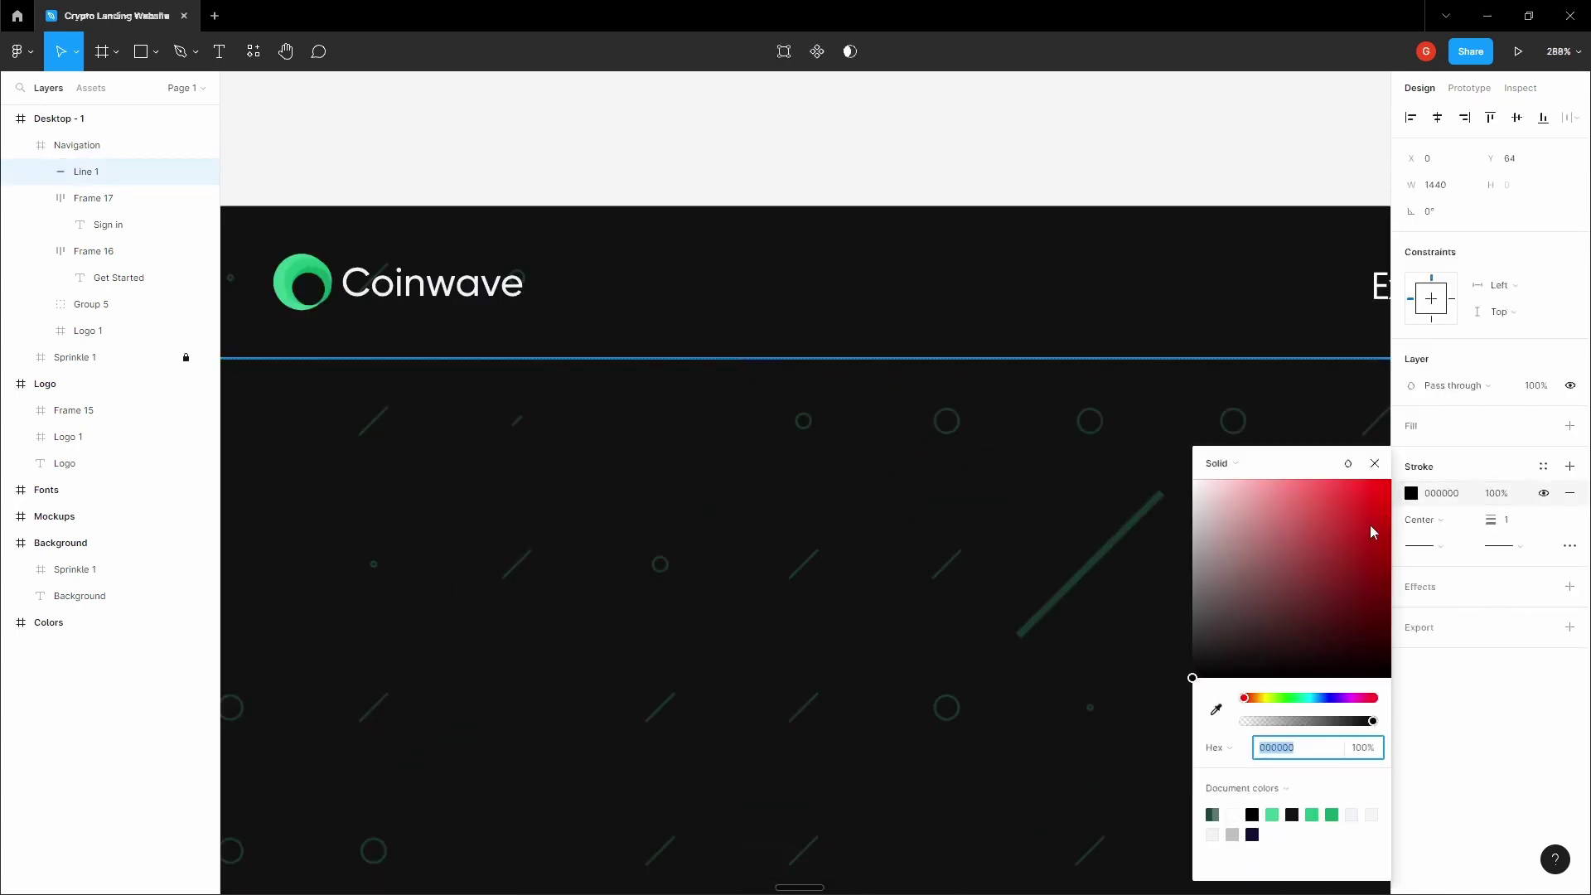
{"action": "left_click", "coordinate": [1215, 712]}
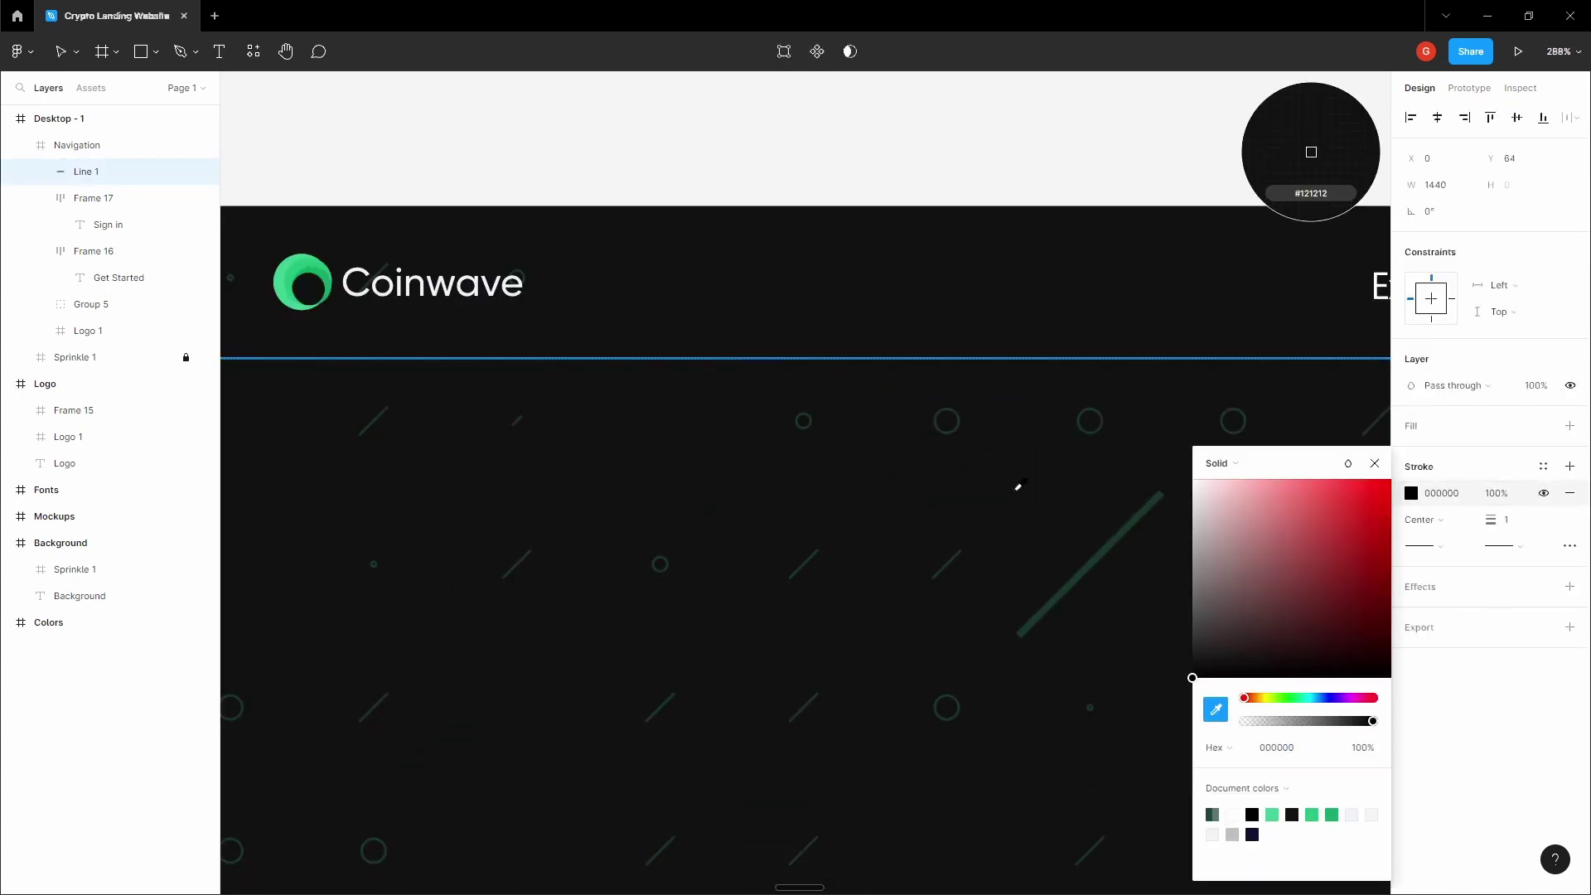
{"action": "left_click", "coordinate": [1023, 498]}
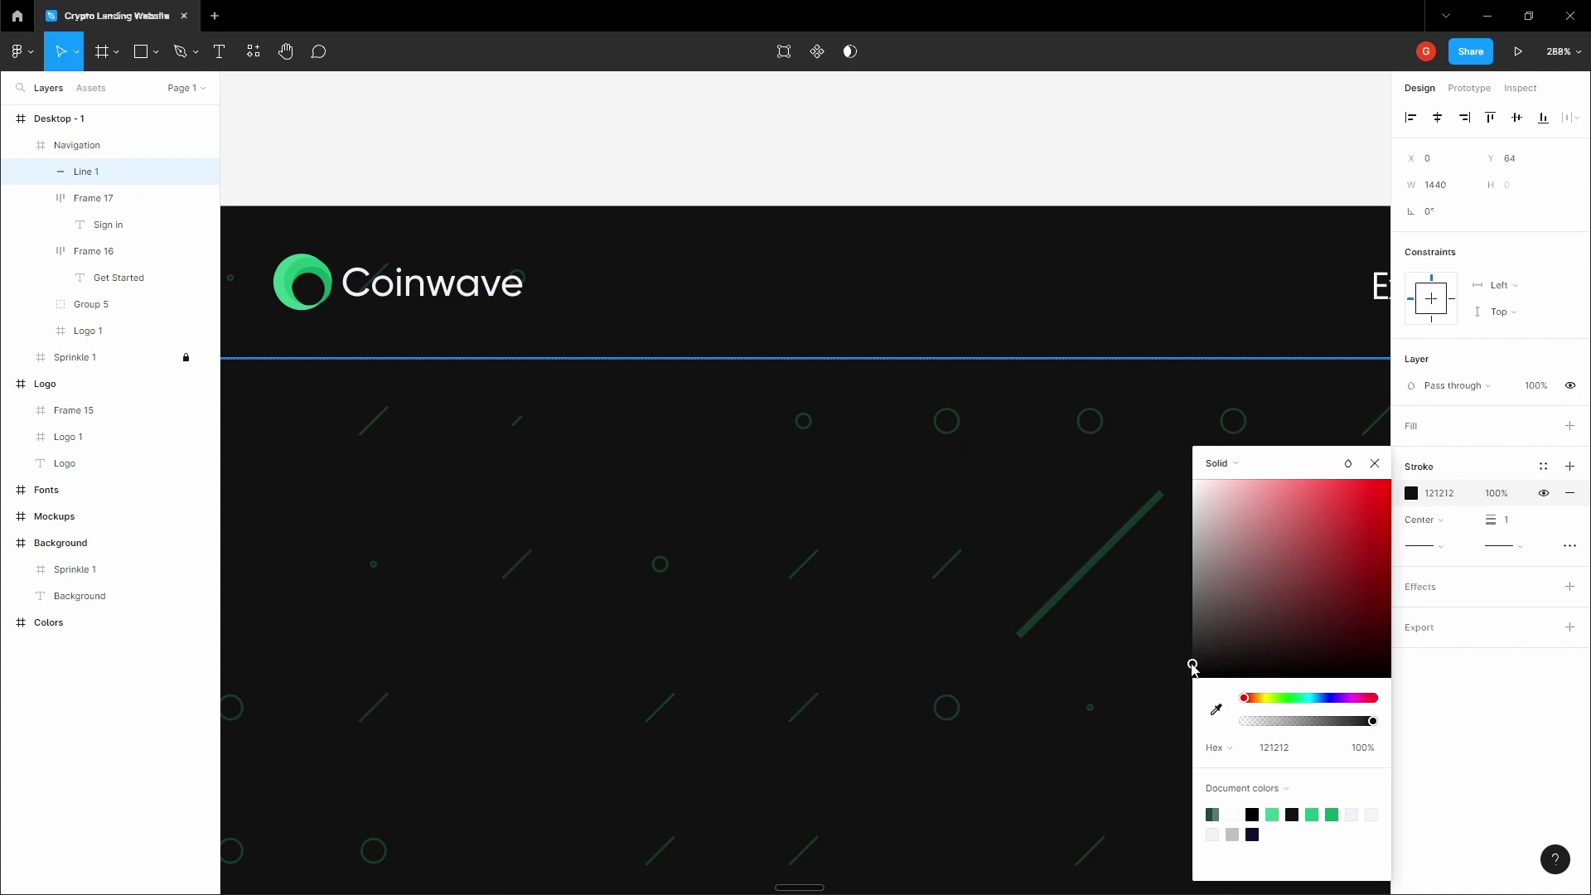
{"action": "left_click_drag", "start_coordinate": [1193, 668], "coordinate": [1196, 657]}
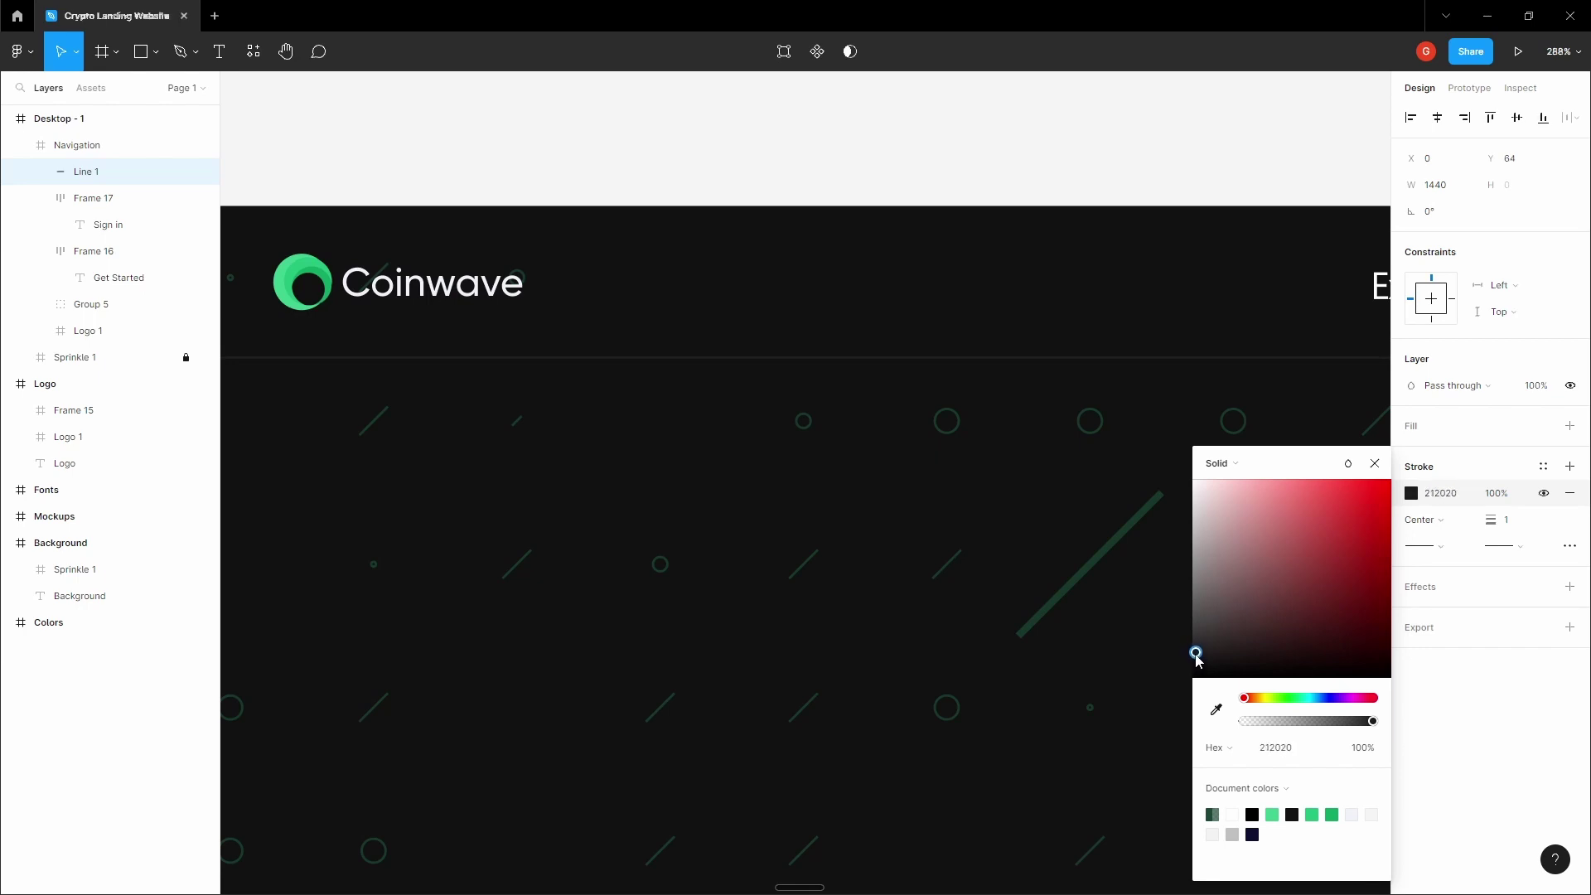
{"action": "scroll", "coordinate": [871, 373], "scroll_direction": "down", "scroll_amount": 5}
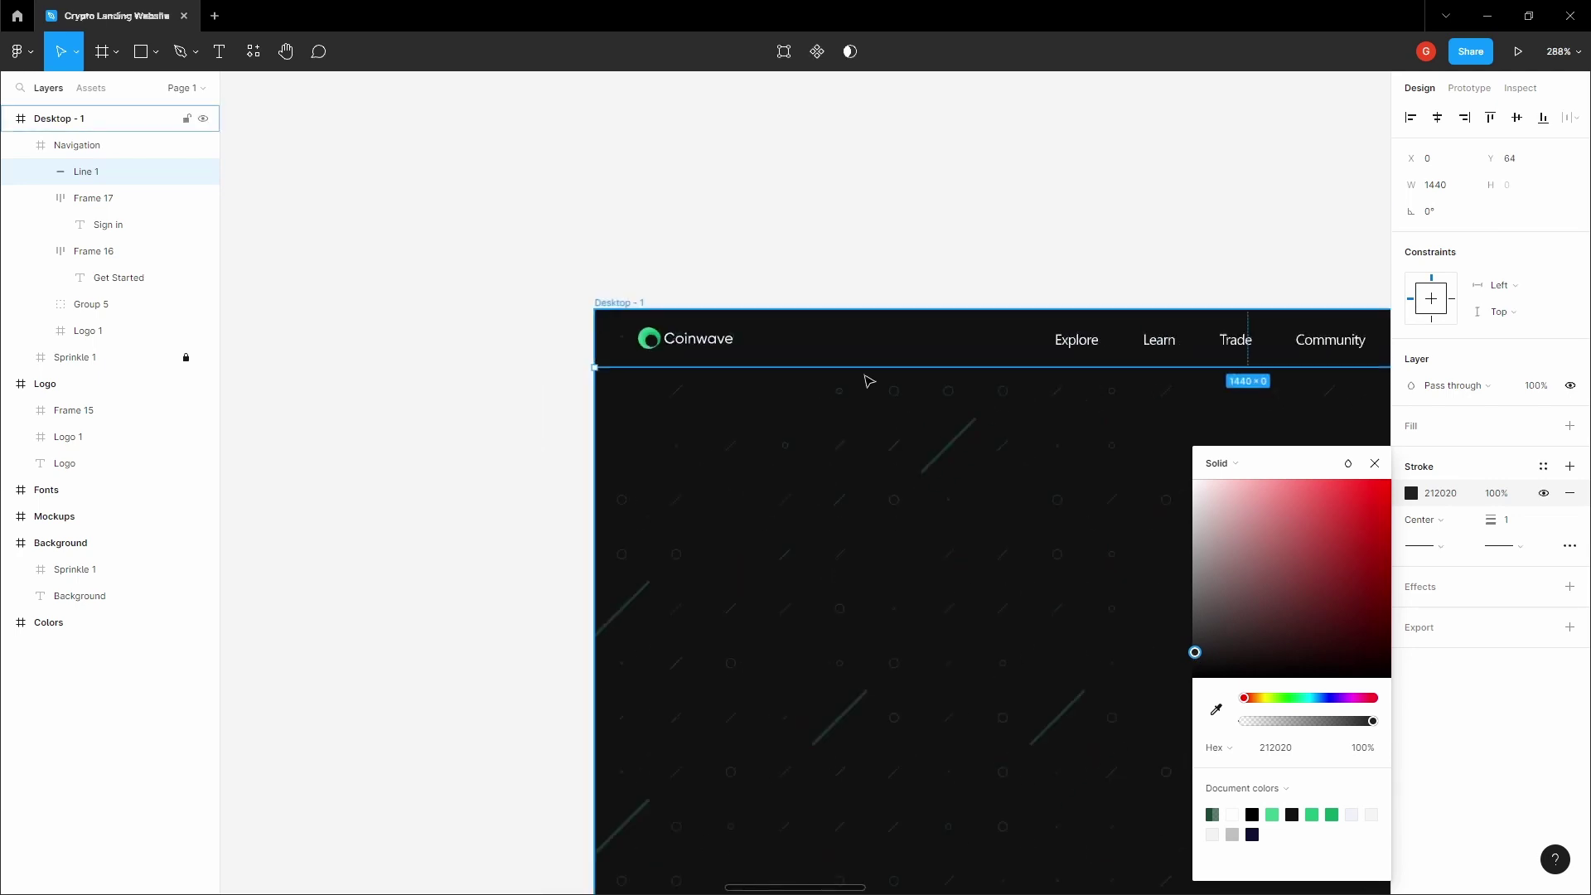
{"action": "left_click", "coordinate": [842, 248]}
Review the recoloured divider line along the header, from the logo past the links to the whole Desktop - 1 frame
{"action": "key", "text": "h"}
{"action": "left_click_drag", "start_coordinate": [843, 249], "coordinate": [722, 281]}
{"action": "scroll", "coordinate": [588, 222], "scroll_direction": "down", "scroll_amount": 2}
{"action": "scroll", "coordinate": [724, 316], "scroll_direction": "up", "scroll_amount": 5}
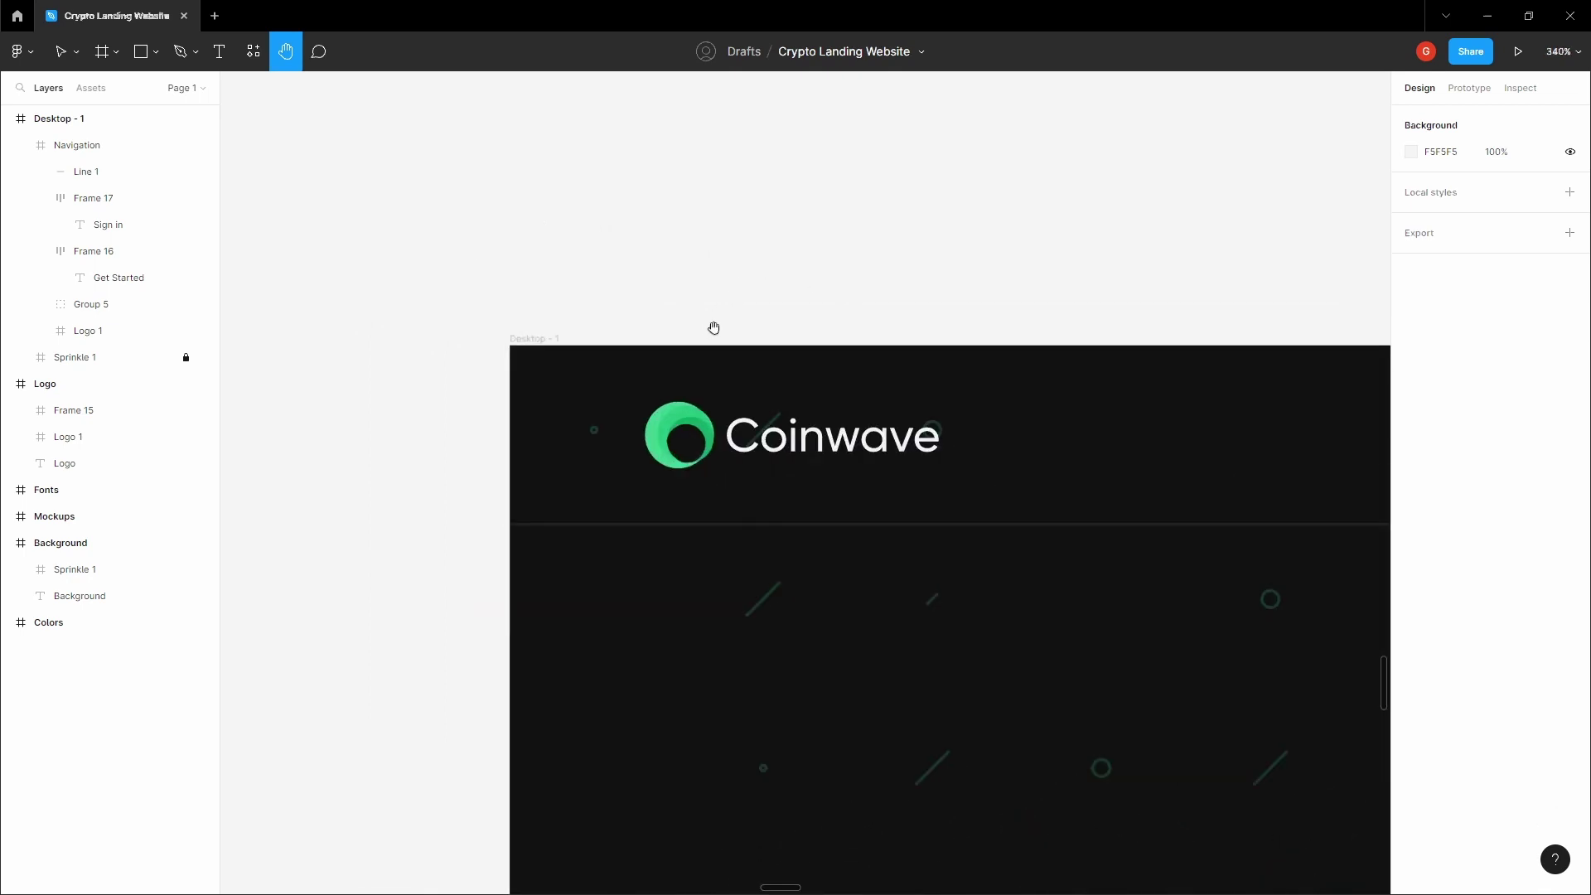
{"action": "scroll", "coordinate": [714, 328], "scroll_direction": "up", "scroll_amount": 3}
{"action": "key", "text": "v"}
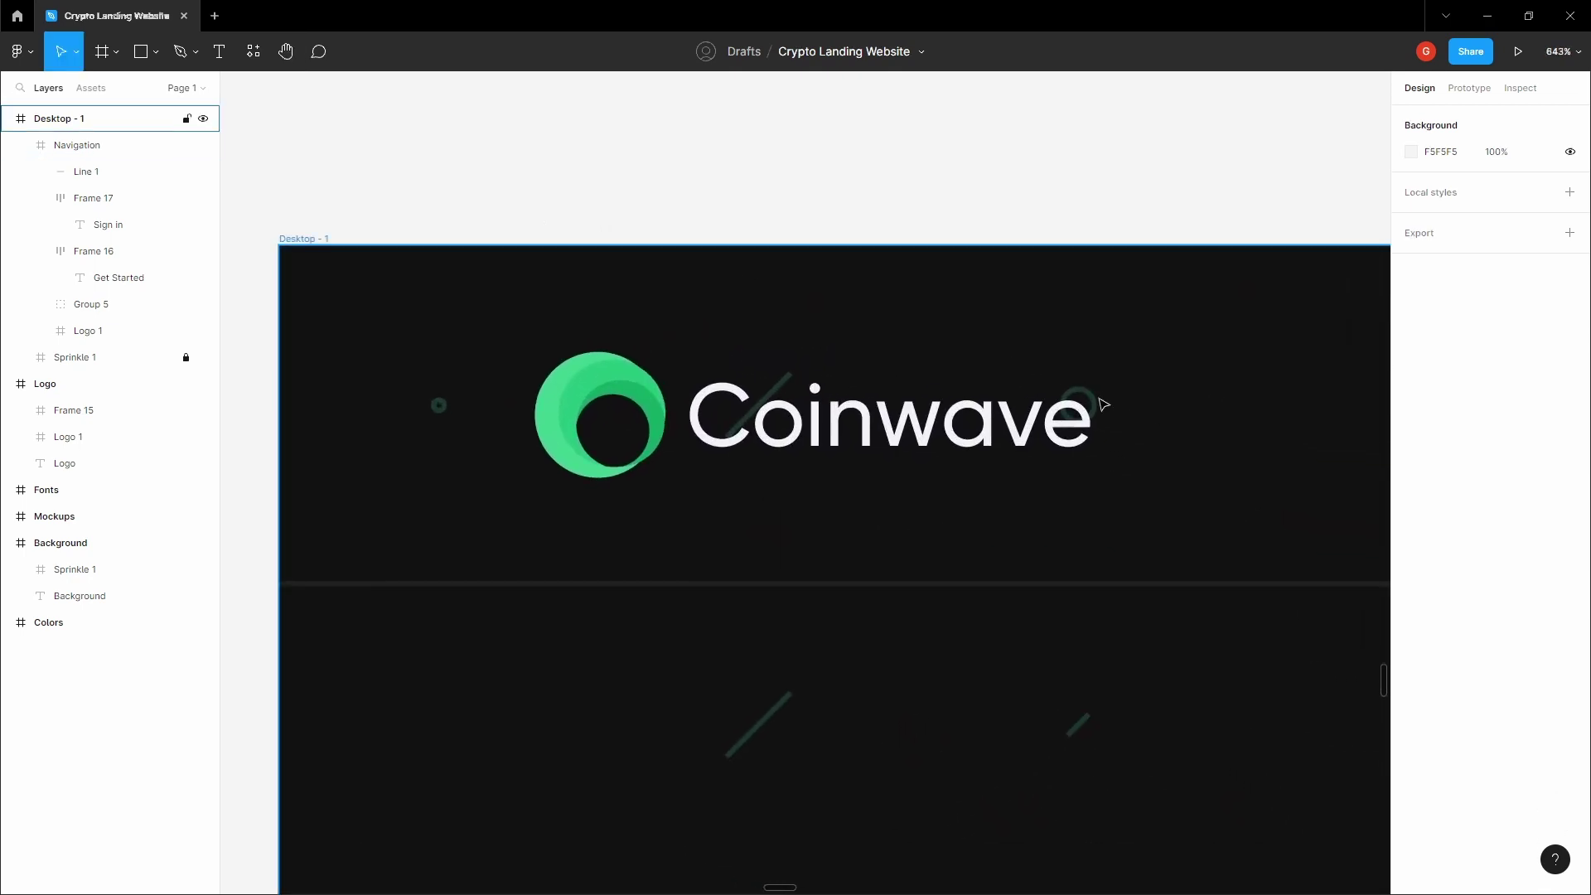
{"action": "scroll", "coordinate": [1094, 402], "scroll_direction": "down", "scroll_amount": 3}
{"action": "key", "text": "h"}
{"action": "left_click_drag", "start_coordinate": [1070, 290], "coordinate": [799, 257]}
{"action": "left_click_drag", "start_coordinate": [949, 418], "coordinate": [541, 356]}
{"action": "scroll", "coordinate": [693, 341], "scroll_direction": "down", "scroll_amount": 4}
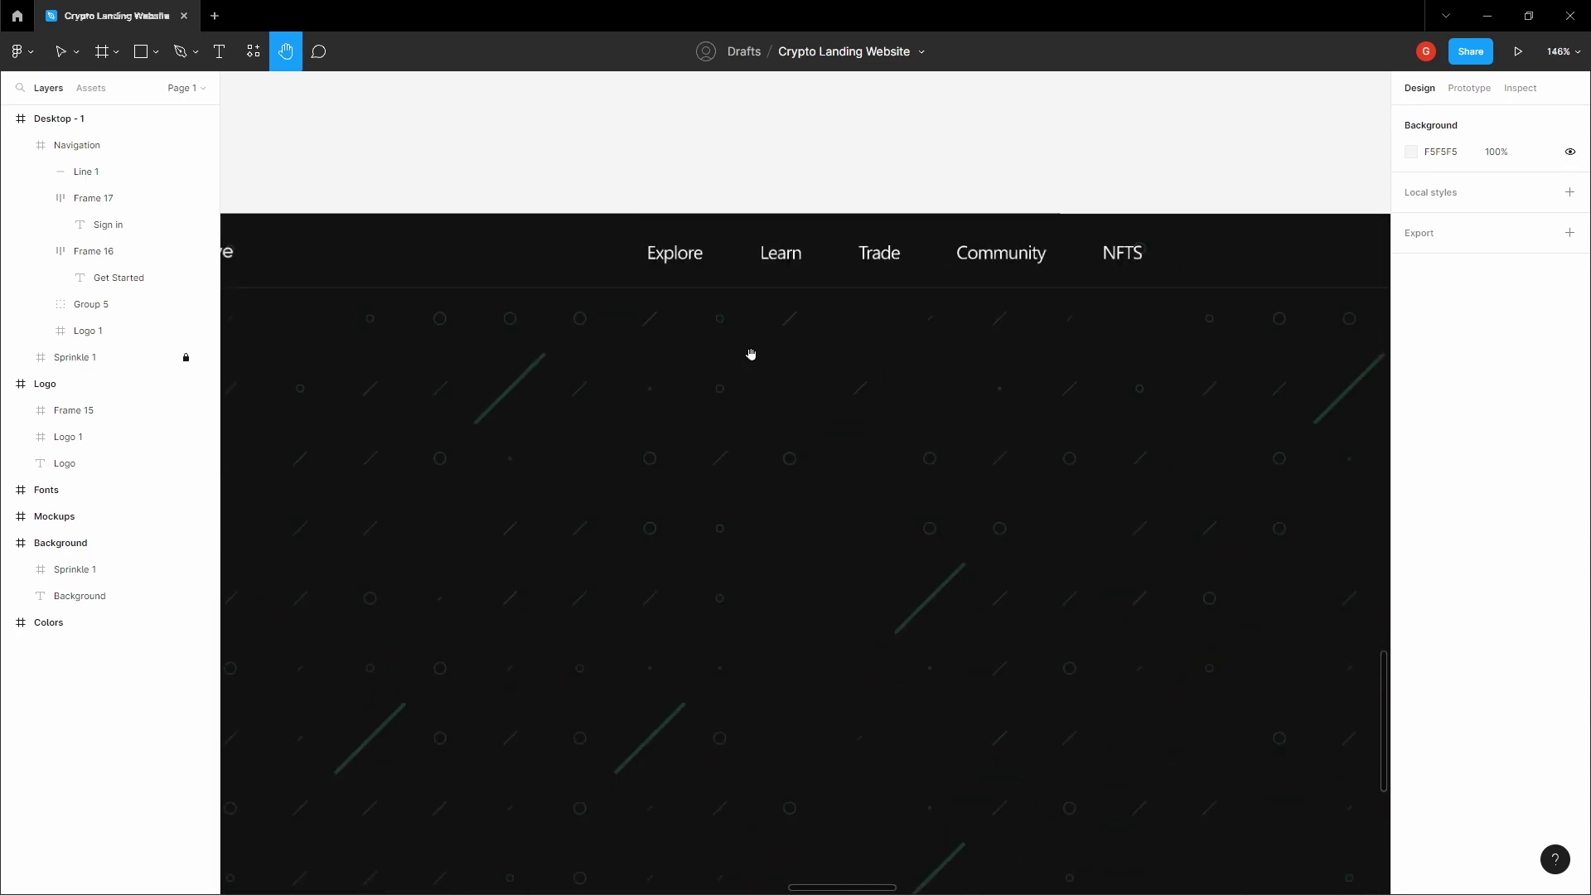
{"action": "scroll", "coordinate": [751, 355], "scroll_direction": "down", "scroll_amount": 2}
{"action": "left_click_drag", "start_coordinate": [751, 355], "coordinate": [807, 366]}
{"action": "scroll", "coordinate": [602, 313], "scroll_direction": "down", "scroll_amount": 2}
{"action": "scroll", "coordinate": [757, 282], "scroll_direction": "down", "scroll_amount": 1}
{"action": "scroll", "coordinate": [763, 331], "scroll_direction": "down", "scroll_amount": 2}
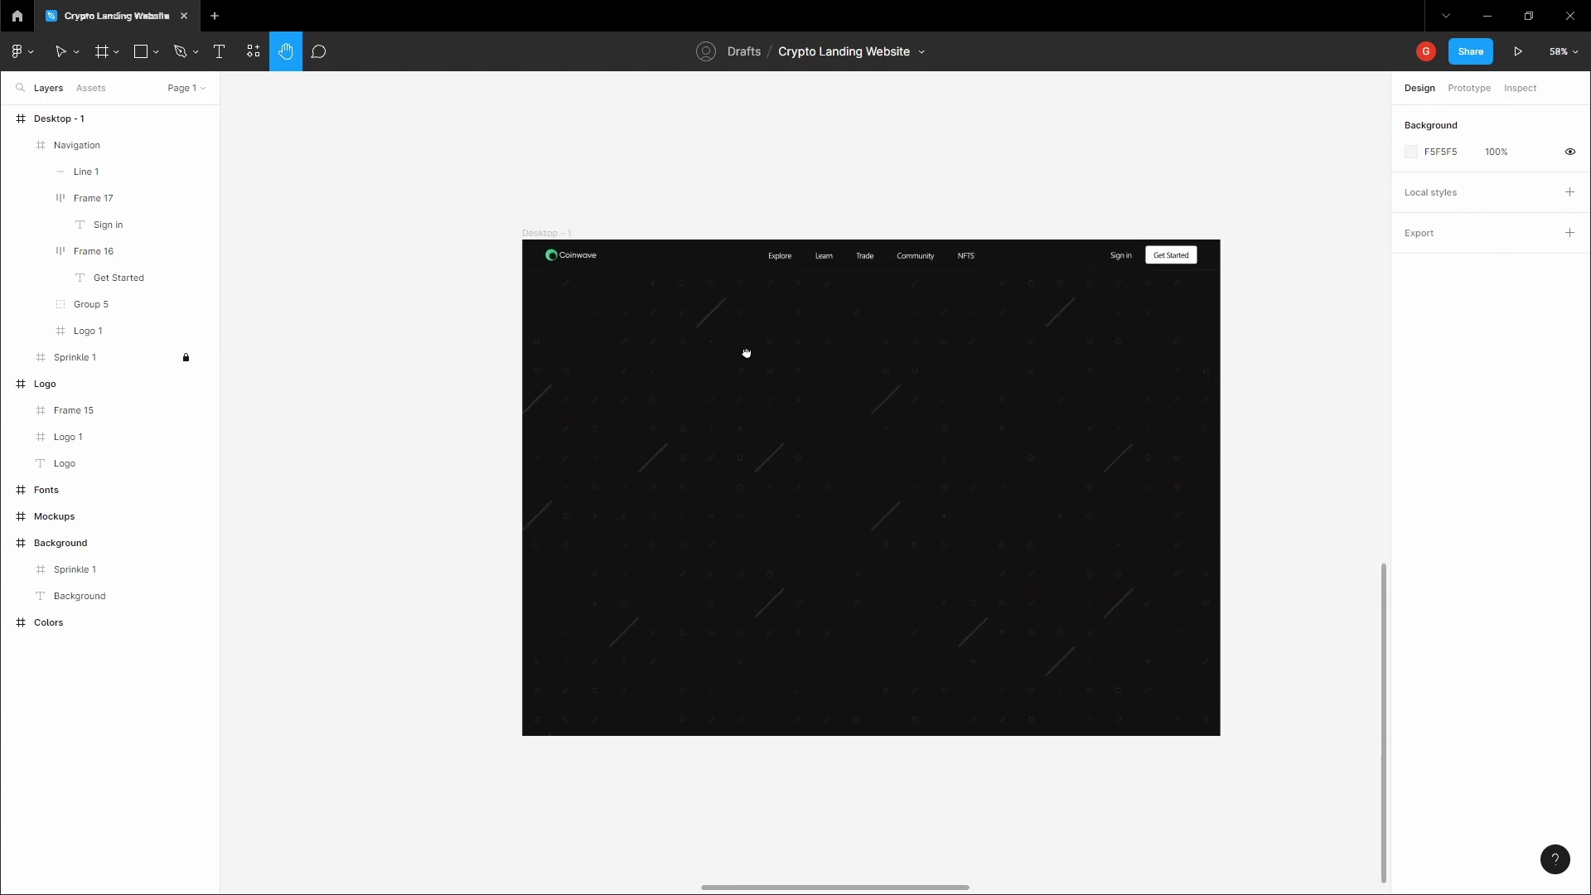
Examine the headline font sample and its text settings in the Fonts frame
{"action": "key", "text": "v"}
{"action": "left_click", "coordinate": [751, 358]}
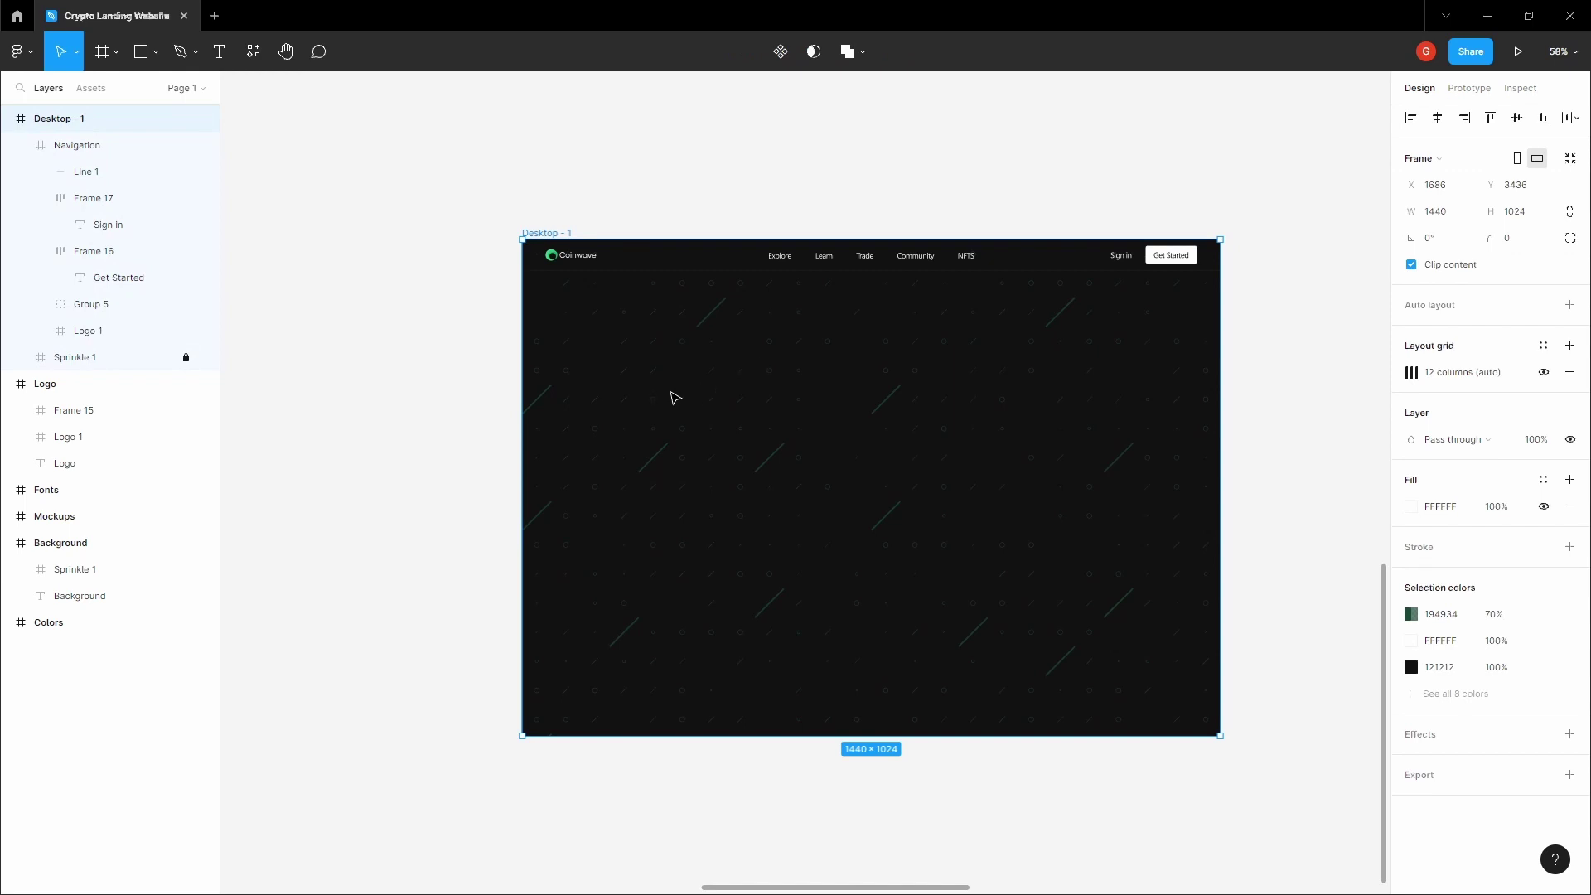
{"action": "left_click", "coordinate": [626, 178]}
{"action": "key", "text": "space"}
{"action": "left_click_drag", "start_coordinate": [626, 176], "coordinate": [629, 359]}
{"action": "scroll", "coordinate": [630, 359], "scroll_direction": "down", "scroll_amount": 5}
{"action": "left_click_drag", "start_coordinate": [704, 252], "coordinate": [704, 461]}
{"action": "left_click_drag", "start_coordinate": [753, 263], "coordinate": [651, 451]}
{"action": "left_click_drag", "start_coordinate": [1057, 408], "coordinate": [884, 389]}
{"action": "scroll", "coordinate": [884, 388], "scroll_direction": "right", "scroll_amount": 3}
{"action": "scroll", "coordinate": [753, 451], "scroll_direction": "left", "scroll_amount": 7}
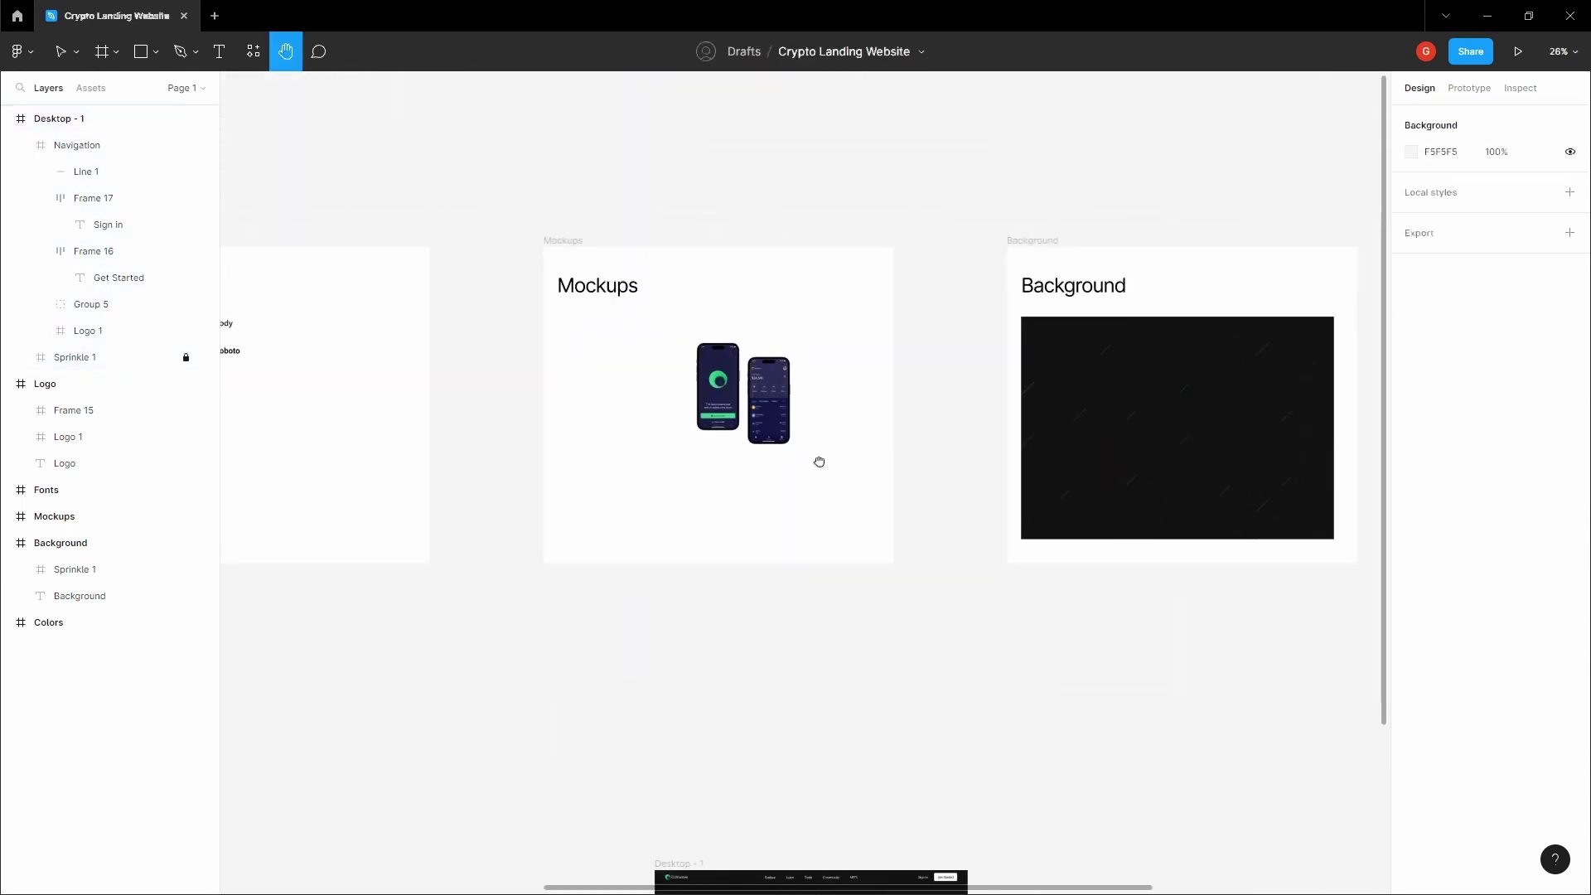
{"action": "scroll", "coordinate": [669, 426], "scroll_direction": "up", "scroll_amount": 4}
{"action": "key", "text": "v"}
{"action": "left_click", "coordinate": [746, 454]}
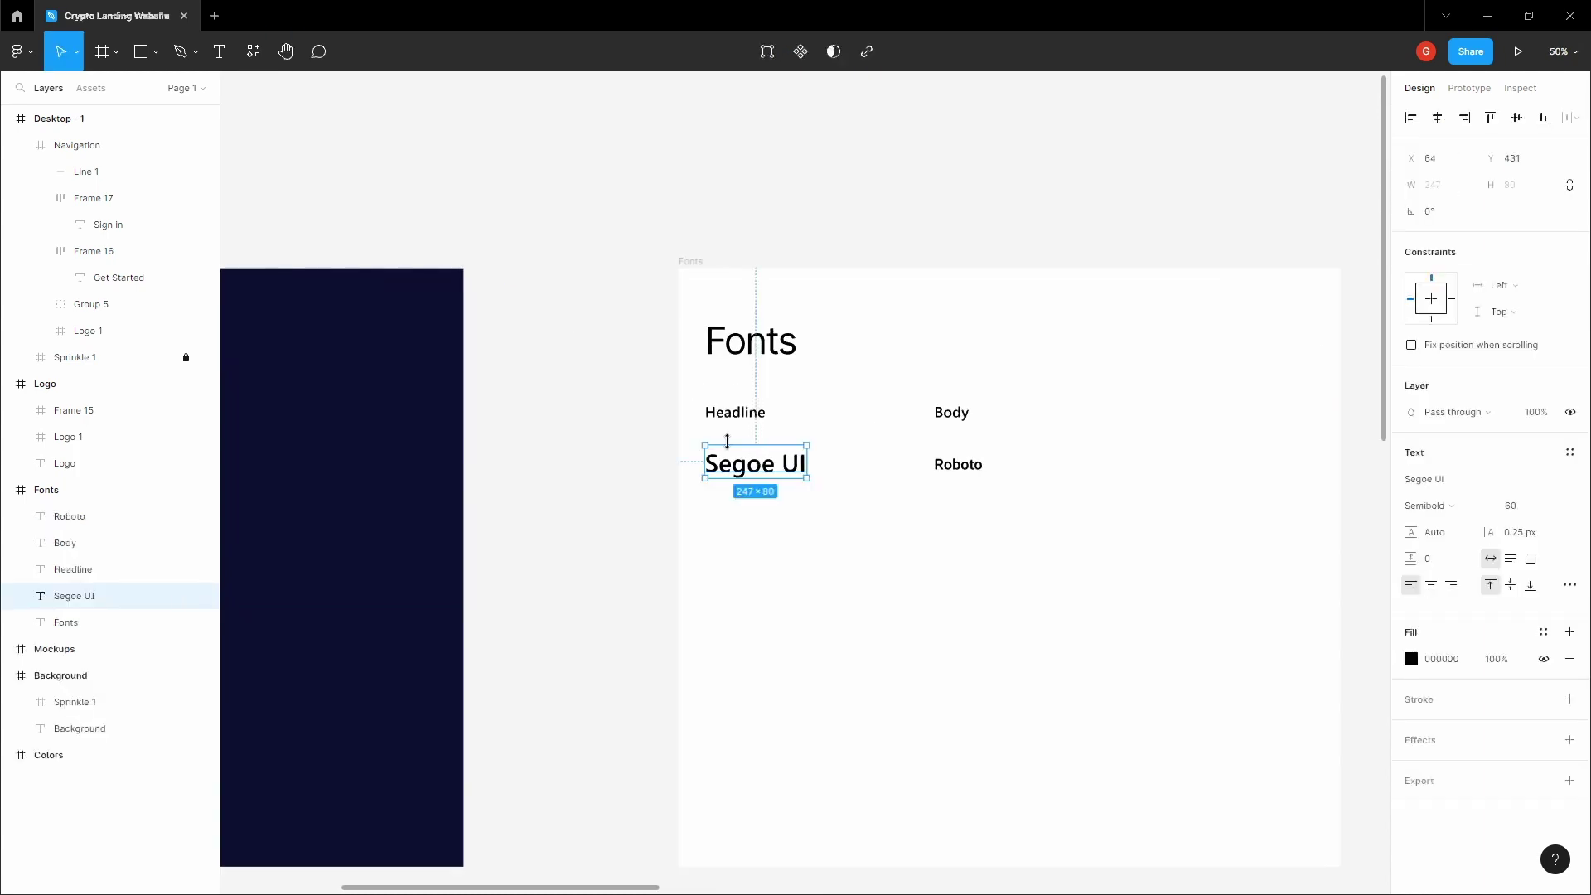
{"action": "left_click", "coordinate": [668, 500]}
{"action": "key", "text": "space"}
{"action": "left_click_drag", "start_coordinate": [667, 501], "coordinate": [472, 335]}
{"action": "left_click", "coordinate": [629, 355]}
{"action": "left_click", "coordinate": [540, 415]}
{"action": "key", "text": "space"}
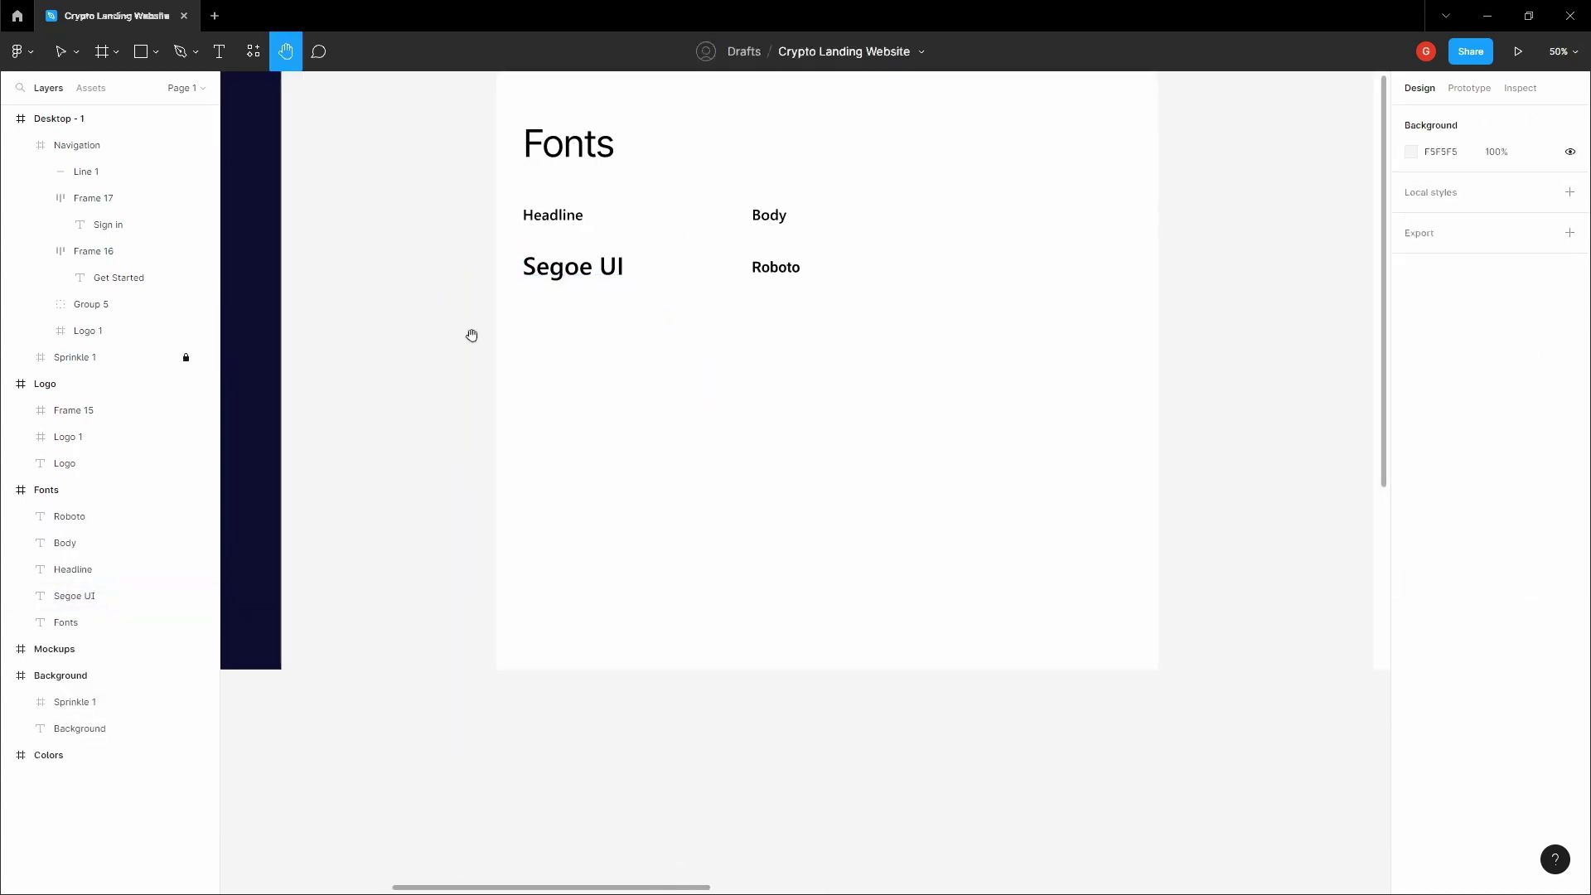
Add a two-line text reading "A Smarter Way" and "to Invest in Crypto" in the left half of Desktop - 1
{"action": "scroll", "coordinate": [498, 364], "scroll_direction": "down", "scroll_amount": 5}
{"action": "left_click_drag", "start_coordinate": [1009, 732], "coordinate": [593, 302]}
{"action": "scroll", "coordinate": [646, 343], "scroll_direction": "up", "scroll_amount": 4}
{"action": "left_click_drag", "start_coordinate": [693, 419], "coordinate": [589, 345]}
{"action": "key", "text": "space"}
{"action": "scroll", "coordinate": [589, 344], "scroll_direction": "up", "scroll_amount": 3}
{"action": "left_click", "coordinate": [572, 393]}
{"action": "key", "text": "t"}
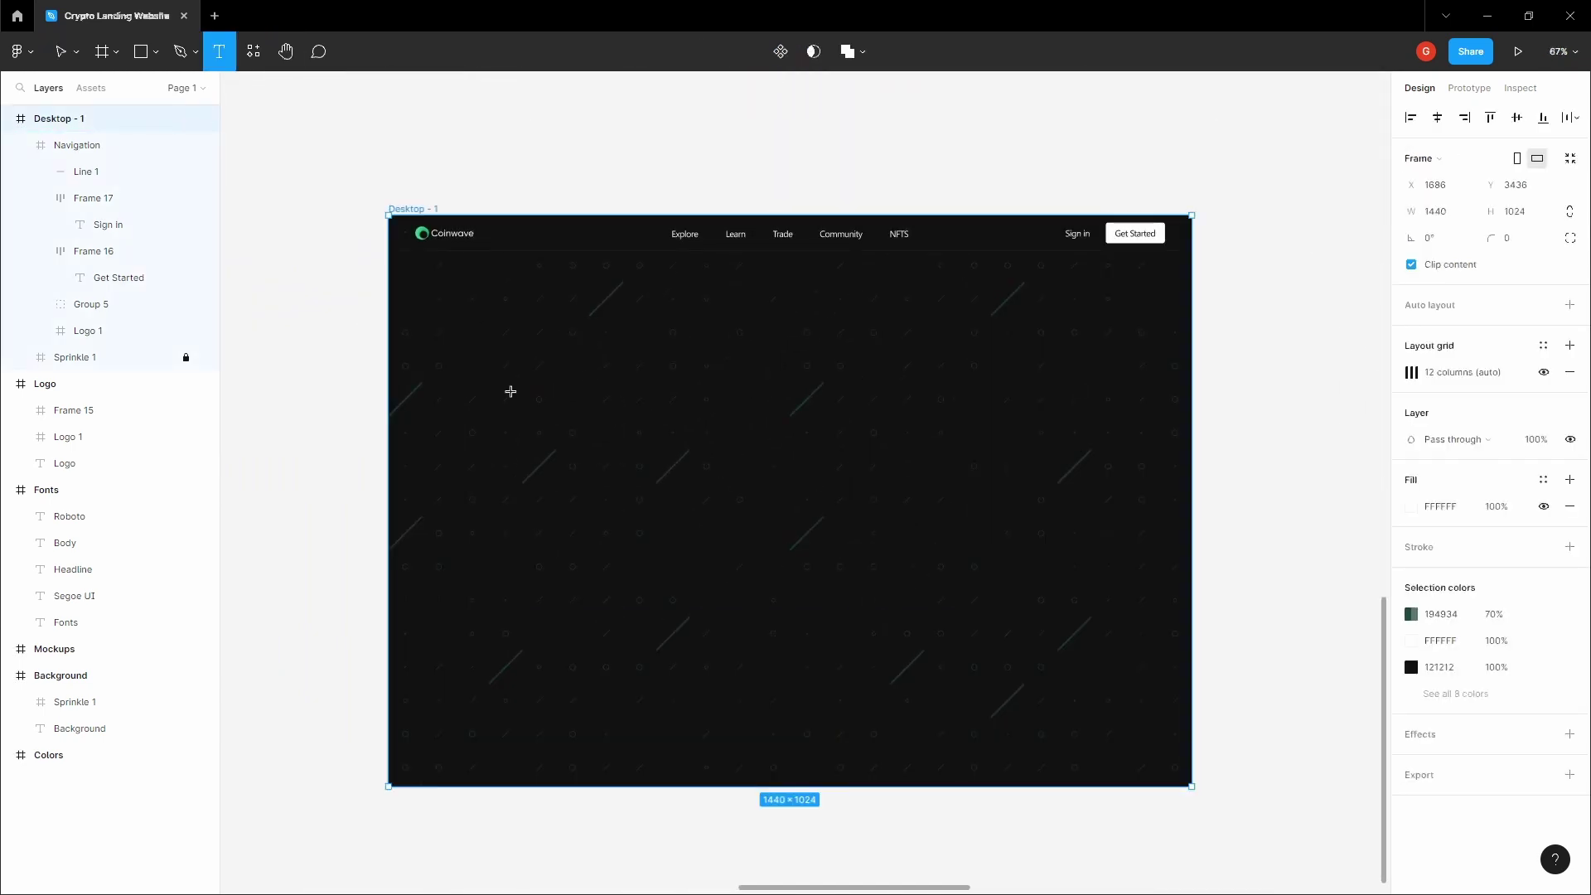
{"action": "left_click", "coordinate": [511, 391]}
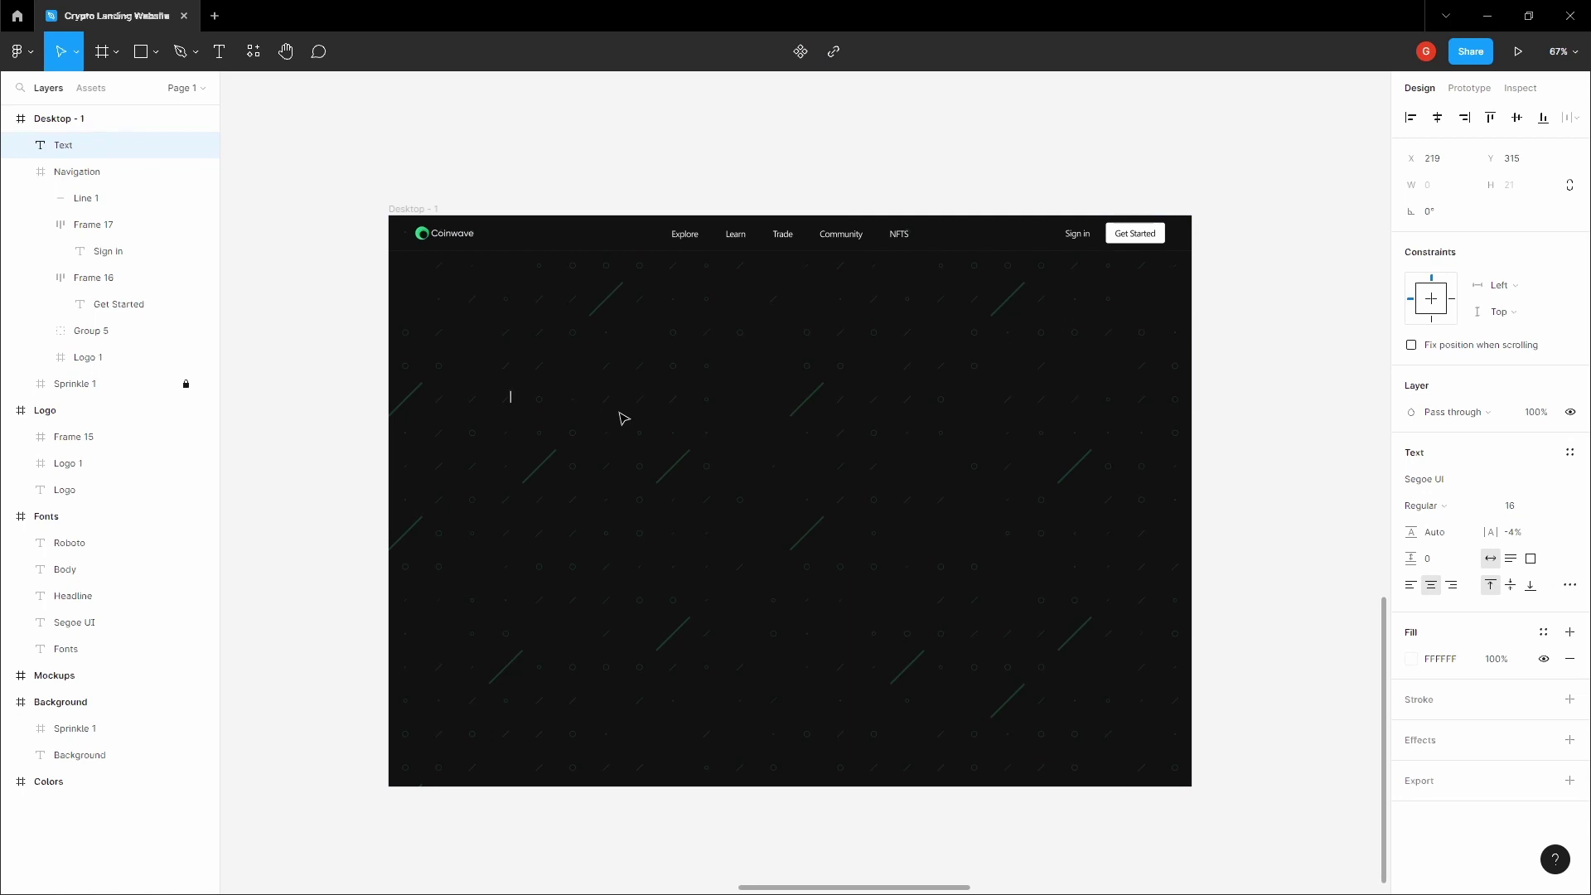
{"action": "type", "text": "A Smarter way"}
{"action": "key", "text": "Return"}
{"action": "type", "text": "to"}
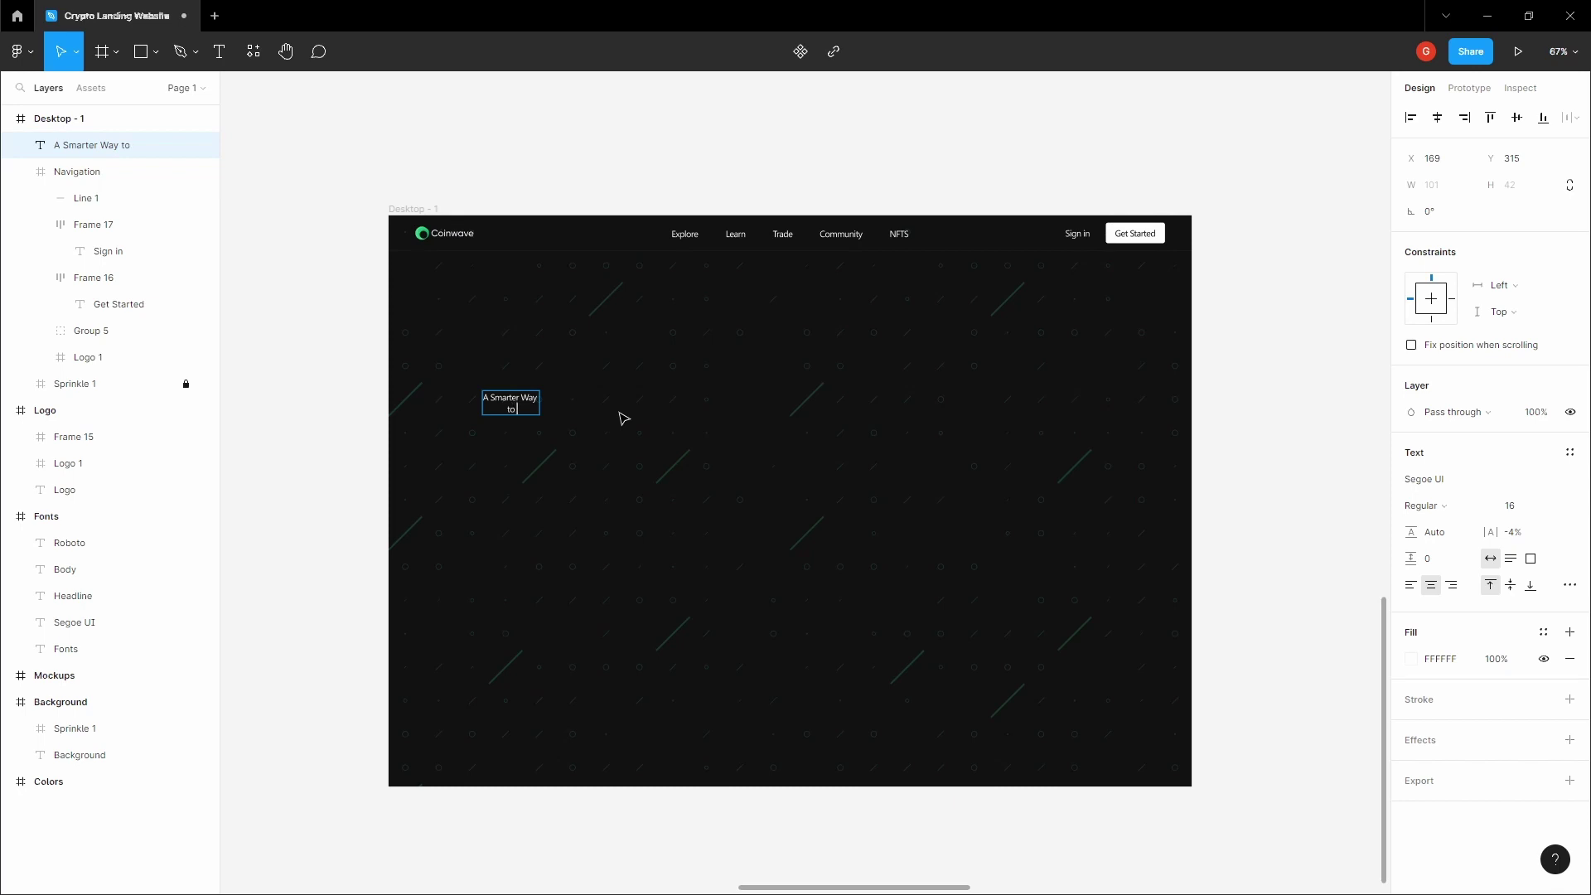
{"action": "type", "text": " Invest in Crypto"}
{"action": "key", "text": "Escape"}
Set the headline to font size 60 with left alignment and move it right to about X 173
{"action": "left_click", "coordinate": [1530, 512]}
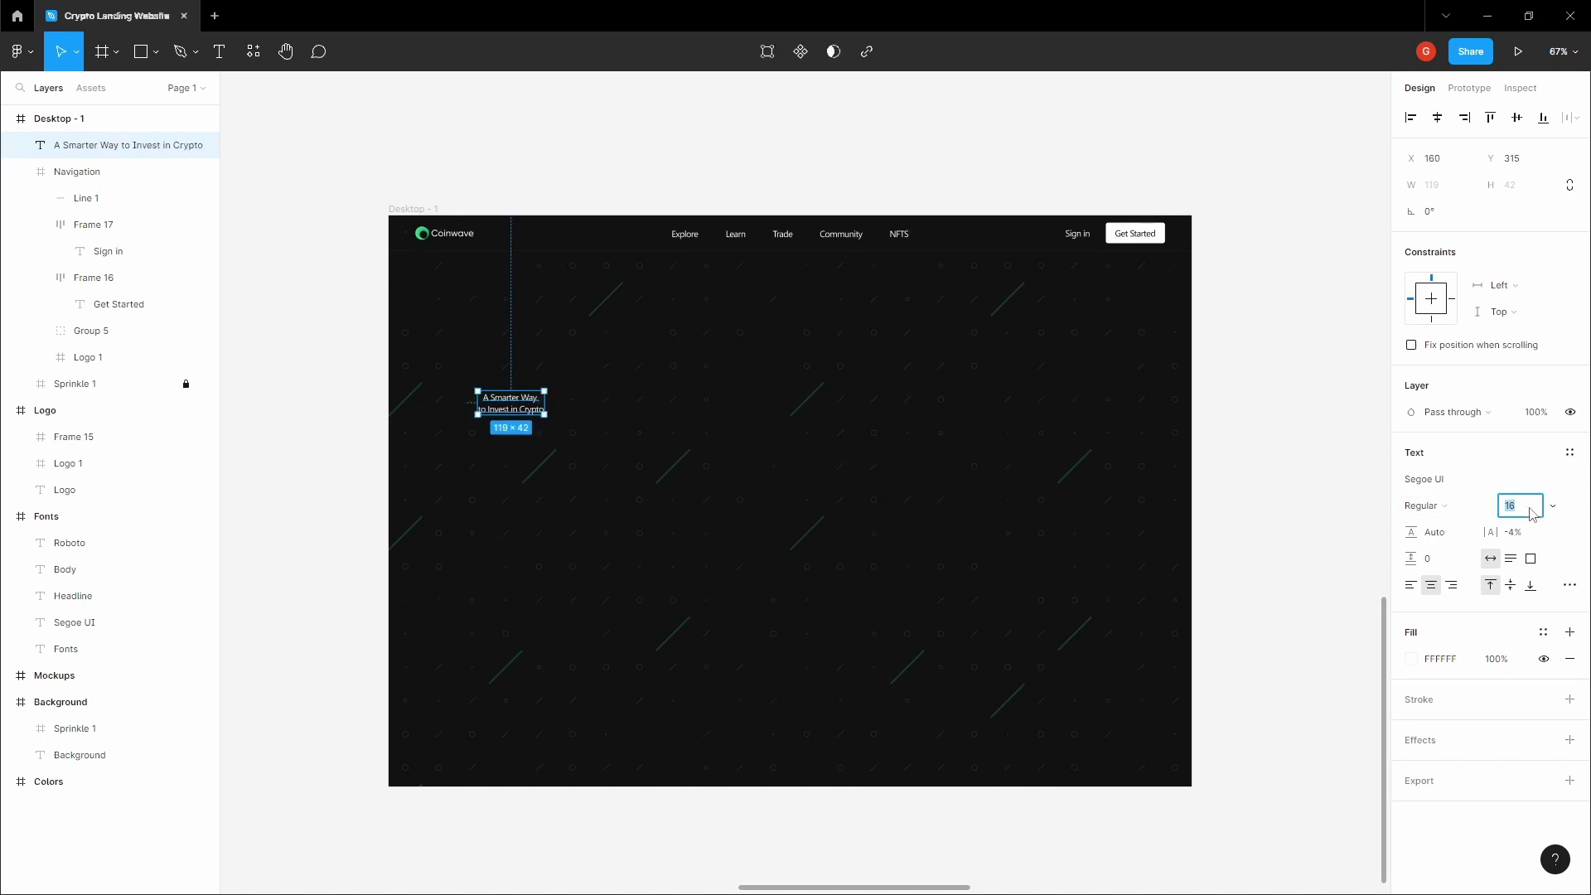
{"action": "type", "text": "60"}
{"action": "key", "text": "Return"}
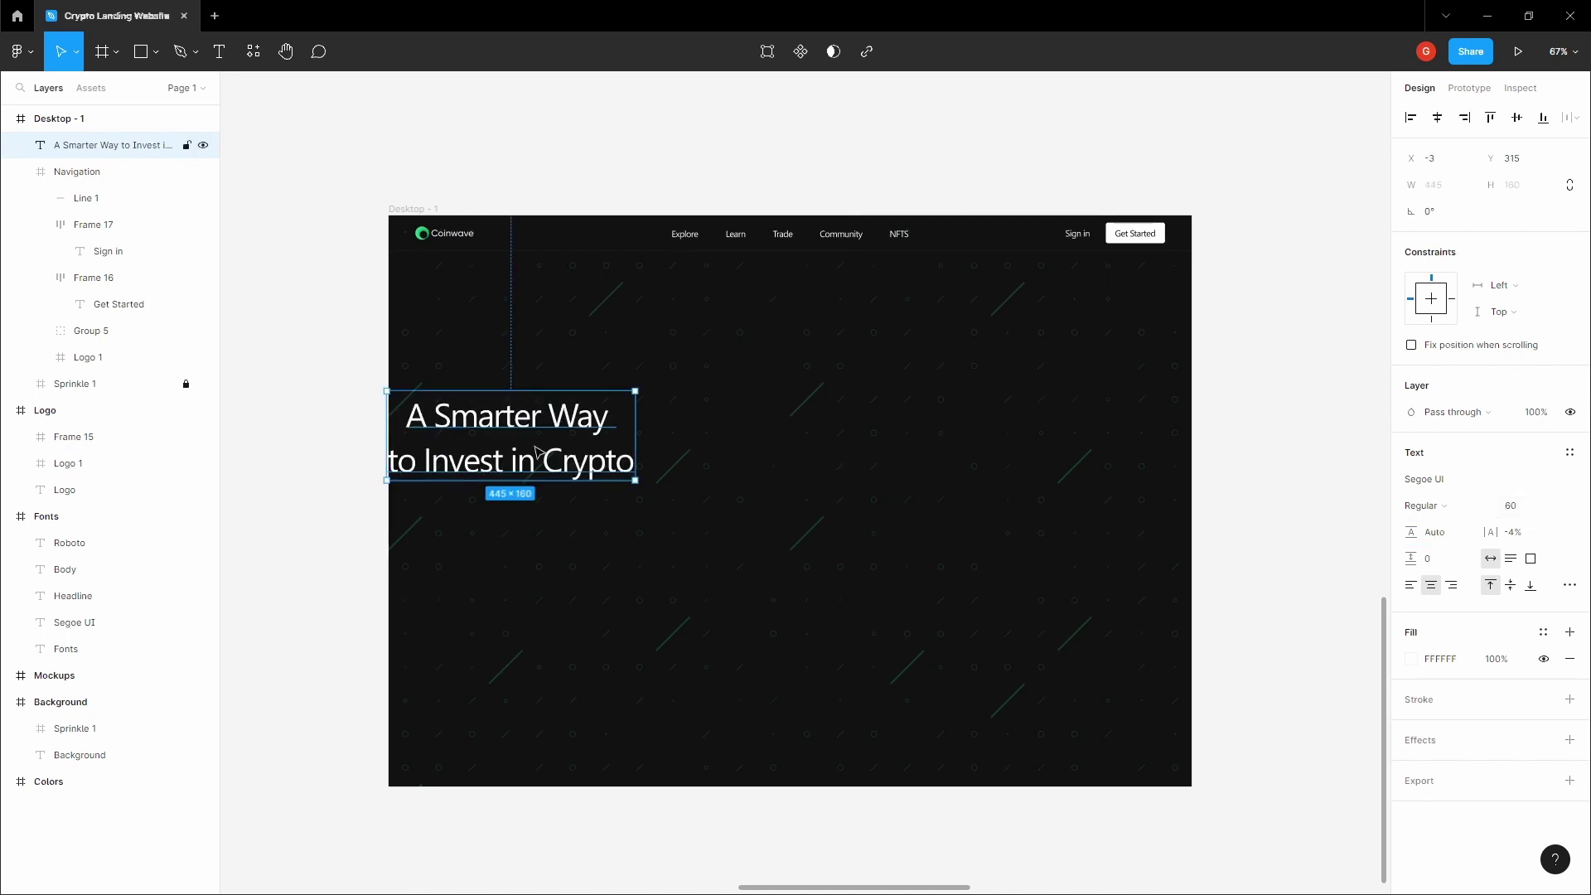
{"action": "left_click", "coordinate": [1413, 588]}
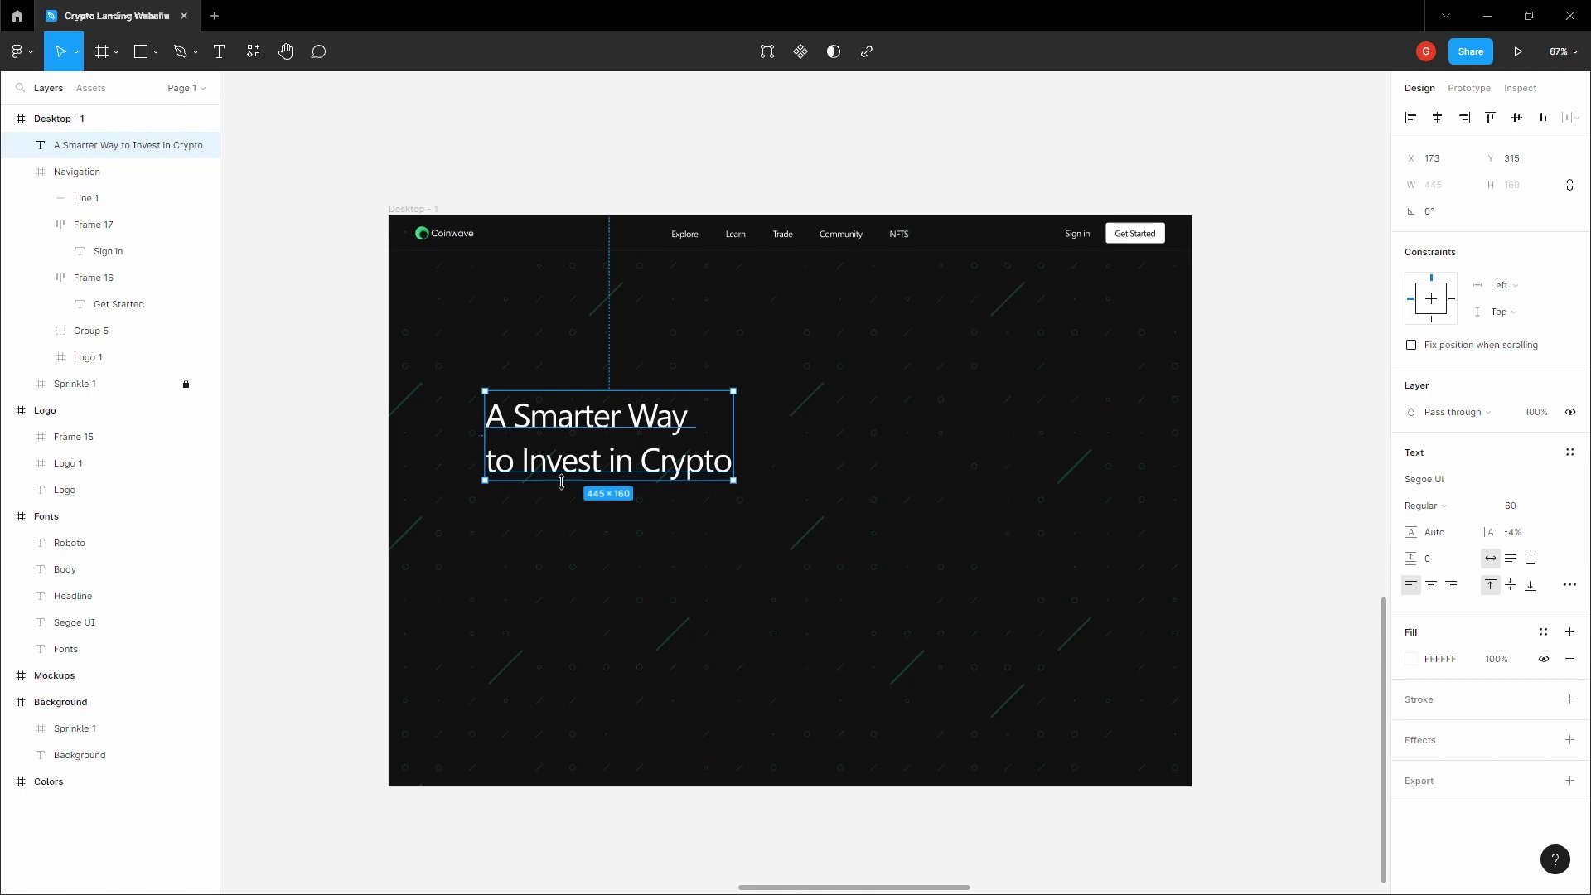
Try a line height of 120% on the headline
{"action": "scroll", "coordinate": [615, 422], "scroll_direction": "up", "scroll_amount": 3}
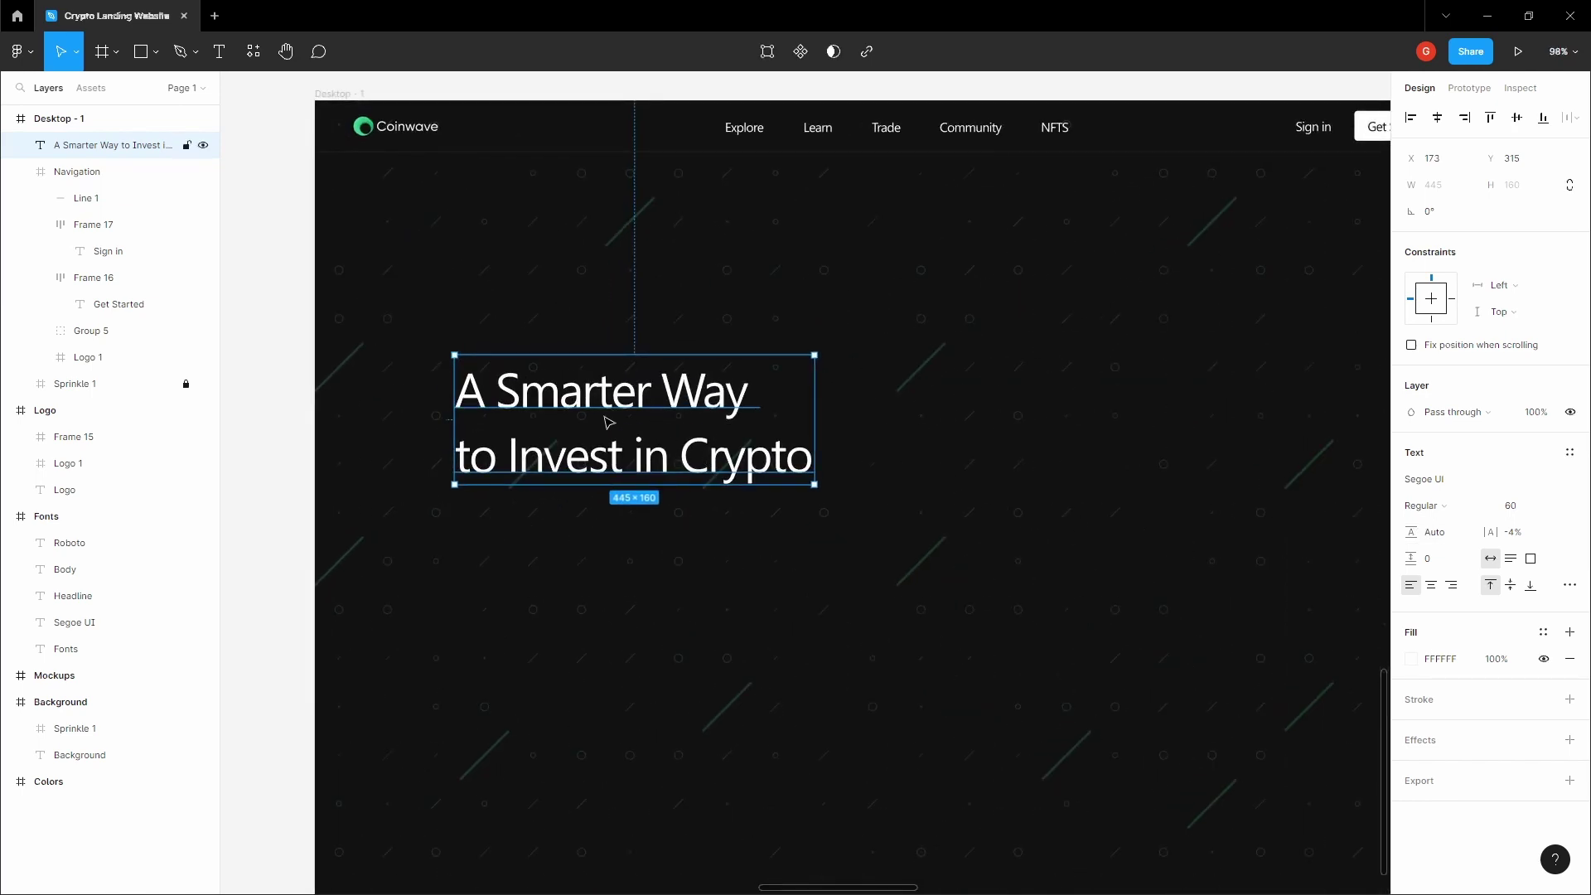
{"action": "left_click", "coordinate": [1437, 539]}
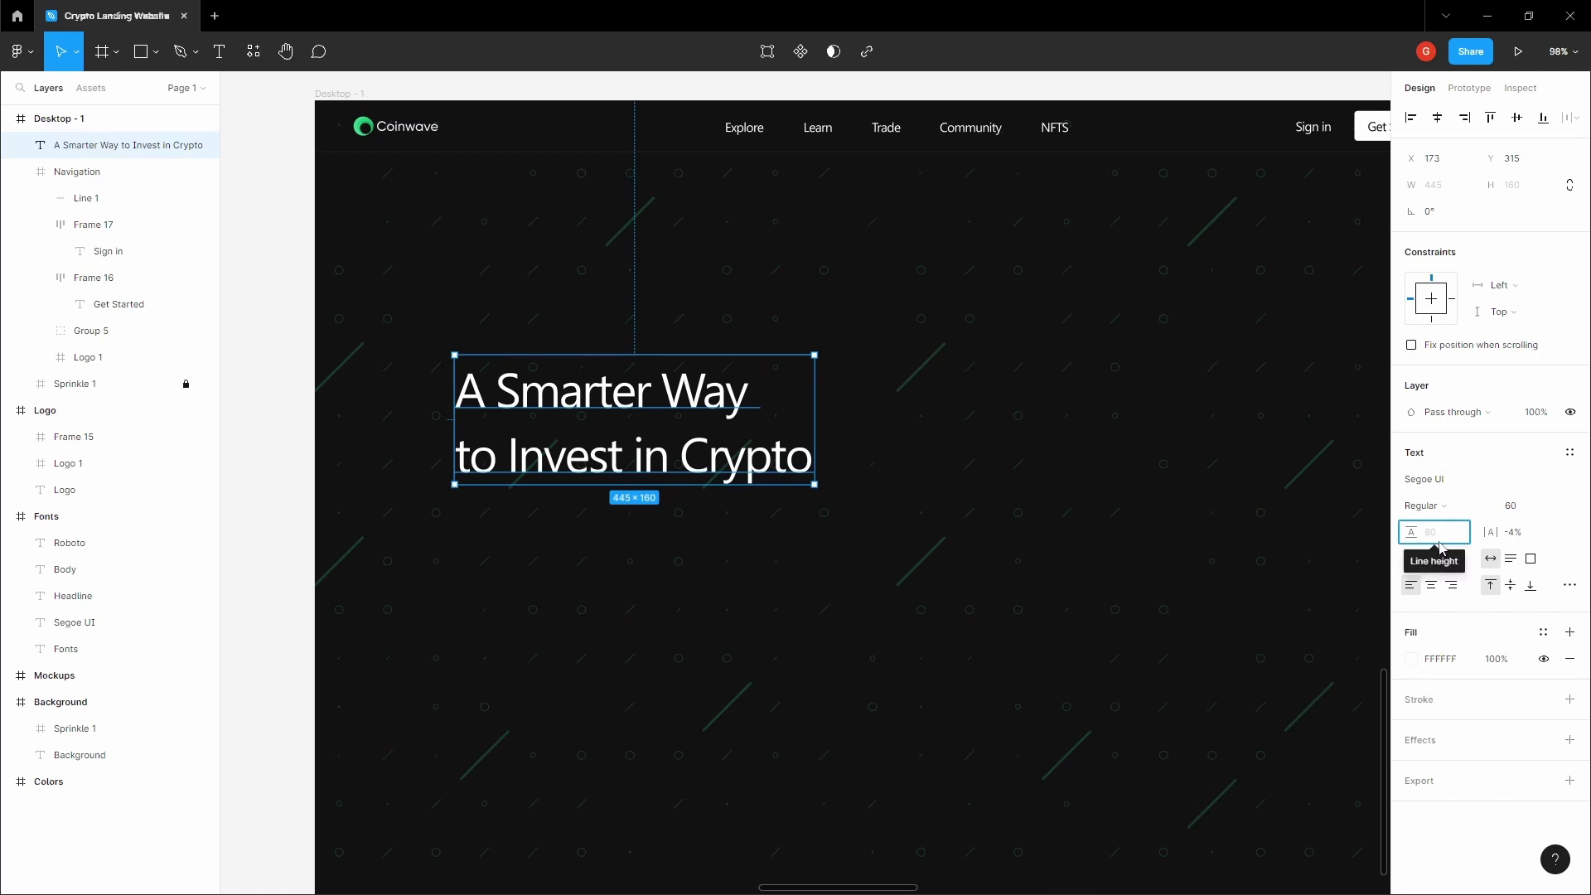
{"action": "type", "text": "120"}
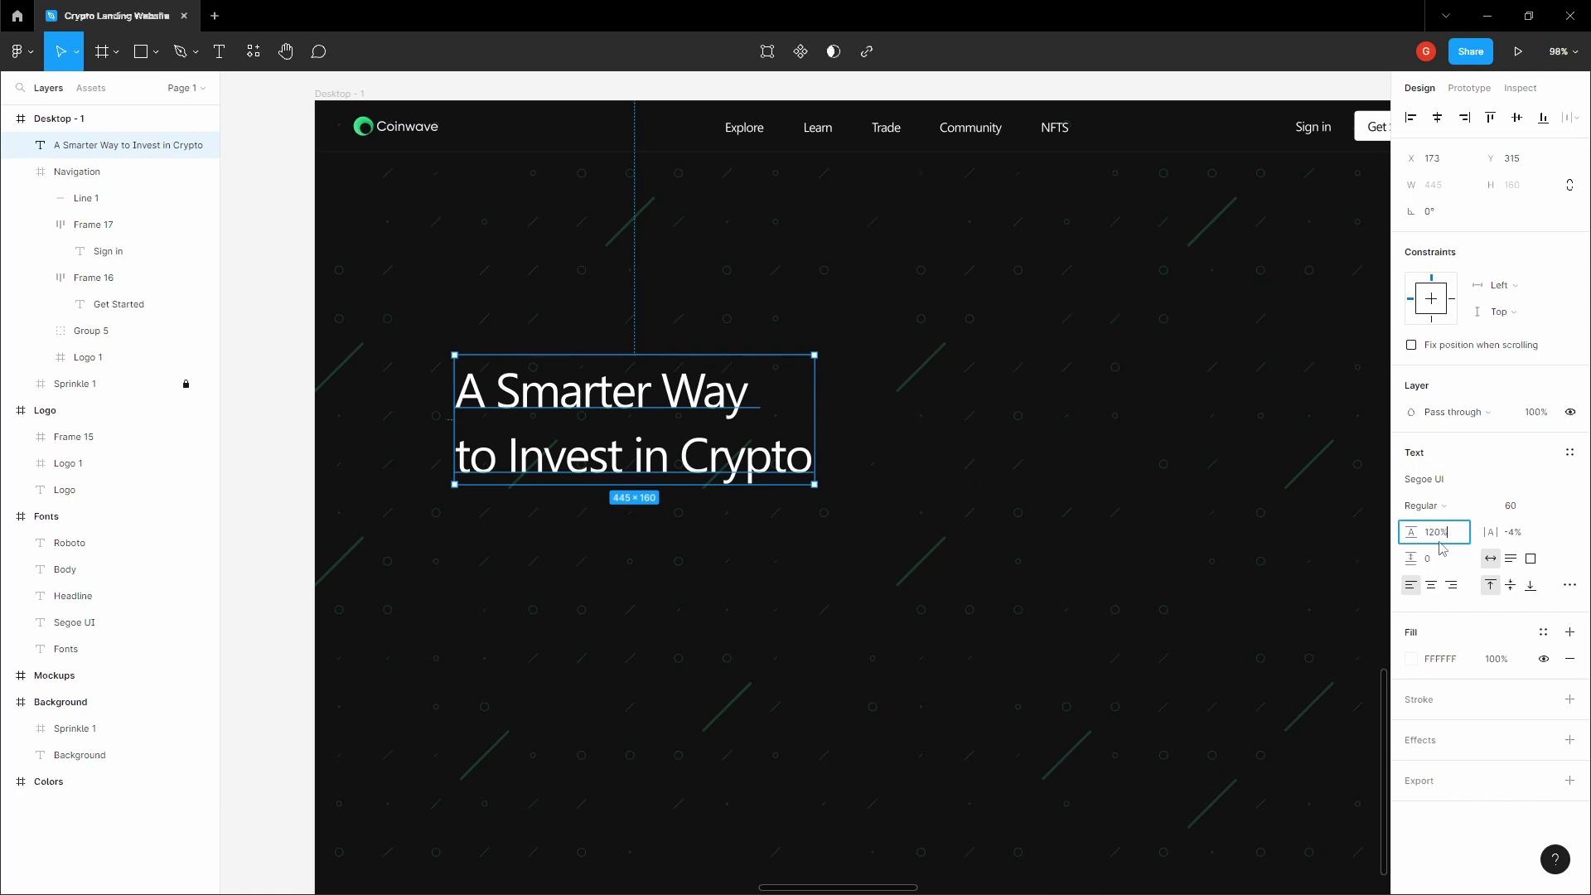
{"action": "key", "text": "Return"}
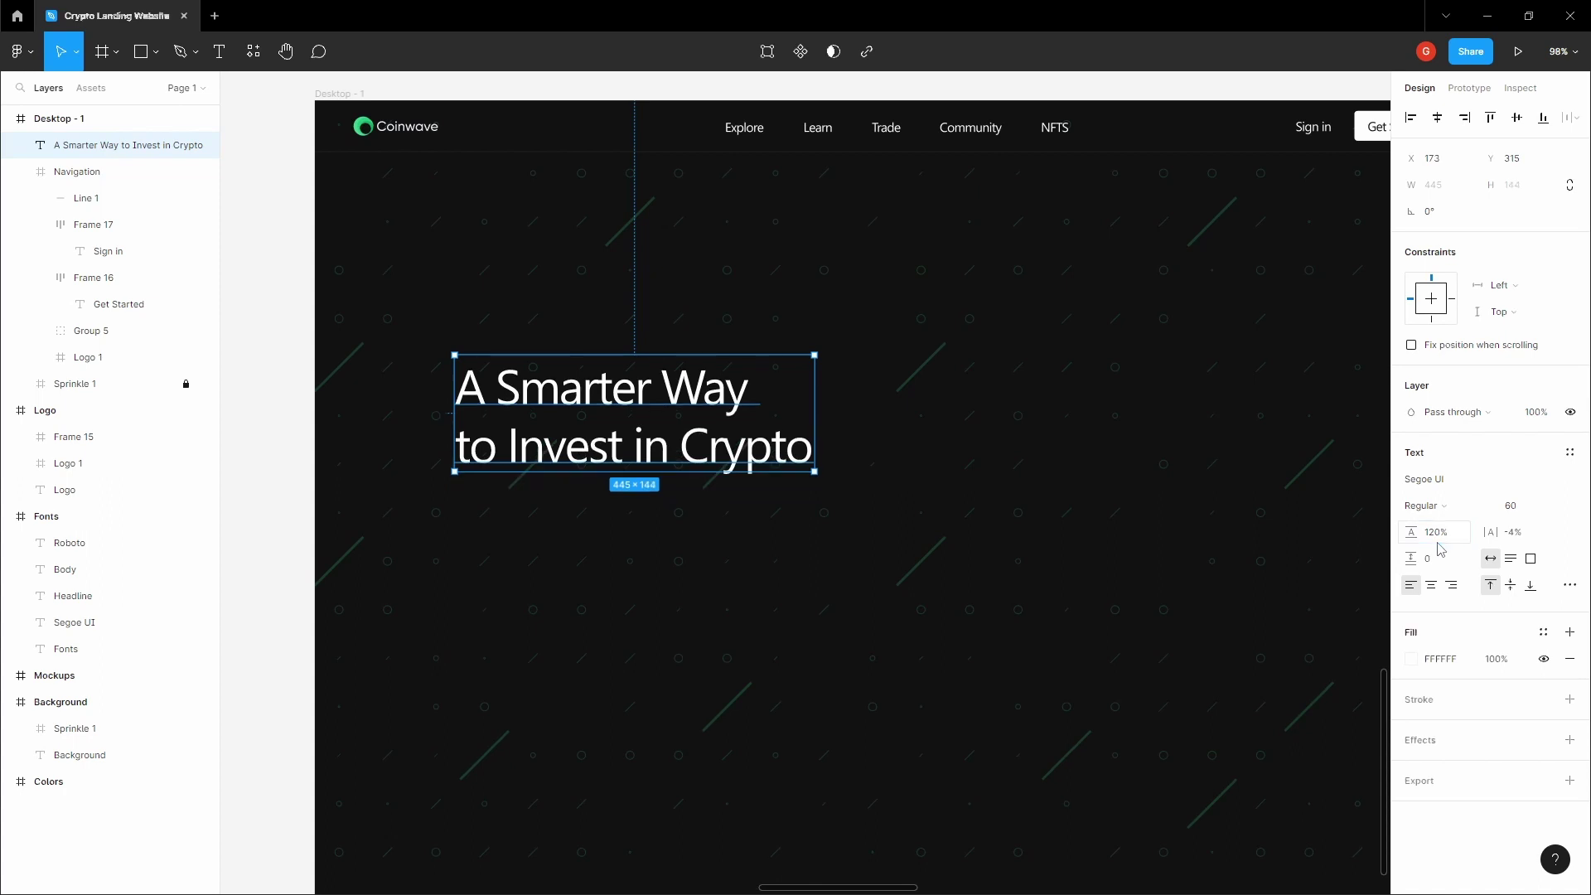
Set the headline's line height to 115% and deselect it
{"action": "left_click", "coordinate": [1446, 538]}
{"action": "key", "text": "Return"}
{"action": "scroll", "coordinate": [626, 470], "scroll_direction": "down", "scroll_amount": 3}
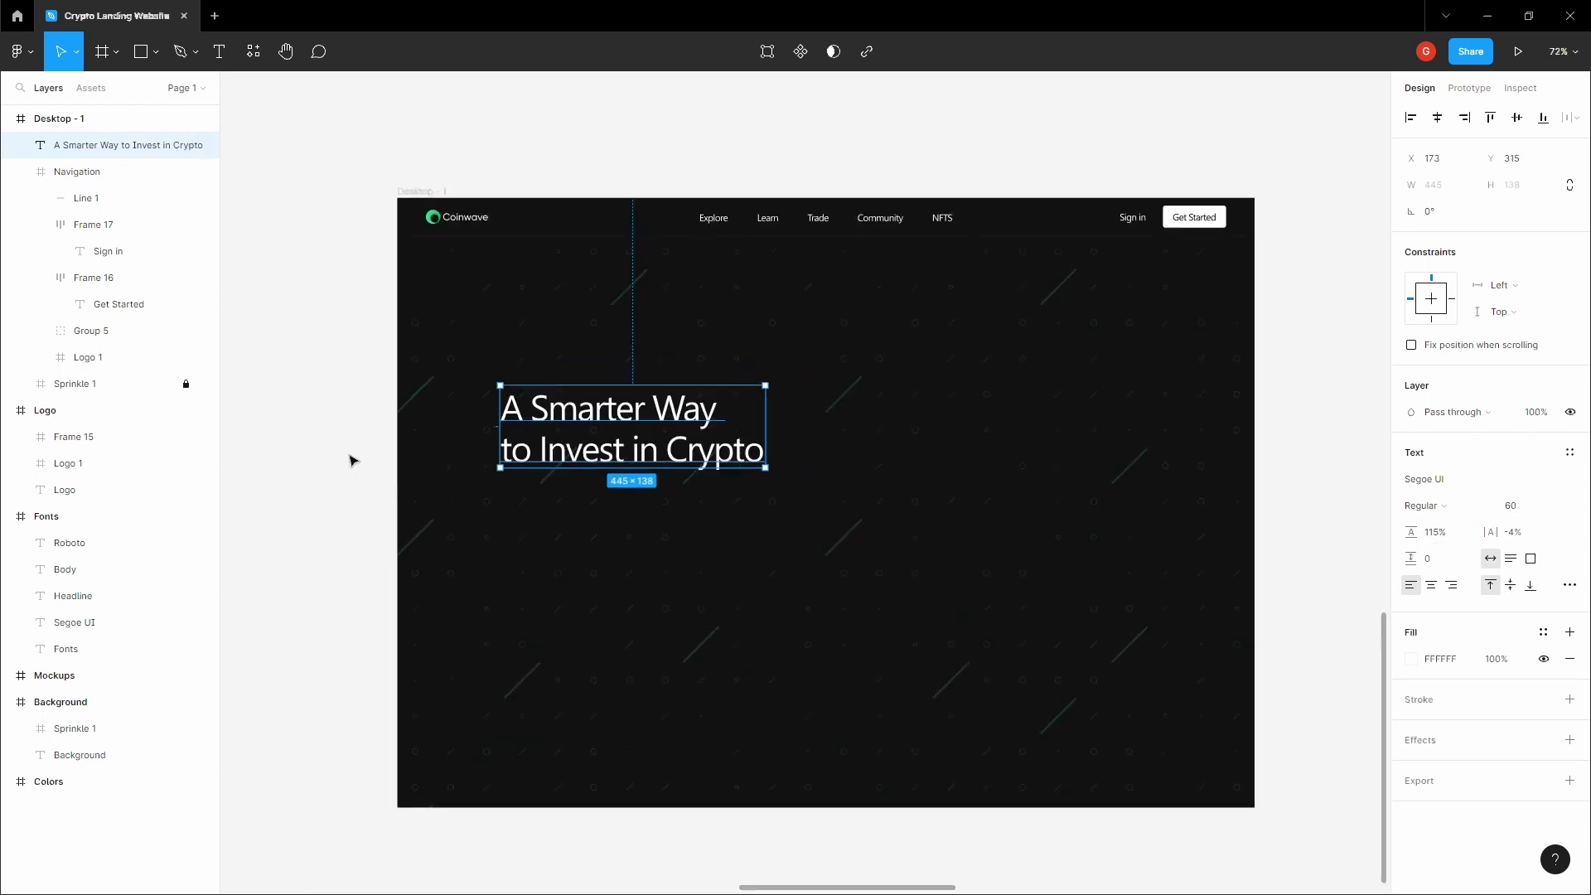
{"action": "left_click", "coordinate": [352, 459]}
{"action": "key", "text": "space"}
{"action": "left_click_drag", "start_coordinate": [356, 452], "coordinate": [308, 426]}
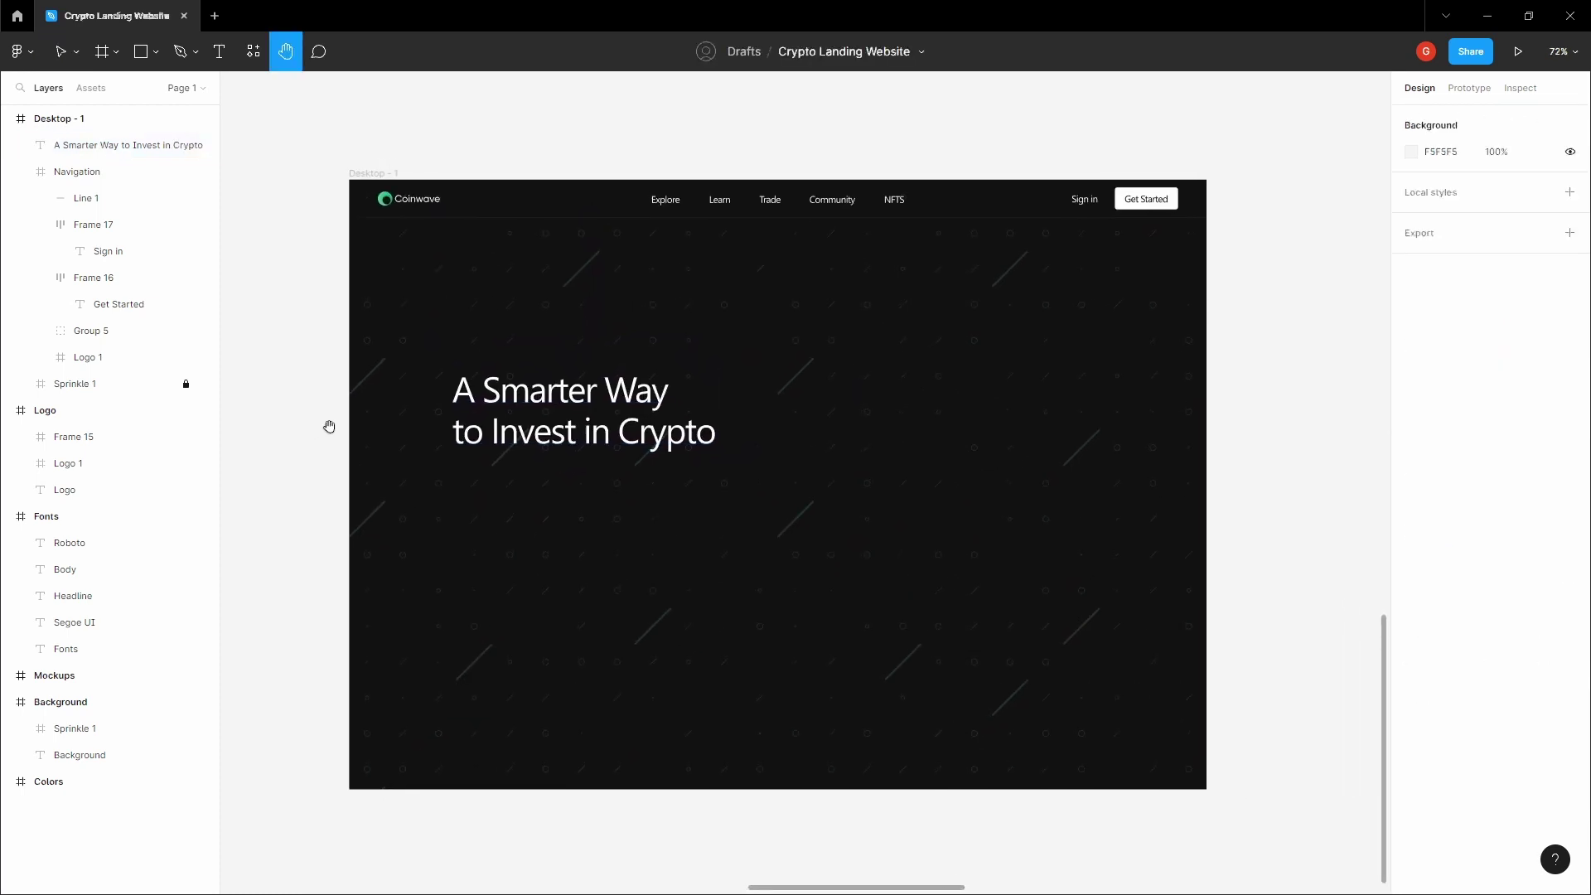
Show the layout grids and move the headline slightly down, aligning its left edge with the second grid column
{"action": "scroll", "coordinate": [330, 427], "scroll_direction": "up", "scroll_amount": 2}
{"action": "left_click", "coordinate": [527, 429]}
{"action": "left_click", "coordinate": [537, 326]}
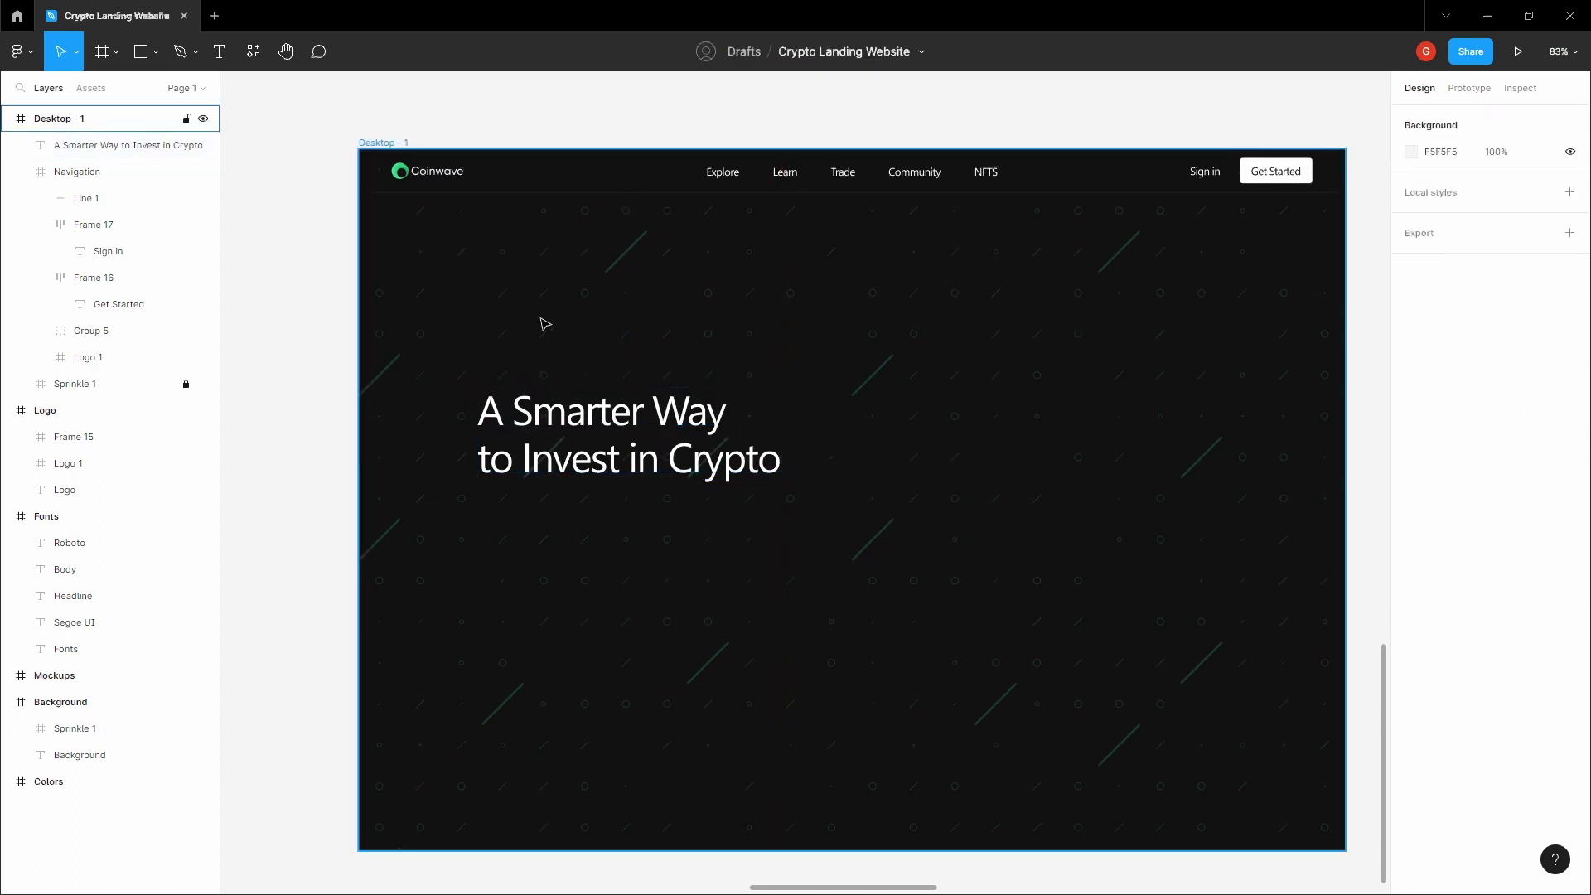
{"action": "key", "text": "ctrl+shift+4"}
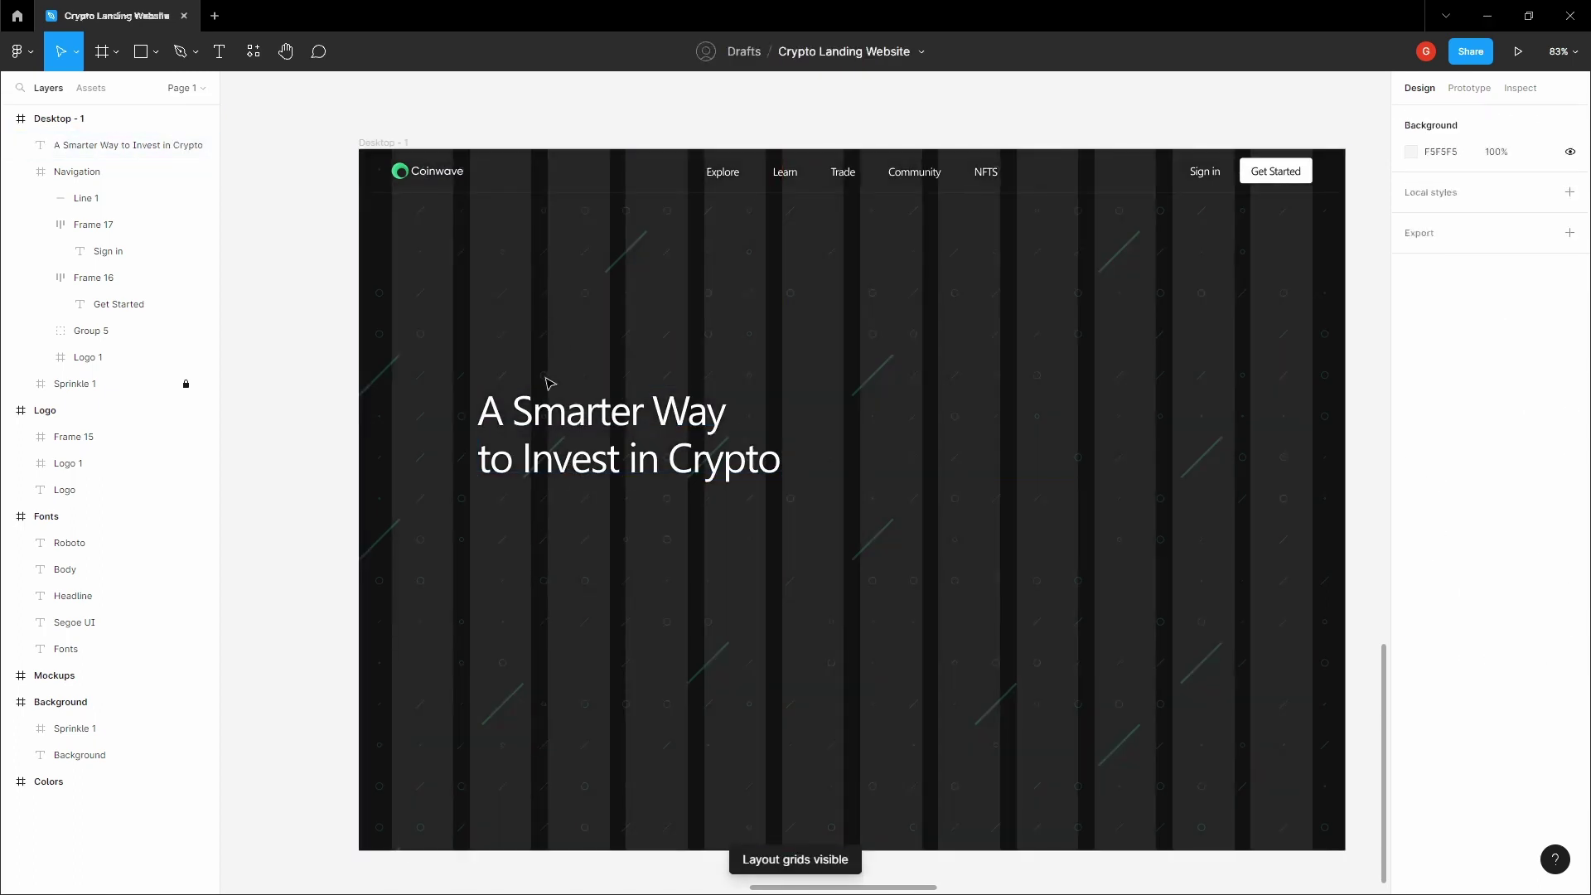
{"action": "left_click", "coordinate": [535, 424]}
{"action": "mouse_move", "coordinate": [535, 424]}
{"action": "left_mouse_down"}
{"action": "mouse_move", "coordinate": [517, 446]}
{"action": "mouse_move", "coordinate": [525, 424]}
{"action": "mouse_move", "coordinate": [530, 443]}
{"action": "left_mouse_up"}
{"action": "left_click", "coordinate": [520, 410]}
{"action": "key", "text": "space"}
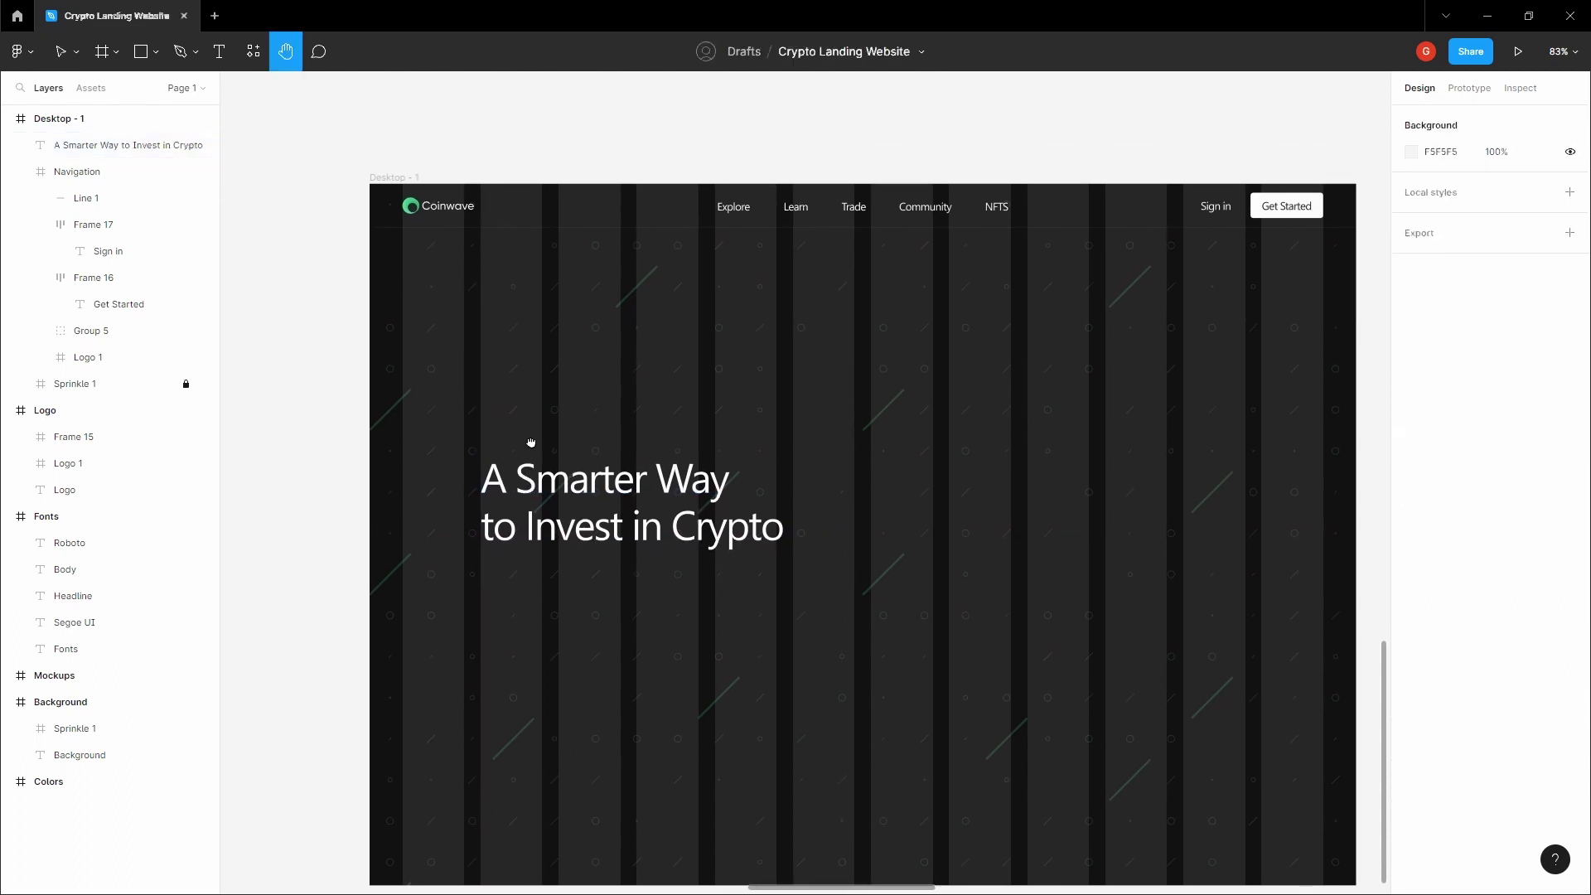
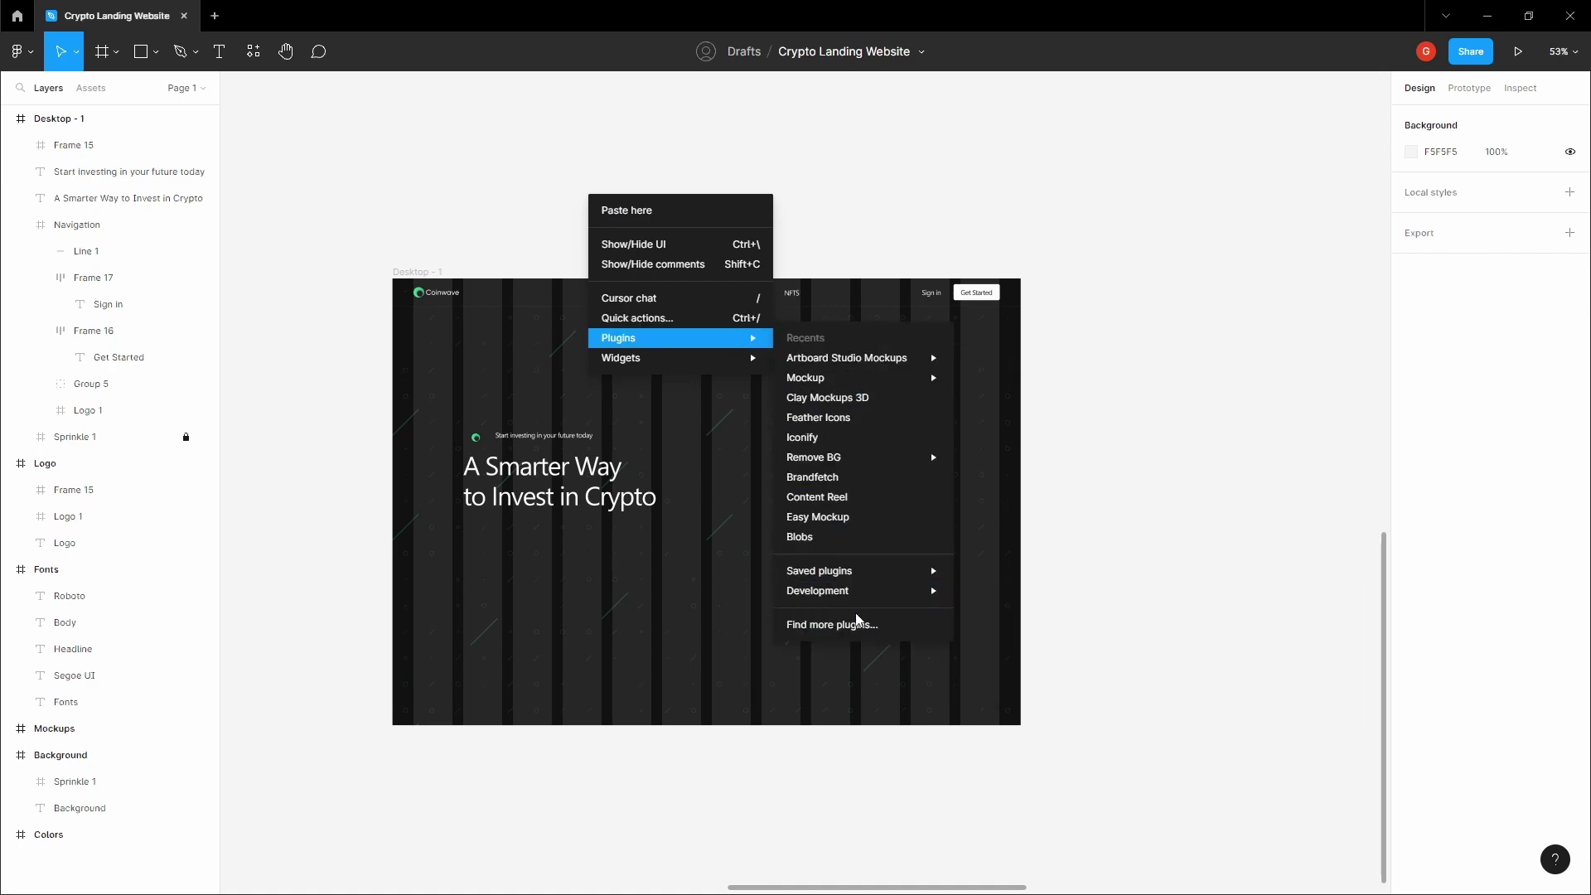
Search the Feather Icons plugin for "right" and insert the arrow-right icon
{"action": "left_click", "coordinate": [843, 420]}
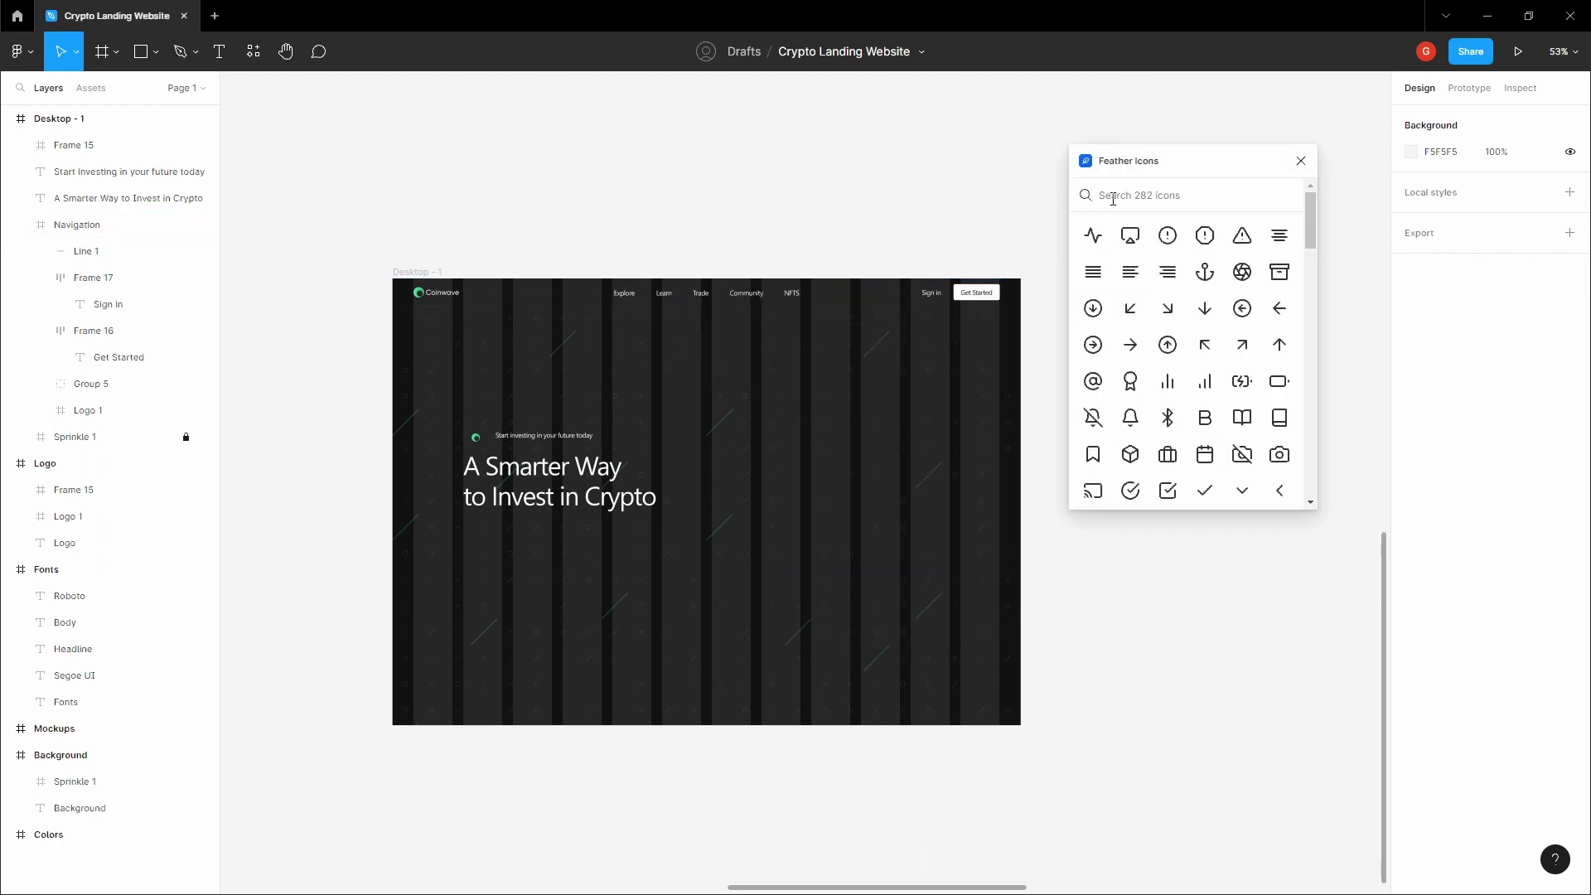
{"action": "left_click", "coordinate": [1113, 199]}
{"action": "type", "text": "right"}
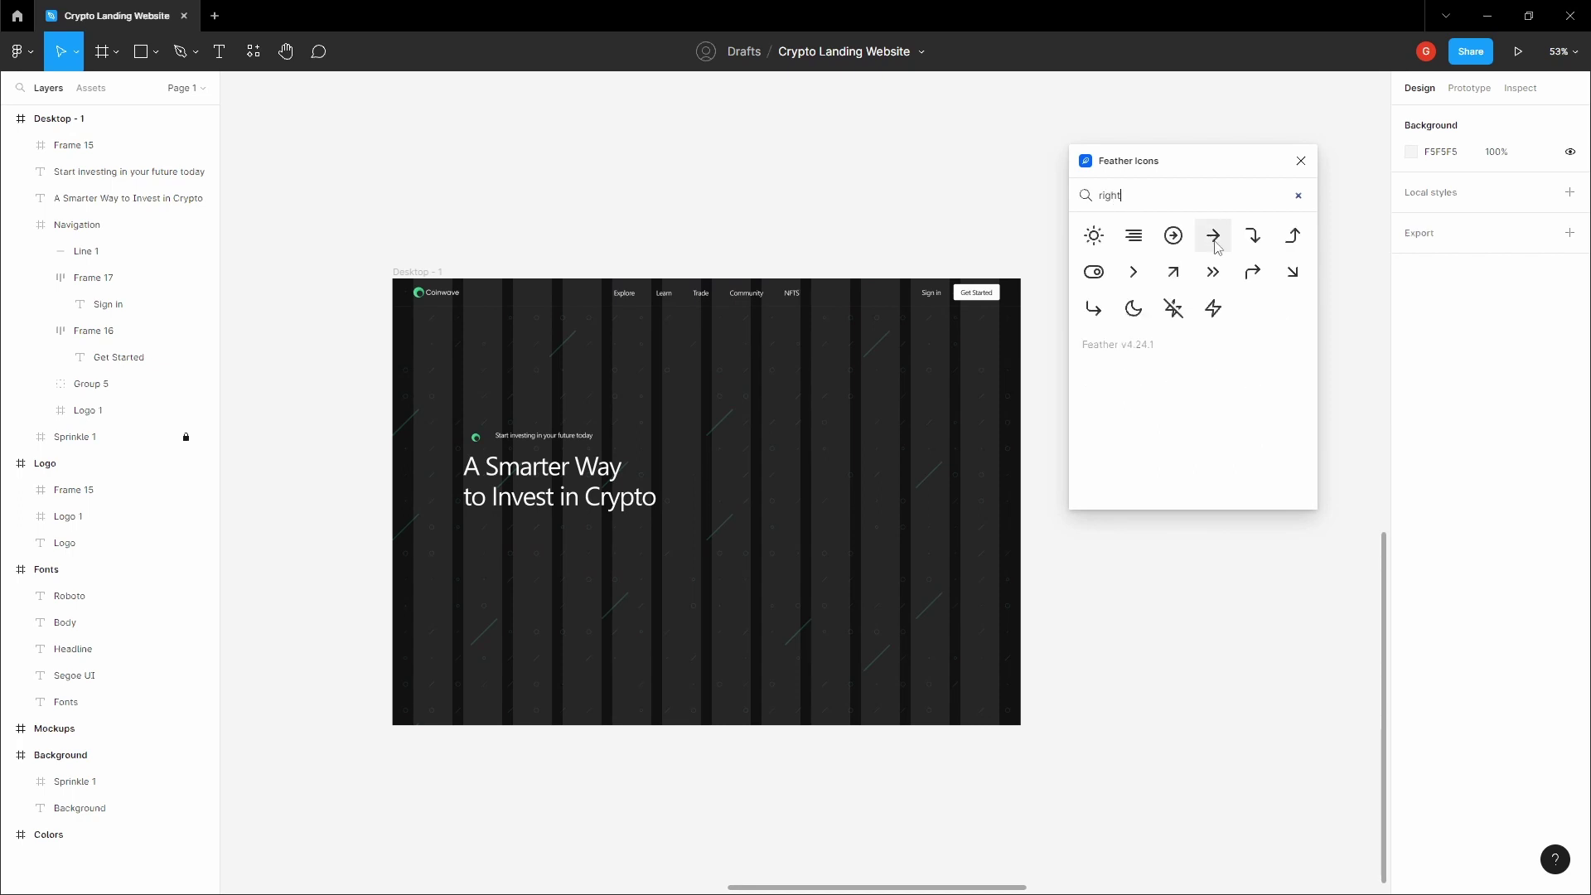
{"action": "left_click", "coordinate": [1214, 238]}
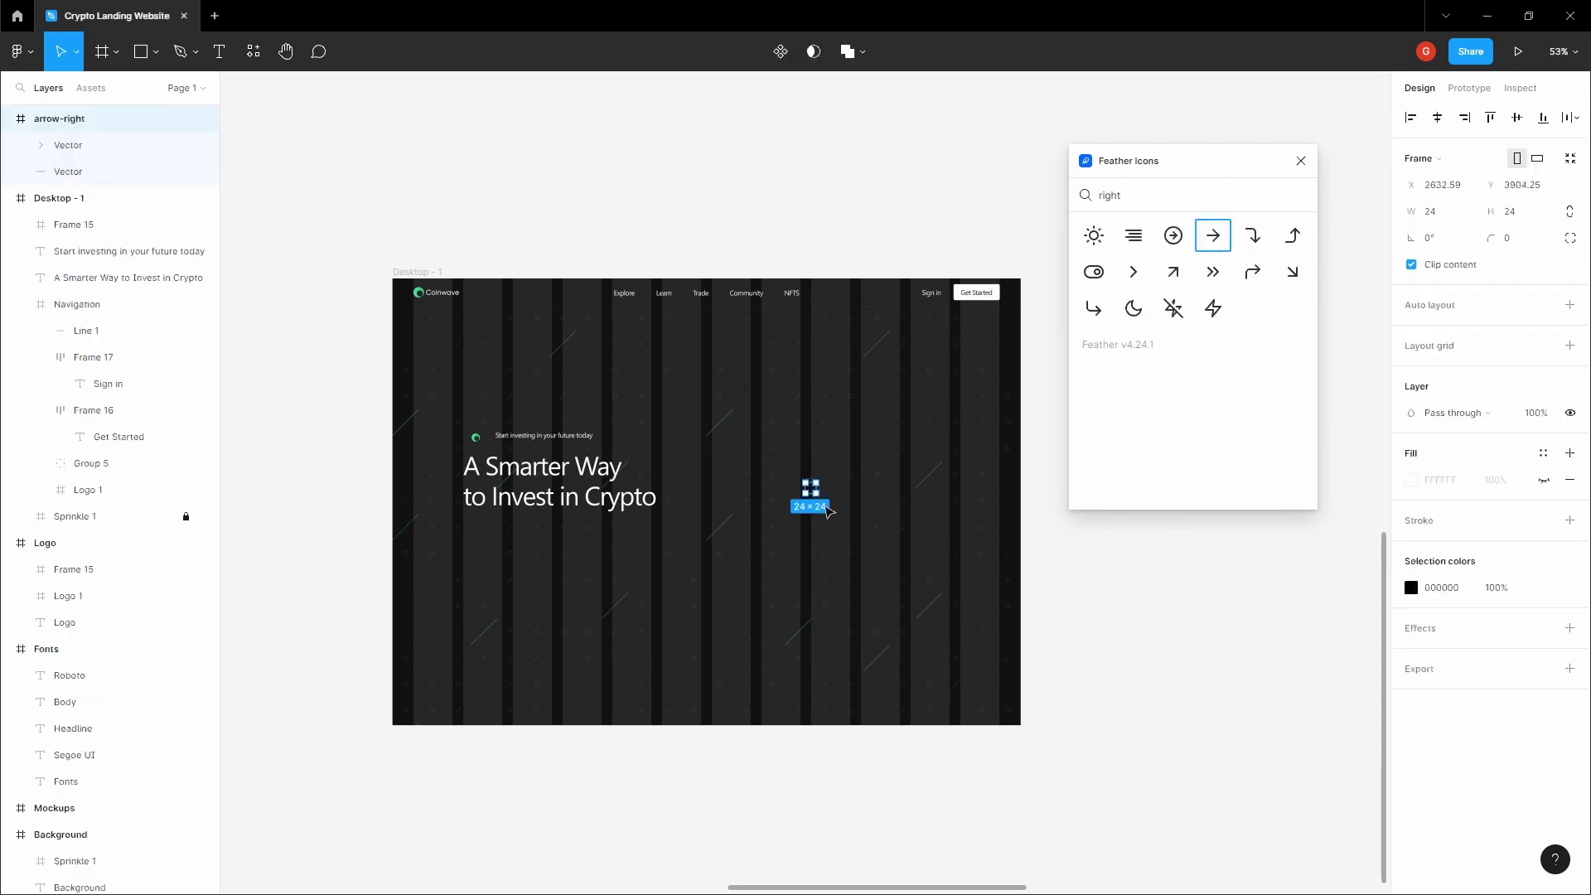
Change the arrow-right icon's colour to white and deselect it
{"action": "scroll", "coordinate": [807, 498], "scroll_direction": "up", "scroll_amount": 6}
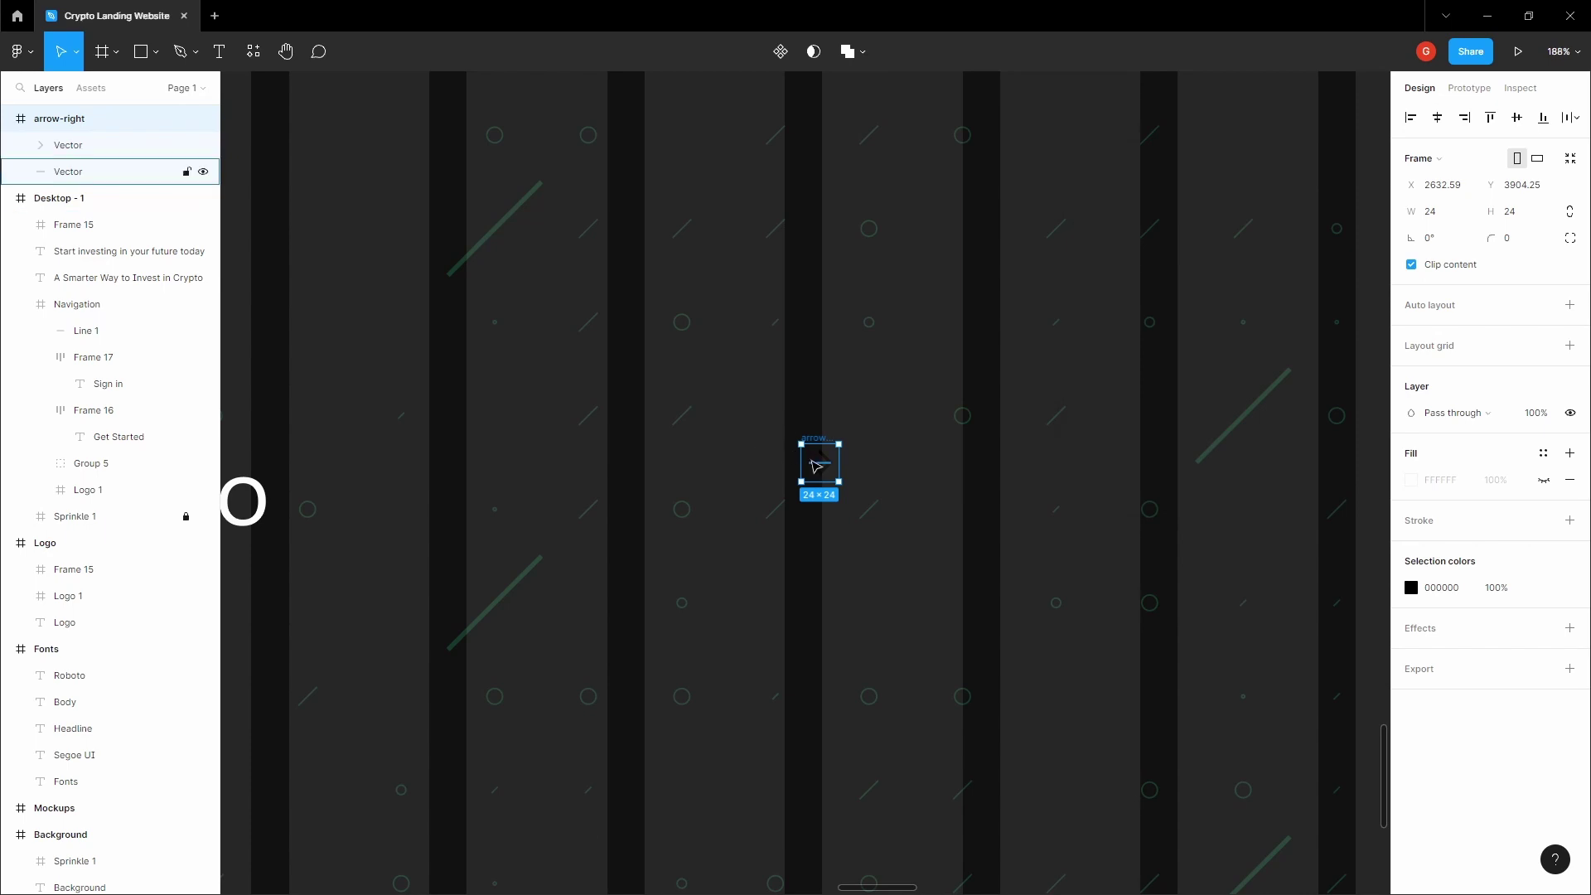
{"action": "scroll", "coordinate": [813, 466], "scroll_direction": "up", "scroll_amount": 8}
{"action": "left_click", "coordinate": [1411, 589]}
{"action": "left_click_drag", "start_coordinate": [1243, 562], "coordinate": [1123, 482]}
{"action": "left_click", "coordinate": [971, 388]}
{"action": "scroll", "coordinate": [782, 354], "scroll_direction": "down", "scroll_amount": 2}
{"action": "left_click", "coordinate": [832, 407]}
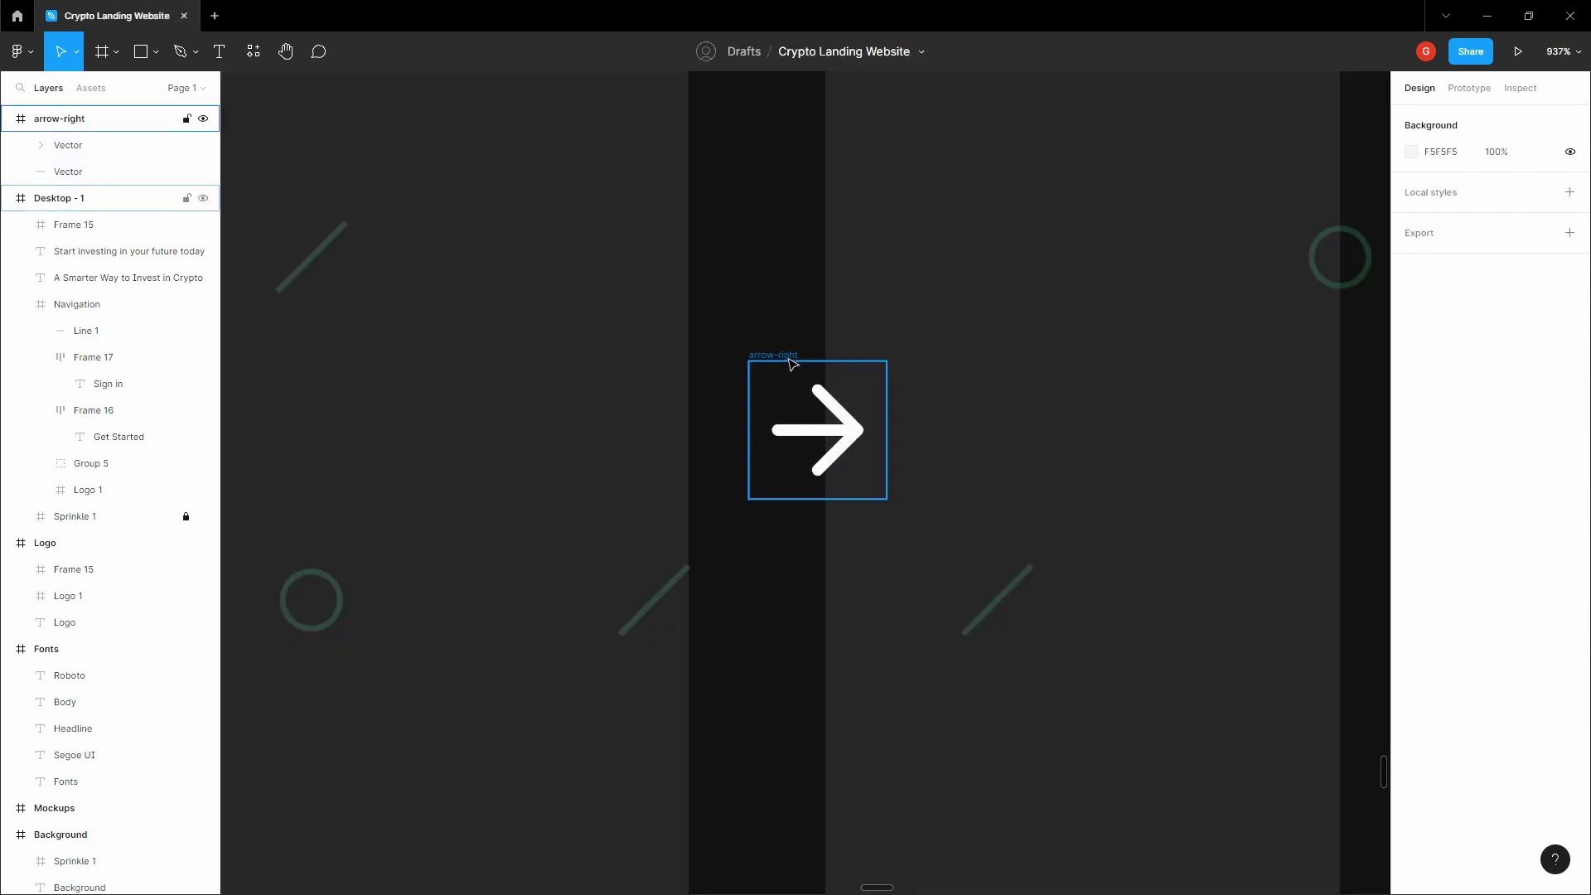
Resize the arrow-right icon's frame to 20 × 21
{"action": "left_click", "coordinate": [792, 357]}
{"action": "scroll", "coordinate": [808, 403], "scroll_direction": "up", "scroll_amount": 2}
{"action": "left_click_drag", "start_coordinate": [912, 530], "coordinate": [884, 507]}
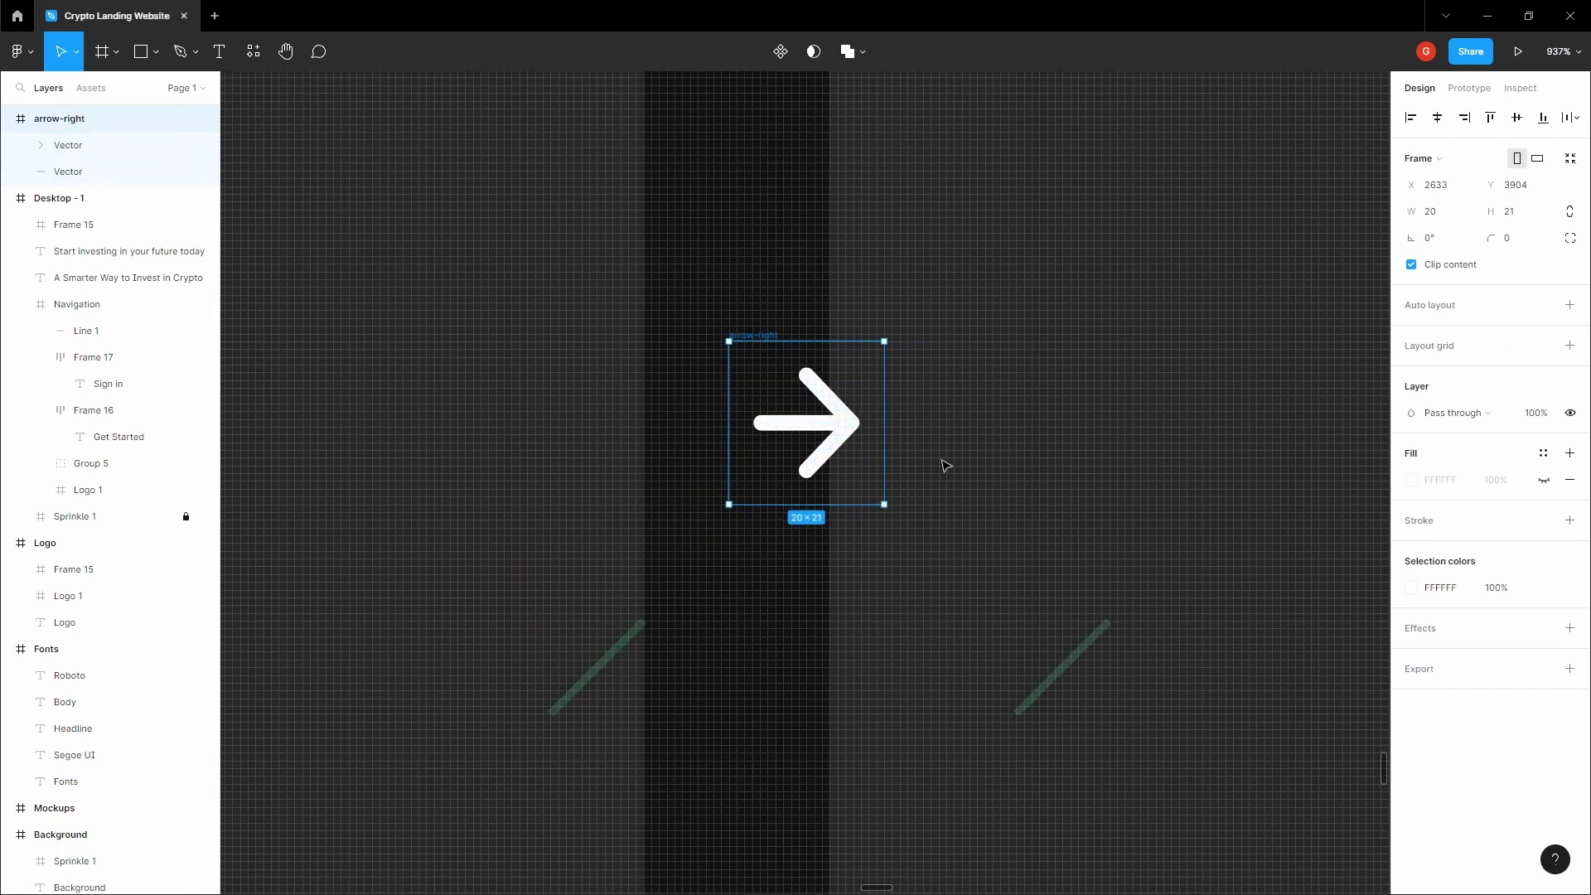
{"action": "left_click", "coordinate": [987, 460]}
Set the stroke weight of both lines of the arrow-right icon to 1.6 and deselect them
{"action": "left_click", "coordinate": [793, 430]}
{"action": "scroll", "coordinate": [796, 433], "scroll_direction": "up", "scroll_amount": 3}
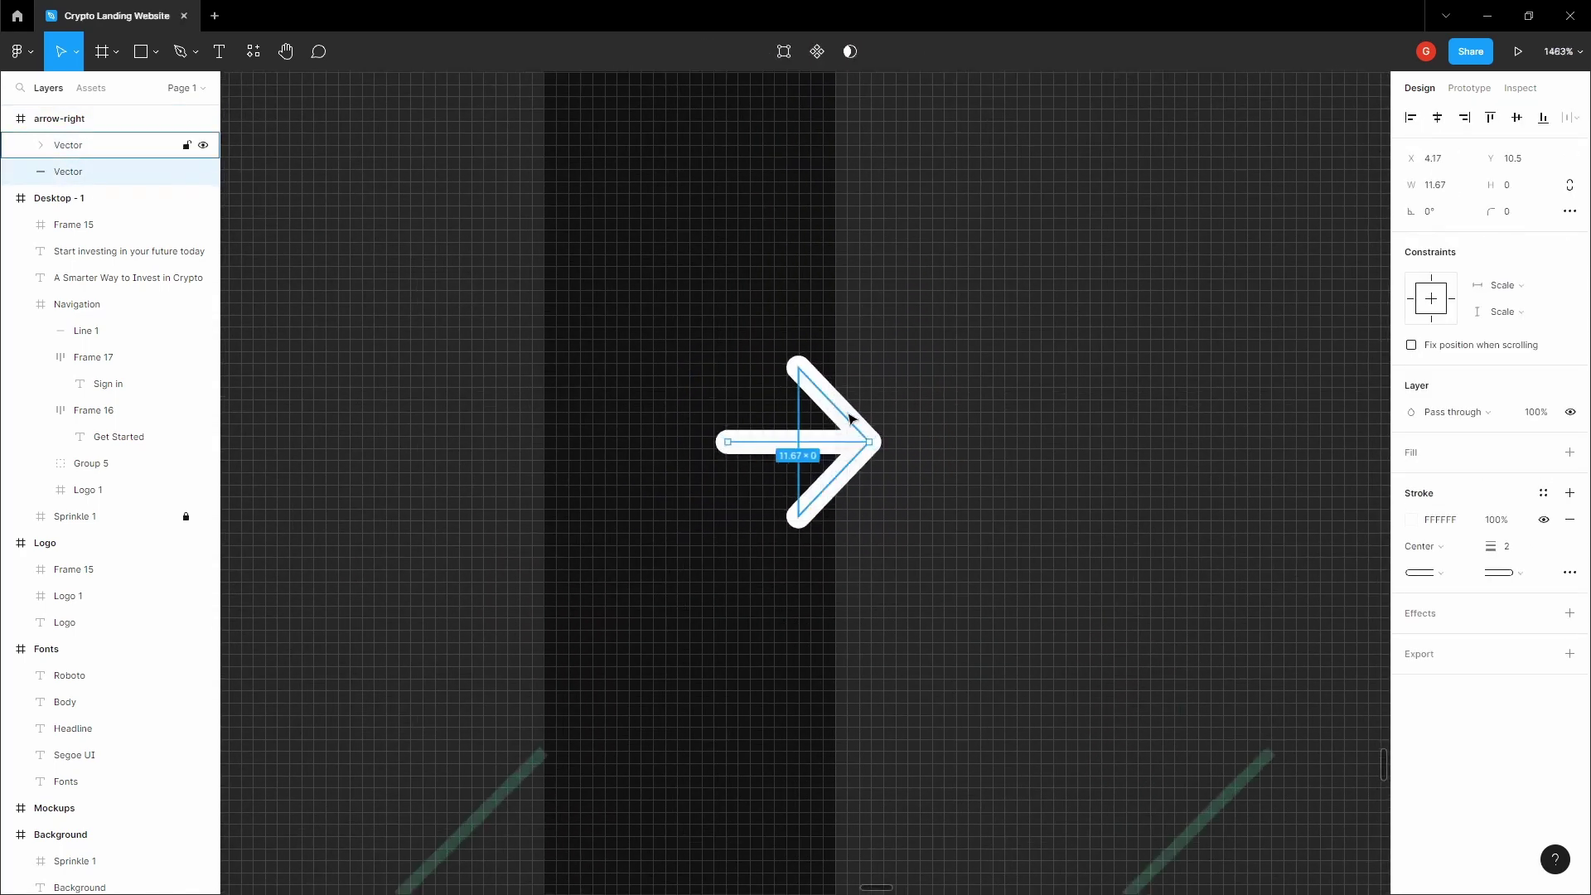
{"action": "key", "text": "Escape"}
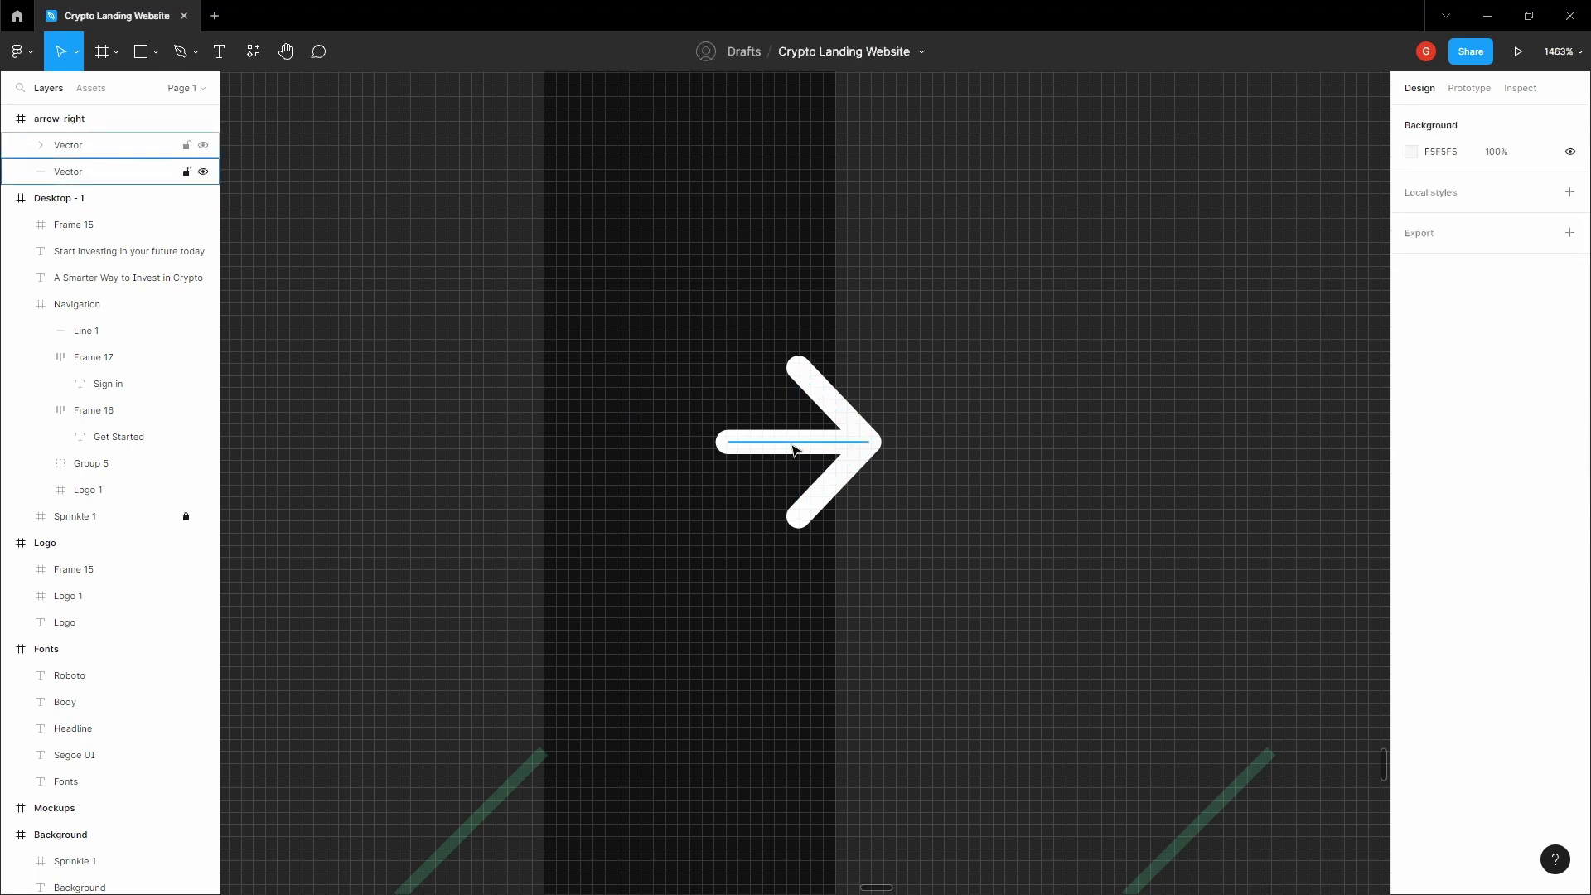
{"action": "left_click", "coordinate": [793, 449]}
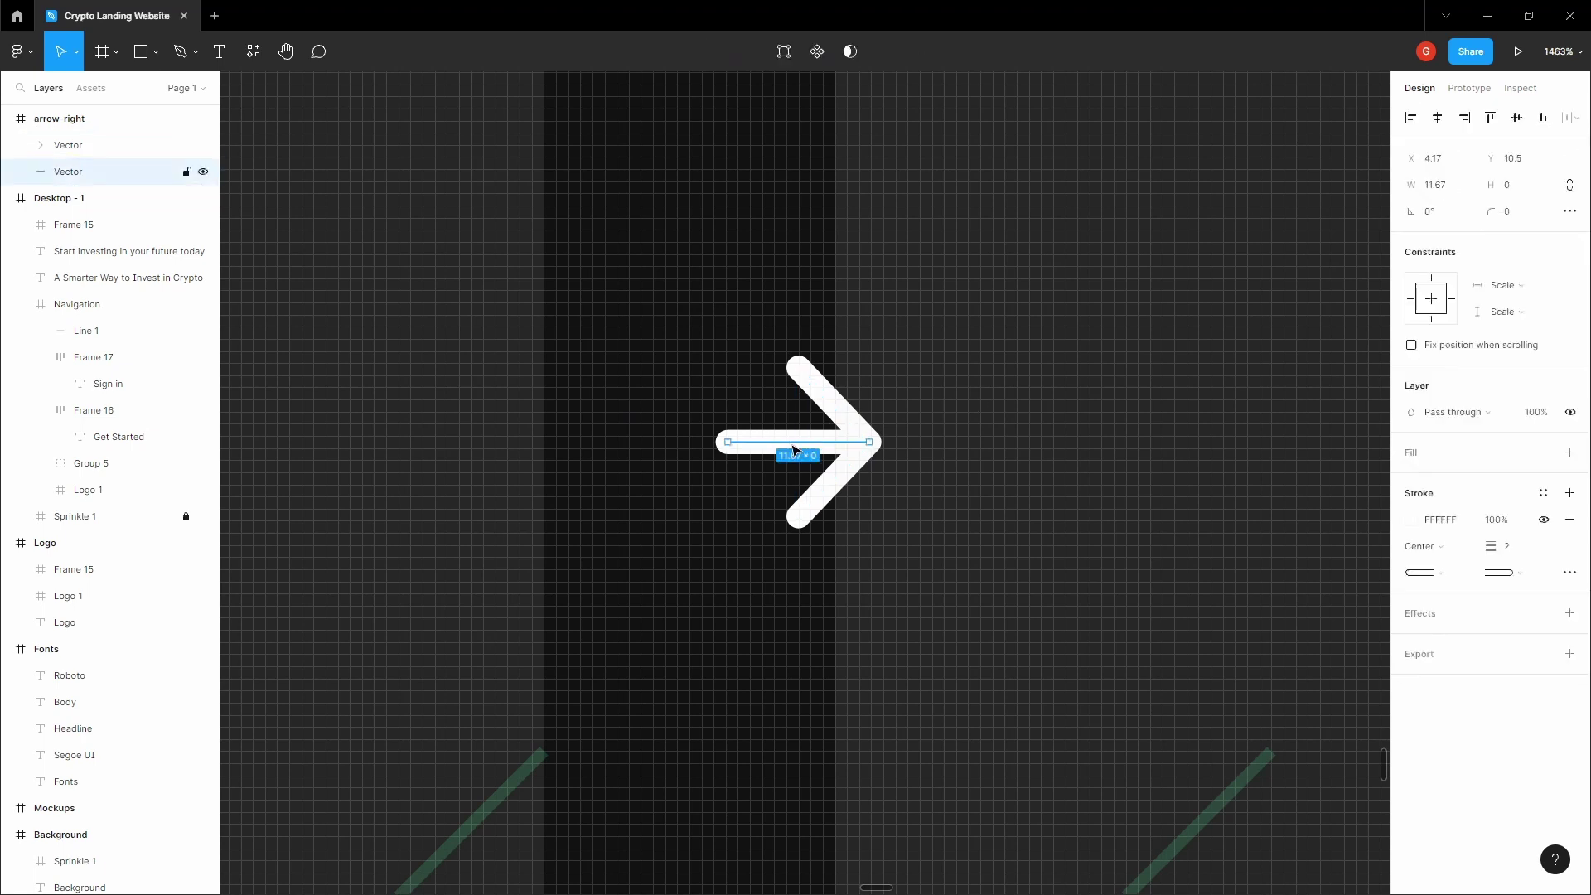
{"action": "left_click", "coordinate": [839, 417], "text": "shift"}
{"action": "scroll", "coordinate": [839, 417], "scroll_direction": "up", "scroll_amount": 2}
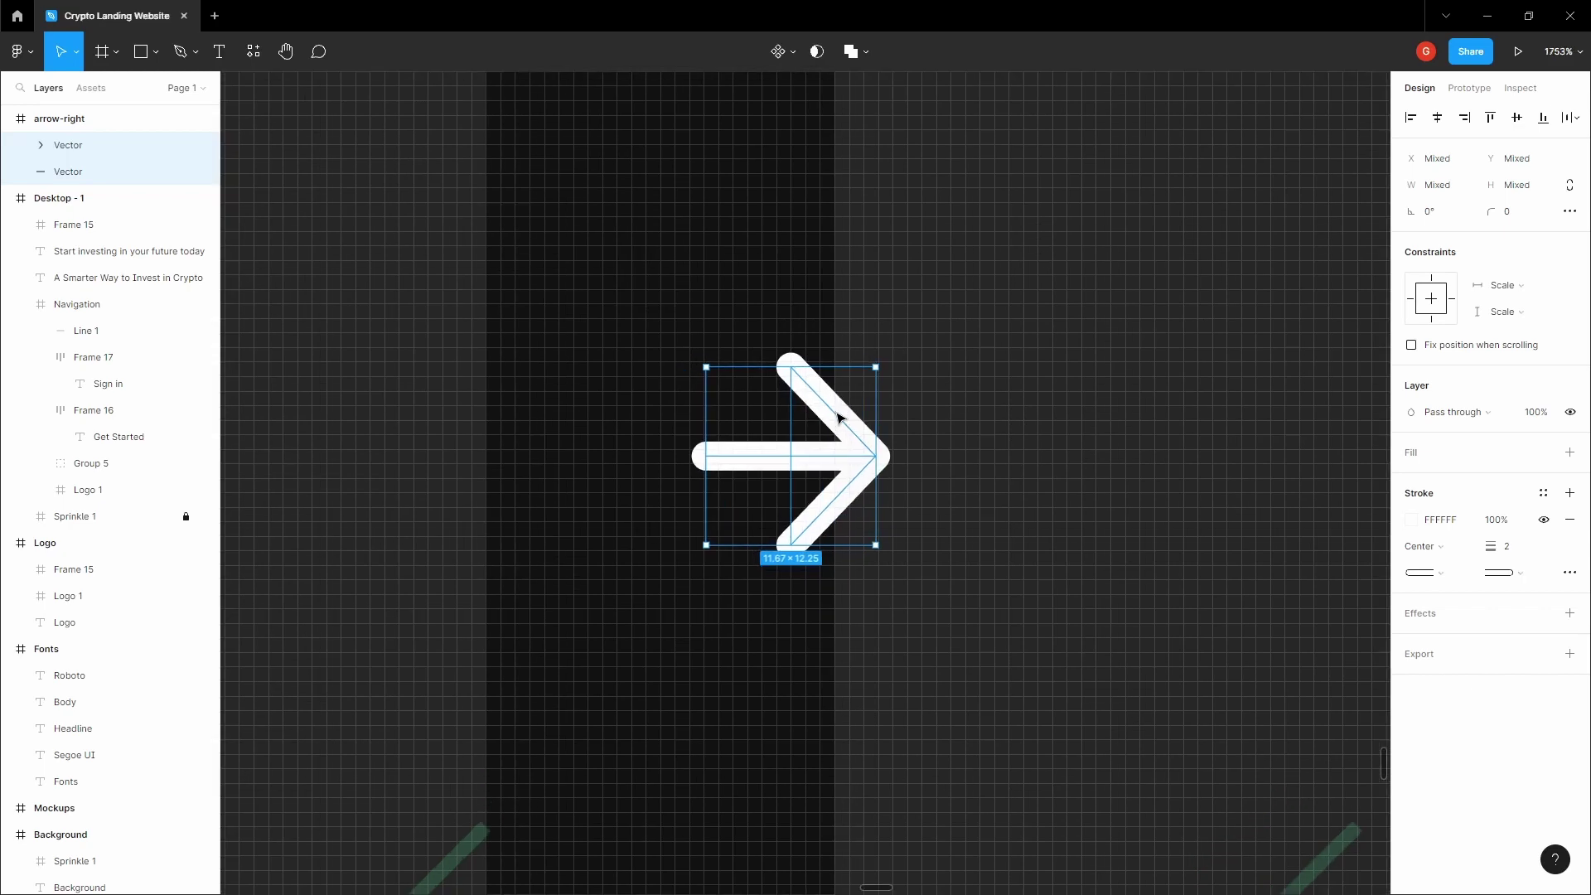
{"action": "scroll", "coordinate": [871, 486], "scroll_direction": "up", "scroll_amount": 1}
{"action": "left_click", "coordinate": [1528, 549]}
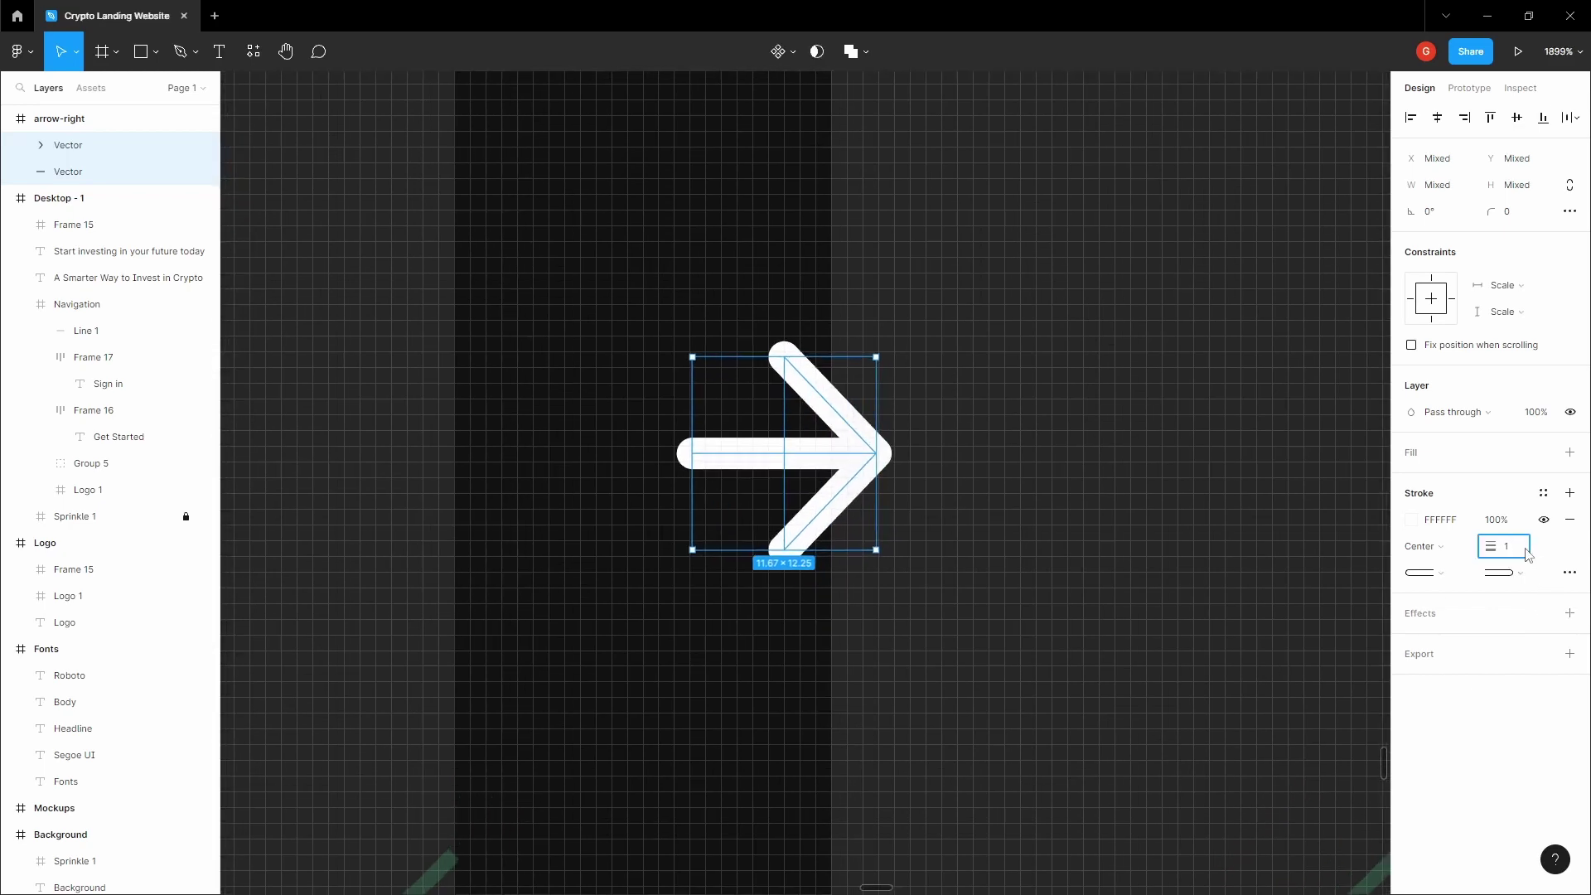
{"action": "type", "text": "1.6"}
{"action": "key", "text": "Return"}
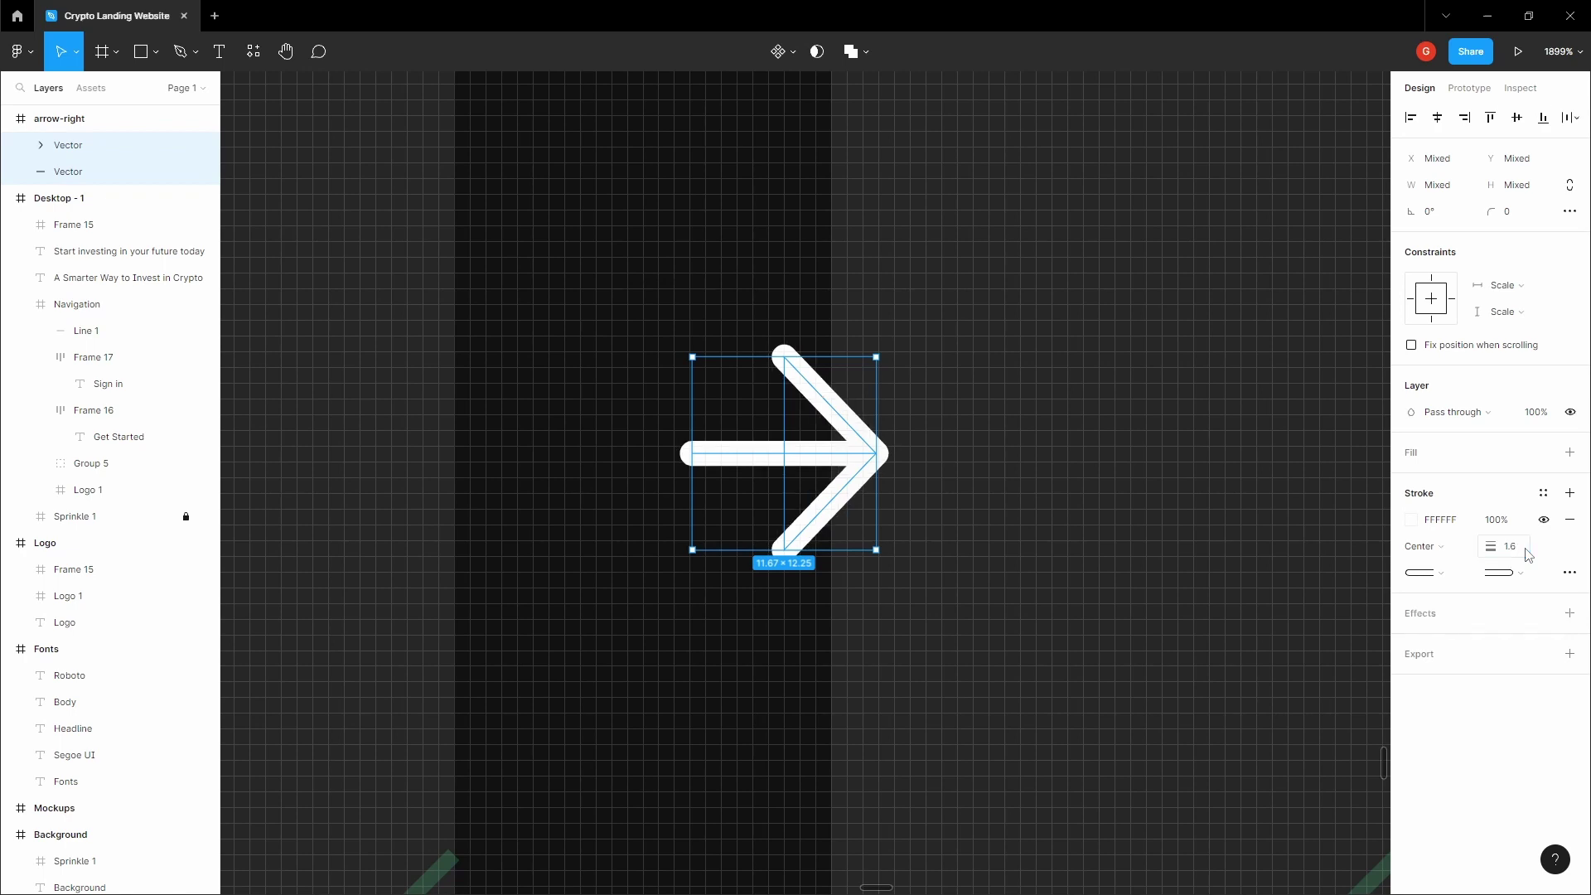
{"action": "left_click", "coordinate": [1218, 506]}
{"action": "left_click", "coordinate": [874, 455]}
{"action": "left_click", "coordinate": [768, 455]}
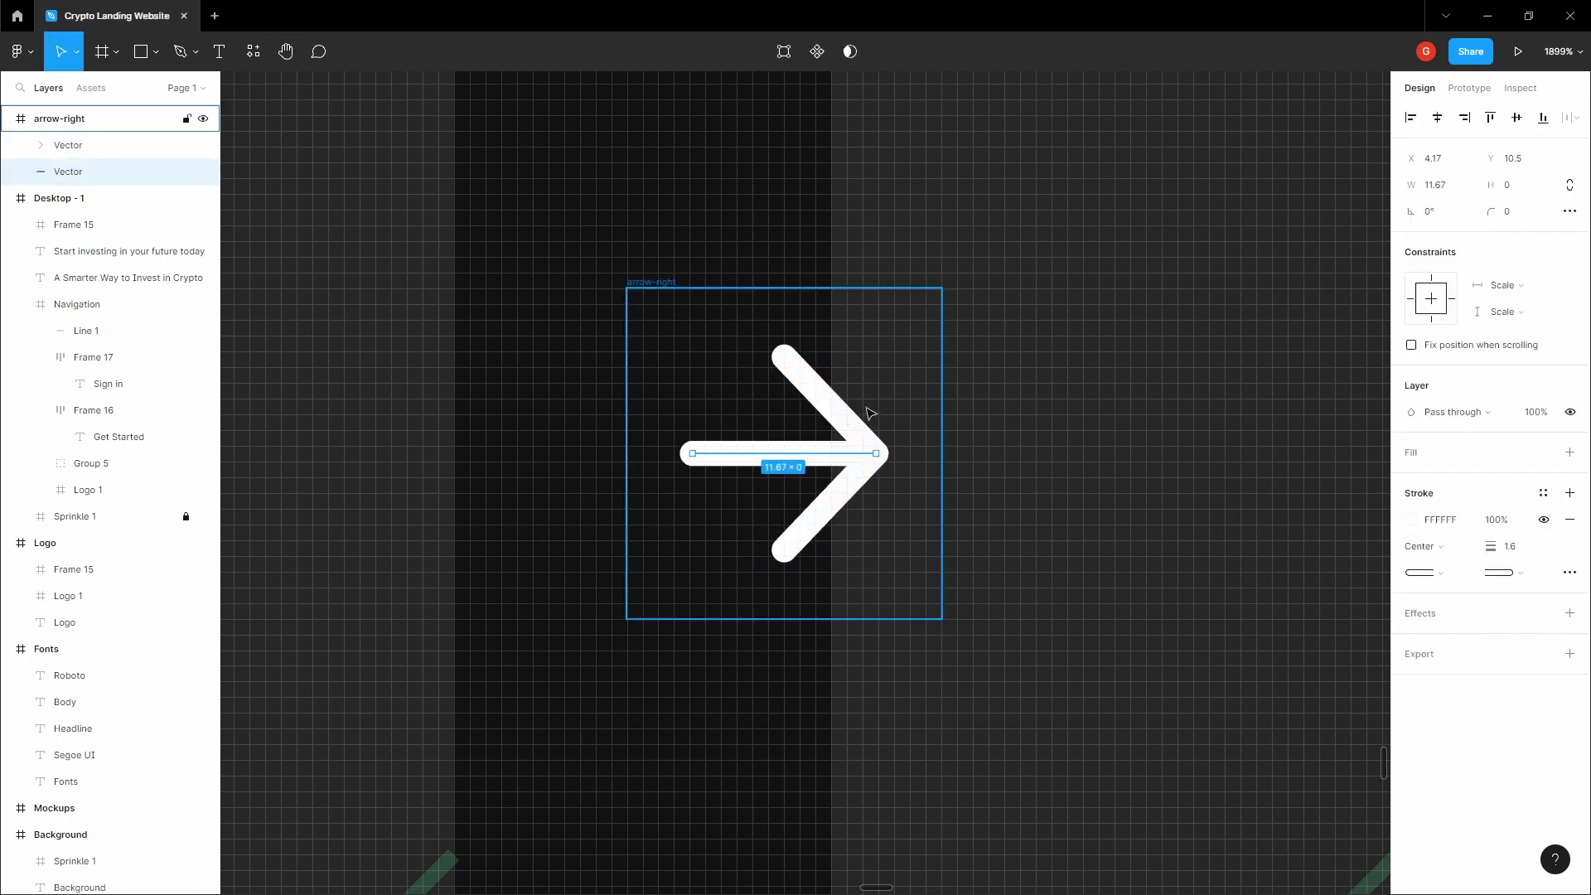
{"action": "left_click", "coordinate": [837, 421], "text": "shift"}
{"action": "left_click", "coordinate": [835, 451]}
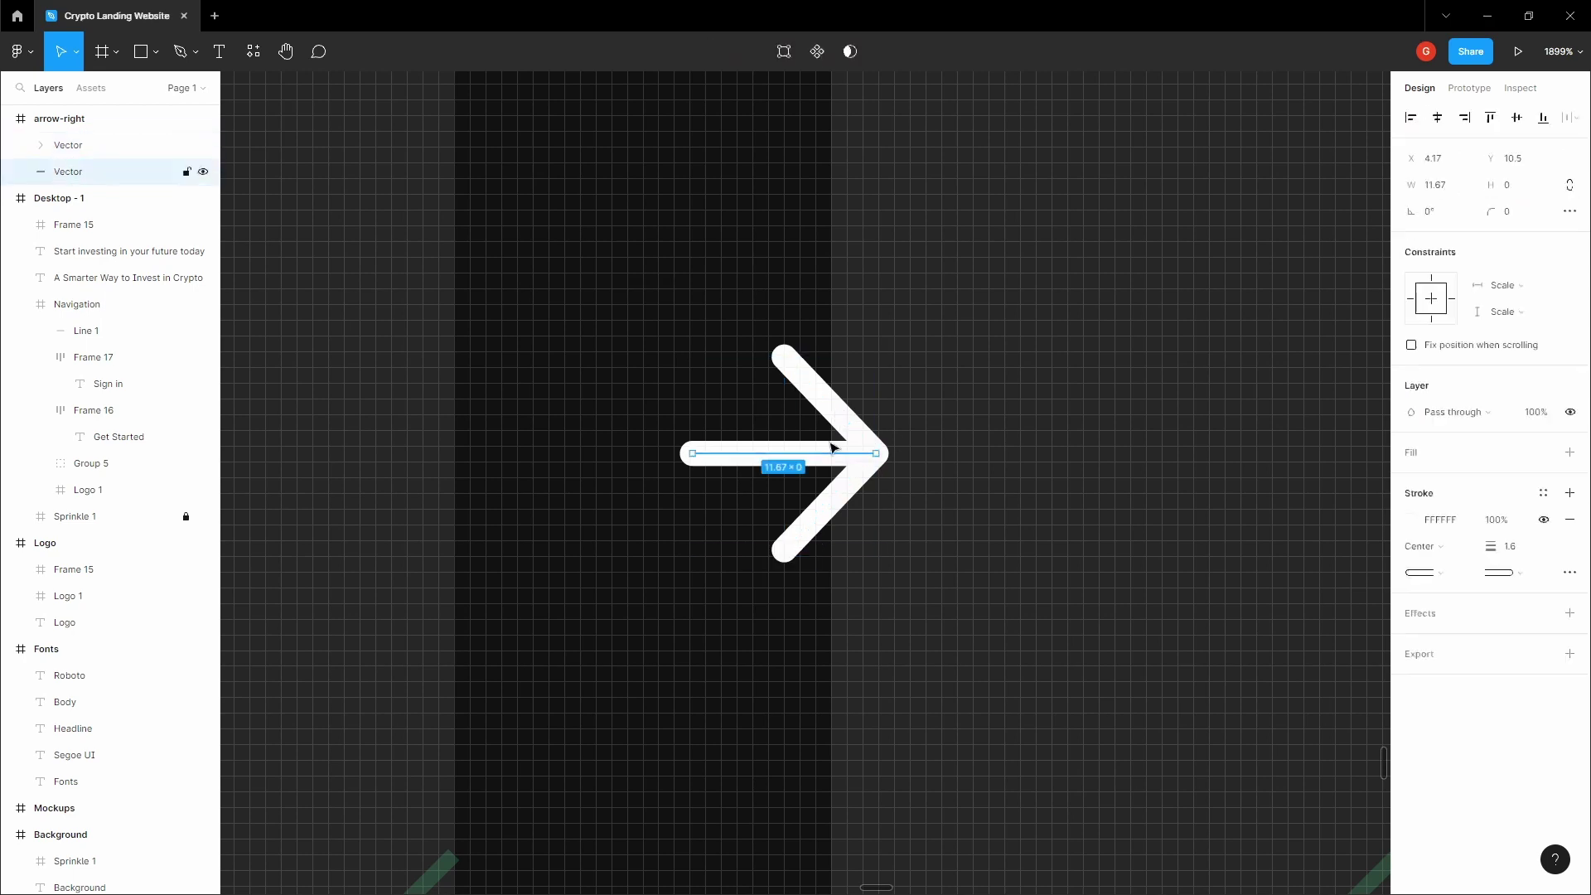
{"action": "left_click", "coordinate": [941, 423]}
Move the arrow-right icon close to the end of the "Start investing in your future today" tagline
{"action": "scroll", "coordinate": [945, 427], "scroll_direction": "down", "scroll_amount": 5}
{"action": "scroll", "coordinate": [955, 499], "scroll_direction": "down", "scroll_amount": 10}
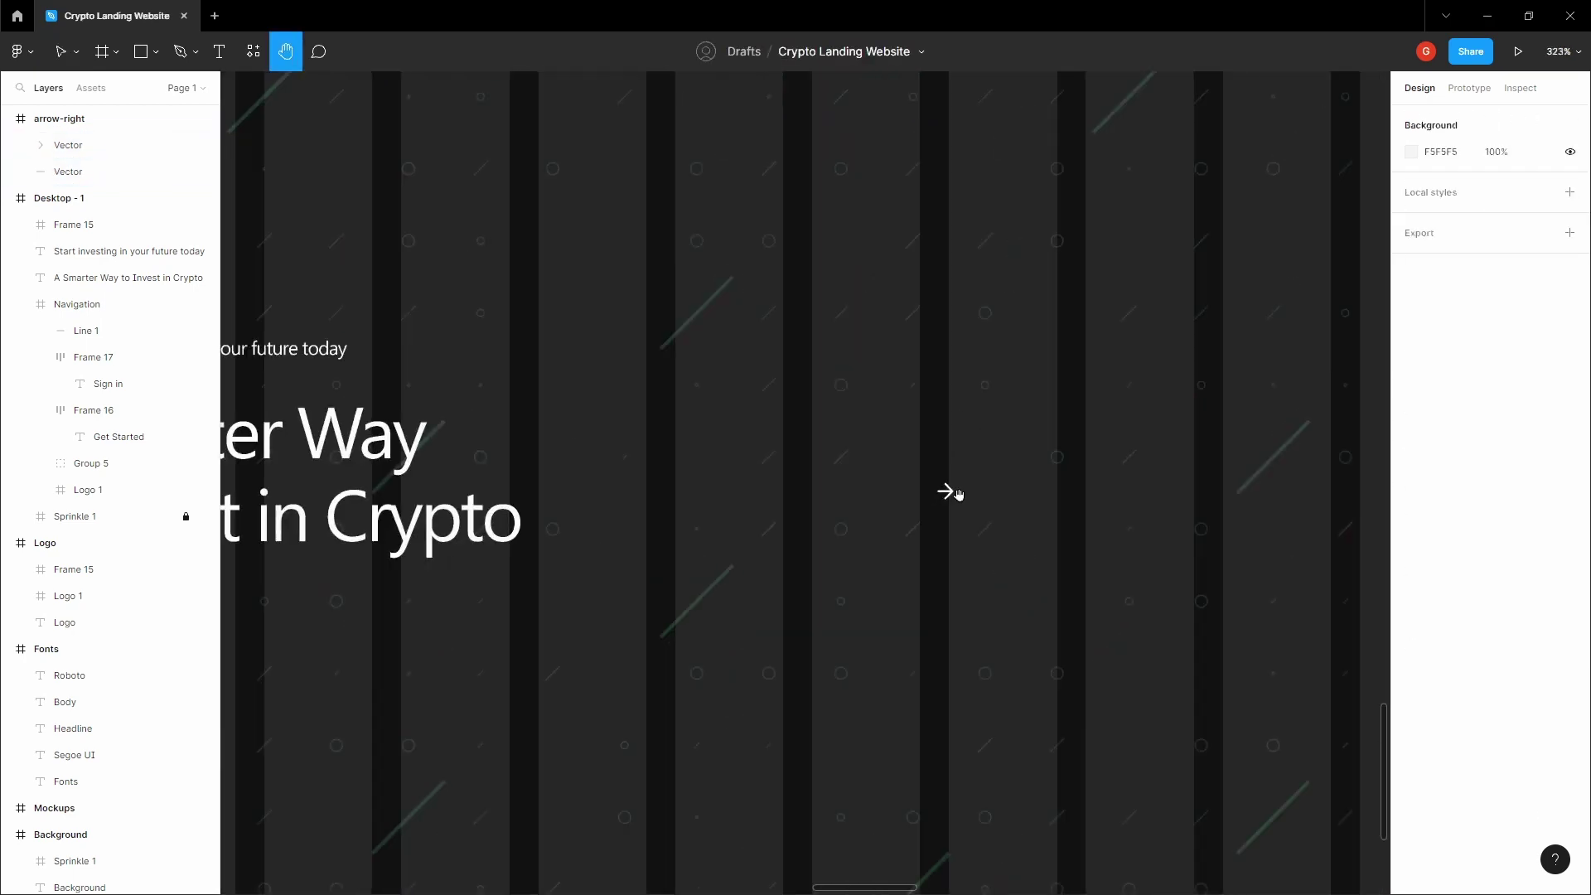
{"action": "key", "text": "v"}
{"action": "left_click_drag", "start_coordinate": [1018, 569], "coordinate": [679, 481]}
{"action": "scroll", "coordinate": [721, 431], "scroll_direction": "down", "scroll_amount": 2}
{"action": "left_click", "coordinate": [588, 352]}
{"action": "left_click_drag", "start_coordinate": [421, 244], "coordinate": [470, 242]}
{"action": "key", "text": "ctrl+z"}
Cut the arrow-right icon, paste it into the Desktop - 1 frame and place it just after the tagline
{"action": "left_click", "coordinate": [696, 459]}
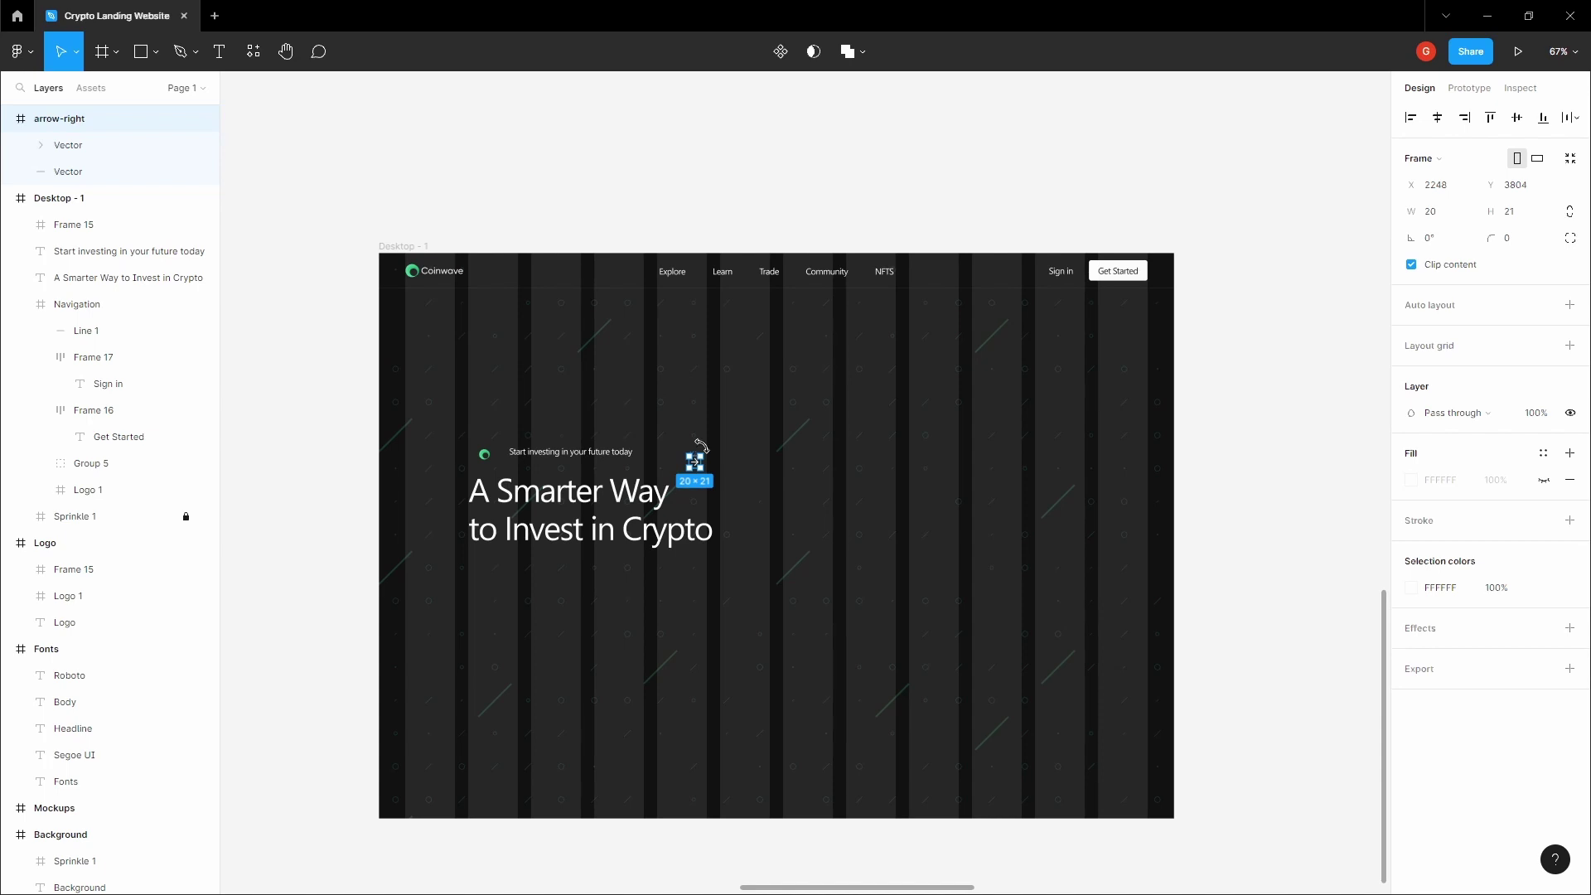
{"action": "key", "text": "Escape"}
{"action": "left_click", "coordinate": [427, 246]}
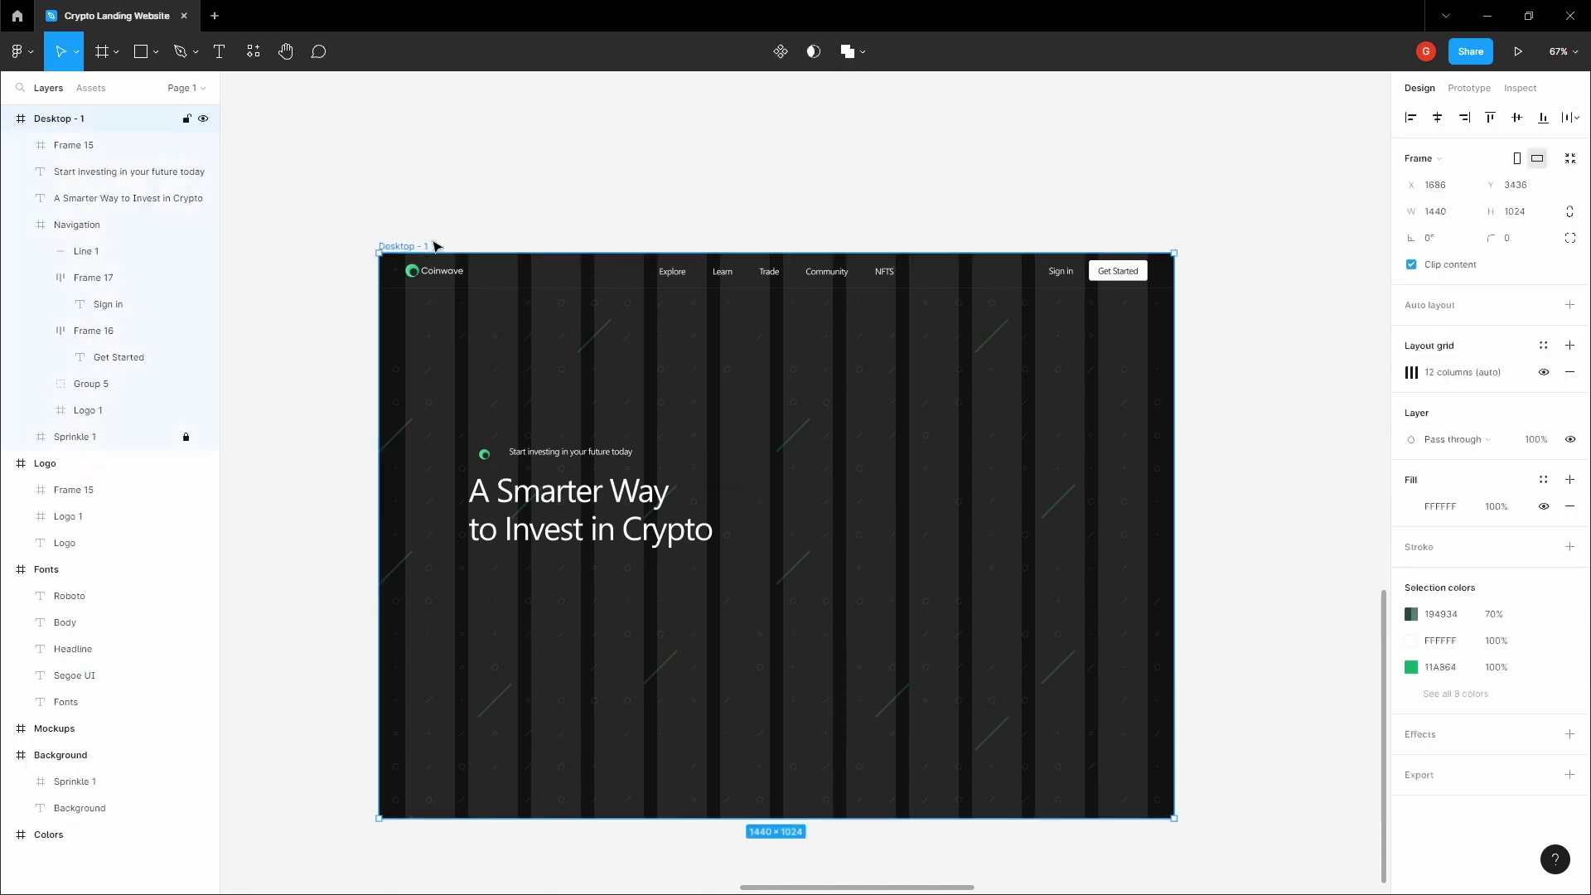
{"action": "key", "text": "ctrl+v"}
{"action": "left_click", "coordinate": [725, 421]}
{"action": "left_click_drag", "start_coordinate": [694, 459], "coordinate": [664, 437]}
{"action": "left_click", "coordinate": [636, 420]}
Align the small logo, tagline and arrow on their vertical centres and space them horizontally 8 apart
{"action": "key", "text": "space"}
{"action": "scroll", "coordinate": [614, 409], "scroll_direction": "up", "scroll_amount": 3}
{"action": "left_click_drag", "start_coordinate": [547, 439], "coordinate": [688, 366]}
{"action": "left_click", "coordinate": [576, 431]}
{"action": "left_click", "coordinate": [547, 395]}
{"action": "key", "text": "space"}
{"action": "scroll", "coordinate": [689, 365], "scroll_direction": "down", "scroll_amount": 1}
{"action": "left_click", "coordinate": [592, 406]}
{"action": "left_click", "coordinate": [771, 400], "text": "shift"}
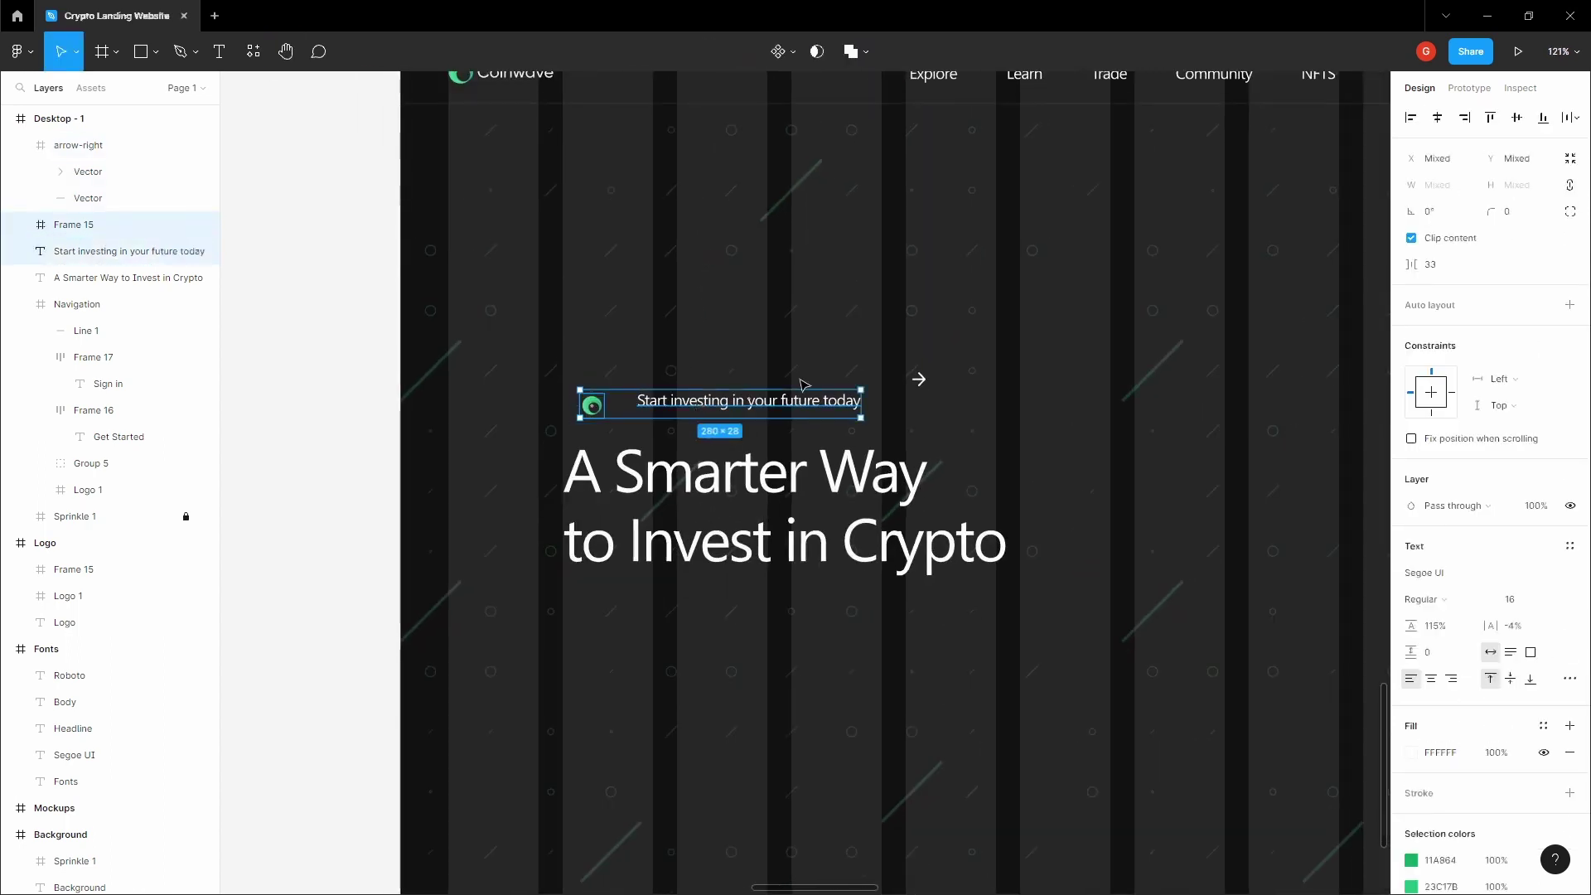
{"action": "left_click", "coordinate": [930, 384], "text": "shift"}
{"action": "left_click", "coordinate": [1573, 116]}
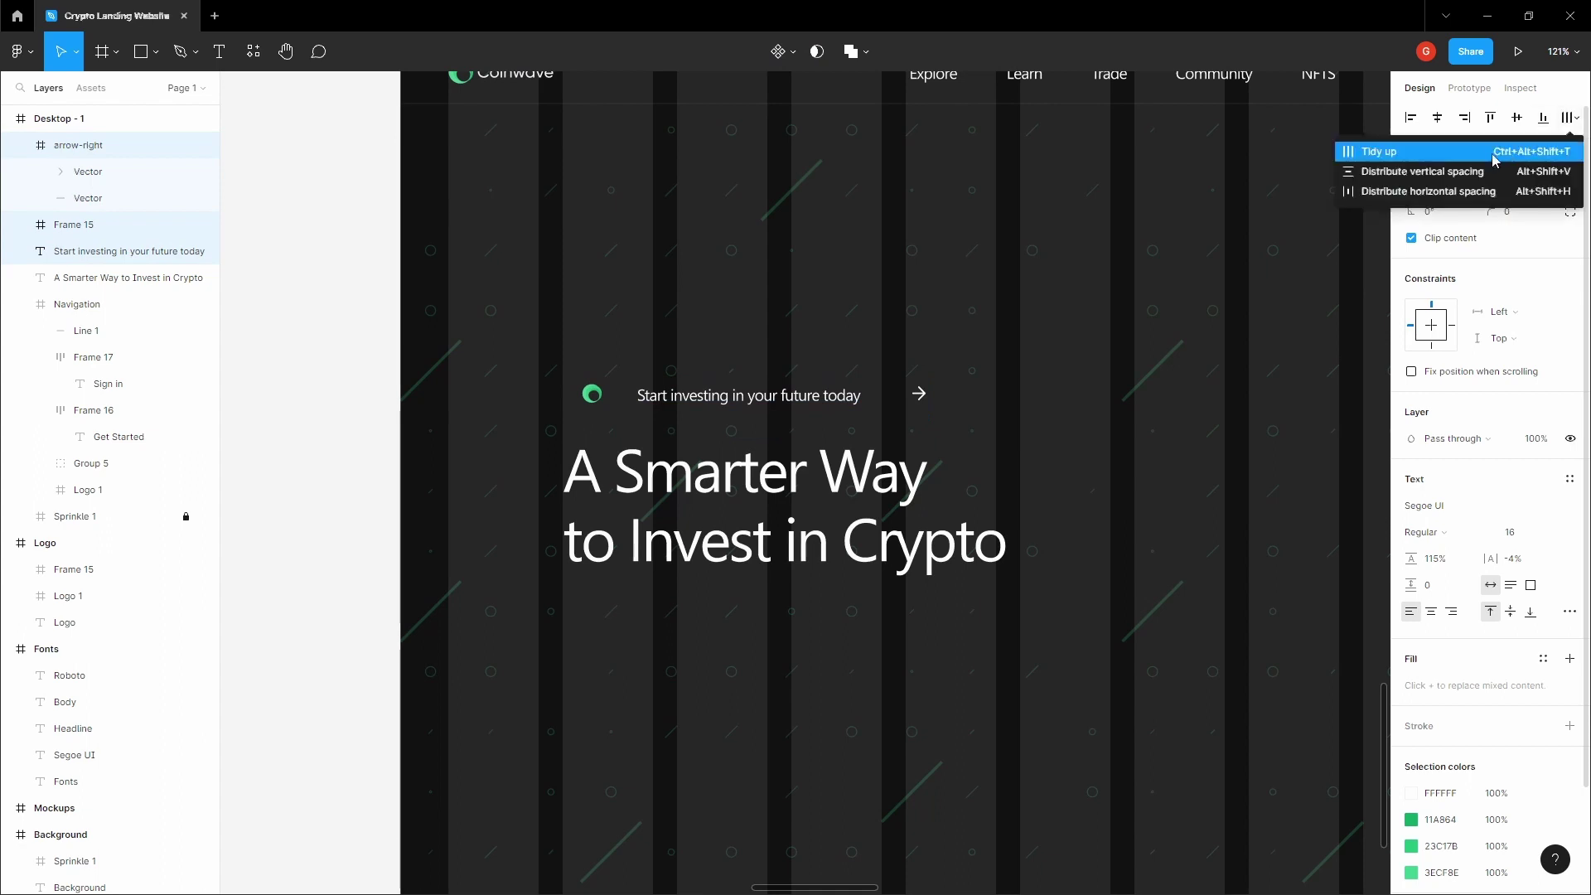
{"action": "left_click", "coordinate": [1447, 191]}
{"action": "type", "text": "8"}
{"action": "key", "text": "Tab"}
{"action": "left_click", "coordinate": [704, 342]}
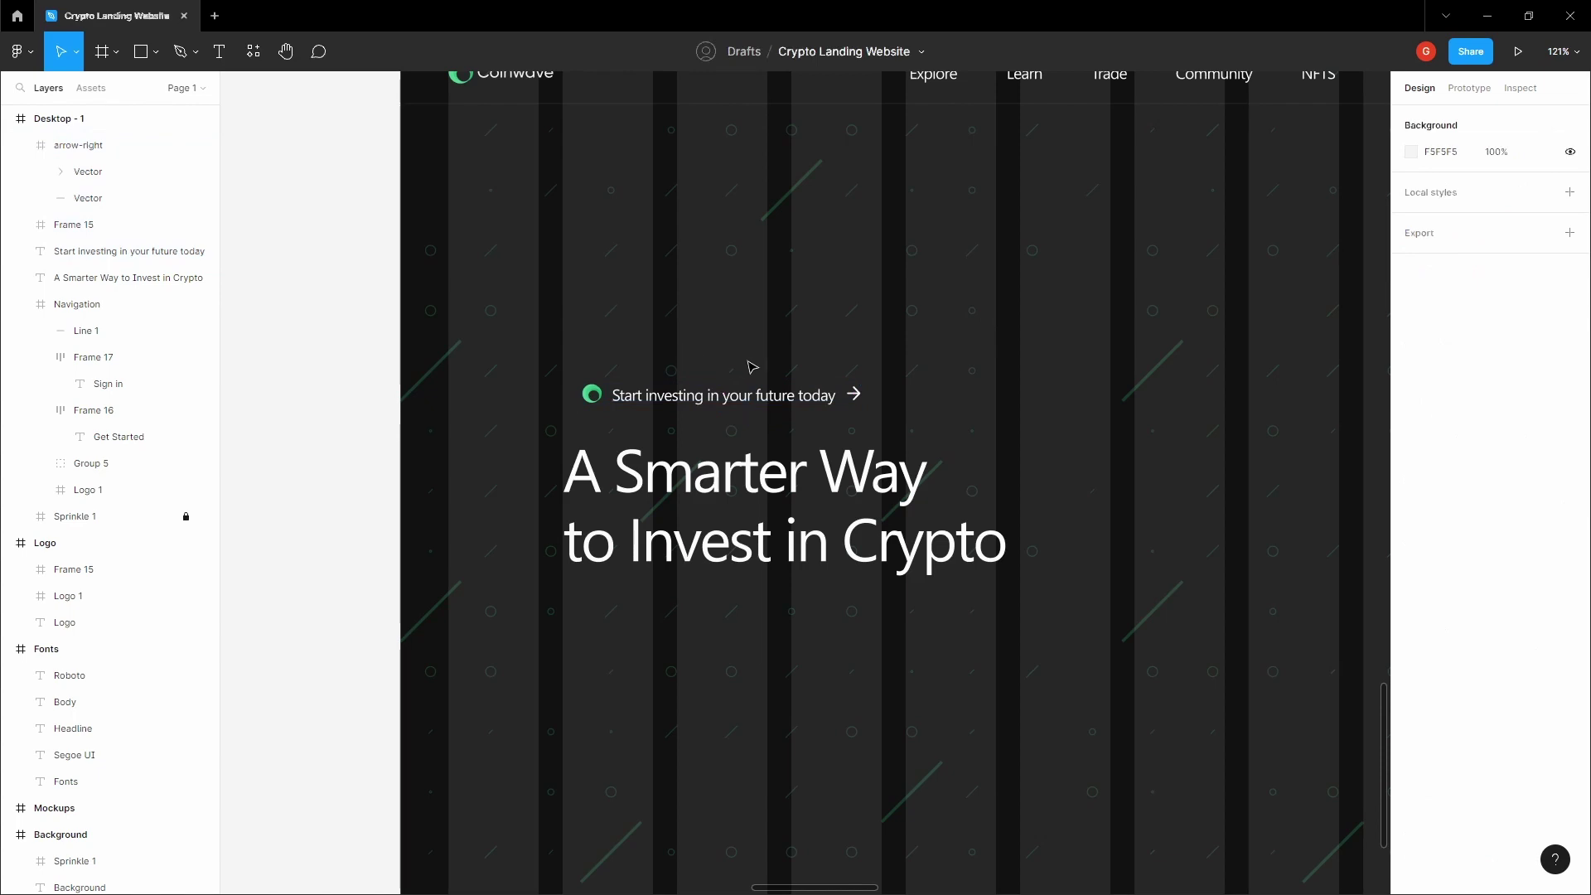
Nudge the small logo down two steps to line it up with the tagline text, and deselect it
{"action": "key", "text": "space"}
{"action": "left_click_drag", "start_coordinate": [751, 366], "coordinate": [759, 388]}
{"action": "scroll", "coordinate": [749, 405], "scroll_direction": "up", "scroll_amount": 1}
{"action": "left_click", "coordinate": [623, 416]}
{"action": "scroll", "coordinate": [586, 417], "scroll_direction": "up", "scroll_amount": 5}
{"action": "left_click", "coordinate": [578, 417]}
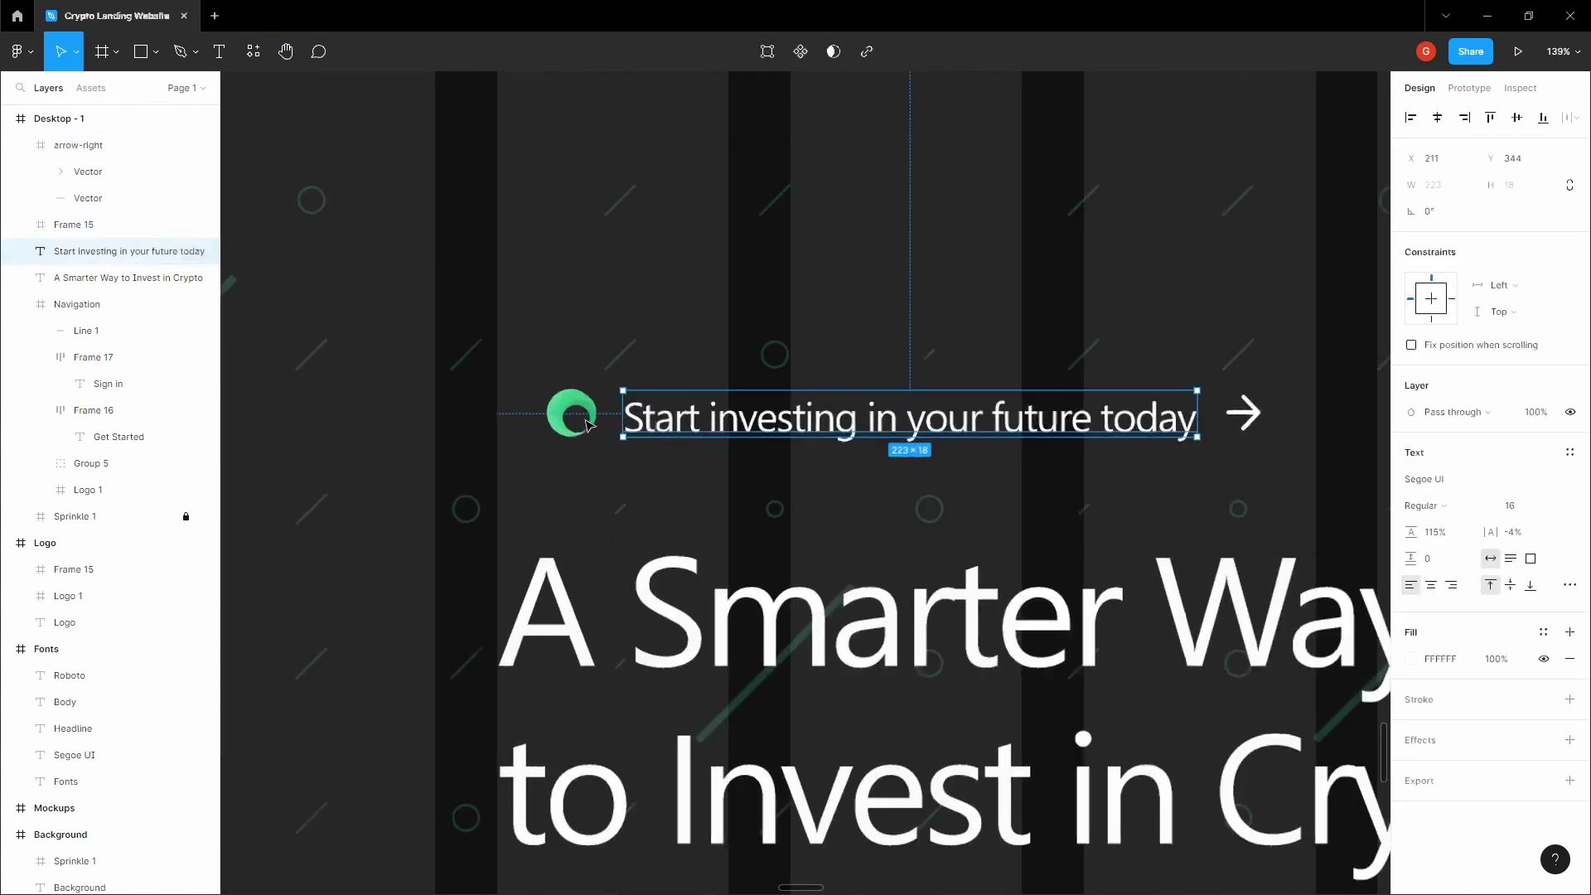
{"action": "scroll", "coordinate": [577, 417], "scroll_direction": "up", "scroll_amount": 8}
{"action": "key", "text": "Down"}
{"action": "key", "text": "Down"}
{"action": "scroll", "coordinate": [586, 384], "scroll_direction": "down", "scroll_amount": 8}
{"action": "left_click", "coordinate": [736, 330]}
{"action": "scroll", "coordinate": [733, 332], "scroll_direction": "down", "scroll_amount": 5}
{"action": "key", "text": "space"}
{"action": "left_click_drag", "start_coordinate": [701, 343], "coordinate": [536, 348]}
{"action": "left_click", "coordinate": [481, 382]}
{"action": "left_click", "coordinate": [557, 382], "text": "shift"}
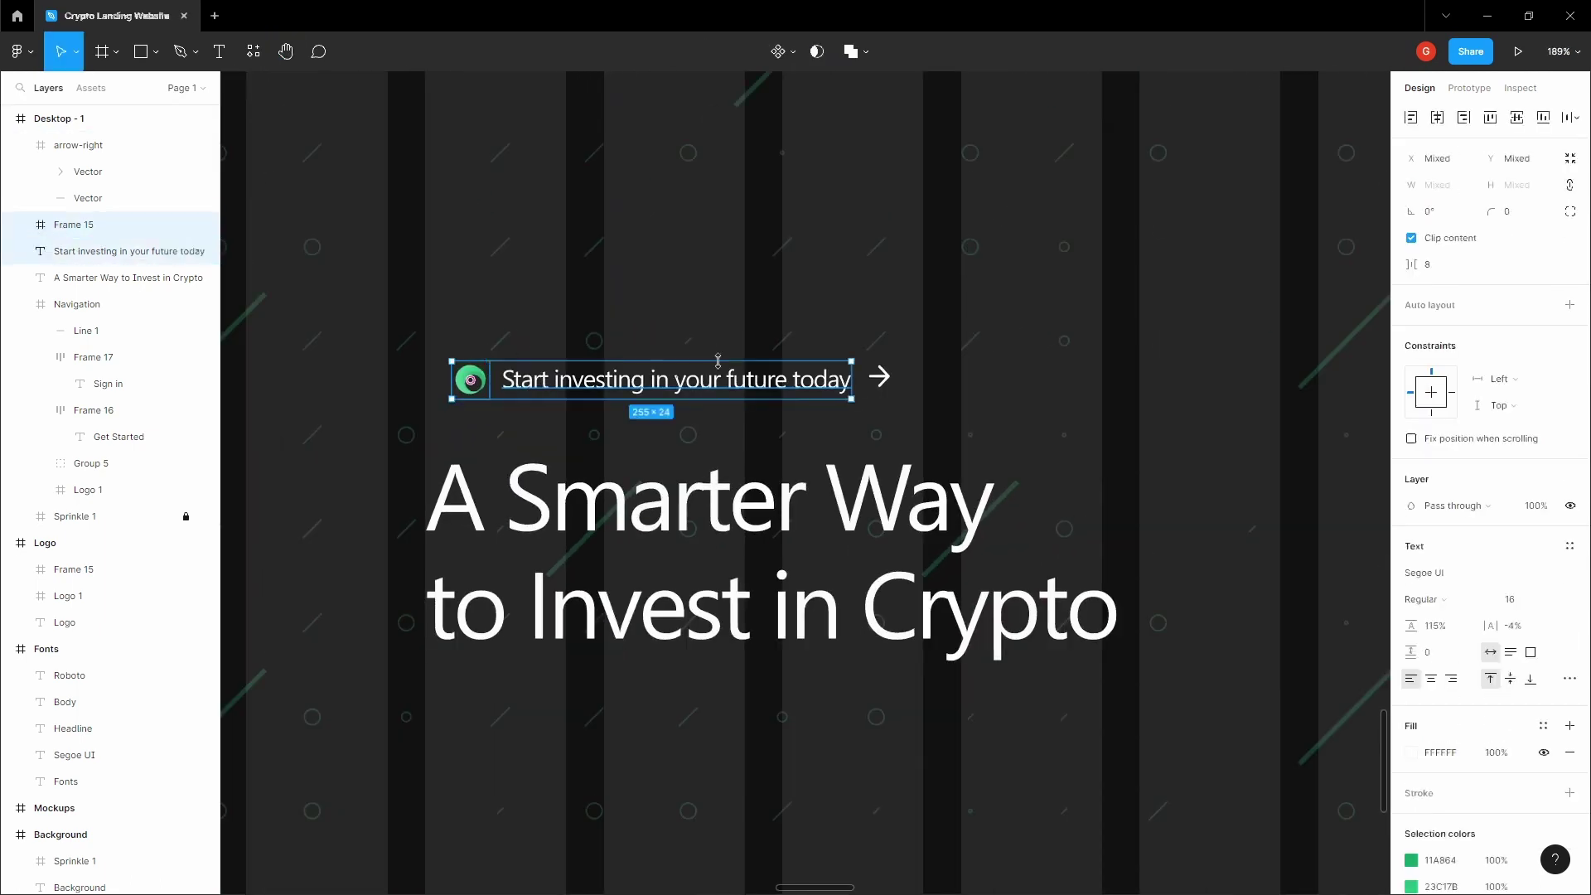
{"action": "left_click", "coordinate": [880, 378], "text": "shift"}
{"action": "left_click", "coordinate": [803, 339]}
{"action": "left_click", "coordinate": [531, 380]}
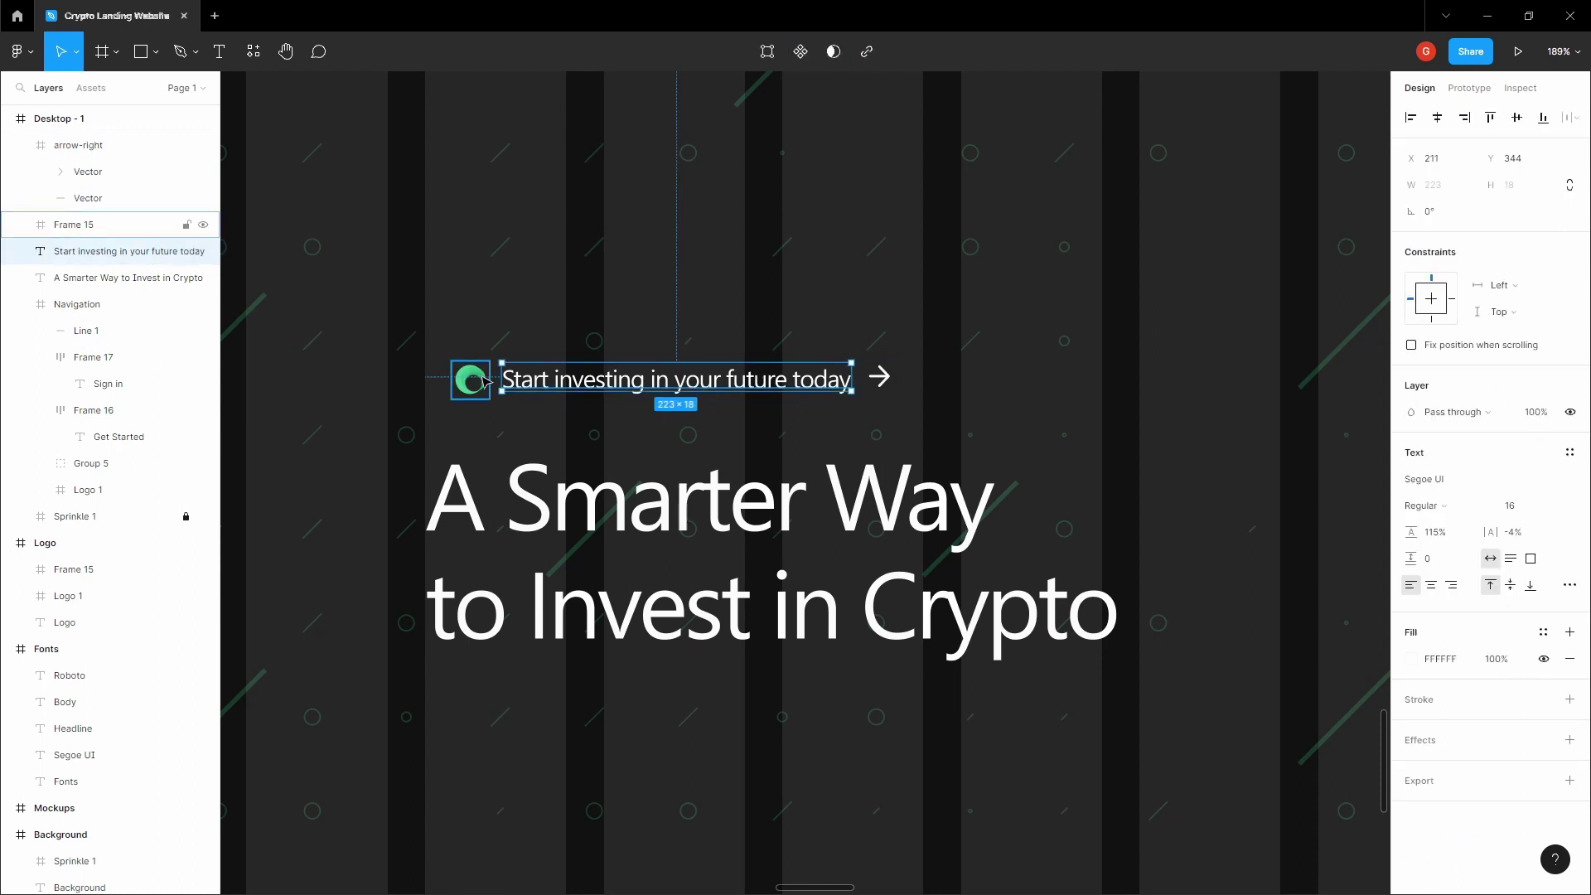
{"action": "left_click", "coordinate": [507, 352]}
{"action": "key", "text": "space"}
{"action": "left_click_drag", "start_coordinate": [507, 351], "coordinate": [548, 366]}
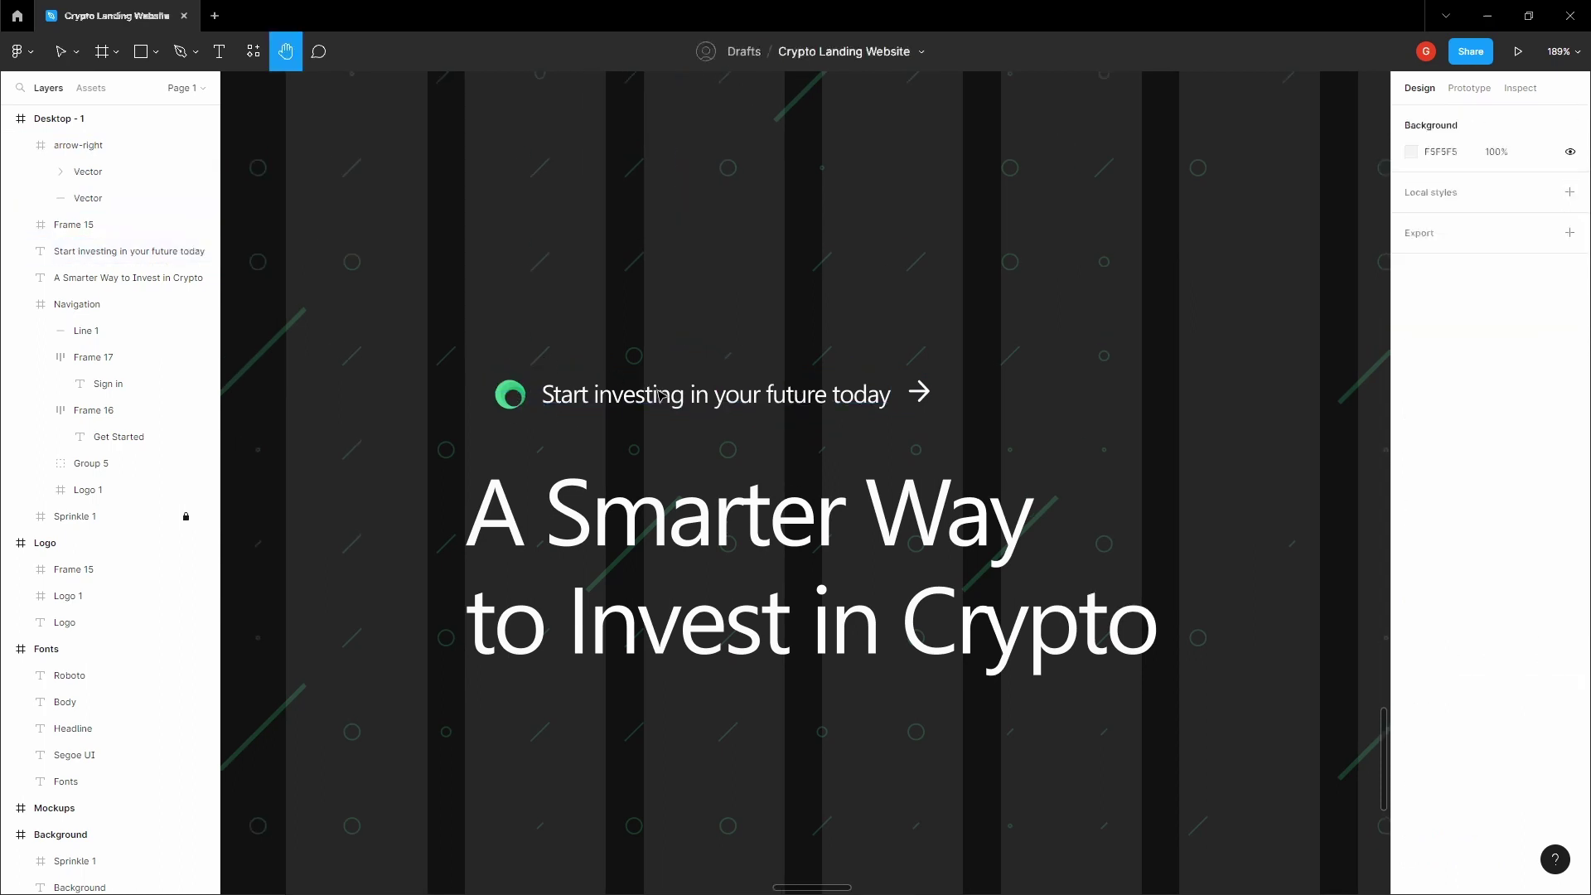
{"action": "left_click", "coordinate": [650, 391]}
{"action": "left_click", "coordinate": [512, 397], "text": "shift"}
{"action": "left_click", "coordinate": [919, 392], "text": "shift"}
{"action": "left_click", "coordinate": [1572, 118]}
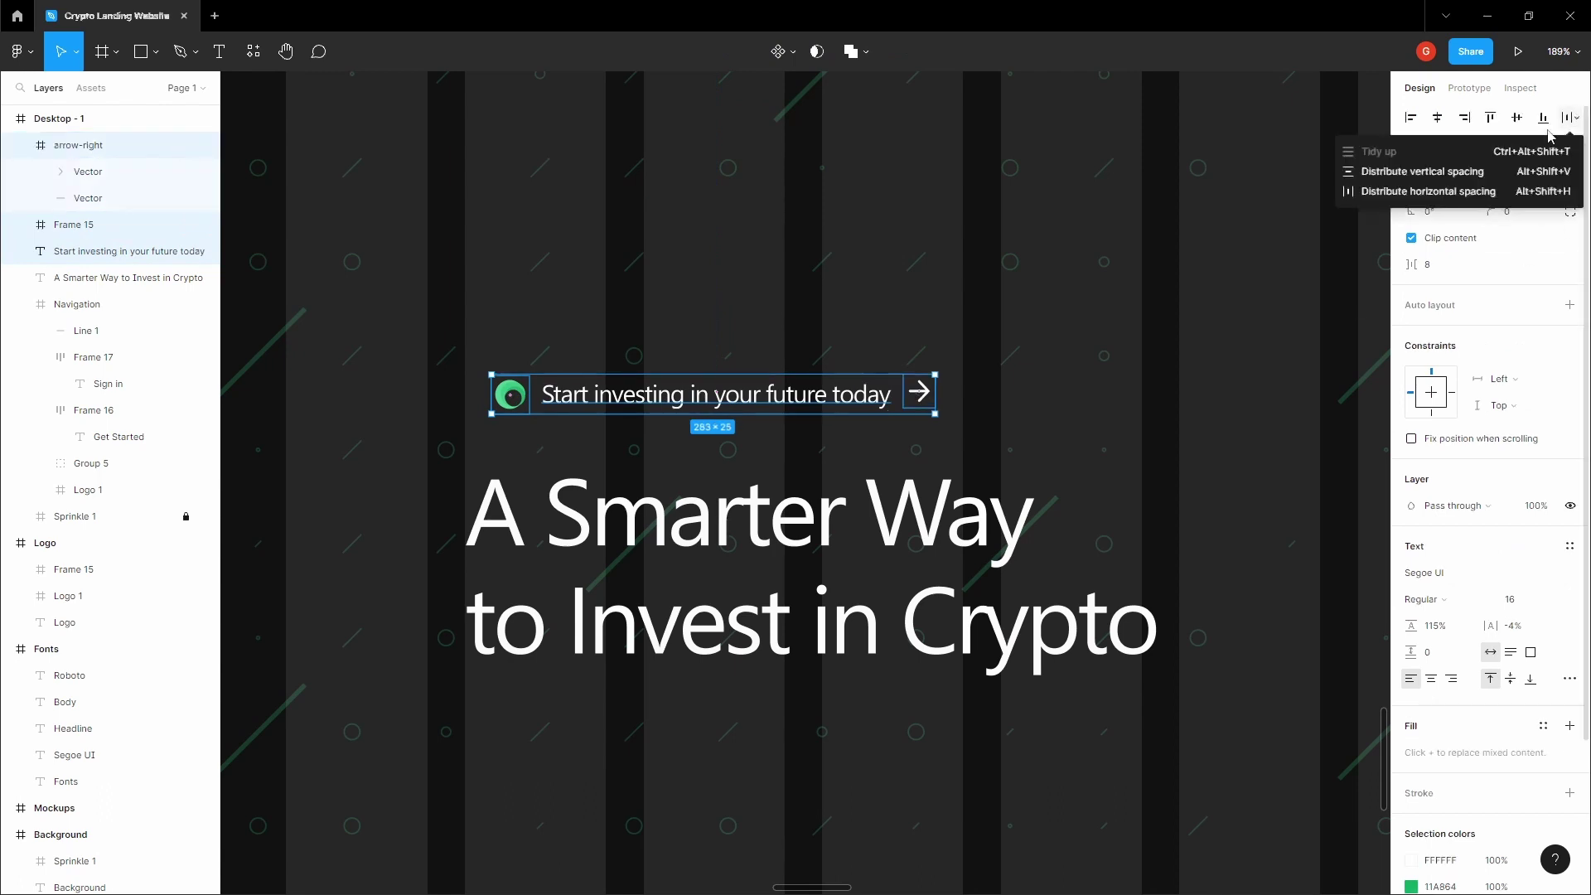
{"action": "left_click", "coordinate": [829, 236]}
{"action": "key", "text": "space"}
{"action": "left_click_drag", "start_coordinate": [829, 235], "coordinate": [849, 238]}
{"action": "scroll", "coordinate": [557, 390], "scroll_direction": "up", "scroll_amount": 6}
{"action": "left_click_drag", "start_coordinate": [513, 418], "coordinate": [636, 408]}
{"action": "left_click", "coordinate": [636, 407]}
{"action": "key", "text": "Escape"}
{"action": "scroll", "coordinate": [543, 355], "scroll_direction": "down", "scroll_amount": 10}
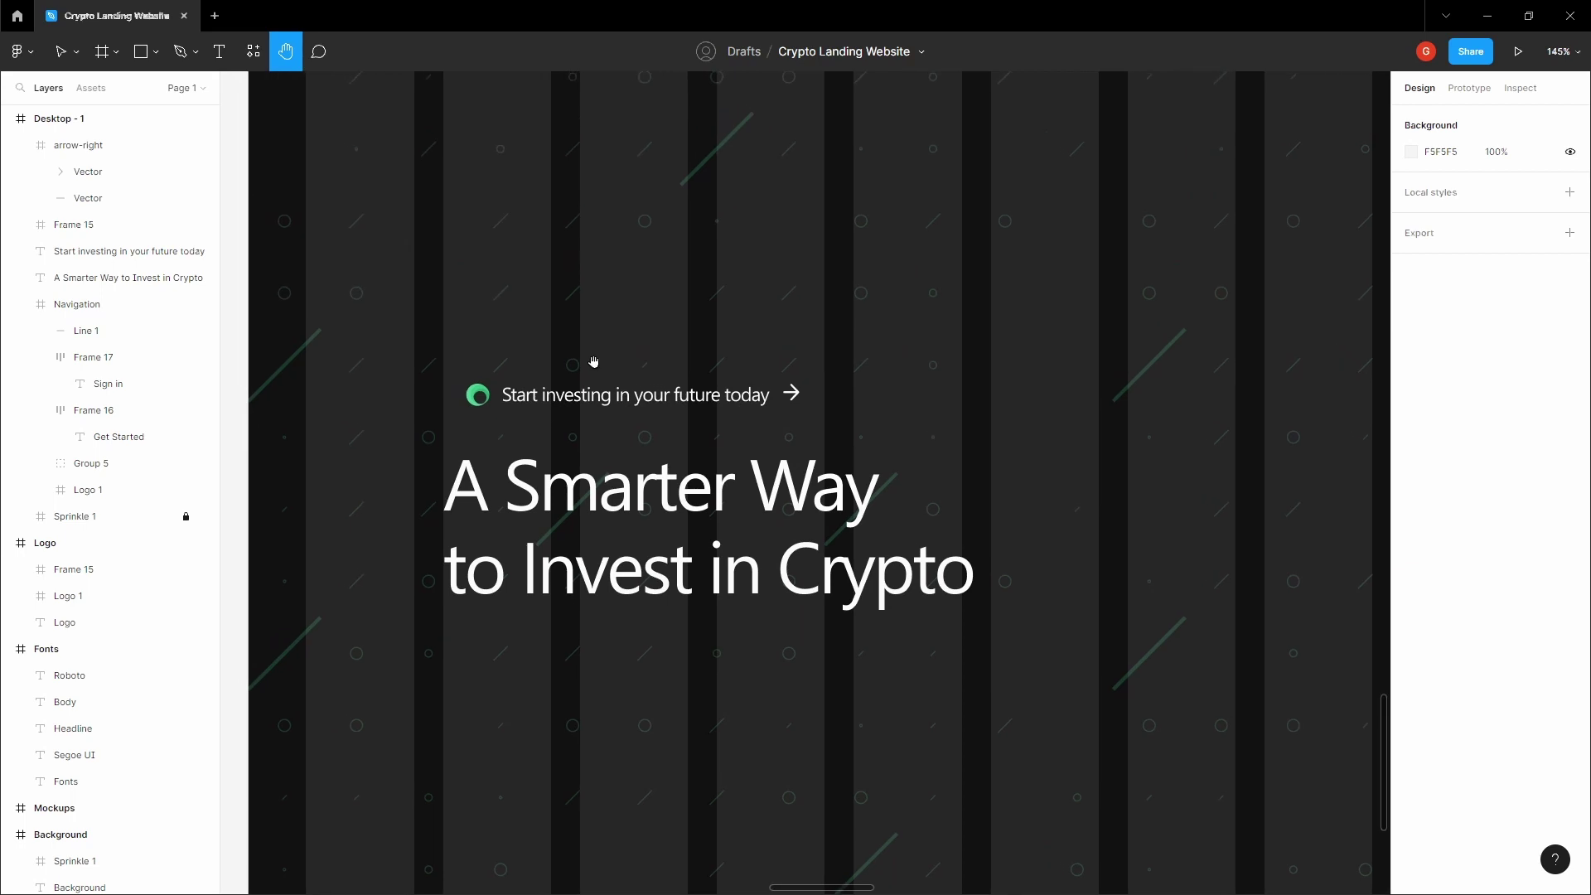
Group the small logo, tagline and arrow together
{"action": "left_click_drag", "start_coordinate": [595, 363], "coordinate": [598, 399]}
{"action": "scroll", "coordinate": [619, 401], "scroll_direction": "down", "scroll_amount": 1}
{"action": "key", "text": "space"}
{"action": "scroll", "coordinate": [572, 399], "scroll_direction": "down", "scroll_amount": 1}
{"action": "scroll", "coordinate": [599, 398], "scroll_direction": "up", "scroll_amount": 1}
{"action": "left_click", "coordinate": [503, 429]}
{"action": "left_click", "coordinate": [605, 430], "text": "shift"}
{"action": "left_click", "coordinate": [778, 426], "text": "shift"}
{"action": "key", "text": "ctrl+g"}
{"action": "left_click", "coordinate": [652, 390]}
Move the tagline group so its left edge lines up with the headline, at X 162
{"action": "left_click", "coordinate": [531, 422]}
{"action": "left_click", "coordinate": [532, 405]}
{"action": "scroll", "coordinate": [537, 419], "scroll_direction": "up", "scroll_amount": 5}
{"action": "left_click", "coordinate": [547, 431]}
{"action": "left_click_drag", "start_coordinate": [537, 440], "coordinate": [531, 437]}
{"action": "scroll", "coordinate": [535, 432], "scroll_direction": "down", "scroll_amount": 3}
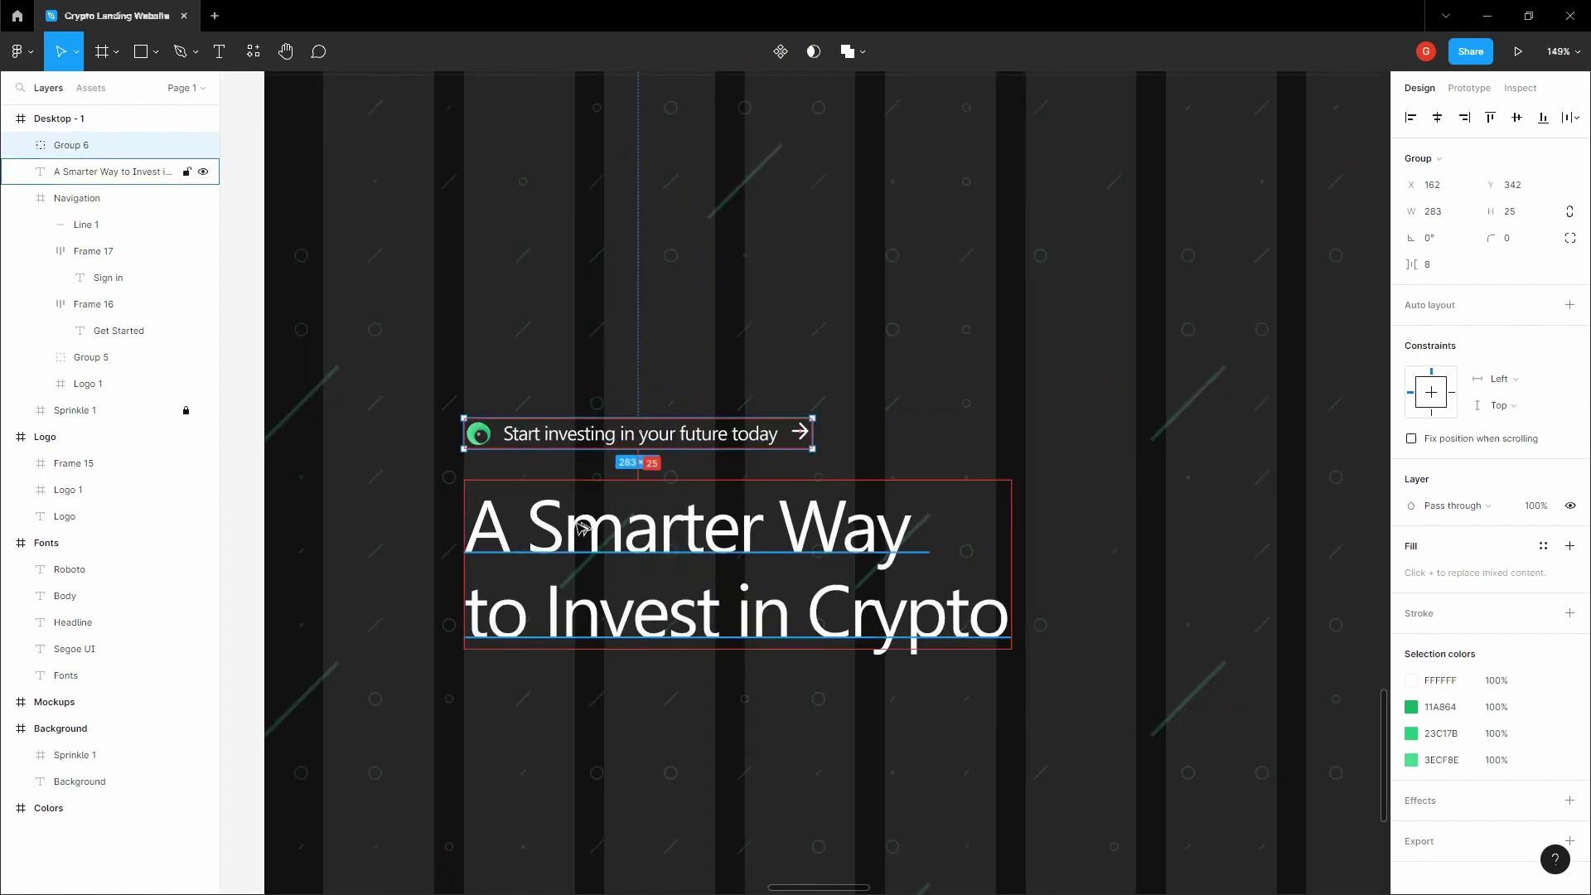
Nudge the tagline group down to Y 351, 16 px above the headline, and deselect it
{"action": "key", "text": "Down"}
{"action": "key", "text": "Down"}
{"action": "key", "text": "Down"}
{"action": "key", "text": "Down"}
{"action": "key", "text": "Down"}
{"action": "key", "text": "Down"}
{"action": "key", "text": "Down"}
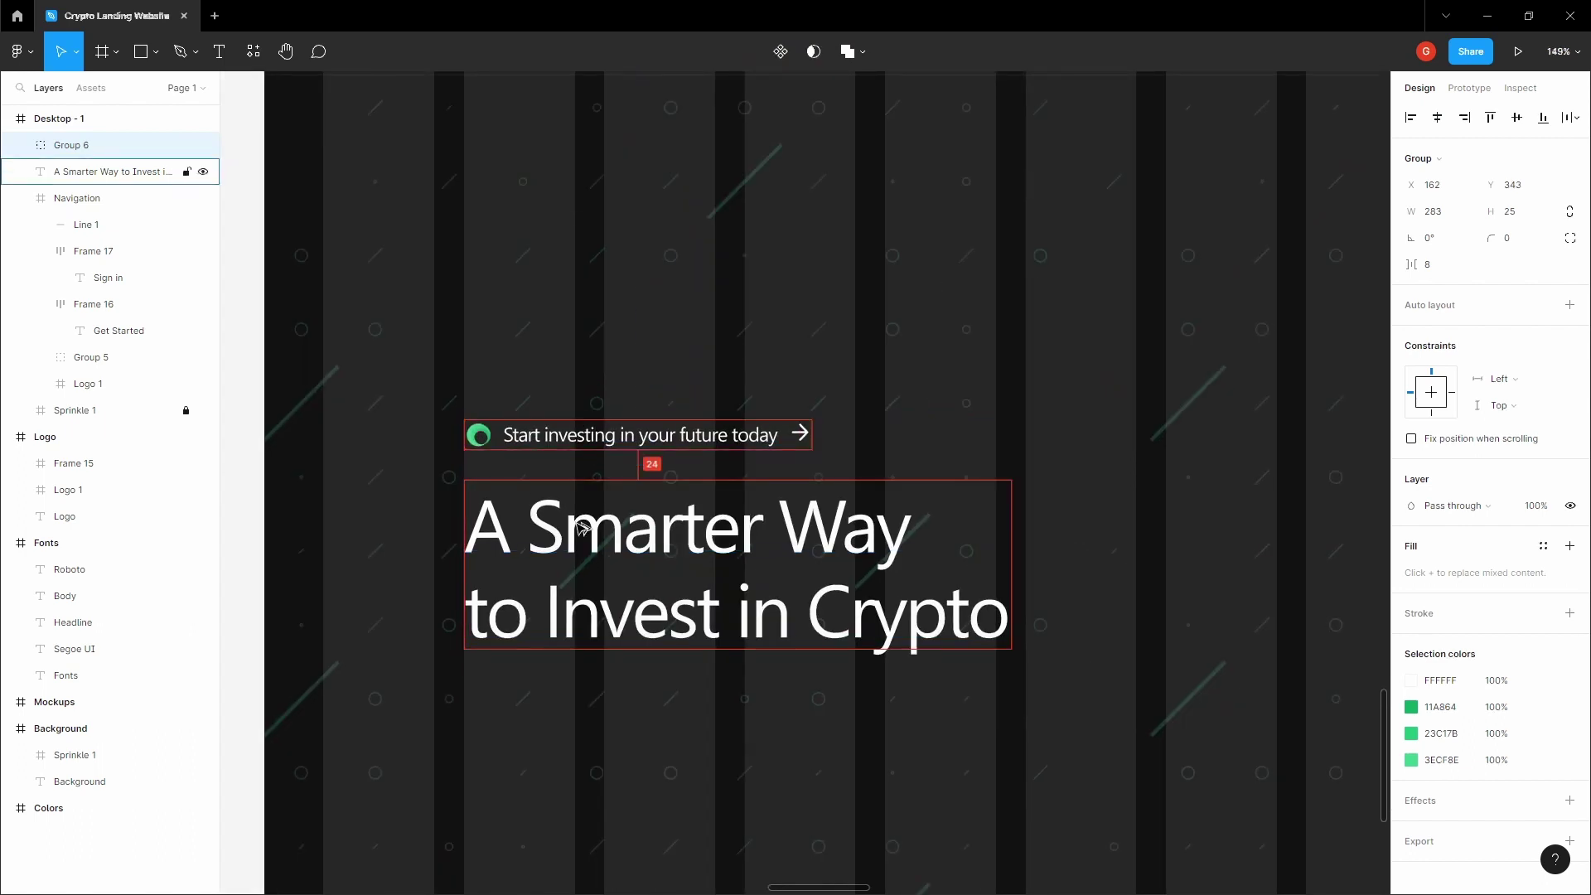
{"action": "key", "text": "Down"}
{"action": "key", "text": "Down"}
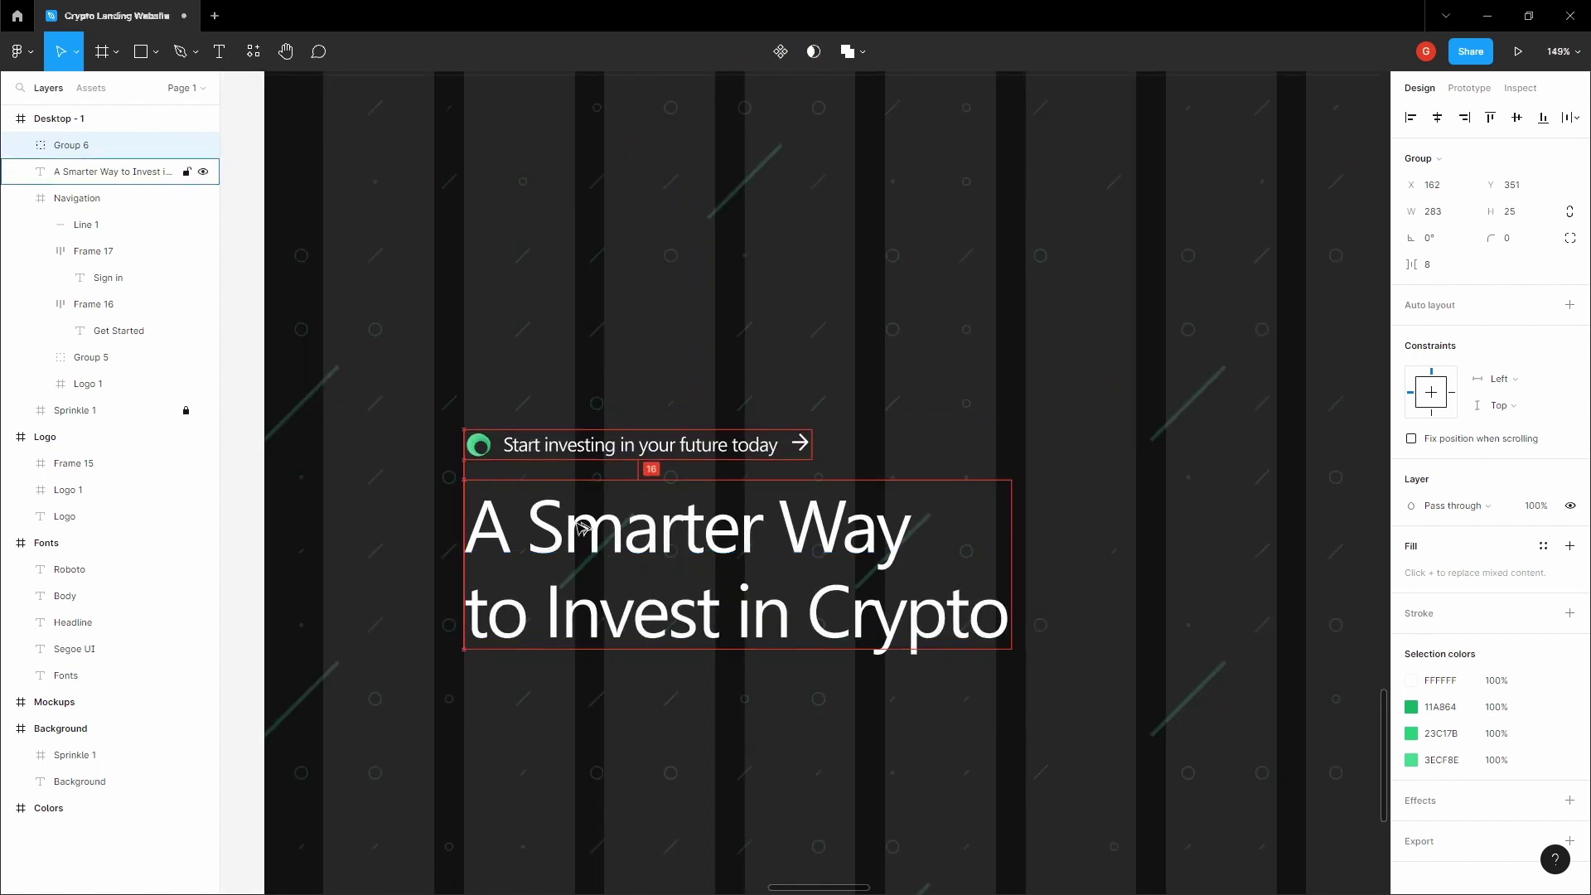
{"action": "left_click", "coordinate": [614, 385]}
Add a text below the headline reading "Take your investment portfolio to the next level with Coinwave."
{"action": "scroll", "coordinate": [611, 355], "scroll_direction": "down", "scroll_amount": 4}
{"action": "key", "text": "space"}
{"action": "left_click_drag", "start_coordinate": [612, 344], "coordinate": [600, 256]}
{"action": "scroll", "coordinate": [589, 411], "scroll_direction": "up", "scroll_amount": 3}
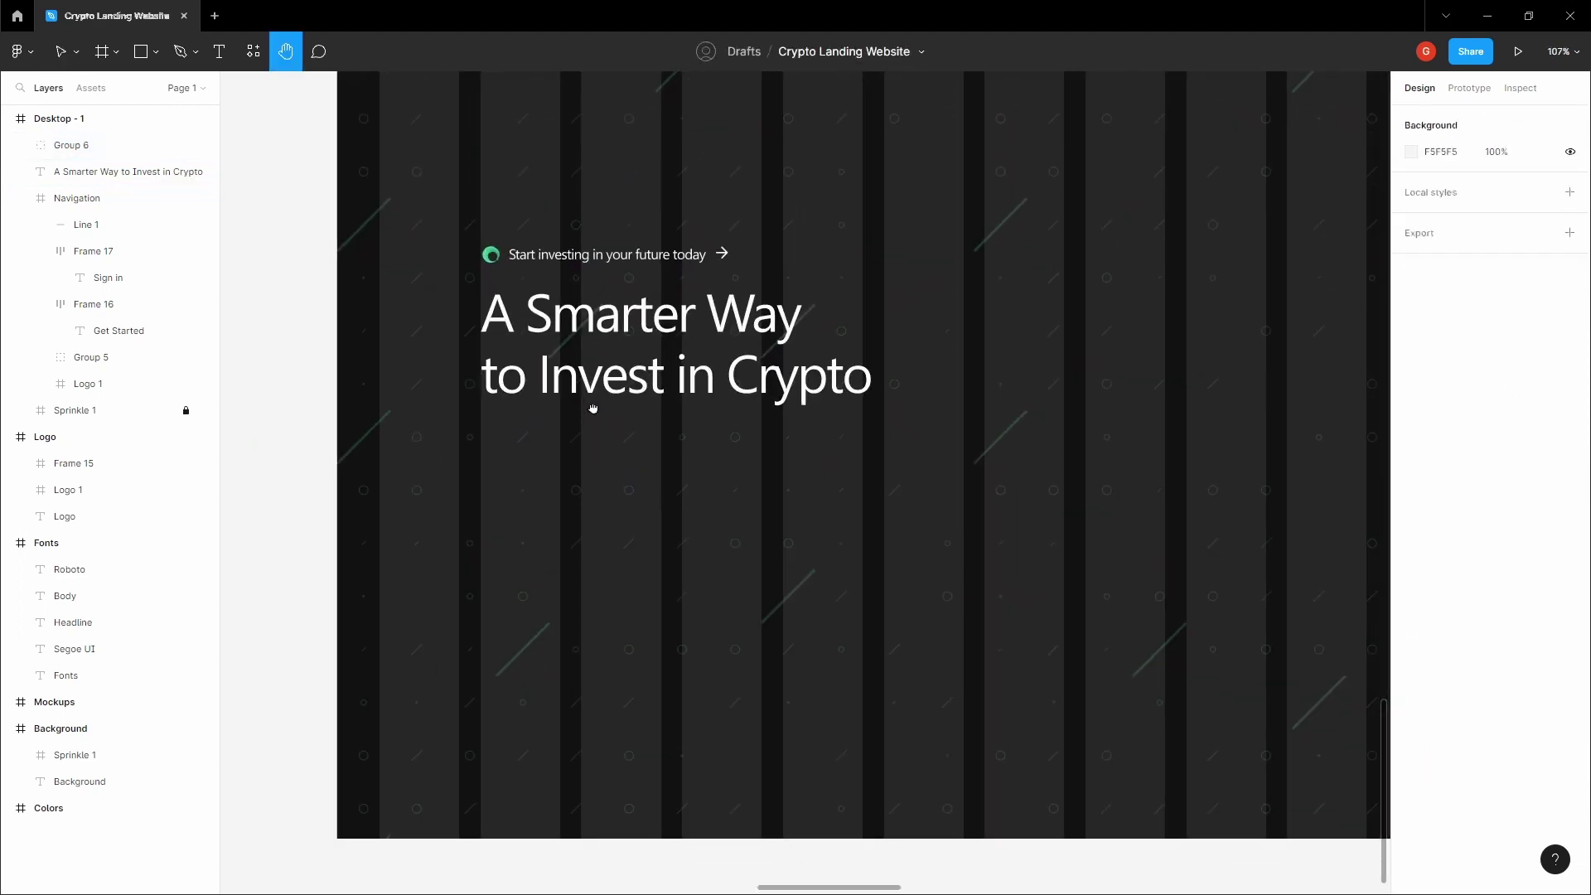
{"action": "key", "text": "t"}
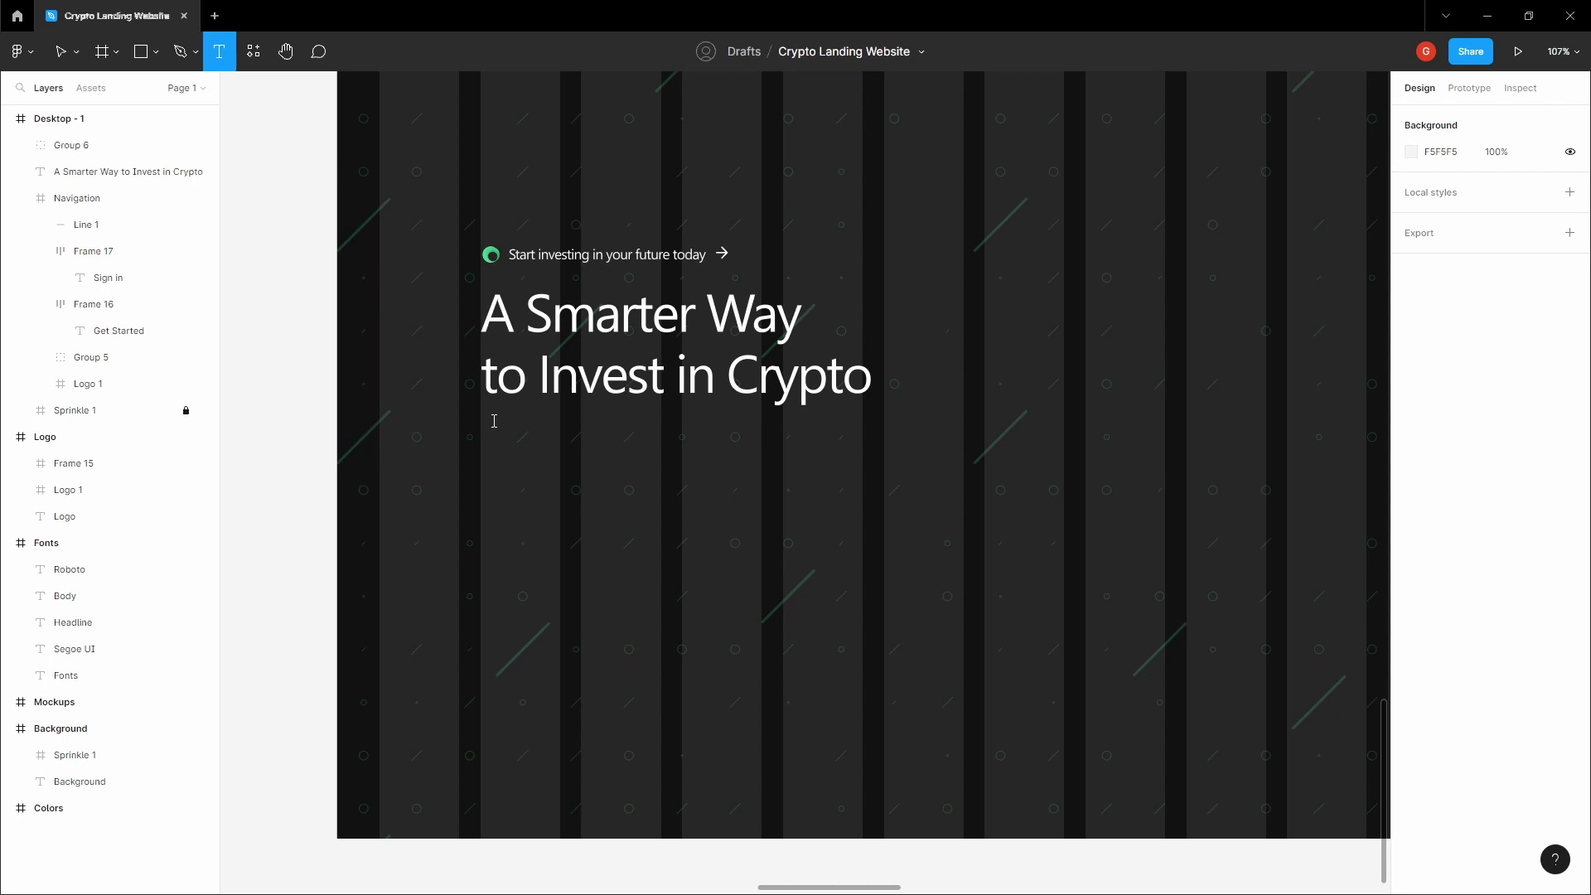
{"action": "left_click", "coordinate": [494, 421]}
{"action": "type", "text": "Take your"}
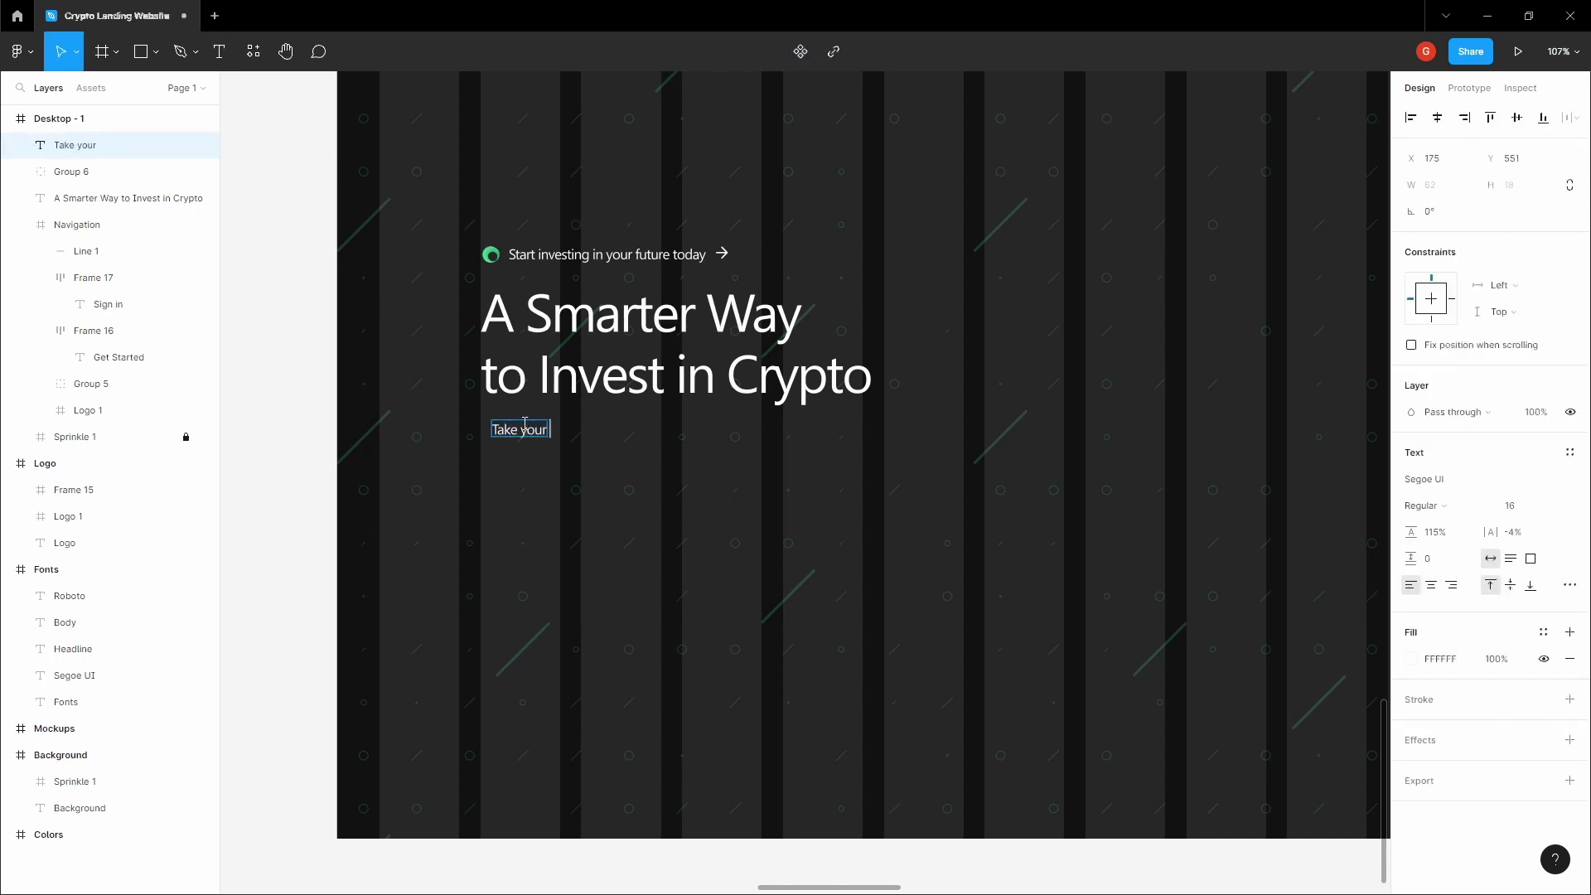
{"action": "type", "text": " investmen"}
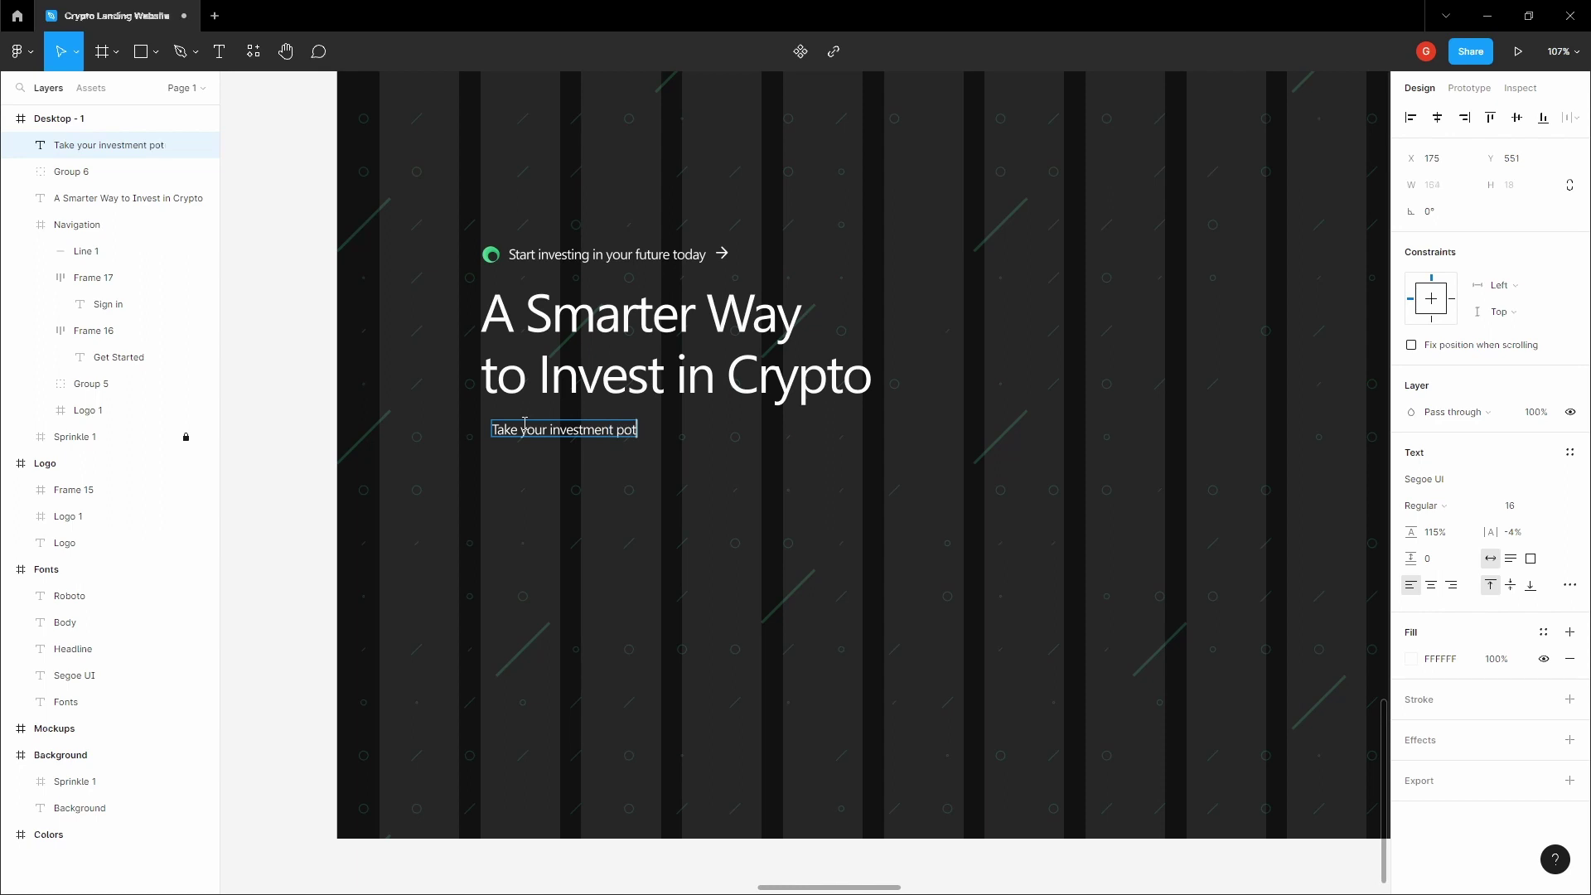
{"action": "type", "text": "t portfolio to the next level with "}
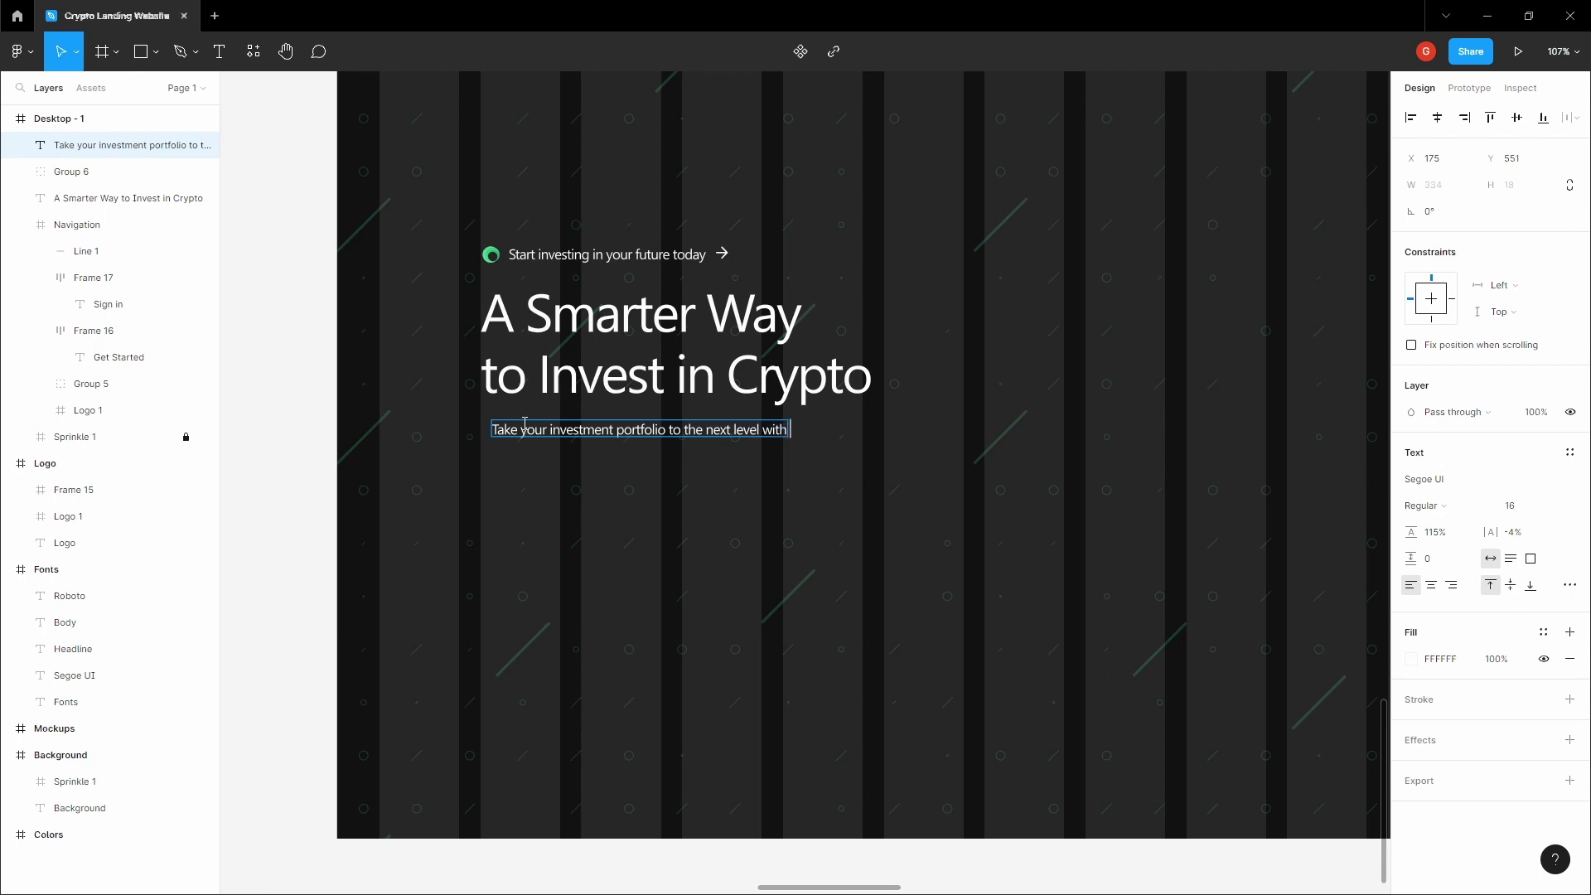
{"action": "type", "text": "Coinwave."}
{"action": "key", "text": "Return"}
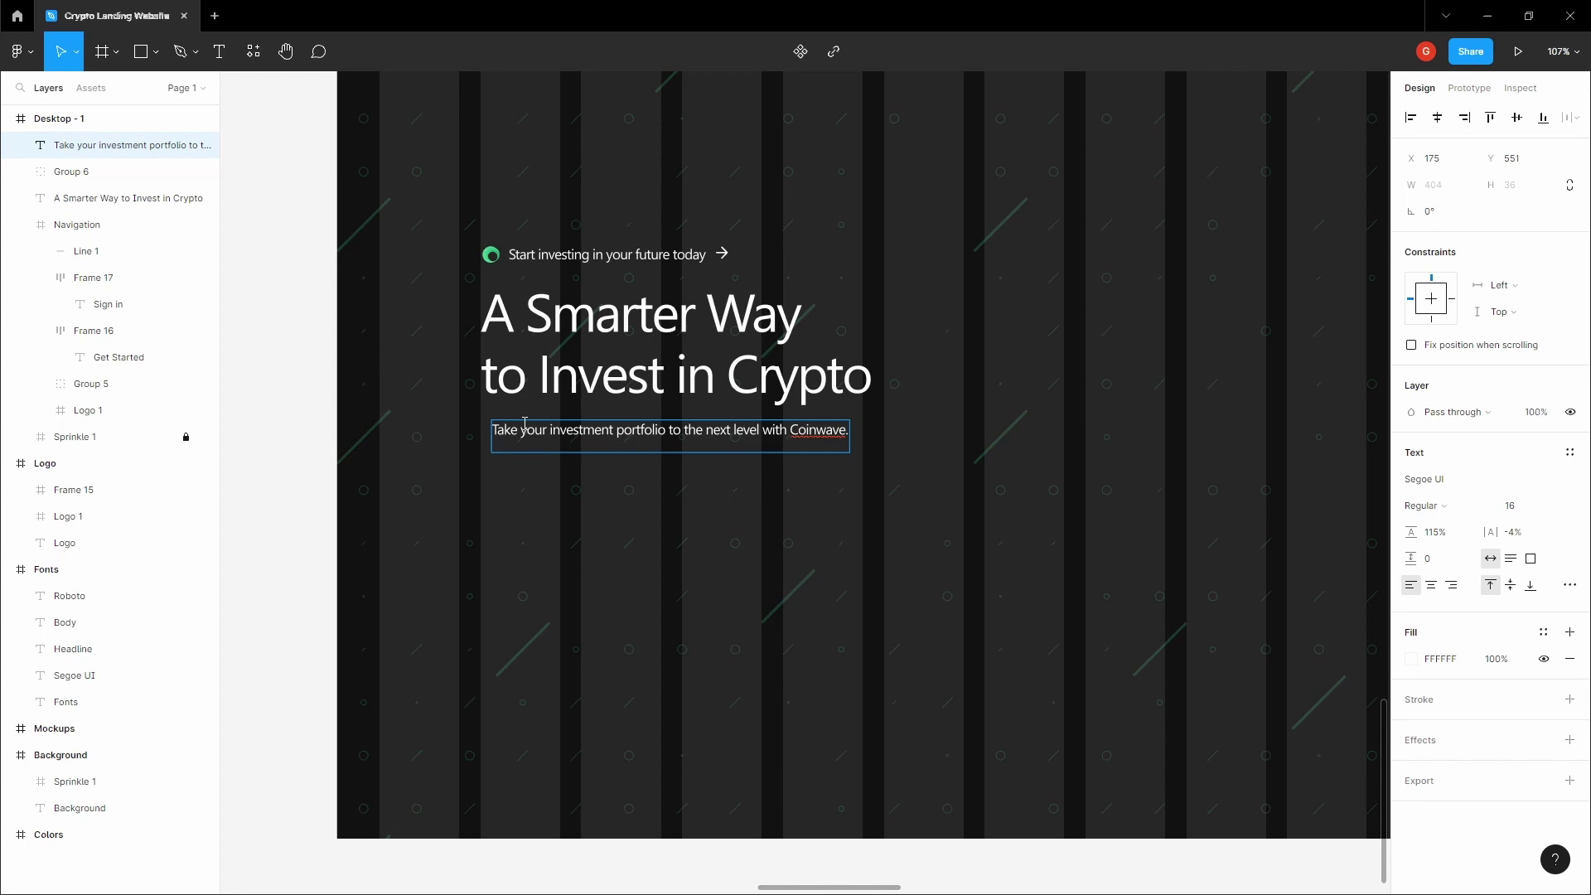
Add the second line "Buy, sell and trade the top cryptocurrencies with ease and confidence." and finish the text
{"action": "type", "text": "Buy, sell and trade the top cryptocurrencies with eas"}
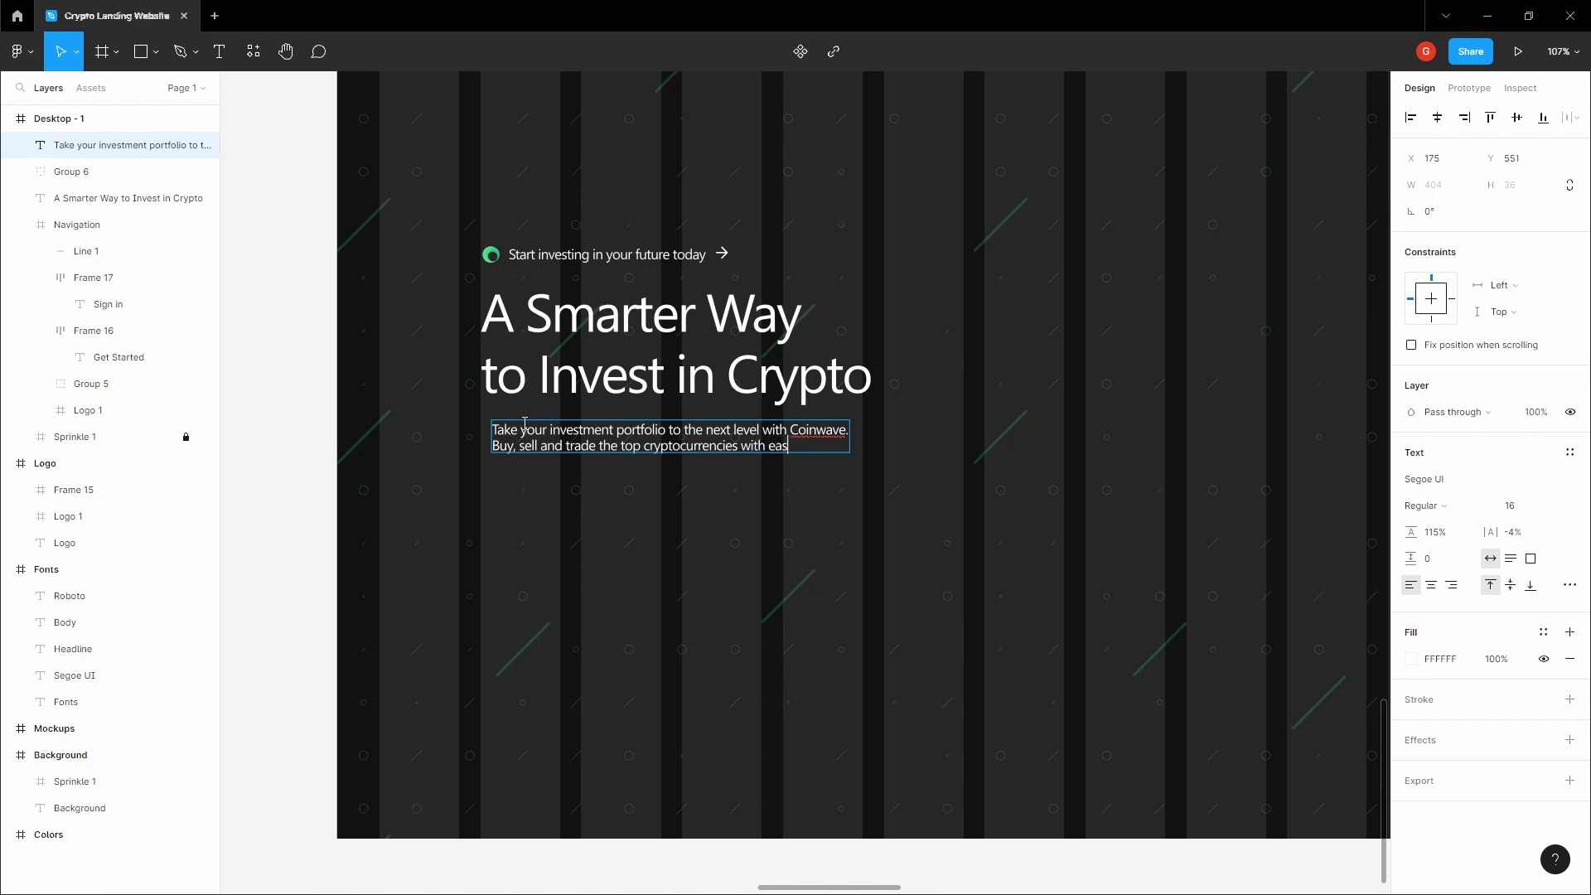
{"action": "type", "text": "onfidence."}
{"action": "left_click", "coordinate": [621, 484]}
{"action": "left_click", "coordinate": [622, 486]}
Move the paragraph under the headline's left edge to X 164, Y 546, and deselect it
{"action": "left_click", "coordinate": [607, 448]}
{"action": "key", "text": "space"}
{"action": "left_click_drag", "start_coordinate": [643, 500], "coordinate": [515, 478]}
{"action": "scroll", "coordinate": [550, 501], "scroll_direction": "down", "scroll_amount": 2}
{"action": "scroll", "coordinate": [533, 495], "scroll_direction": "up", "scroll_amount": 2}
{"action": "scroll", "coordinate": [473, 471], "scroll_direction": "up", "scroll_amount": 5}
{"action": "key", "text": "Up"}
{"action": "key", "text": "Up"}
{"action": "key", "text": "Up"}
{"action": "key", "text": "Up"}
{"action": "key", "text": "Up"}
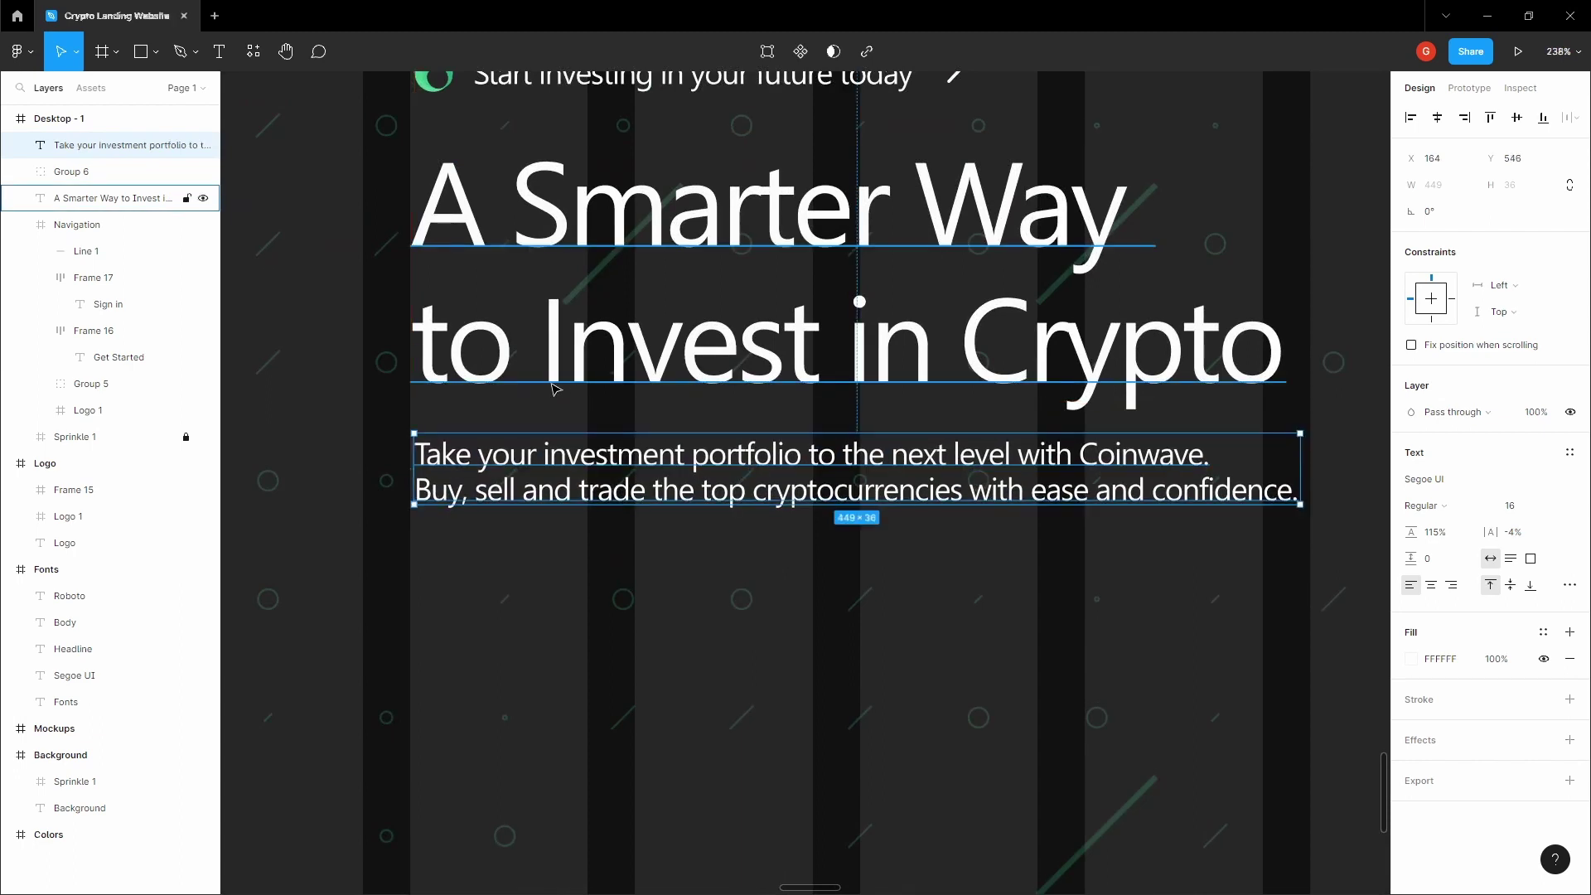
{"action": "left_click", "coordinate": [596, 562]}
Move the tagline group down to Y 355, 12 px above the headline, and deselect it
{"action": "scroll", "coordinate": [599, 562], "scroll_direction": "down", "scroll_amount": 6}
{"action": "key", "text": "space"}
{"action": "left_click_drag", "start_coordinate": [611, 561], "coordinate": [515, 538]}
{"action": "left_click", "coordinate": [537, 509]}
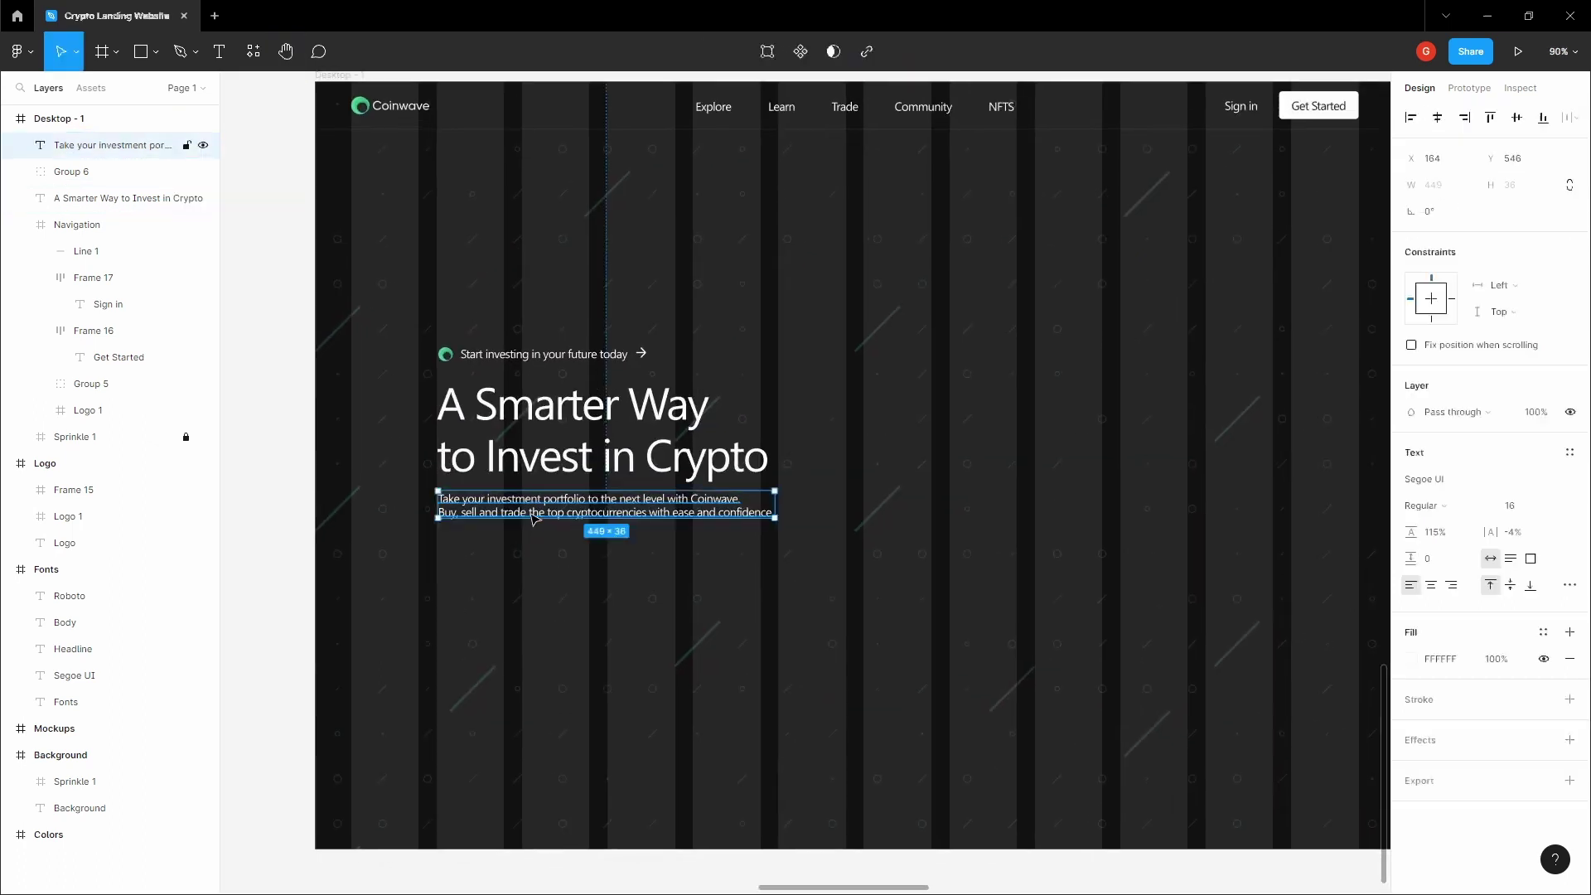
{"action": "left_click", "coordinate": [535, 355]}
{"action": "key", "text": "alt"}
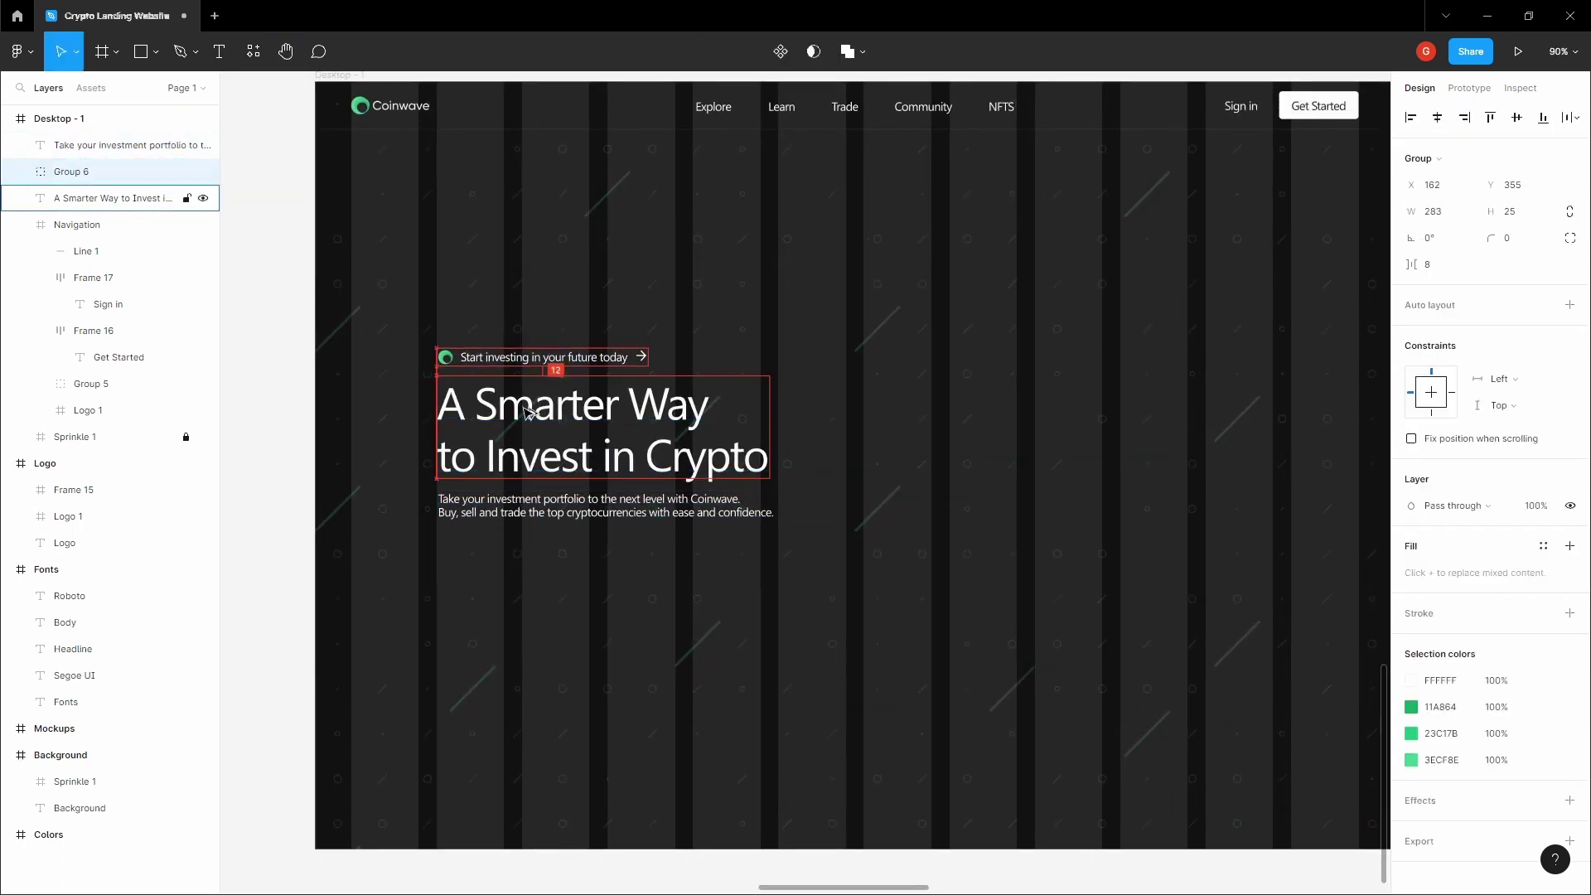
{"action": "left_click", "coordinate": [385, 396]}
{"action": "scroll", "coordinate": [383, 394], "scroll_direction": "down", "scroll_amount": 3}
{"action": "scroll", "coordinate": [442, 368], "scroll_direction": "up", "scroll_amount": 5}
{"action": "left_click", "coordinate": [442, 366]}
{"action": "left_click", "coordinate": [494, 306]}
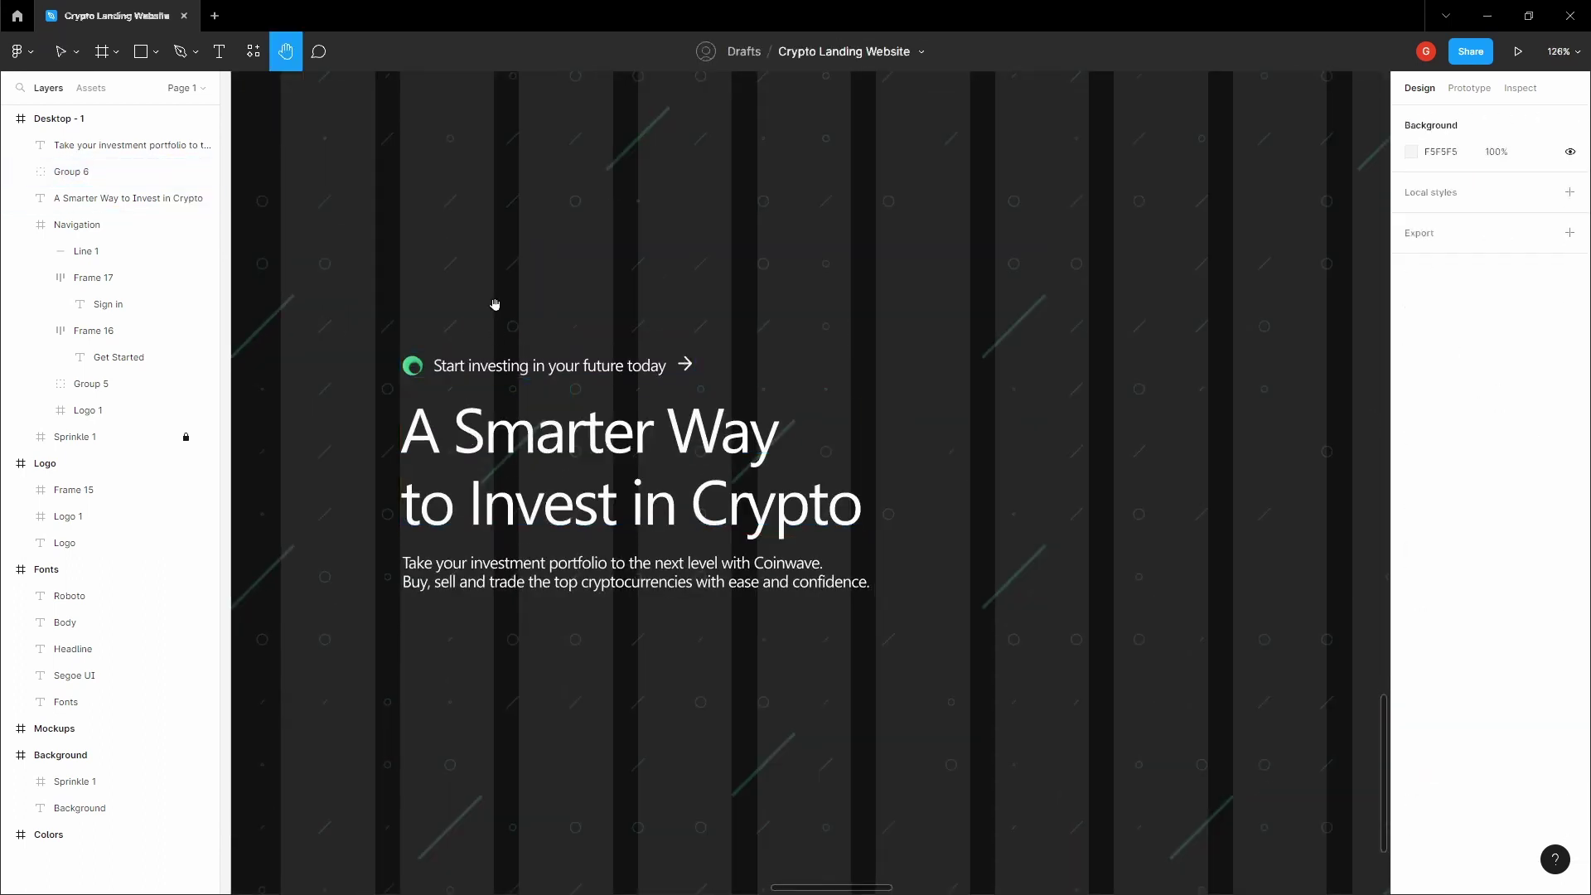
Change the font of the paragraph under the headline to Roboto
{"action": "scroll", "coordinate": [489, 345], "scroll_direction": "down", "scroll_amount": 3}
{"action": "left_click", "coordinate": [500, 480]}
{"action": "scroll", "coordinate": [500, 480], "scroll_direction": "up", "scroll_amount": 2}
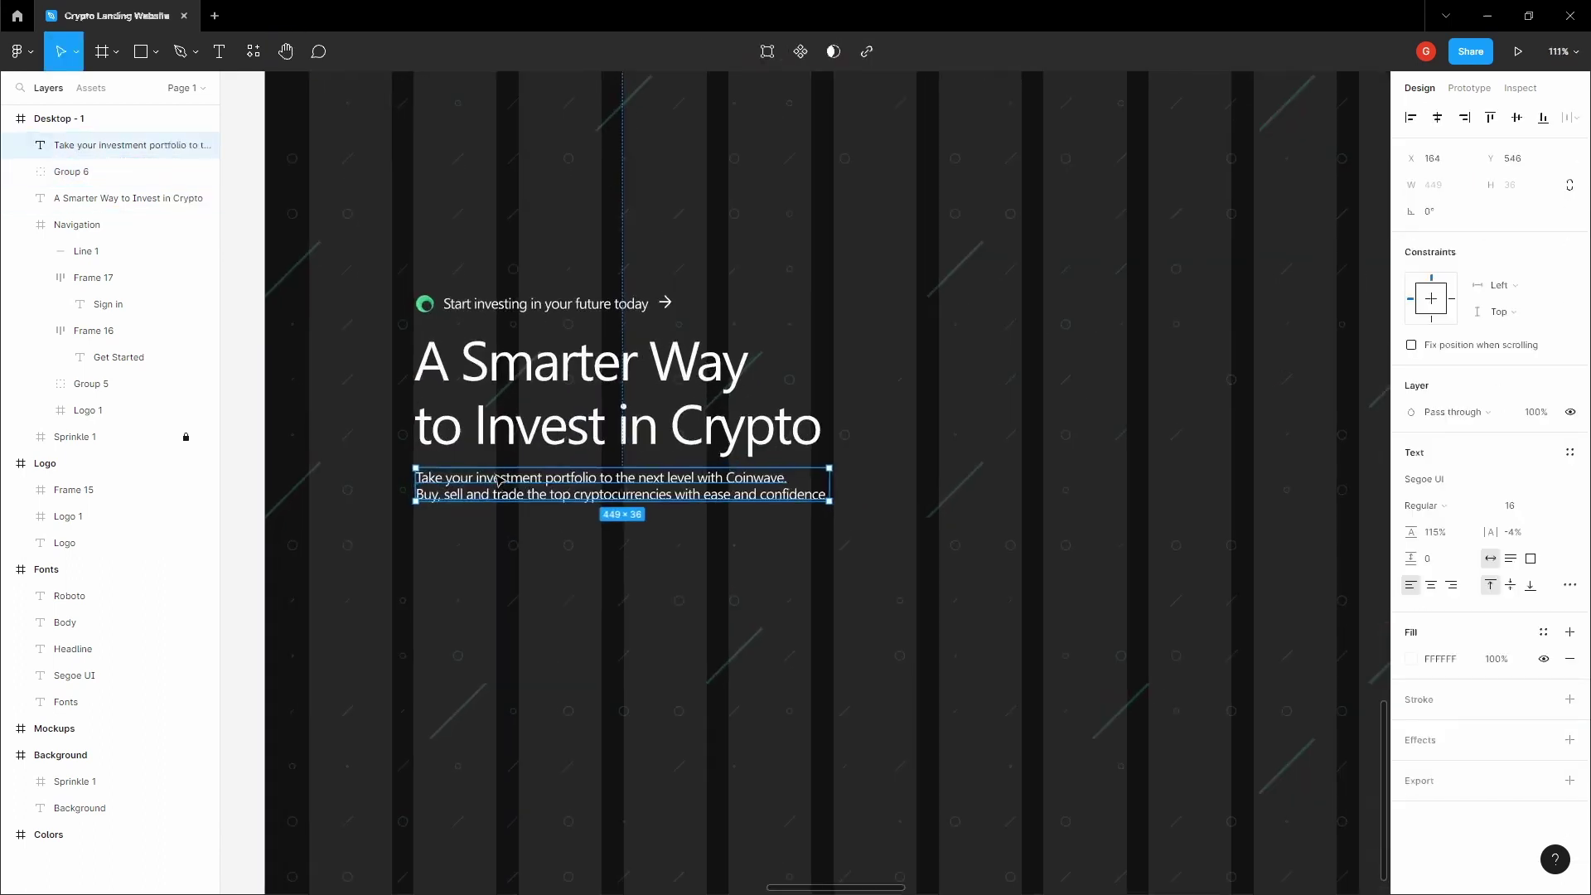
{"action": "scroll", "coordinate": [500, 481], "scroll_direction": "down", "scroll_amount": 1}
{"action": "left_click", "coordinate": [1487, 487]}
{"action": "type", "text": "Roboto"}
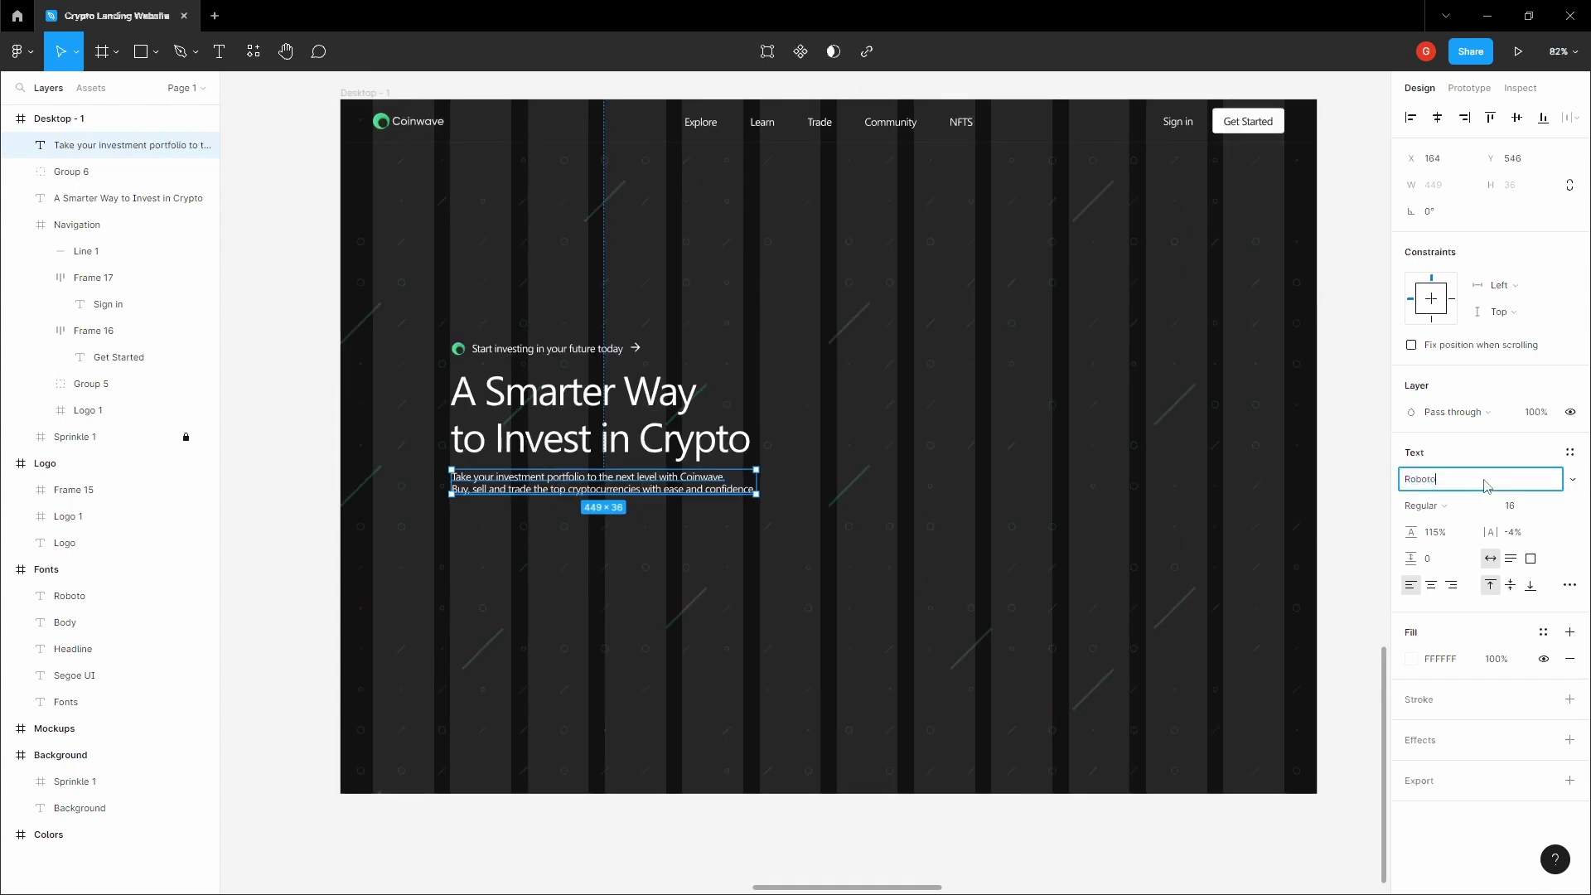
{"action": "key", "text": "Tab"}
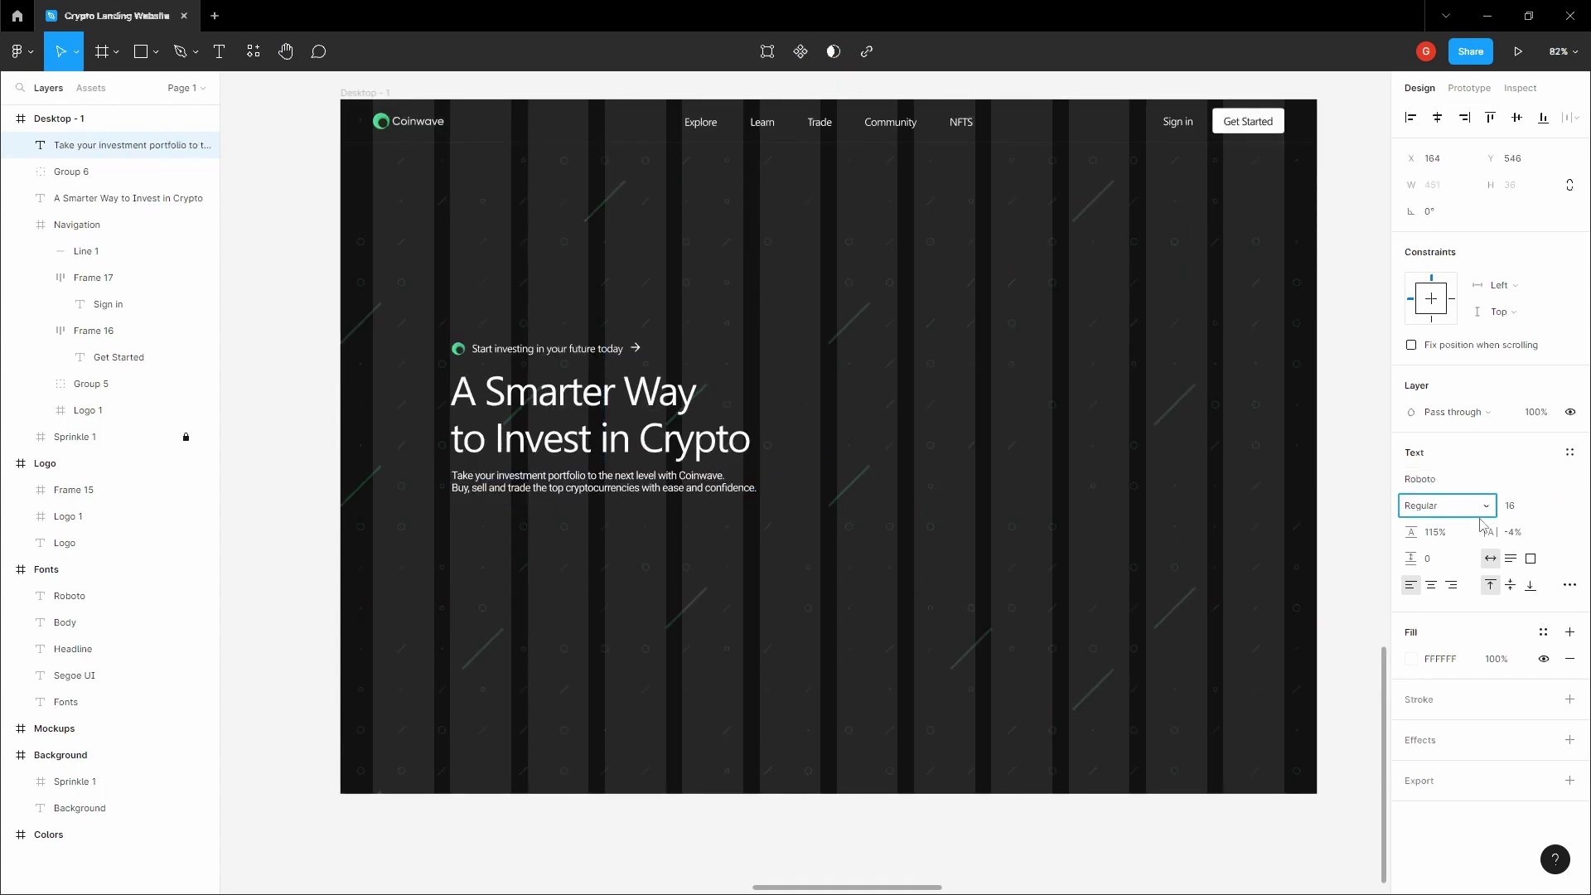
{"action": "scroll", "coordinate": [626, 522], "scroll_direction": "up", "scroll_amount": 2}
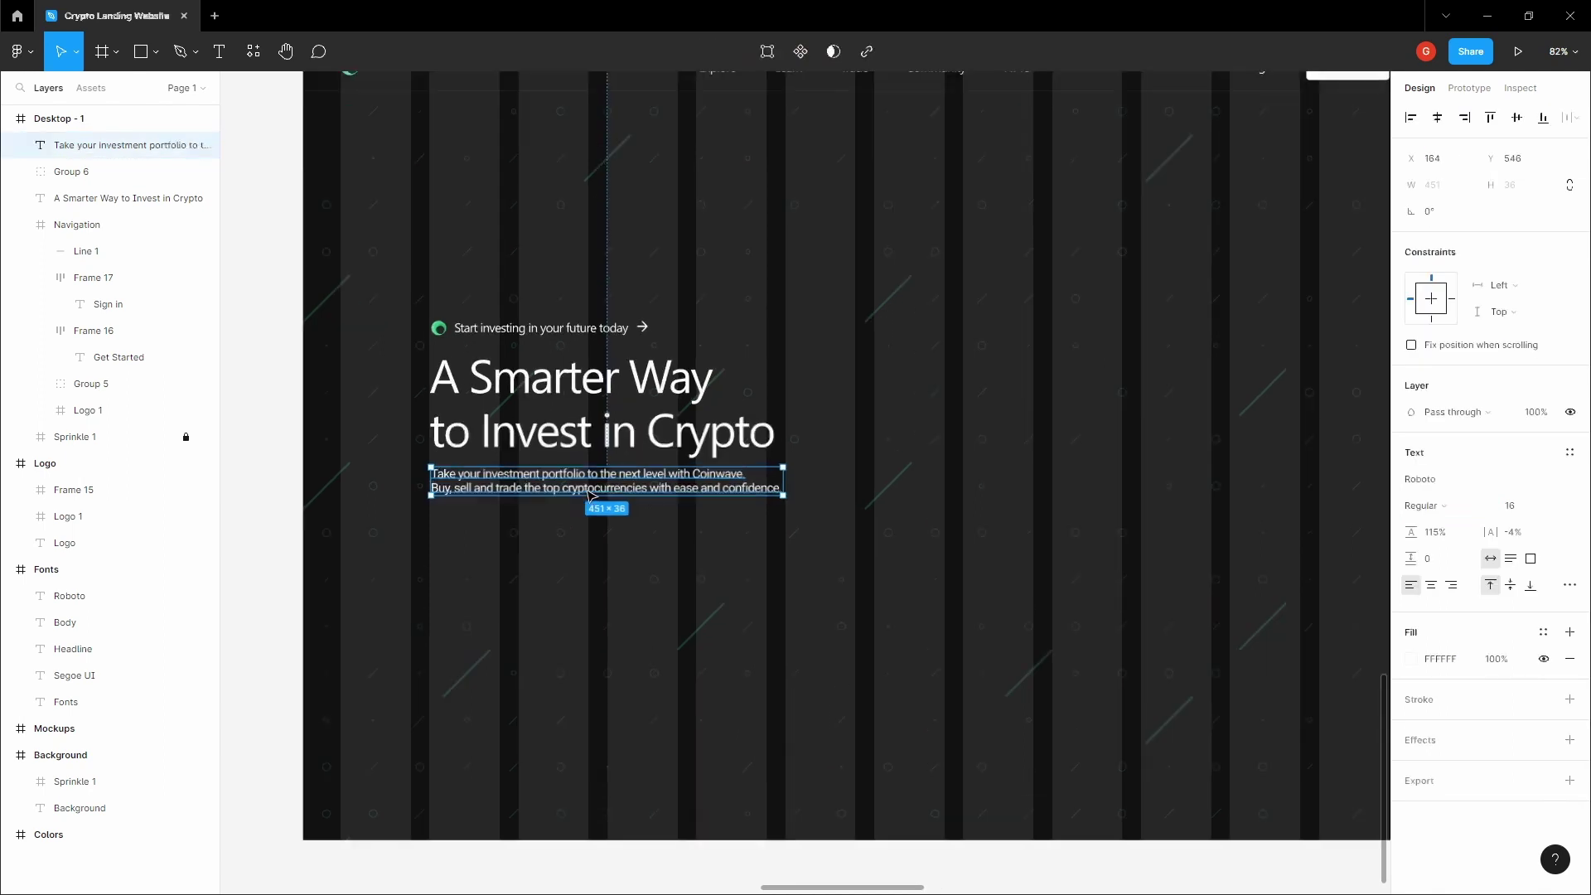
Set the paragraph's line height to 130% and deselect it
{"action": "left_click", "coordinate": [1443, 540]}
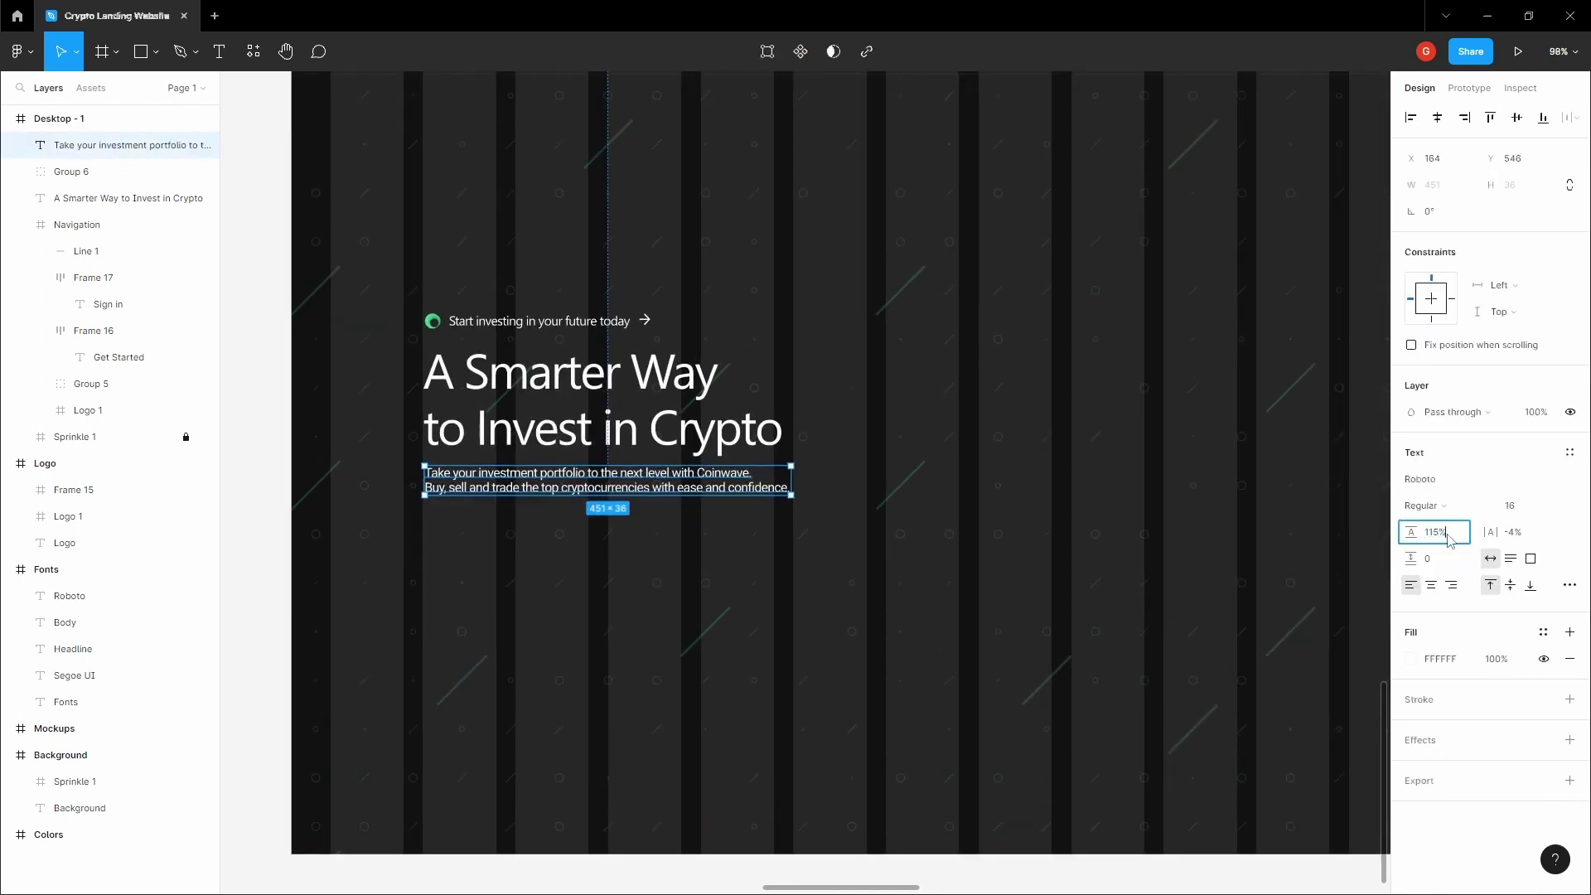
{"action": "type", "text": "0"}
{"action": "key", "text": "Return"}
{"action": "left_click", "coordinate": [1445, 533]}
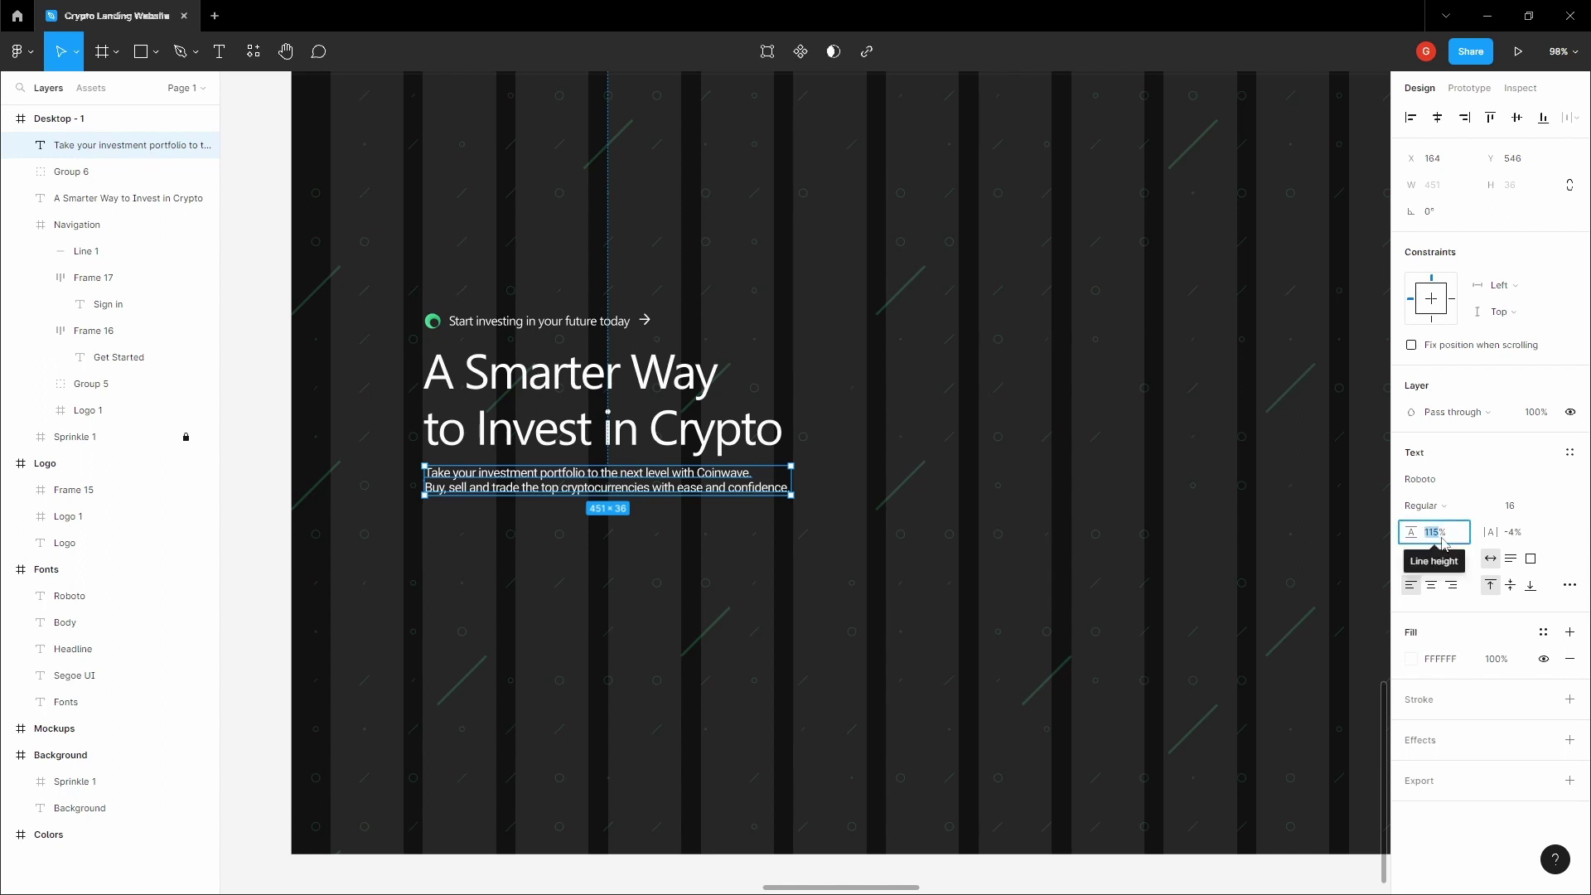
{"action": "type", "text": "130"}
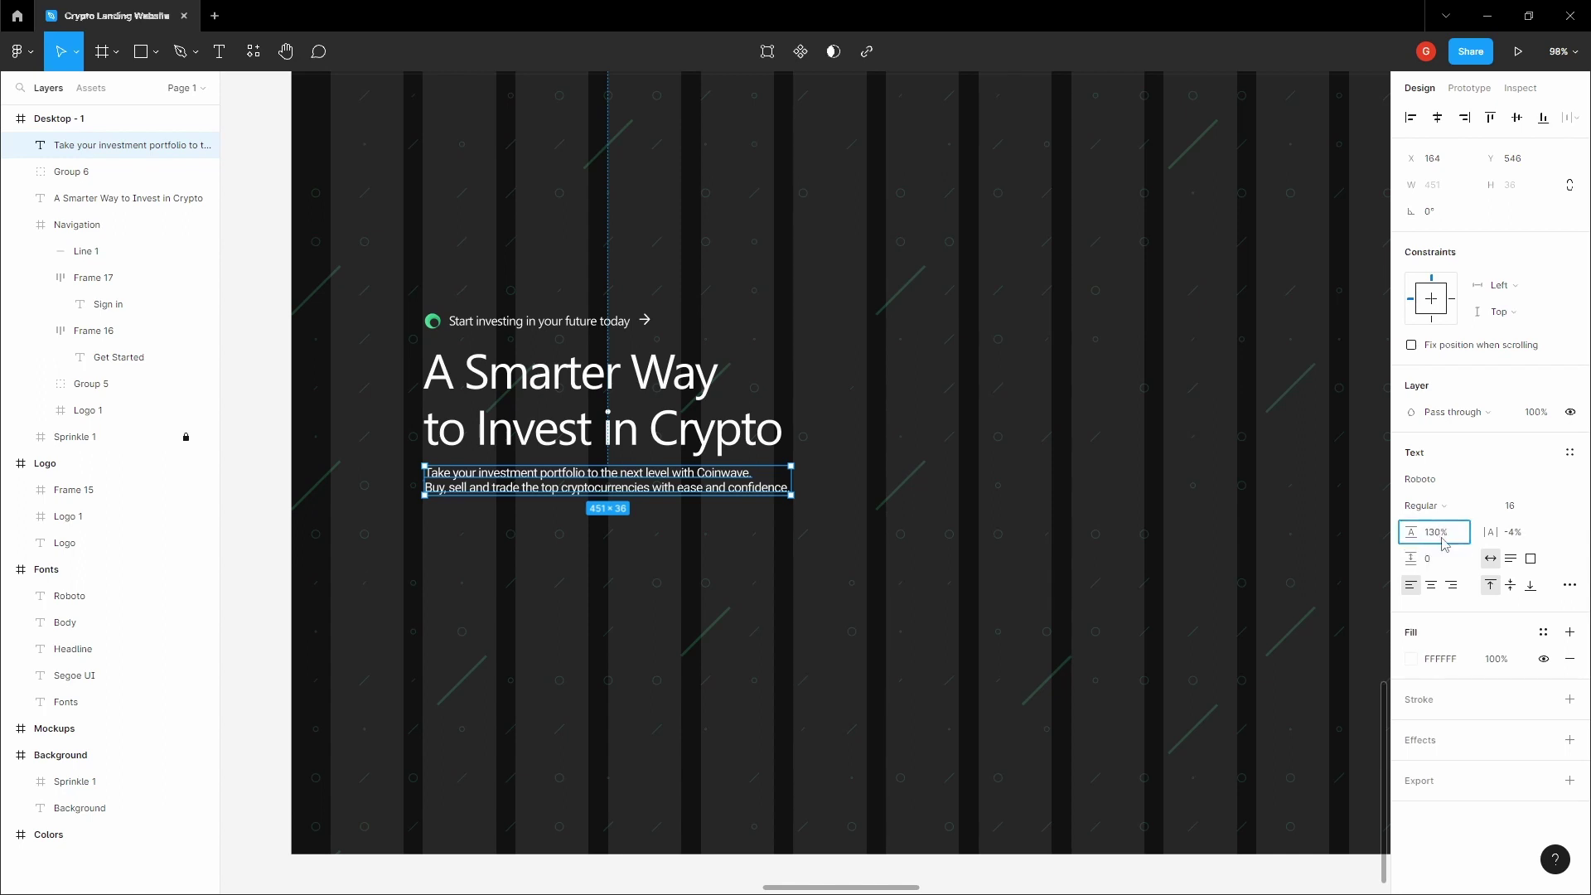
{"action": "key", "text": "Return"}
{"action": "left_click", "coordinate": [1099, 535]}
{"action": "key", "text": "space"}
{"action": "left_click_drag", "start_coordinate": [1015, 472], "coordinate": [910, 467]}
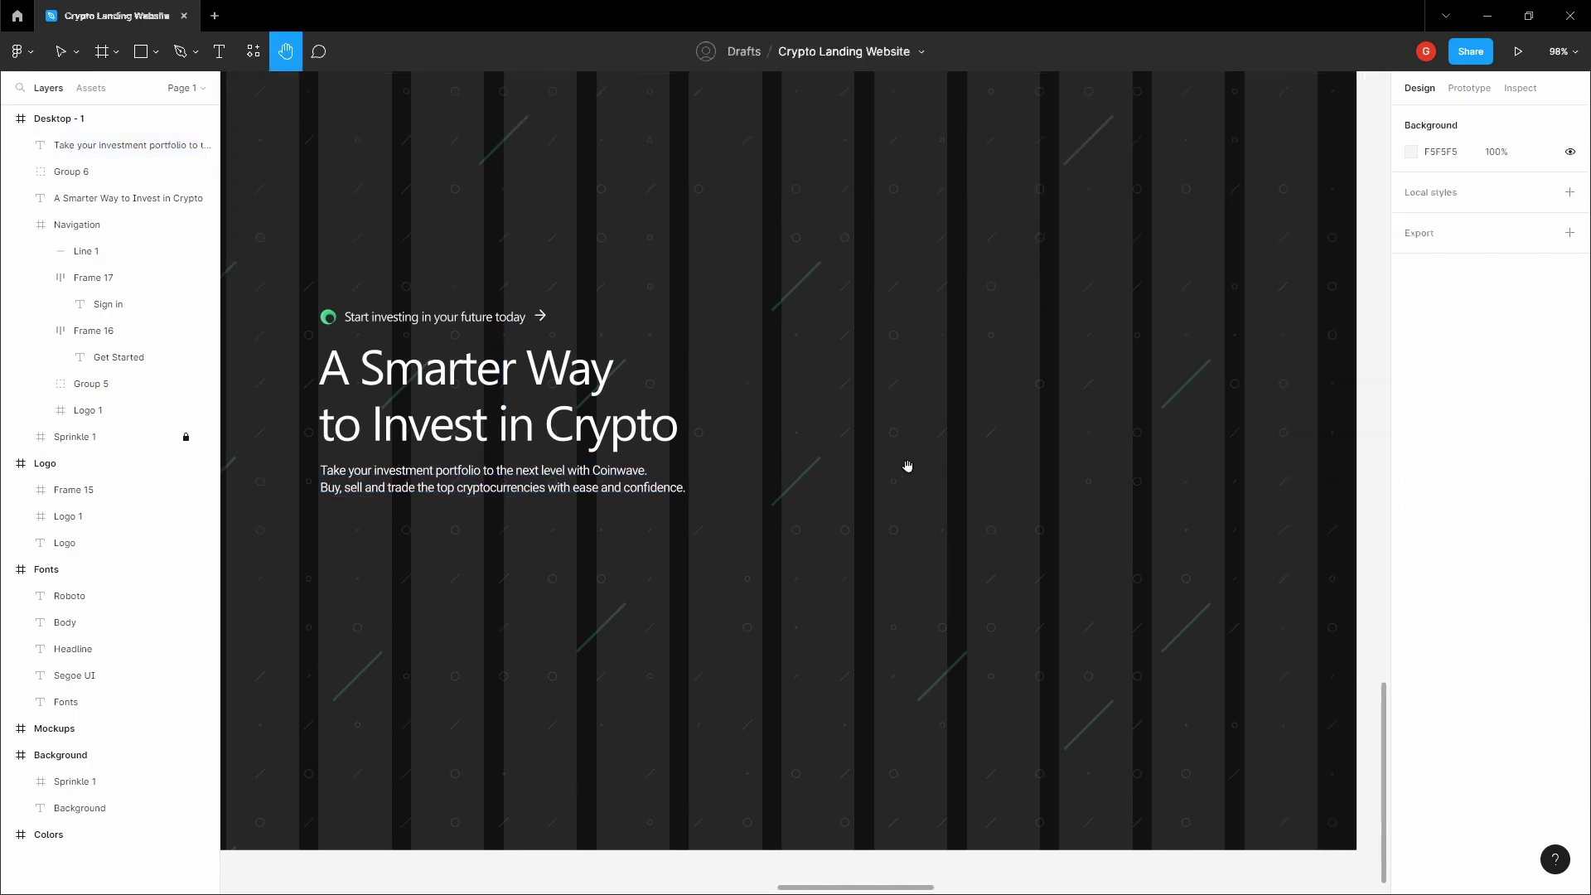
{"action": "scroll", "coordinate": [910, 466], "scroll_direction": "down", "scroll_amount": 5}
{"action": "key", "text": "v"}
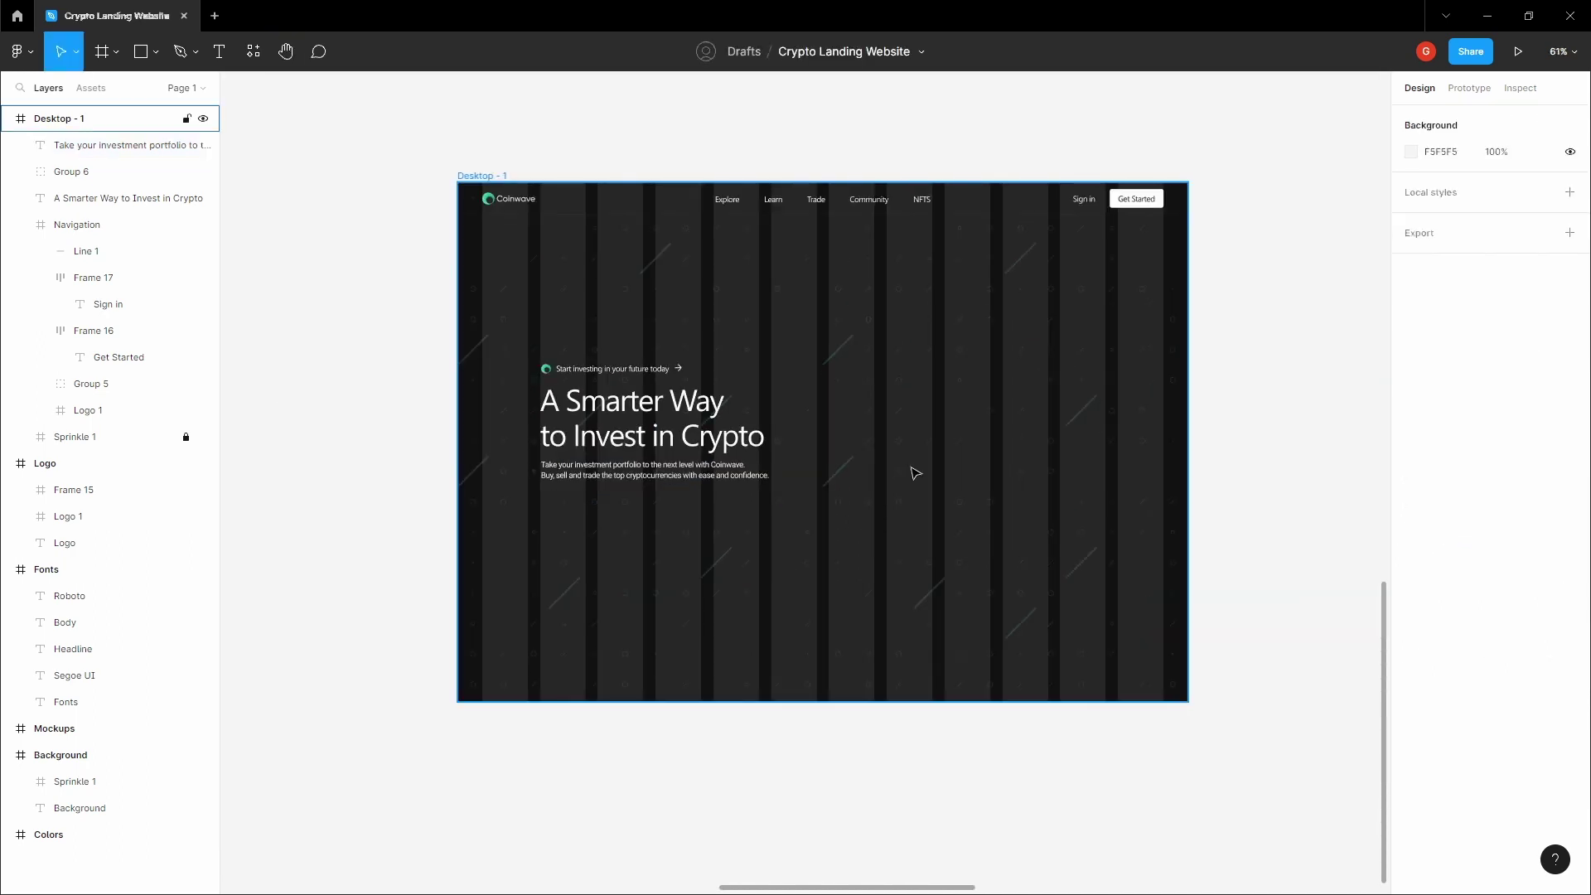
Hide the layout grids and set the paragraph's line height to 140%
{"action": "key", "text": "ctrl+shift+4"}
{"action": "left_click", "coordinate": [695, 466]}
{"action": "scroll", "coordinate": [695, 466], "scroll_direction": "up", "scroll_amount": 5}
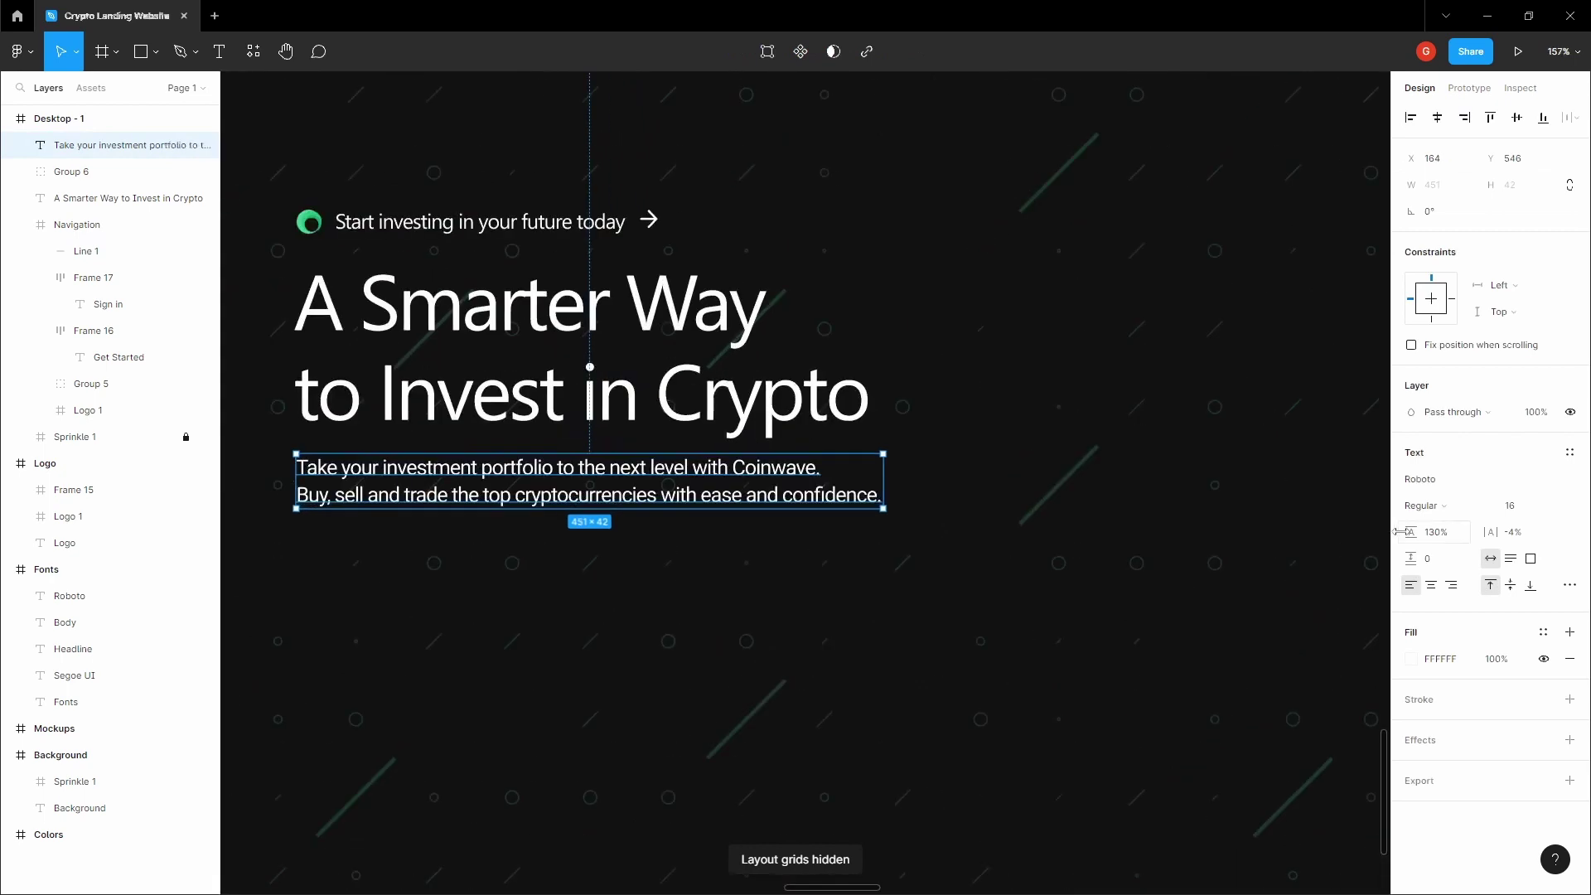
{"action": "left_click", "coordinate": [1436, 532]}
{"action": "type", "text": "140"}
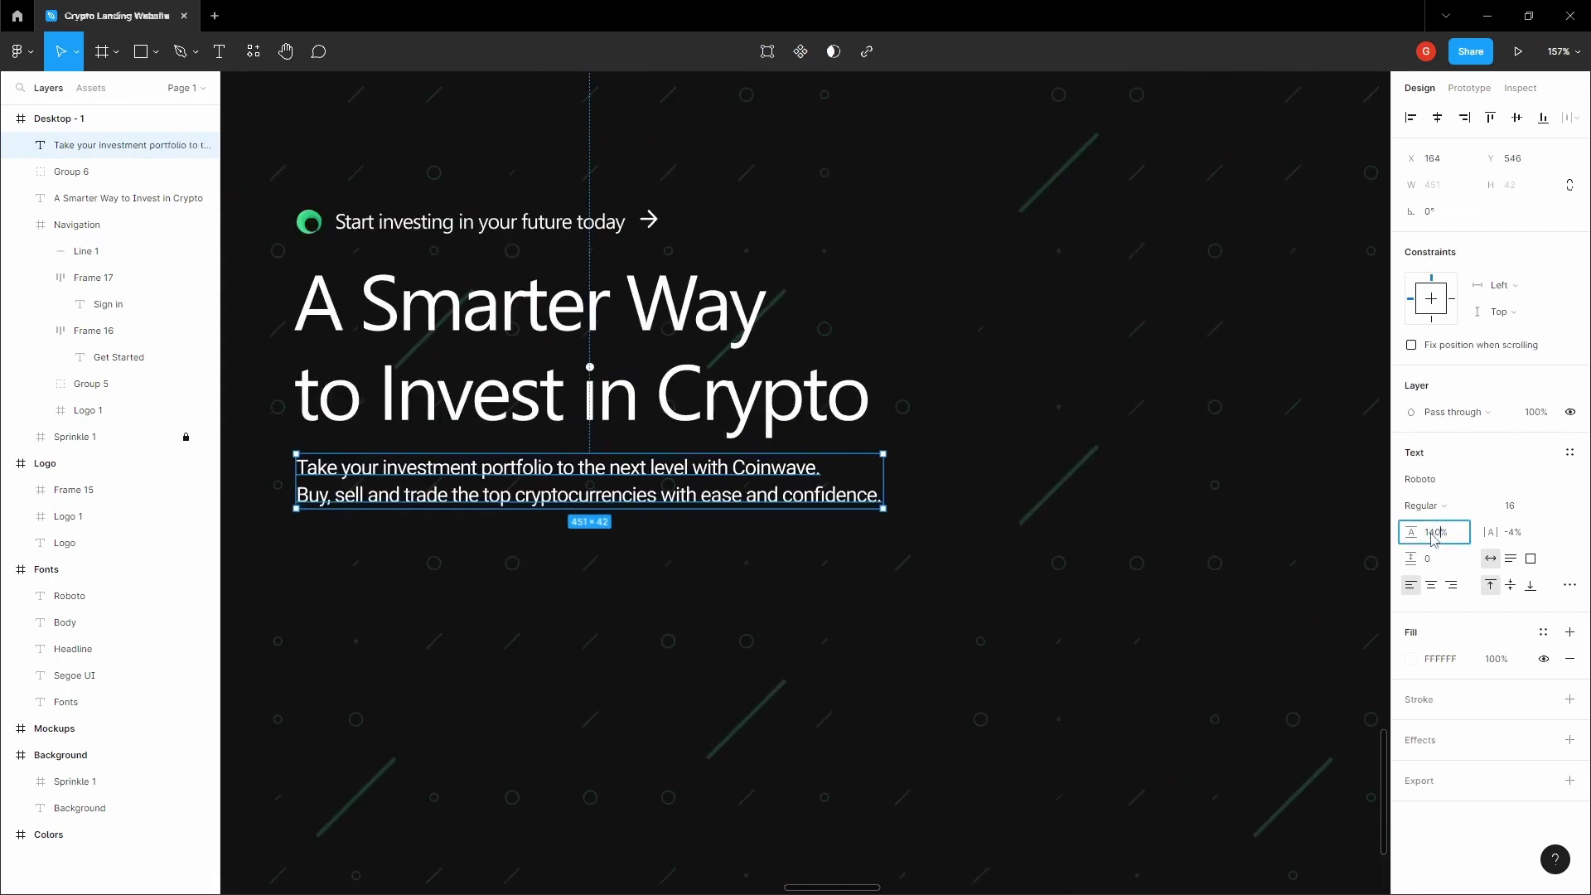
{"action": "key", "text": "Return"}
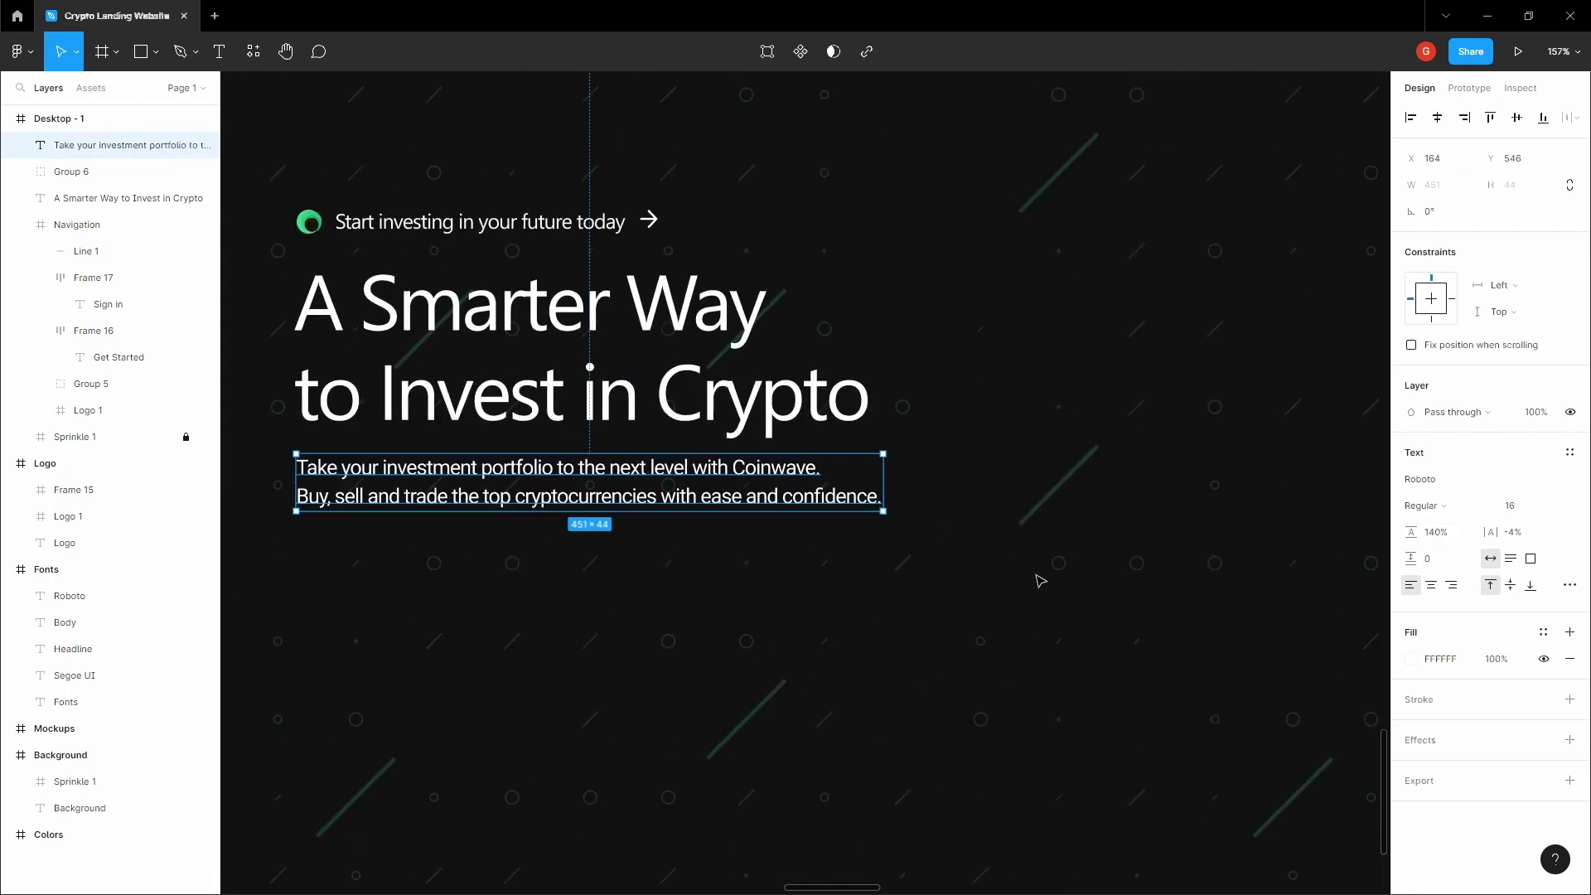
{"action": "left_click", "coordinate": [1041, 582]}
Set the line height of the paragraph under the headline to 150% and deselect it
{"action": "scroll", "coordinate": [1037, 580], "scroll_direction": "down", "scroll_amount": 3}
{"action": "left_click_drag", "start_coordinate": [1025, 570], "coordinate": [853, 550]}
{"action": "key", "text": "v"}
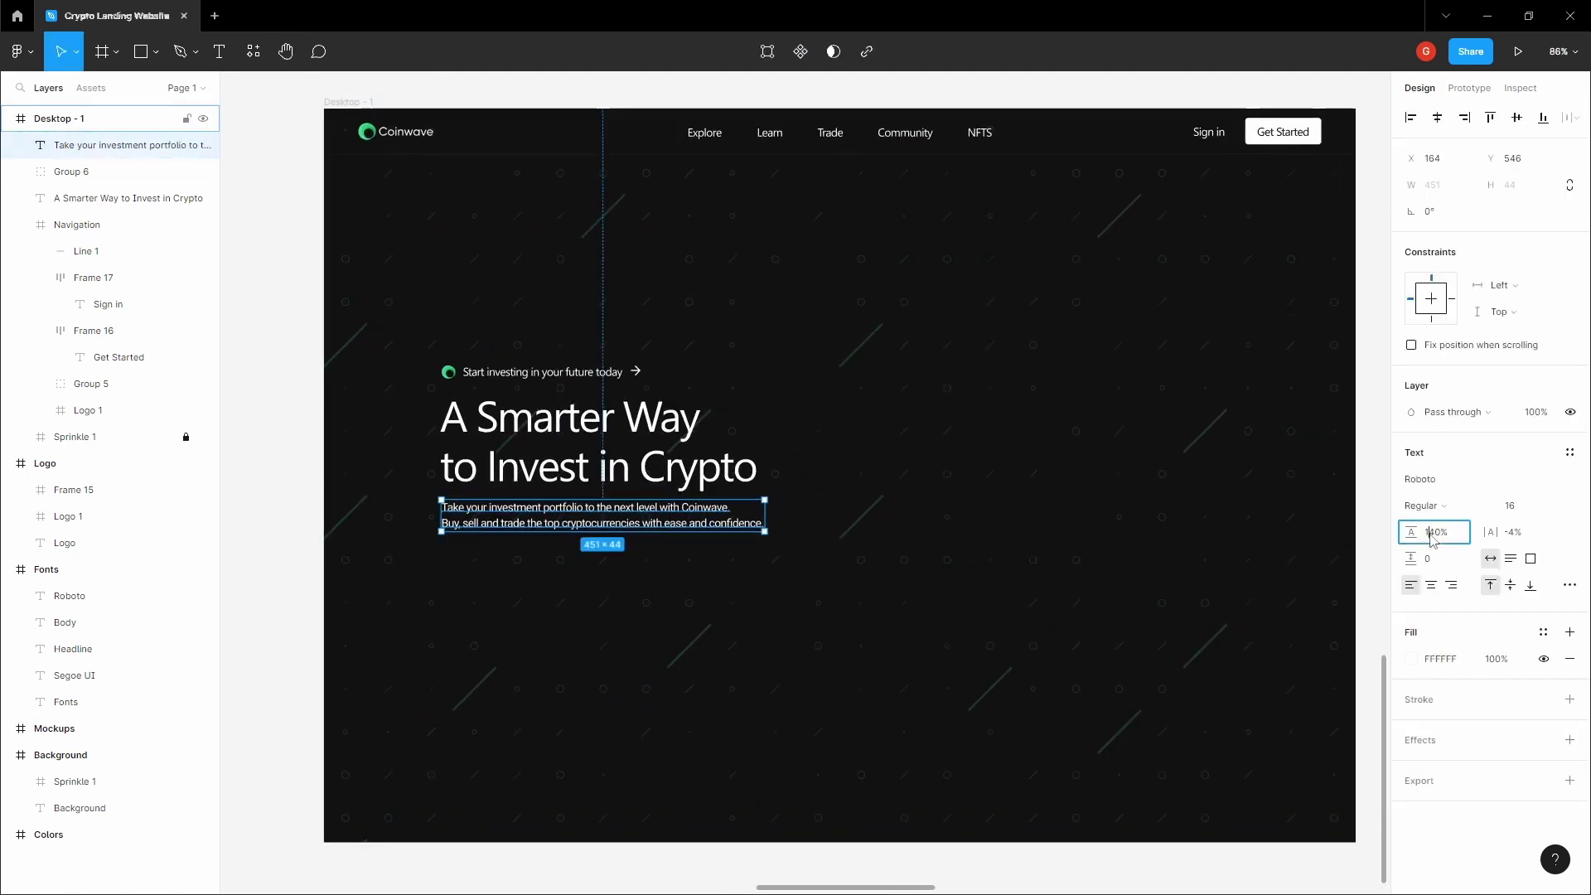
{"action": "left_click", "coordinate": [822, 489]}
{"action": "key", "text": "space"}
{"action": "left_click_drag", "start_coordinate": [820, 489], "coordinate": [791, 489]}
{"action": "scroll", "coordinate": [791, 489], "scroll_direction": "down", "scroll_amount": 1}
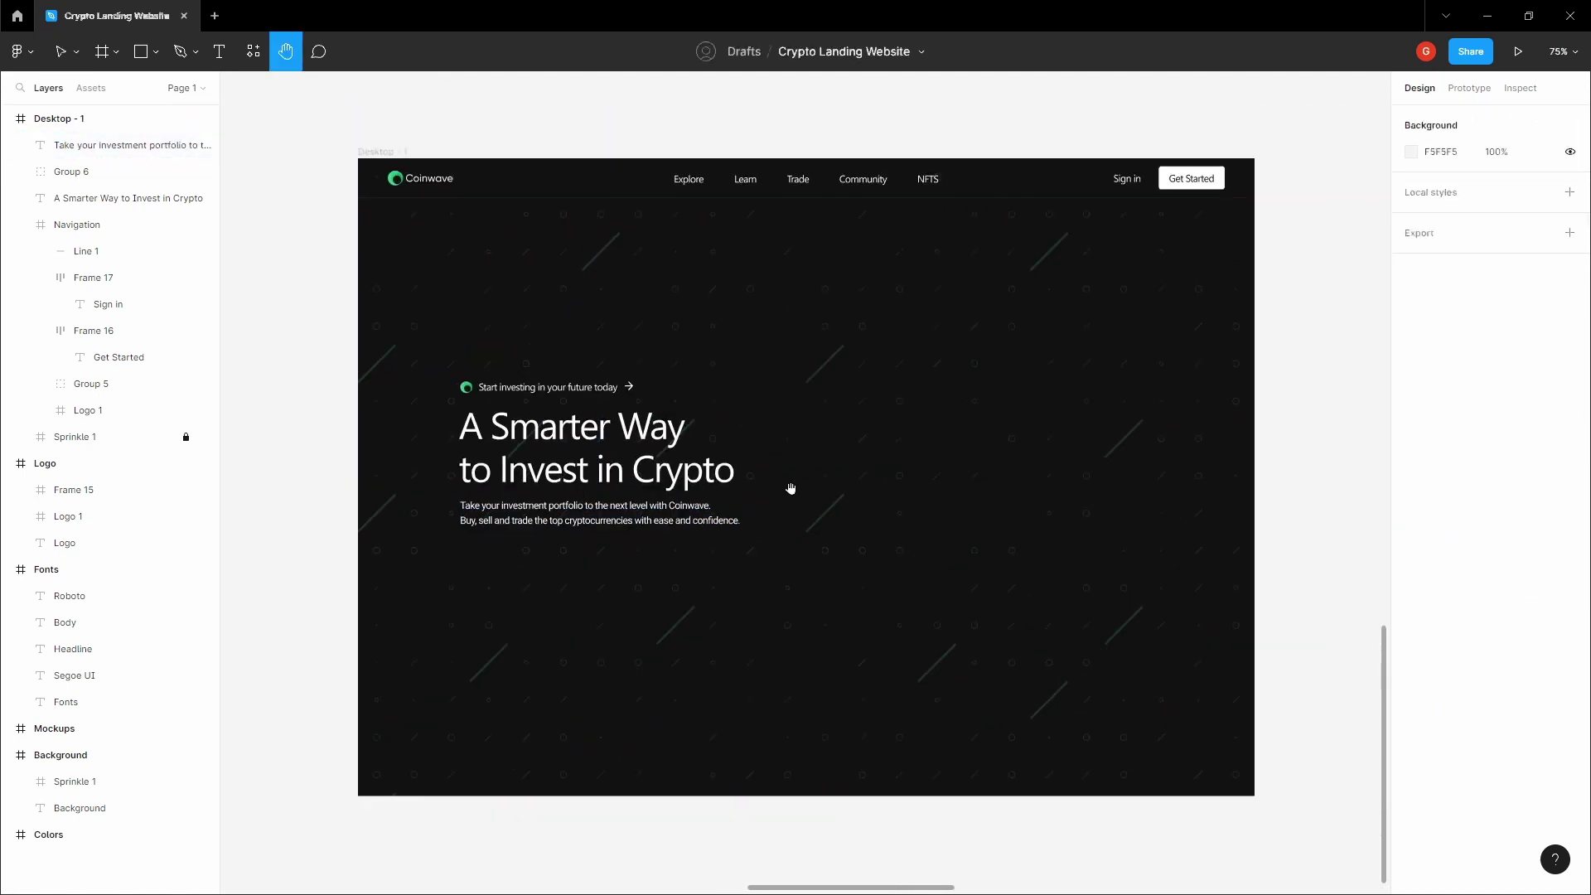
Examine the paragraph's line spacing and its fit beneath the headline, both close up and within the whole page
{"action": "key", "text": "v"}
{"action": "left_click", "coordinate": [640, 512]}
{"action": "key", "text": "Escape"}
{"action": "key", "text": "h"}
{"action": "left_click_drag", "start_coordinate": [803, 465], "coordinate": [859, 500]}
{"action": "scroll", "coordinate": [696, 448], "scroll_direction": "down", "scroll_amount": 3}
{"action": "scroll", "coordinate": [588, 396], "scroll_direction": "up", "scroll_amount": 4}
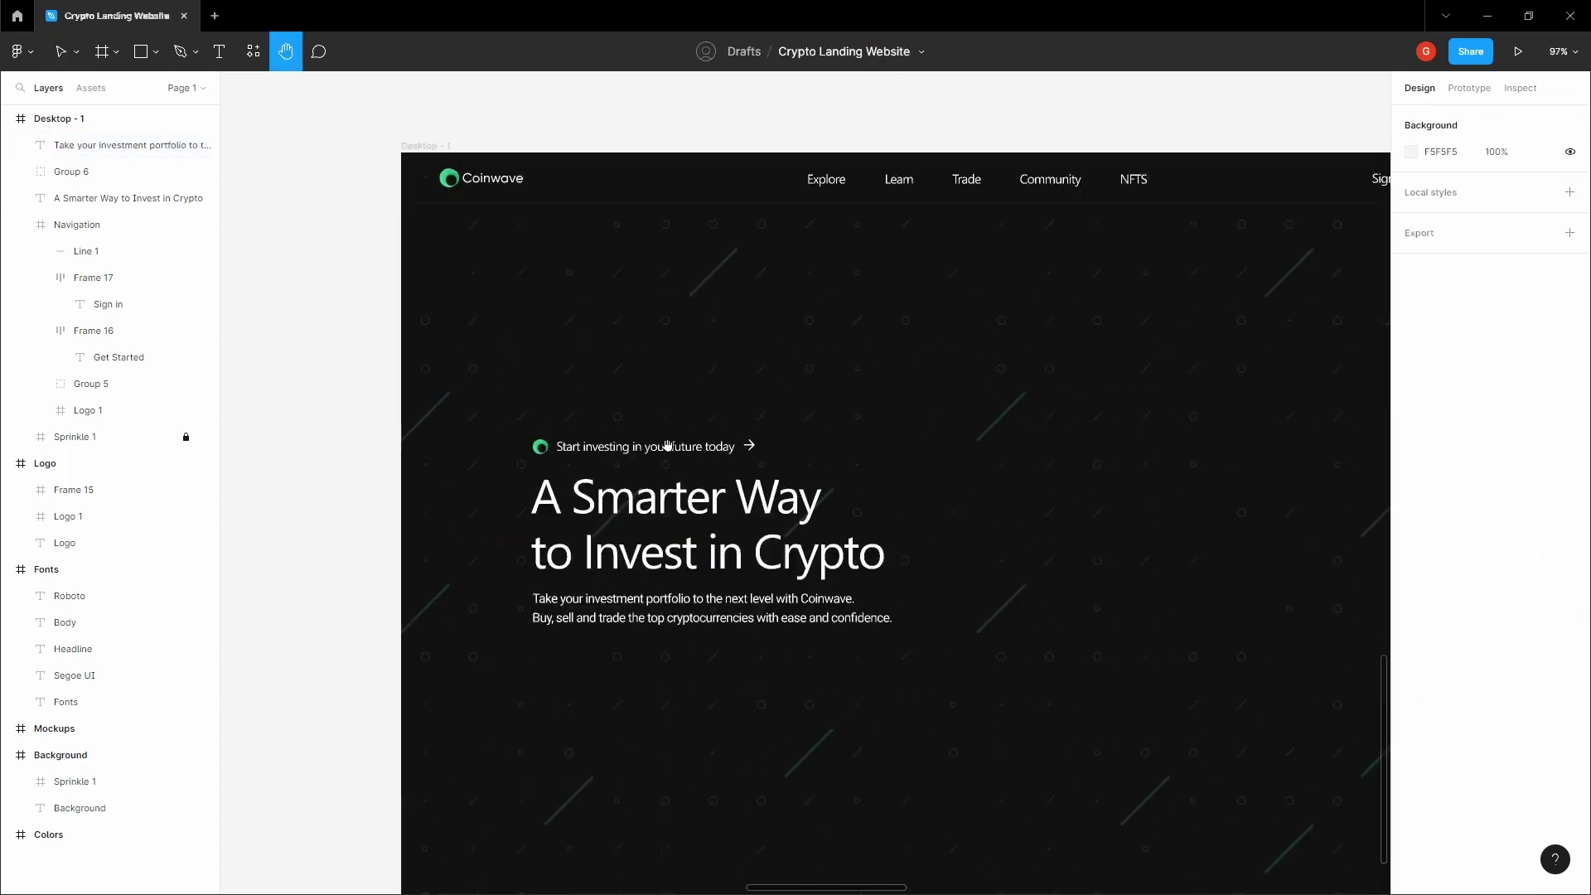
{"action": "key", "text": "v"}
{"action": "left_click", "coordinate": [663, 616]}
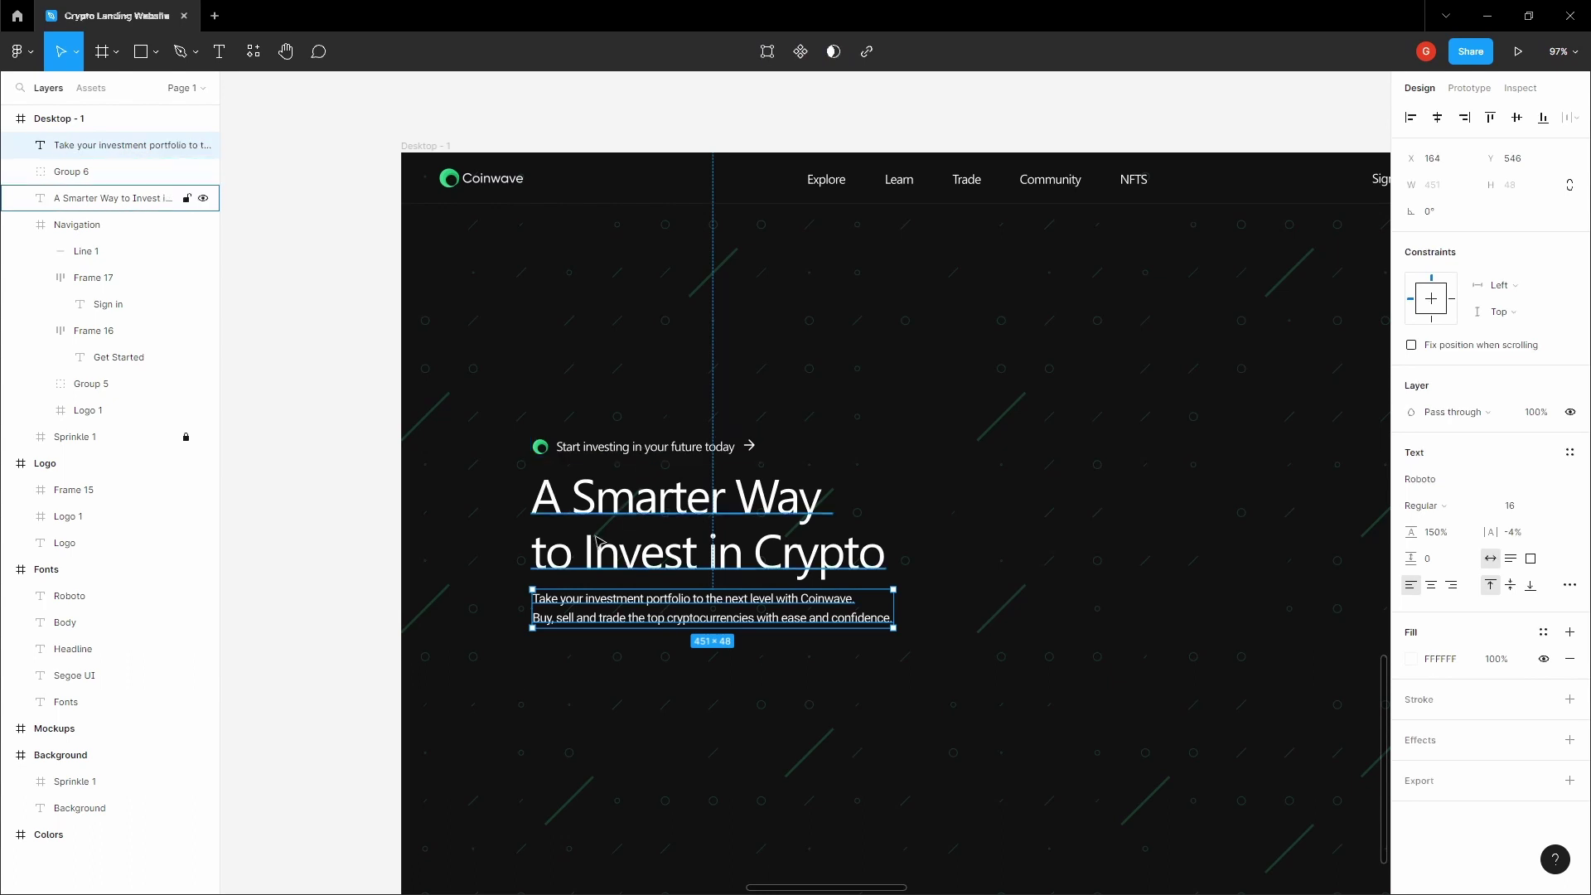
{"action": "key", "text": "Escape"}
{"action": "key", "text": "h"}
{"action": "scroll", "coordinate": [434, 504], "scroll_direction": "down", "scroll_amount": 2}
{"action": "scroll", "coordinate": [477, 489], "scroll_direction": "down", "scroll_amount": 6}
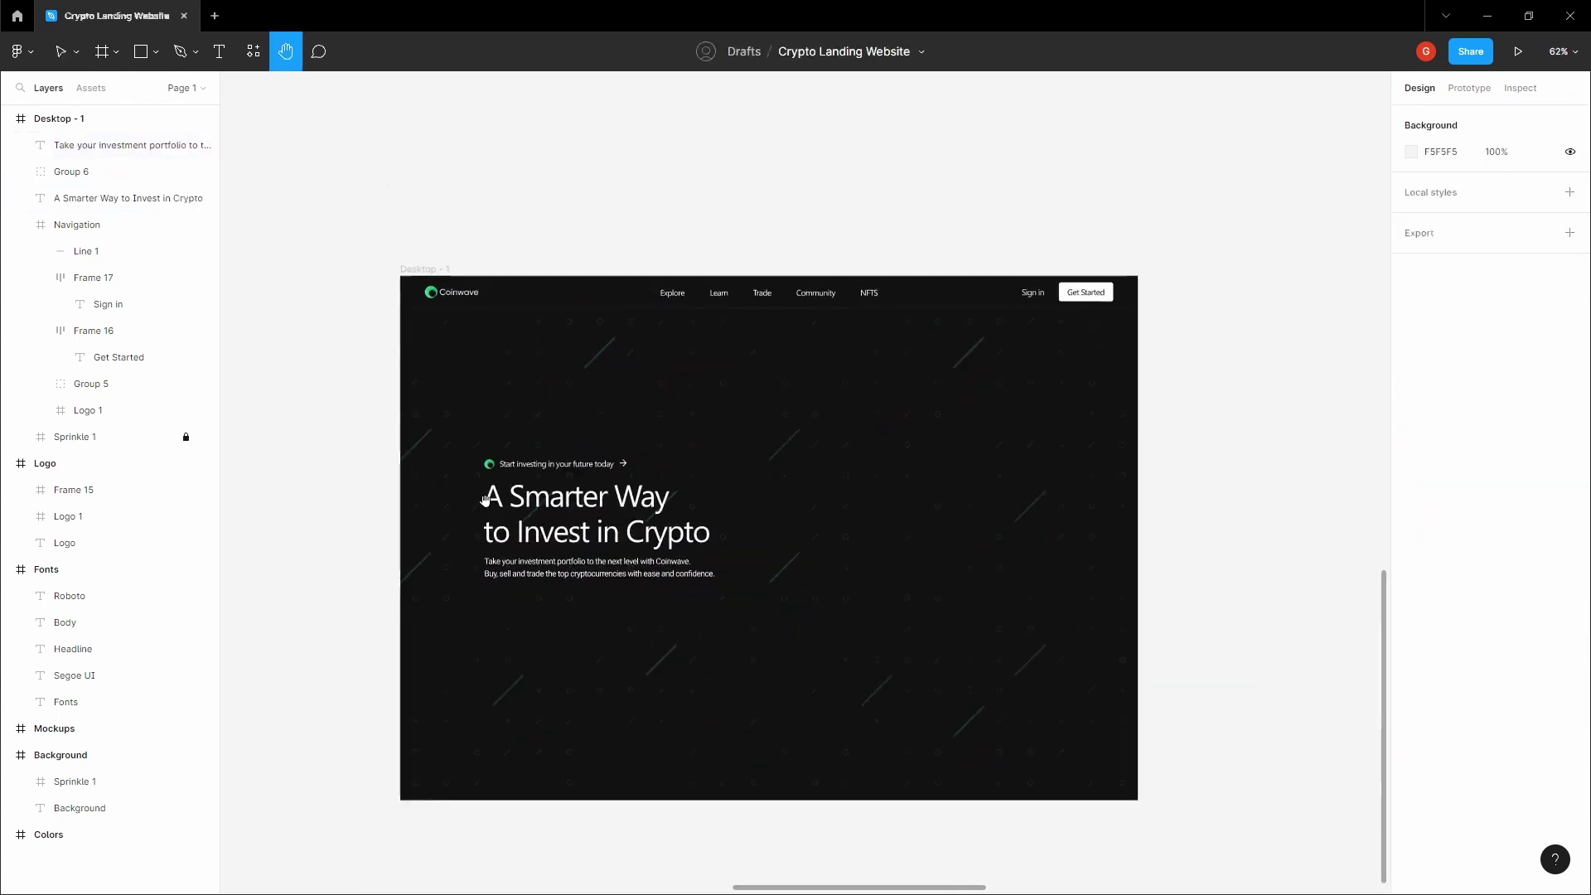
Copy the fill code F3F2F2 from the Text Headline swatch in the Colors frame
{"action": "scroll", "coordinate": [562, 380], "scroll_direction": "up", "scroll_amount": 3}
{"action": "scroll", "coordinate": [530, 489], "scroll_direction": "right", "scroll_amount": 5}
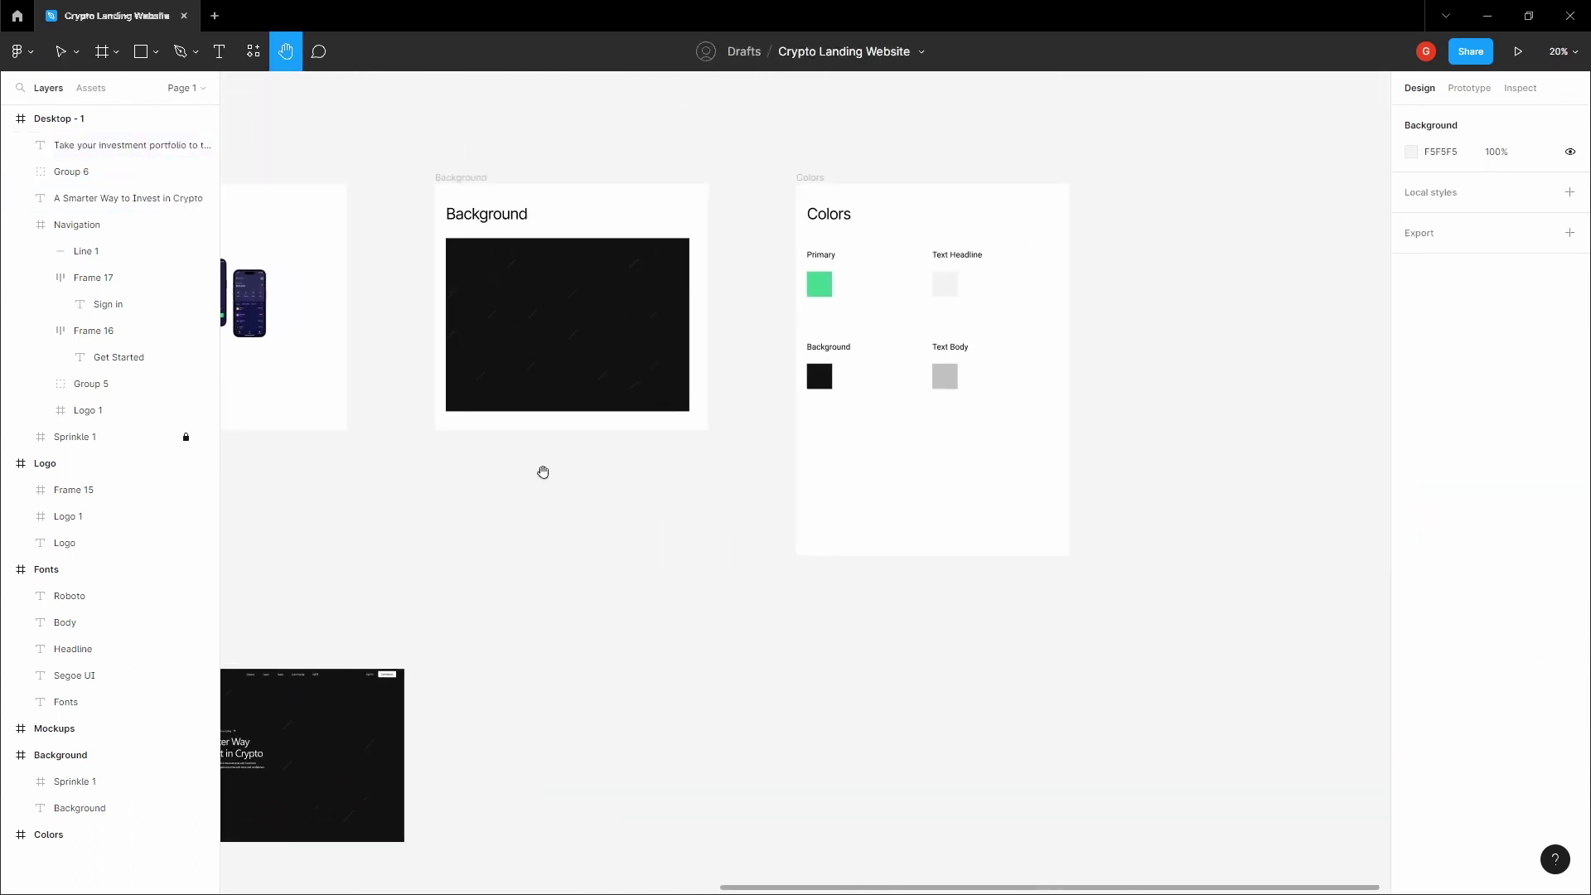
{"action": "scroll", "coordinate": [879, 364], "scroll_direction": "up", "scroll_amount": 3}
{"action": "key", "text": "v"}
{"action": "left_click", "coordinate": [875, 403]}
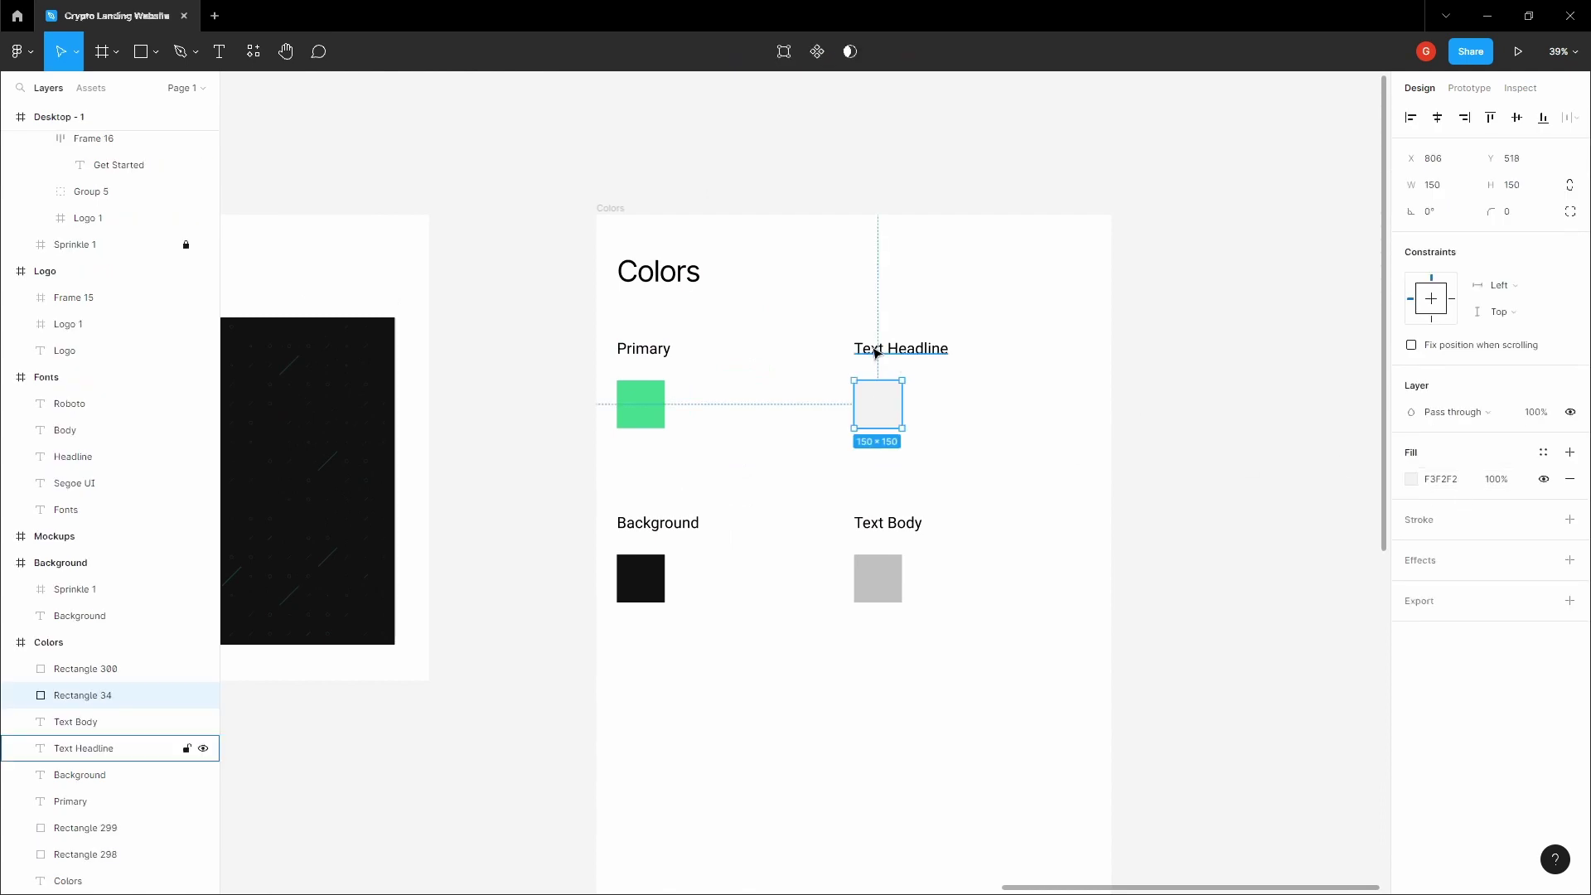
{"action": "scroll", "coordinate": [885, 383], "scroll_direction": "up", "scroll_amount": 3}
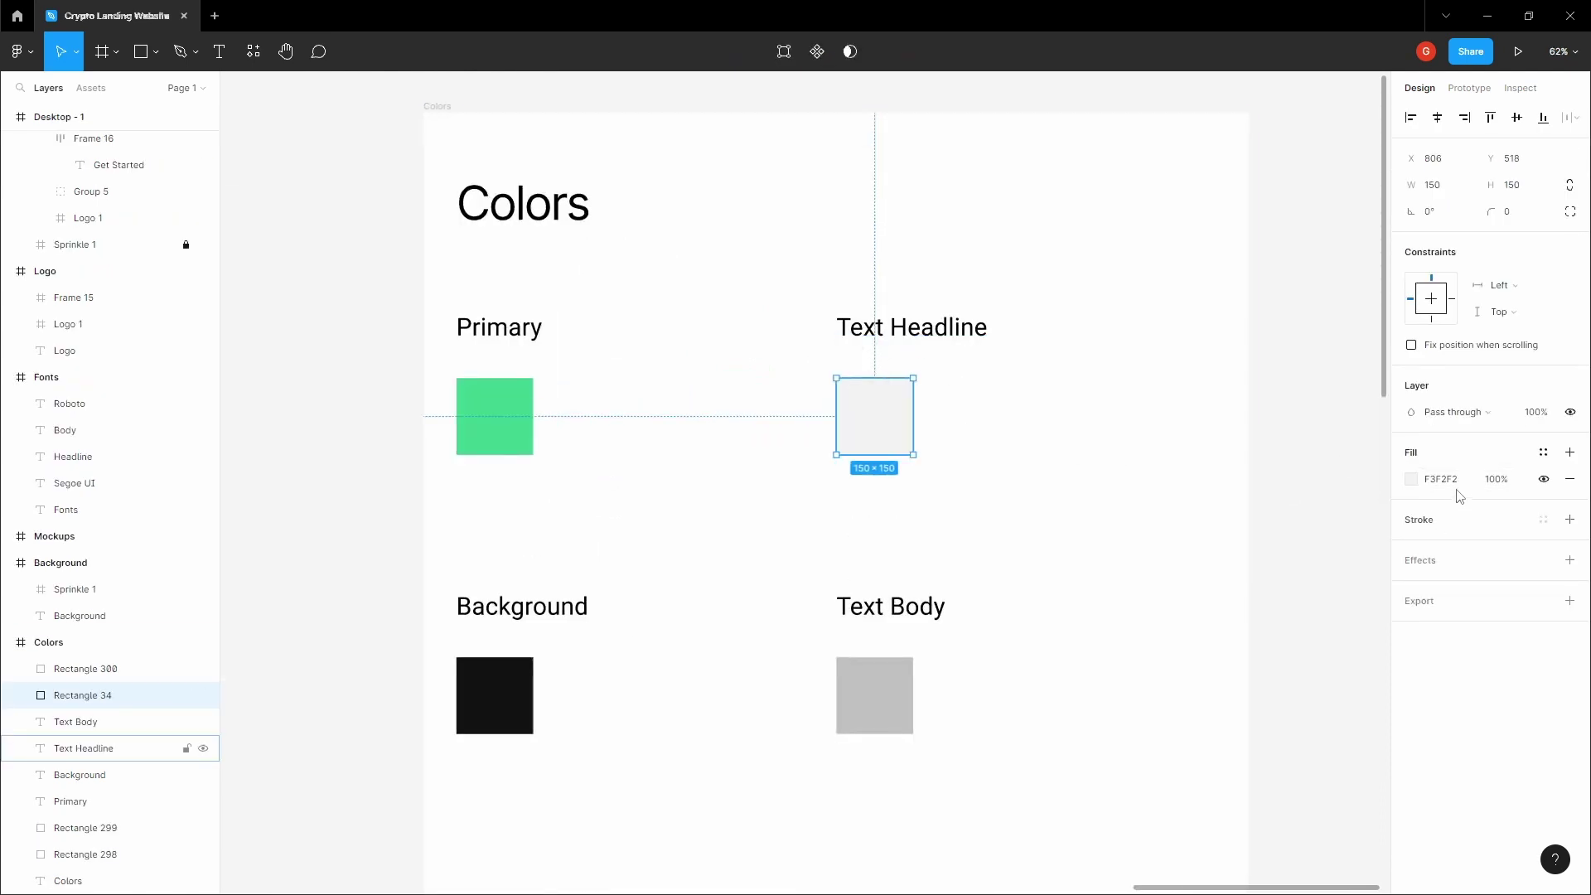
{"action": "left_click", "coordinate": [1193, 498]}
Replace the hero headline's fill with the copied Text Headline color F3F2F2 and deselect it
{"action": "key", "text": "h"}
{"action": "scroll", "coordinate": [1126, 494], "scroll_direction": "down", "scroll_amount": 3}
{"action": "left_click_drag", "start_coordinate": [505, 813], "coordinate": [611, 498]}
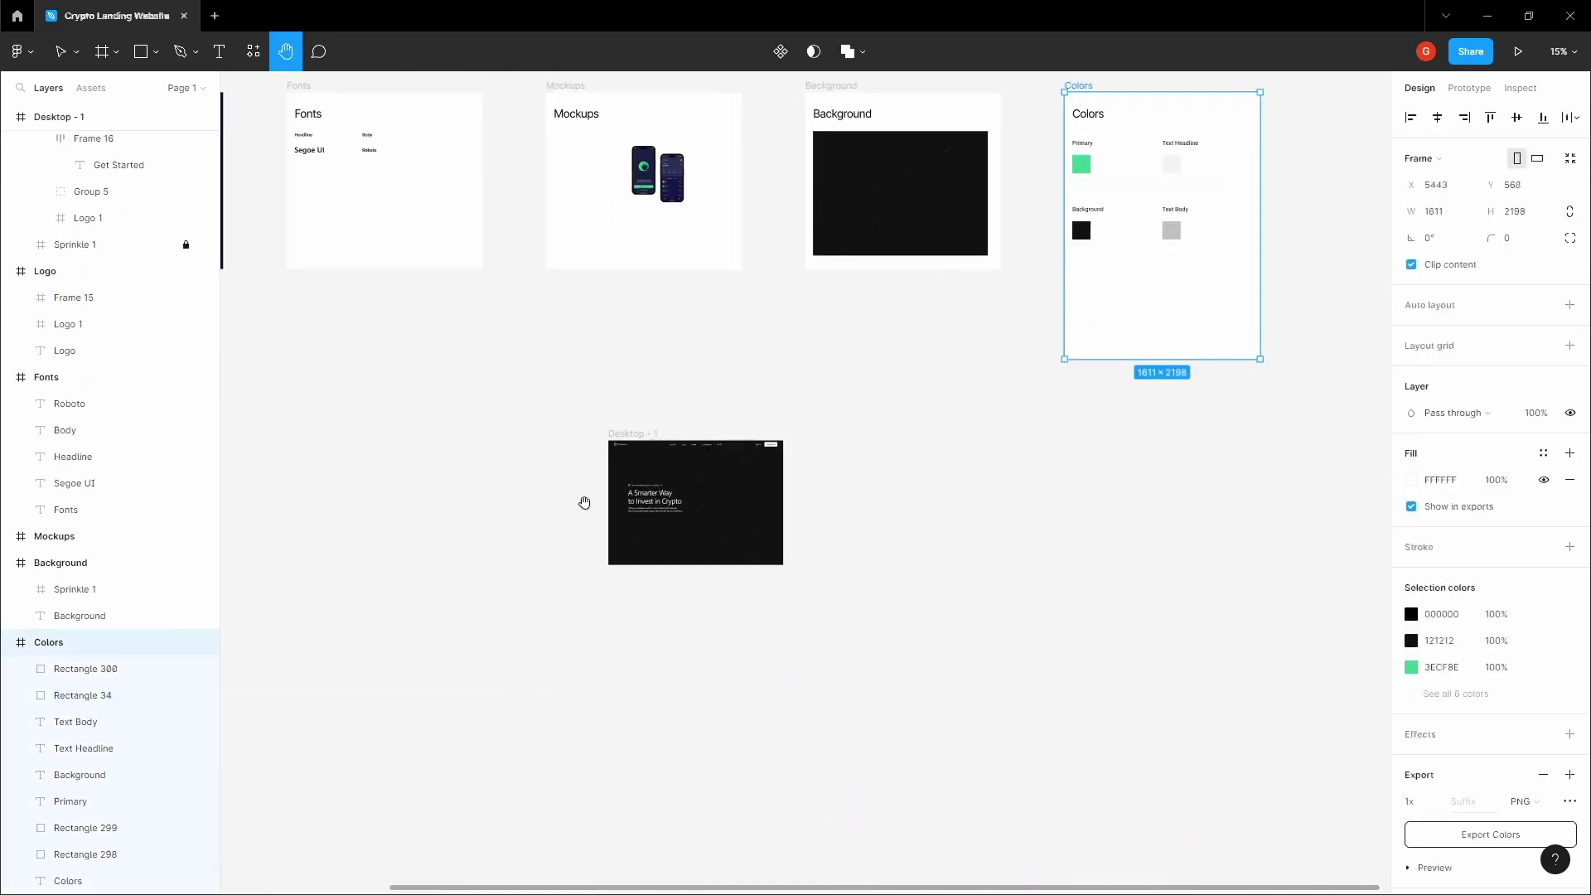
{"action": "scroll", "coordinate": [659, 500], "scroll_direction": "up", "scroll_amount": 3}
{"action": "left_click", "coordinate": [644, 485]}
{"action": "scroll", "coordinate": [644, 484], "scroll_direction": "up", "scroll_amount": 2}
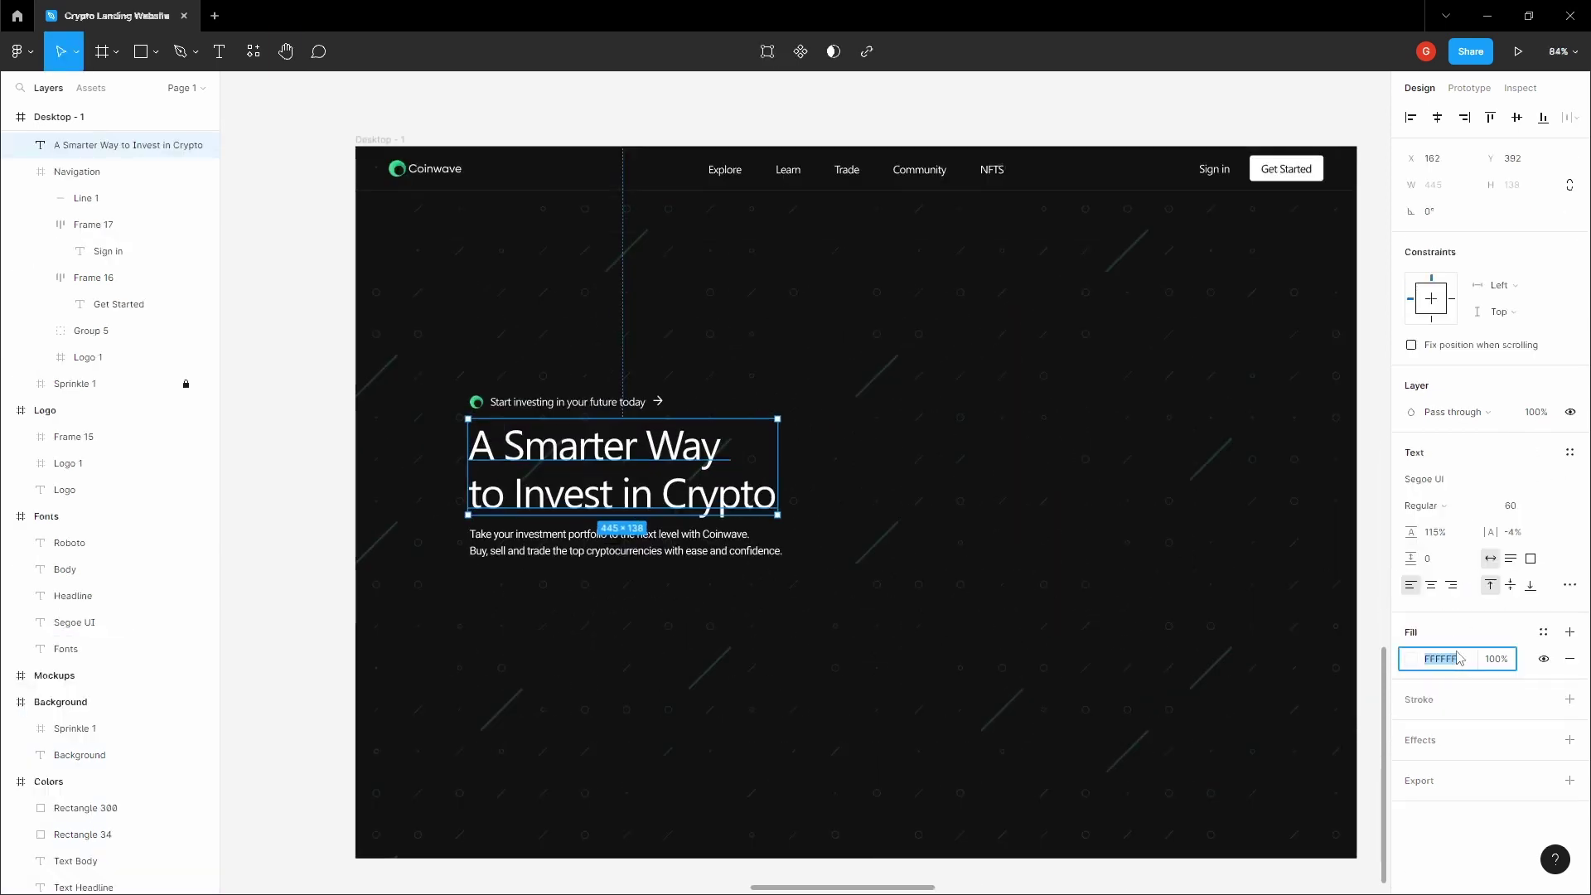
{"action": "left_click", "coordinate": [793, 497]}
Copy the gray fill code from the Text Body swatch in the Colors frame
{"action": "key", "text": "space"}
{"action": "scroll", "coordinate": [788, 494], "scroll_direction": "down", "scroll_amount": 6}
{"action": "scroll", "coordinate": [1112, 291], "scroll_direction": "up", "scroll_amount": 5}
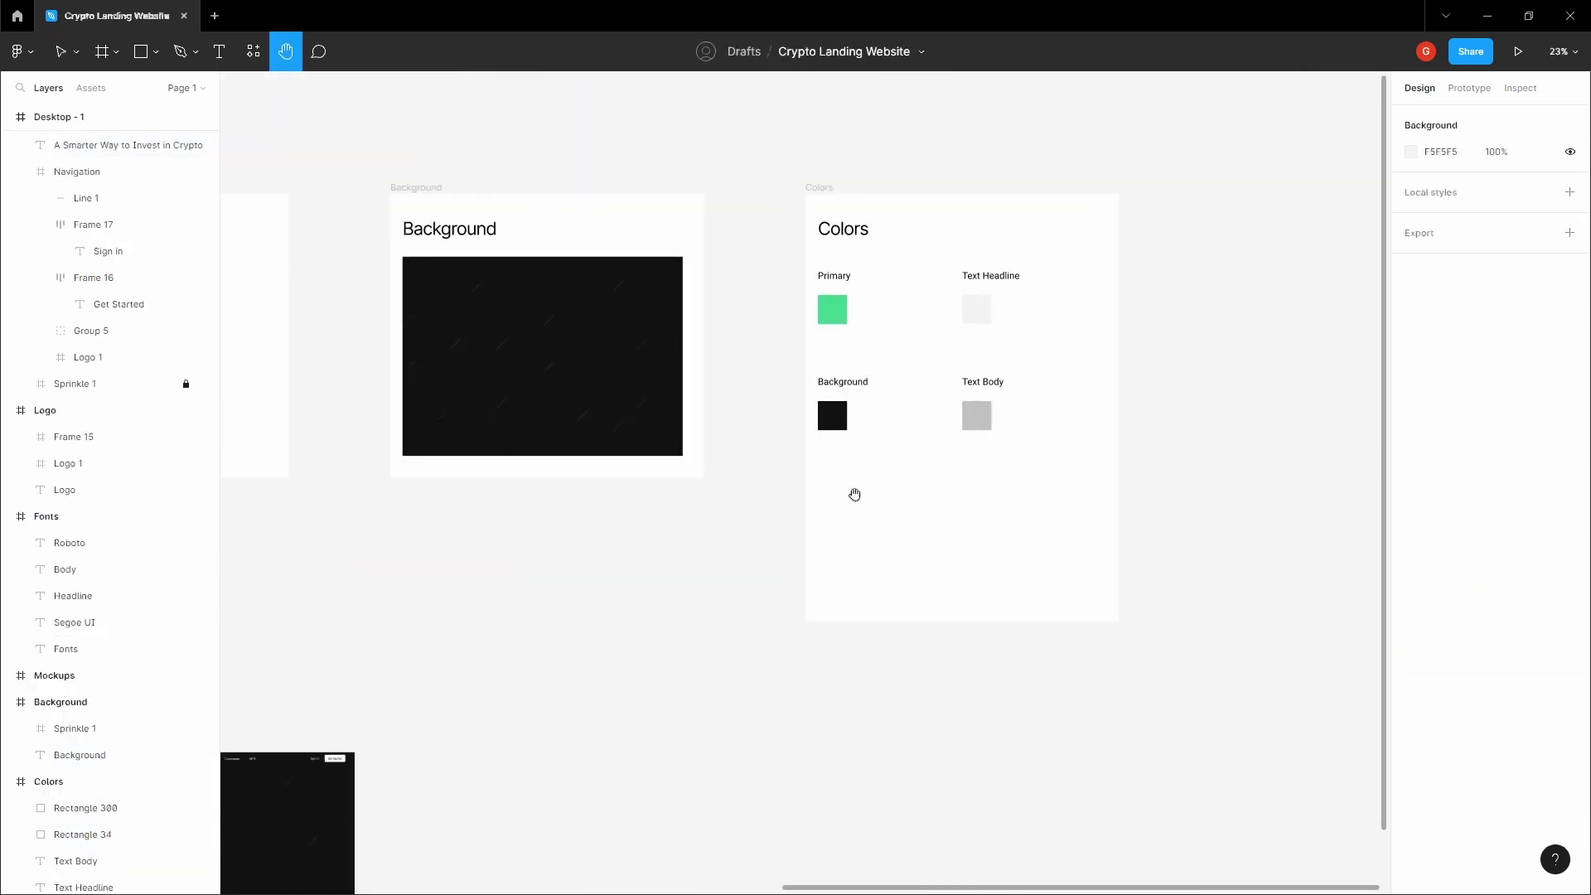
{"action": "scroll", "coordinate": [989, 414], "scroll_direction": "up", "scroll_amount": 3}
{"action": "left_click", "coordinate": [980, 417]}
{"action": "left_click", "coordinate": [593, 572]}
Apply the copied Text Body gray to the "Start investing in your future today" text in the hero section
{"action": "key", "text": "space"}
{"action": "scroll", "coordinate": [530, 578], "scroll_direction": "down", "scroll_amount": 3}
{"action": "left_click_drag", "start_coordinate": [473, 579], "coordinate": [1285, 270]}
{"action": "scroll", "coordinate": [824, 602], "scroll_direction": "up", "scroll_amount": 5}
{"action": "left_click_drag", "start_coordinate": [709, 612], "coordinate": [816, 473]}
{"action": "scroll", "coordinate": [816, 474], "scroll_direction": "up", "scroll_amount": 2}
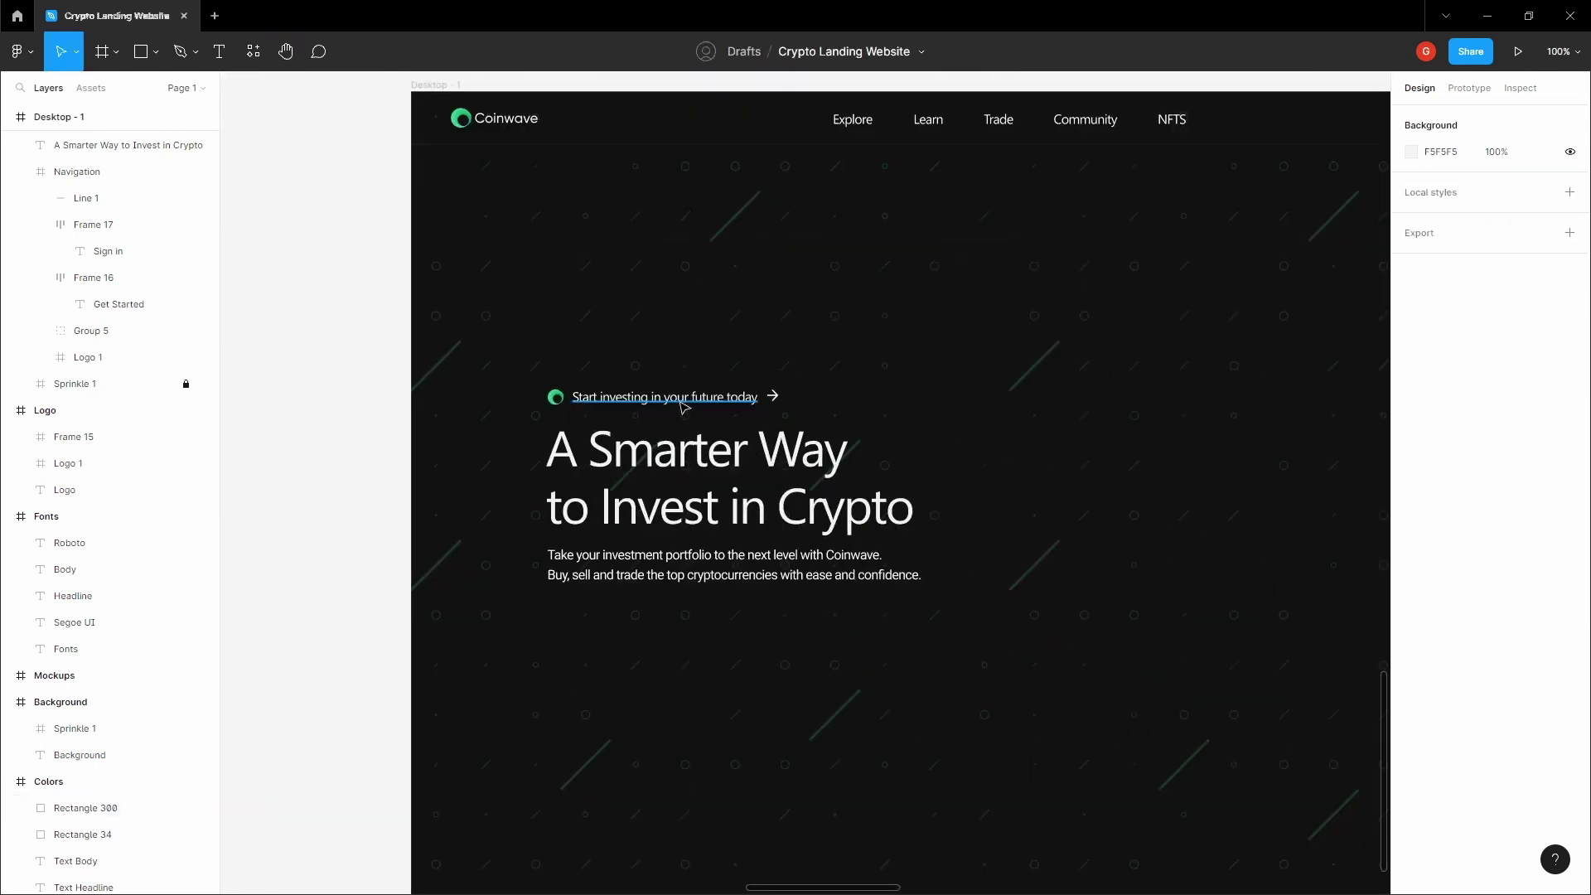
{"action": "left_click", "coordinate": [685, 402], "text": "ctrl"}
{"action": "left_click", "coordinate": [1434, 636]}
{"action": "key", "text": "ctrl+v"}
{"action": "left_click", "coordinate": [1217, 638]}
Apply the same Text Body gray to the two-line paragraph below the headline and deselect it
{"action": "left_click", "coordinate": [831, 590]}
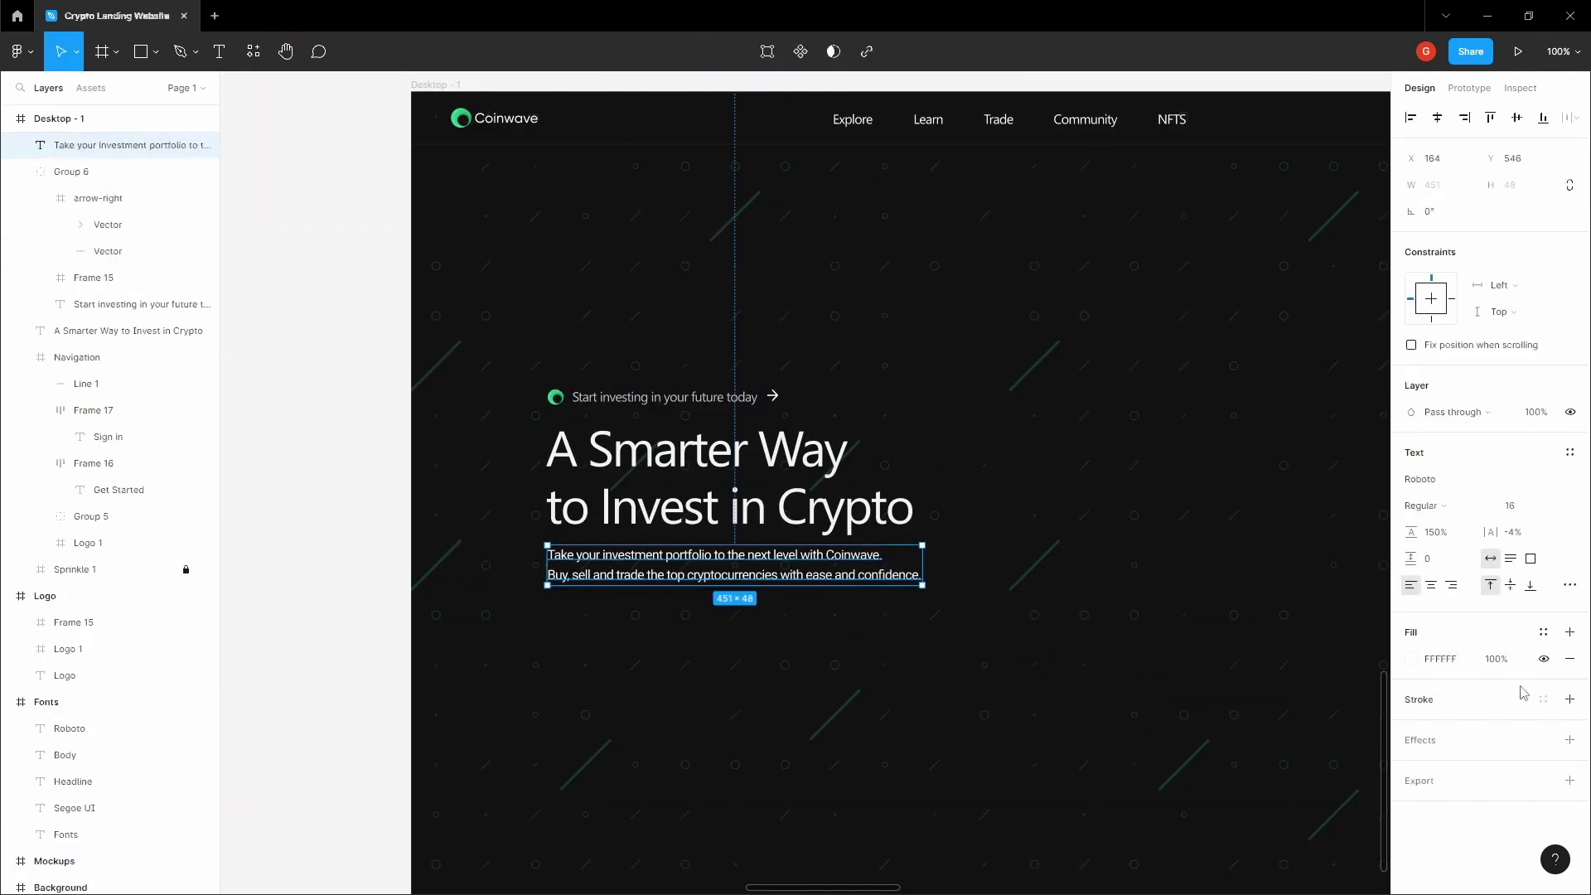
{"action": "left_click", "coordinate": [1340, 635]}
{"action": "key", "text": "space"}
{"action": "scroll", "coordinate": [1027, 544], "scroll_direction": "down", "scroll_amount": 3}
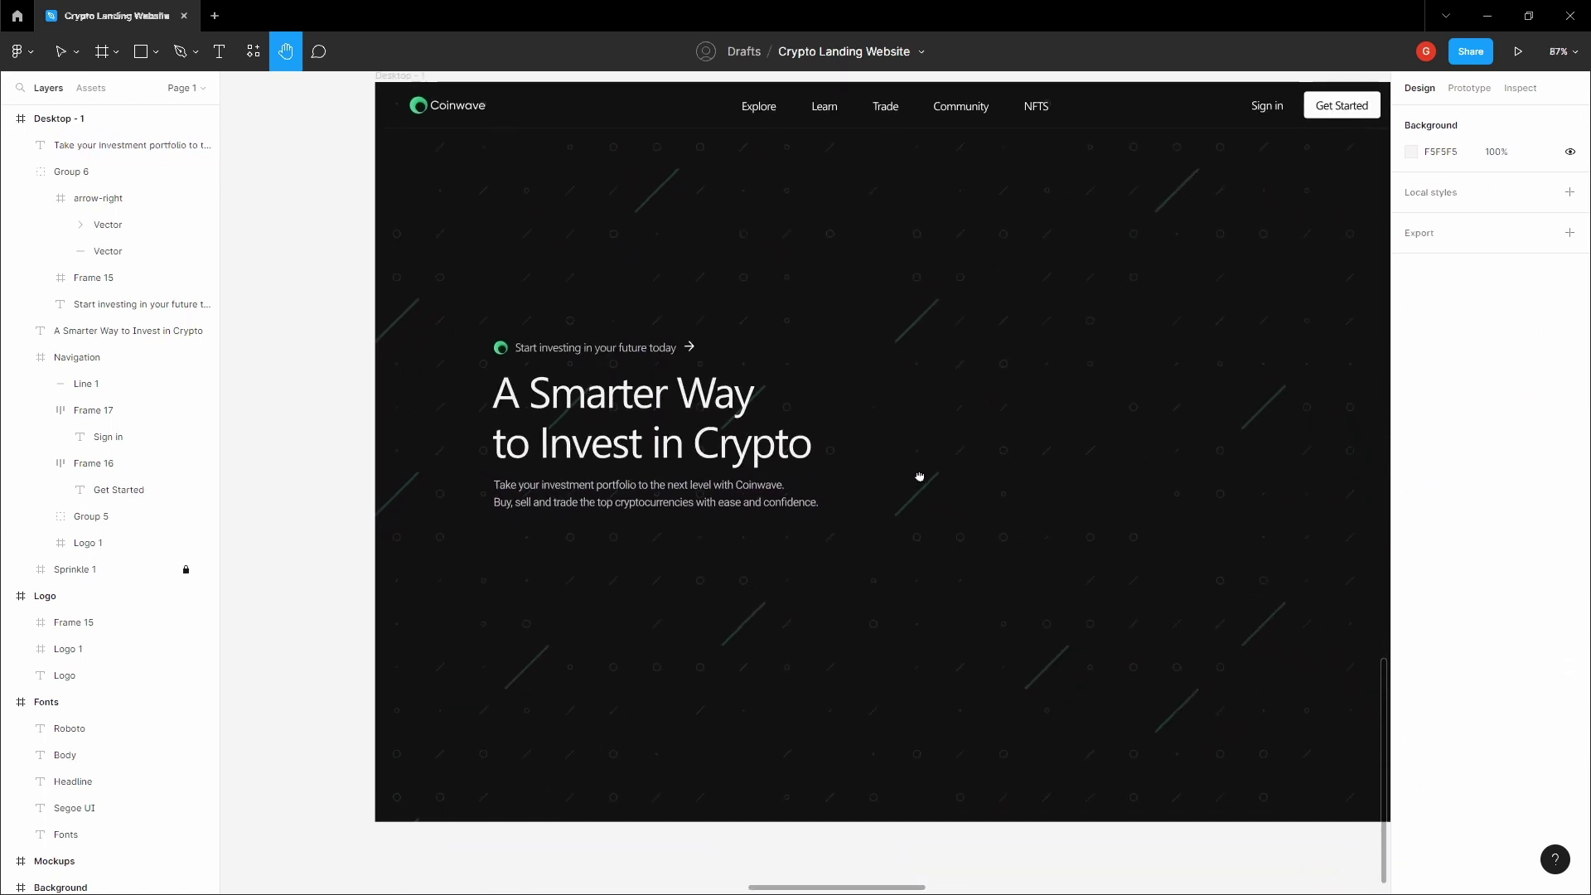
{"action": "scroll", "coordinate": [913, 462], "scroll_direction": "down", "scroll_amount": 3}
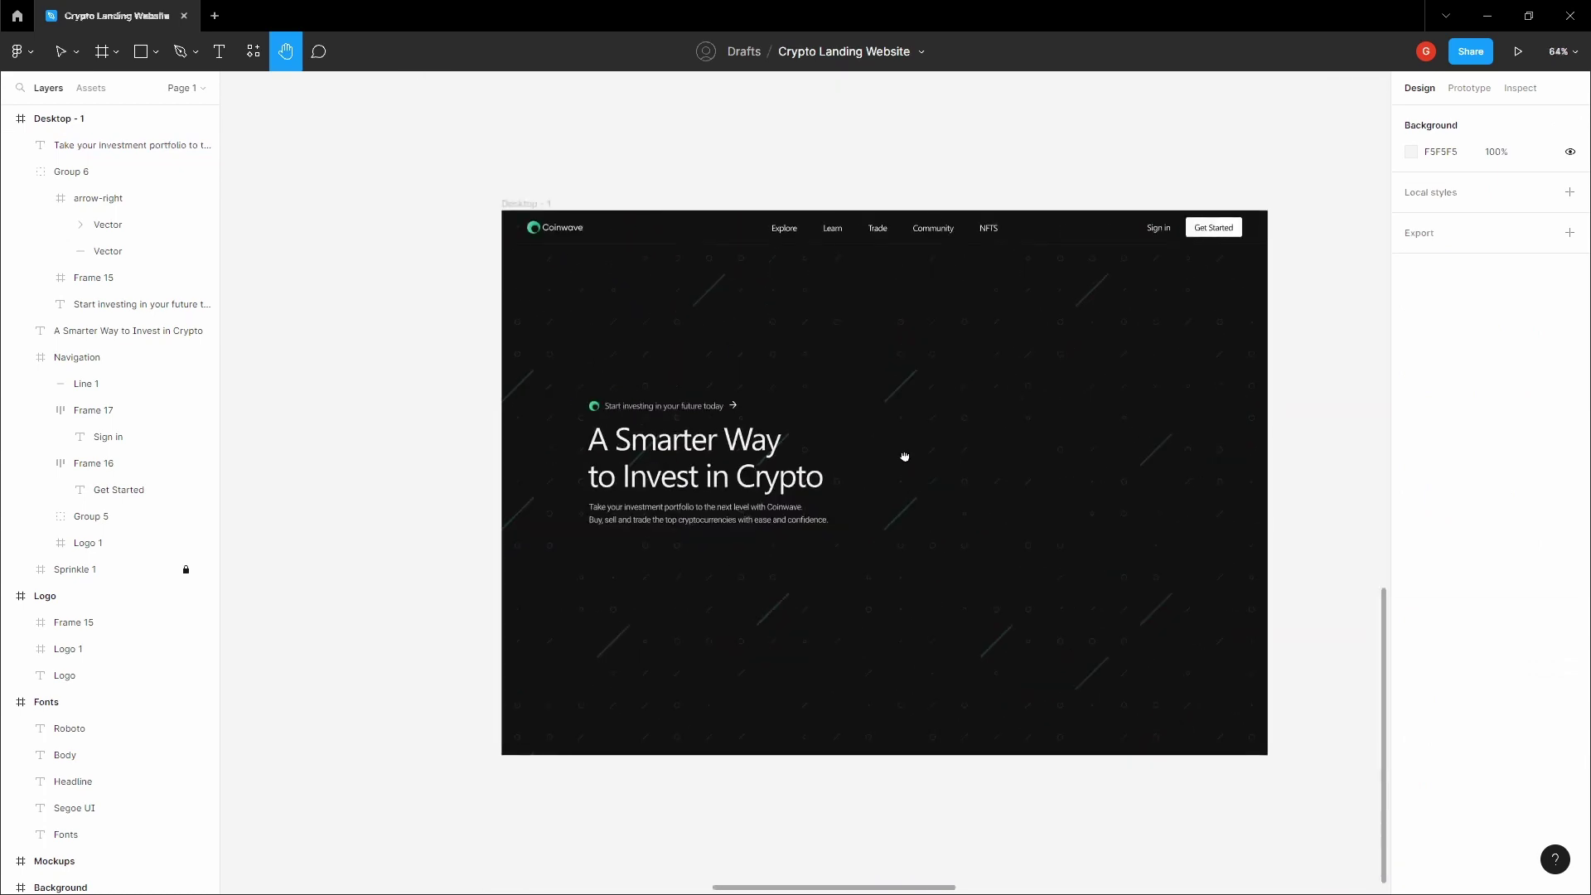
Copy the navigation bar's Get Started button and paste a duplicate into the Desktop - 1 frame
{"action": "left_click", "coordinate": [1158, 271]}
{"action": "left_click", "coordinate": [1158, 270]}
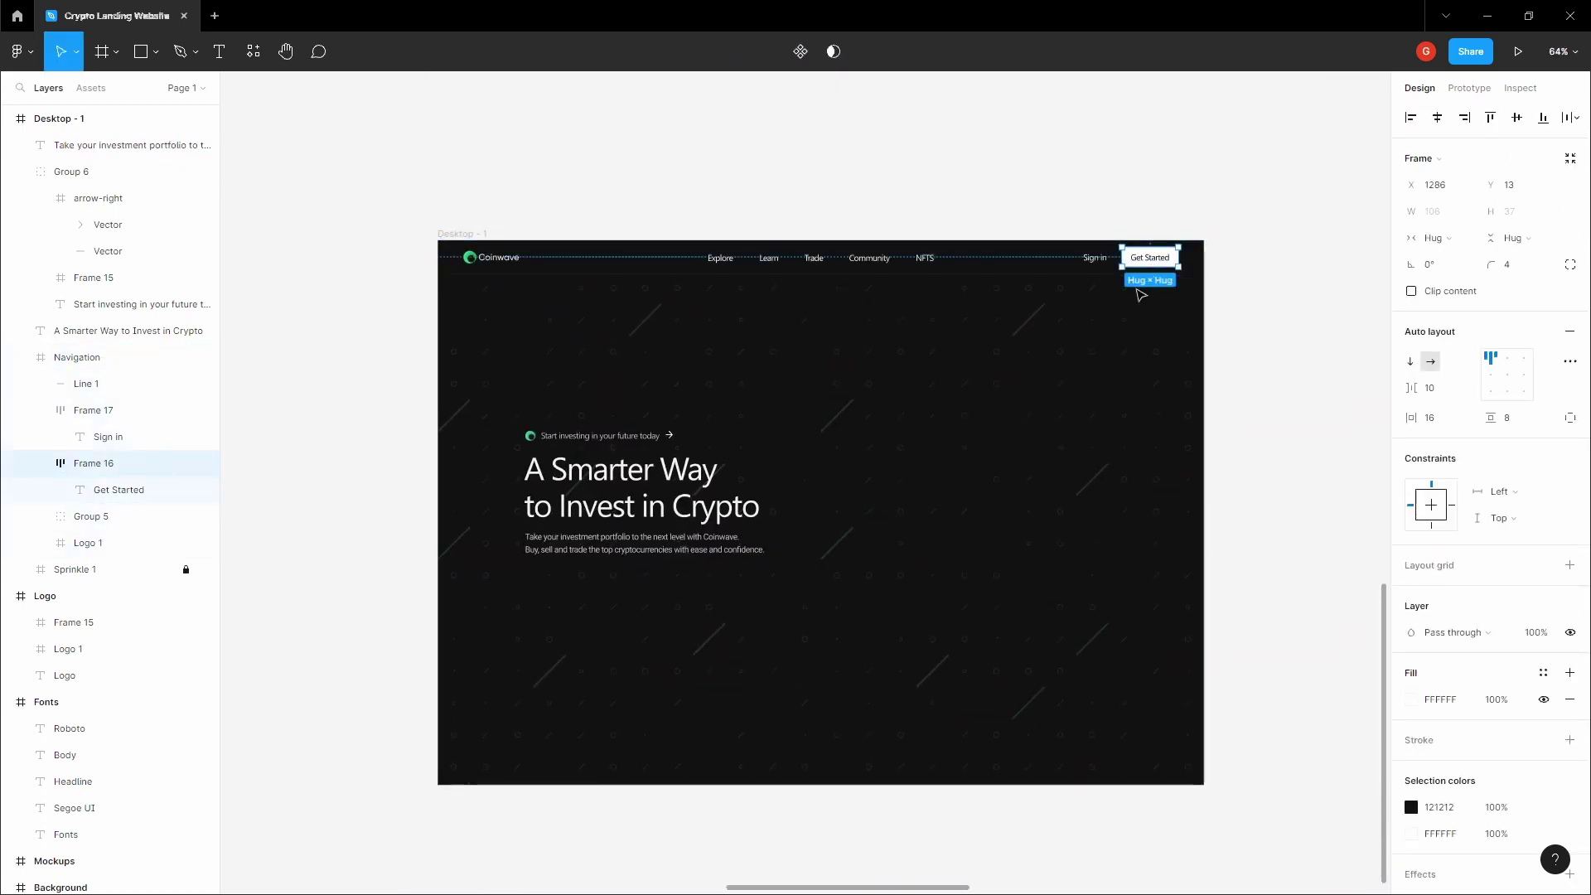
{"action": "left_click", "coordinate": [1066, 370]}
{"action": "left_click_drag", "start_coordinate": [761, 521], "coordinate": [841, 466]}
{"action": "scroll", "coordinate": [377, 462], "scroll_direction": "left", "scroll_amount": 4}
{"action": "scroll", "coordinate": [376, 462], "scroll_direction": "down", "scroll_amount": 1}
{"action": "key", "text": "ctrl+v"}
Move the duplicated Get Started button below the hero paragraph to X 170, Y 636
{"action": "left_click_drag", "start_coordinate": [912, 457], "coordinate": [651, 465]}
{"action": "left_click_drag", "start_coordinate": [952, 440], "coordinate": [959, 436]}
{"action": "left_click_drag", "start_coordinate": [728, 398], "coordinate": [461, 444]}
{"action": "scroll", "coordinate": [696, 470], "scroll_direction": "up", "scroll_amount": 3}
{"action": "left_click_drag", "start_coordinate": [730, 523], "coordinate": [599, 499]}
{"action": "left_click", "coordinate": [582, 470]}
{"action": "scroll", "coordinate": [581, 469], "scroll_direction": "up", "scroll_amount": 3}
{"action": "left_click", "coordinate": [625, 508]}
{"action": "left_click", "coordinate": [703, 498]}
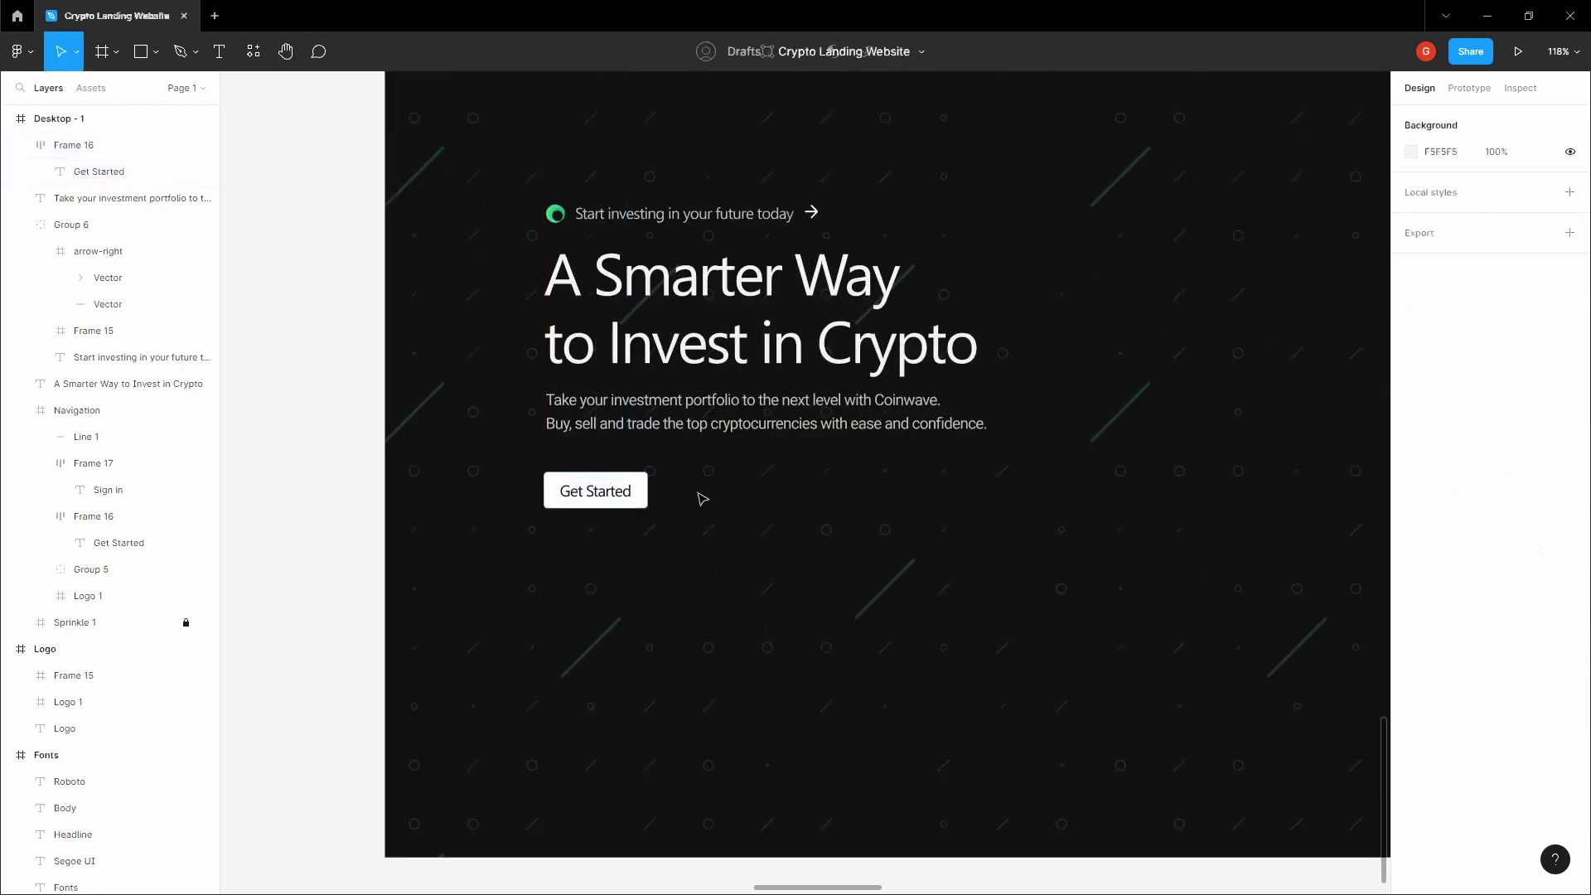
{"action": "left_click_drag", "start_coordinate": [696, 491], "coordinate": [626, 486]}
Set the hero Get Started button's vertical padding to 12
{"action": "left_click", "coordinate": [623, 493]}
{"action": "scroll", "coordinate": [623, 492], "scroll_direction": "up", "scroll_amount": 5}
{"action": "left_click", "coordinate": [1513, 419]}
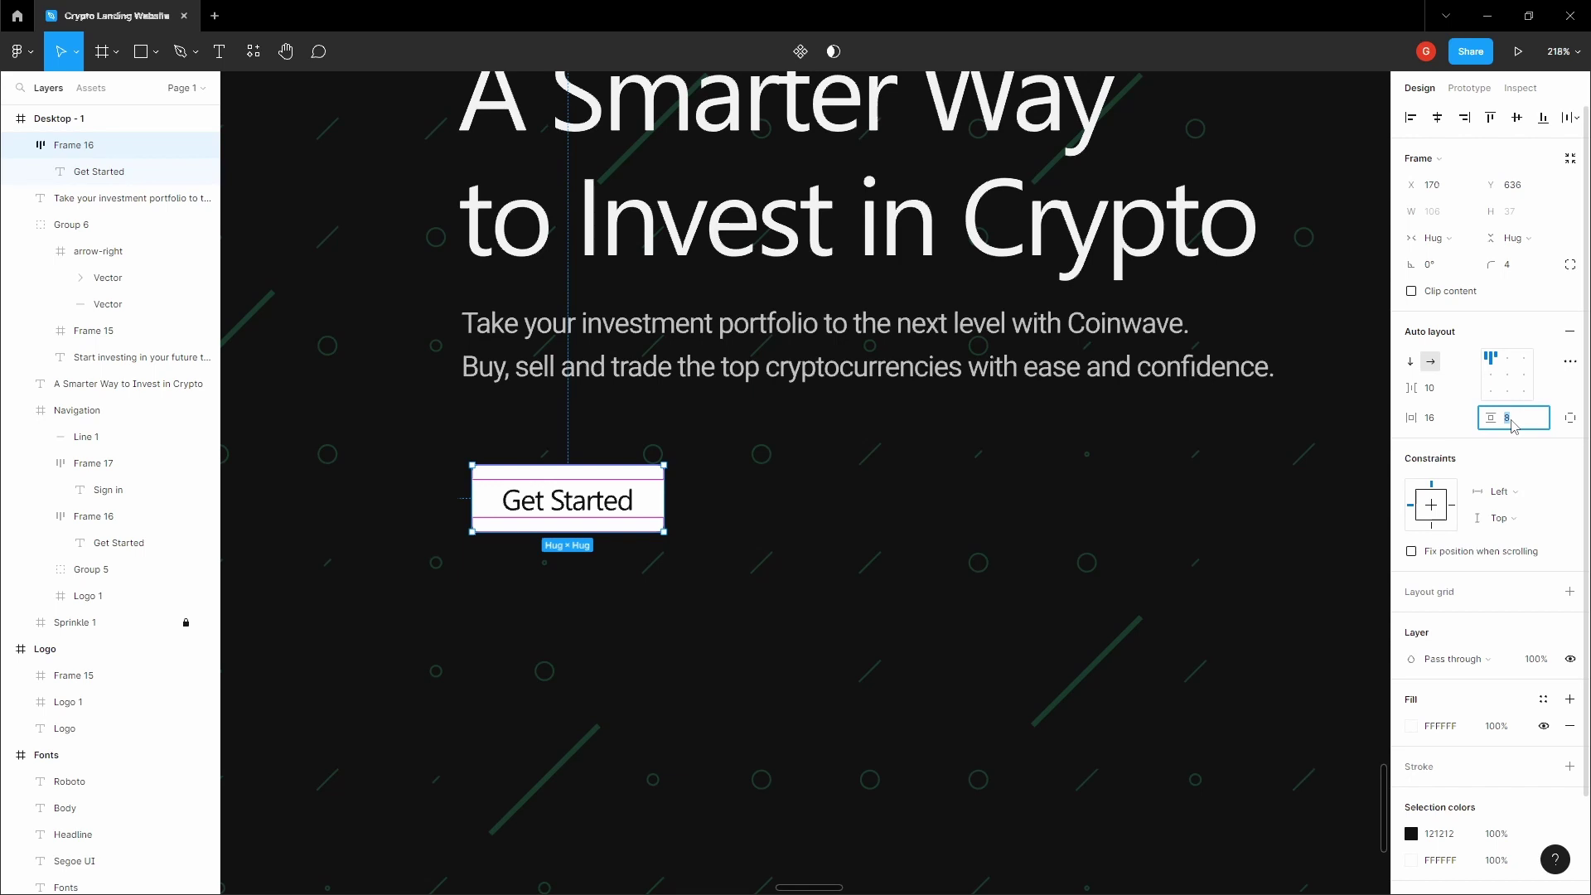
{"action": "left_click", "coordinate": [1096, 474]}
{"action": "left_click", "coordinate": [569, 506]}
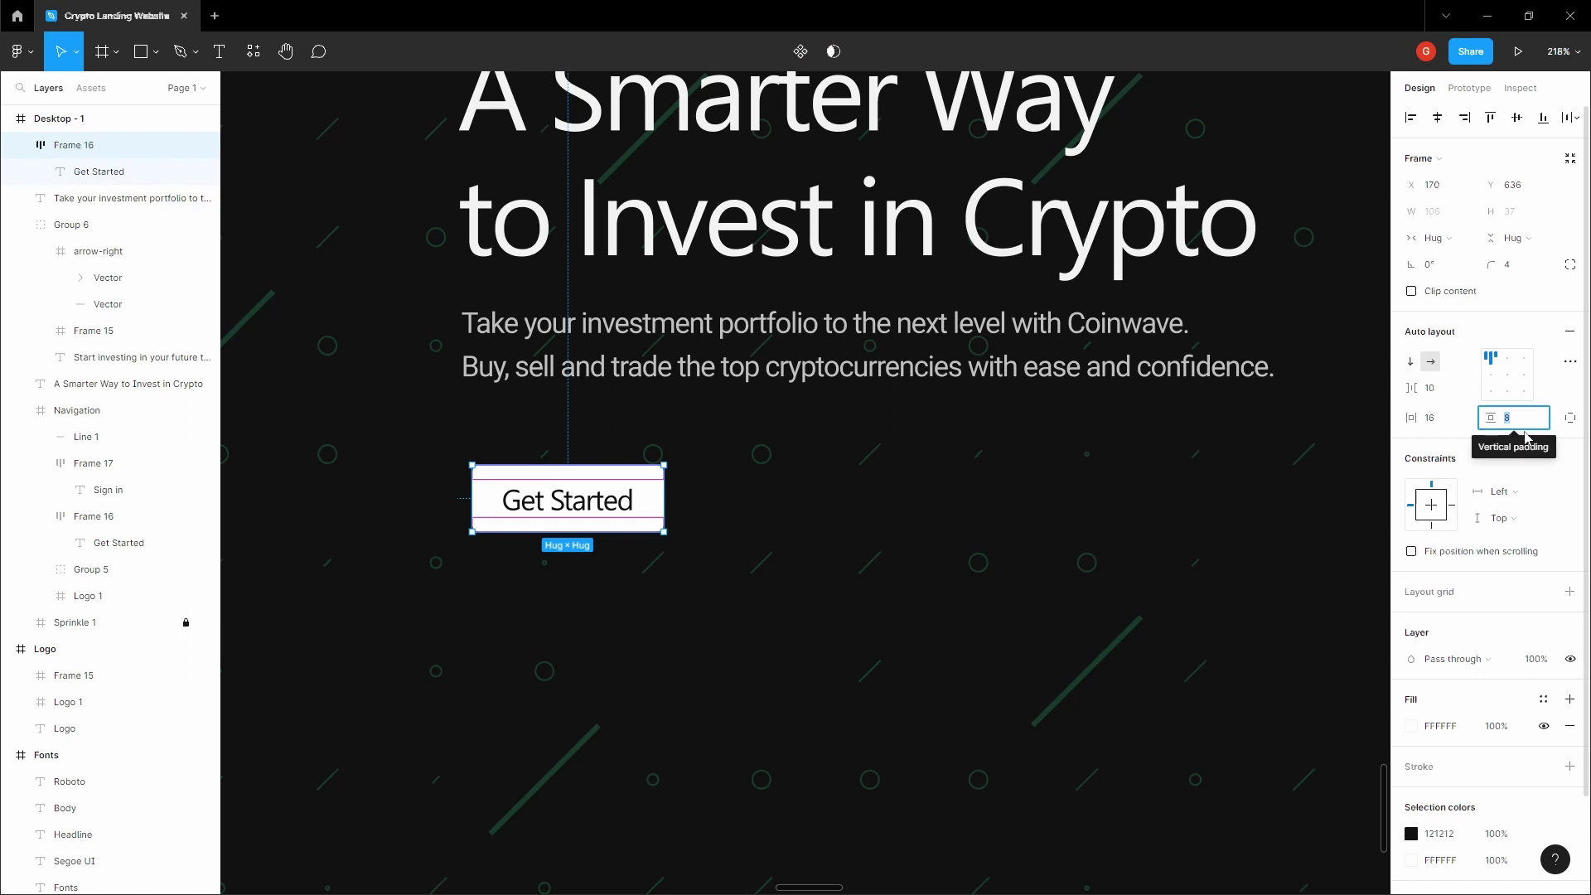
{"action": "key", "text": "Tab"}
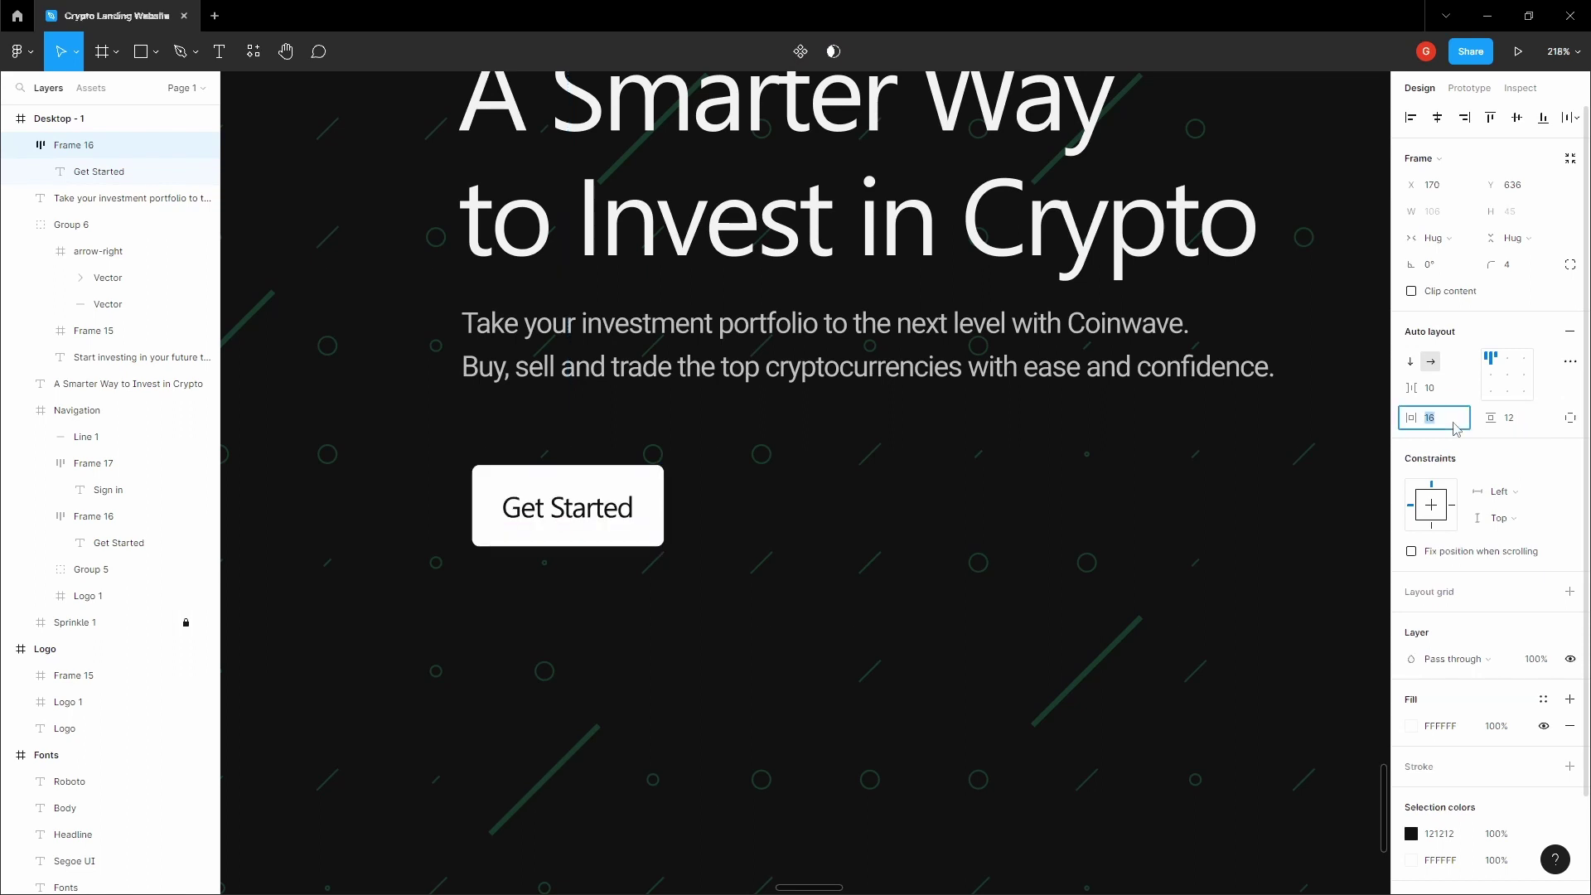
Set the hero Get Started button's horizontal padding to 32 and deselect it
{"action": "left_click", "coordinate": [1453, 424]}
{"action": "type", "text": "32"}
{"action": "key", "text": "Tab"}
{"action": "left_click", "coordinate": [1107, 473]}
{"action": "key", "text": "space"}
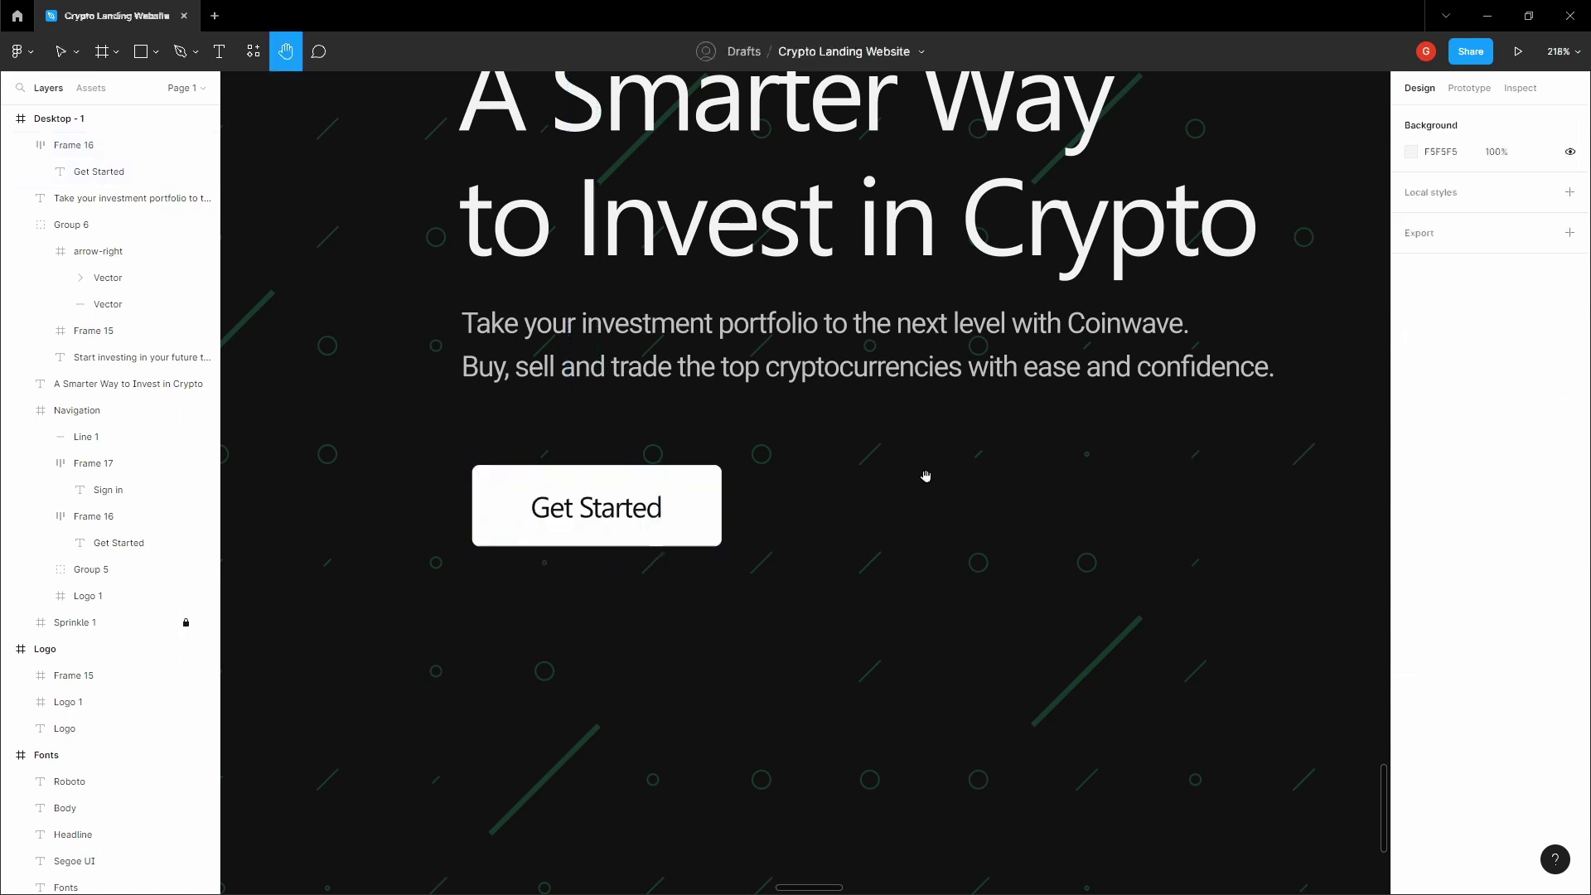
{"action": "scroll", "coordinate": [925, 475], "scroll_direction": "down", "scroll_amount": 3}
{"action": "left_click_drag", "start_coordinate": [925, 470], "coordinate": [896, 478]}
Set the hero Get Started button's vertical padding to 16 and deselect it
{"action": "scroll", "coordinate": [809, 496], "scroll_direction": "up", "scroll_amount": 2}
{"action": "left_click", "coordinate": [745, 498], "text": "ctrl"}
{"action": "left_click", "coordinate": [955, 493]}
{"action": "scroll", "coordinate": [853, 493], "scroll_direction": "up", "scroll_amount": 3}
{"action": "left_click", "coordinate": [738, 499]}
{"action": "key", "text": "space"}
{"action": "scroll", "coordinate": [849, 494], "scroll_direction": "down", "scroll_amount": 4}
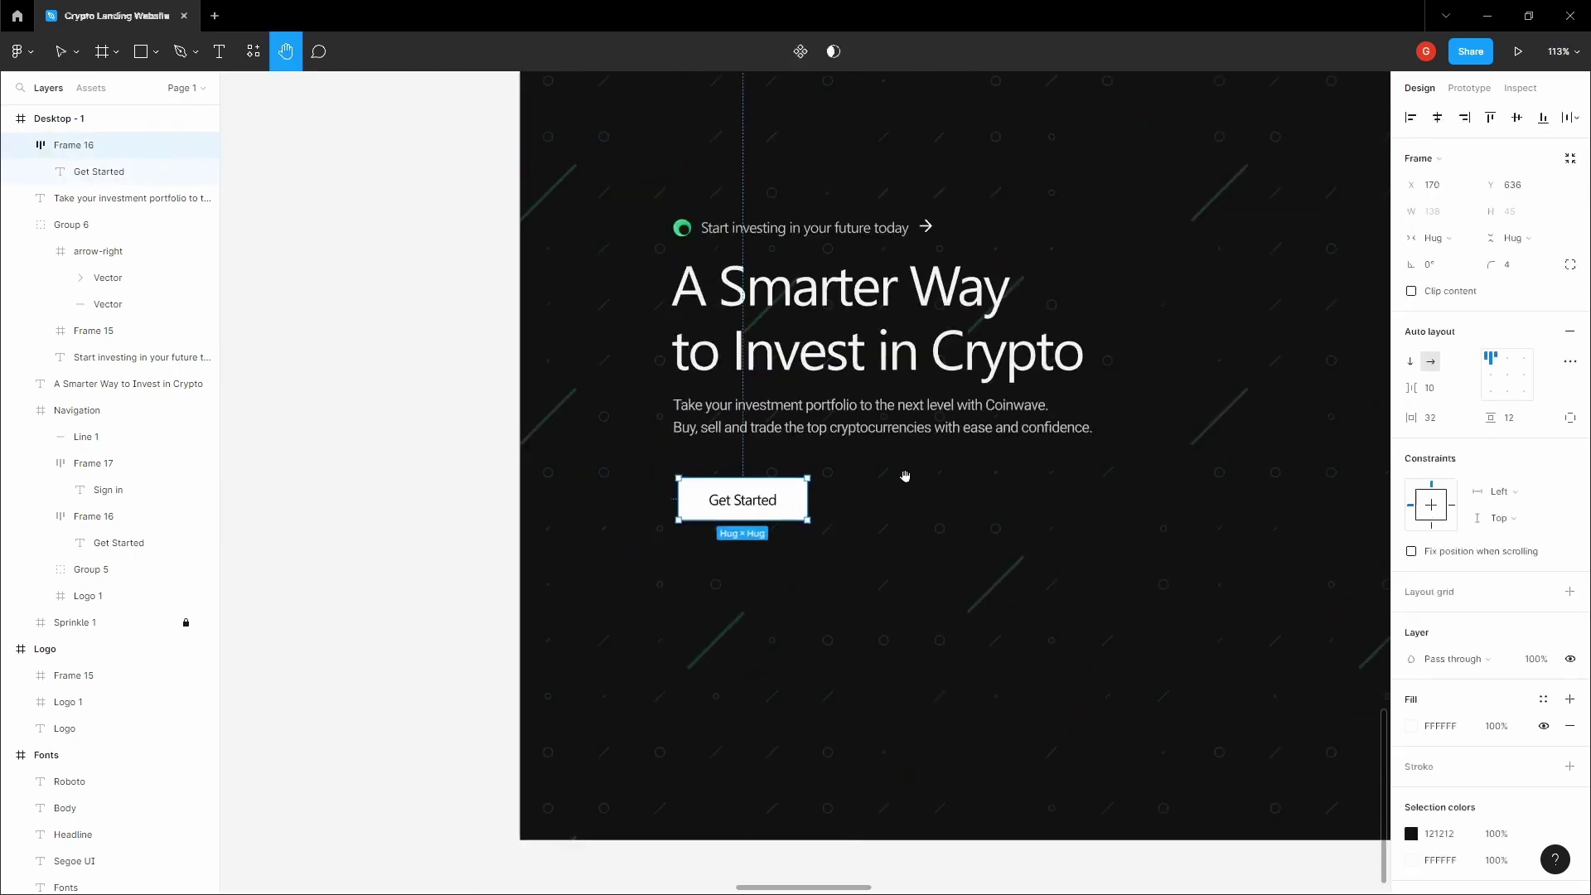
{"action": "left_click_drag", "start_coordinate": [899, 476], "coordinate": [817, 483]}
{"action": "left_click", "coordinate": [705, 509]}
{"action": "left_click", "coordinate": [1510, 418]}
{"action": "type", "text": "16"}
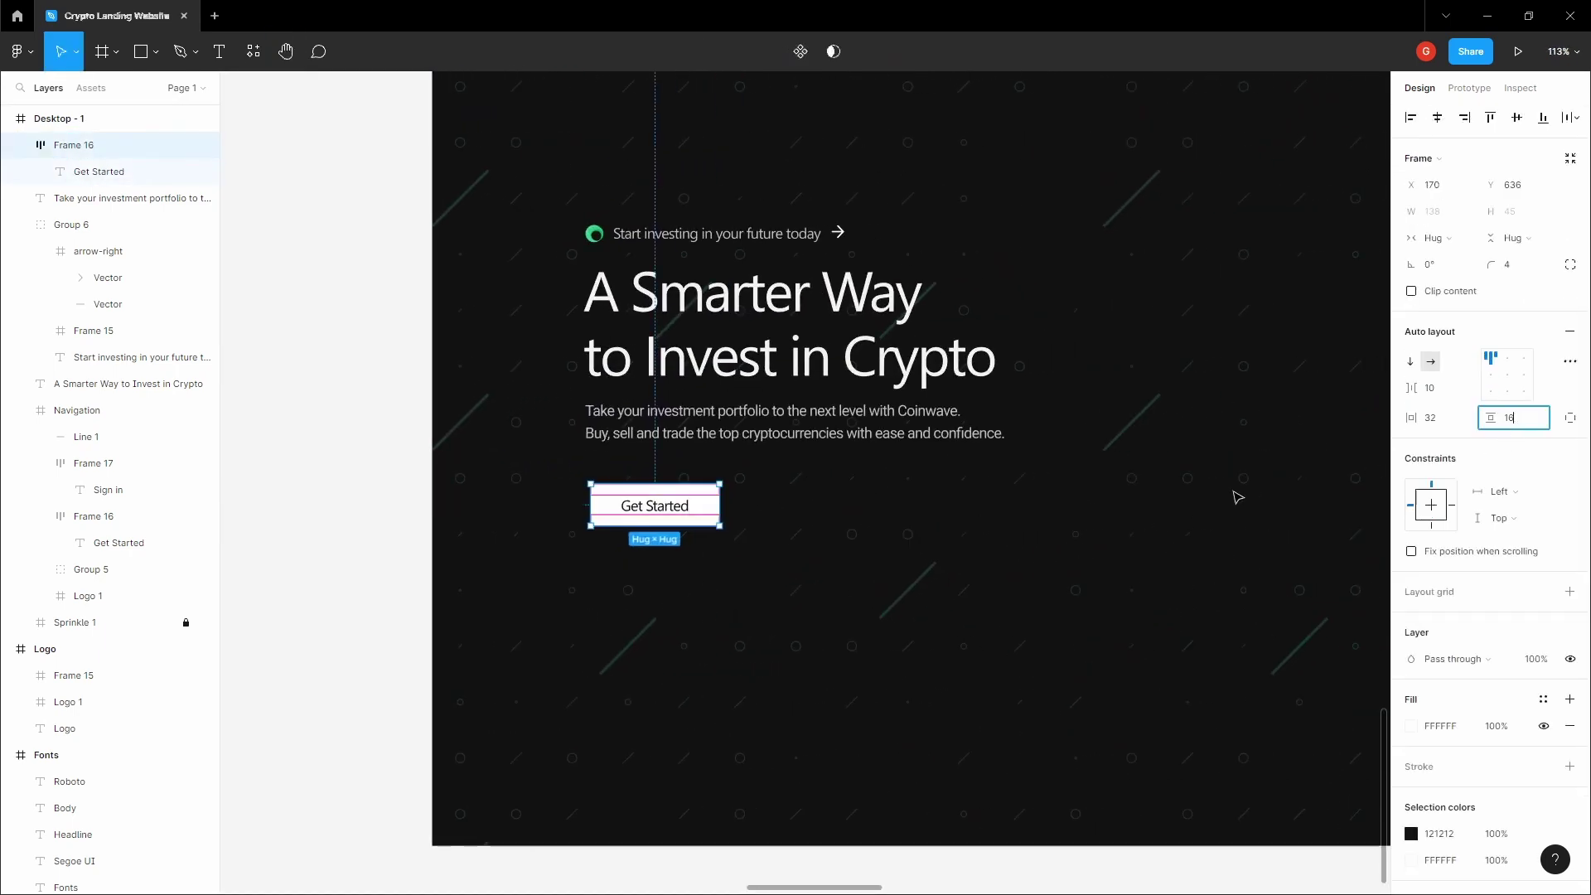
{"action": "left_click", "coordinate": [1065, 509]}
Set the hero Get Started button's horizontal padding to 40 and deselect it
{"action": "key", "text": "space"}
{"action": "scroll", "coordinate": [920, 516], "scroll_direction": "down", "scroll_amount": 2}
{"action": "left_click_drag", "start_coordinate": [920, 515], "coordinate": [862, 524]}
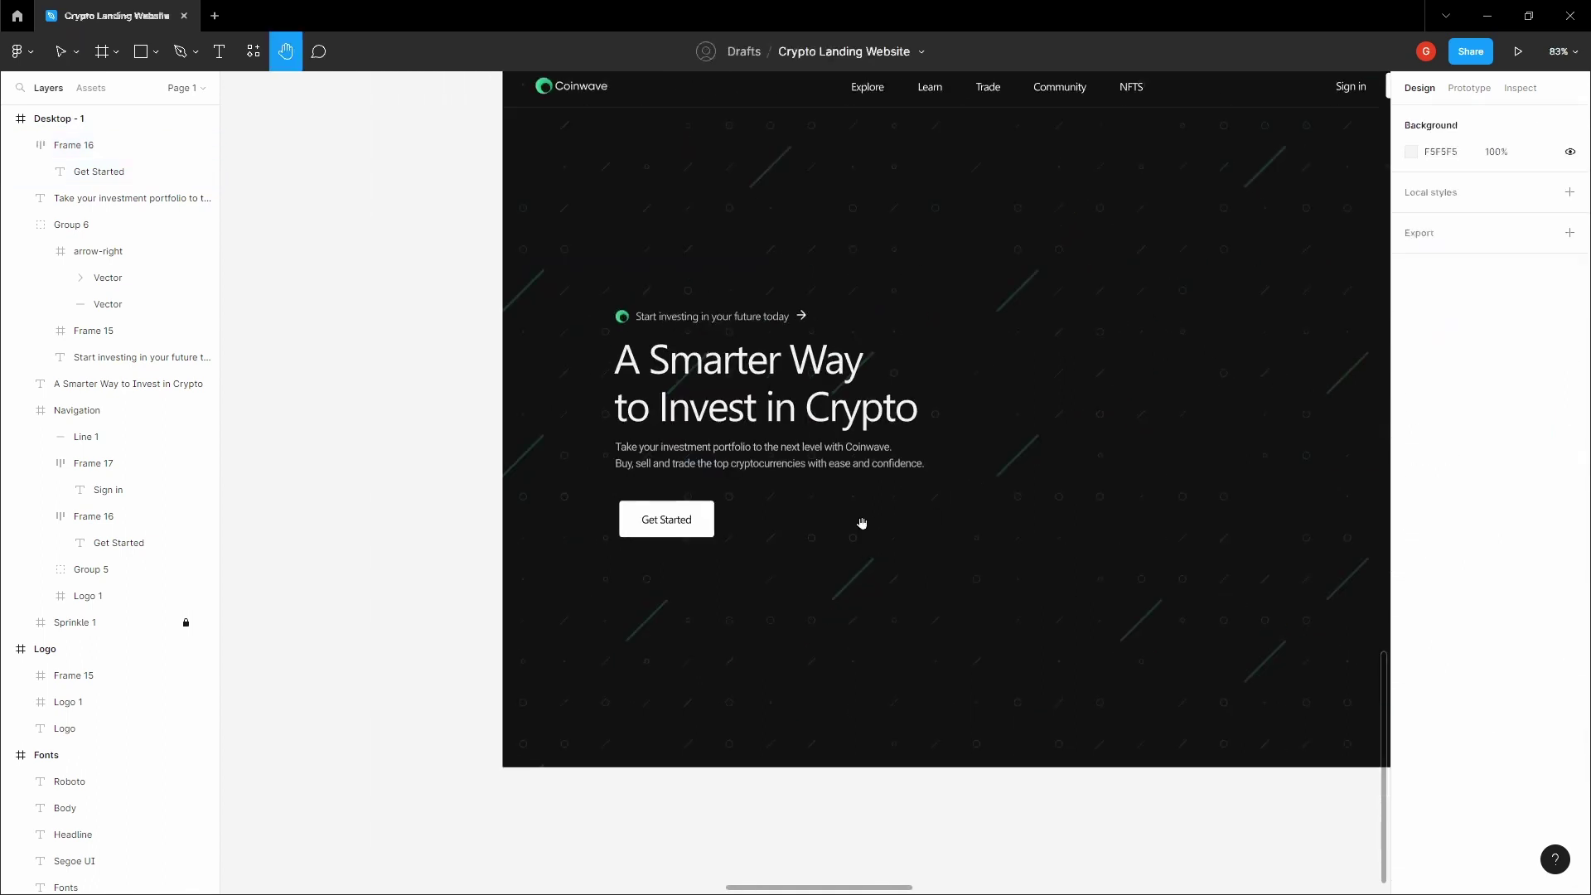
{"action": "left_click", "coordinate": [679, 527]}
{"action": "key", "text": "Tab"}
{"action": "left_click", "coordinate": [971, 502]}
{"action": "key", "text": "space"}
{"action": "left_click_drag", "start_coordinate": [953, 498], "coordinate": [870, 509]}
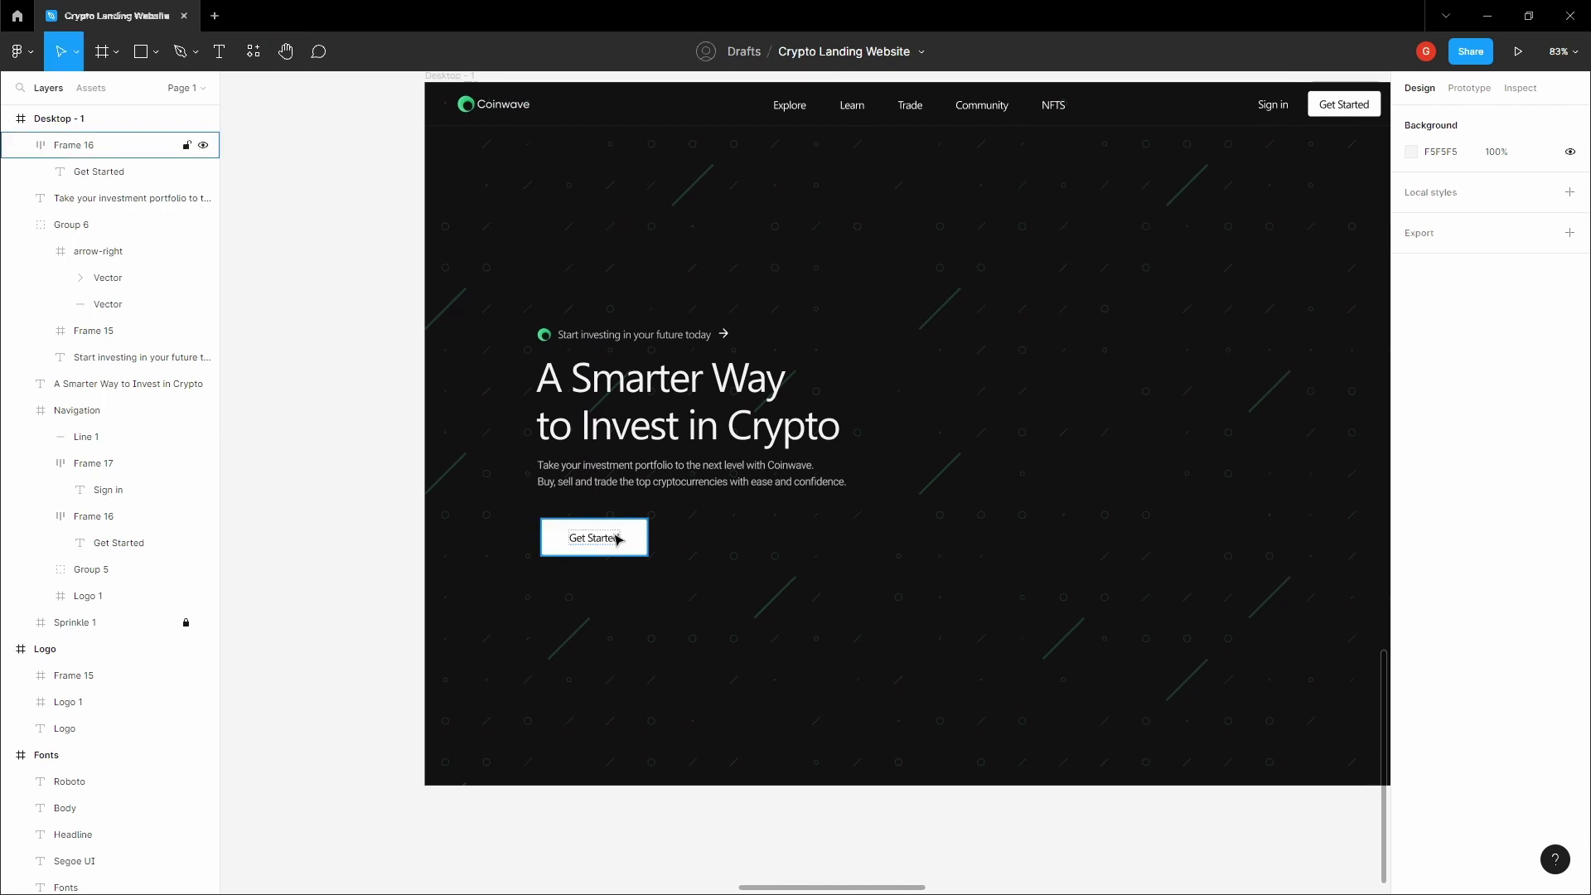
Copy the primary green colour from the swatch in the Colors frame
{"action": "left_click", "coordinate": [618, 540]}
{"action": "scroll", "coordinate": [843, 559], "scroll_direction": "down", "scroll_amount": 5}
{"action": "left_click", "coordinate": [867, 338]}
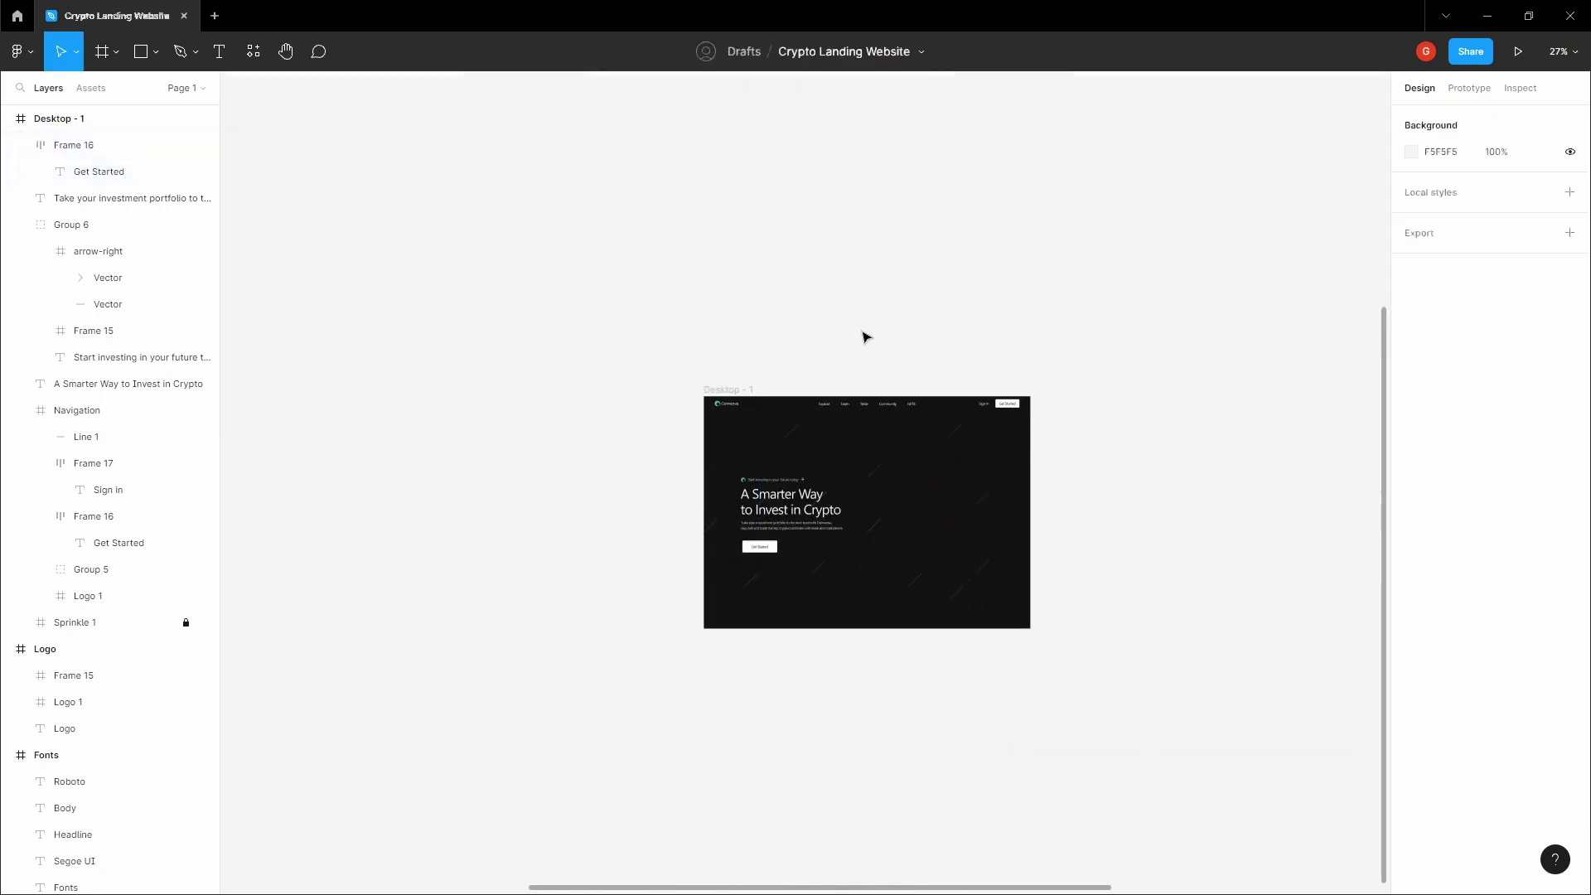
{"action": "scroll", "coordinate": [856, 370], "scroll_direction": "down", "scroll_amount": 3}
{"action": "scroll", "coordinate": [984, 433], "scroll_direction": "up", "scroll_amount": 3}
{"action": "scroll", "coordinate": [984, 434], "scroll_direction": "right", "scroll_amount": 2}
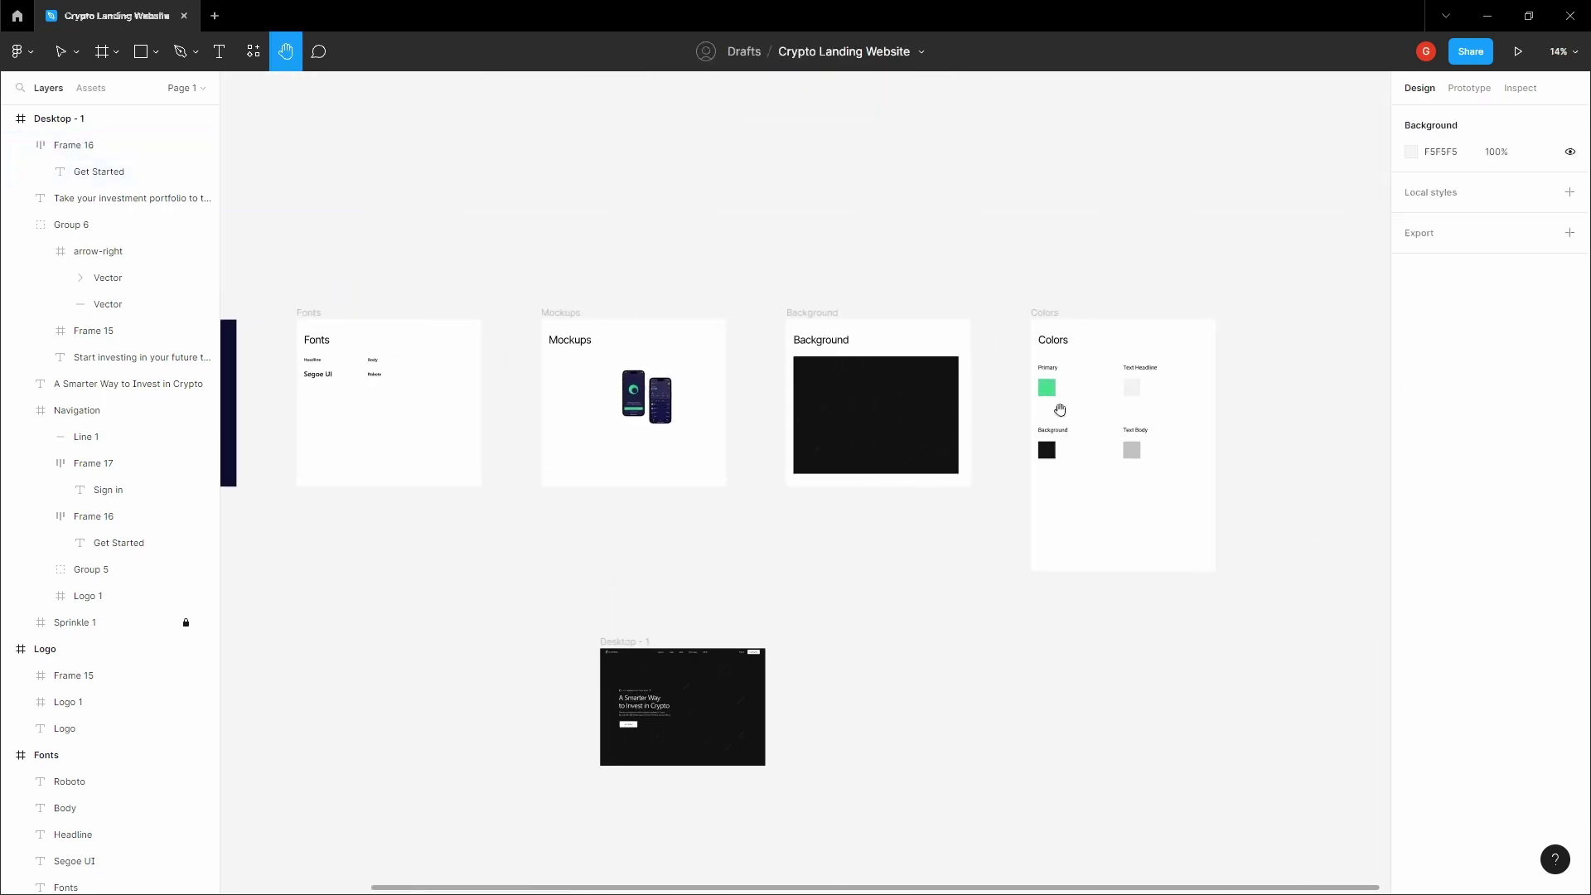
{"action": "scroll", "coordinate": [1037, 376], "scroll_direction": "up", "scroll_amount": 5}
{"action": "key", "text": "v"}
{"action": "left_click", "coordinate": [1019, 365]}
{"action": "left_click", "coordinate": [797, 549]}
Fill the hero Get Started button with the copied primary green, 3ECF8E
{"action": "key", "text": "h"}
{"action": "scroll", "coordinate": [792, 552], "scroll_direction": "down", "scroll_amount": 2}
{"action": "left_click_drag", "start_coordinate": [526, 840], "coordinate": [792, 505]}
{"action": "left_click_drag", "start_coordinate": [405, 789], "coordinate": [820, 455]}
{"action": "scroll", "coordinate": [664, 498], "scroll_direction": "up", "scroll_amount": 4}
{"action": "scroll", "coordinate": [721, 539], "scroll_direction": "up", "scroll_amount": 3}
{"action": "key", "text": "v"}
{"action": "left_click", "coordinate": [711, 533]}
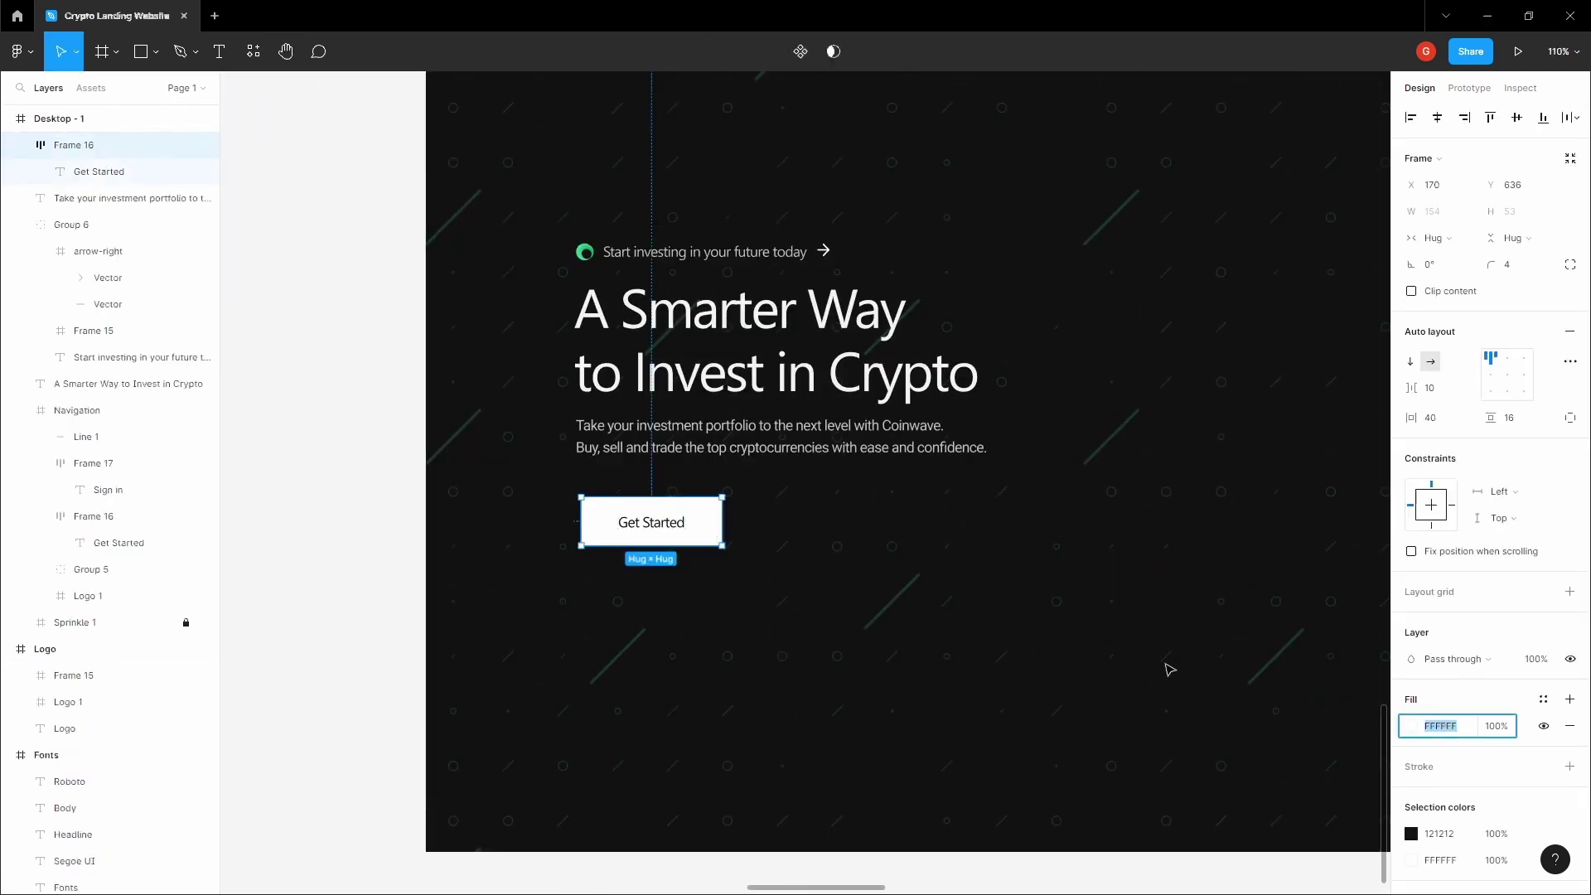
{"action": "key", "text": "ctrl+v"}
{"action": "left_click", "coordinate": [955, 600]}
Set the hero Get Started button's label to the Bold weight
{"action": "key", "text": "v"}
{"action": "double_click", "coordinate": [677, 527]}
{"action": "scroll", "coordinate": [680, 533], "scroll_direction": "up", "scroll_amount": 2}
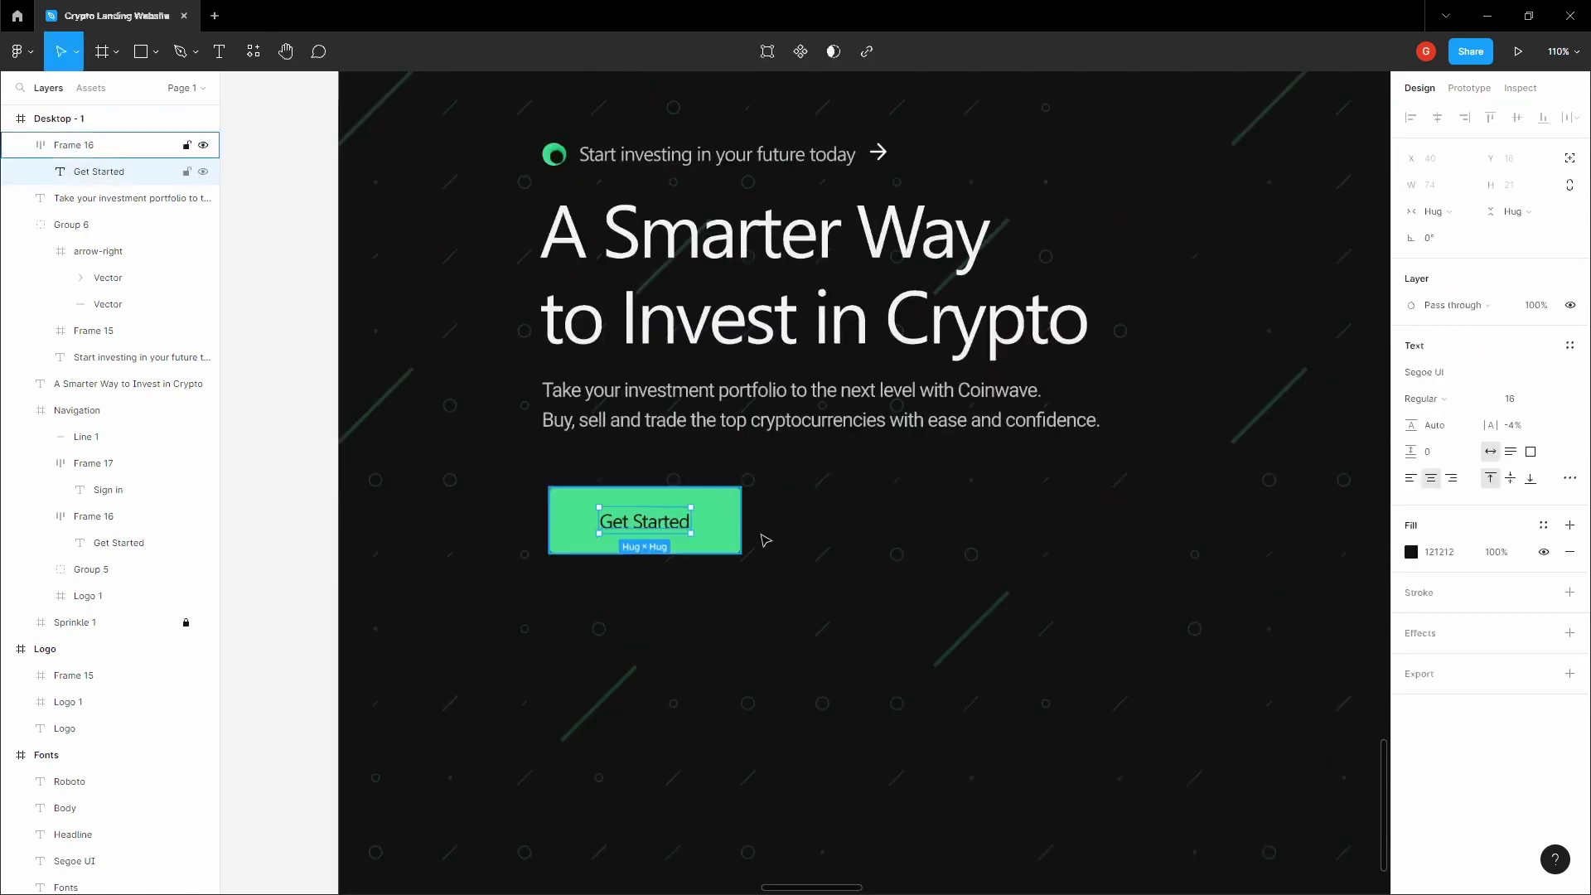
{"action": "left_click", "coordinate": [1446, 403]}
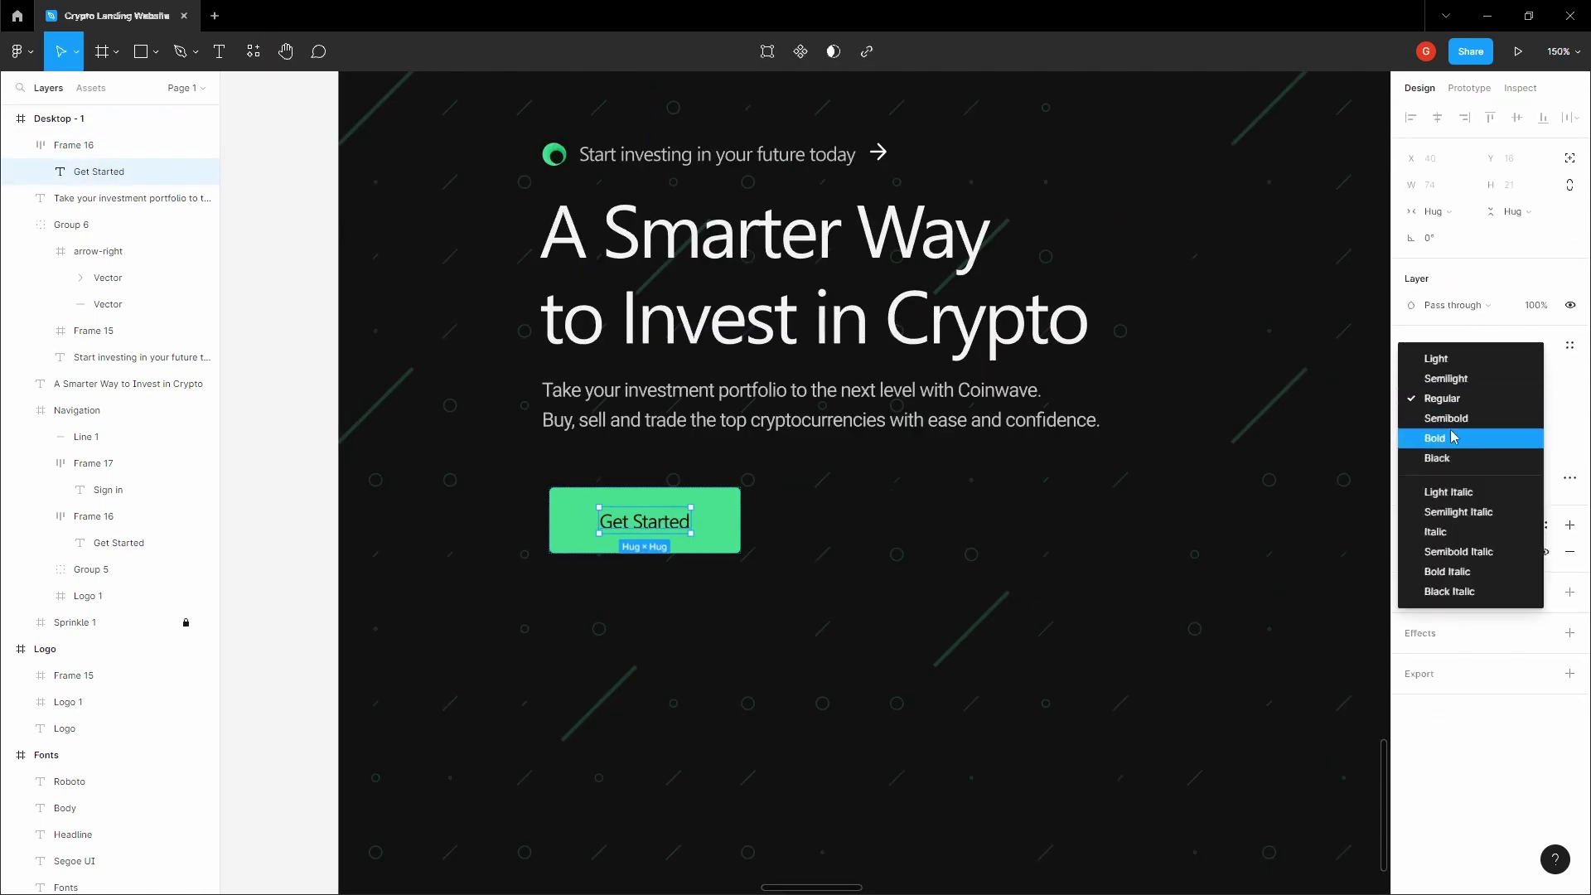
{"action": "left_click", "coordinate": [1454, 433]}
{"action": "left_click", "coordinate": [927, 540]}
Set the hero Get Started button's label to the Semibold weight and deselect it
{"action": "key", "text": "space"}
{"action": "double_click", "coordinate": [682, 529]}
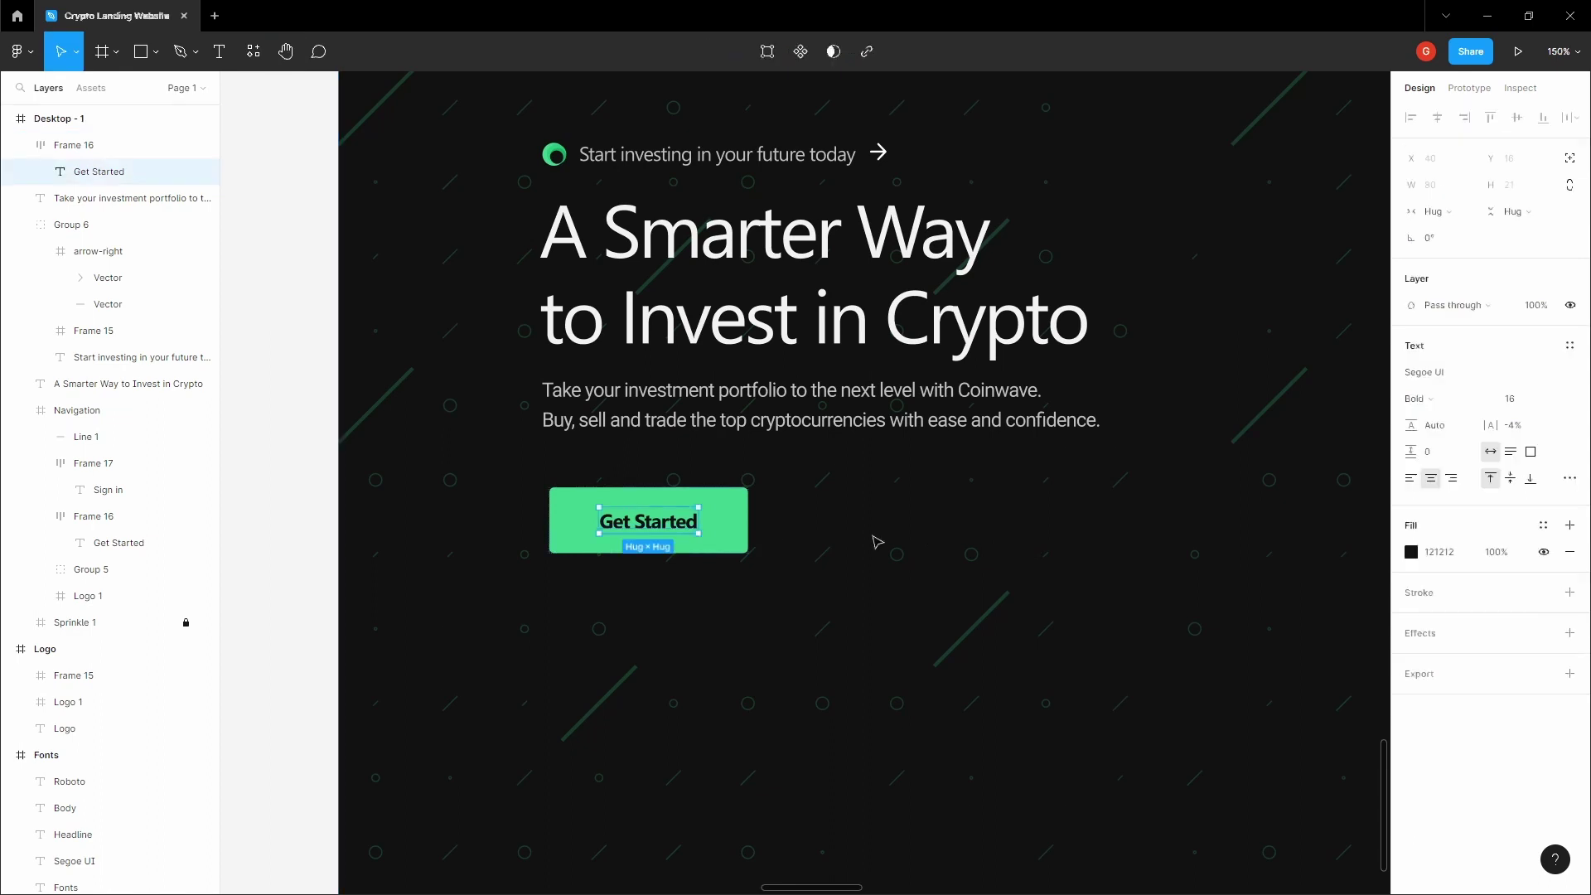
{"action": "left_click", "coordinate": [1464, 403]}
{"action": "left_click", "coordinate": [1465, 392]}
{"action": "left_click", "coordinate": [934, 550]}
{"action": "key", "text": "h"}
{"action": "scroll", "coordinate": [934, 540], "scroll_direction": "down", "scroll_amount": 3}
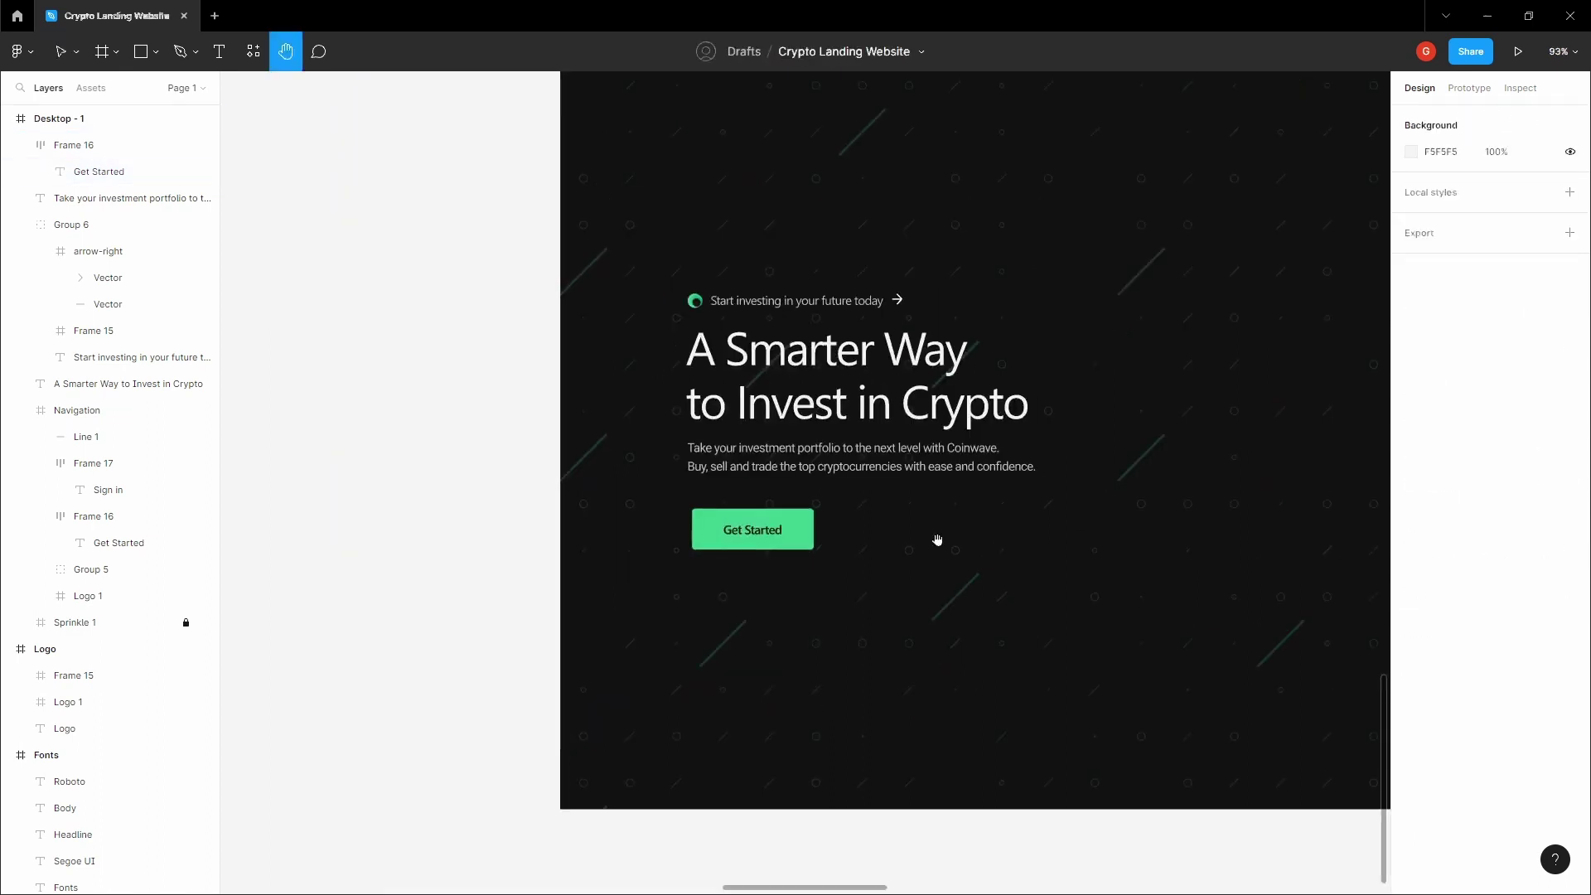
Show the layout grids and move the hero Get Started button horizontally to the column edge at X 162
{"action": "left_click_drag", "start_coordinate": [934, 540], "coordinate": [740, 515]}
{"action": "key", "text": "v"}
{"action": "left_click", "coordinate": [605, 511]}
{"action": "scroll", "coordinate": [571, 507], "scroll_direction": "up", "scroll_amount": 3}
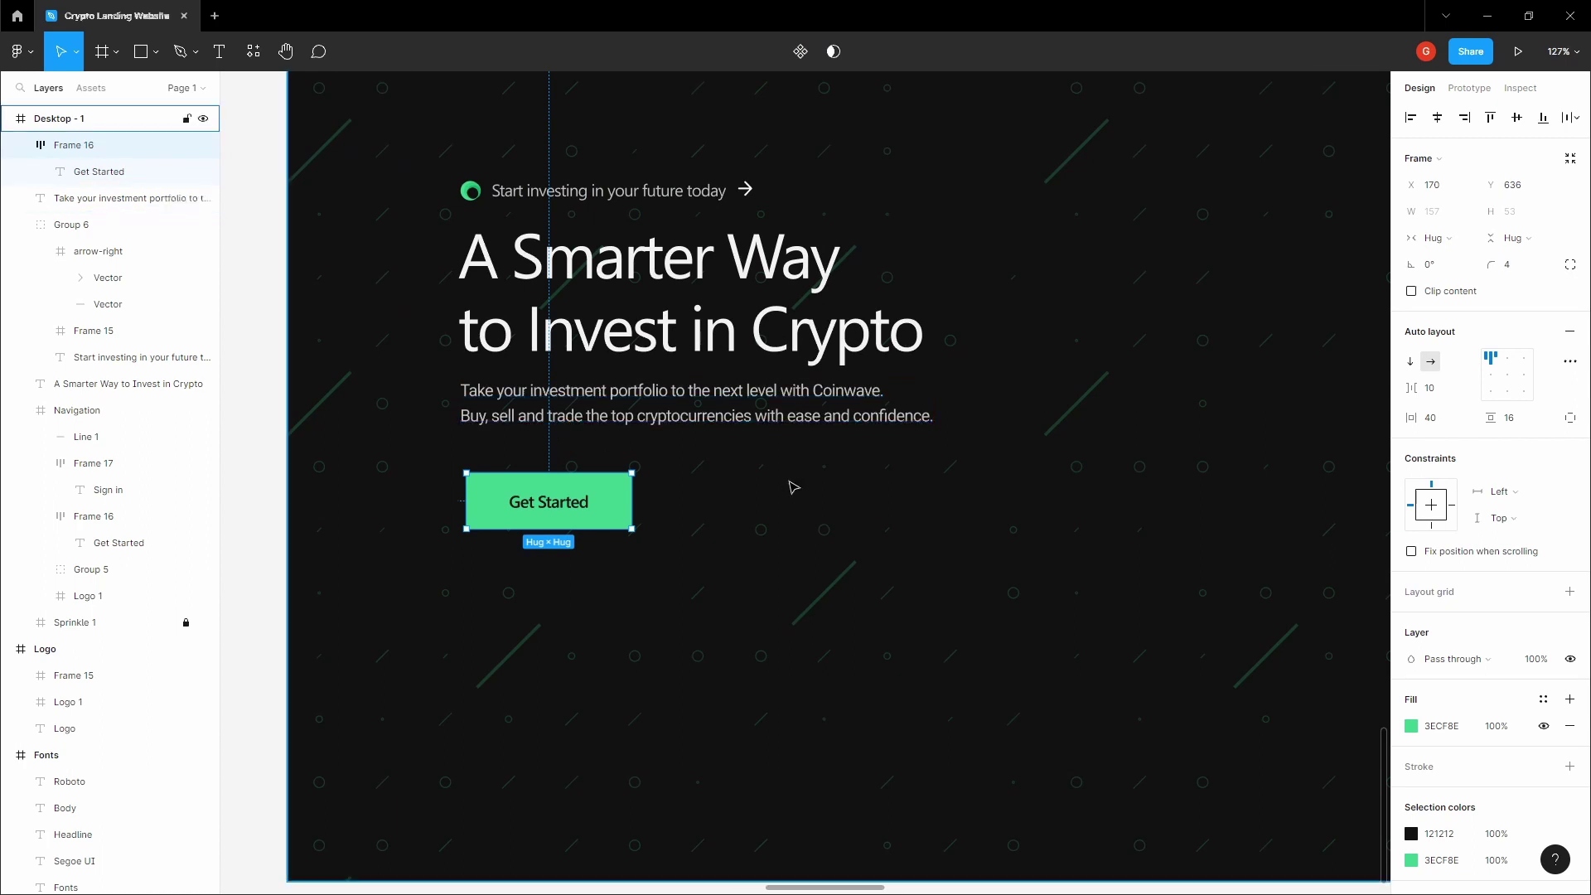
{"action": "key", "text": "shift+g"}
{"action": "scroll", "coordinate": [494, 494], "scroll_direction": "up", "scroll_amount": 5}
{"action": "left_click_drag", "start_coordinate": [498, 469], "coordinate": [480, 469]}
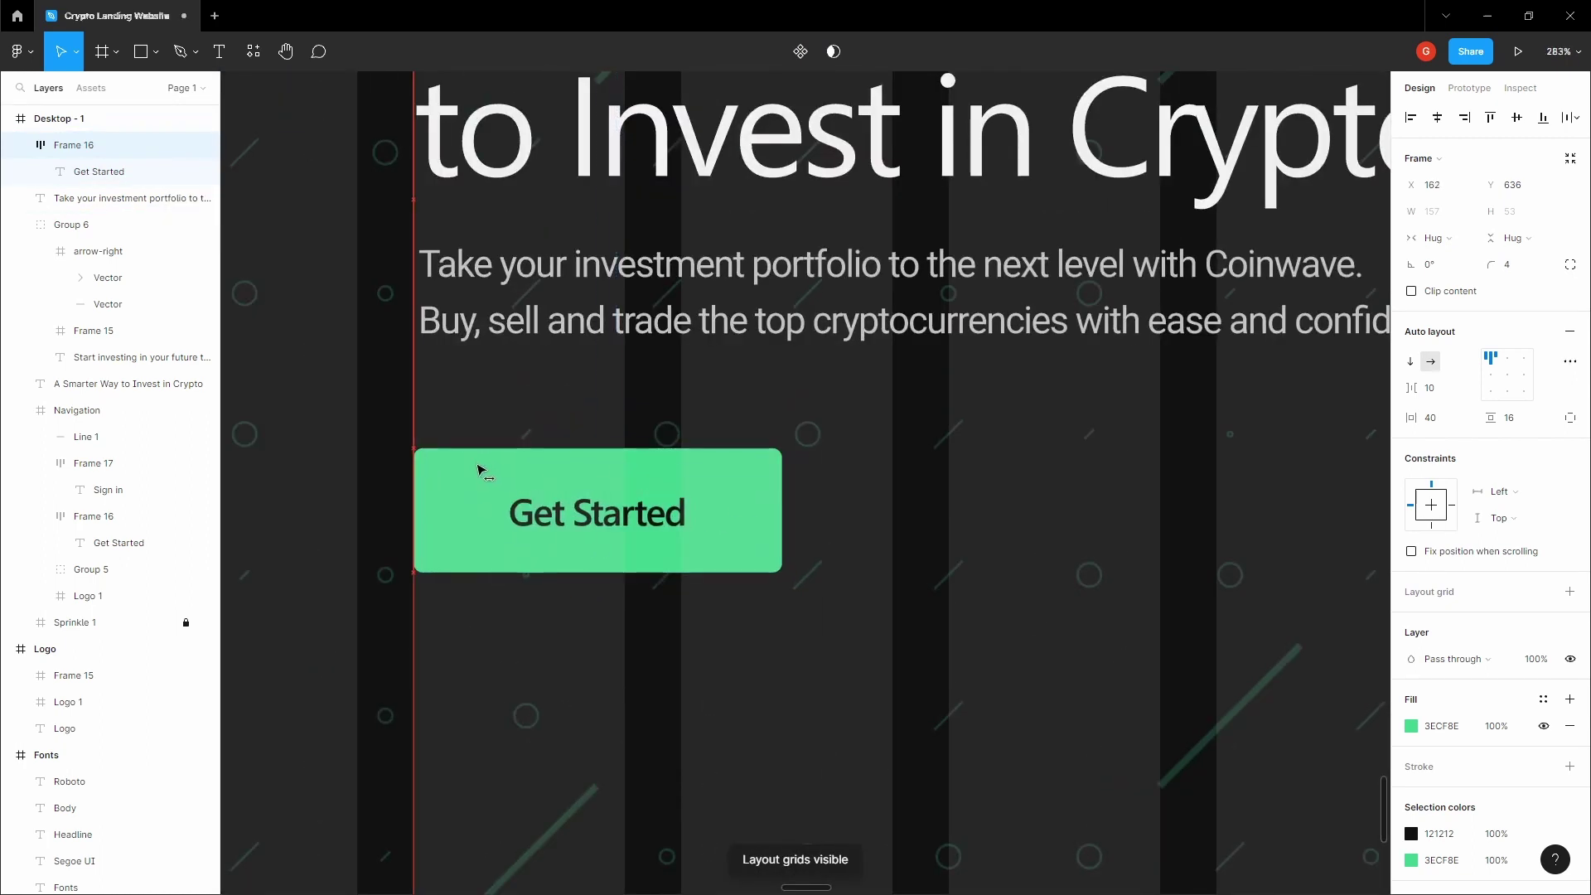
Align the hero tagline, headline, paragraph and Get Started button along their left edges
{"action": "scroll", "coordinate": [509, 437], "scroll_direction": "down", "scroll_amount": 3}
{"action": "left_click", "coordinate": [522, 379], "text": "shift"}
{"action": "left_click", "coordinate": [516, 282], "text": "shift"}
{"action": "left_click", "coordinate": [503, 115], "text": "shift"}
{"action": "left_click", "coordinate": [1411, 119]}
{"action": "left_click", "coordinate": [1257, 183]}
Select the four hero elements together to check their shared X position, then deselect them
{"action": "left_click", "coordinate": [697, 365]}
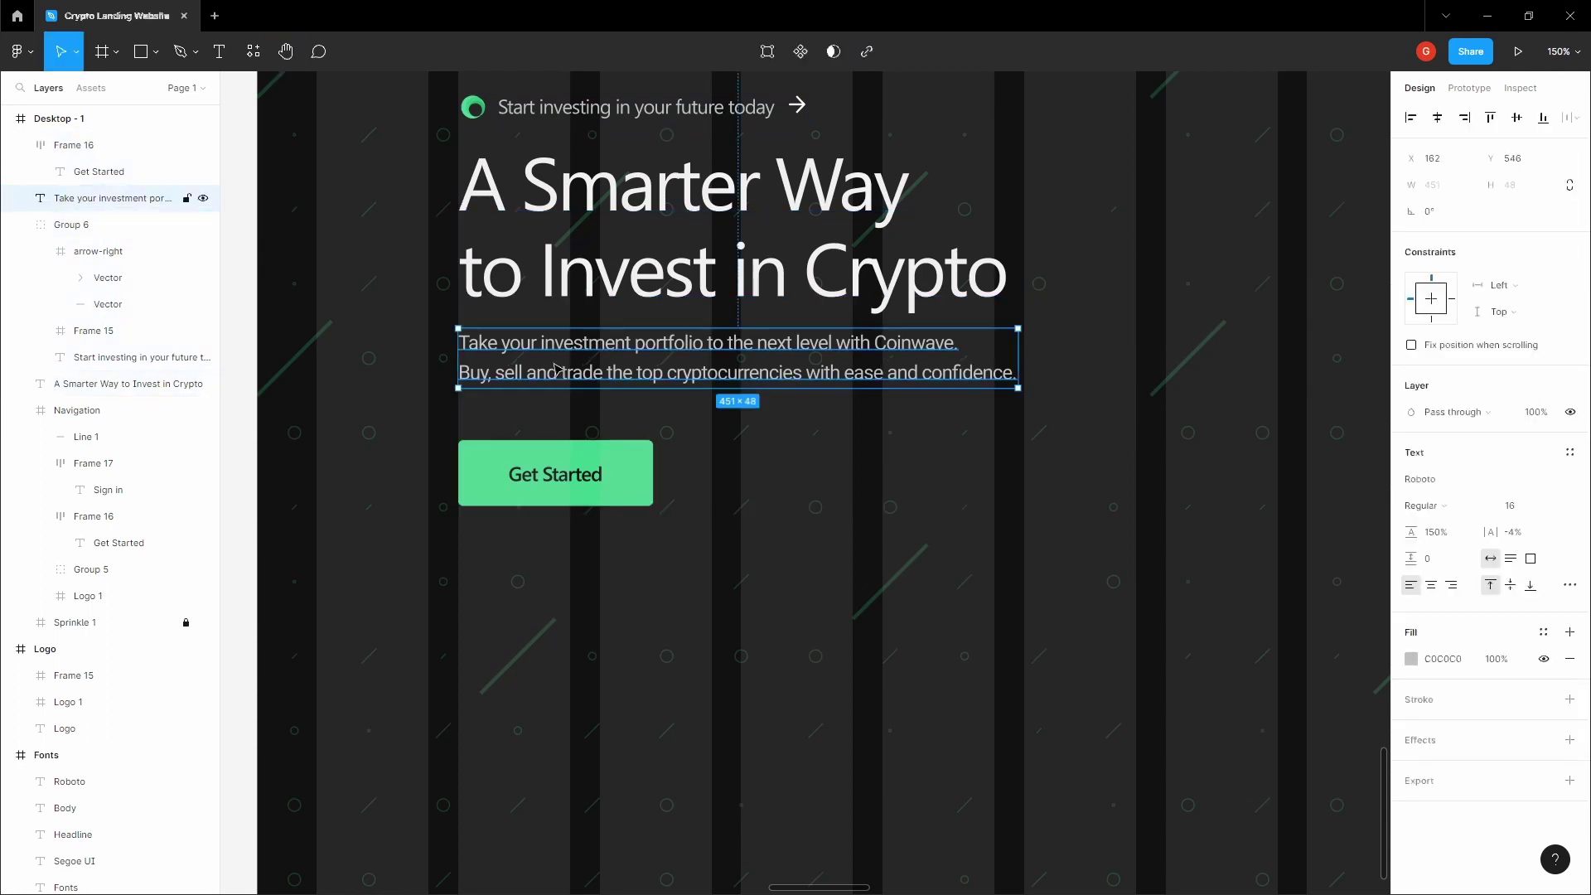
{"action": "left_click", "coordinate": [503, 306], "text": "shift"}
{"action": "left_click", "coordinate": [531, 108], "text": "shift"}
{"action": "left_click", "coordinate": [556, 474], "text": "shift"}
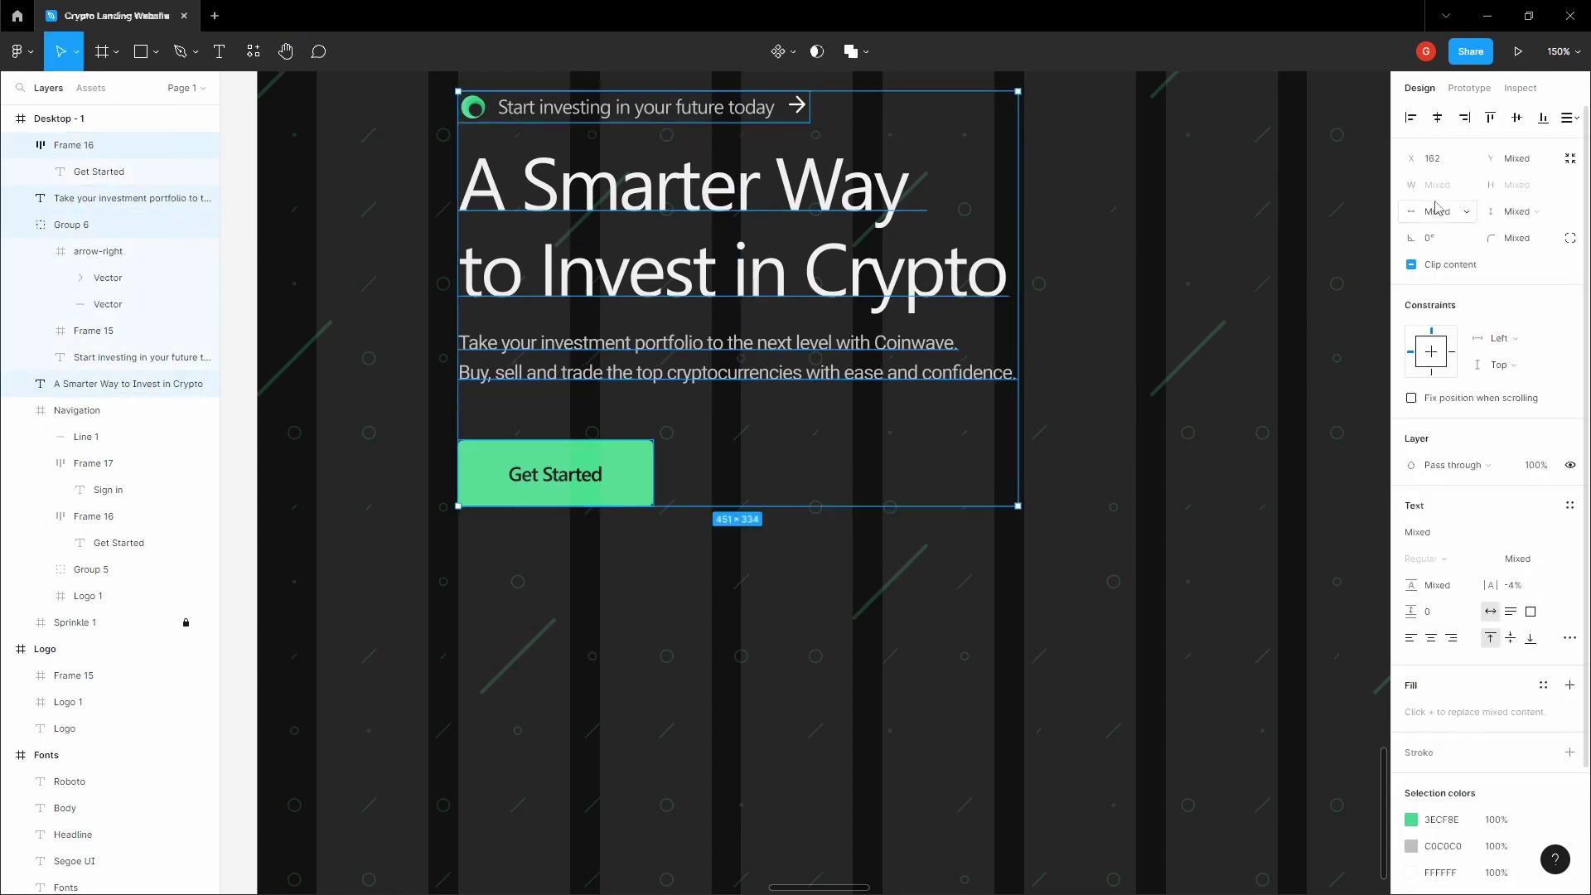
{"action": "left_click", "coordinate": [1249, 213]}
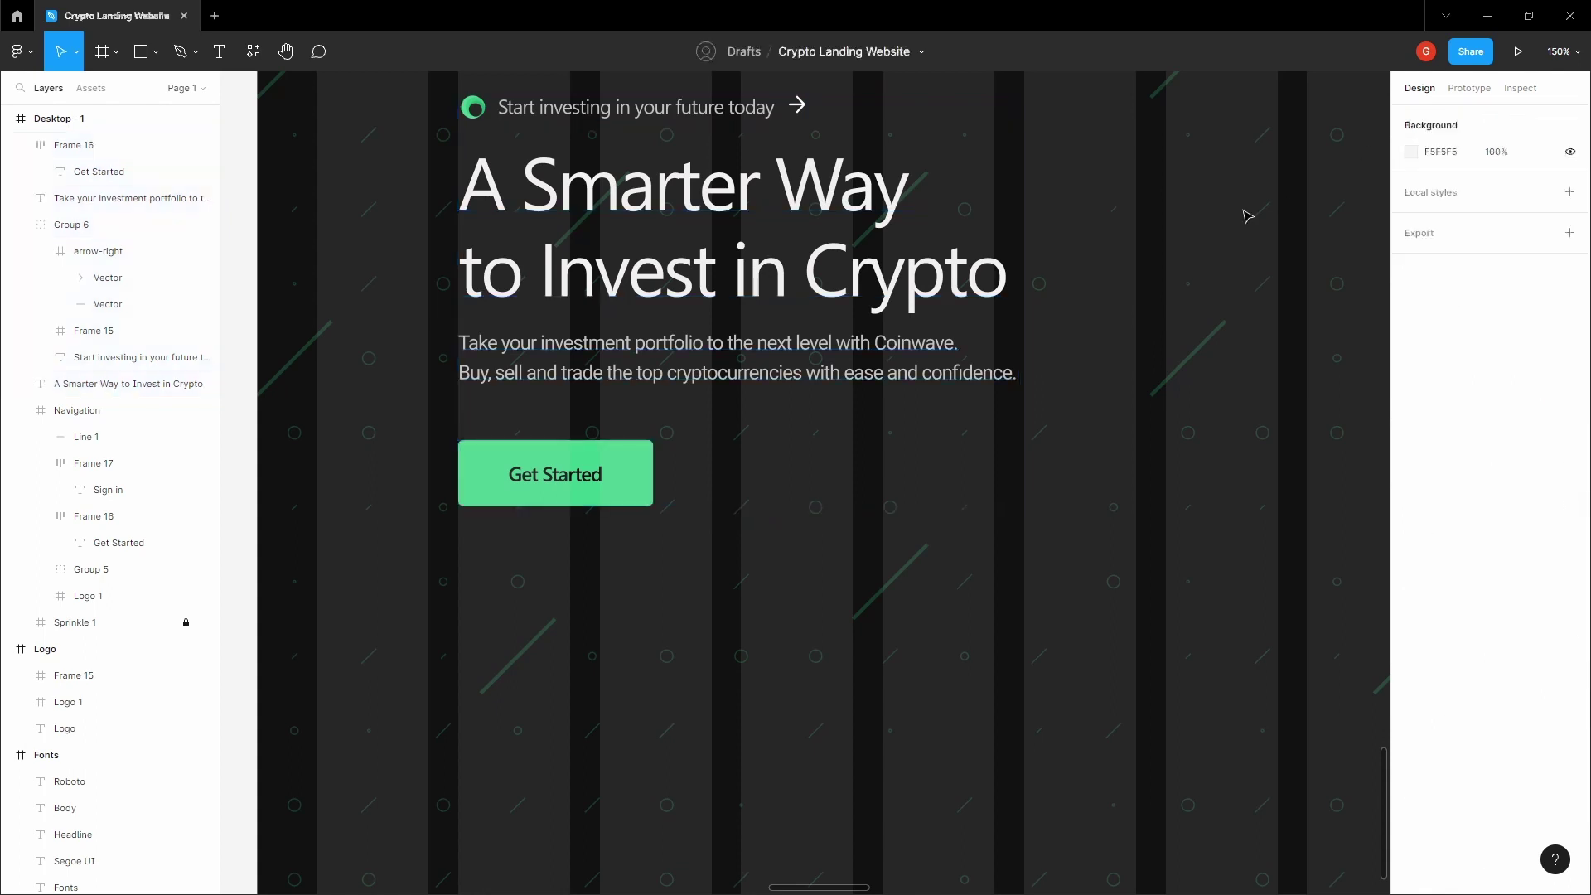
Nudge the hero Get Started button up to Y 626, 32 px below the paragraph
{"action": "left_click", "coordinate": [642, 492]}
{"action": "key", "text": "alt"}
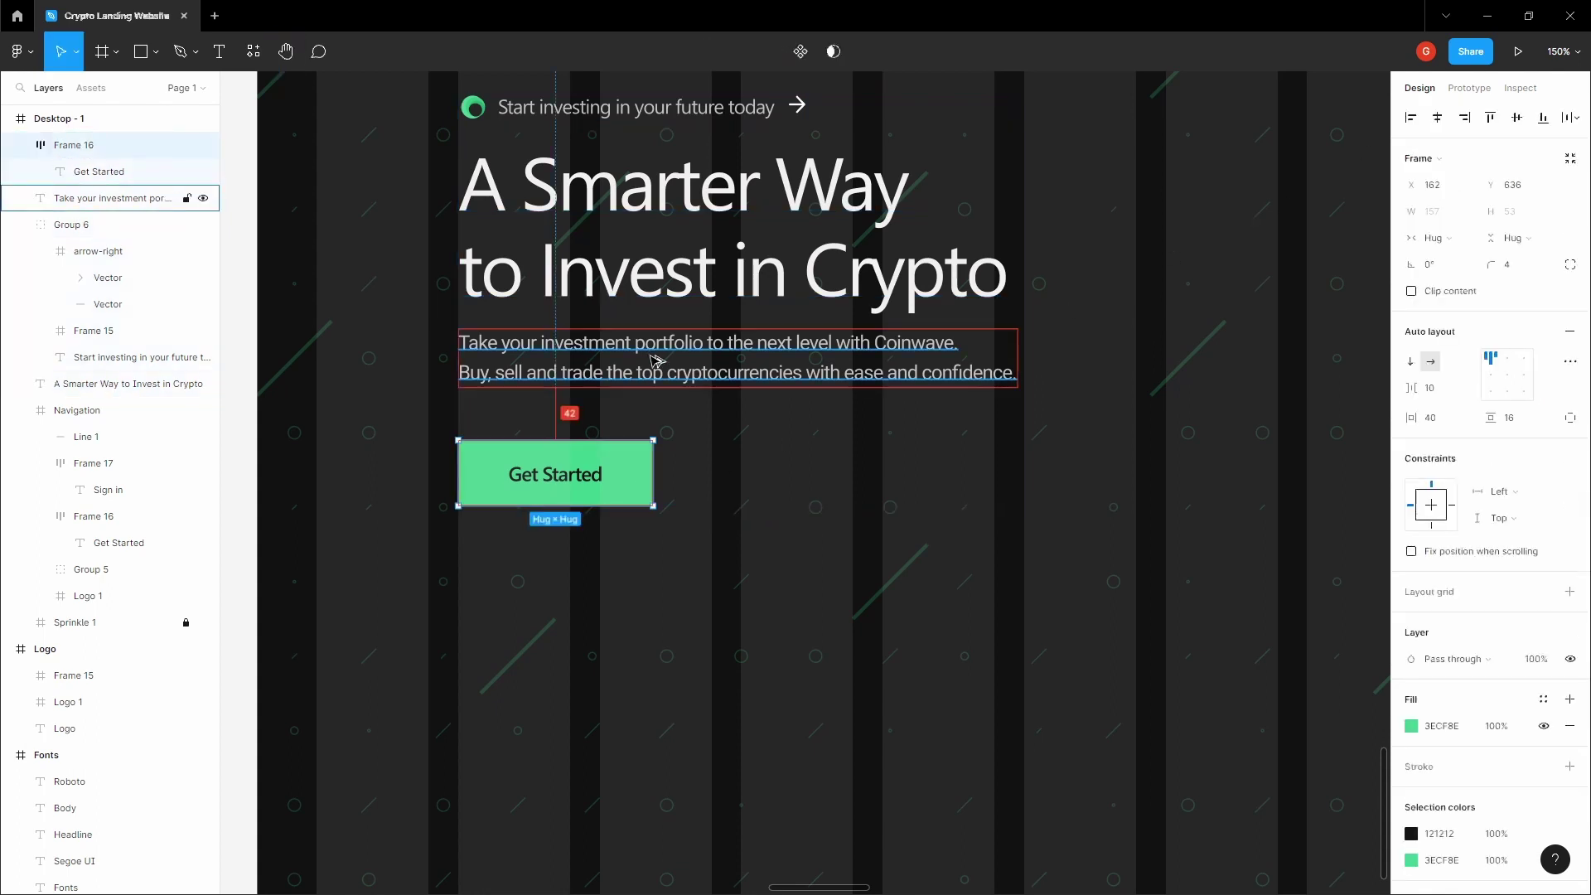
{"action": "key", "text": "Up"}
{"action": "key", "text": "Up"}
{"action": "key", "text": "Up"}
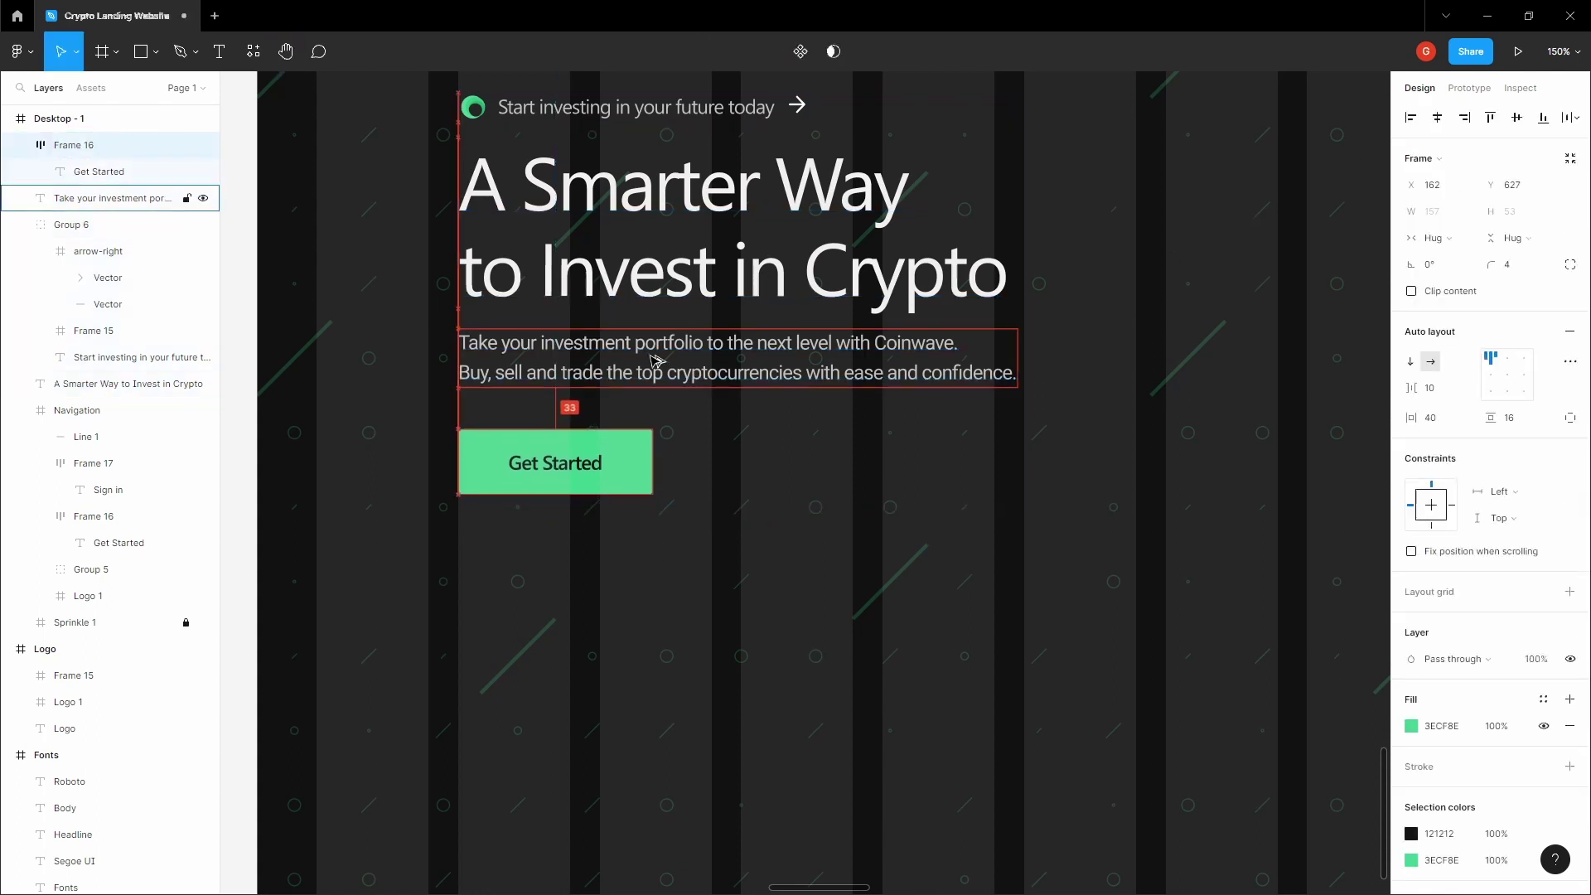
{"action": "key", "text": "Up"}
{"action": "scroll", "coordinate": [652, 382], "scroll_direction": "down", "scroll_amount": 4}
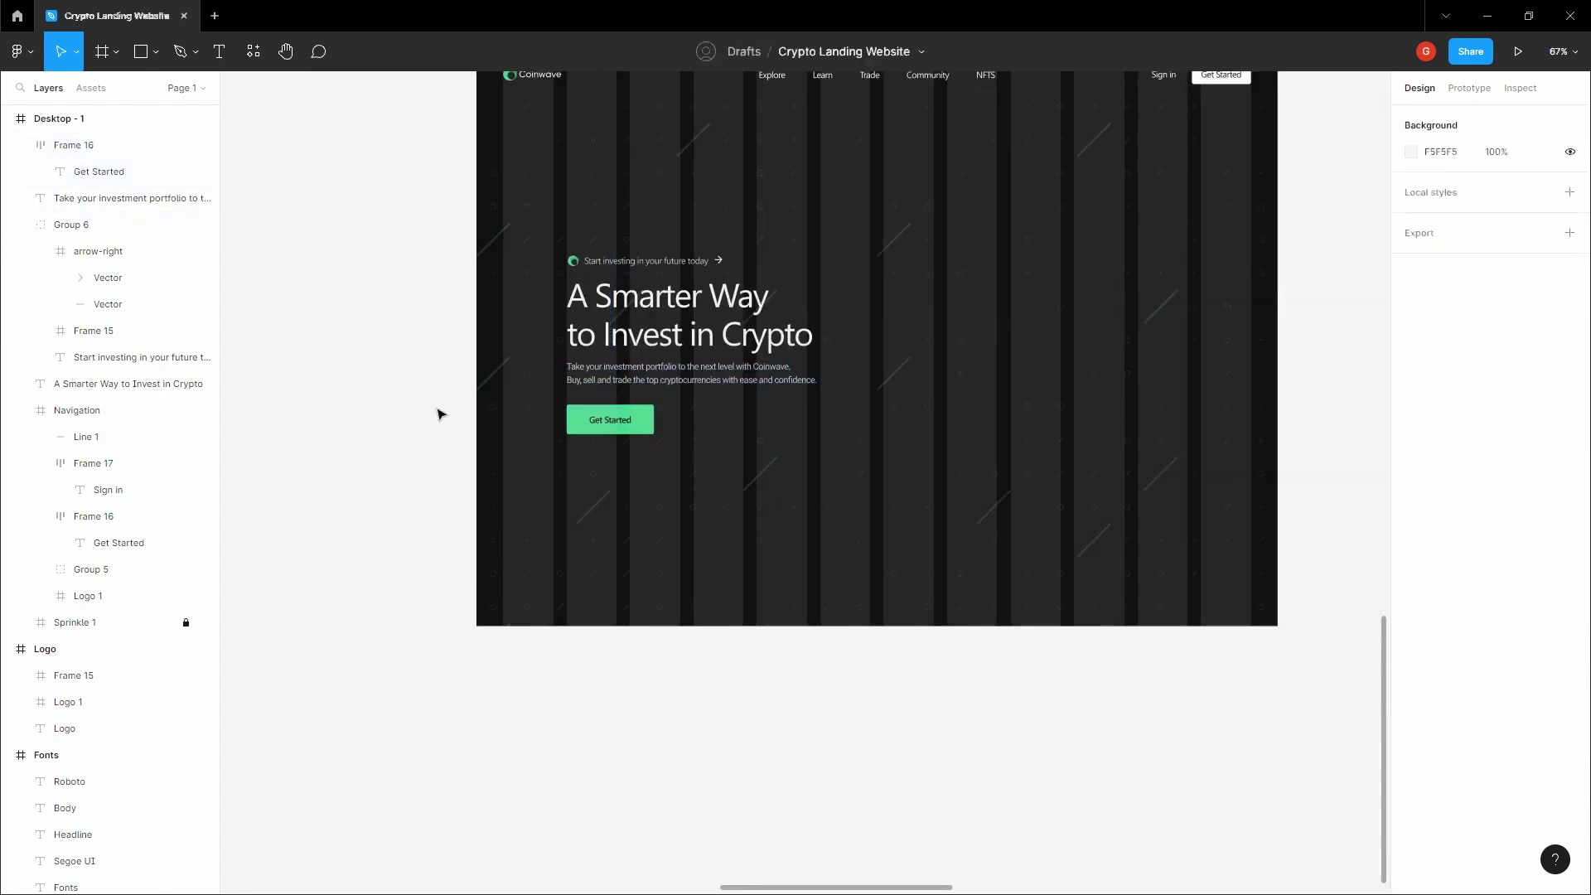
Nudge the hero Get Started button closer to the paragraph, up to Y 618
{"action": "left_click", "coordinate": [440, 411]}
{"action": "left_click_drag", "start_coordinate": [588, 425], "coordinate": [544, 515]}
{"action": "left_click", "coordinate": [547, 520]}
{"action": "key", "text": "alt"}
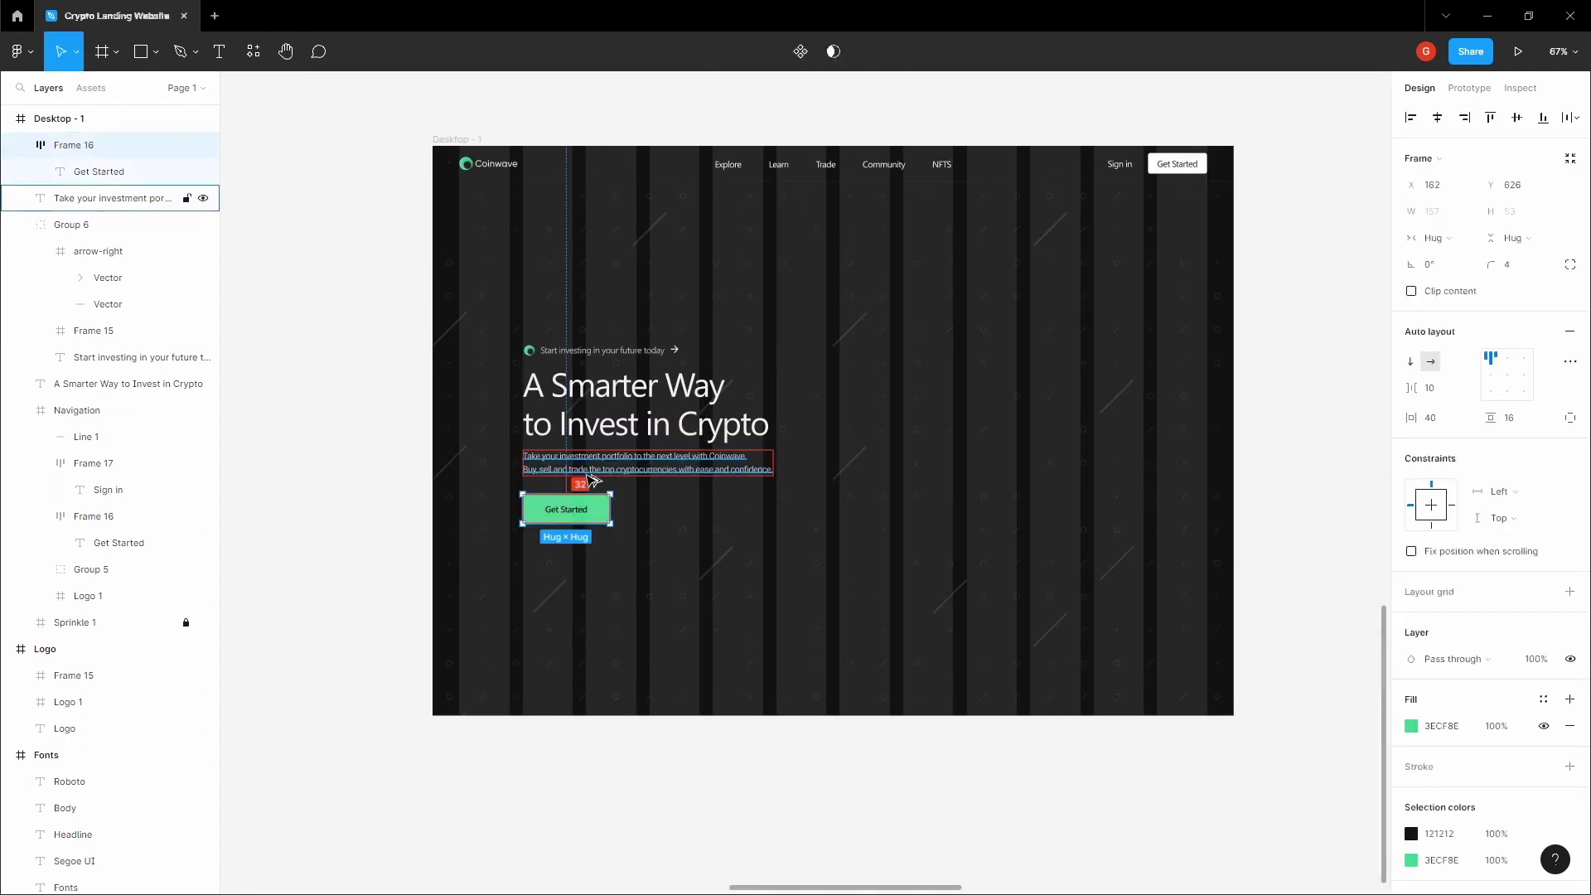
{"action": "key", "text": "Up"}
{"action": "key", "text": "Up"}
{"action": "key", "text": "Up"}
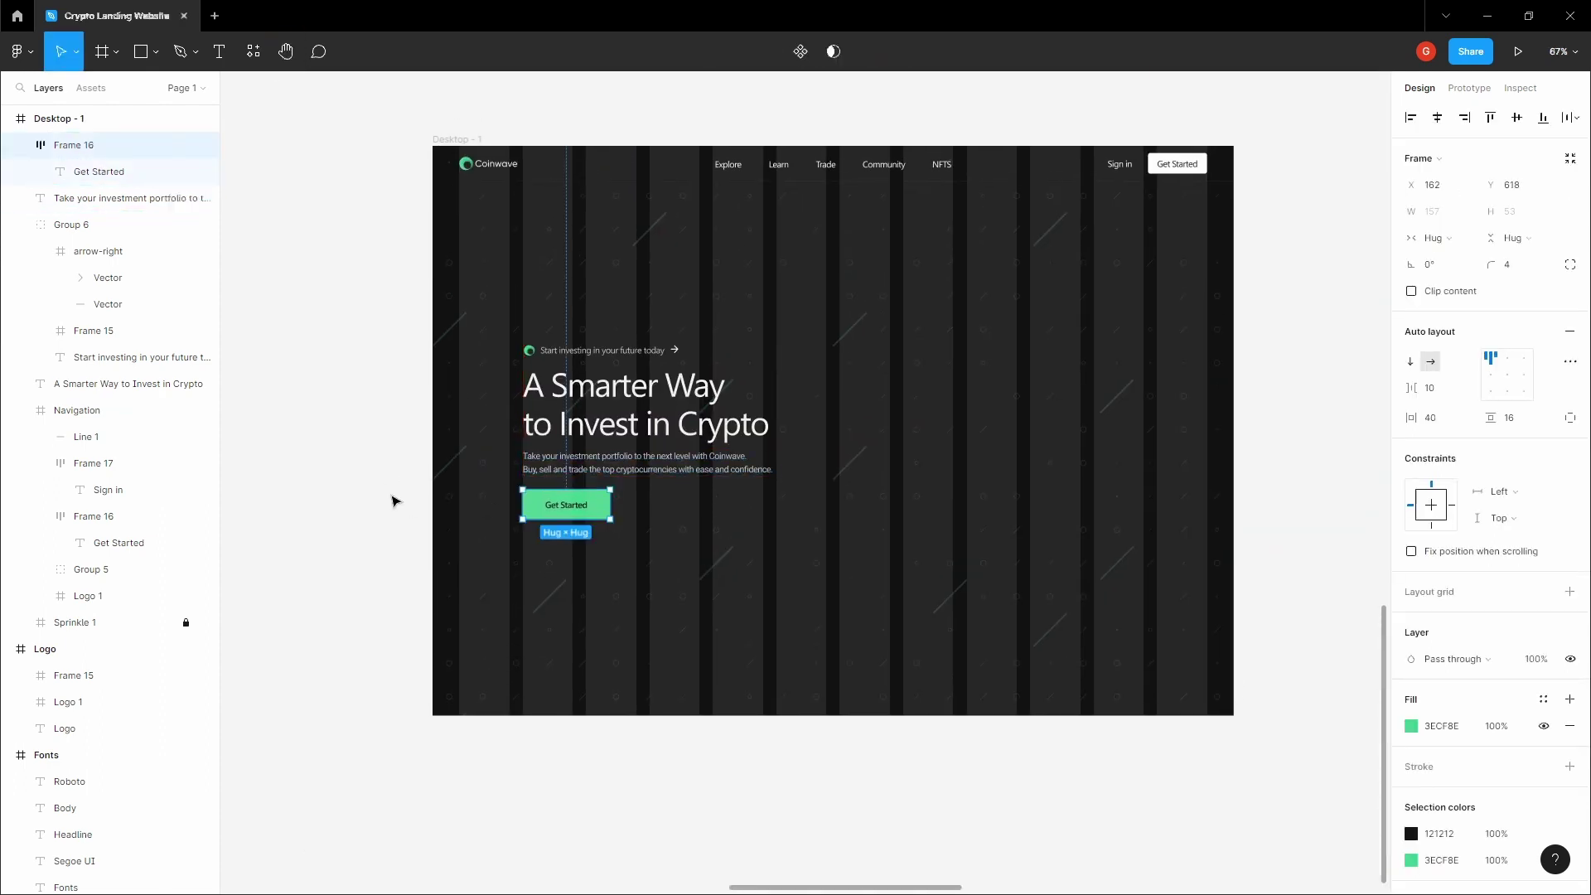
{"action": "left_click", "coordinate": [395, 500]}
Hide the layout grids and group the hero tagline, headline, paragraph and Get Started button
{"action": "key", "text": "ctrl+shift+4"}
{"action": "key", "text": "space"}
{"action": "left_click_drag", "start_coordinate": [403, 489], "coordinate": [317, 509]}
{"action": "left_click_drag", "start_coordinate": [463, 597], "coordinate": [699, 314]}
{"action": "left_click", "coordinate": [700, 314]}
{"action": "key", "text": "space"}
{"action": "left_click_drag", "start_coordinate": [503, 324], "coordinate": [569, 556]}
{"action": "left_click", "coordinate": [489, 594]}
{"action": "left_click_drag", "start_coordinate": [465, 550], "coordinate": [604, 313]}
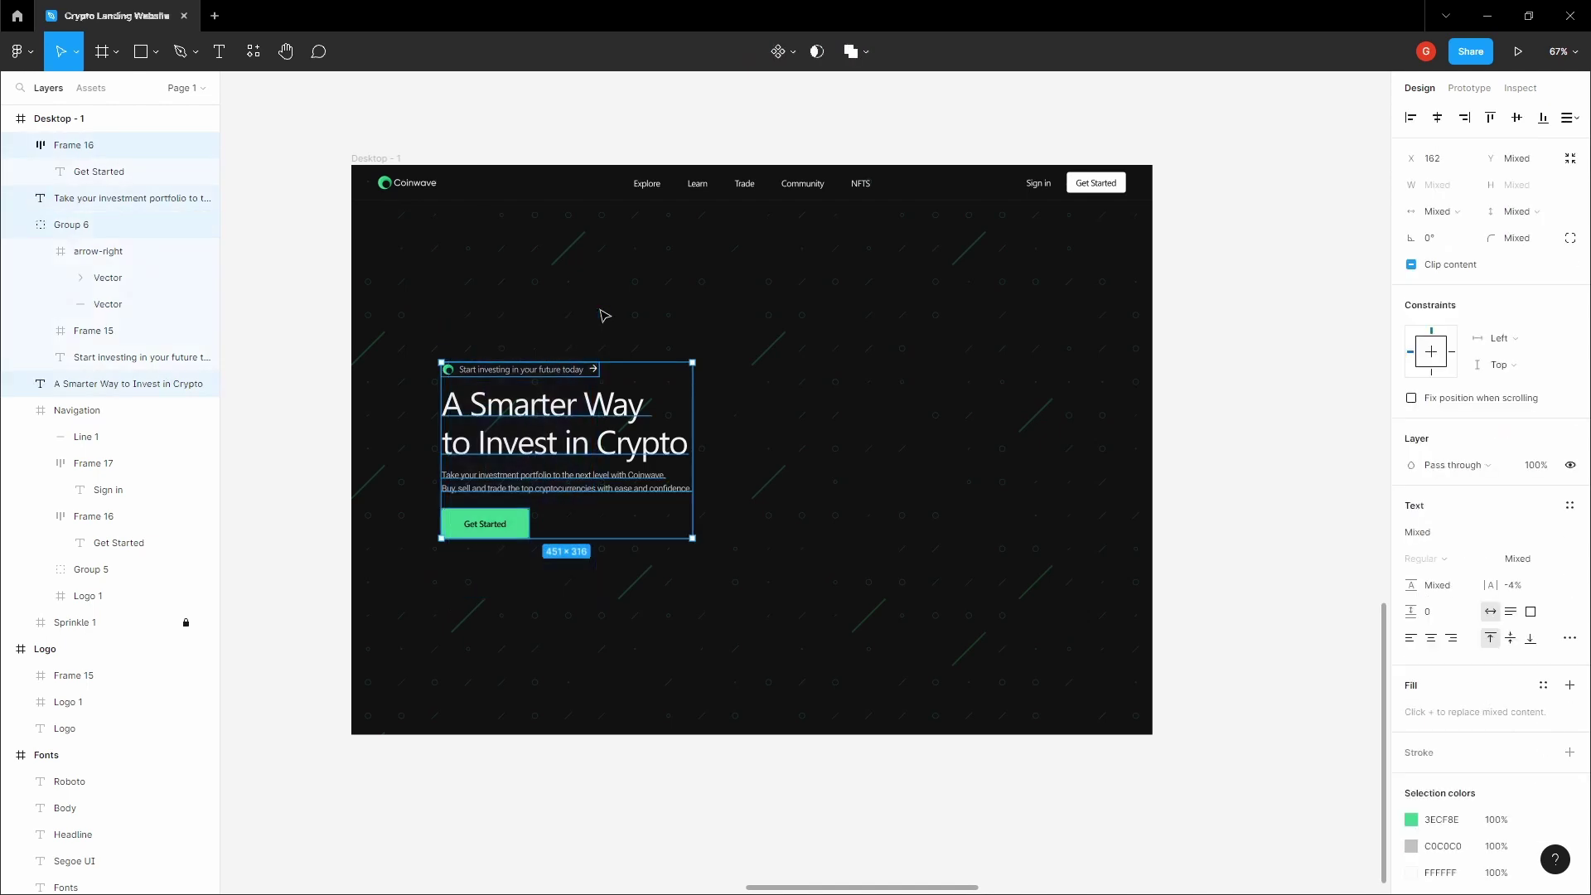
{"action": "key", "text": "ctrl+g"}
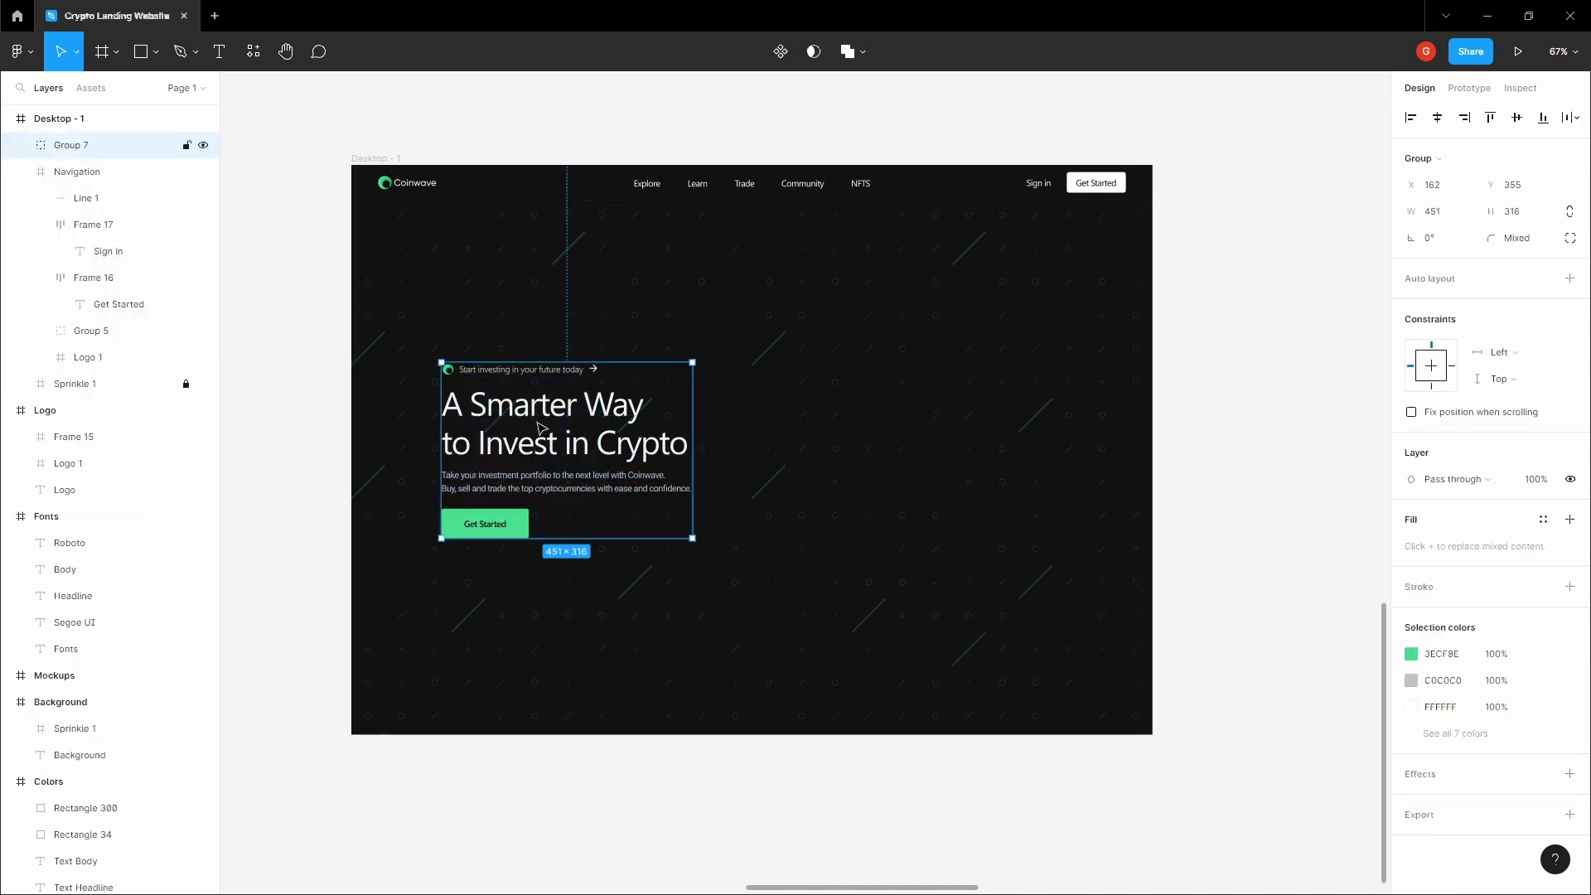
Move the grouped hero content slightly upward and show the layout grids again
{"action": "left_click_drag", "start_coordinate": [541, 425], "coordinate": [547, 419]}
{"action": "left_click", "coordinate": [516, 301]}
{"action": "key", "text": "shift+g"}
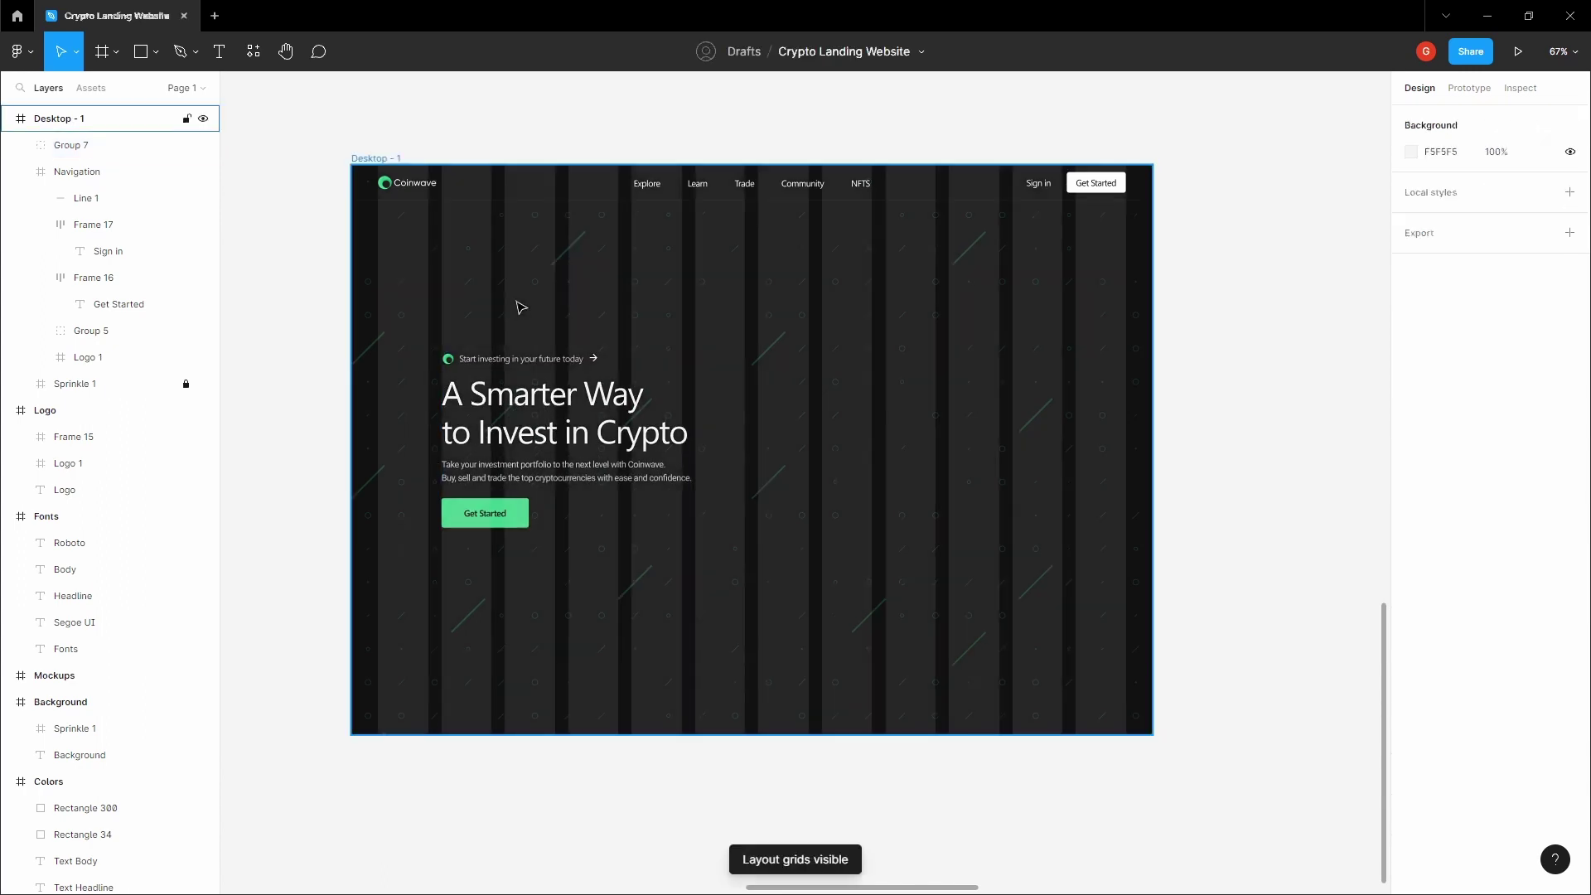
Copy the pair of phone mockups from the Mockups frame
{"action": "key", "text": "space"}
{"action": "left_click_drag", "start_coordinate": [550, 312], "coordinate": [547, 318]}
{"action": "scroll", "coordinate": [547, 318], "scroll_direction": "down", "scroll_amount": 10}
{"action": "scroll", "coordinate": [551, 398], "scroll_direction": "up", "scroll_amount": 4}
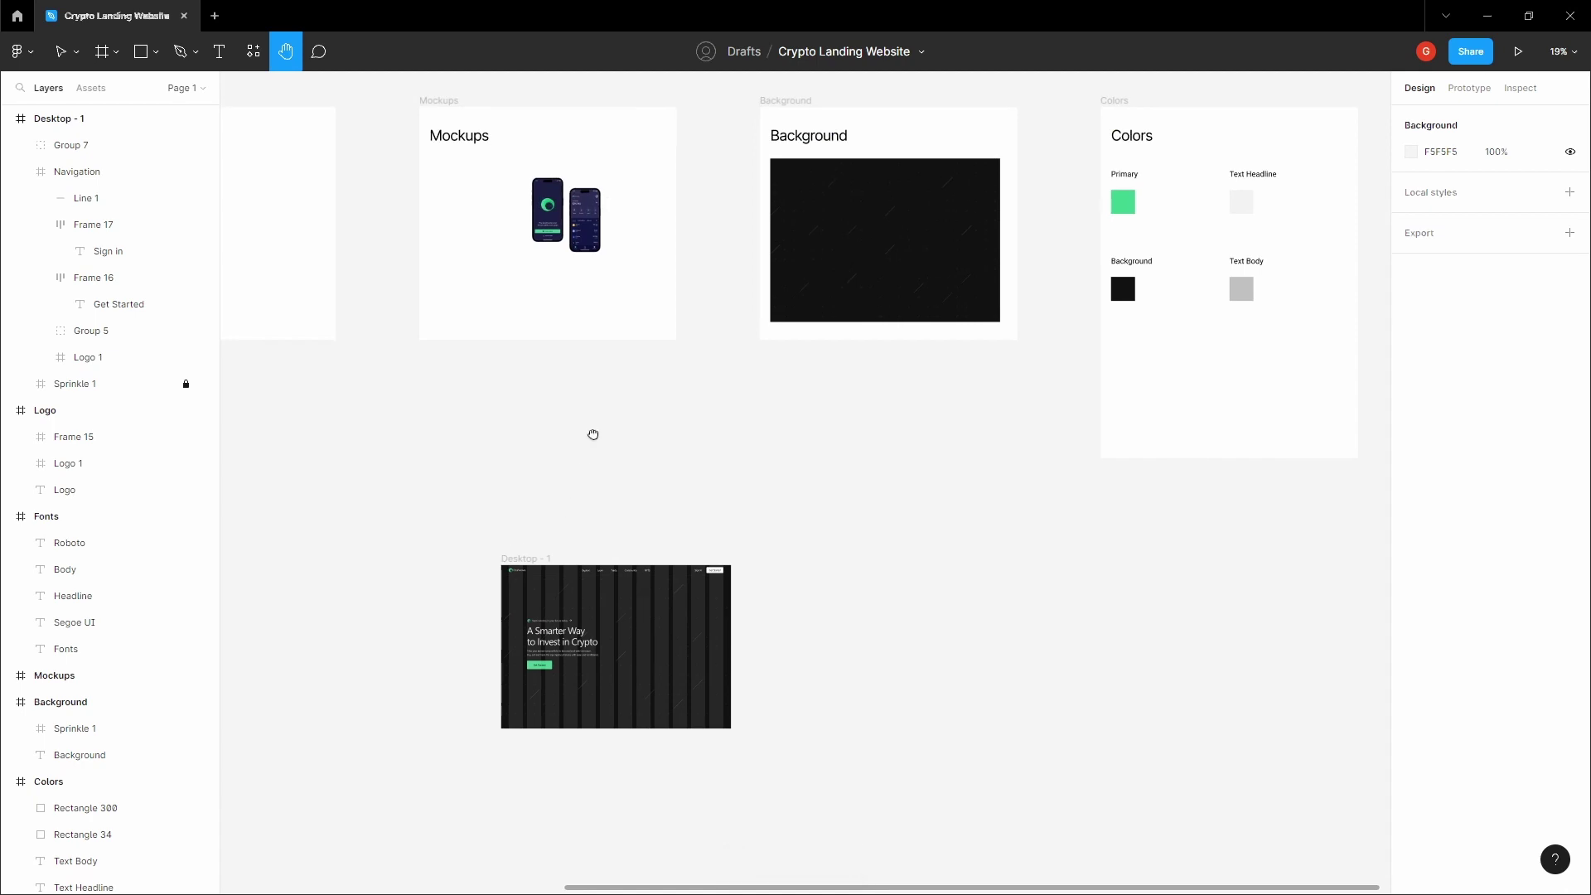
{"action": "left_click_drag", "start_coordinate": [713, 432], "coordinate": [561, 519]}
{"action": "left_click_drag", "start_coordinate": [441, 469], "coordinate": [836, 559]}
{"action": "left_click_drag", "start_coordinate": [770, 512], "coordinate": [728, 505]}
{"action": "scroll", "coordinate": [770, 411], "scroll_direction": "up", "scroll_amount": 2}
{"action": "scroll", "coordinate": [770, 409], "scroll_direction": "up", "scroll_amount": 4}
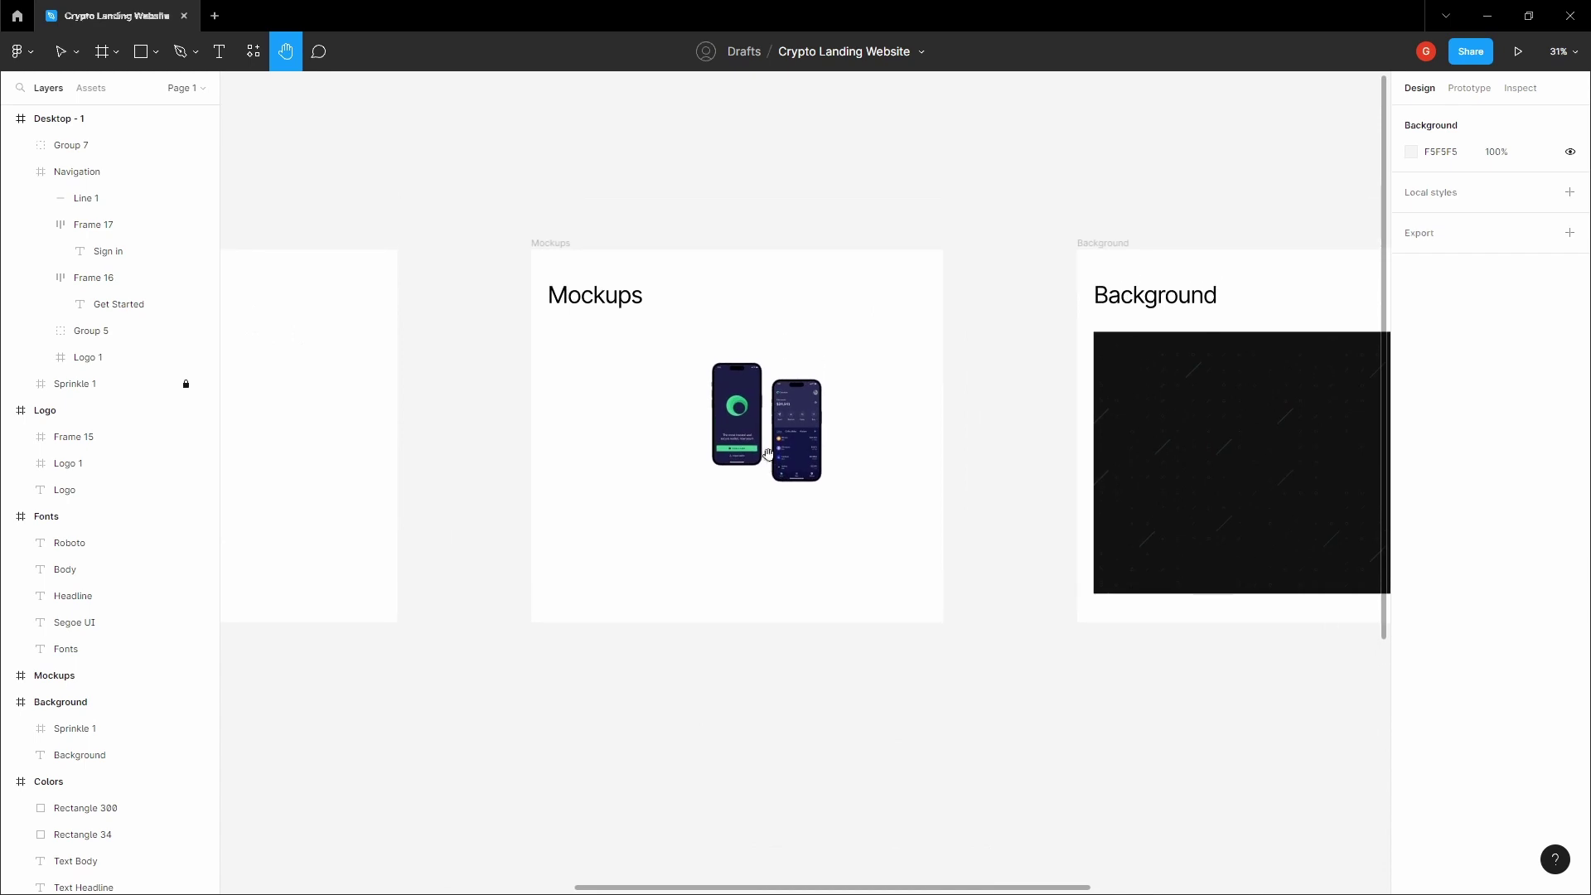
{"action": "key", "text": "v"}
{"action": "left_click", "coordinate": [751, 435]}
{"action": "left_click", "coordinate": [978, 531]}
Paste the phone mockups into the Desktop - 1 frame and place them beside the hero text at X 732, Y 294
{"action": "key", "text": "h"}
{"action": "scroll", "coordinate": [981, 533], "scroll_direction": "down", "scroll_amount": 4}
{"action": "left_click_drag", "start_coordinate": [1067, 746], "coordinate": [779, 395]}
{"action": "left_click_drag", "start_coordinate": [656, 679], "coordinate": [708, 416]}
{"action": "scroll", "coordinate": [676, 553], "scroll_direction": "up", "scroll_amount": 3}
{"action": "key", "text": "v"}
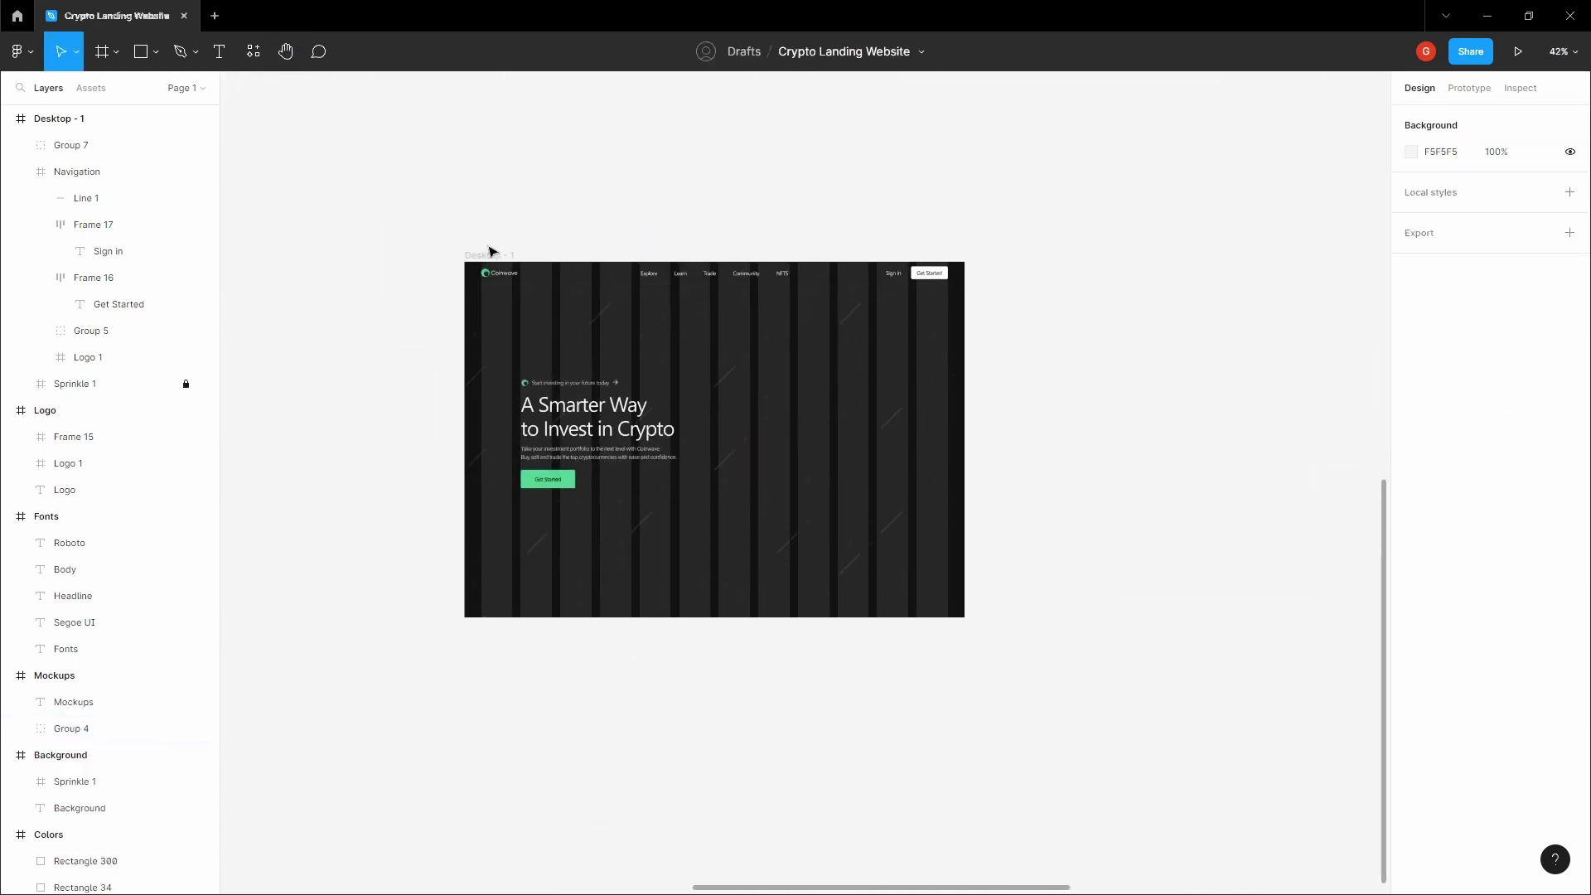
{"action": "left_click", "coordinate": [487, 252]}
{"action": "scroll", "coordinate": [829, 406], "scroll_direction": "up", "scroll_amount": 1}
{"action": "scroll", "coordinate": [833, 420], "scroll_direction": "up", "scroll_amount": 1}
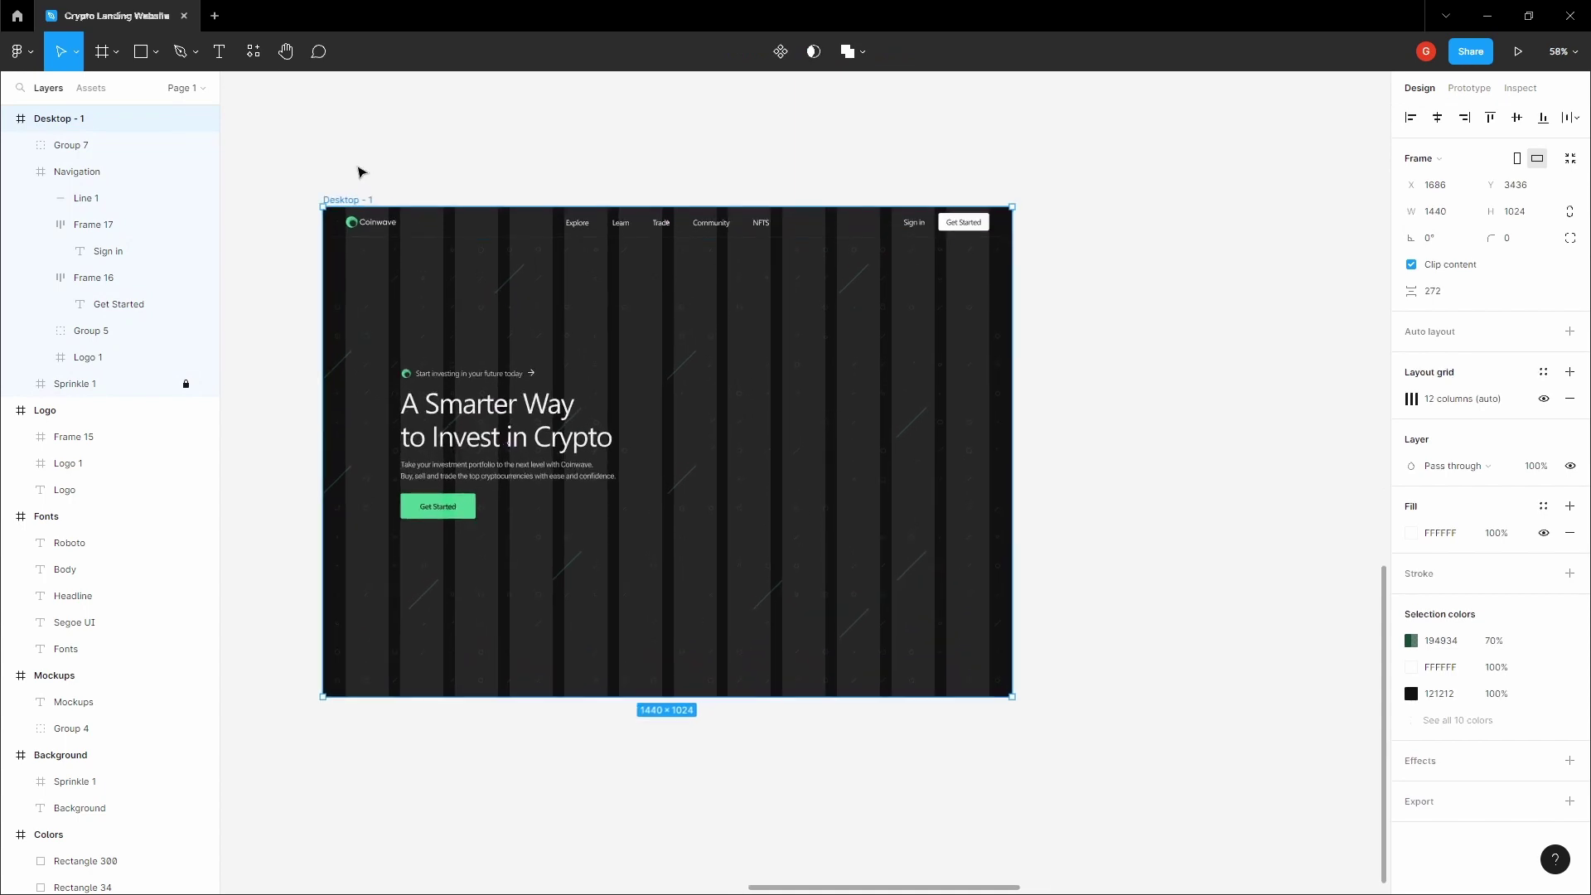
{"action": "key", "text": "ctrl+v"}
{"action": "left_click_drag", "start_coordinate": [787, 465], "coordinate": [825, 417]}
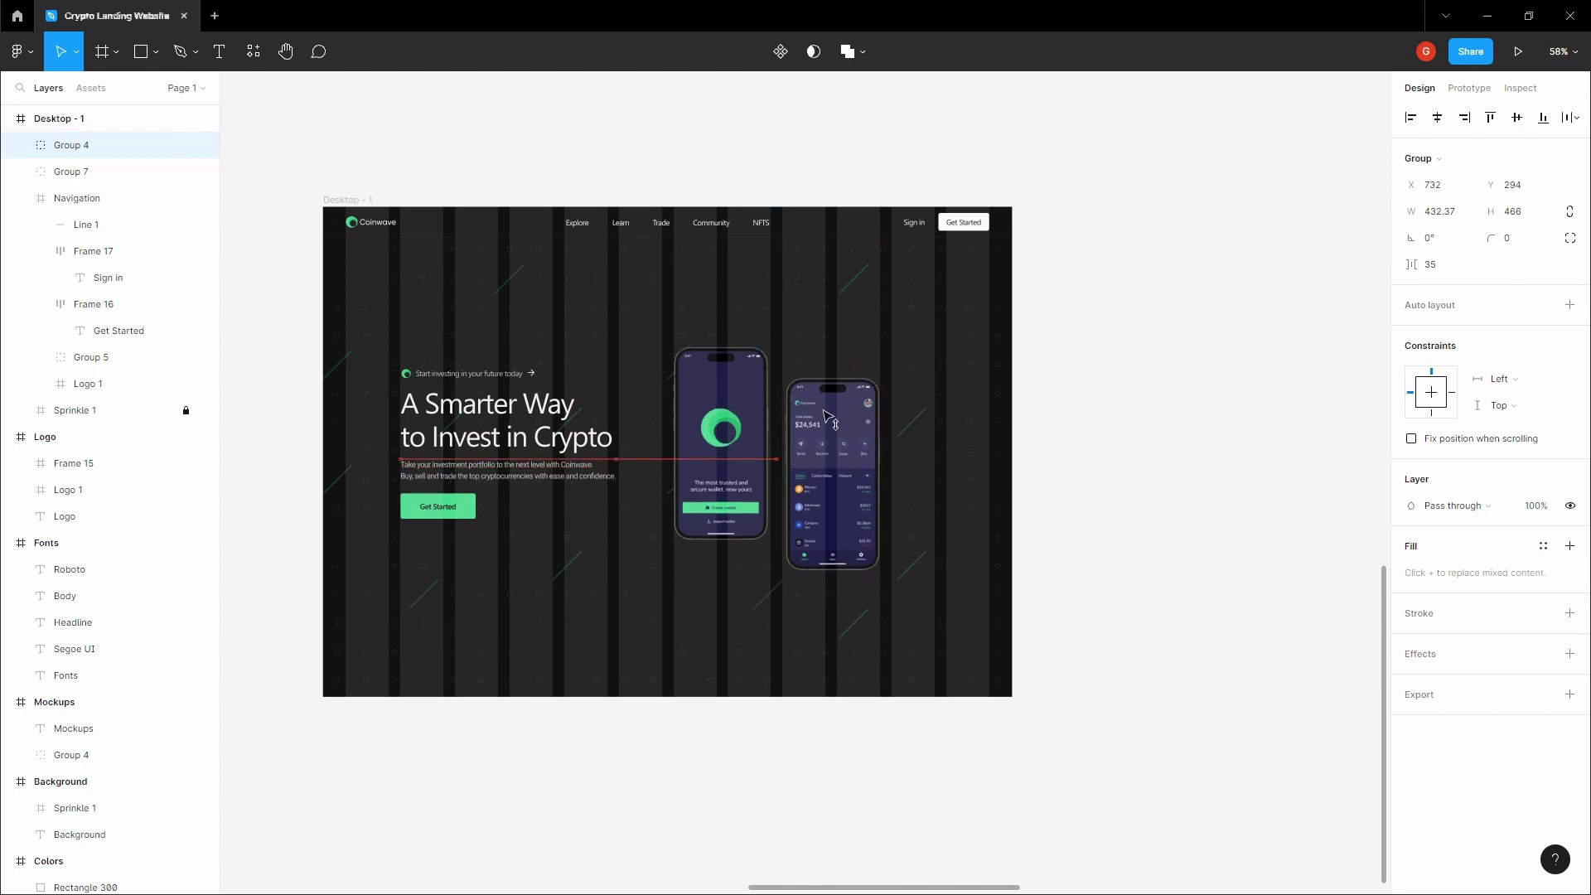
Move the phone mockups group up to Y 283 and deselect it
{"action": "scroll", "coordinate": [894, 405], "scroll_direction": "up", "scroll_amount": 5}
{"action": "left_click_drag", "start_coordinate": [877, 481], "coordinate": [877, 462]}
{"action": "scroll", "coordinate": [877, 462], "scroll_direction": "down", "scroll_amount": 5}
{"action": "key", "text": "Escape"}
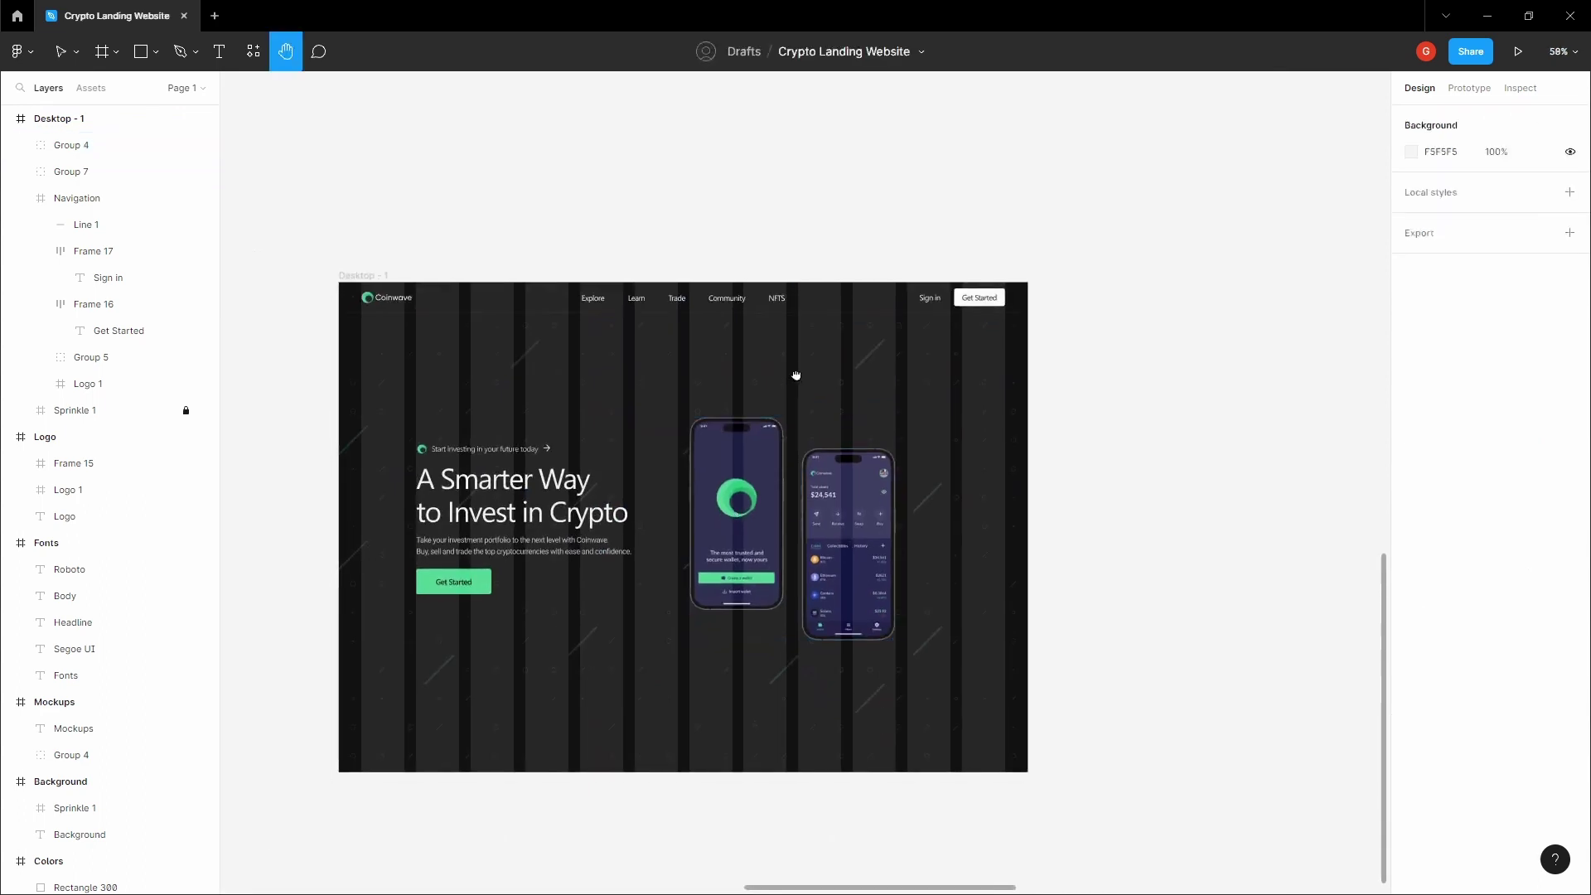
Align the hero text group and the phone mockups group on their vertical centres
{"action": "left_click", "coordinate": [816, 470]}
{"action": "scroll", "coordinate": [827, 471], "scroll_direction": "up", "scroll_amount": 1}
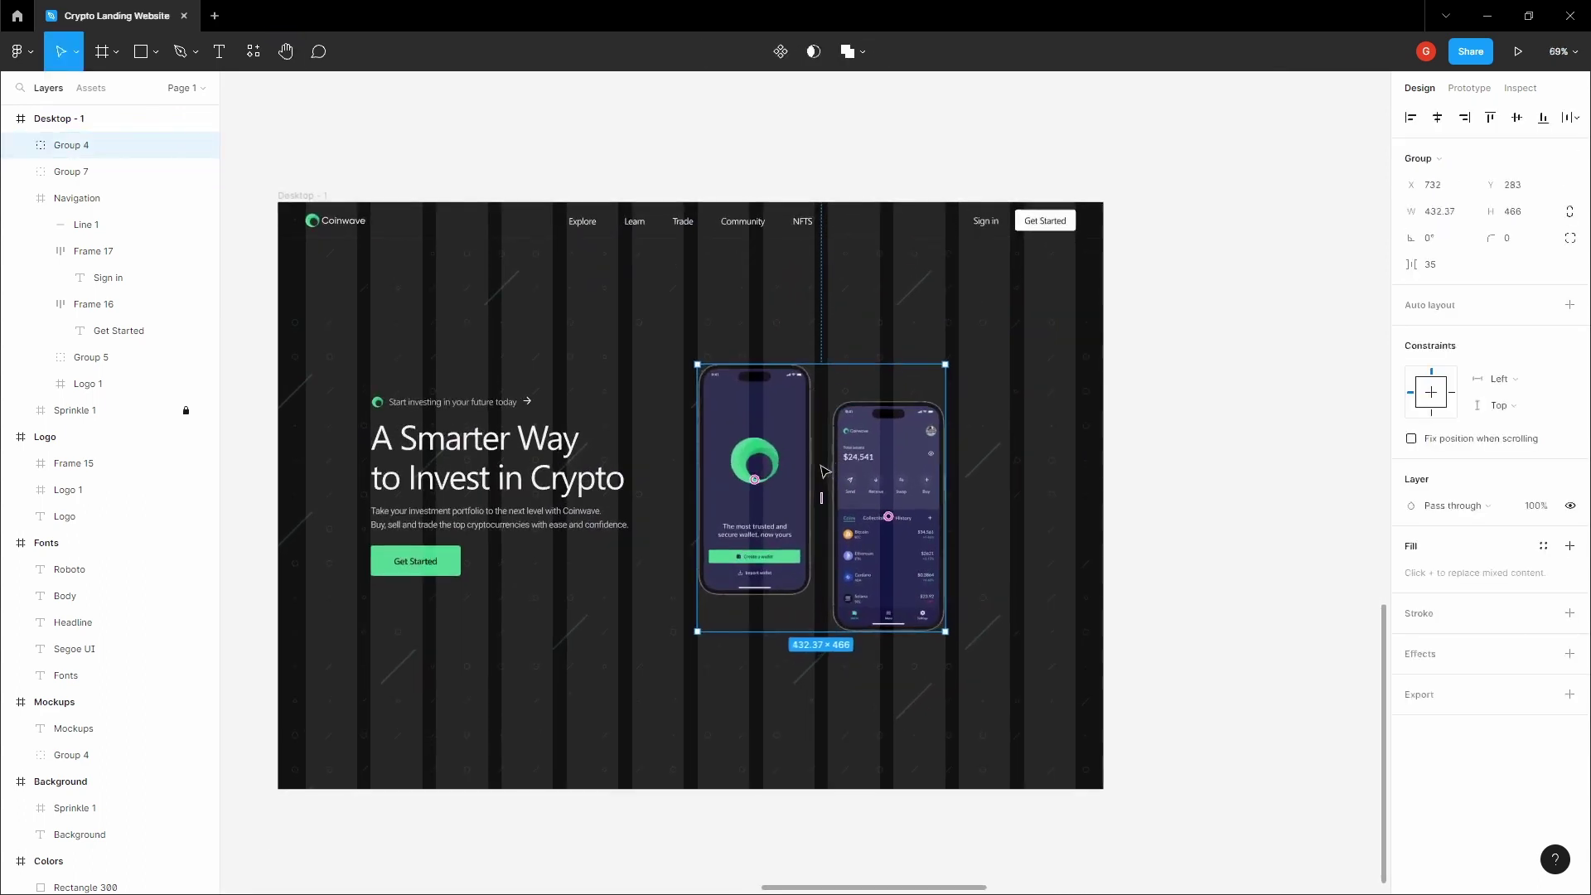
{"action": "mouse_move", "coordinate": [777, 468]}
{"action": "left_mouse_down"}
{"action": "mouse_move", "coordinate": [818, 470]}
{"action": "mouse_move", "coordinate": [781, 464]}
{"action": "left_mouse_up"}
{"action": "left_click", "coordinate": [74, 172], "text": "shift"}
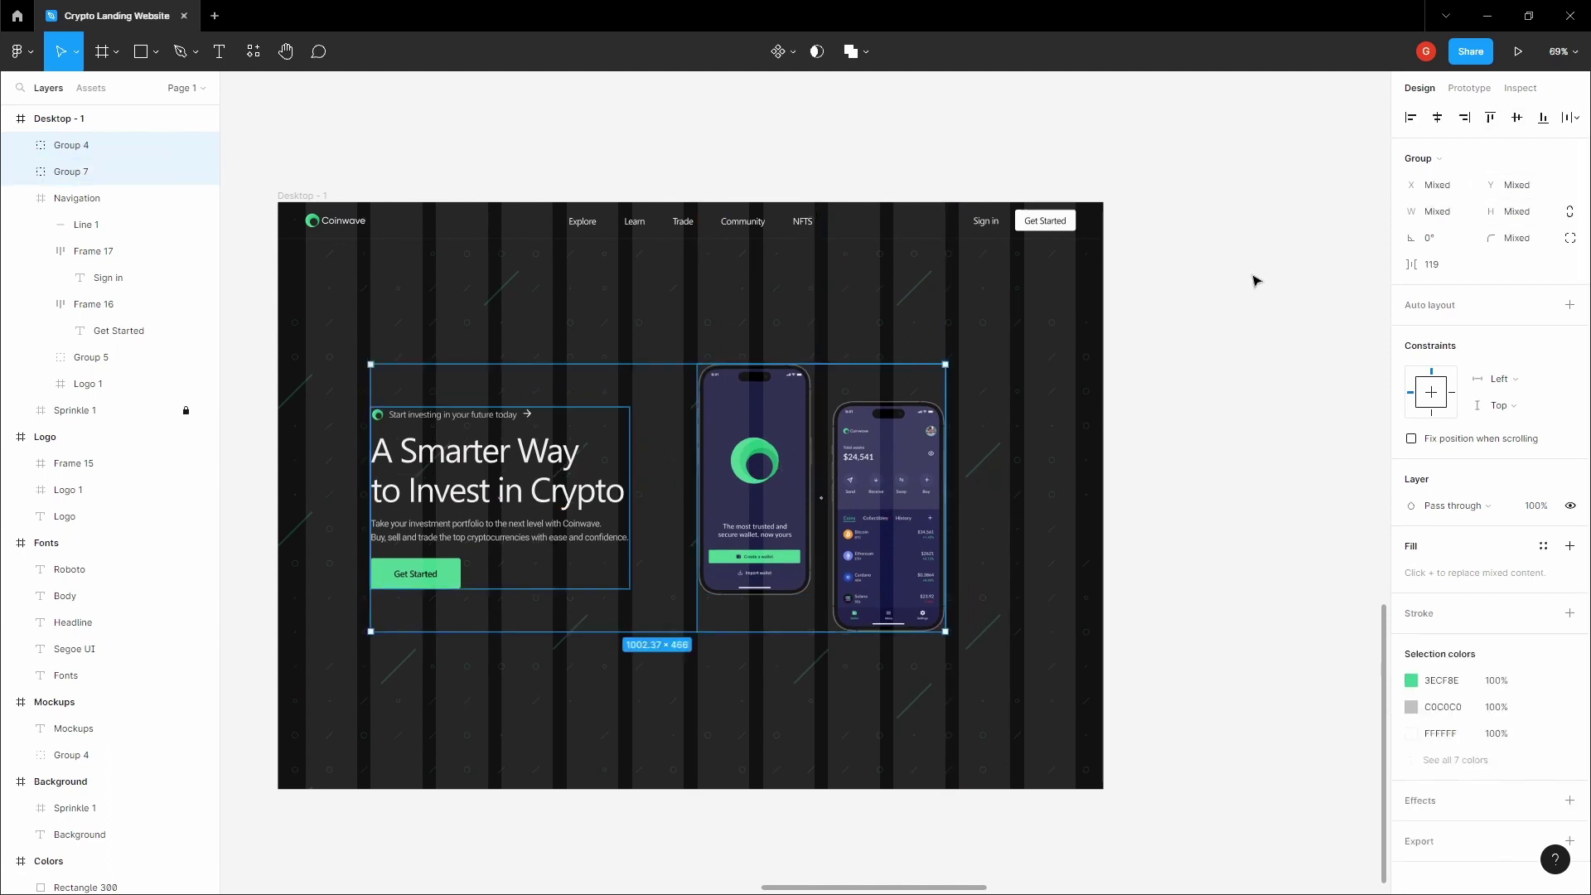
{"action": "left_click", "coordinate": [1330, 235]}
{"action": "left_click_drag", "start_coordinate": [1202, 315], "coordinate": [1303, 248]}
Nudge the hero text group up to Y 343
{"action": "left_click", "coordinate": [692, 424]}
{"action": "key", "text": "alt"}
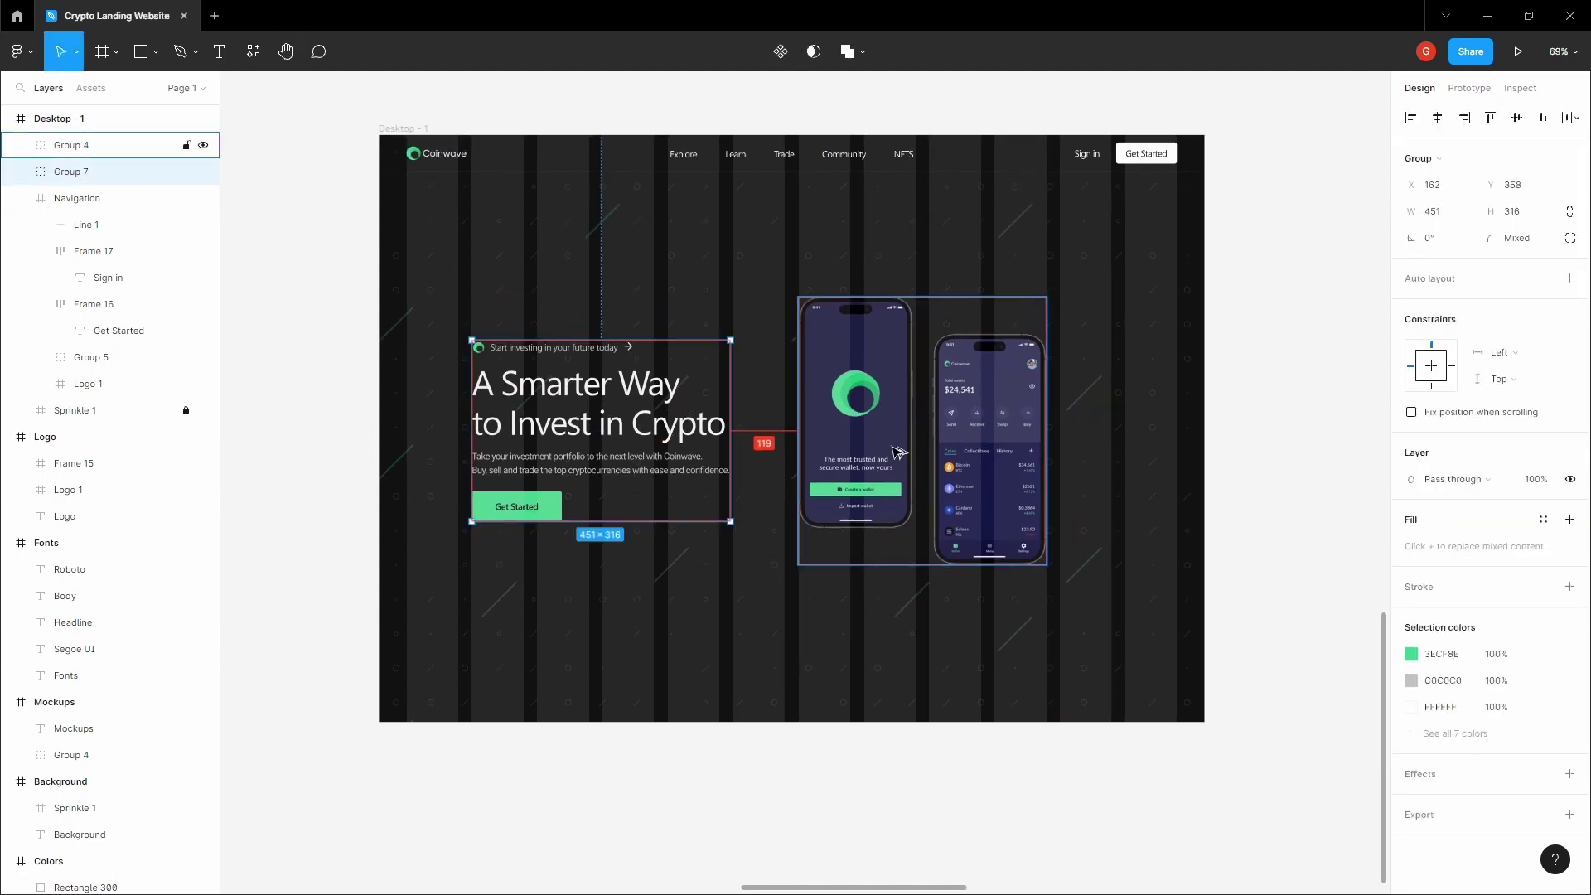
{"action": "key", "text": "Up"}
{"action": "key", "text": "Up"}
{"action": "key", "text": "Up"}
{"action": "key", "text": "Up"}
{"action": "key", "text": "Up"}
{"action": "key", "text": "Up"}
{"action": "key", "text": "Up"}
{"action": "key", "text": "Up"}
{"action": "key", "text": "Up"}
{"action": "key", "text": "Up"}
{"action": "key", "text": "Up"}
{"action": "key", "text": "Up"}
{"action": "key", "text": "Up"}
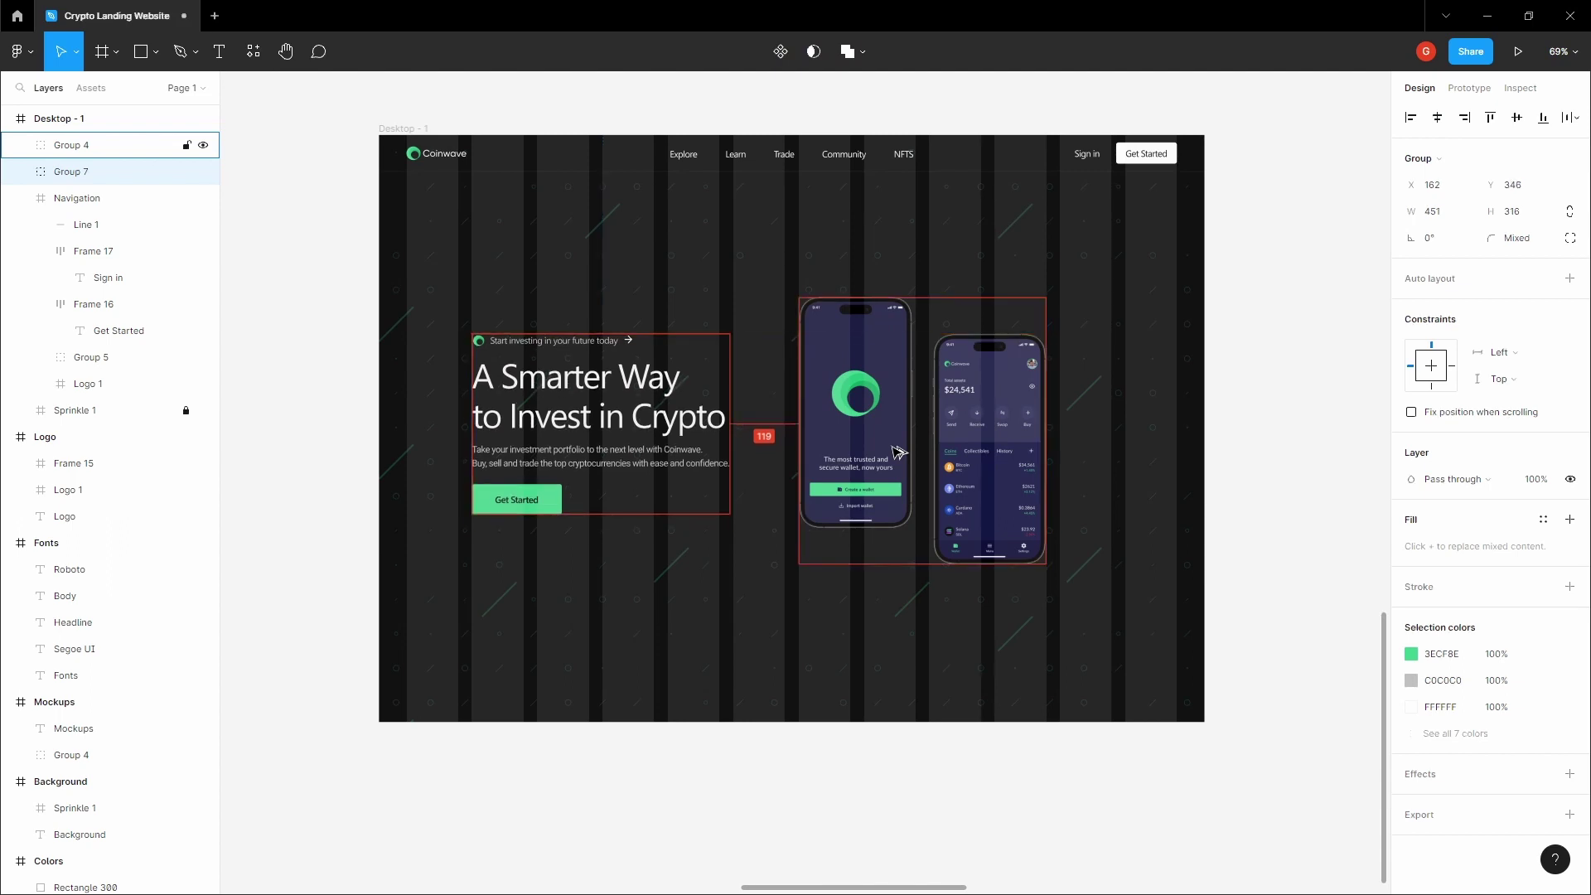
{"action": "key", "text": "Up"}
{"action": "key", "text": "Up"}
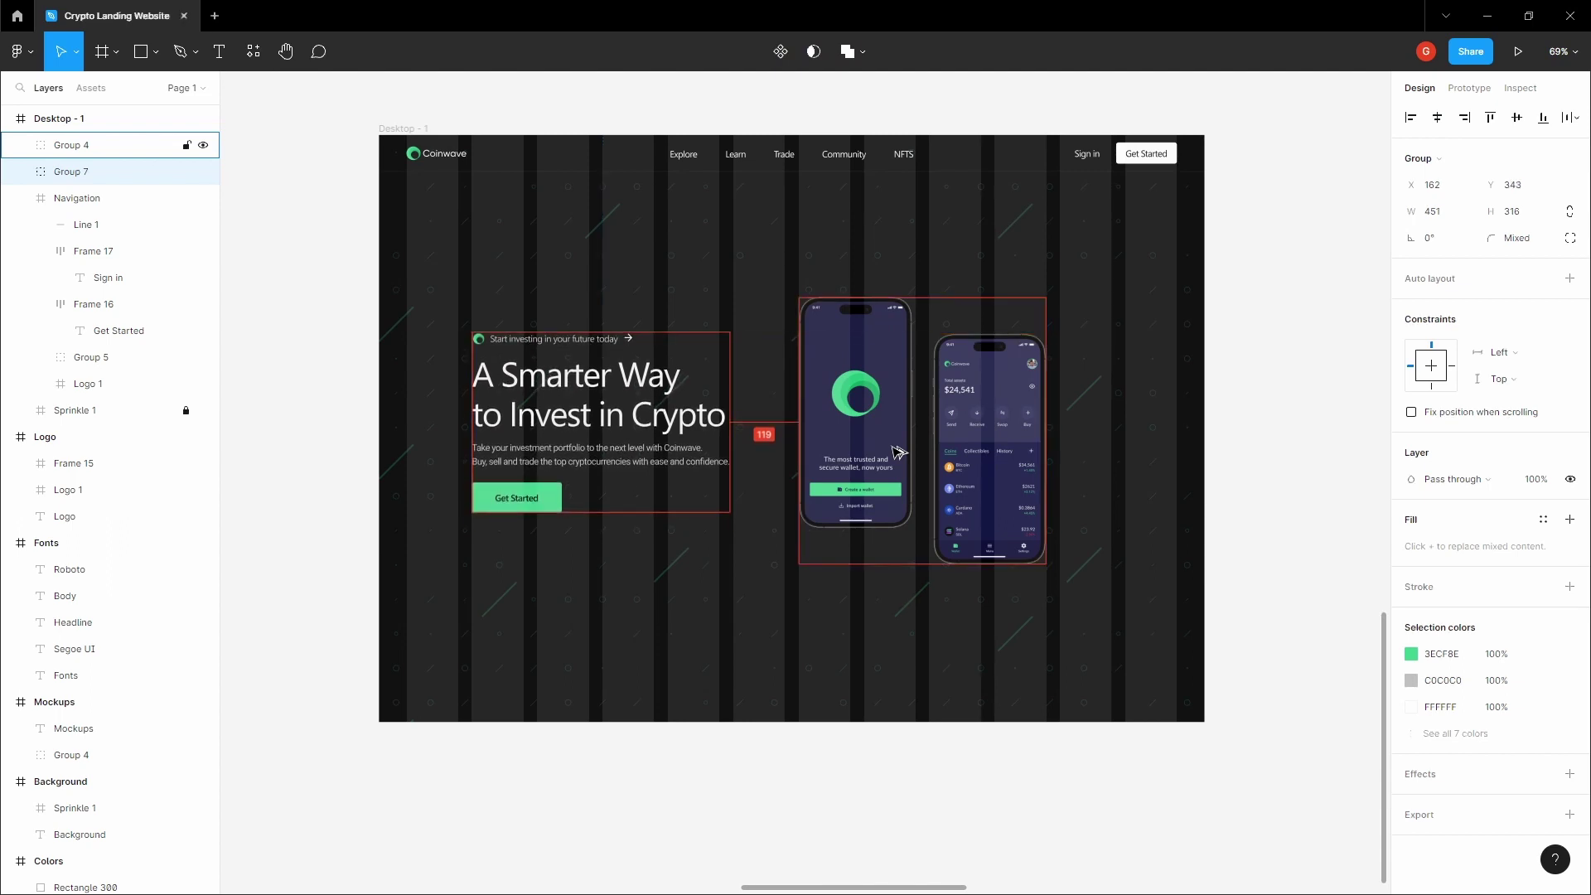
Hide the layout grids and check the spacing between the hero text and the phone mockups
{"action": "left_click", "coordinate": [771, 259]}
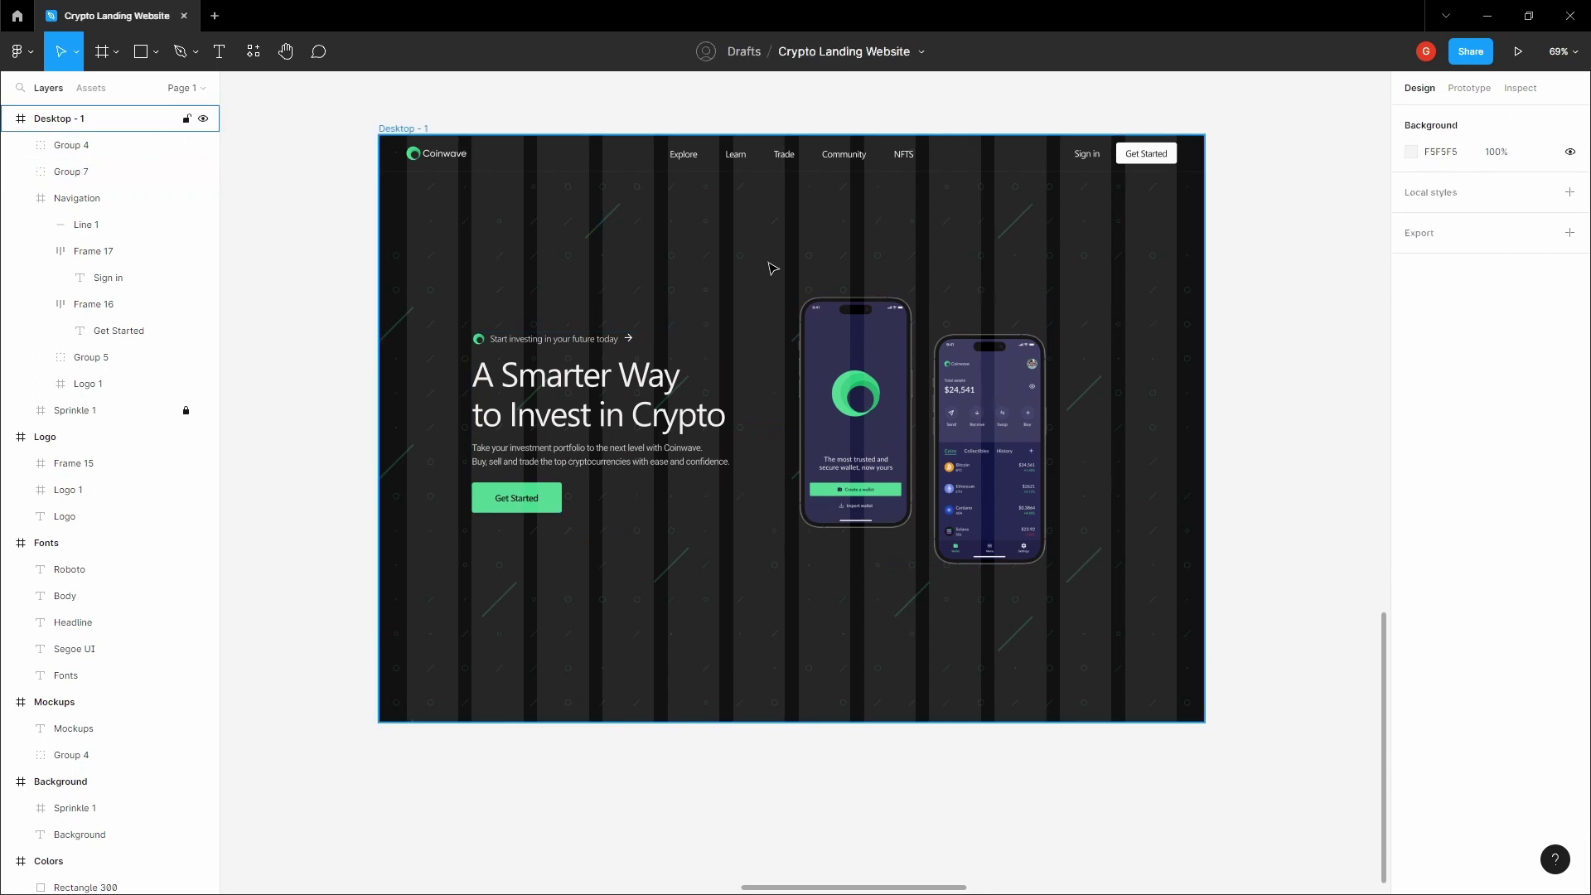
{"action": "key", "text": "ctrl+shift+4"}
{"action": "left_click", "coordinate": [691, 386]}
{"action": "left_click", "coordinate": [918, 414]}
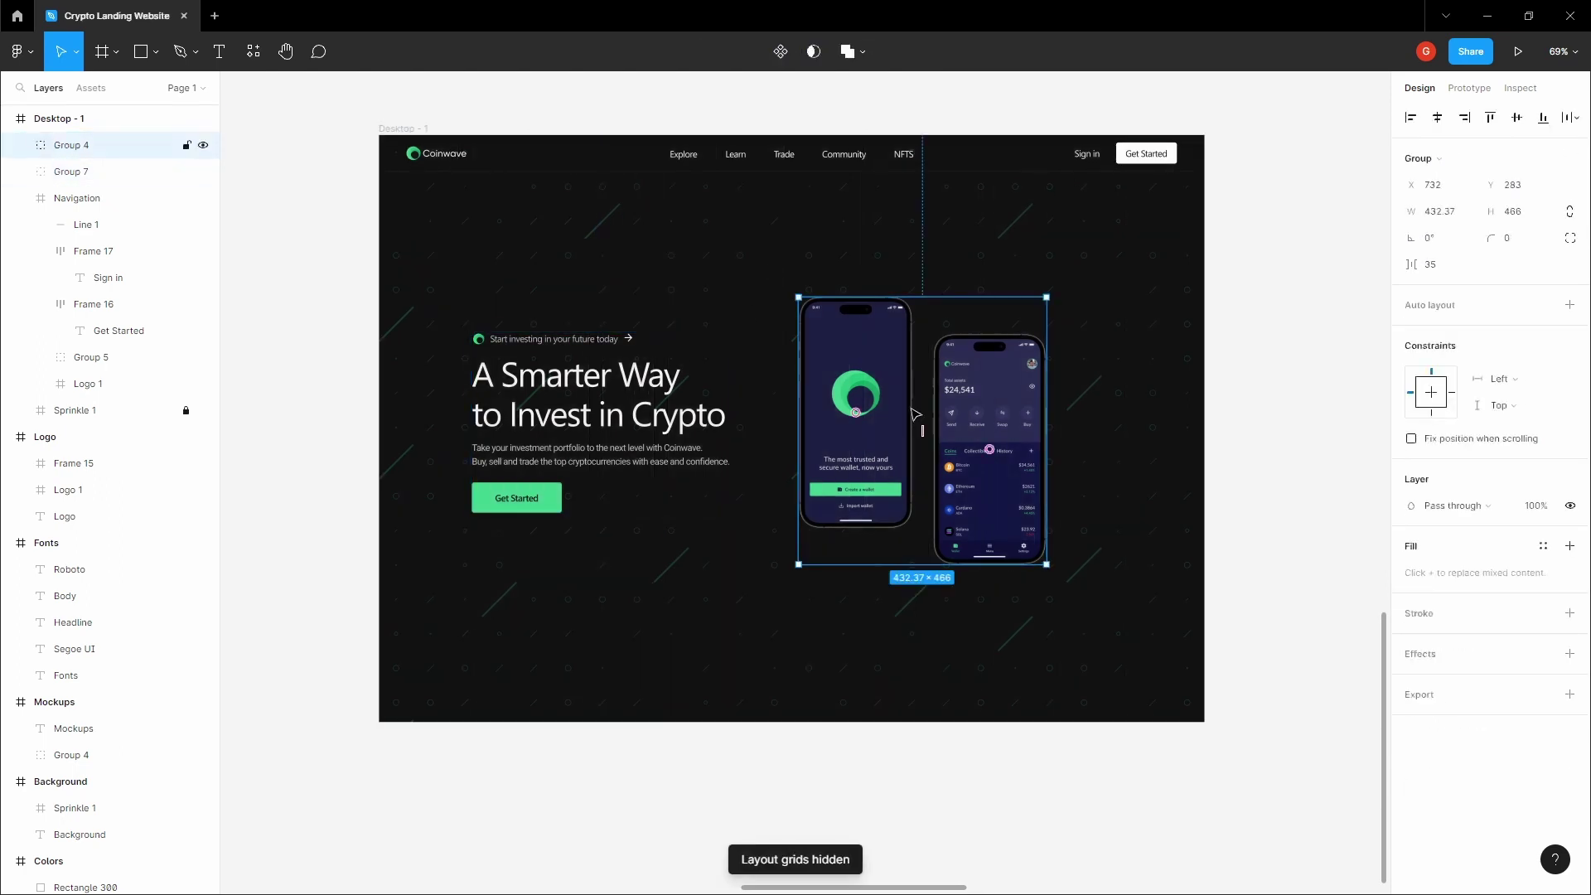
{"action": "key", "text": "alt"}
{"action": "left_click", "coordinate": [775, 270]}
{"action": "left_click_drag", "start_coordinate": [774, 270], "coordinate": [695, 304]}
{"action": "left_click", "coordinate": [813, 424]}
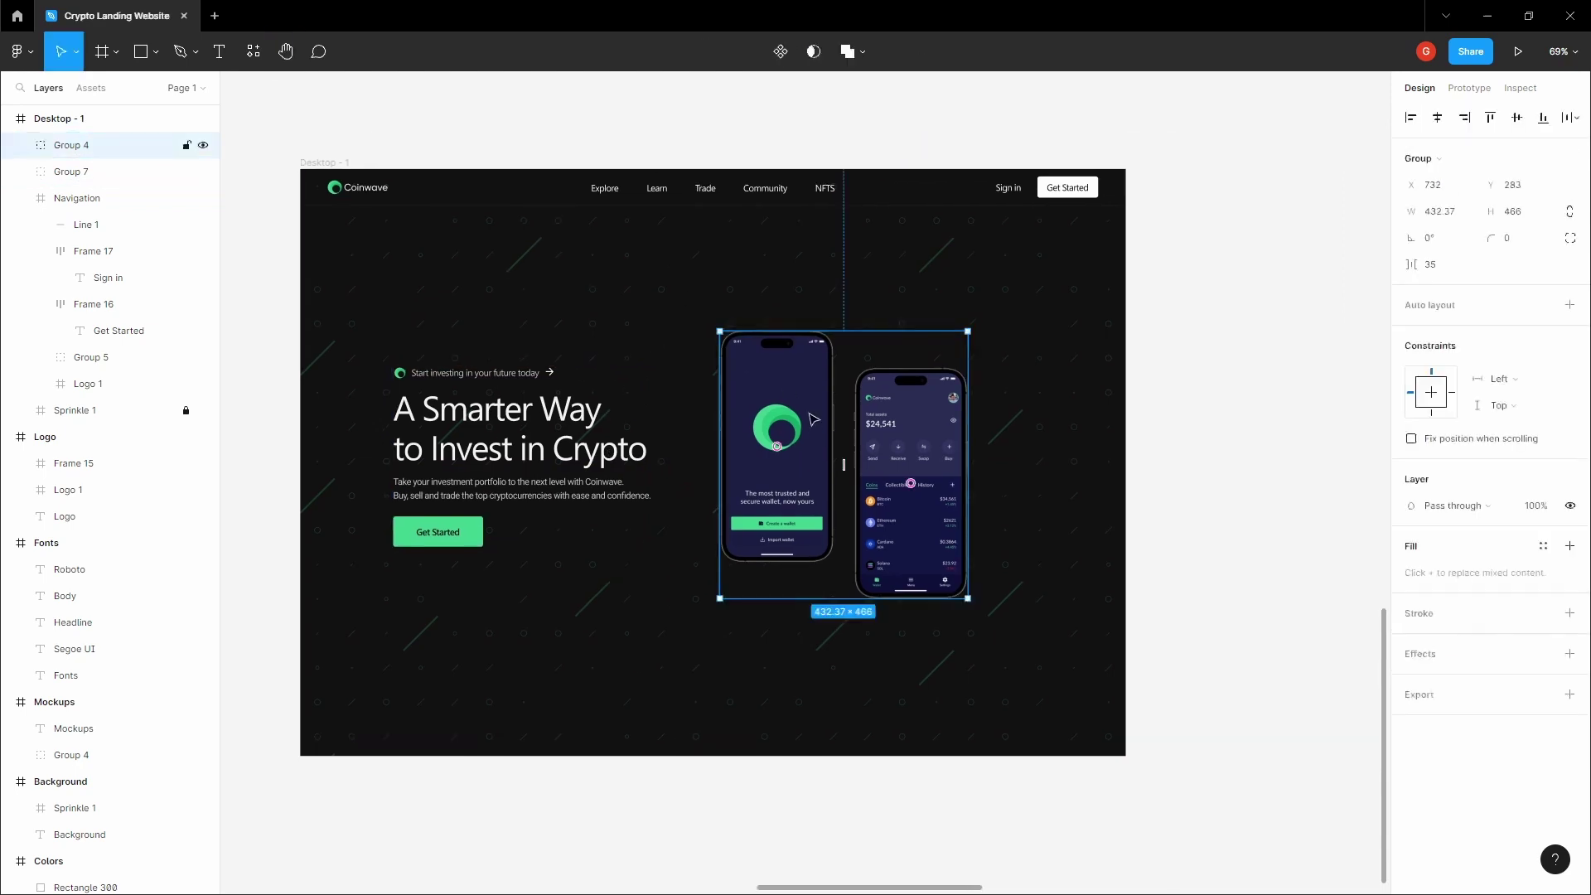
Try enlarging the phone mockups group to 481 × 518.41 with the layout grids shown
{"action": "key", "text": "ctrl+shift+4"}
{"action": "mouse_move", "coordinate": [971, 330]}
{"action": "left_mouse_down"}
{"action": "mouse_move", "coordinate": [995, 328]}
{"action": "mouse_move", "coordinate": [965, 360]}
{"action": "left_mouse_up"}
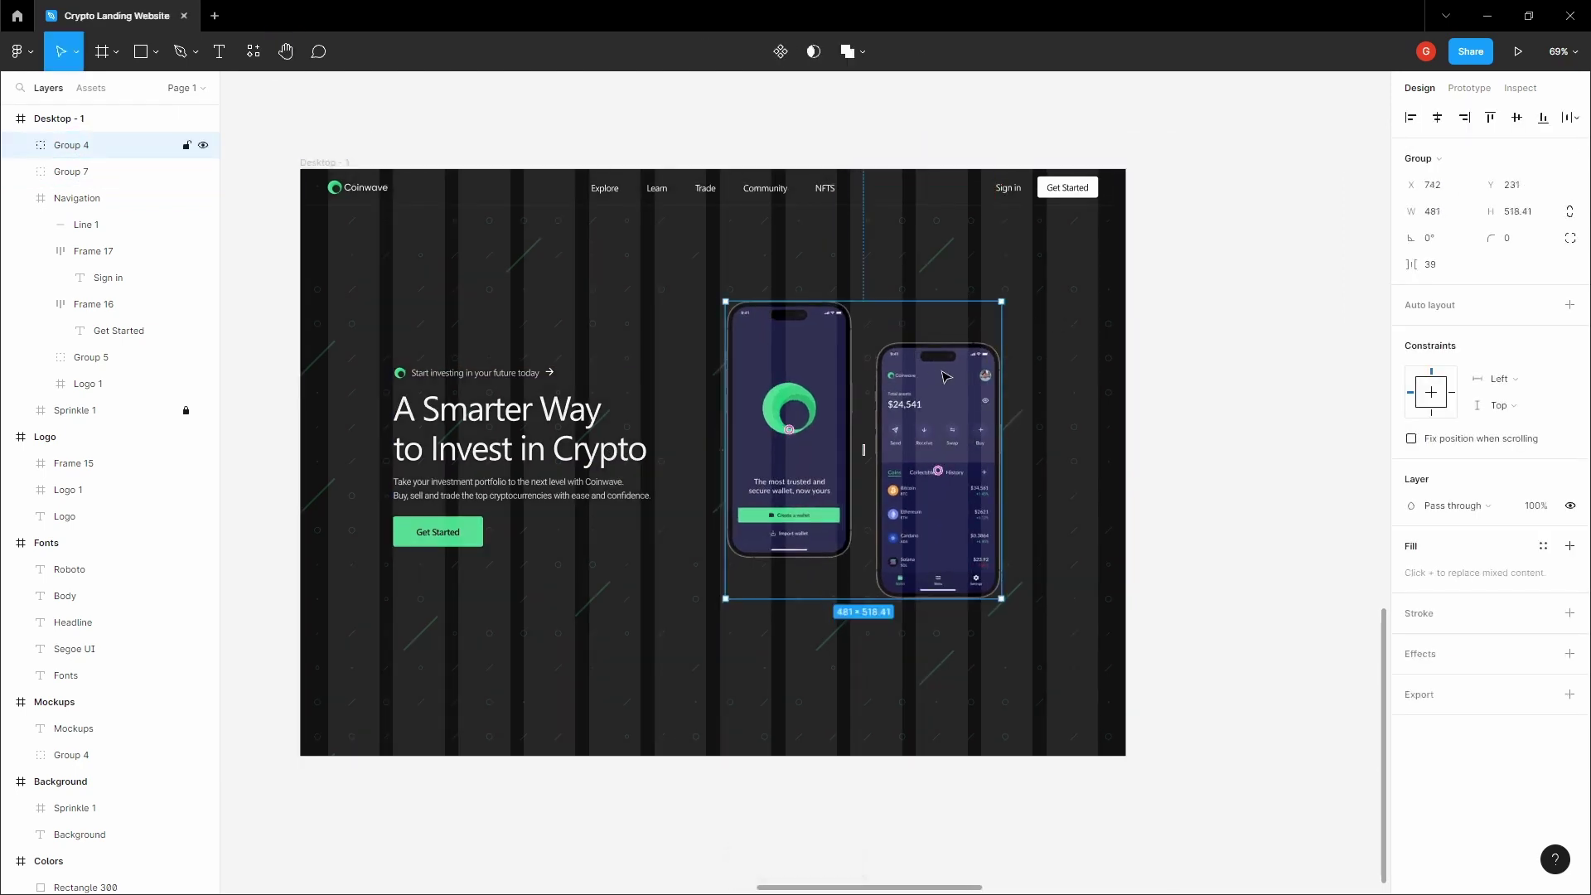
{"action": "key", "text": "ctrl+z"}
{"action": "key", "text": "ctrl+z"}
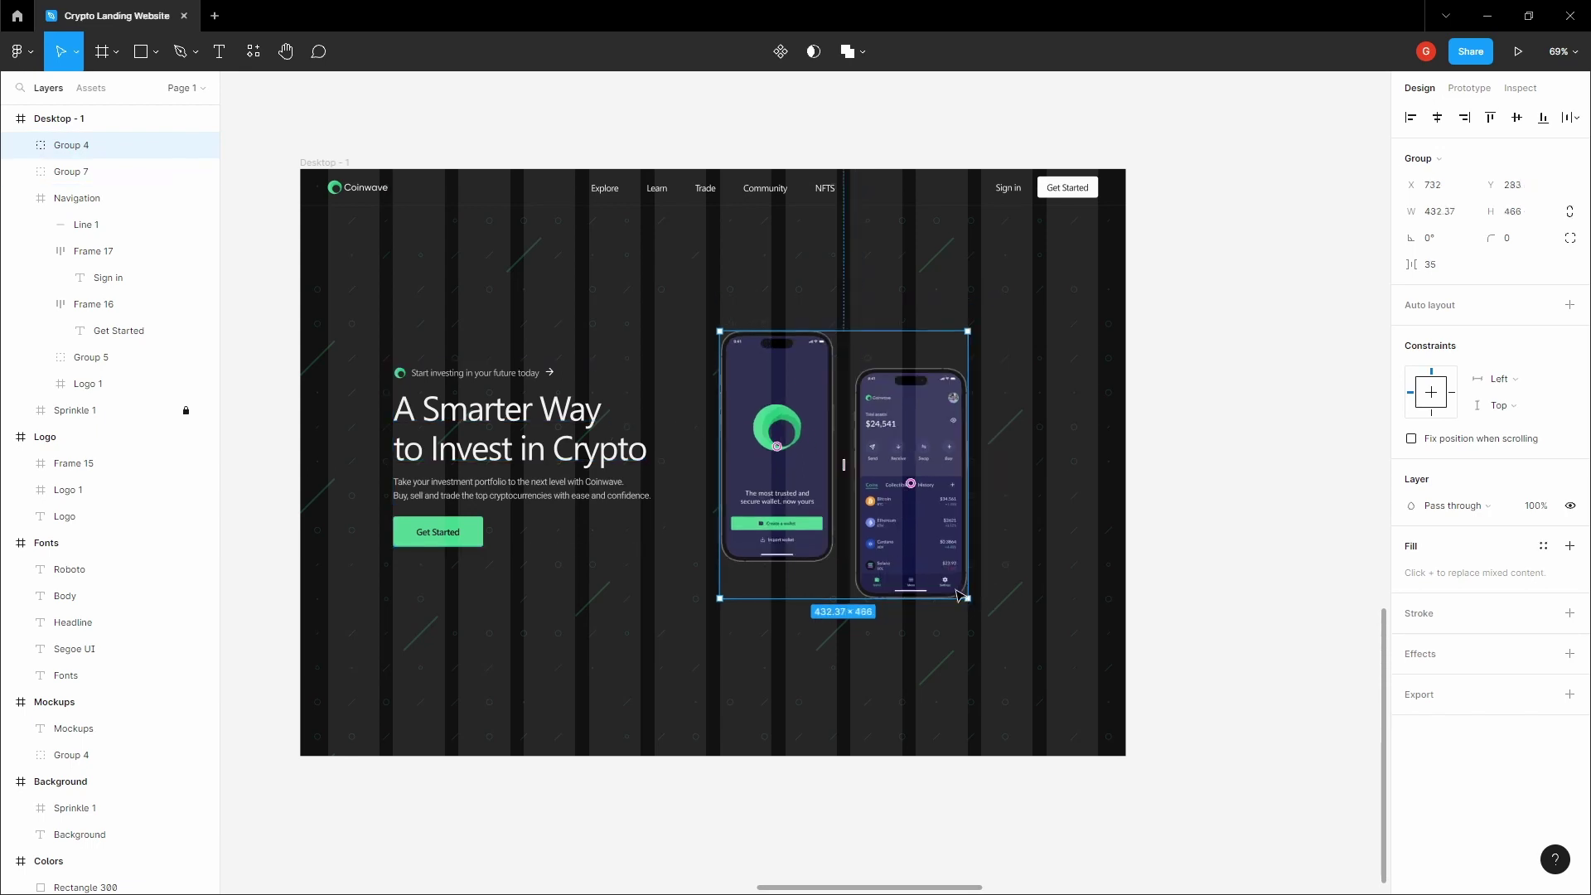
Enlarge the phone mockups group proportionally to 456 × 491.46 and move it to X 708, Y 262
{"action": "left_click_drag", "start_coordinate": [966, 331], "coordinate": [981, 317]}
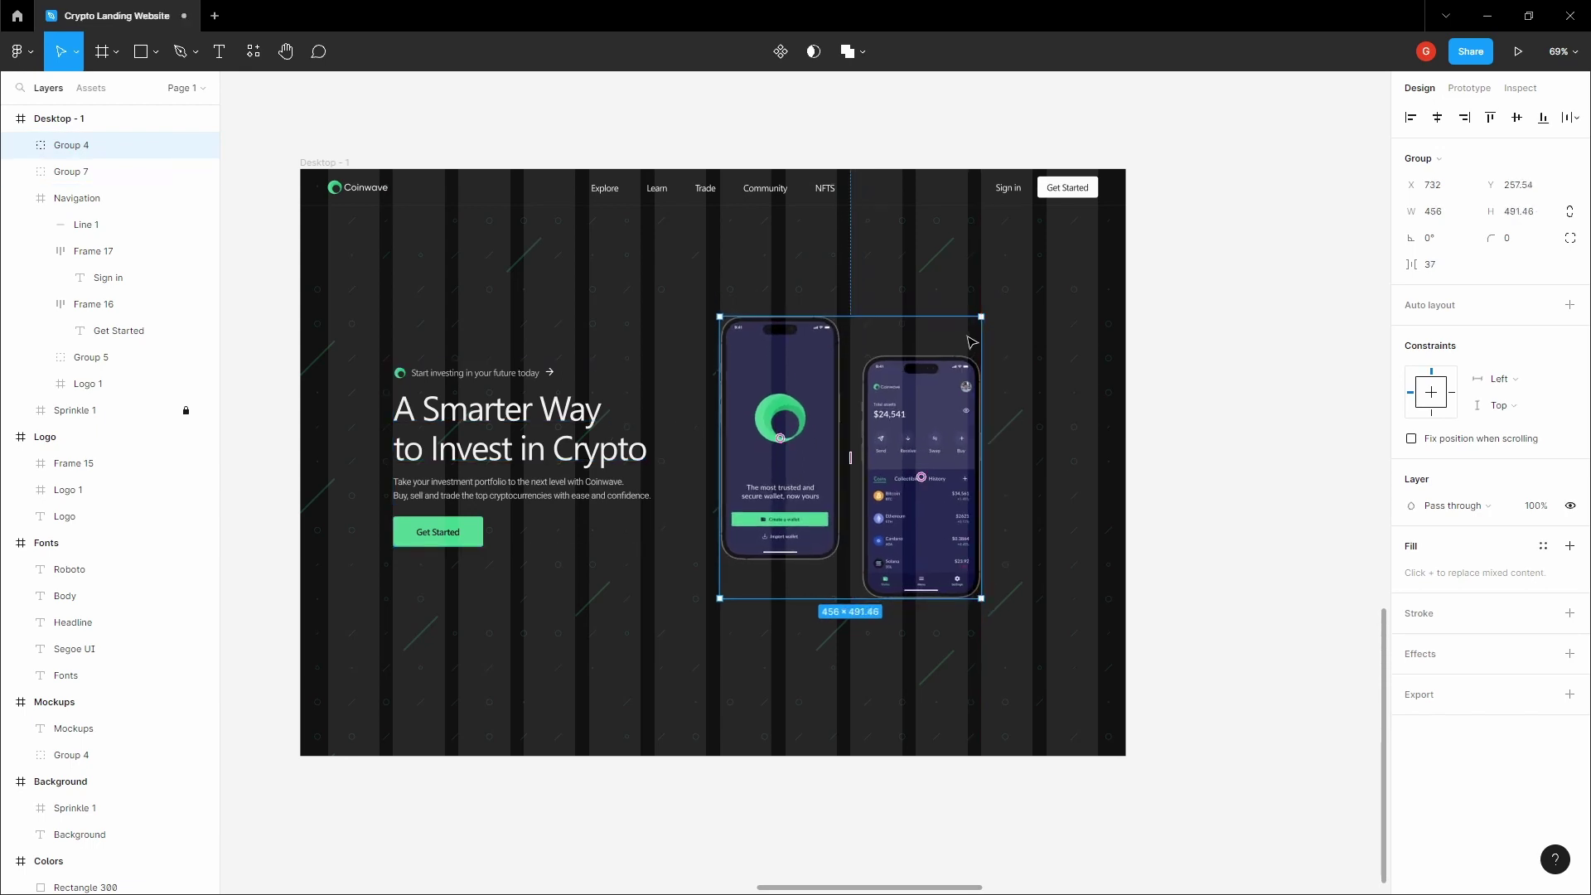
{"action": "left_click_drag", "start_coordinate": [927, 362], "coordinate": [914, 365]}
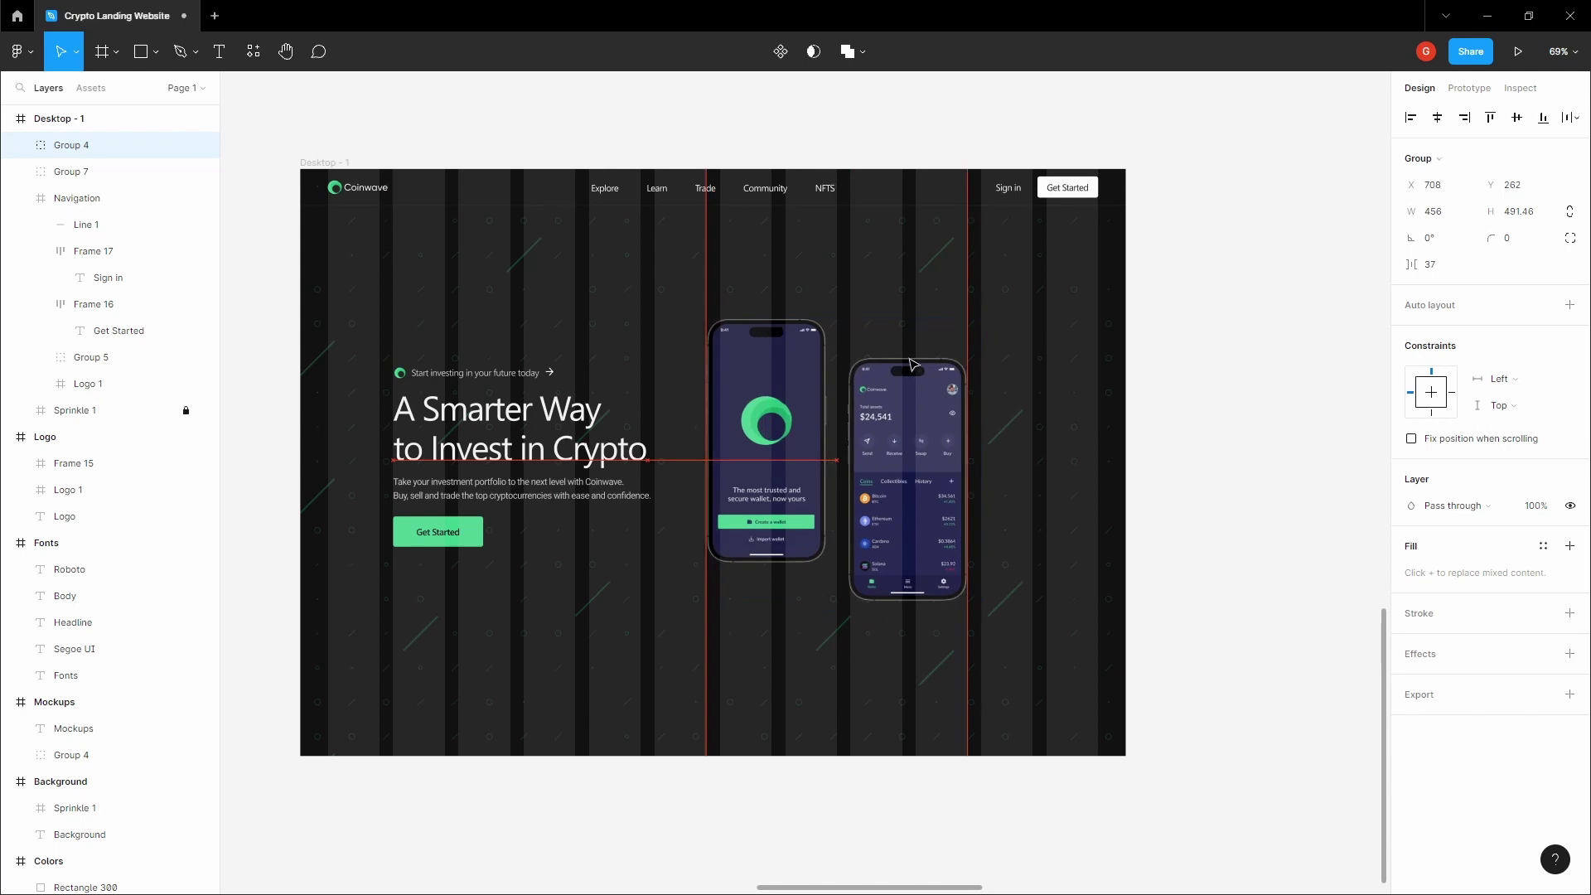
{"action": "left_click", "coordinate": [569, 437], "text": "shift"}
{"action": "left_click", "coordinate": [674, 266]}
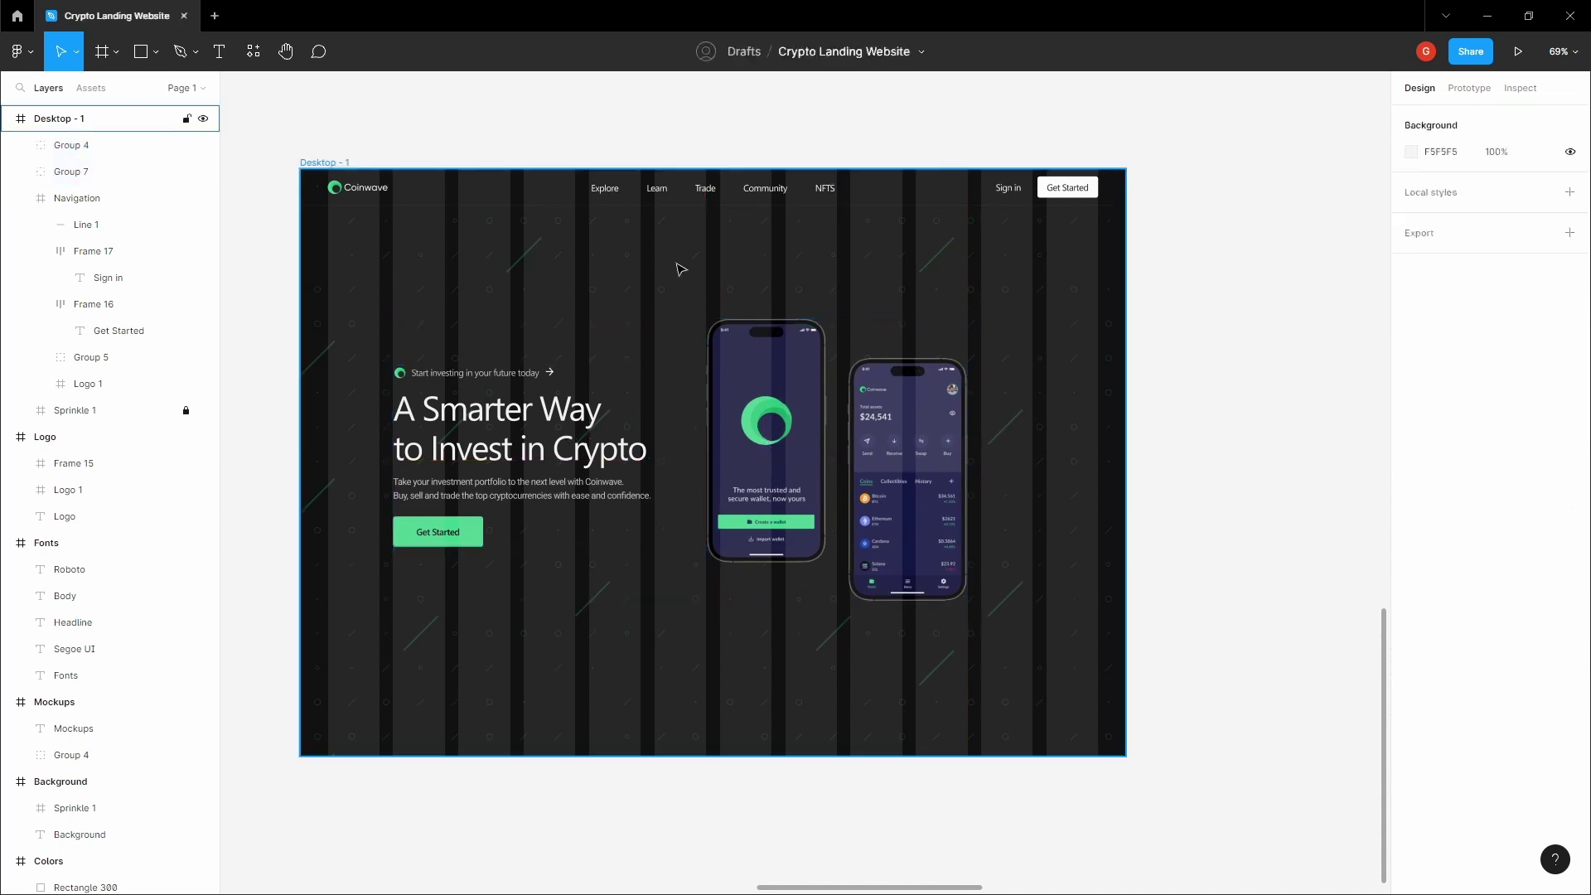
Move the phone mockups group away from the hero text to about X 815 and enlarge it to 462 × 497.93
{"action": "key", "text": "shift+g"}
{"action": "key", "text": "space"}
{"action": "left_click_drag", "start_coordinate": [727, 299], "coordinate": [775, 260]}
{"action": "left_click", "coordinate": [625, 368]}
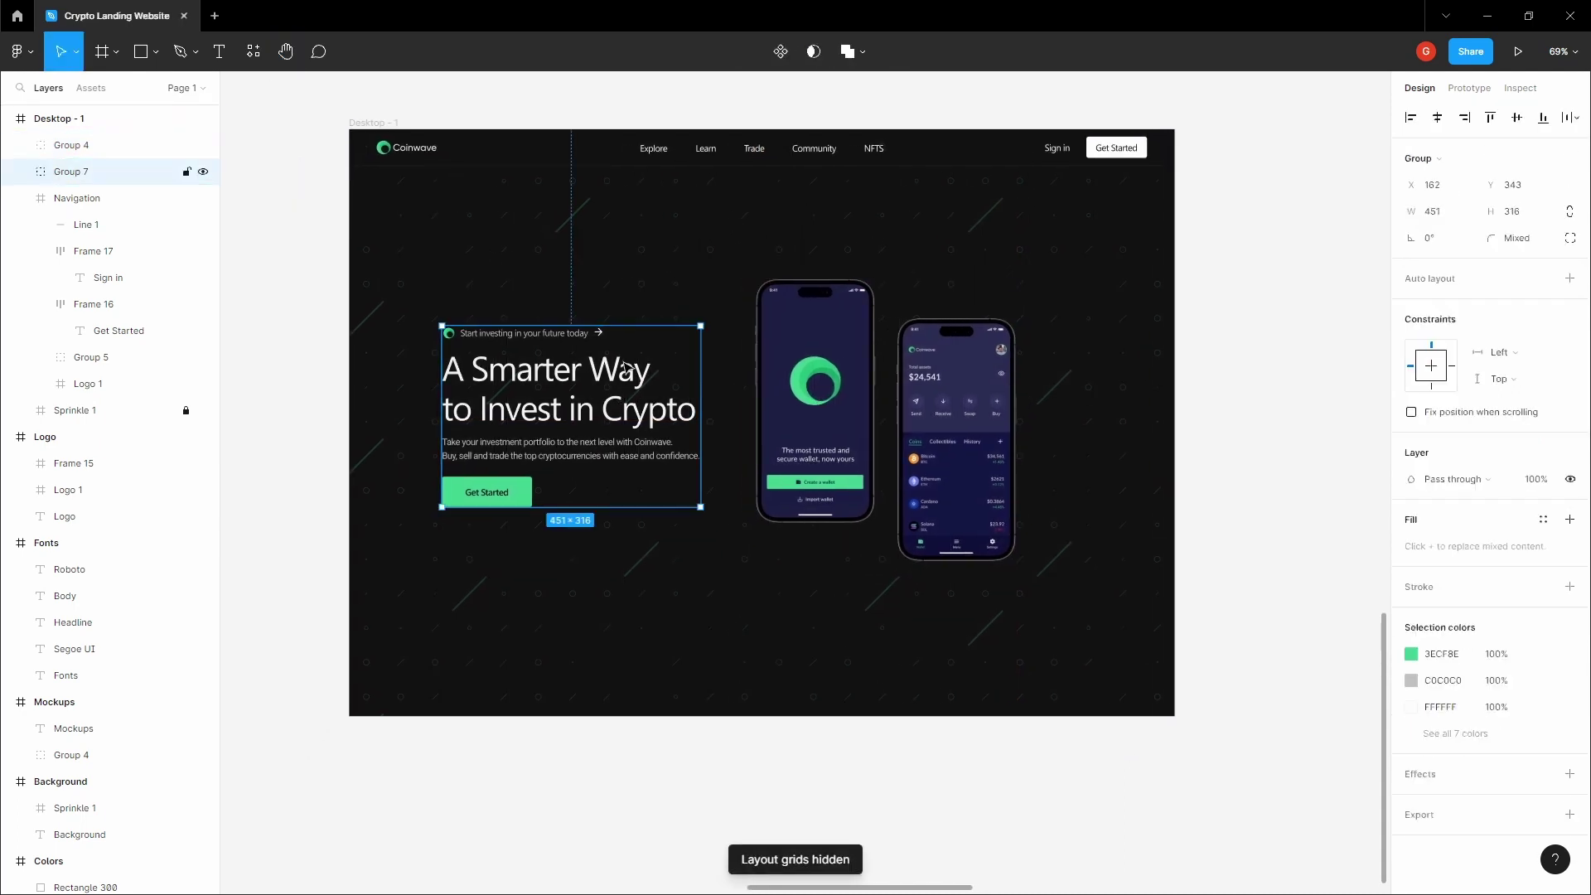
{"action": "key", "text": "ctrl+shift+4"}
{"action": "left_click_drag", "start_coordinate": [927, 355], "coordinate": [991, 355]}
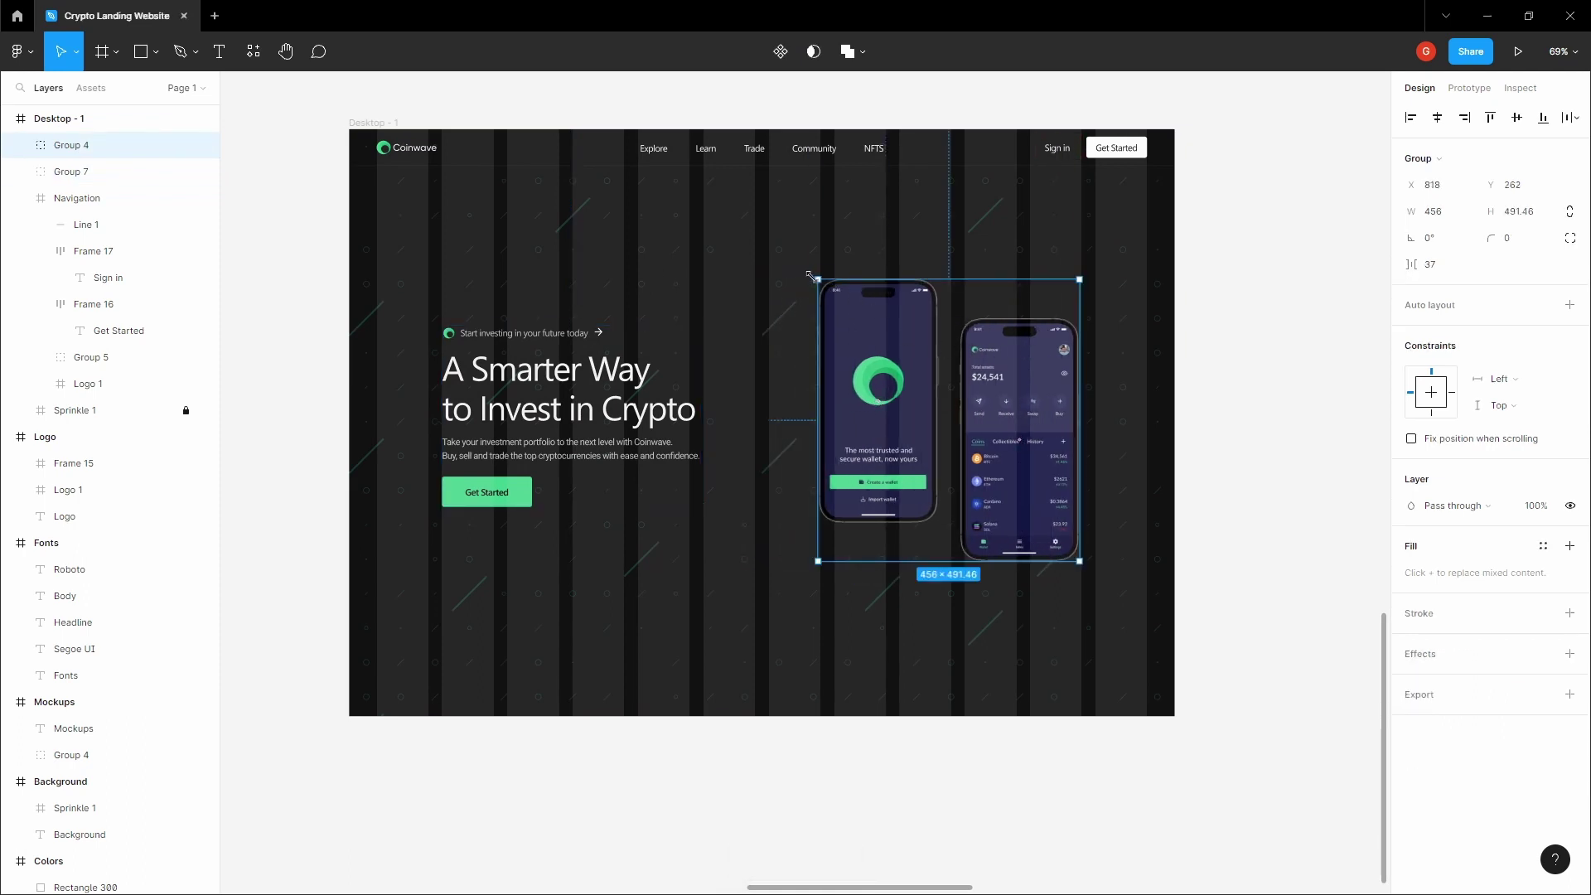
Examine up close how the hero text and the phone mockups line up with the layout grid columns
{"action": "left_click", "coordinate": [522, 335]}
{"action": "left_click_drag", "start_coordinate": [482, 287], "coordinate": [627, 325]}
{"action": "scroll", "coordinate": [634, 323], "scroll_direction": "up", "scroll_amount": 5}
{"action": "scroll", "coordinate": [580, 329], "scroll_direction": "down", "scroll_amount": 5}
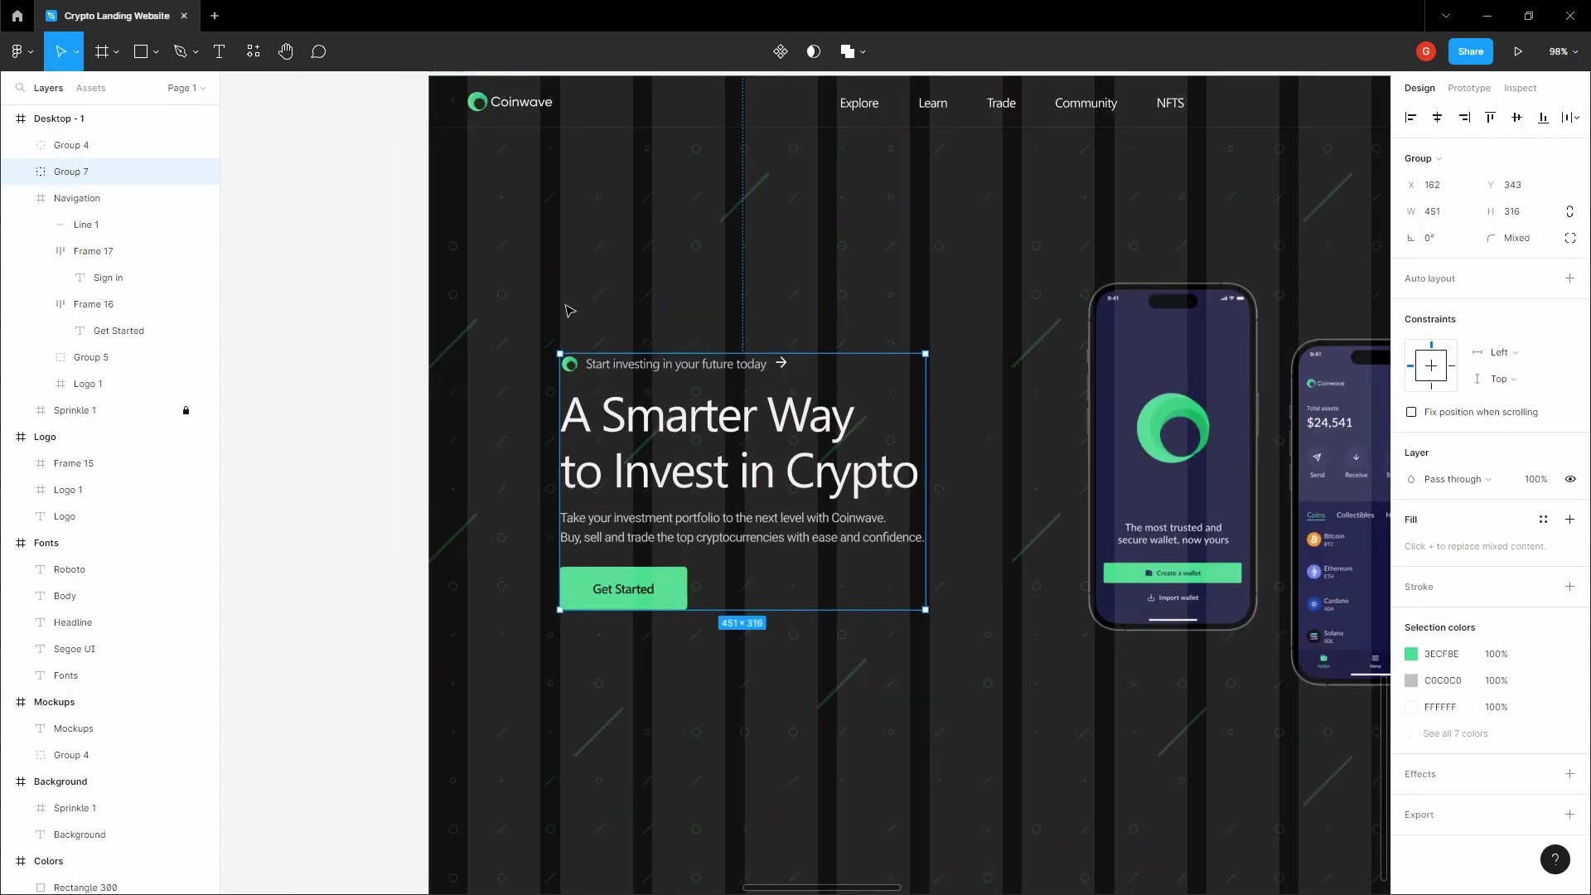
{"action": "scroll", "coordinate": [576, 301], "scroll_direction": "up", "scroll_amount": 5}
{"action": "scroll", "coordinate": [601, 330], "scroll_direction": "down", "scroll_amount": 5}
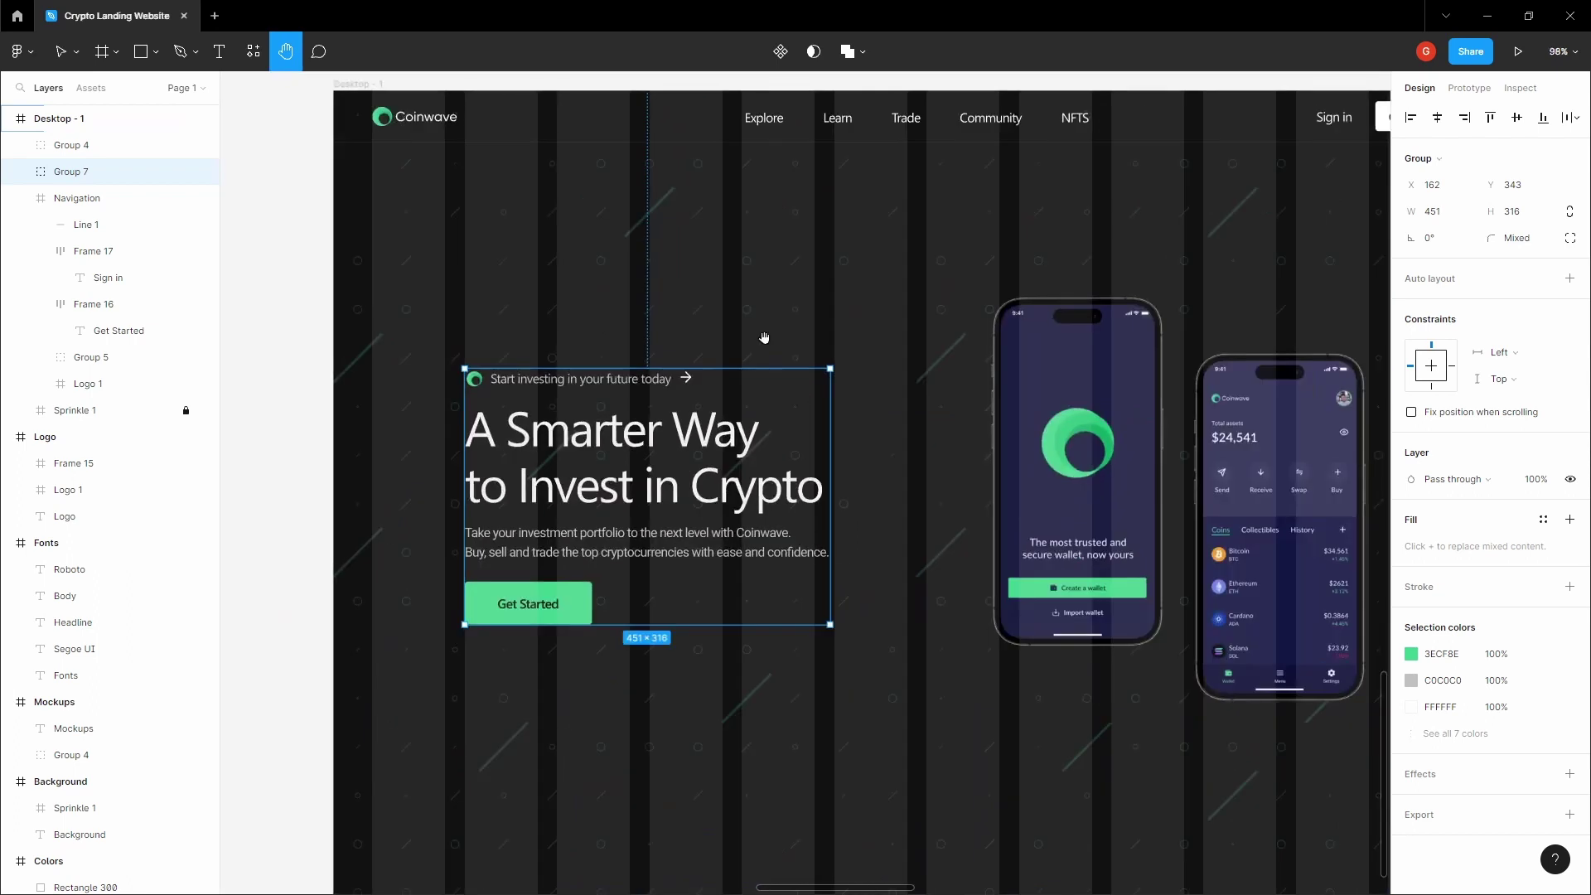
{"action": "scroll", "coordinate": [866, 386], "scroll_direction": "up", "scroll_amount": 4}
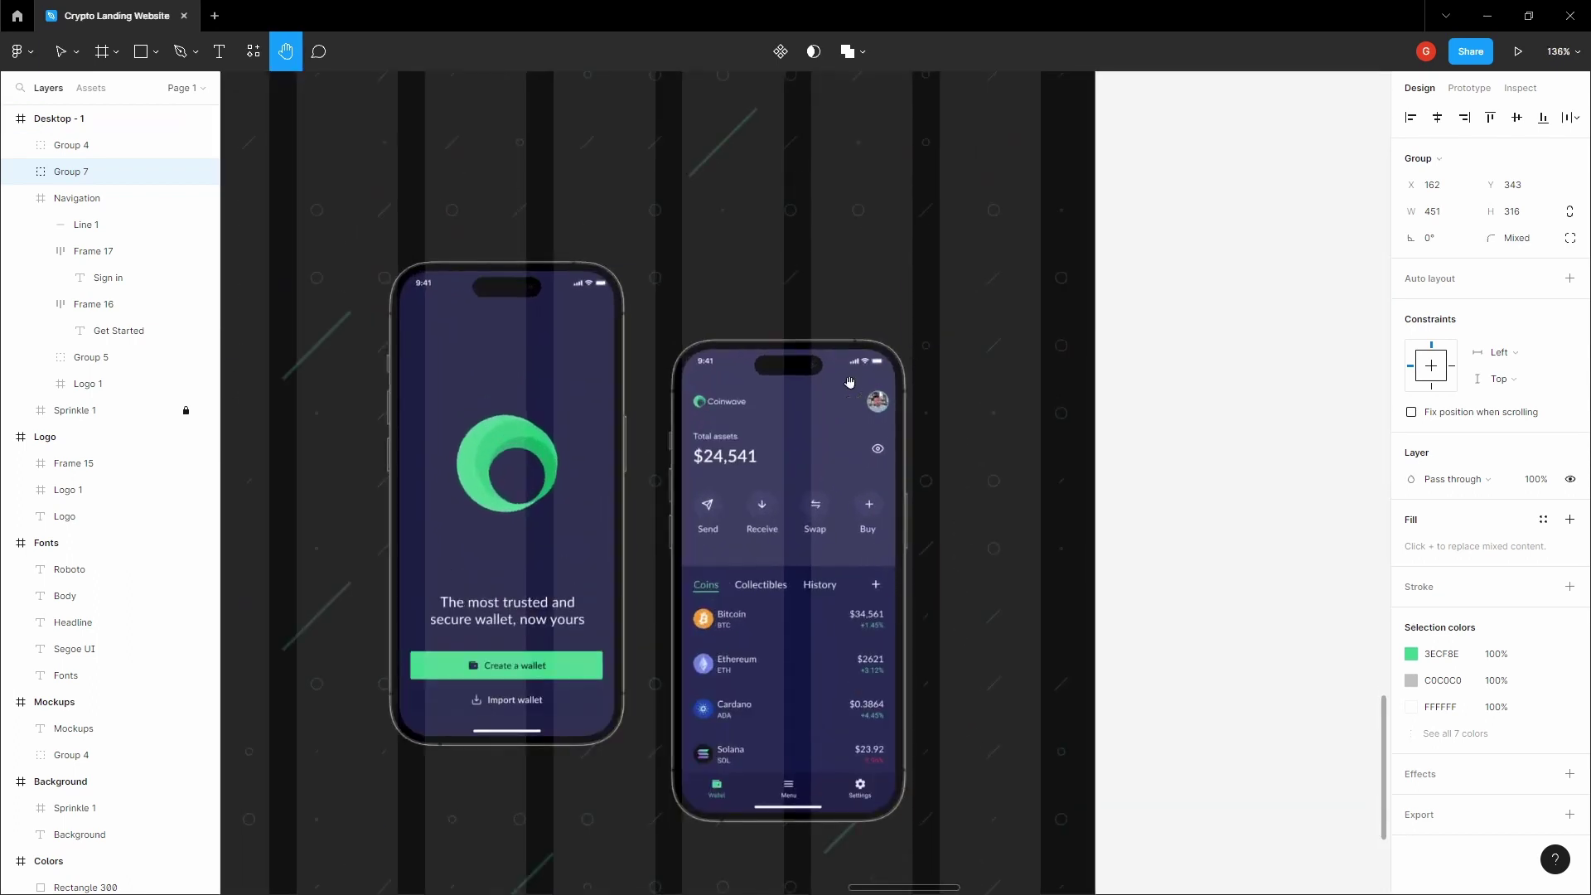
{"action": "key", "text": "v"}
{"action": "left_click", "coordinate": [866, 385]}
{"action": "scroll", "coordinate": [866, 386], "scroll_direction": "up", "scroll_amount": 2}
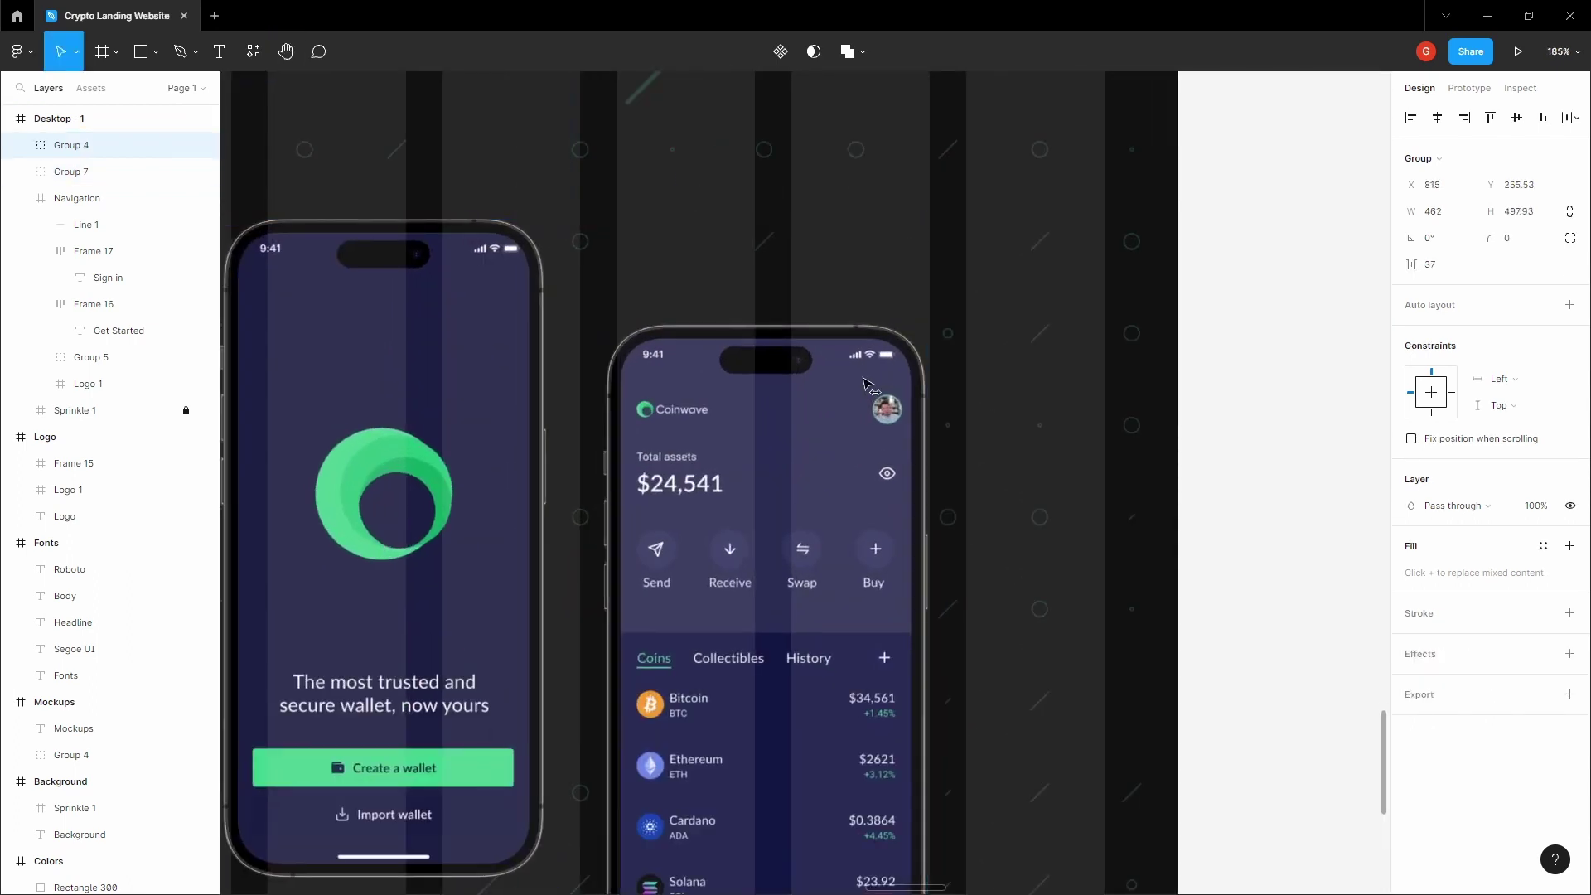
{"action": "scroll", "coordinate": [901, 318], "scroll_direction": "up", "scroll_amount": 3}
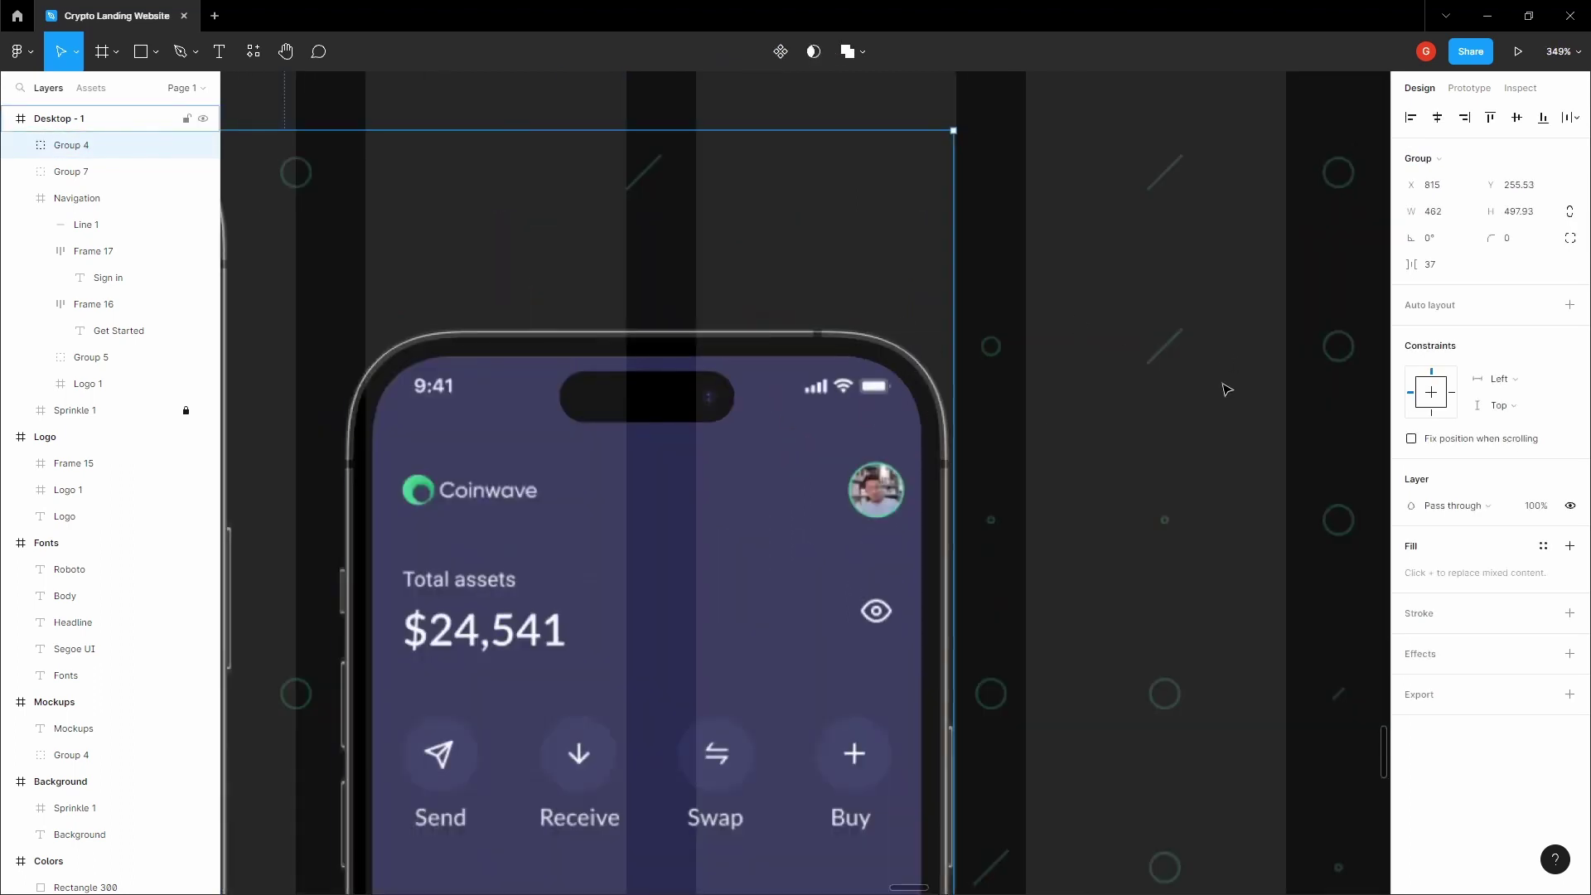
{"action": "scroll", "coordinate": [962, 315], "scroll_direction": "down", "scroll_amount": 8}
{"action": "key", "text": "Escape"}
{"action": "key", "text": "h"}
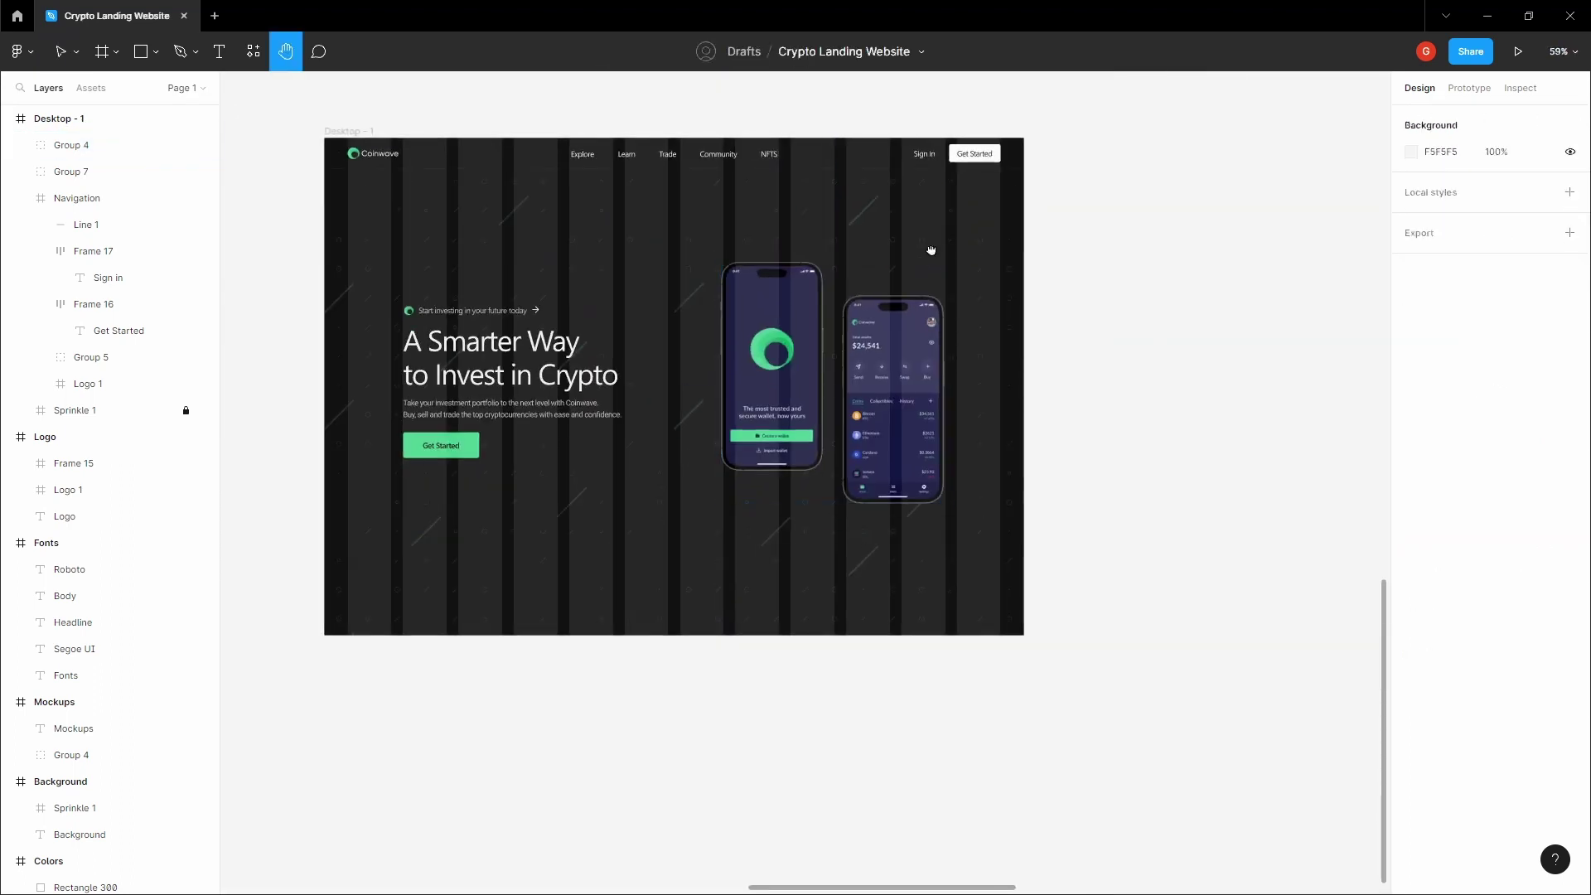
{"action": "scroll", "coordinate": [932, 243], "scroll_direction": "up", "scroll_amount": 3}
{"action": "scroll", "coordinate": [966, 329], "scroll_direction": "down", "scroll_amount": 2}
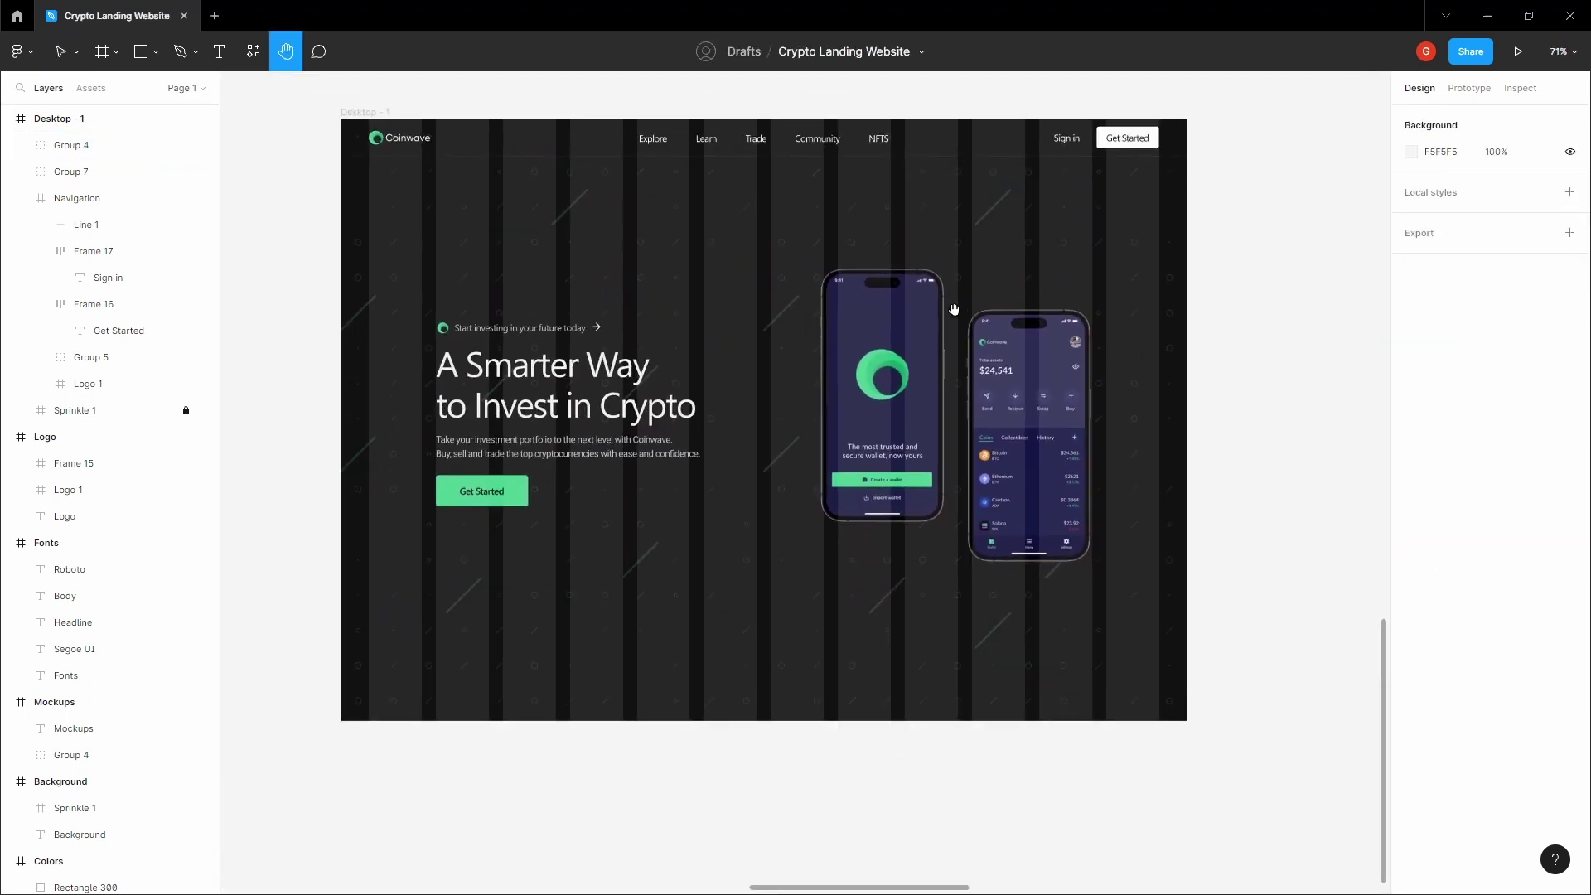
{"action": "key", "text": "v"}
{"action": "left_click", "coordinate": [966, 305]}
{"action": "key", "text": "Escape"}
{"action": "scroll", "coordinate": [1075, 304], "scroll_direction": "up", "scroll_amount": 3}
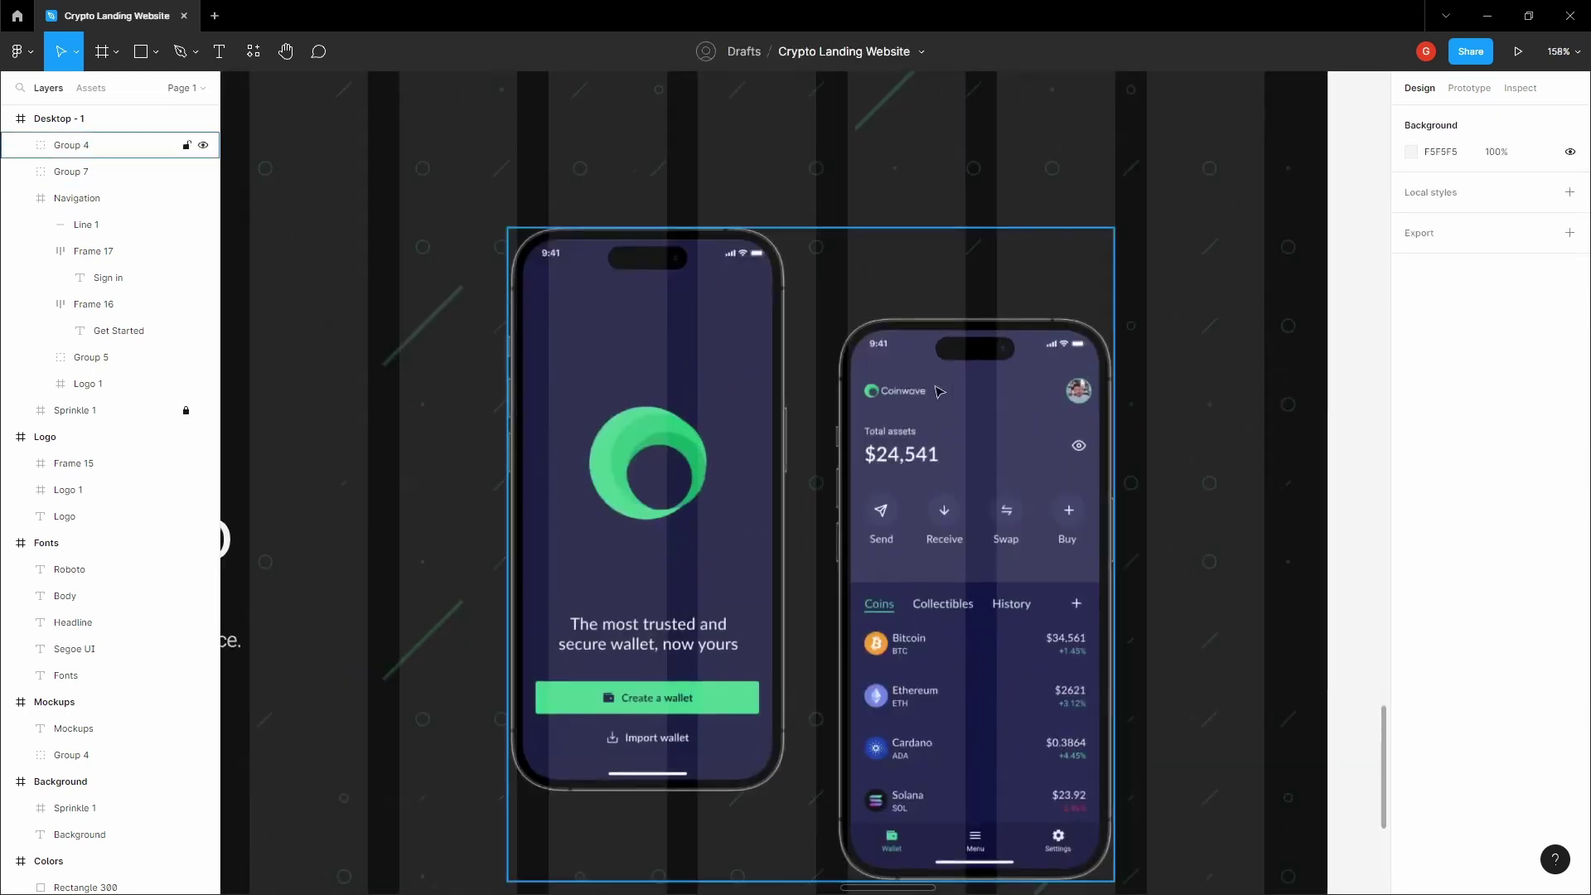
{"action": "scroll", "coordinate": [941, 392], "scroll_direction": "down", "scroll_amount": 4}
{"action": "left_click", "coordinate": [936, 396]}
{"action": "key", "text": "Escape"}
{"action": "key", "text": "space"}
Scale the phone mockups group down to 433 × 466.68 and move it to X 845 with the layout grids shown
{"action": "left_click", "coordinate": [811, 456]}
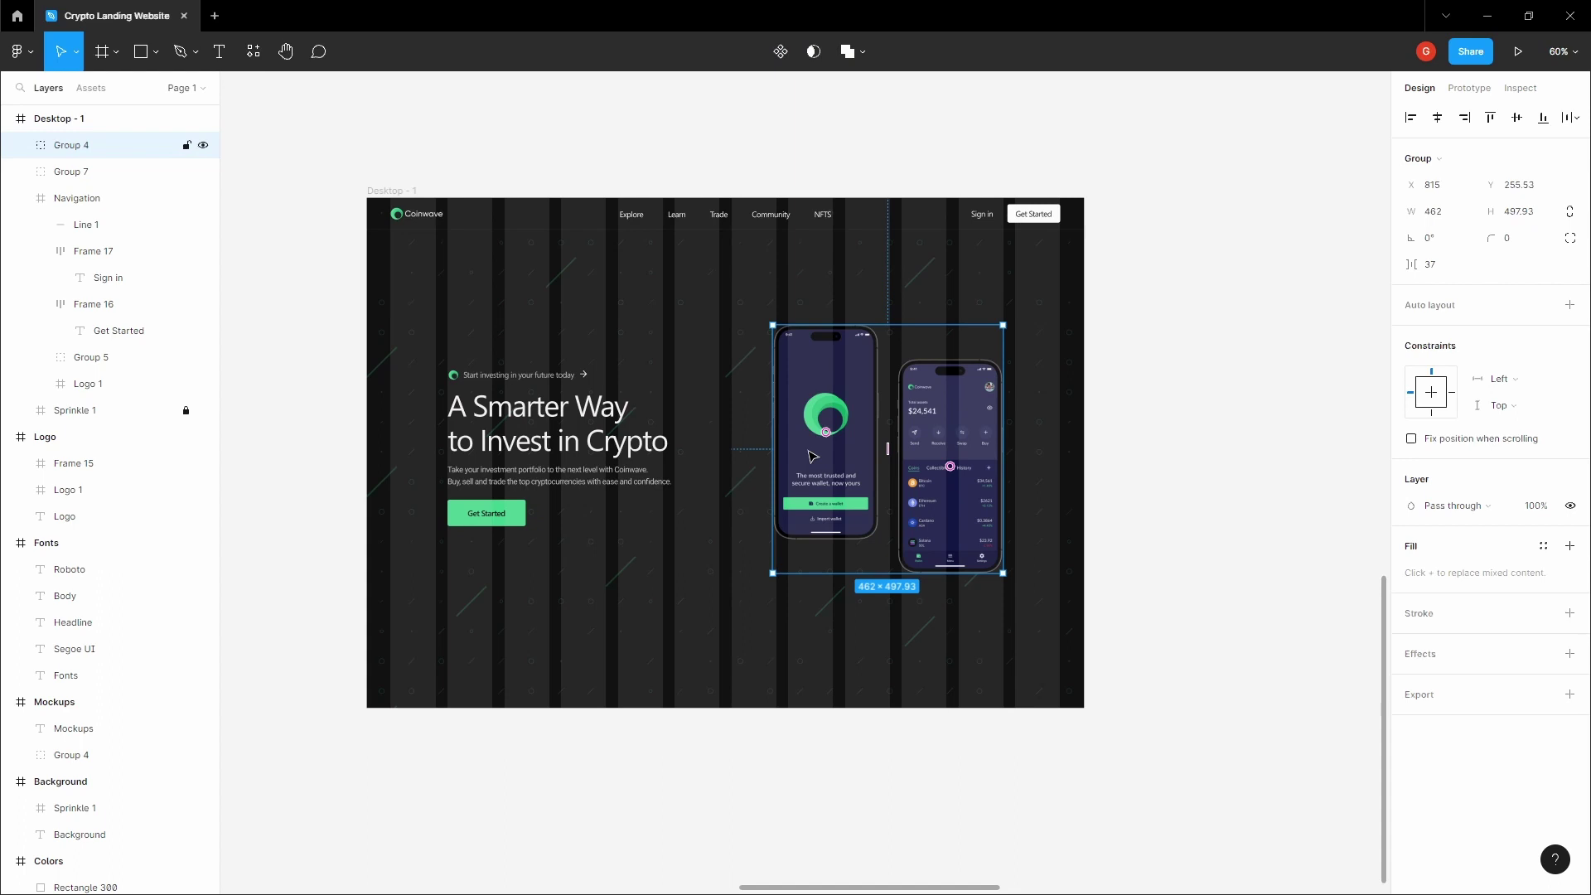
{"action": "key", "text": "ctrl+shift+4"}
{"action": "left_click", "coordinate": [634, 429], "text": "shift"}
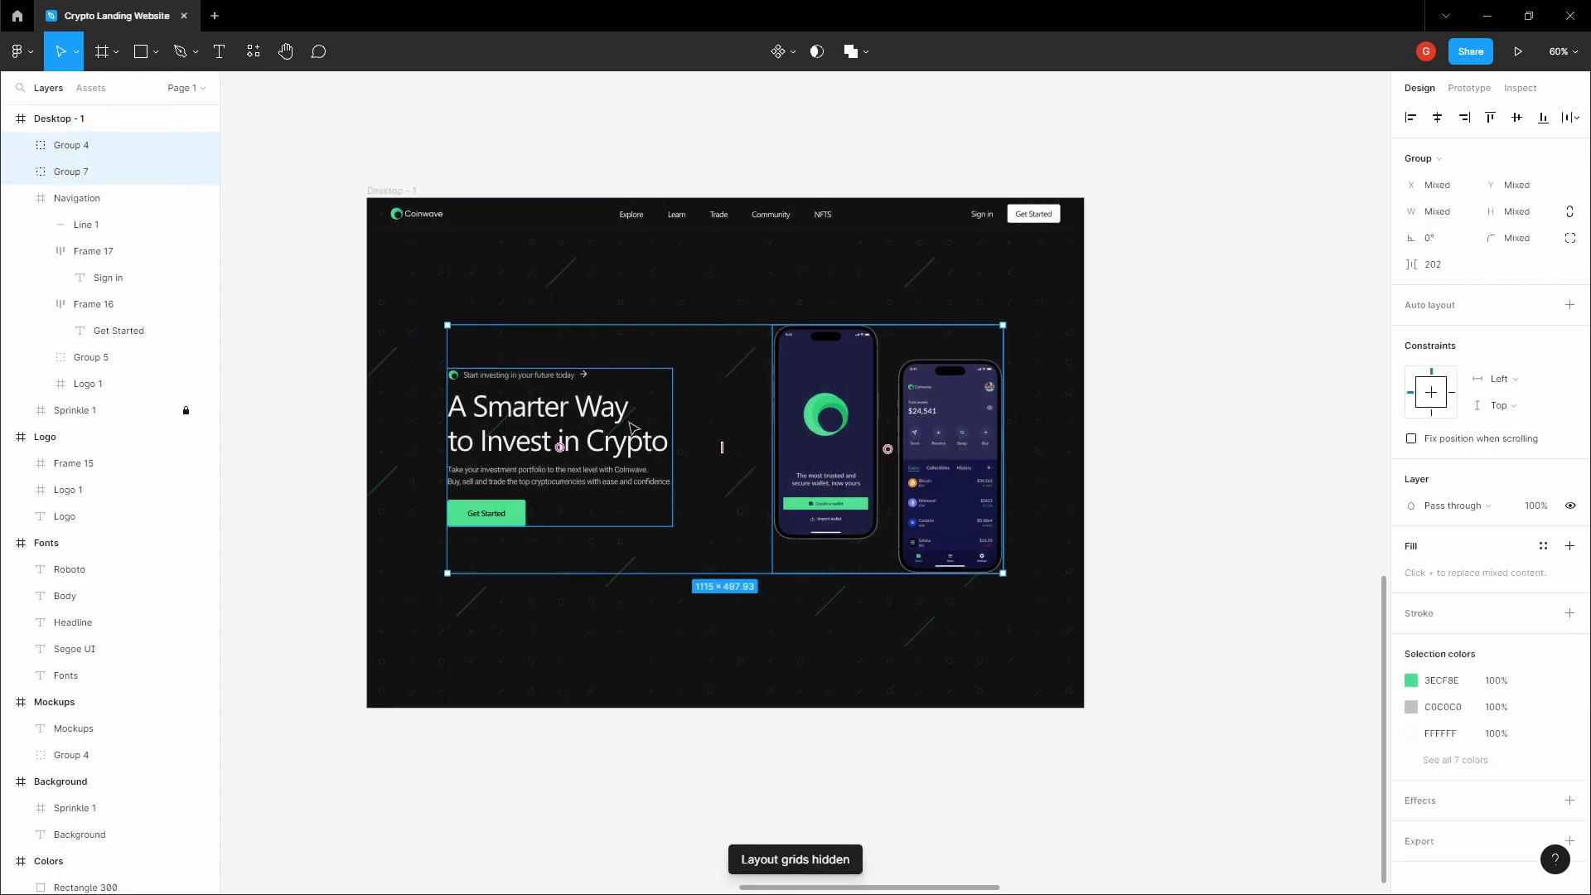
{"action": "left_click", "coordinate": [814, 433]}
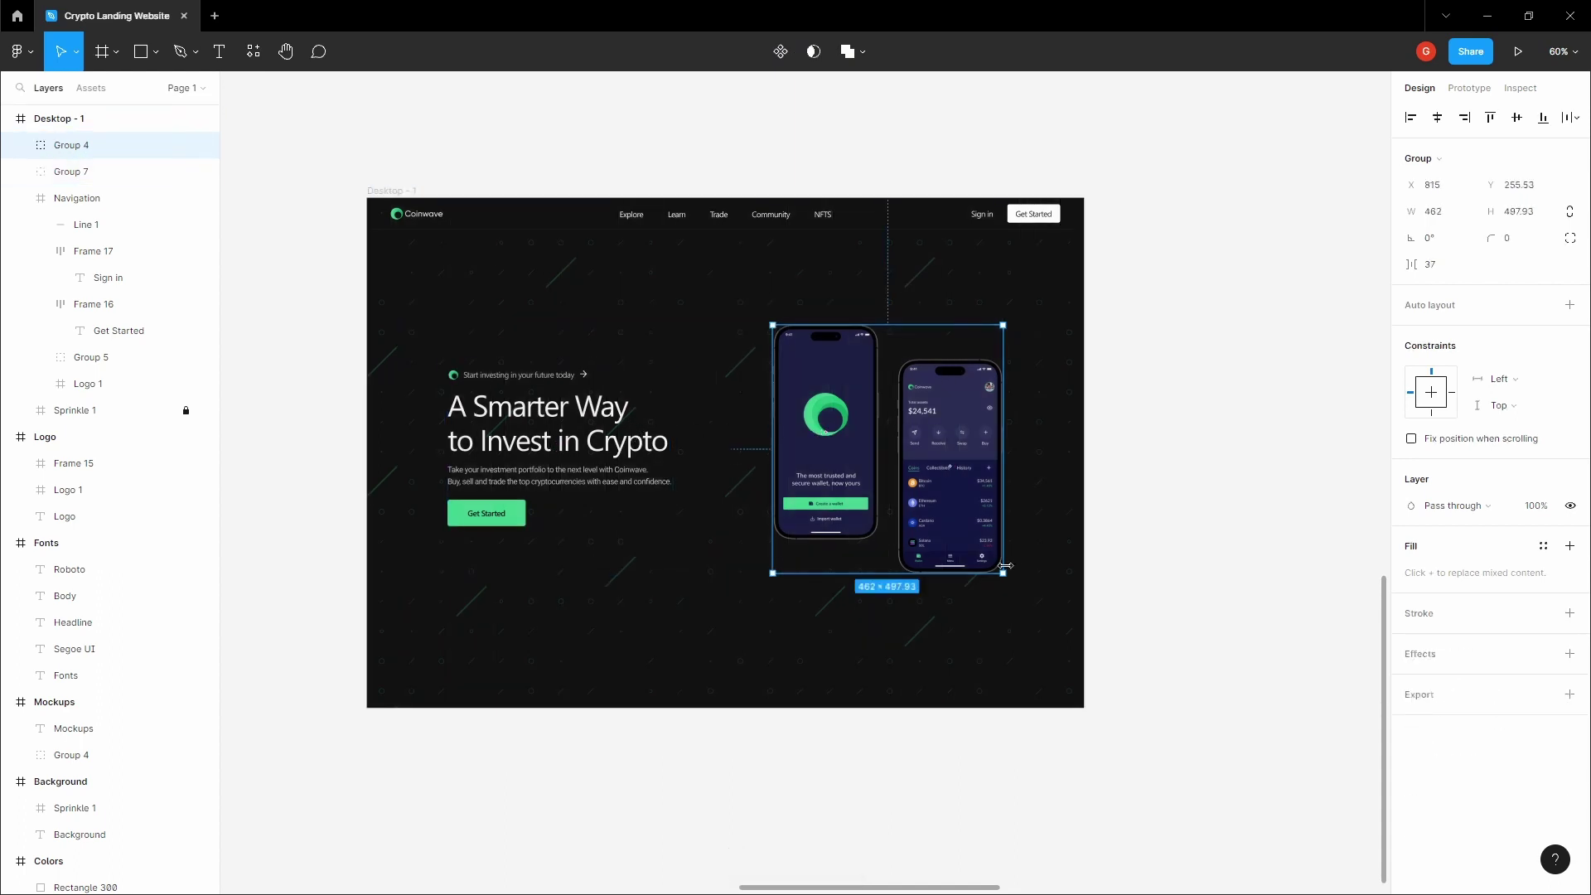
{"action": "left_click_drag", "start_coordinate": [1003, 571], "coordinate": [988, 552]}
{"action": "key", "text": "shift+g"}
{"action": "scroll", "coordinate": [953, 444], "scroll_direction": "up", "scroll_amount": 4}
{"action": "left_click_drag", "start_coordinate": [935, 437], "coordinate": [962, 437]}
{"action": "scroll", "coordinate": [963, 440], "scroll_direction": "down", "scroll_amount": 6}
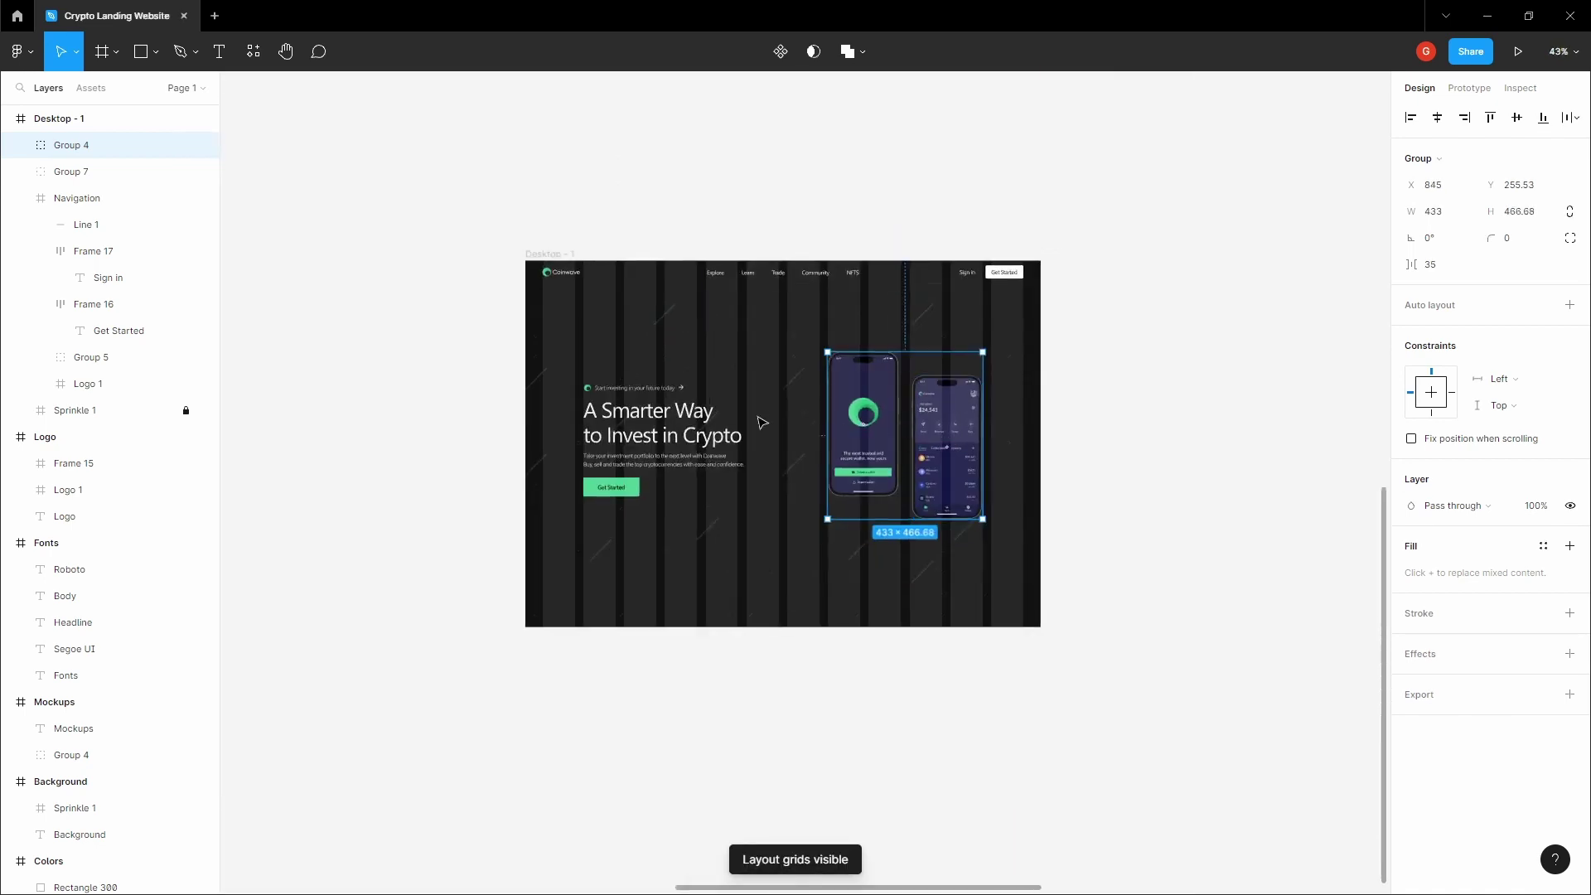
Move the phone mockups group closer to the hero text, leaving a gap of about 190, with its top at Y 265
{"action": "left_click", "coordinate": [718, 419]}
{"action": "left_click", "coordinate": [816, 416]}
{"action": "key", "text": "space"}
{"action": "left_click_drag", "start_coordinate": [813, 414], "coordinate": [818, 404]}
{"action": "scroll", "coordinate": [819, 404], "scroll_direction": "up", "scroll_amount": 5}
{"action": "key", "text": "v"}
{"action": "left_click", "coordinate": [869, 439]}
{"action": "left_click_drag", "start_coordinate": [892, 447], "coordinate": [896, 382]}
{"action": "scroll", "coordinate": [909, 439], "scroll_direction": "down", "scroll_amount": 3}
{"action": "left_click", "coordinate": [1148, 430]}
Review the placement of the hero text and phone mockups against the layout grid columns
{"action": "key", "text": "space"}
{"action": "scroll", "coordinate": [976, 428], "scroll_direction": "up", "scroll_amount": 1}
{"action": "scroll", "coordinate": [896, 381], "scroll_direction": "up", "scroll_amount": 1}
{"action": "left_click", "coordinate": [584, 390]}
{"action": "left_click", "coordinate": [537, 323]}
{"action": "key", "text": "space"}
{"action": "left_click_drag", "start_coordinate": [681, 367], "coordinate": [634, 346]}
{"action": "key", "text": "v"}
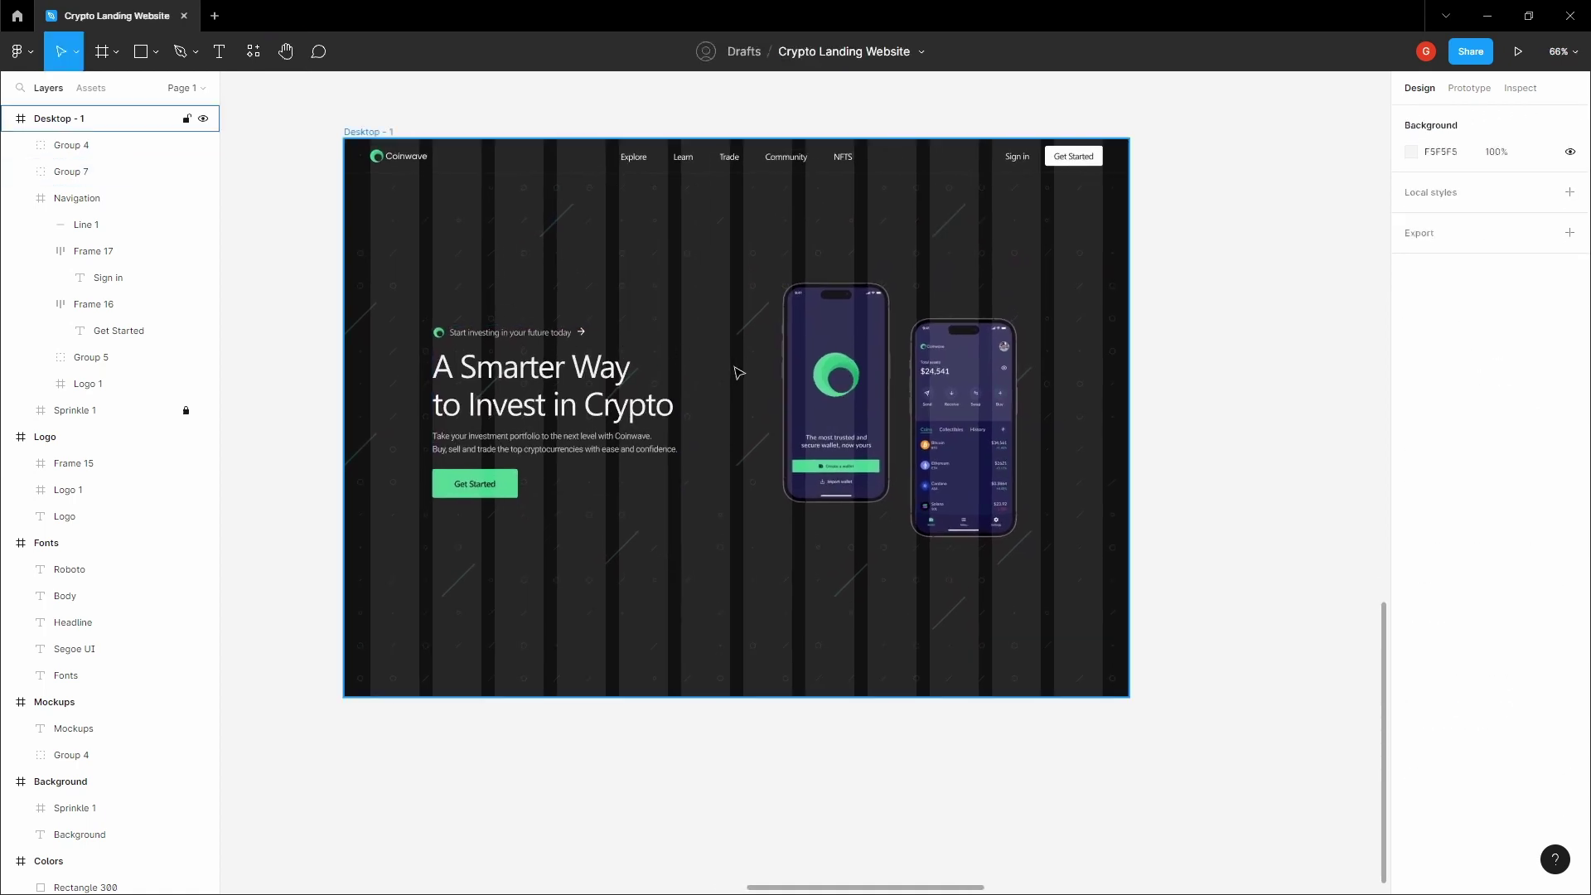
Hide the layout grids and group the hero text together with the phone mockups
{"action": "key", "text": "ctrl+shift+4"}
{"action": "left_click", "coordinate": [570, 401]}
{"action": "left_click", "coordinate": [856, 397], "text": "shift"}
{"action": "left_click", "coordinate": [626, 398]}
{"action": "left_click", "coordinate": [858, 400], "text": "shift"}
{"action": "key", "text": "ctrl+g"}
{"action": "left_click", "coordinate": [785, 255]}
{"action": "scroll", "coordinate": [787, 273], "scroll_direction": "up", "scroll_amount": 1}
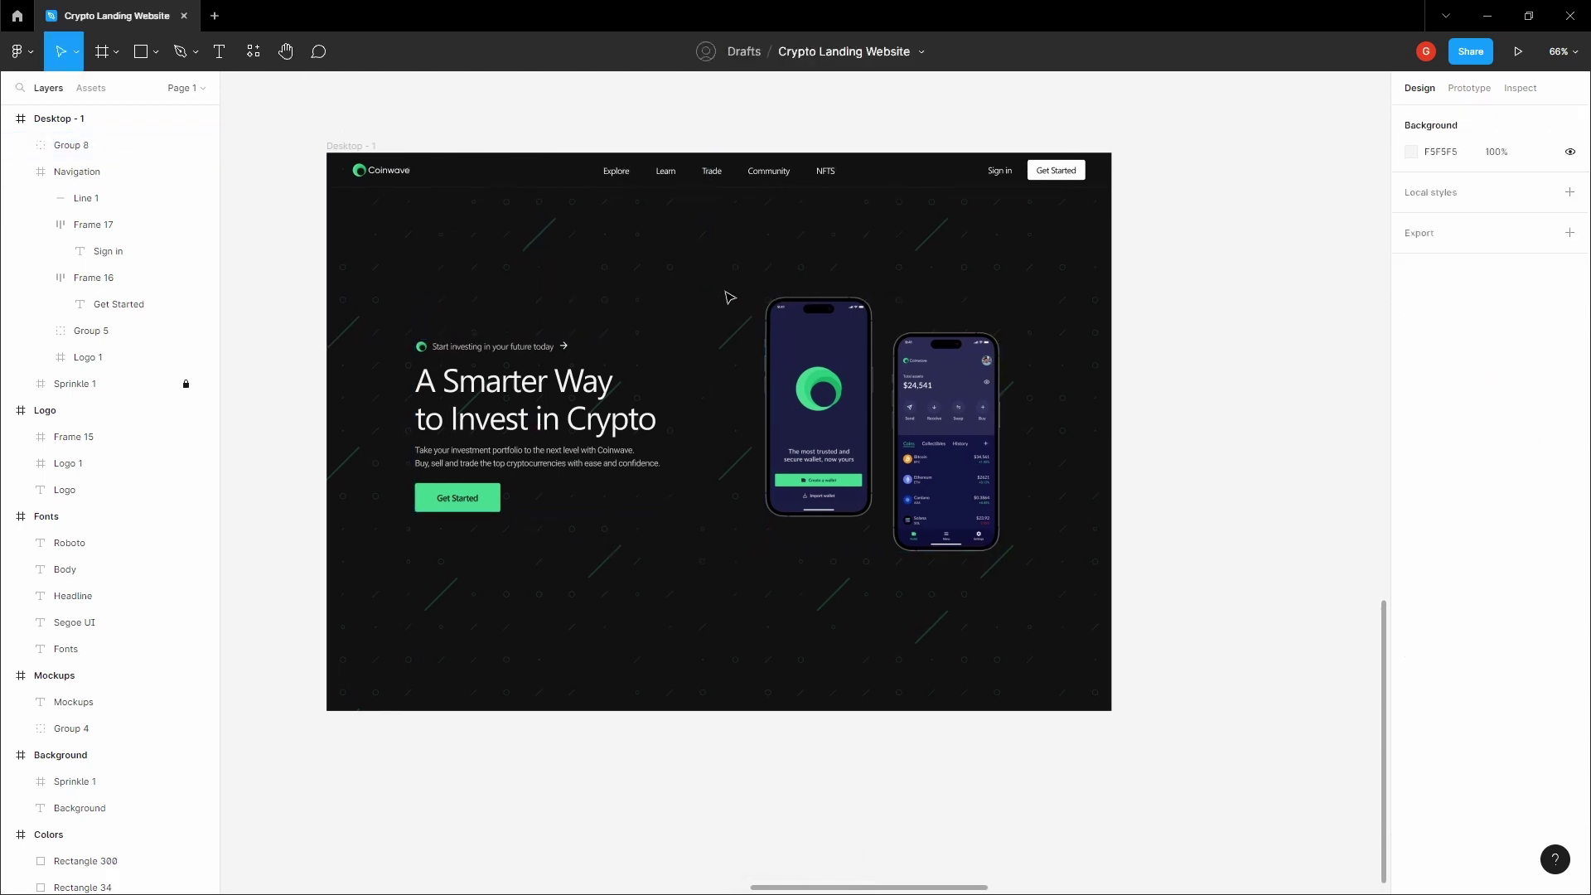
Measure the distances from the combined hero group to the edges of the Desktop - 1 frame
{"action": "key", "text": "h"}
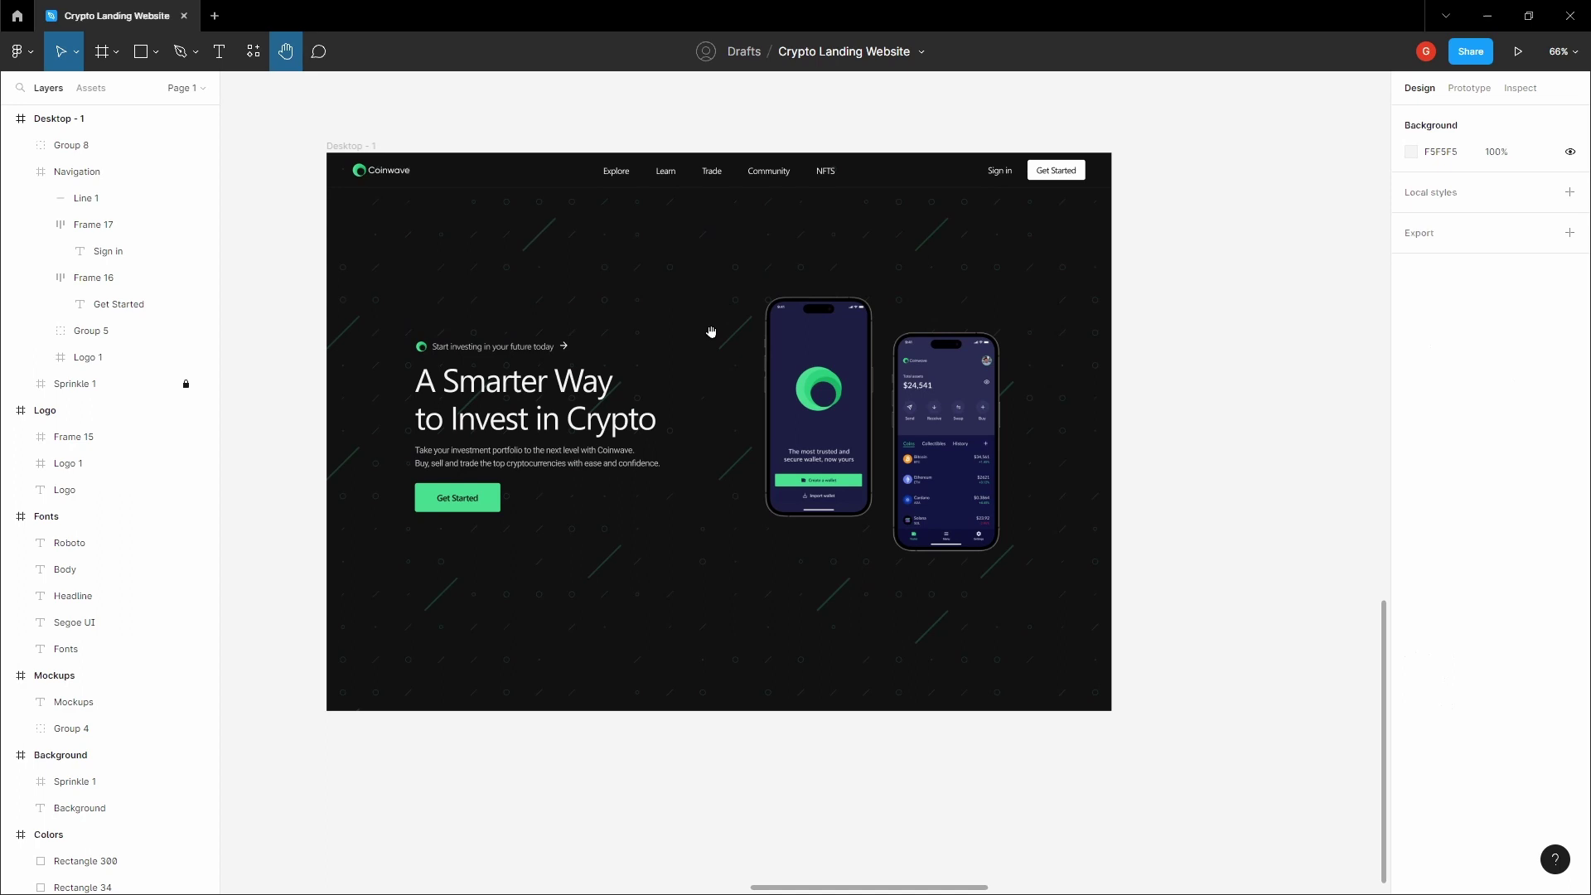
{"action": "left_click_drag", "start_coordinate": [709, 325], "coordinate": [696, 325]}
{"action": "key", "text": "v"}
{"action": "left_click", "coordinate": [616, 393]}
{"action": "double_click", "coordinate": [557, 398]}
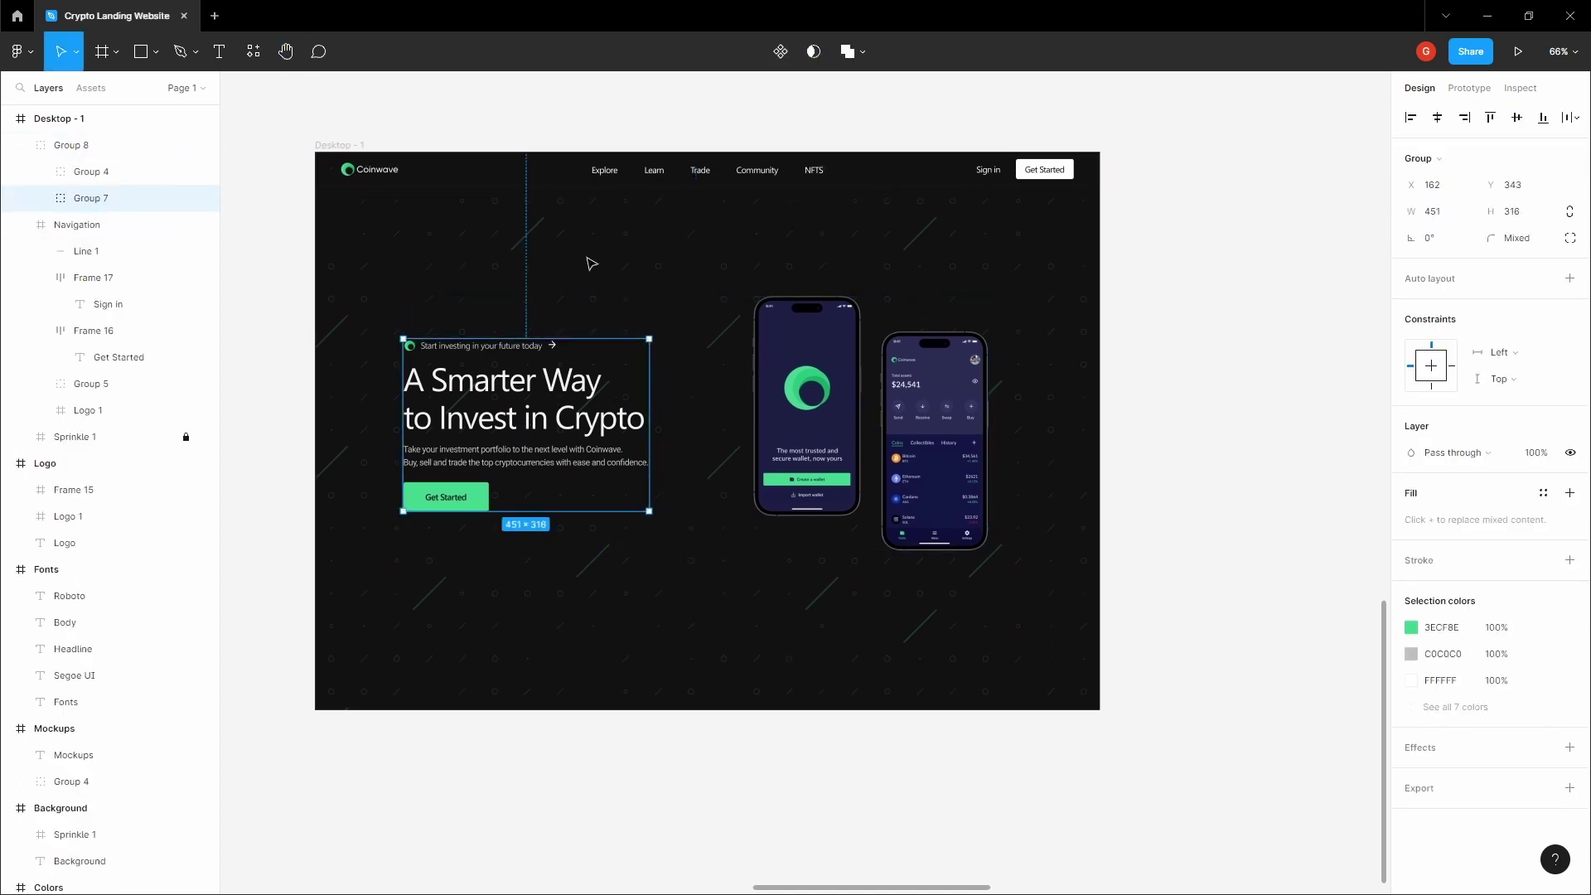
{"action": "left_click", "coordinate": [611, 220]}
{"action": "left_click", "coordinate": [564, 377]}
{"action": "key", "text": "alt"}
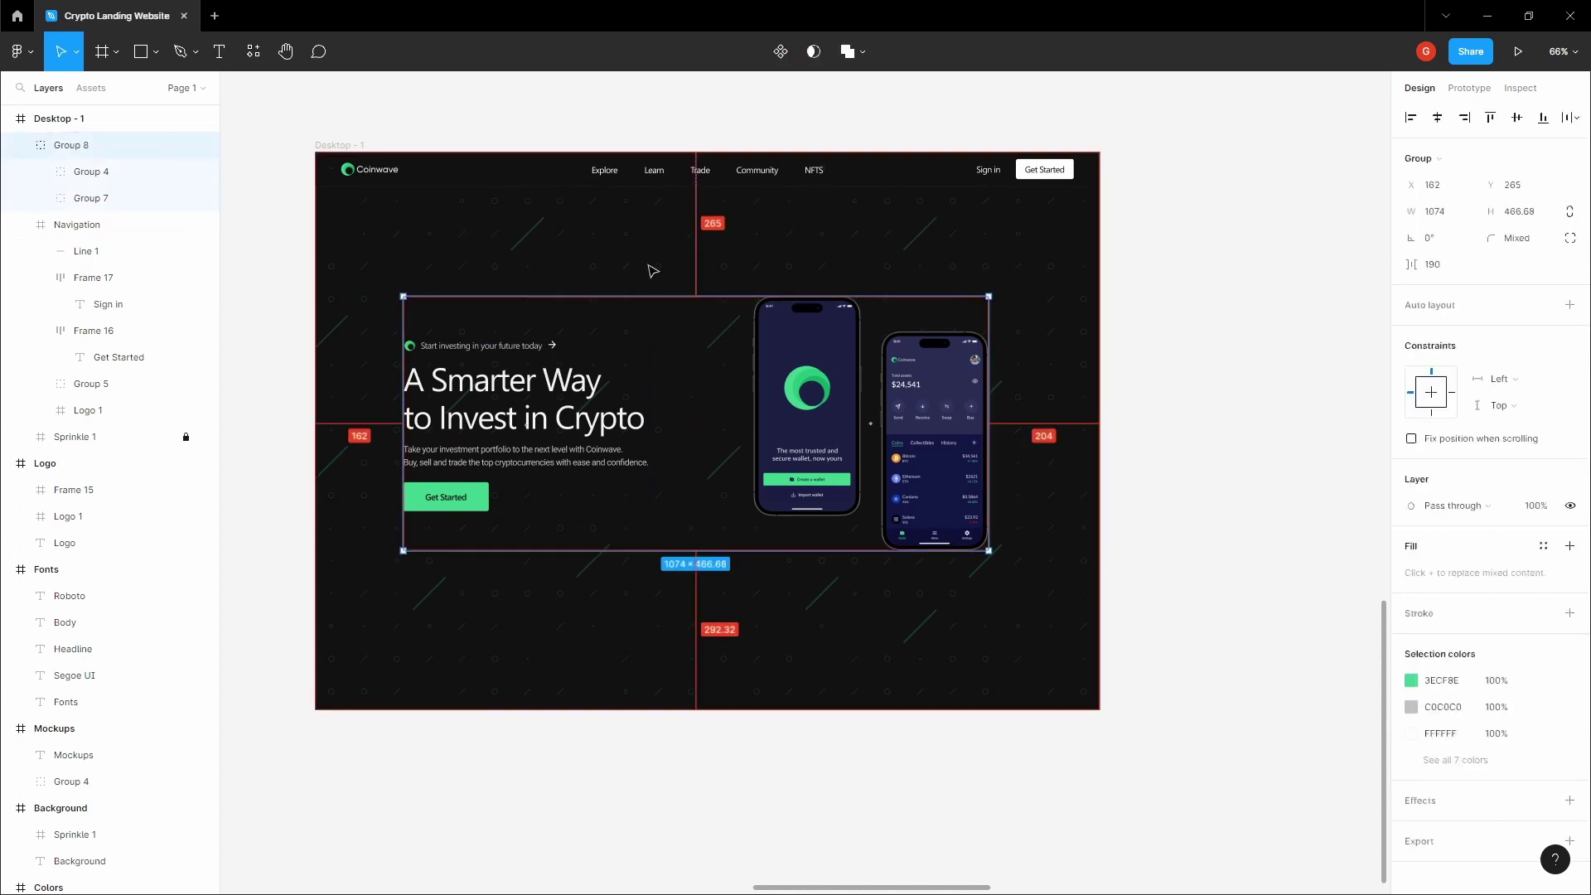
Nudge the combined hero group up to Y 255 and deselect it
{"action": "key", "text": "shift+Up"}
{"action": "key", "text": "shift+Up"}
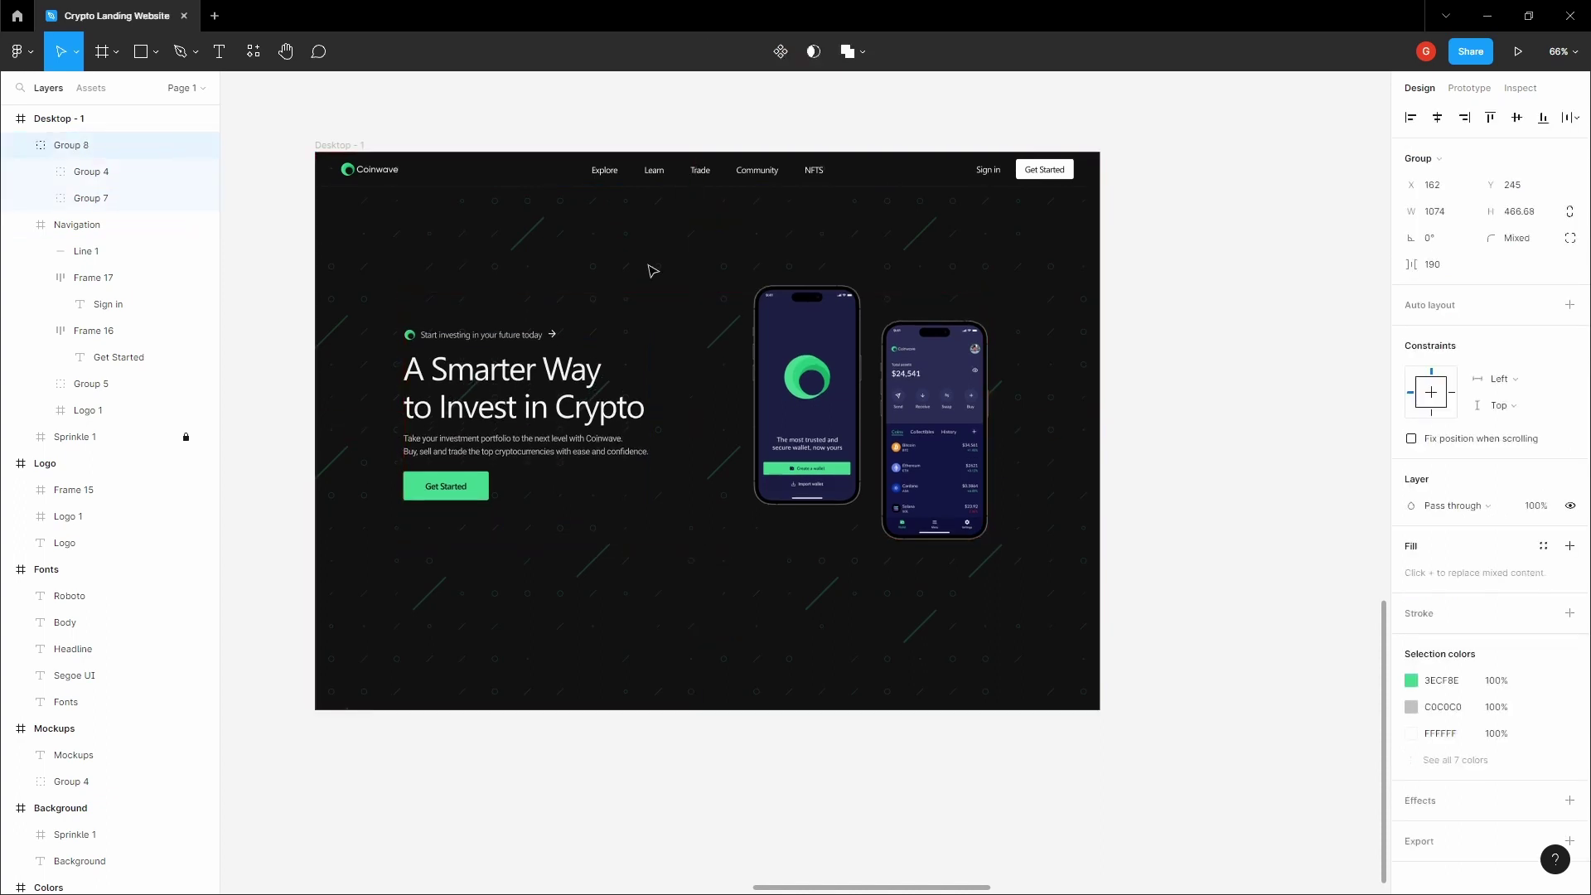
{"action": "key", "text": "alt"}
{"action": "key", "text": "shift+Down"}
{"action": "left_click", "coordinate": [654, 253]}
Nudge the combined hero group up until the hero text sits 260 below the navigation bar, at Y 324
{"action": "key", "text": "space"}
{"action": "left_click_drag", "start_coordinate": [652, 254], "coordinate": [706, 276]}
{"action": "double_click", "coordinate": [600, 397]}
{"action": "key", "text": "alt"}
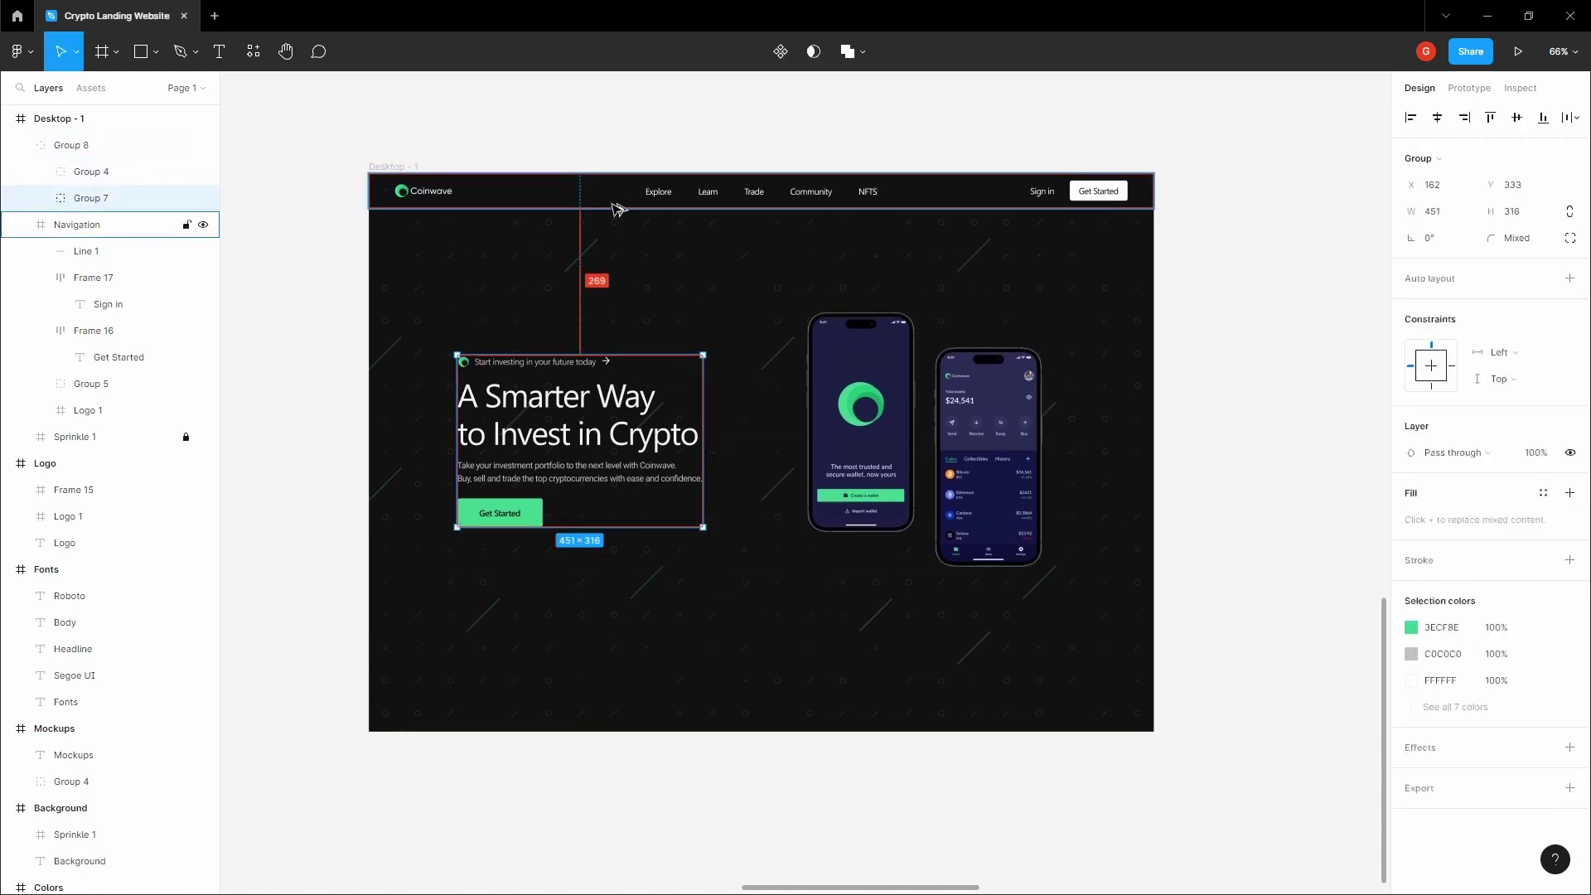
{"action": "left_click", "coordinate": [732, 268]}
{"action": "left_click", "coordinate": [769, 349]}
{"action": "key", "text": "alt"}
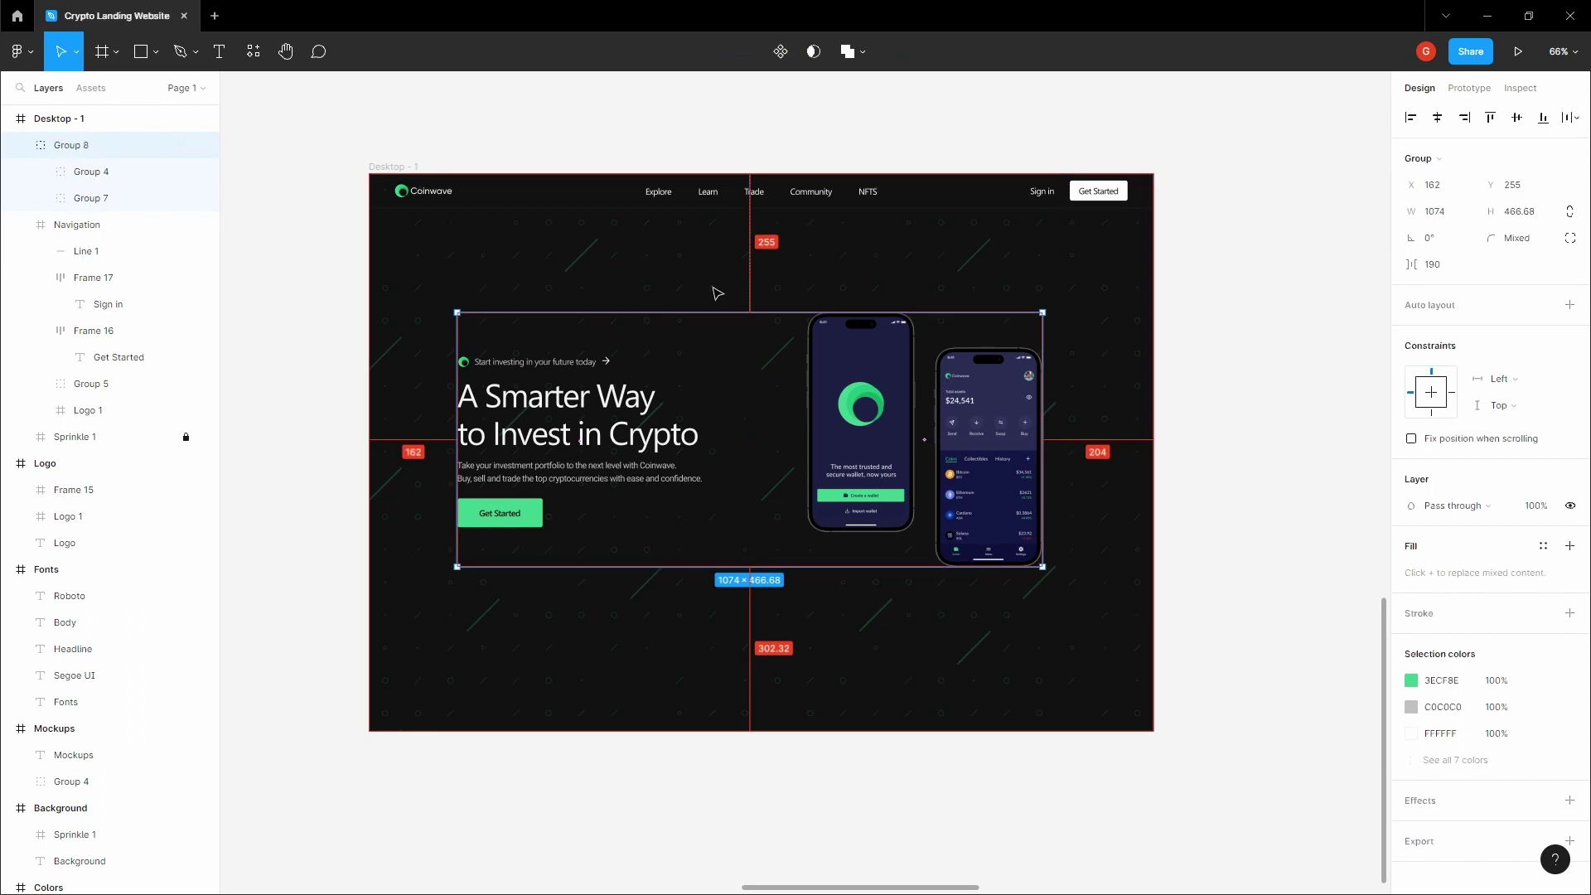
{"action": "key", "text": "shift+Up"}
{"action": "key", "text": "Down"}
{"action": "double_click", "coordinate": [580, 404]}
{"action": "key", "text": "alt"}
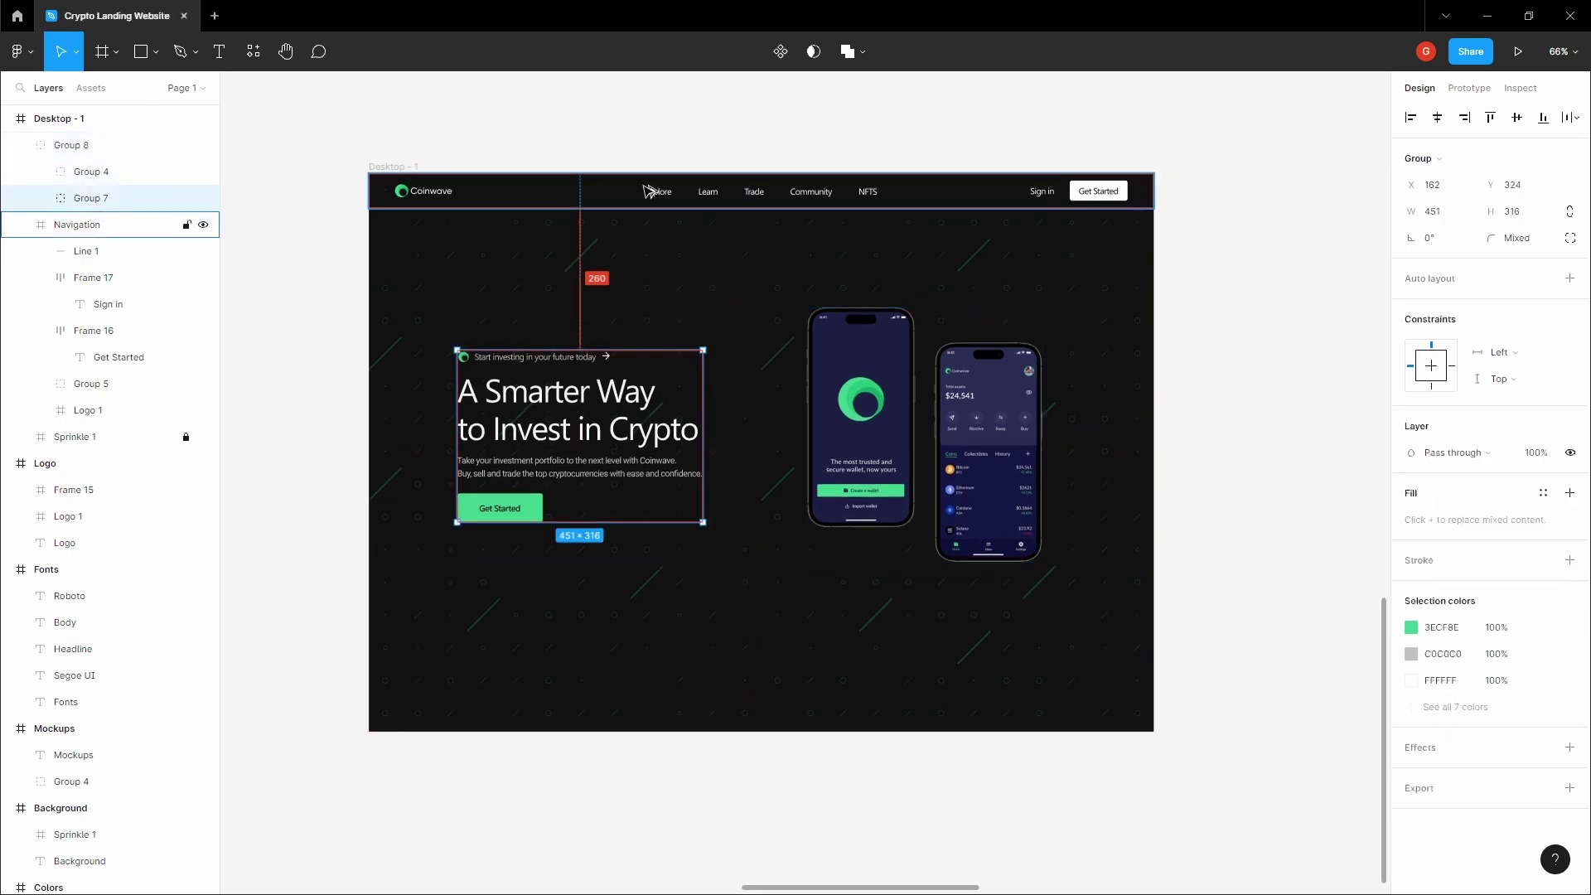
{"action": "left_click", "coordinate": [659, 143]}
Recheck the gap between the hero text and the navigation bar, and look over the empty area beneath the hero
{"action": "key", "text": "space"}
{"action": "left_click_drag", "start_coordinate": [632, 168], "coordinate": [615, 166]}
{"action": "double_click", "coordinate": [559, 394]}
{"action": "key", "text": "alt"}
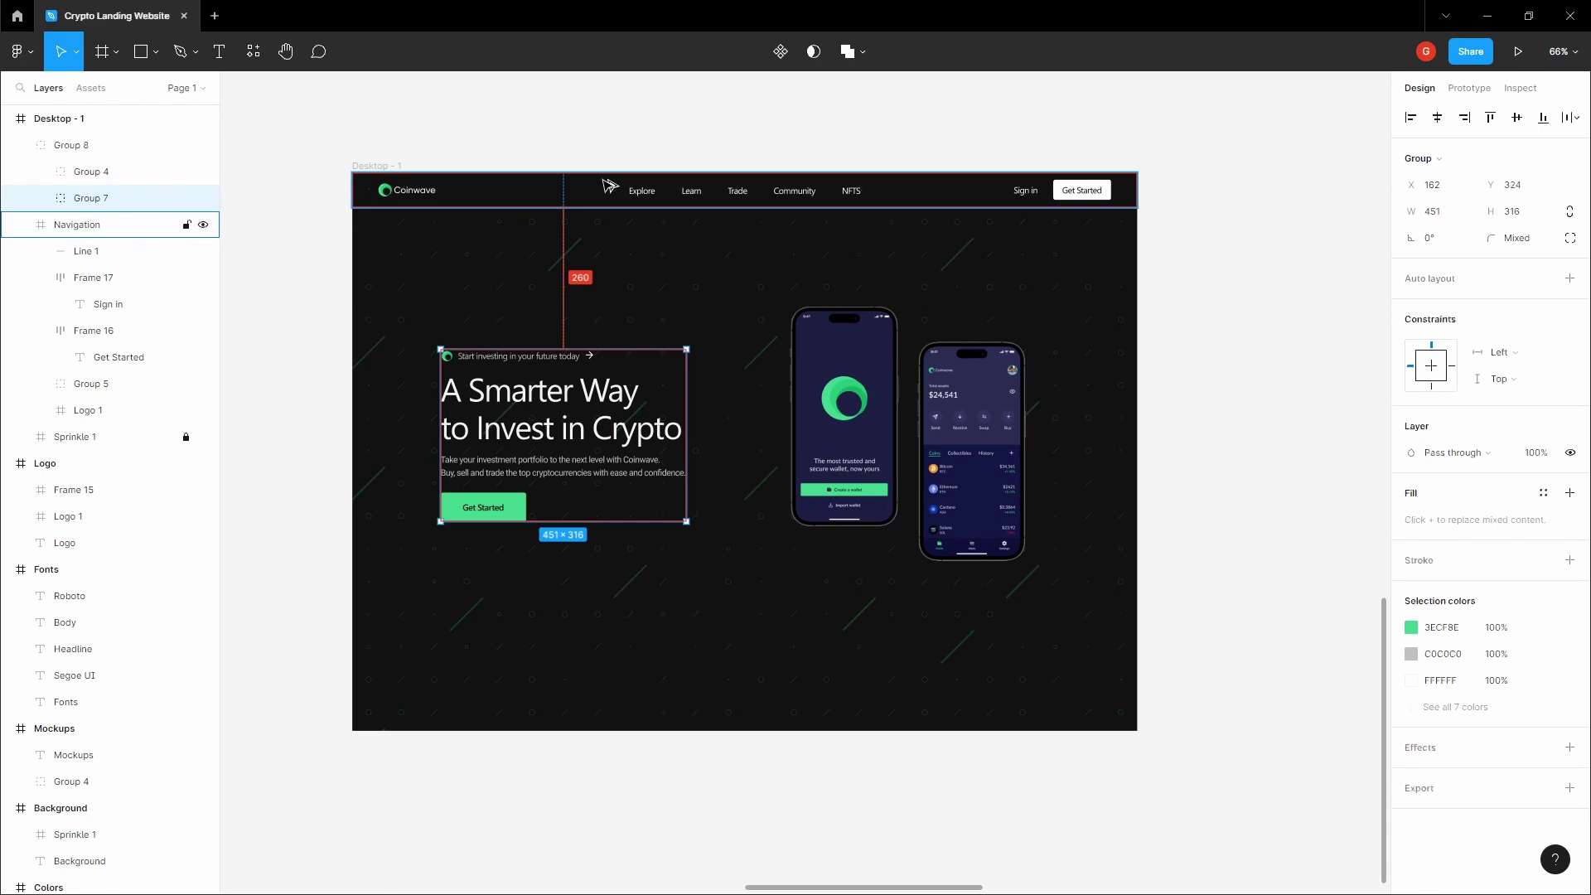
{"action": "left_click", "coordinate": [625, 160]}
{"action": "key", "text": "space"}
{"action": "mouse_move", "coordinate": [671, 186]}
{"action": "left_mouse_down"}
{"action": "mouse_move", "coordinate": [611, 179]}
{"action": "mouse_move", "coordinate": [674, 202]}
{"action": "left_mouse_up"}
{"action": "scroll", "coordinate": [611, 181], "scroll_direction": "down", "scroll_amount": 1}
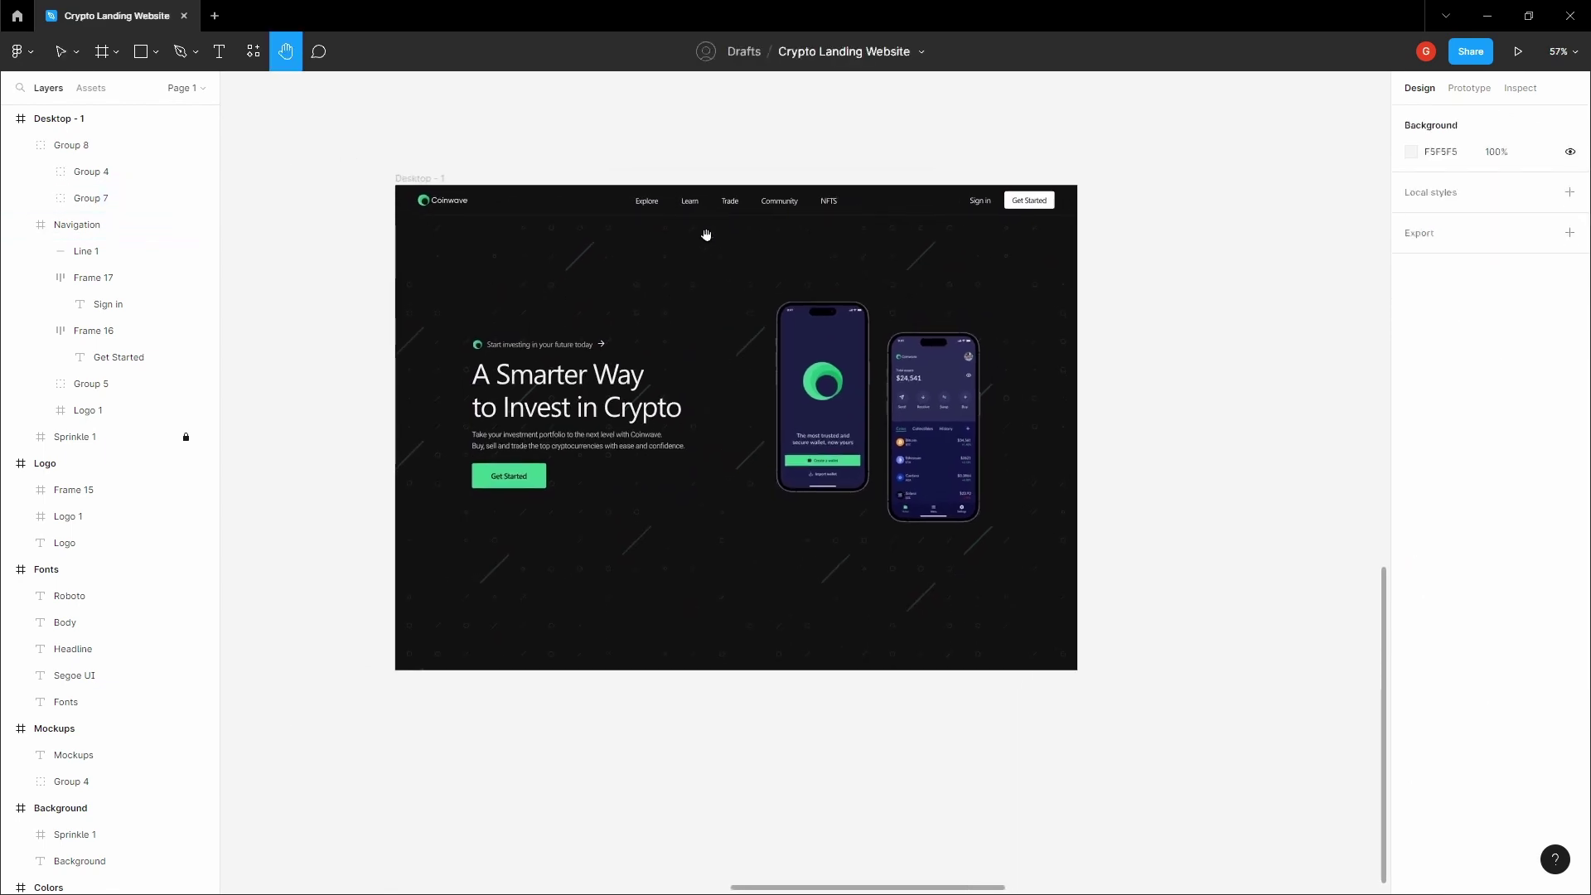
{"action": "scroll", "coordinate": [705, 257], "scroll_direction": "down", "scroll_amount": 2}
{"action": "scroll", "coordinate": [714, 331], "scroll_direction": "left", "scroll_amount": 1}
{"action": "scroll", "coordinate": [689, 418], "scroll_direction": "down", "scroll_amount": 1}
{"action": "key", "text": "v"}
{"action": "left_click", "coordinate": [660, 462]}
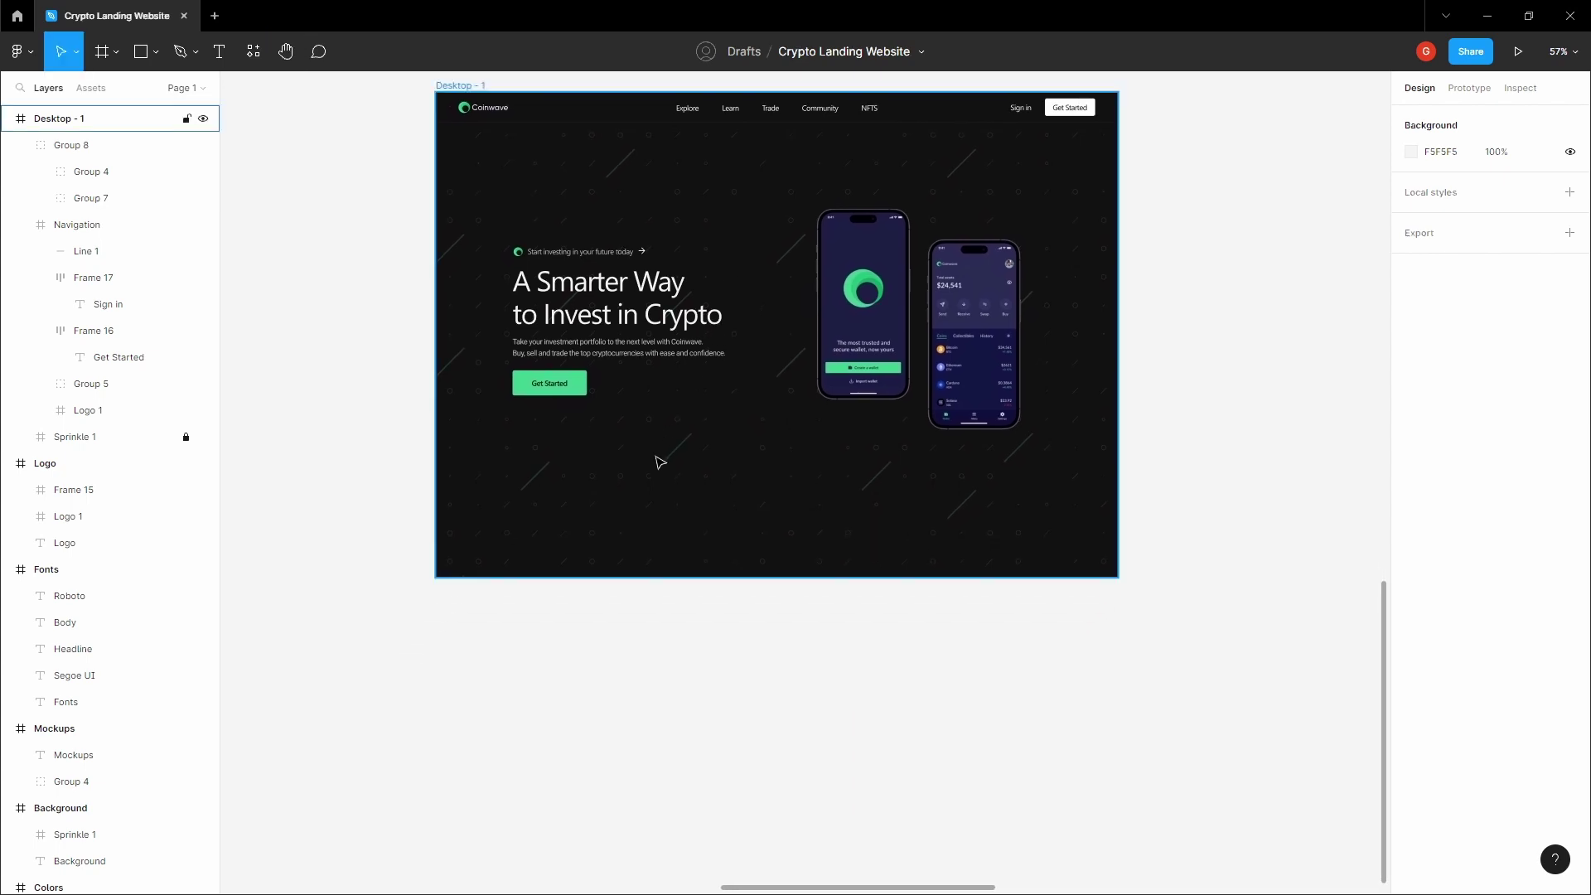
Show the layout grid and add the text "$4.4 billion" below the hero's Get Started button, aligned with the hero text at X 162
{"action": "key", "text": "shift+g"}
{"action": "key", "text": "Escape"}
{"action": "key", "text": "h"}
{"action": "scroll", "coordinate": [650, 455], "scroll_direction": "down", "scroll_amount": 1}
{"action": "scroll", "coordinate": [629, 487], "scroll_direction": "up", "scroll_amount": 3}
{"action": "mouse_move", "coordinate": [630, 488]}
{"action": "left_mouse_down"}
{"action": "mouse_move", "coordinate": [650, 498]}
{"action": "mouse_move", "coordinate": [654, 471]}
{"action": "mouse_move", "coordinate": [640, 478]}
{"action": "left_mouse_up"}
{"action": "scroll", "coordinate": [604, 489], "scroll_direction": "up", "scroll_amount": 3}
{"action": "key", "text": "v"}
{"action": "key", "text": "t"}
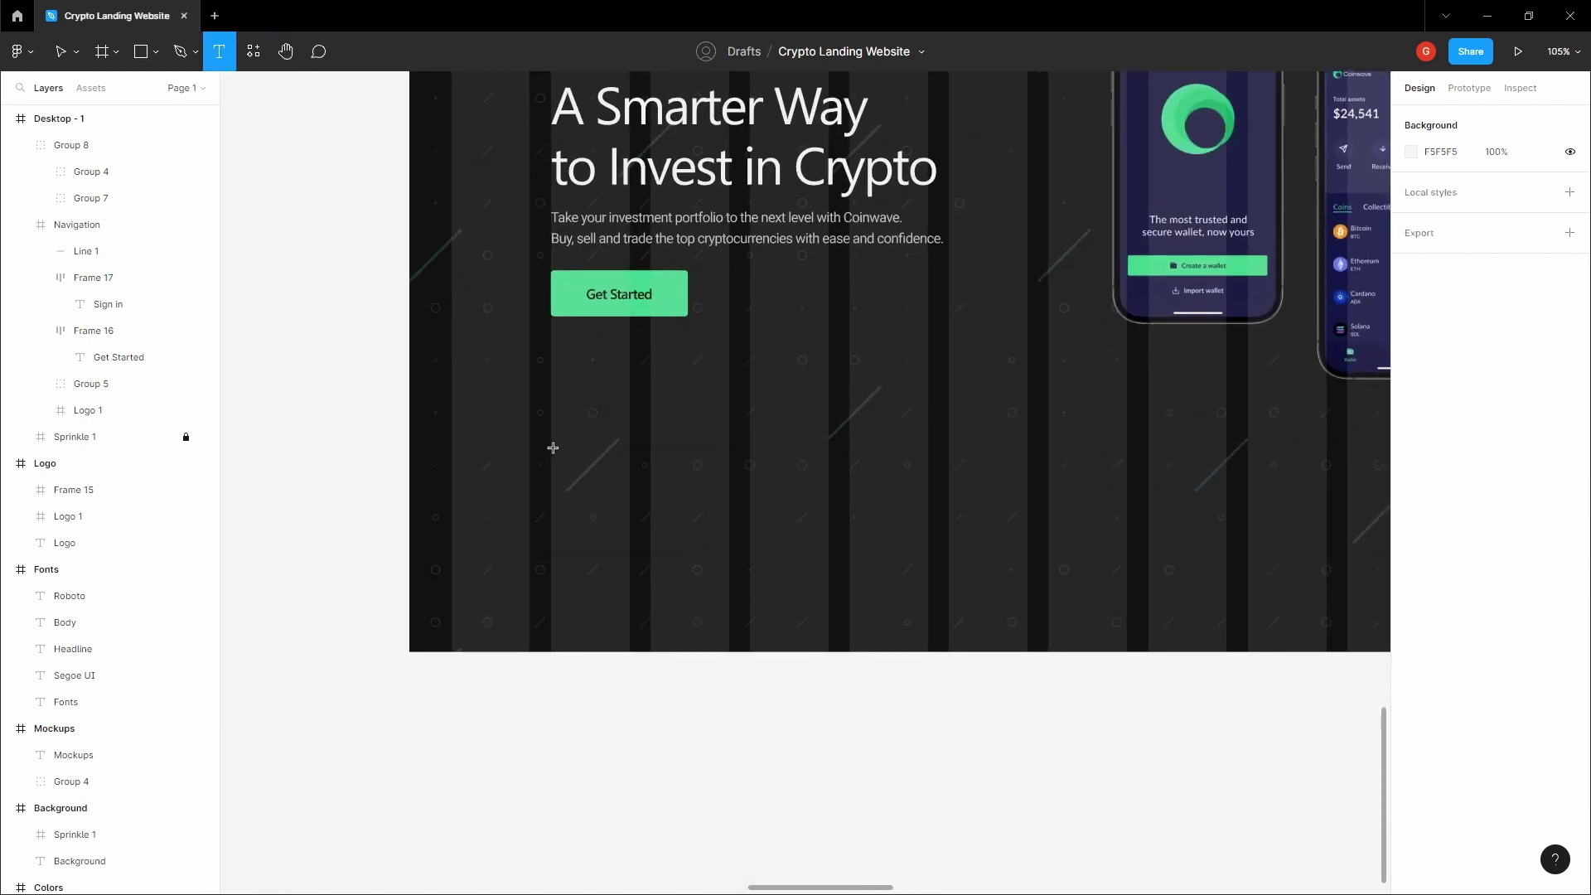
{"action": "left_click", "coordinate": [553, 447]}
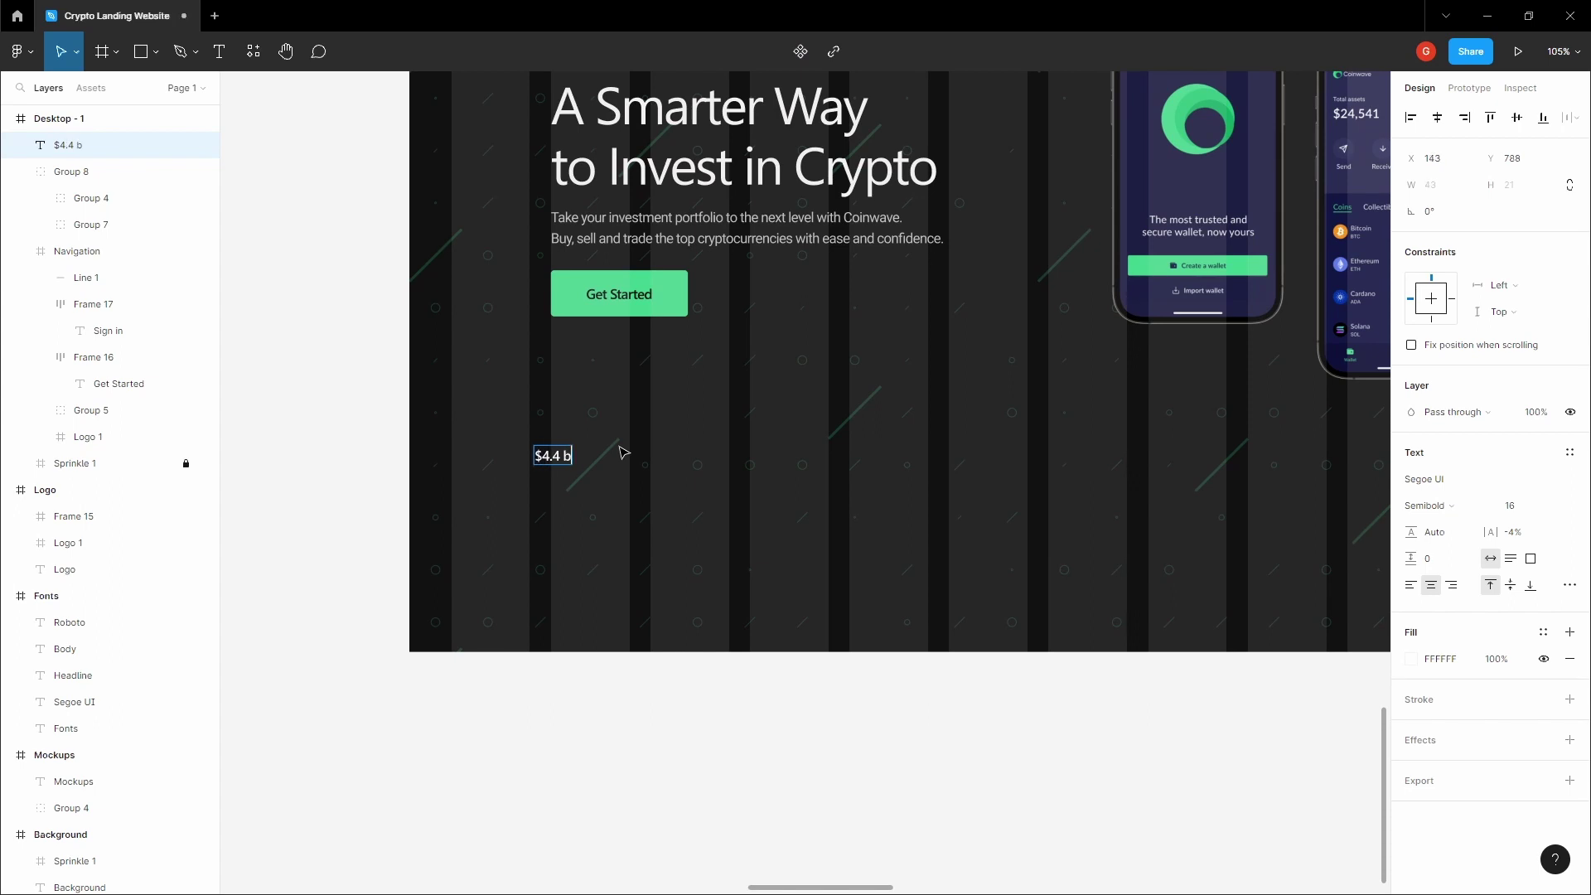
{"action": "key", "text": "Escape"}
{"action": "left_click_drag", "start_coordinate": [564, 457], "coordinate": [595, 461]}
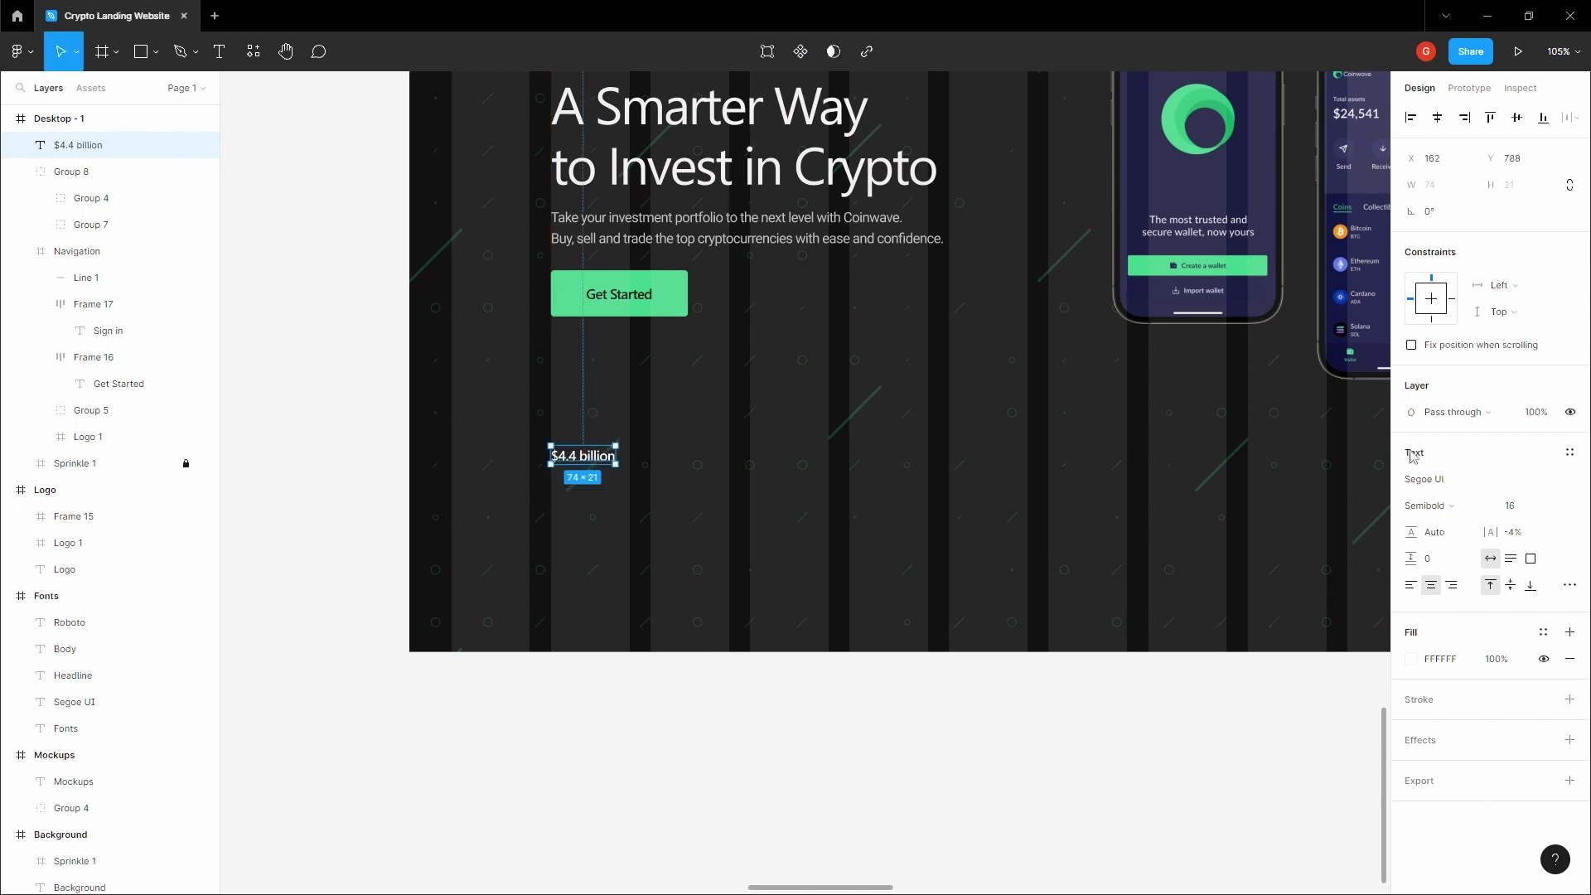
Set the "$4.4 billion" text to size 40 in Regular weight and realign it at X 162
{"action": "left_click", "coordinate": [1552, 507]}
{"action": "left_click", "coordinate": [1532, 550]}
{"action": "left_click", "coordinate": [1464, 512]}
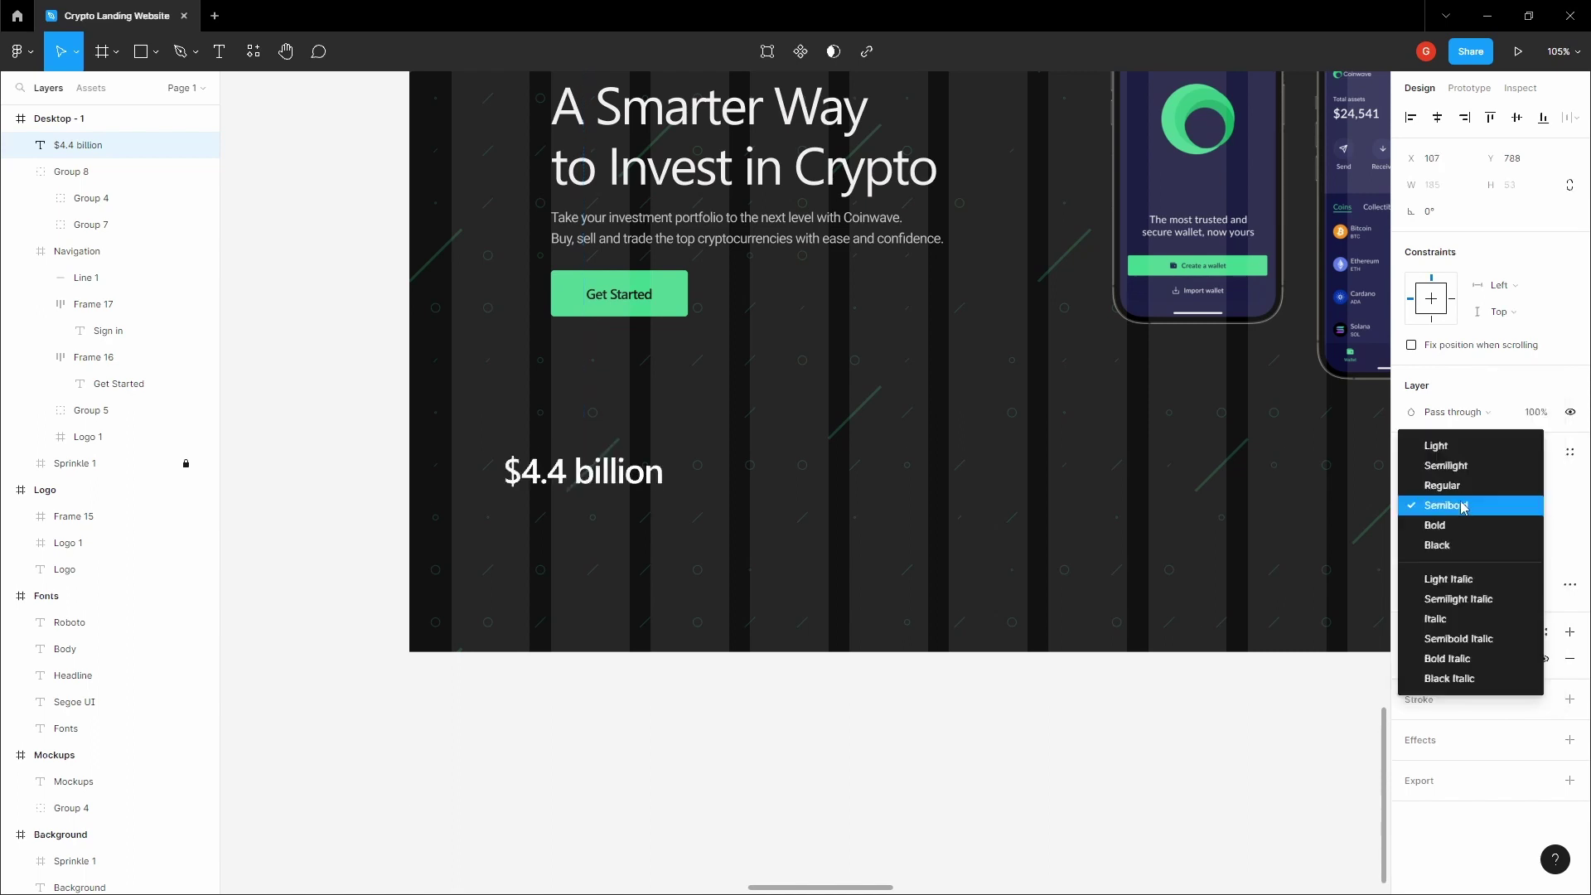
{"action": "left_click", "coordinate": [1442, 486]}
{"action": "left_click_drag", "start_coordinate": [584, 475], "coordinate": [609, 479]}
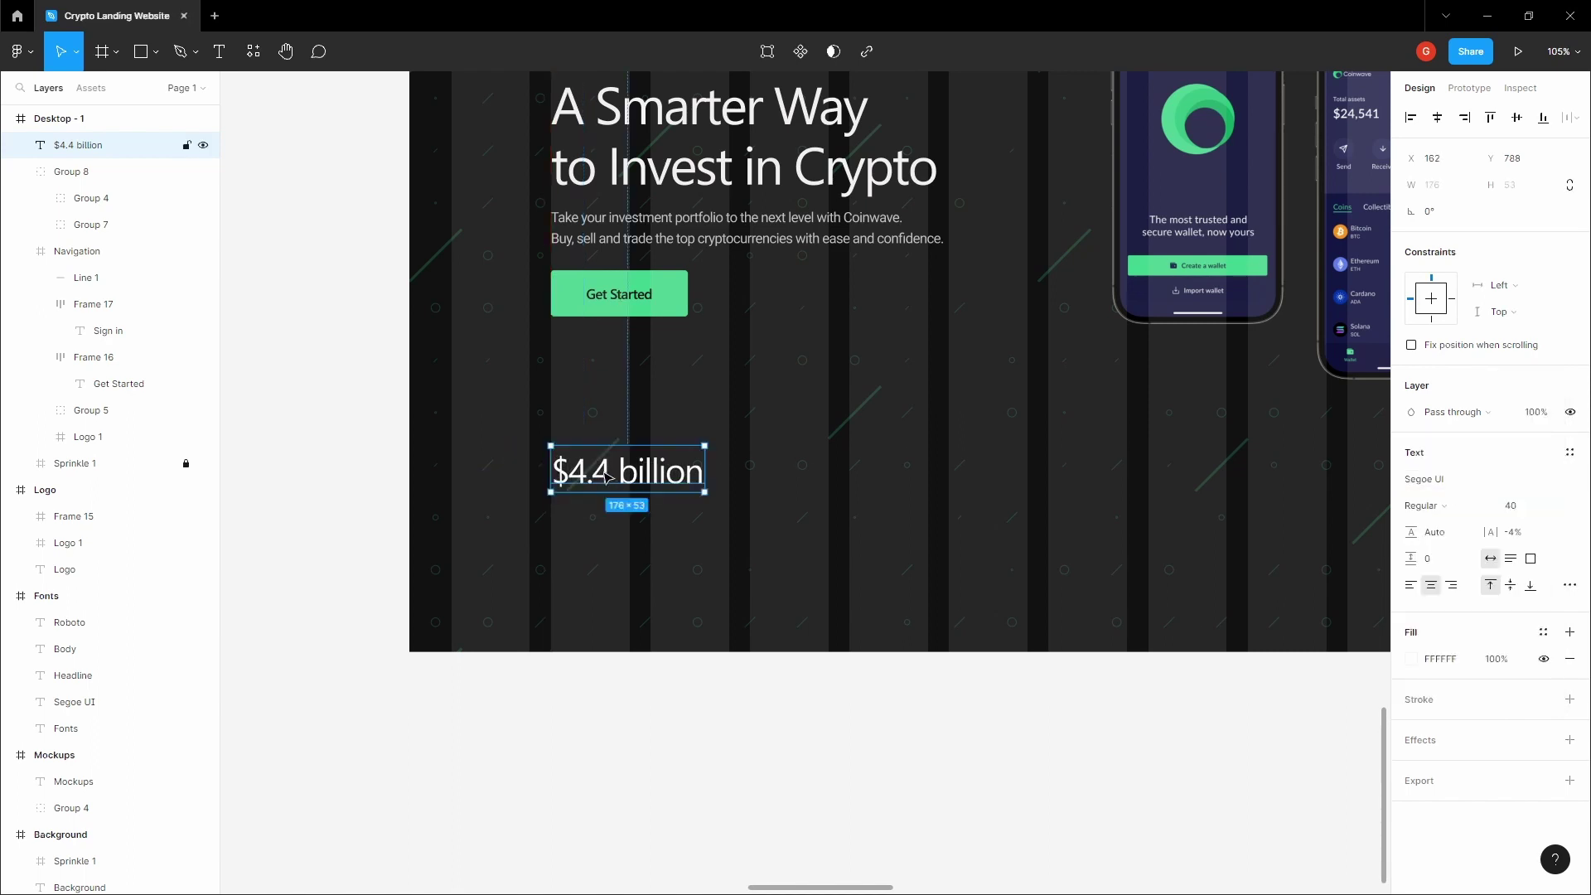
Duplicate the "$4.4 billion" text further along the same row and change the copy to "40 million"
{"action": "left_click_drag", "start_coordinate": [644, 417], "coordinate": [752, 455]}
{"action": "scroll", "coordinate": [519, 407], "scroll_direction": "down", "scroll_amount": 2}
{"action": "double_click", "coordinate": [747, 458]}
{"action": "type", "text": "4"}
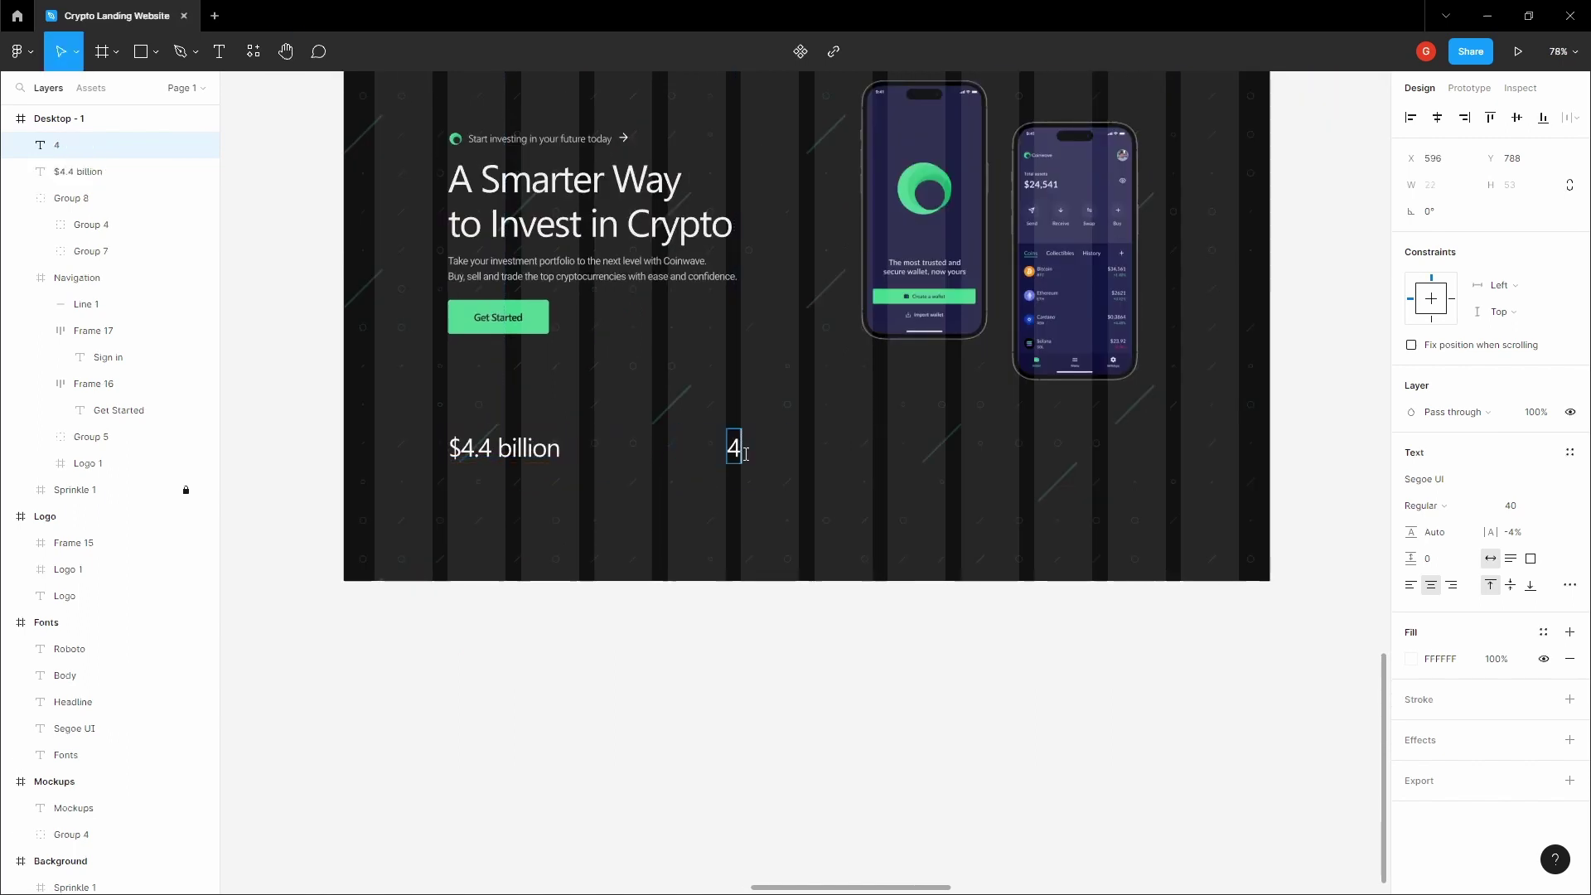
{"action": "type", "text": "0 million"}
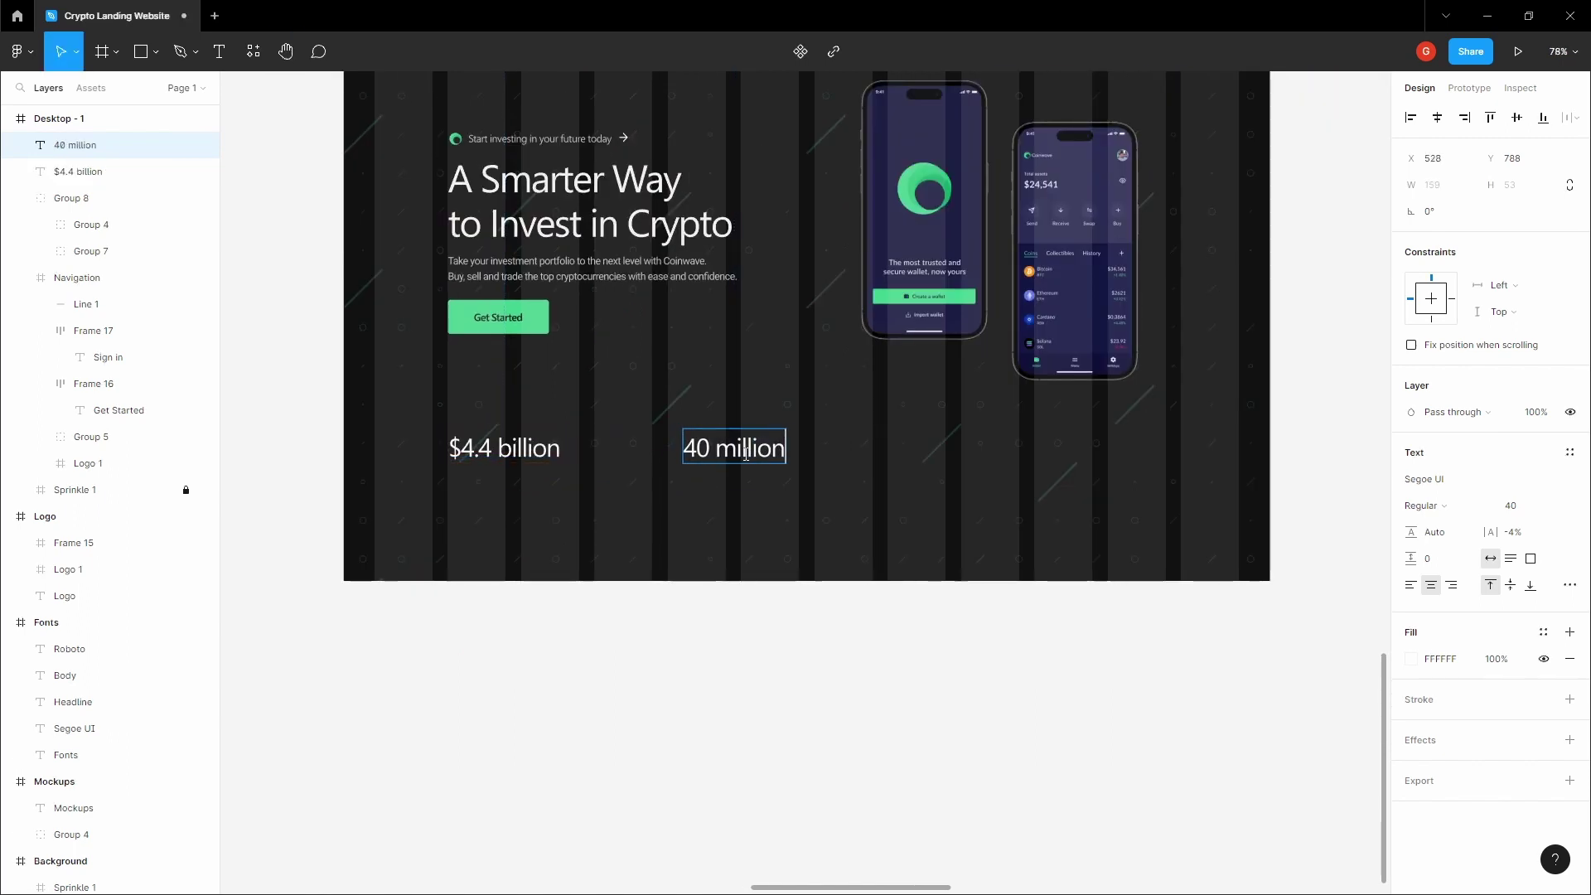
{"action": "key", "text": "Escape"}
Place the "40 million" text at about X 640 and a copy of it in the same row at X 996
{"action": "left_click_drag", "start_coordinate": [729, 455], "coordinate": [916, 511]}
{"action": "left_click", "coordinate": [489, 459]}
{"action": "left_click", "coordinate": [776, 452]}
{"action": "left_click", "coordinate": [1009, 410]}
{"action": "key", "text": "space"}
Select the phone mockup group inside the hero group and scale it down to about 373 × 402
{"action": "scroll", "coordinate": [953, 514], "scroll_direction": "down", "scroll_amount": 3}
{"action": "double_click", "coordinate": [898, 483]}
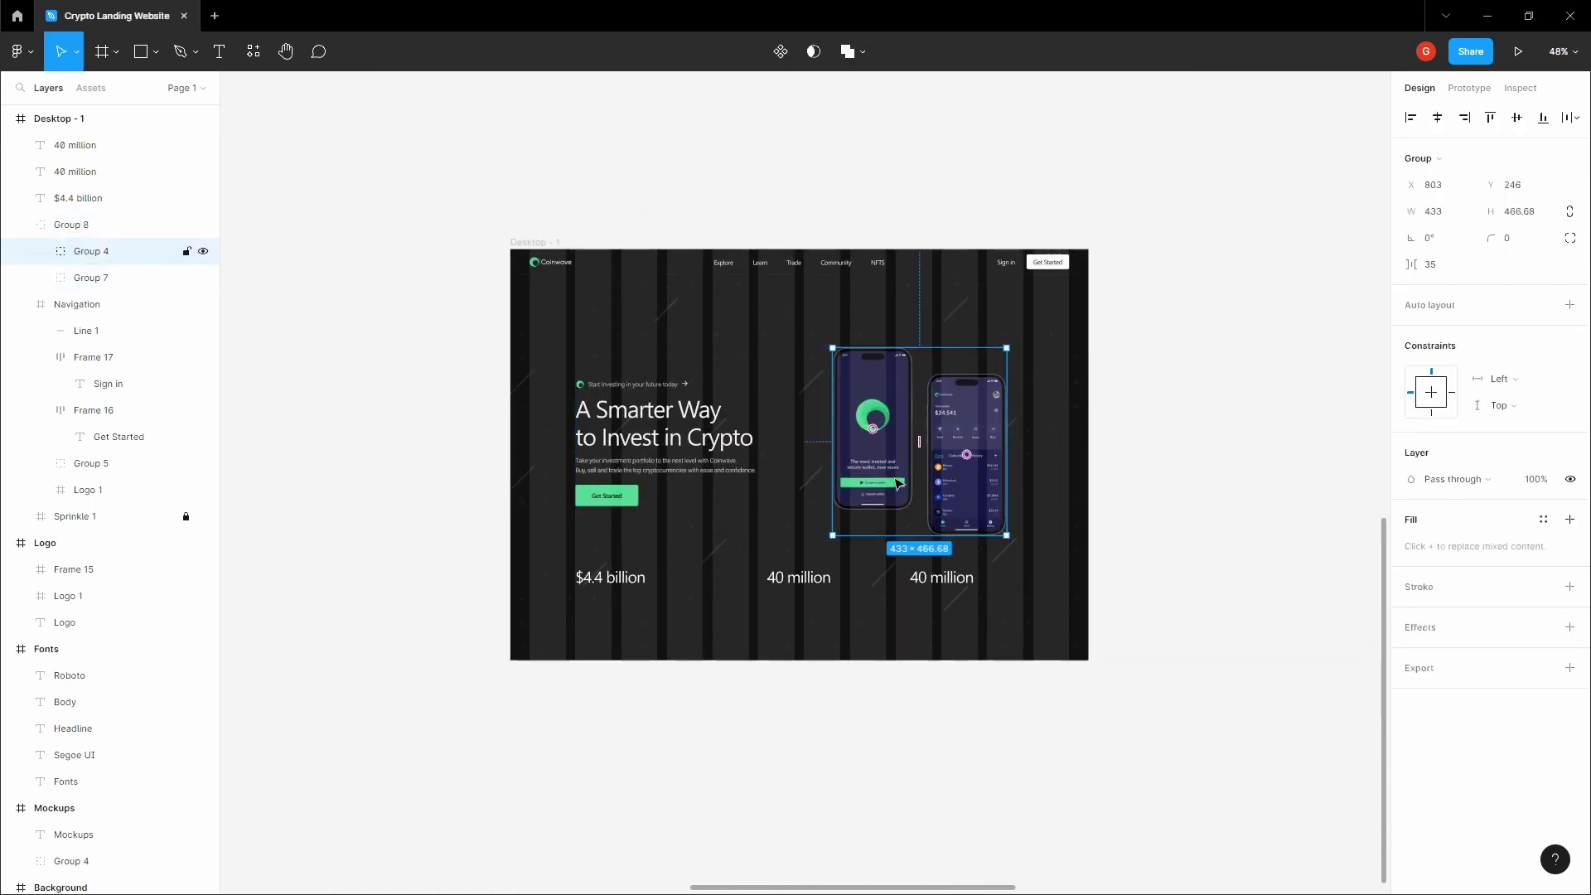
{"action": "left_click", "coordinate": [1049, 424]}
{"action": "scroll", "coordinate": [912, 456], "scroll_direction": "up", "scroll_amount": 1, "text": "ctrl"}
{"action": "left_click", "coordinate": [868, 456]}
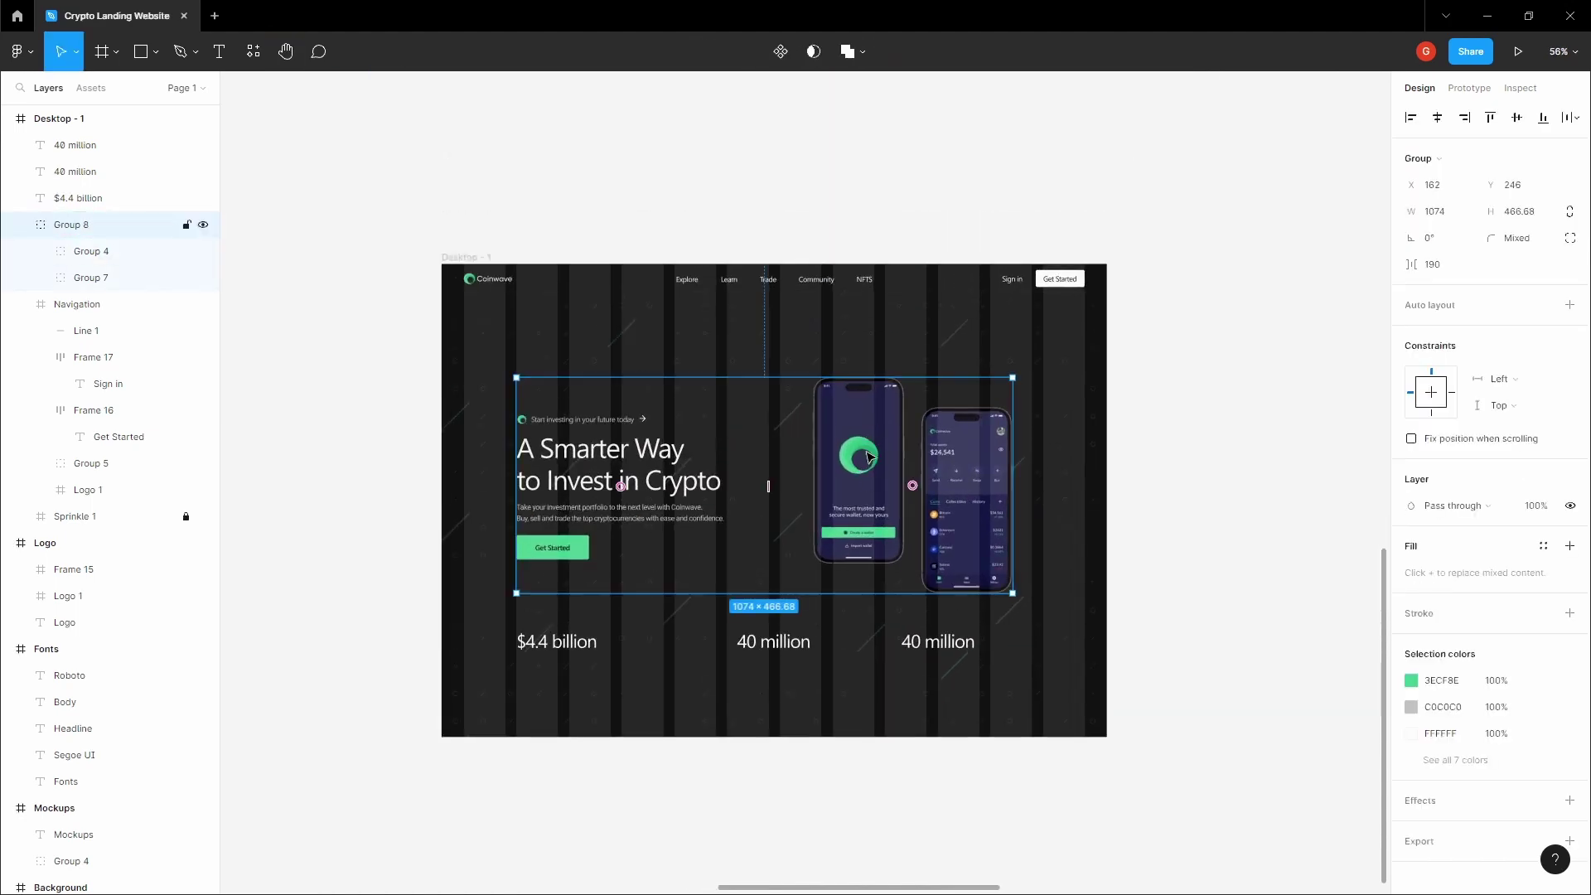
{"action": "double_click", "coordinate": [864, 498]}
{"action": "scroll", "coordinate": [862, 498], "scroll_direction": "up", "scroll_amount": 2, "text": "ctrl"}
{"action": "left_click_drag", "start_coordinate": [1070, 630], "coordinate": [1027, 588]}
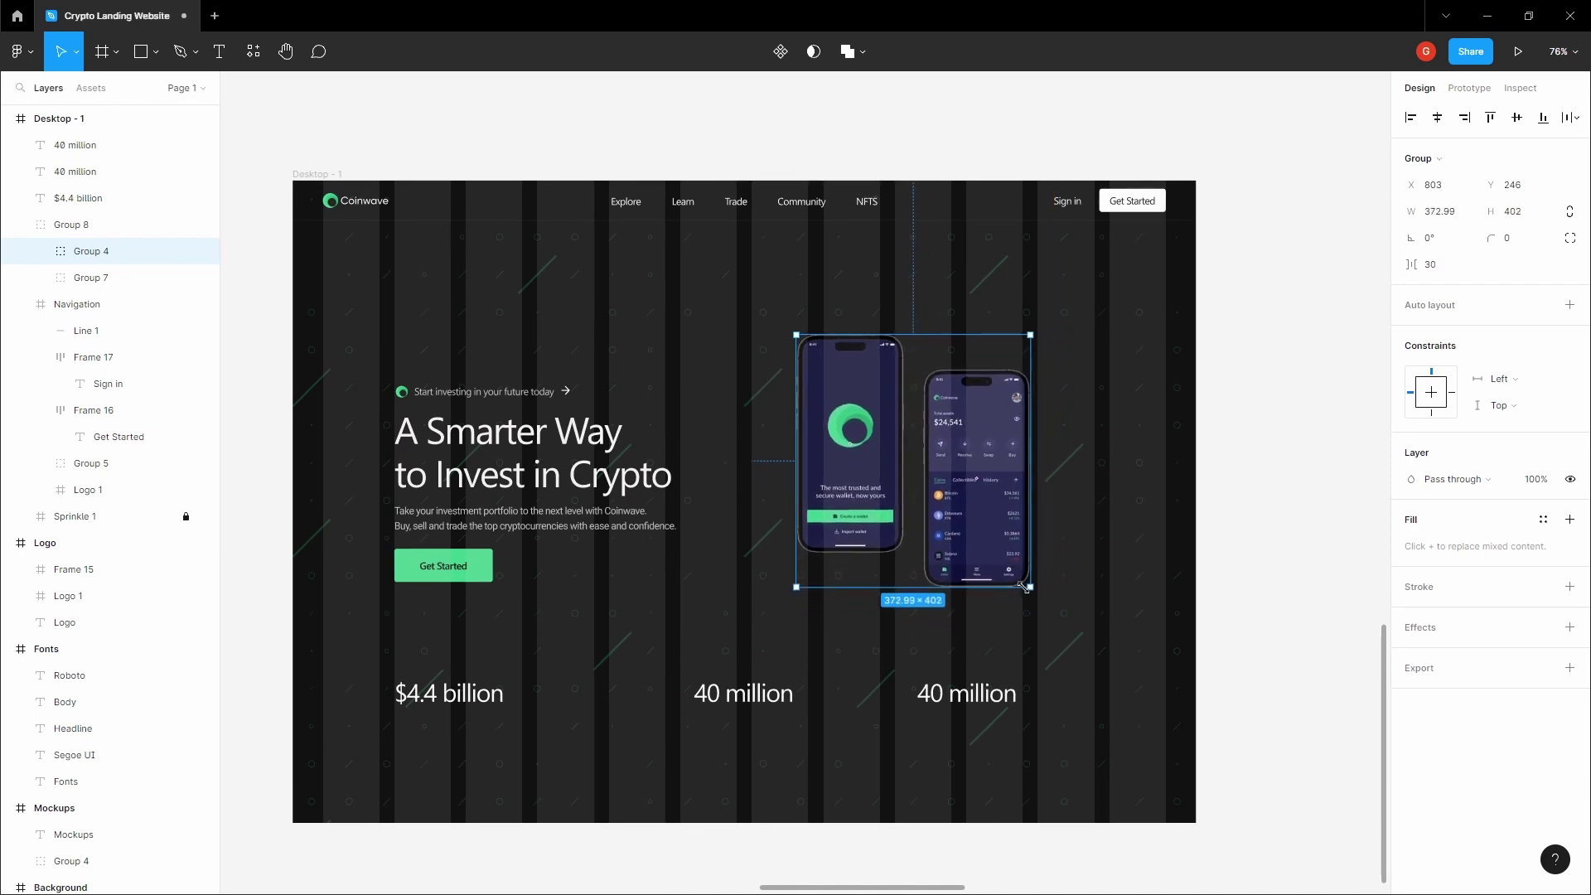
Realign the hero text vertically with the phone mockups and group the two together
{"action": "left_click_drag", "start_coordinate": [572, 485], "coordinate": [578, 470]}
{"action": "left_click_drag", "start_coordinate": [903, 456], "coordinate": [974, 446]}
{"action": "left_click", "coordinate": [602, 455]}
{"action": "left_click", "coordinate": [878, 464], "text": "shift"}
{"action": "key", "text": "ctrl+g"}
{"action": "left_click", "coordinate": [1109, 475]}
{"action": "key", "text": "space"}
{"action": "key", "text": "v"}
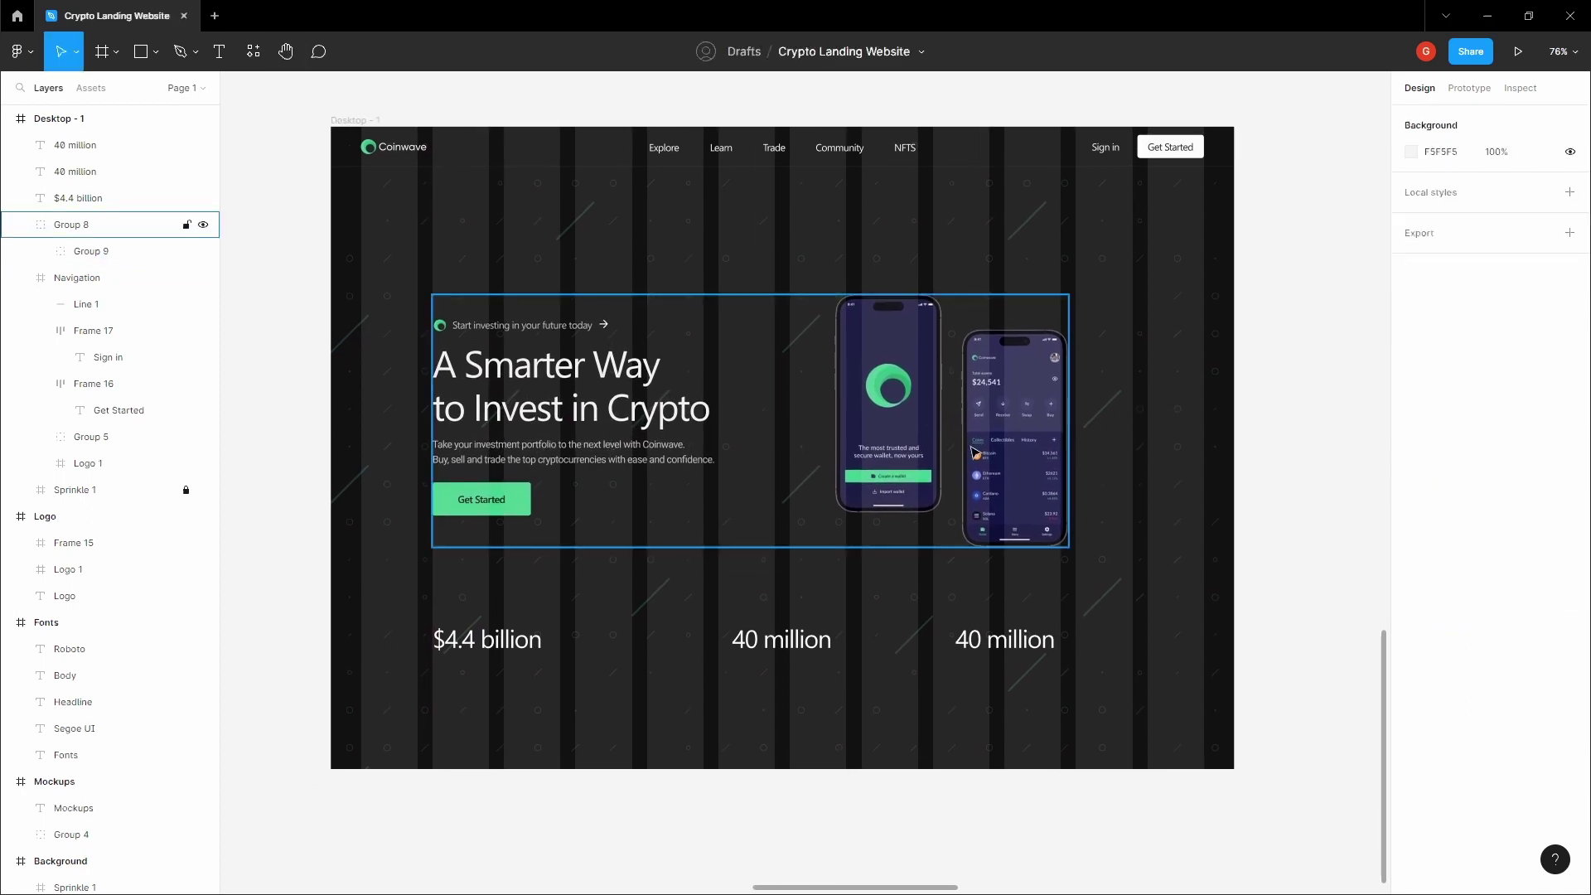
Scale the phone mockup group up to about 402 × 433, reposition it beside the hero text, and hide the layout grids
{"action": "left_click", "coordinate": [1005, 442]}
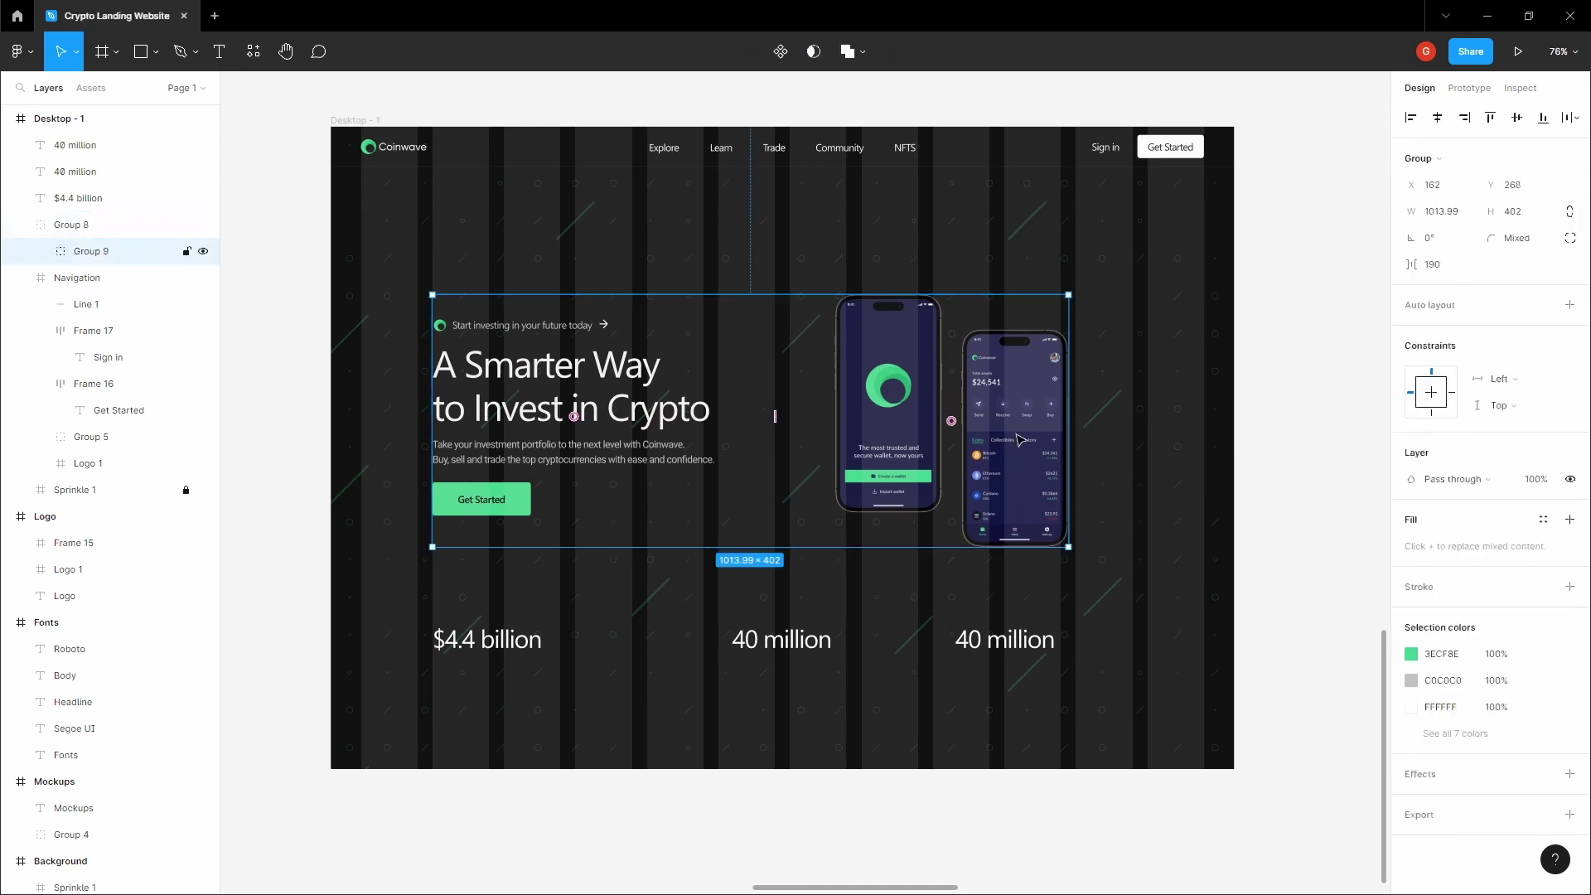
{"action": "double_click", "coordinate": [1019, 439]}
{"action": "left_click_drag", "start_coordinate": [1072, 292], "coordinate": [1087, 274]}
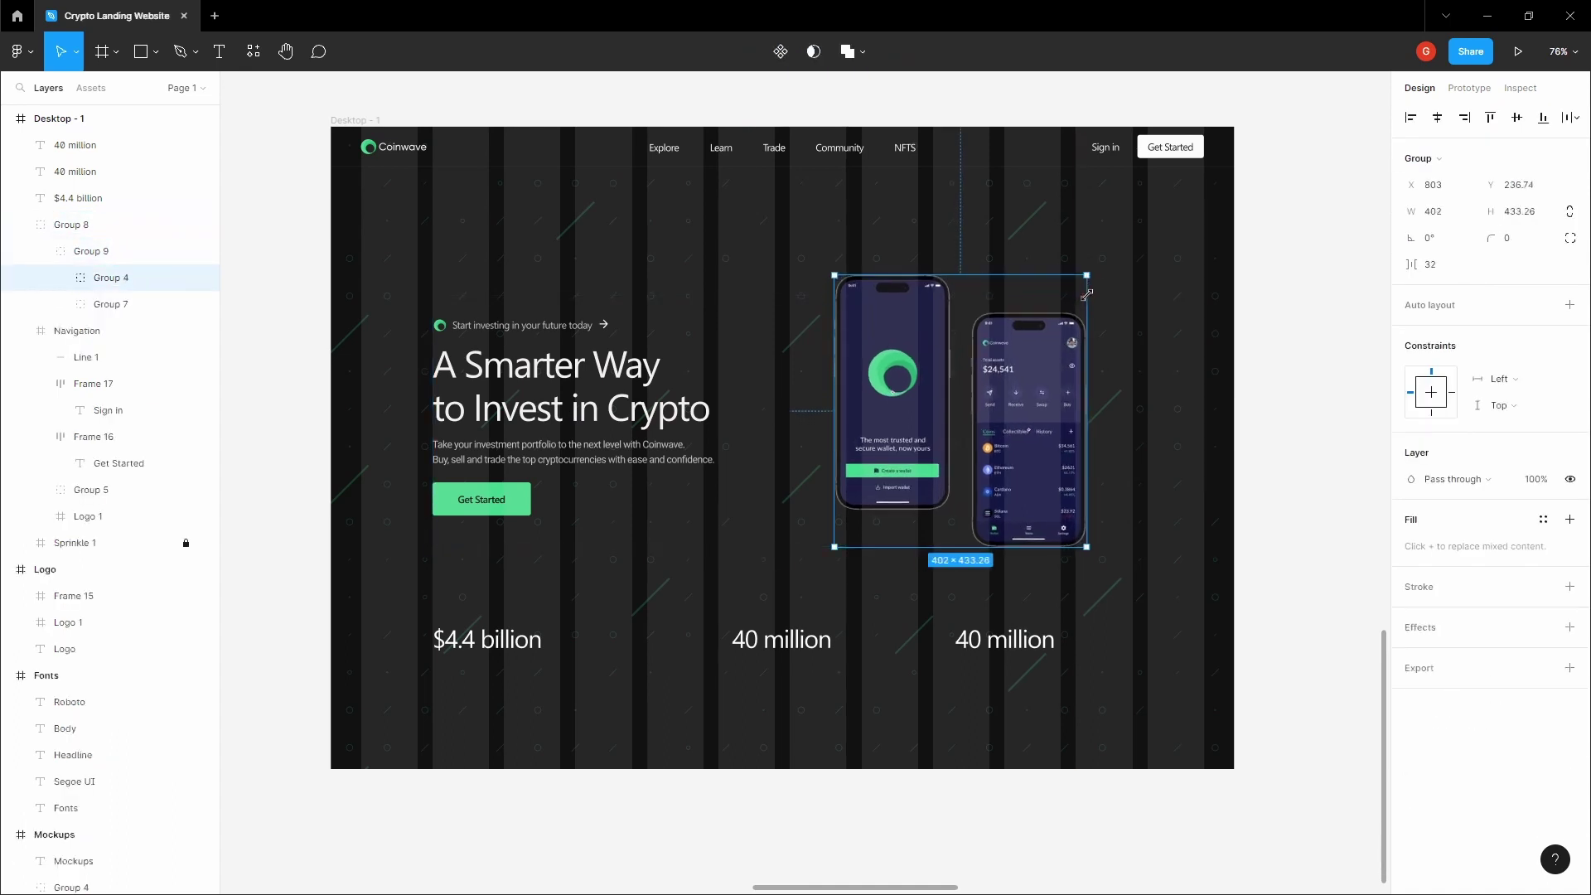
{"action": "left_click_drag", "start_coordinate": [1030, 351], "coordinate": [1071, 311]}
{"action": "left_click", "coordinate": [1202, 337]}
{"action": "key", "text": "space"}
{"action": "key", "text": "shift+g"}
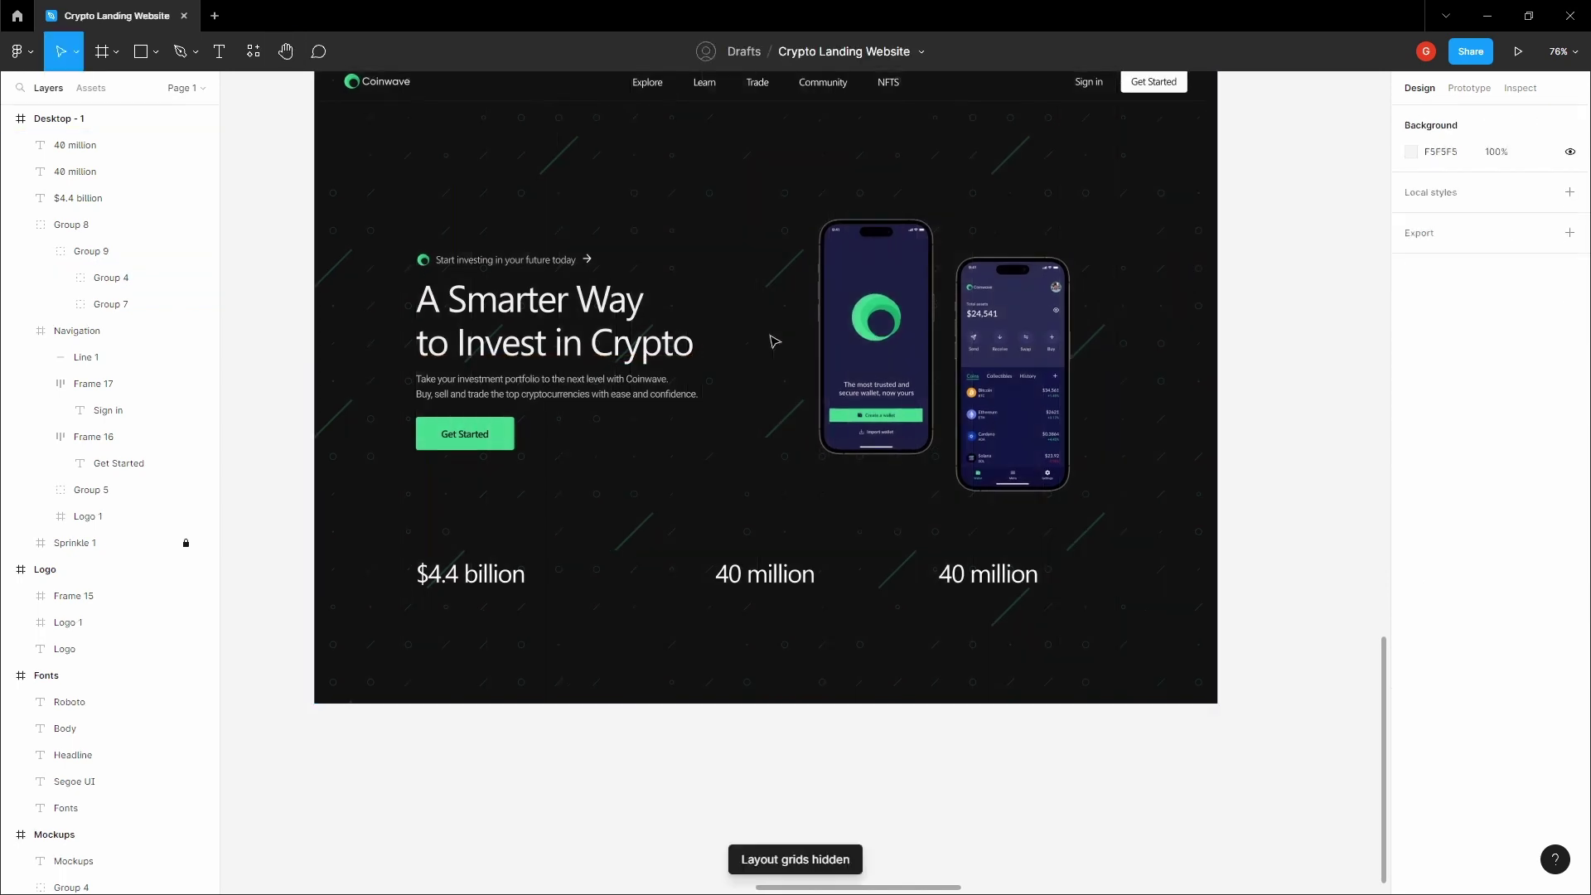
Add a text layer reading "Total trading volume" beneath the "$4.4 billion" figure
{"action": "key", "text": "space"}
{"action": "left_click_drag", "start_coordinate": [772, 341], "coordinate": [842, 299]}
{"action": "scroll", "coordinate": [603, 502], "scroll_direction": "up", "scroll_amount": 2}
{"action": "key", "text": "space"}
{"action": "left_click_drag", "start_coordinate": [579, 506], "coordinate": [658, 475]}
{"action": "scroll", "coordinate": [611, 504], "scroll_direction": "up", "scroll_amount": 3}
{"action": "key", "text": "t"}
{"action": "left_click", "coordinate": [618, 471]}
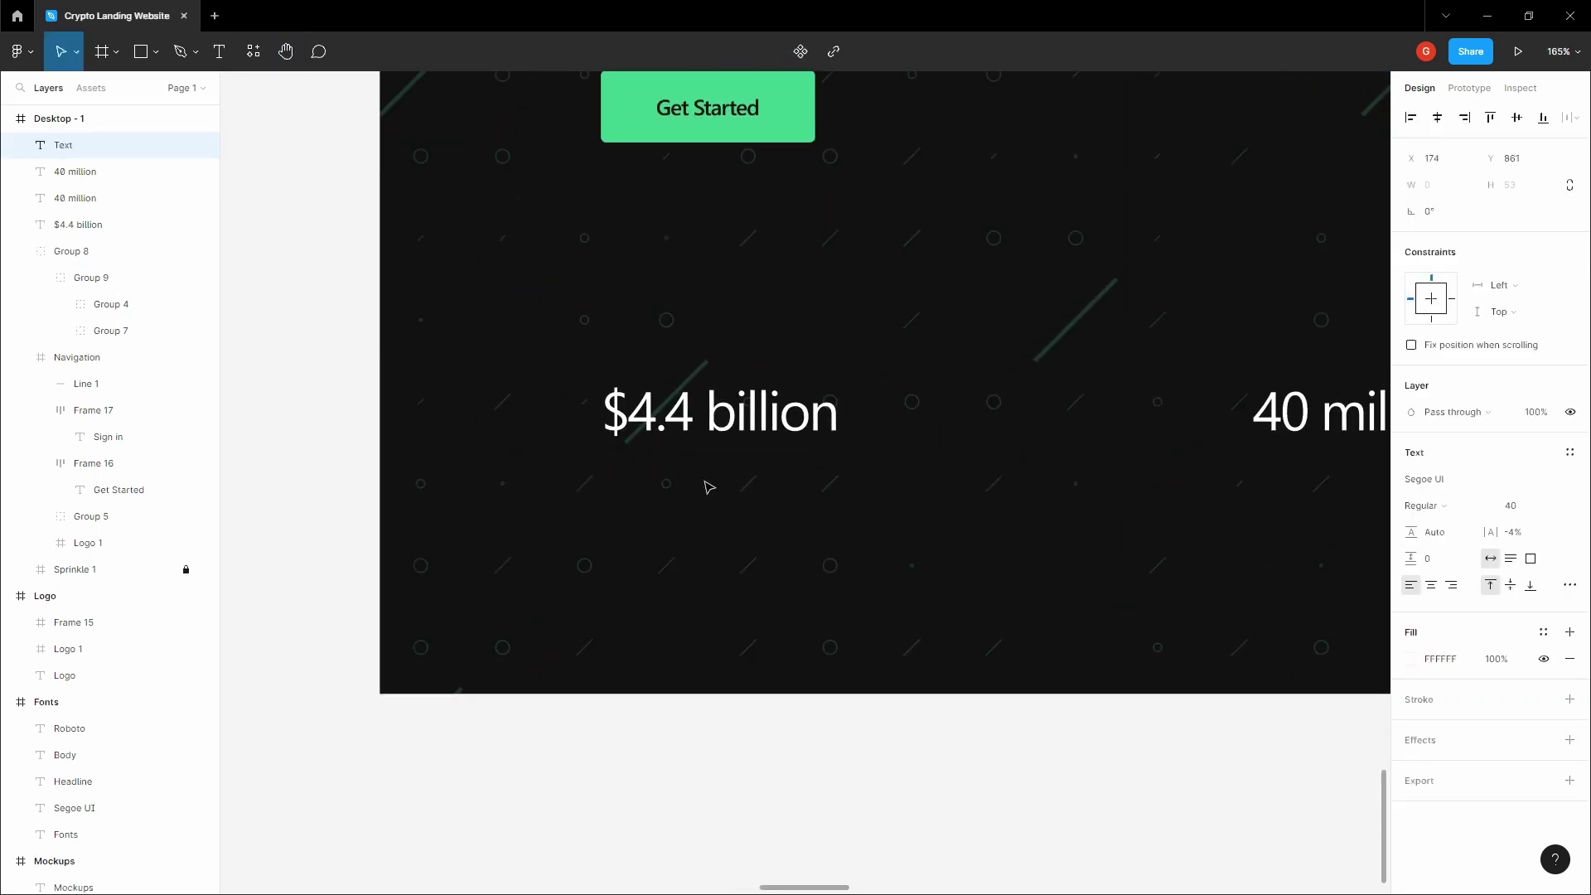
{"action": "type", "text": "To"}
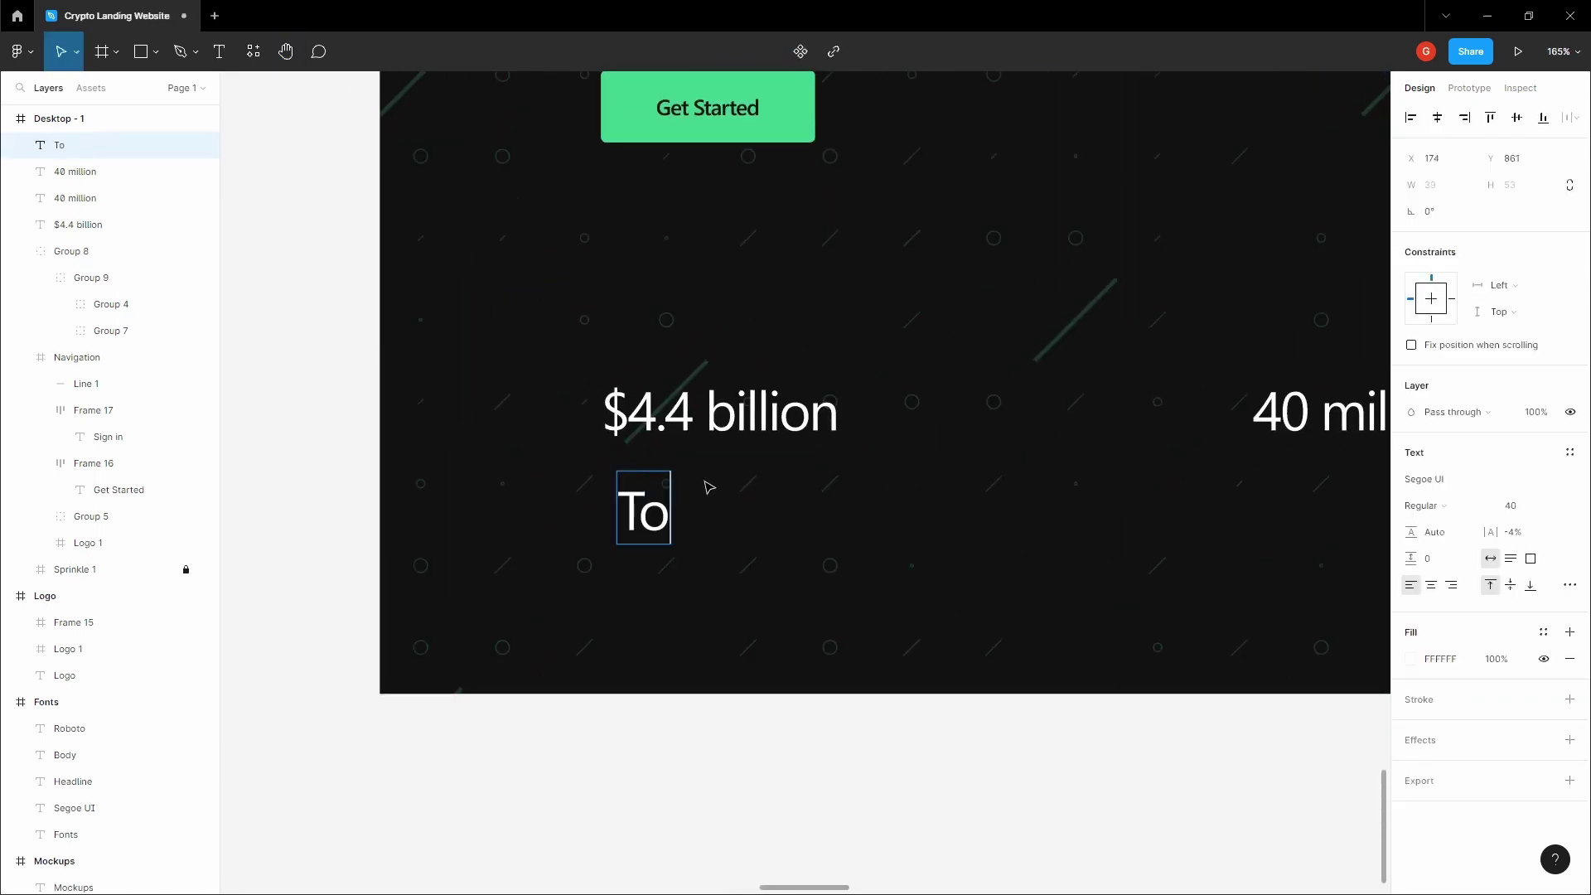
{"action": "type", "text": "tal tradk g v"}
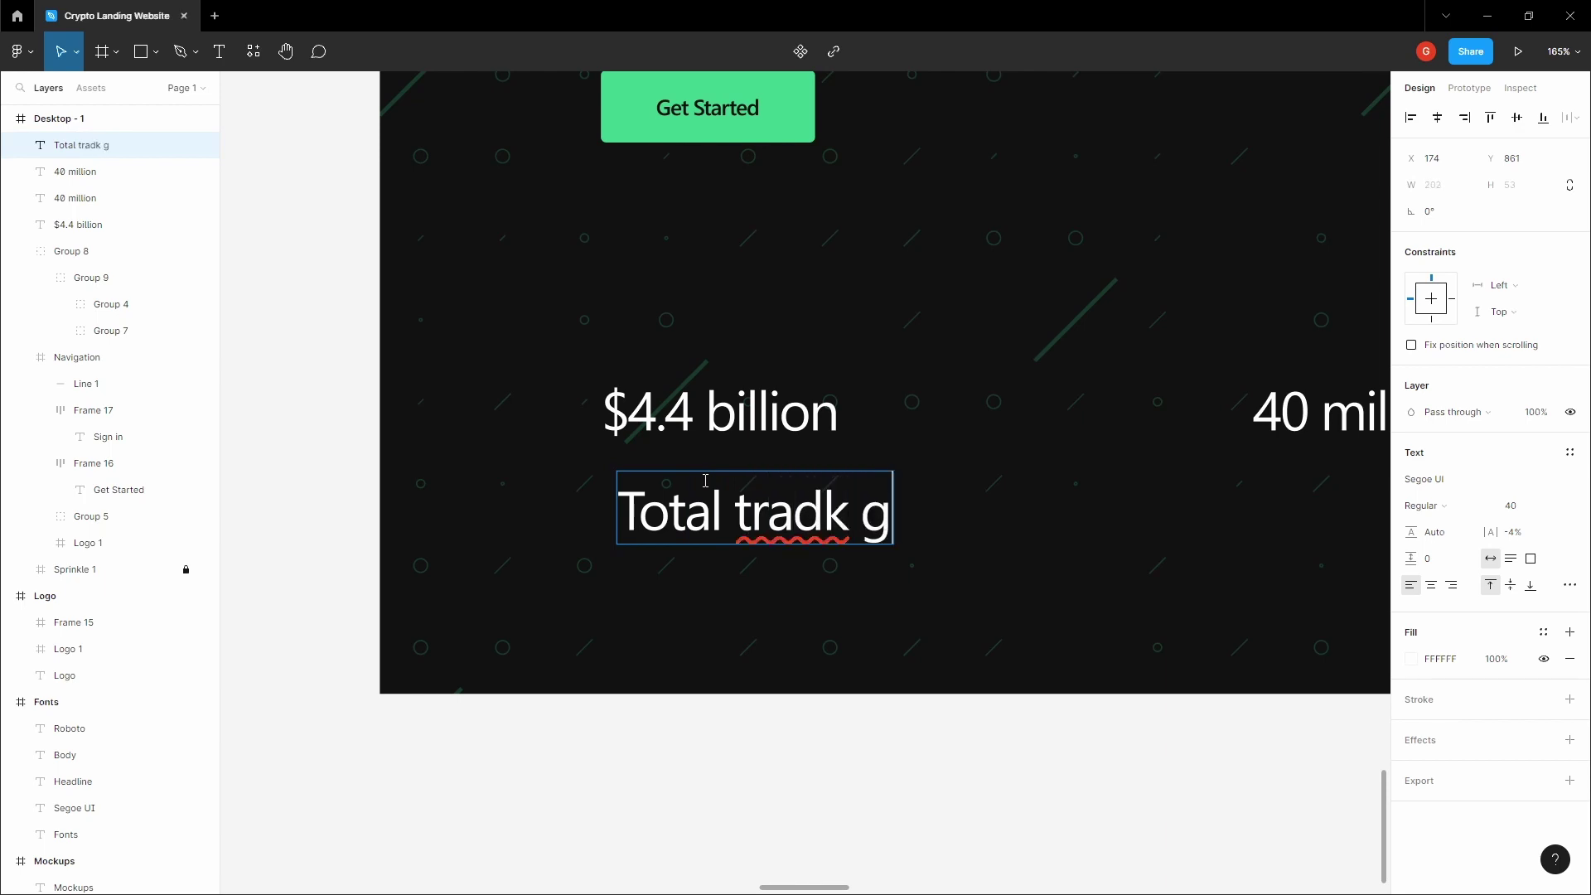
{"action": "key", "text": "BackSpace"}
{"action": "key", "text": "BackSpace"}
{"action": "key", "text": "BackSpace"}
{"action": "type", "text": "ng volume"}
{"action": "key", "text": "Escape"}
Set the "Total trading volume" caption to Roboto Regular at size 16
{"action": "left_click", "coordinate": [1459, 479]}
{"action": "type", "text": "R"}
{"action": "key", "text": "Tab"}
{"action": "key", "text": "Tab"}
{"action": "type", "text": "16"}
{"action": "key", "text": "Tab"}
{"action": "left_click", "coordinate": [1093, 514]}
{"action": "scroll", "coordinate": [1069, 510], "scroll_direction": "down", "scroll_amount": 2}
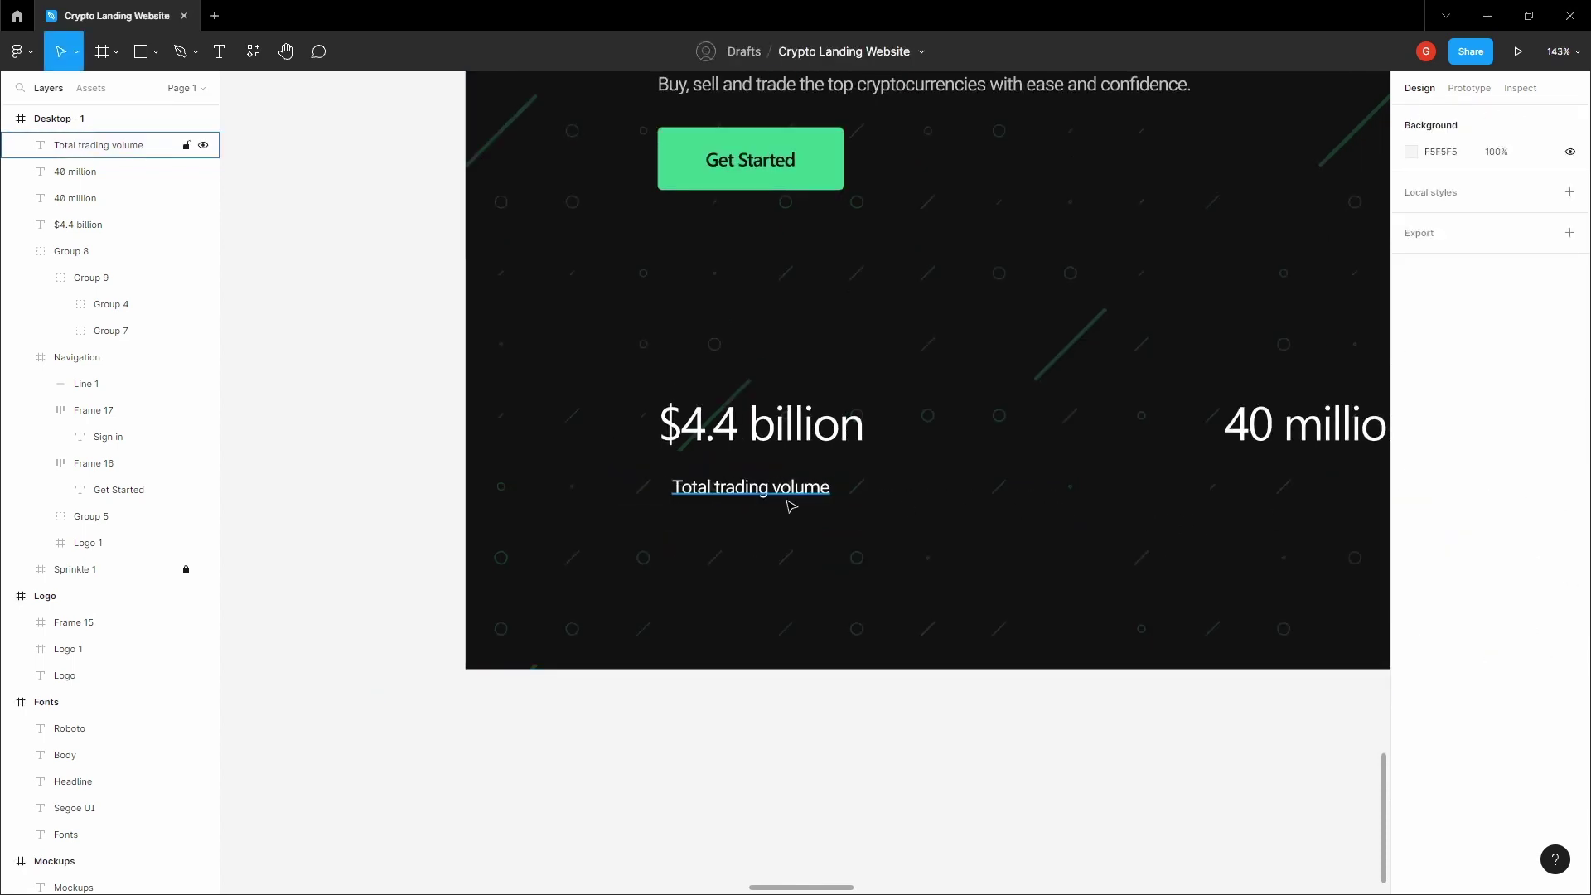
Copy the hero paragraph's grey fill C0C0C0 onto the "Total trading volume" caption
{"action": "left_click", "coordinate": [788, 500]}
{"action": "scroll", "coordinate": [788, 500], "scroll_direction": "up", "scroll_amount": 5}
{"action": "left_click", "coordinate": [848, 462]}
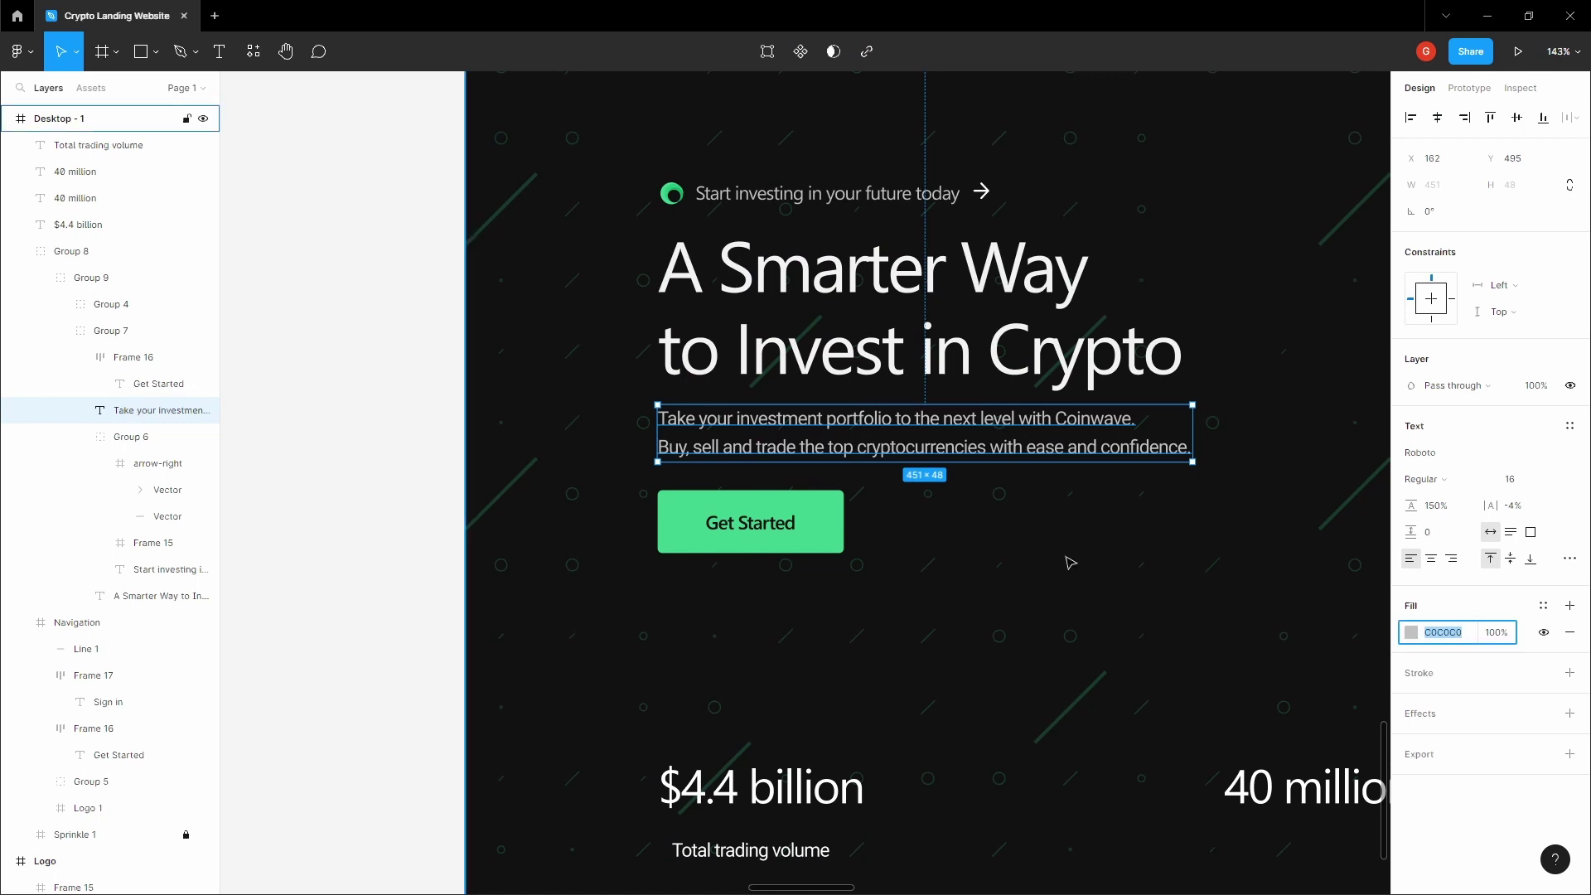
{"action": "left_click", "coordinate": [1268, 597]}
{"action": "scroll", "coordinate": [998, 562], "scroll_direction": "down", "scroll_amount": 3}
{"action": "left_click", "coordinate": [800, 588]}
{"action": "left_click", "coordinate": [1044, 560]}
{"action": "left_click", "coordinate": [770, 593]}
Align the "Total trading volume" caption with the figure at X 162 and nudge it up to Y 845
{"action": "left_click_drag", "start_coordinate": [776, 590], "coordinate": [761, 589]}
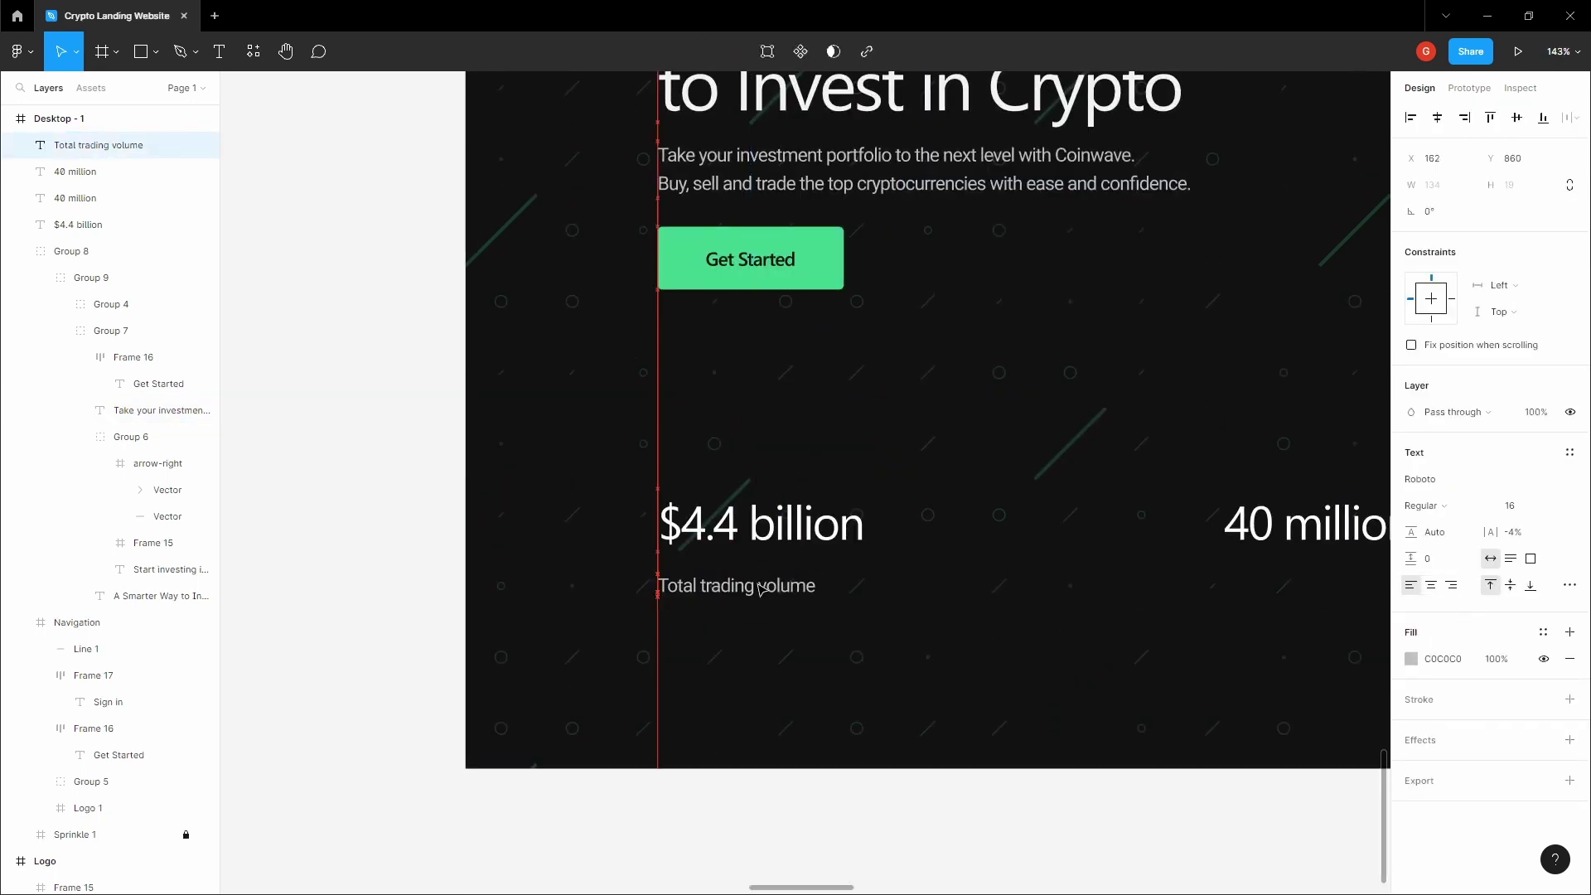
{"action": "key", "text": "shift+Up"}
{"action": "key", "text": "Up"}
{"action": "key", "text": "Up"}
{"action": "key", "text": "Up"}
{"action": "key", "text": "Up"}
{"action": "key", "text": "Up"}
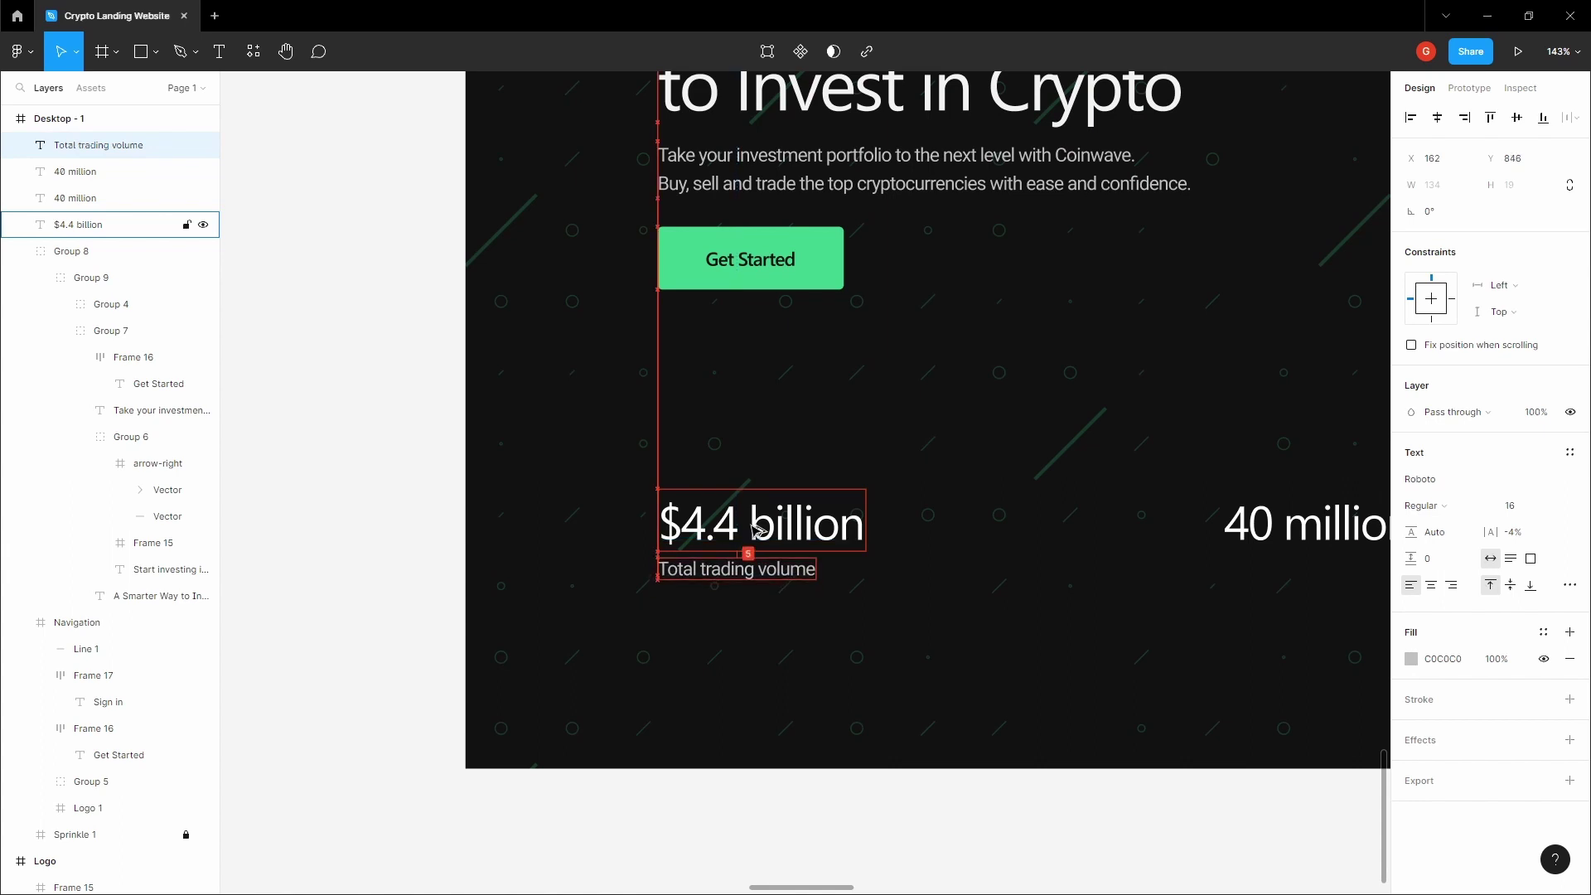
{"action": "left_click", "coordinate": [429, 503]}
Duplicate the caption under the middle "40 million" figure and change it to "Registered users who trust our exchange"
{"action": "scroll", "coordinate": [522, 503], "scroll_direction": "down", "scroll_amount": 3}
{"action": "scroll", "coordinate": [522, 503], "scroll_direction": "down", "scroll_amount": 5, "text": "ctrl"}
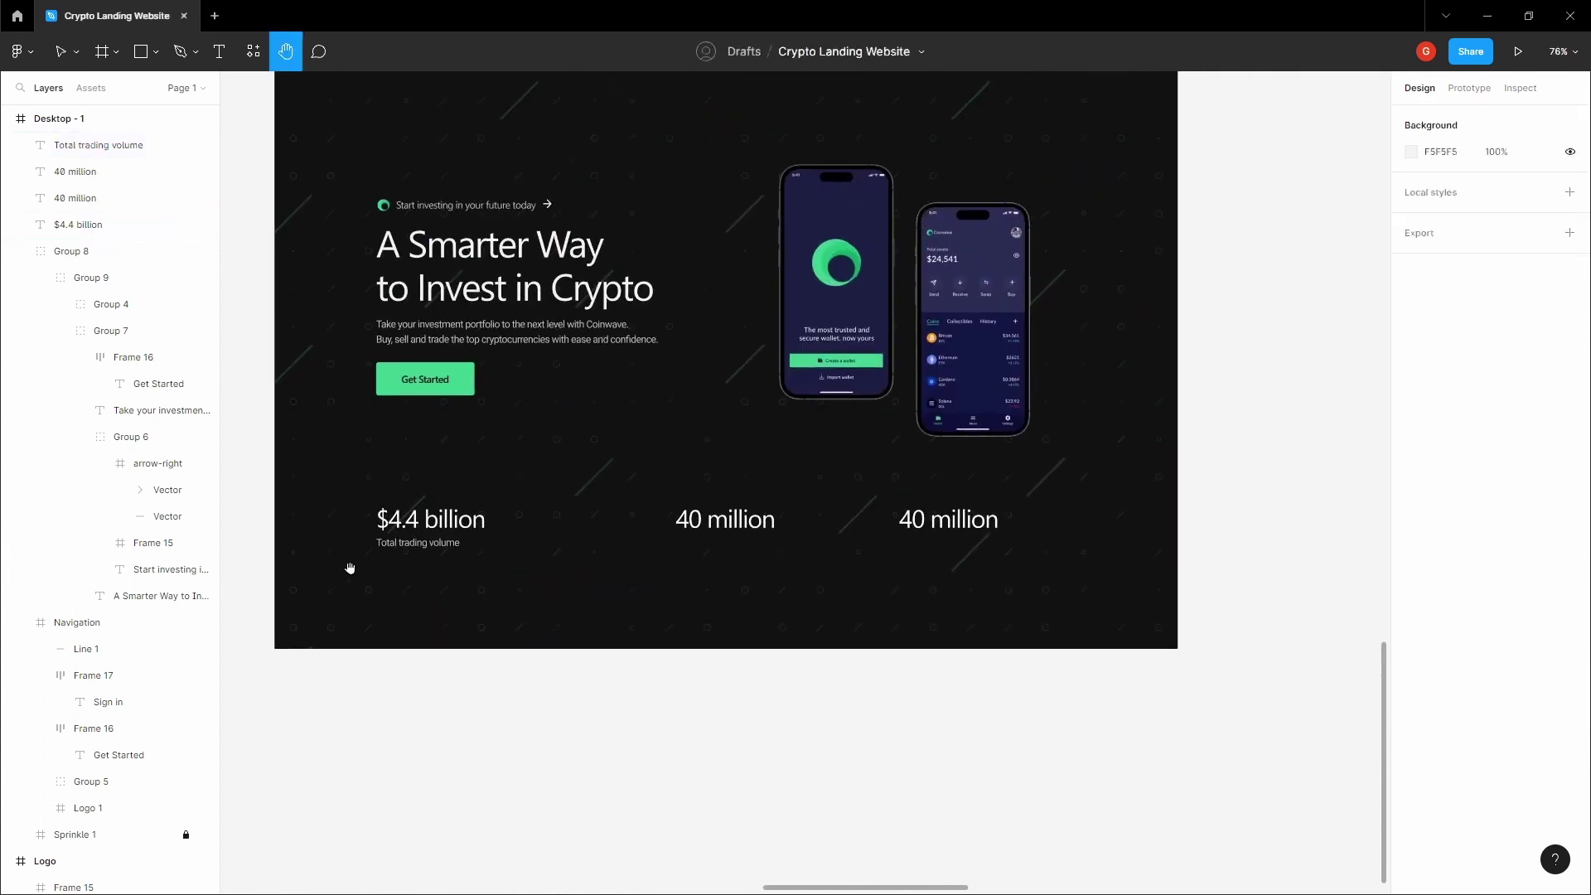
{"action": "left_click", "coordinate": [410, 546]}
{"action": "left_click_drag", "start_coordinate": [460, 553], "coordinate": [707, 563], "text": "alt"}
{"action": "scroll", "coordinate": [705, 547], "scroll_direction": "up", "scroll_amount": 4, "text": "ctrl"}
{"action": "double_click", "coordinate": [703, 543]}
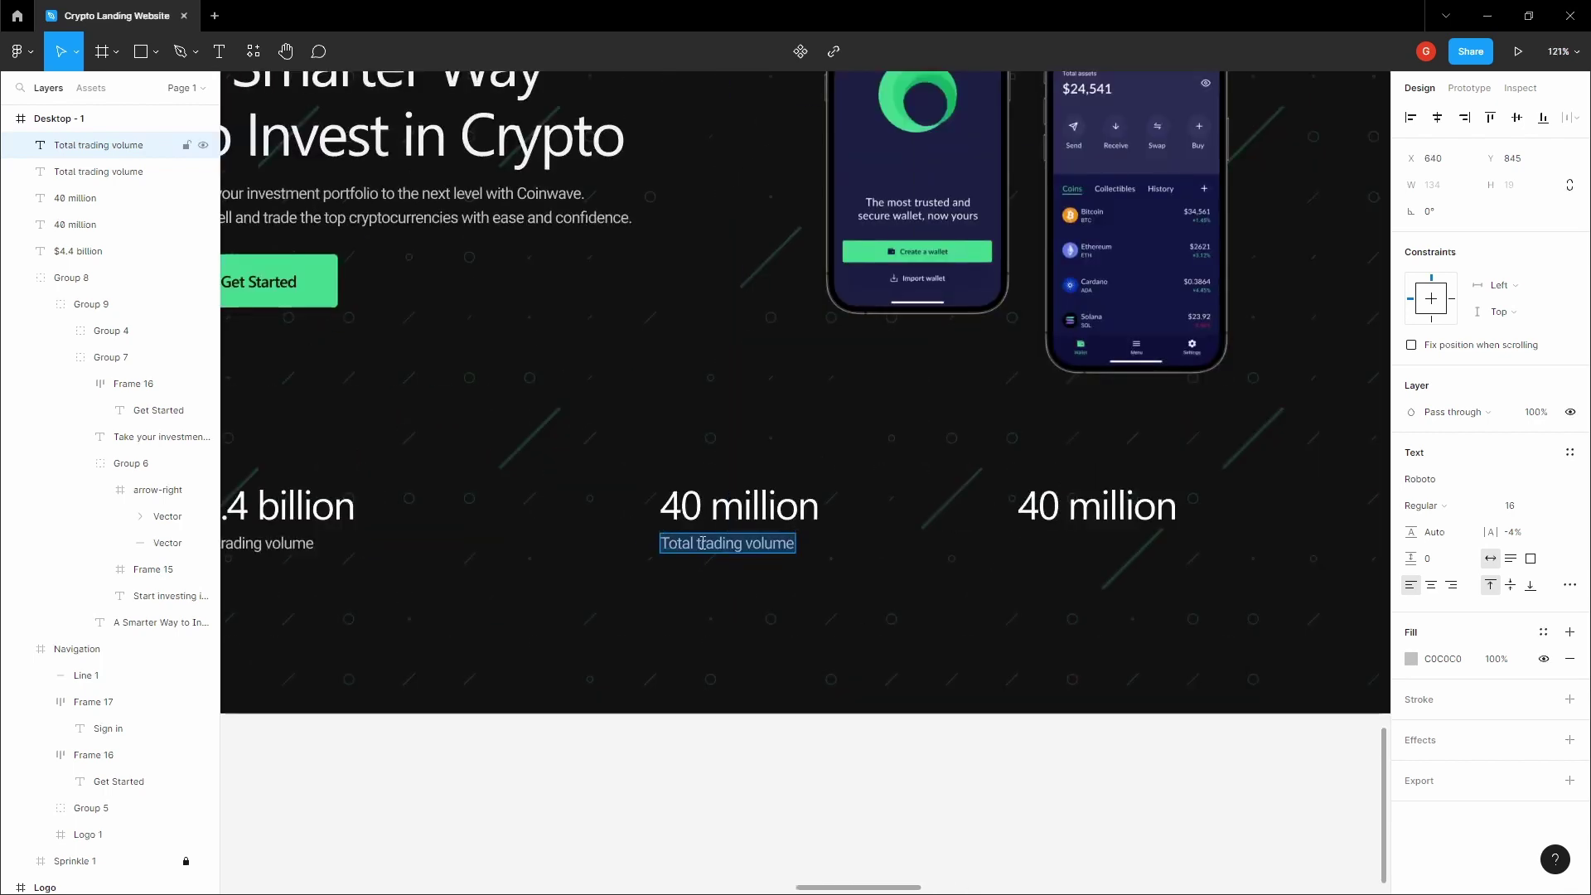
{"action": "type", "text": "Registered"}
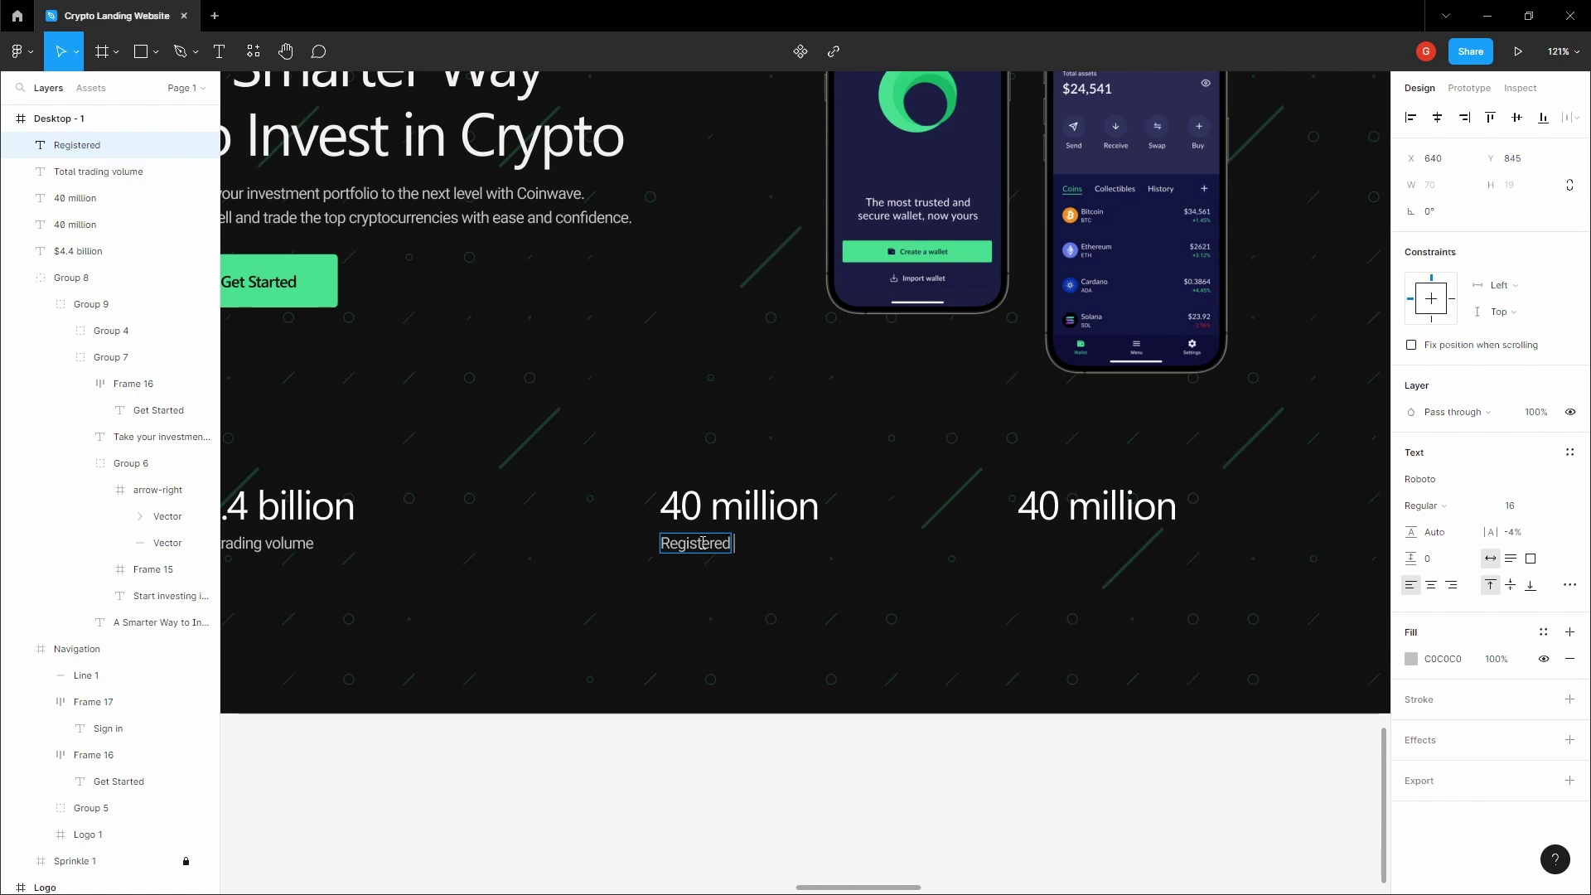
{"action": "type", "text": " users who trust"}
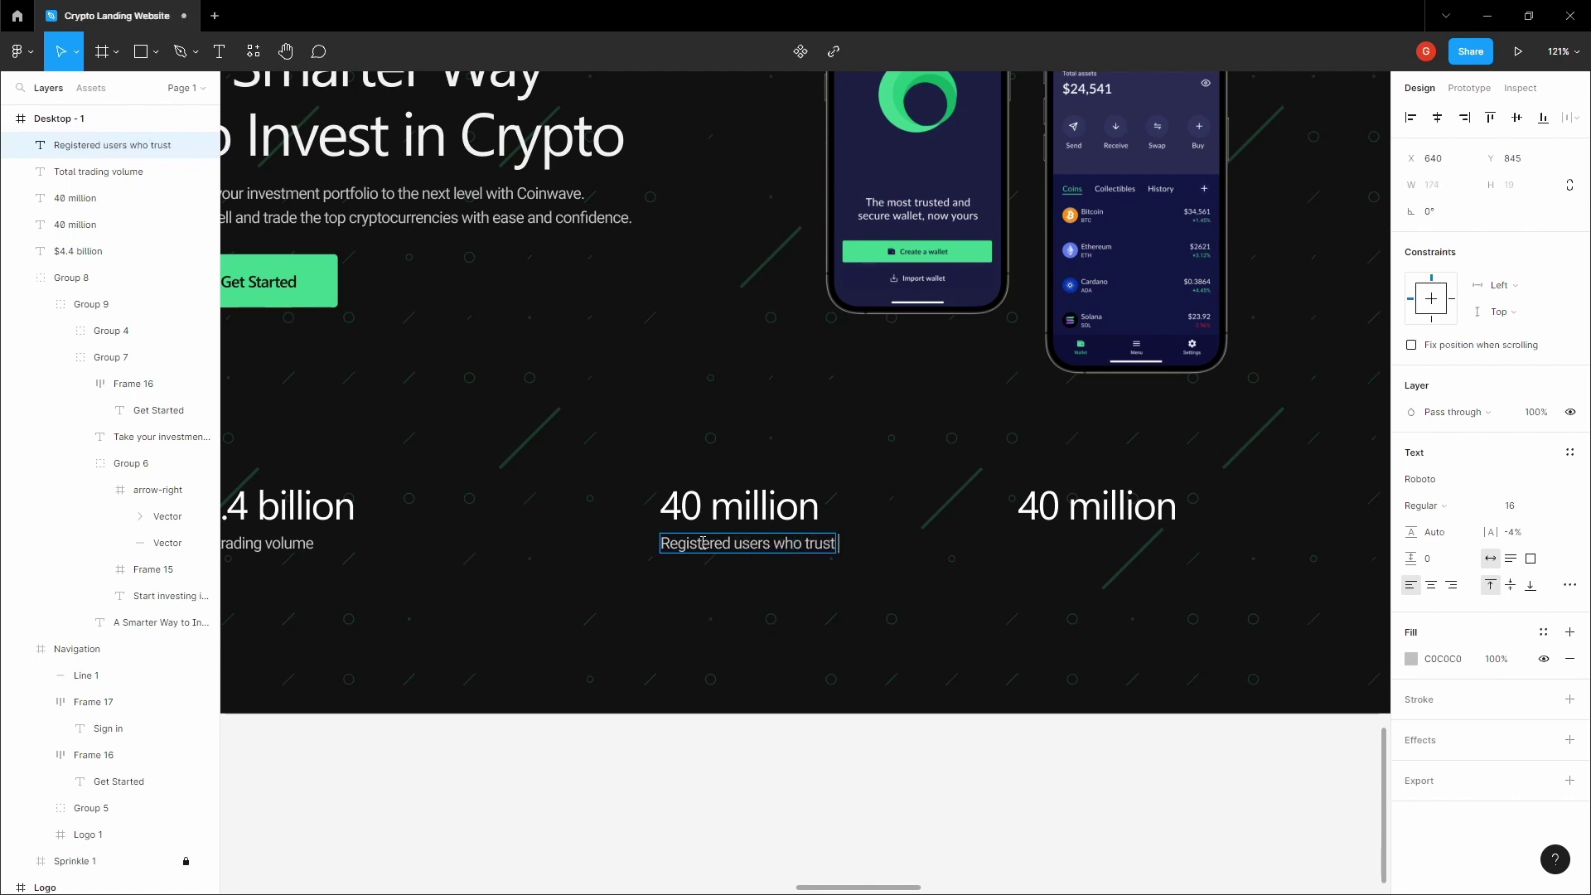
{"action": "type", "text": " our exchange"}
{"action": "key", "text": "Escape"}
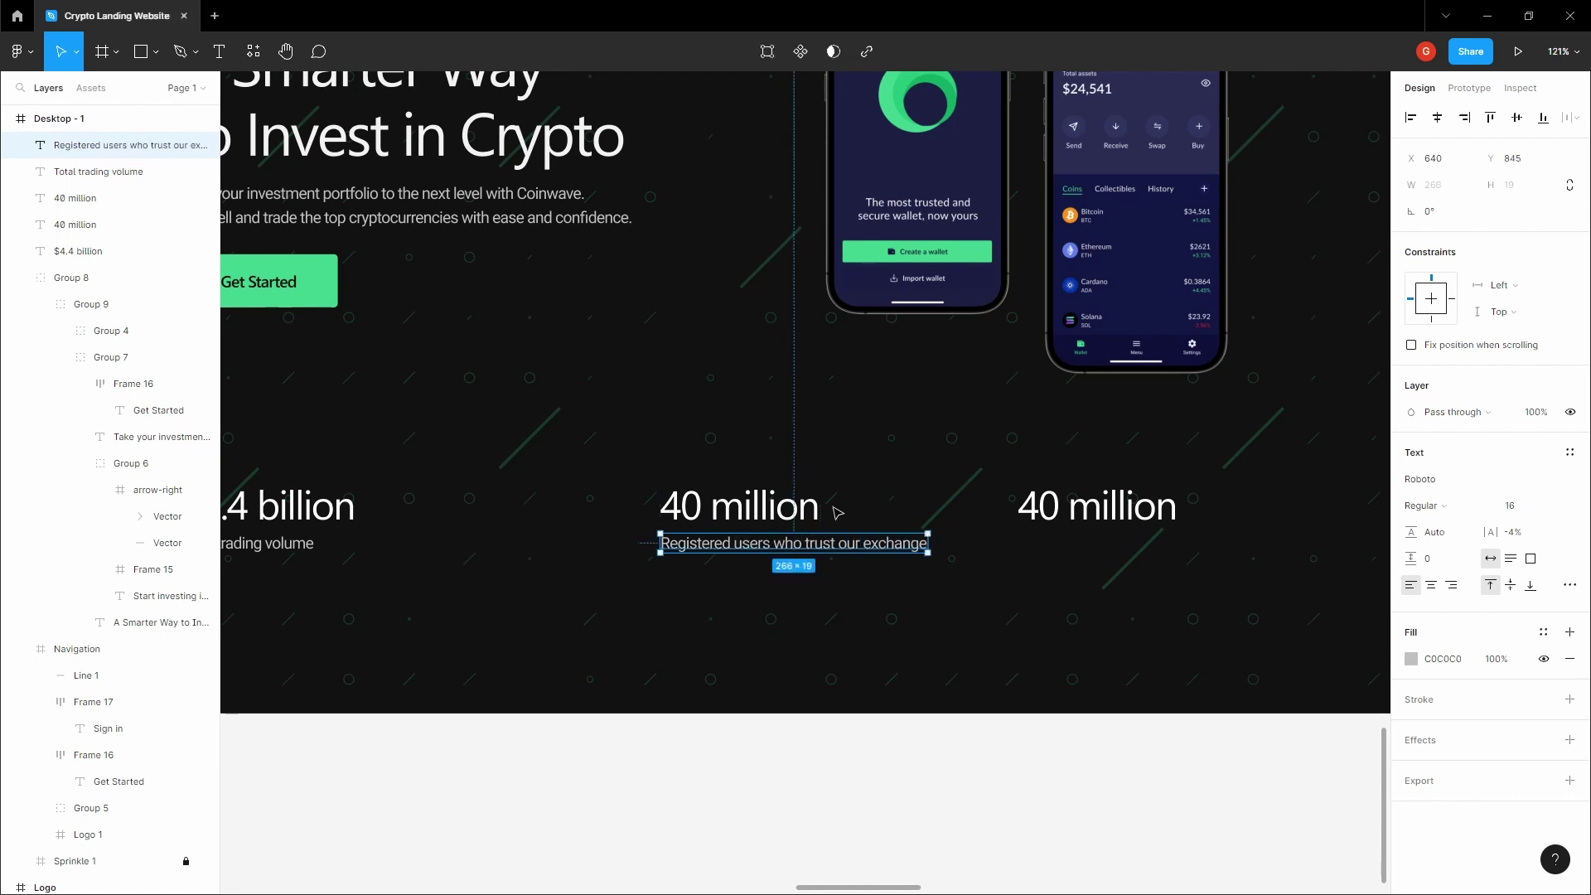
Duplicate the "Registered users who trust our exchange" caption under the last "40 million" figure and change it to "Cryptocurrencies listed"
{"action": "left_click", "coordinate": [840, 500]}
{"action": "scroll", "coordinate": [696, 570], "scroll_direction": "right", "scroll_amount": 3}
{"action": "left_click", "coordinate": [692, 552]}
{"action": "left_click_drag", "start_coordinate": [655, 550], "coordinate": [999, 563], "text": "alt"}
{"action": "double_click", "coordinate": [991, 554]}
{"action": "type", "text": "Crytp"}
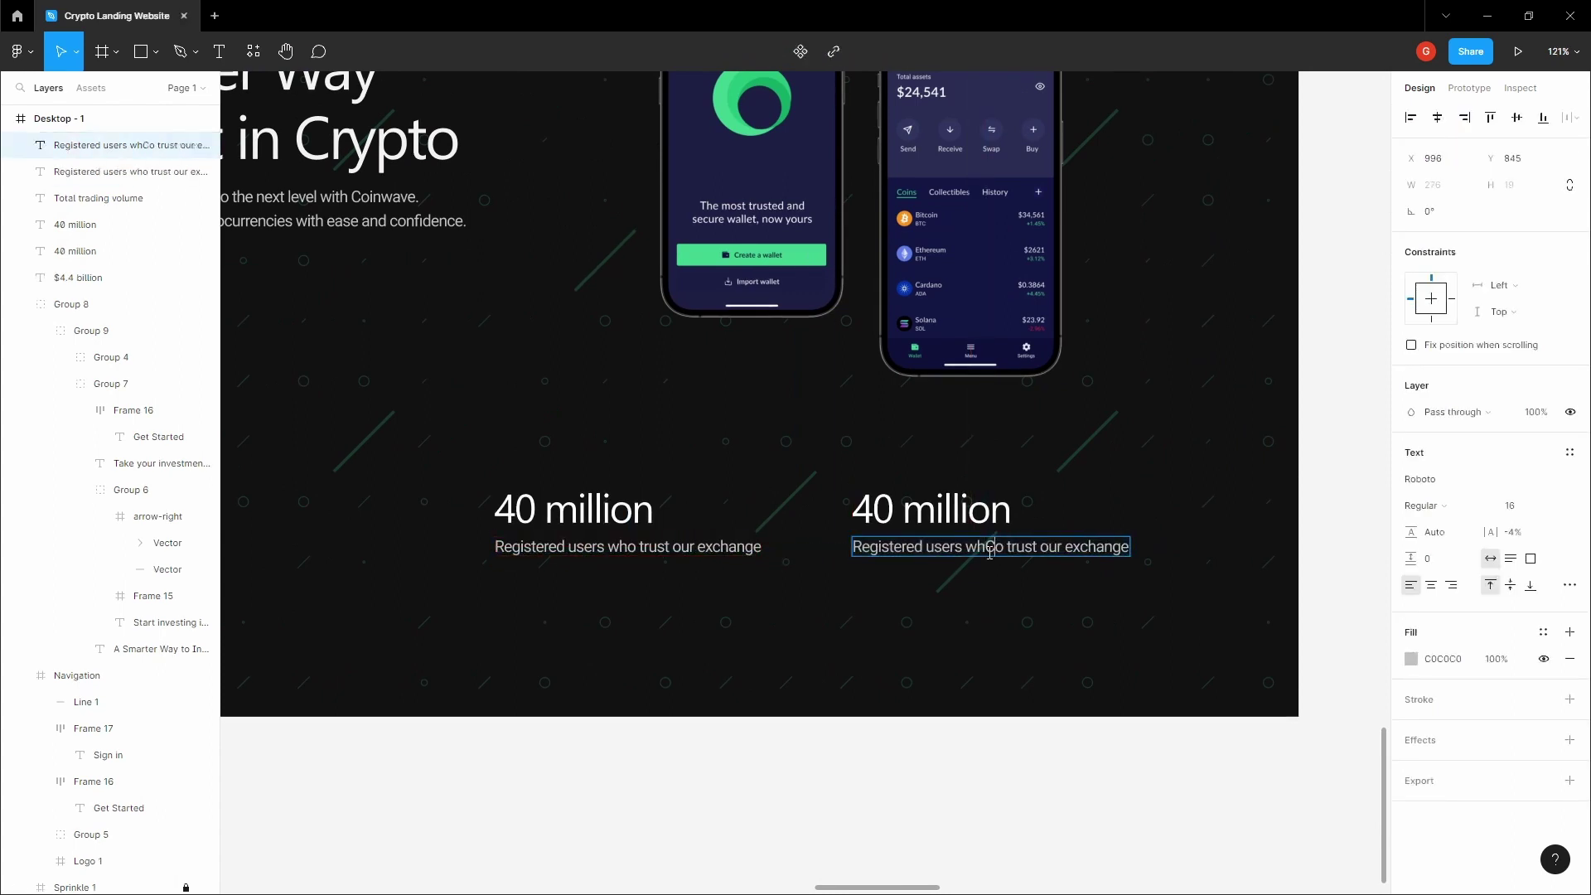
{"action": "key", "text": "ctrl+a"}
{"action": "type", "text": "Cr"}
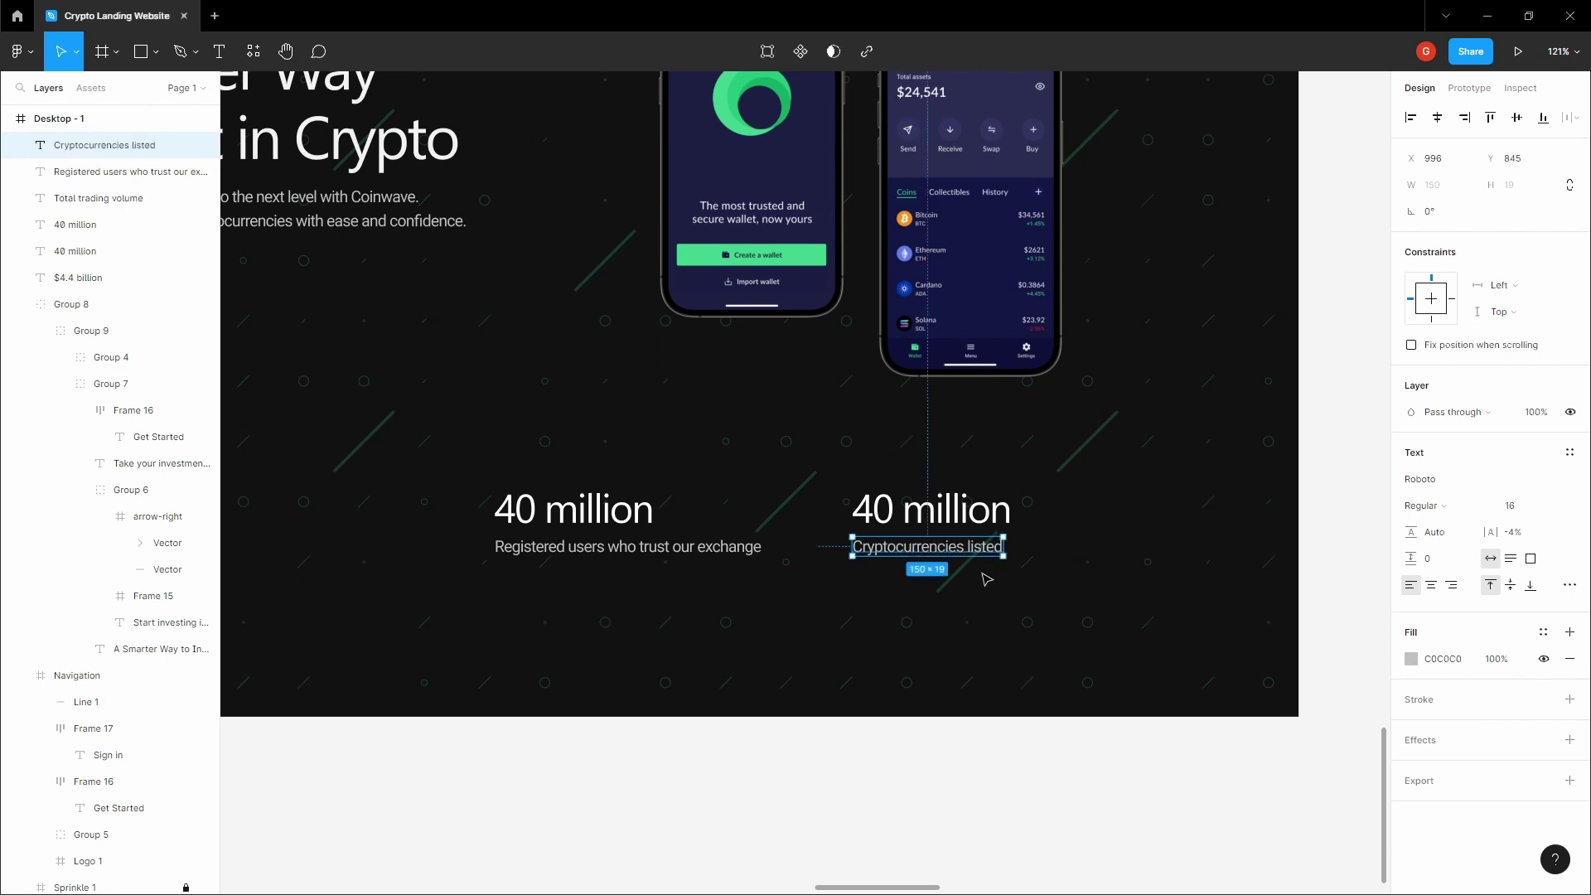
{"action": "key", "text": "Escape"}
{"action": "key", "text": "Escape"}
Show the layout grids and group each of the three figures with its own caption
{"action": "scroll", "coordinate": [985, 574], "scroll_direction": "down", "scroll_amount": 5}
{"action": "key", "text": "ctrl+shift+4"}
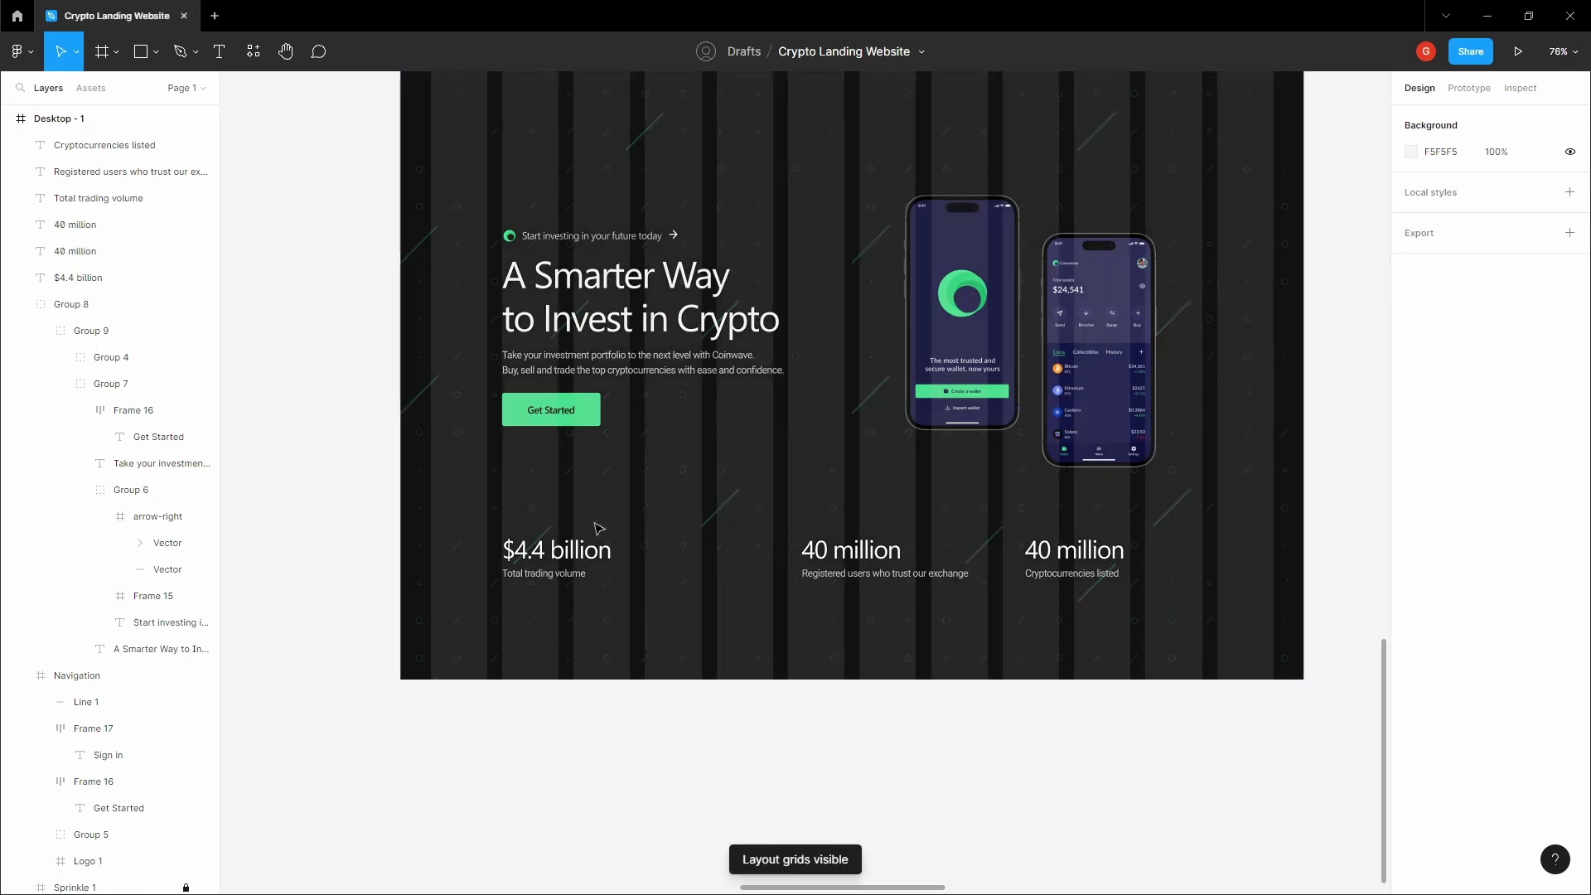
{"action": "left_click", "coordinate": [557, 550]}
{"action": "left_click", "coordinate": [544, 573], "text": "shift"}
{"action": "key", "text": "ctrl+g"}
{"action": "left_click", "coordinate": [881, 562]}
{"action": "left_click", "coordinate": [883, 573], "text": "shift"}
{"action": "key", "text": "ctrl+g"}
{"action": "left_click", "coordinate": [1074, 550]}
{"action": "left_click", "coordinate": [1053, 575], "text": "shift"}
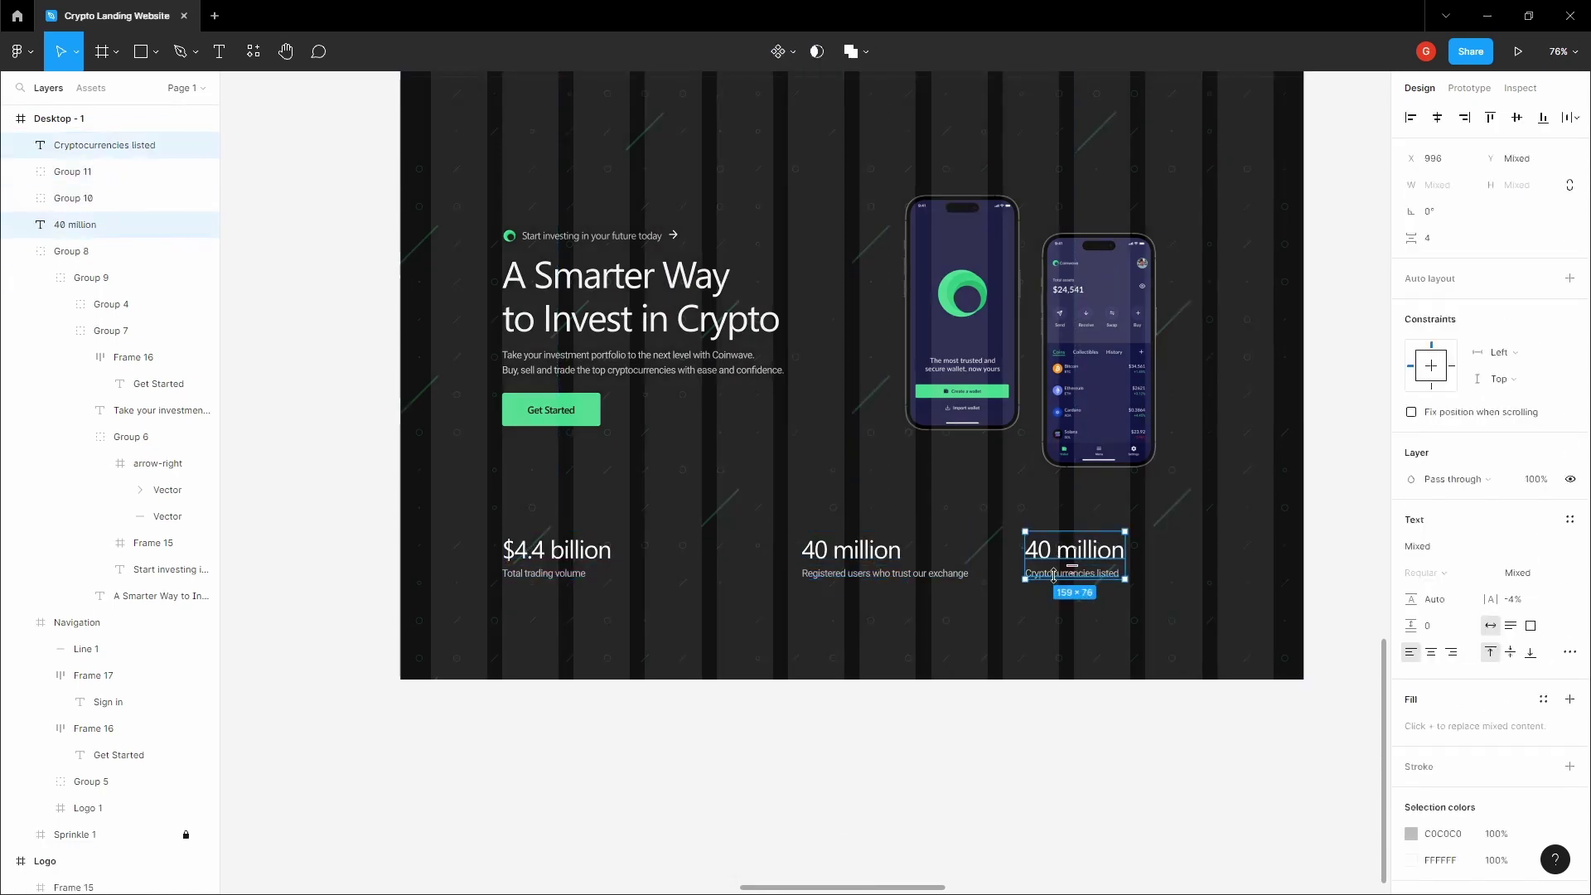
{"action": "key", "text": "ctrl+g"}
Move the "Cryptocurrencies listed" group outward to X 1119, lining its outer edge up with the grid column
{"action": "scroll", "coordinate": [1069, 564], "scroll_direction": "up", "scroll_amount": 5}
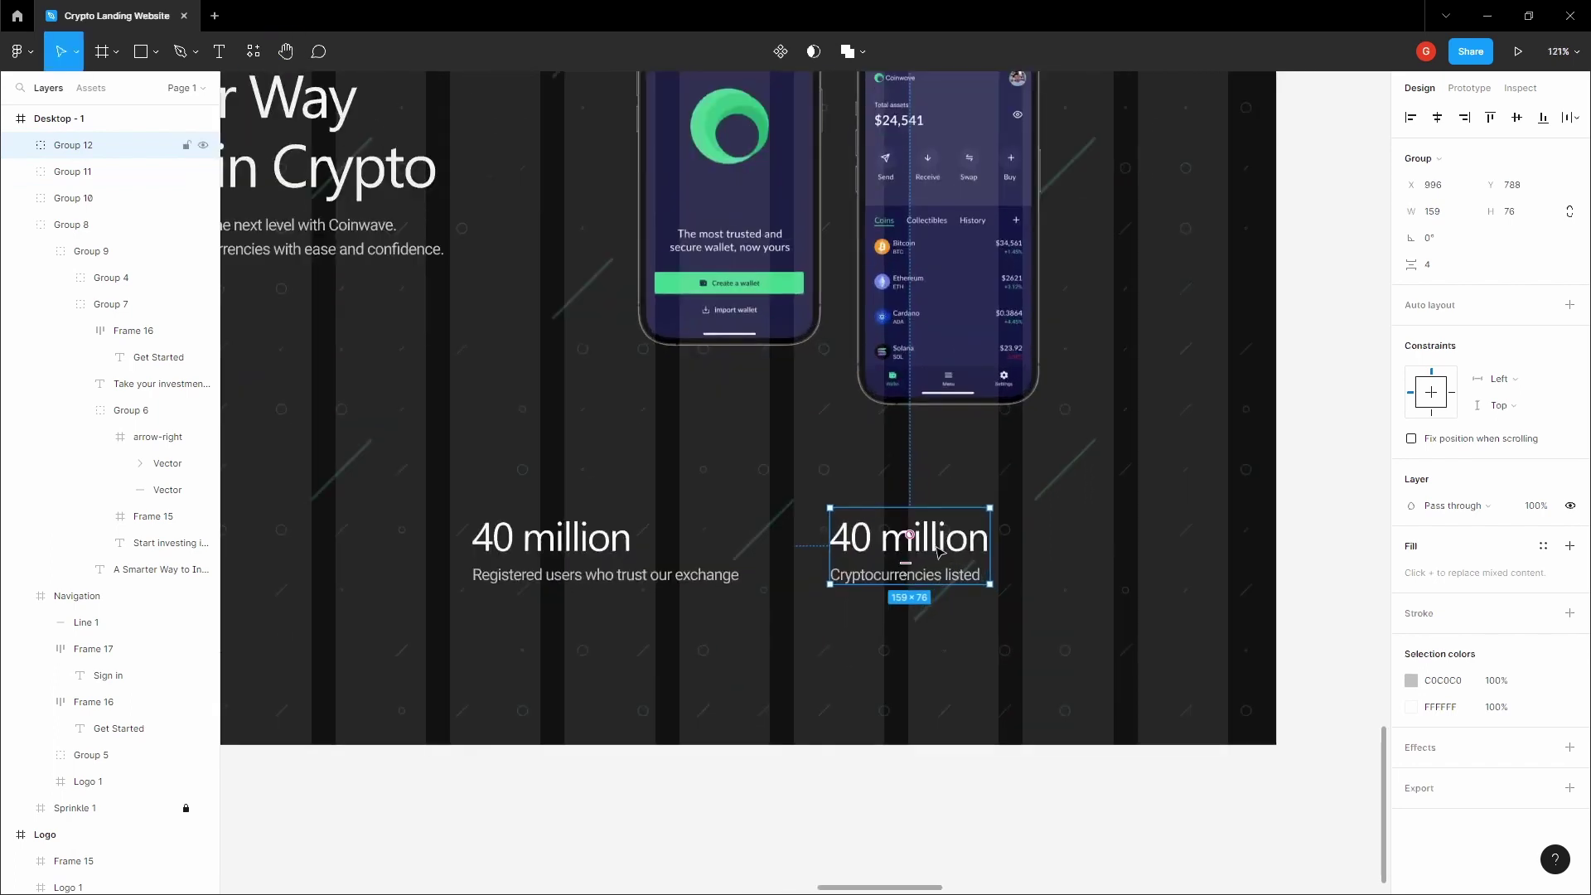
{"action": "scroll", "coordinate": [951, 555], "scroll_direction": "up", "scroll_amount": 2}
{"action": "left_click_drag", "start_coordinate": [954, 554], "coordinate": [986, 548]}
{"action": "mouse_move", "coordinate": [1075, 544]}
{"action": "left_mouse_down"}
{"action": "mouse_move", "coordinate": [1099, 545]}
{"action": "mouse_move", "coordinate": [1053, 547]}
{"action": "left_mouse_up"}
{"action": "left_click", "coordinate": [1225, 531]}
{"action": "key", "text": "space"}
{"action": "left_click", "coordinate": [1054, 545]}
{"action": "scroll", "coordinate": [1061, 543], "scroll_direction": "up", "scroll_amount": 10}
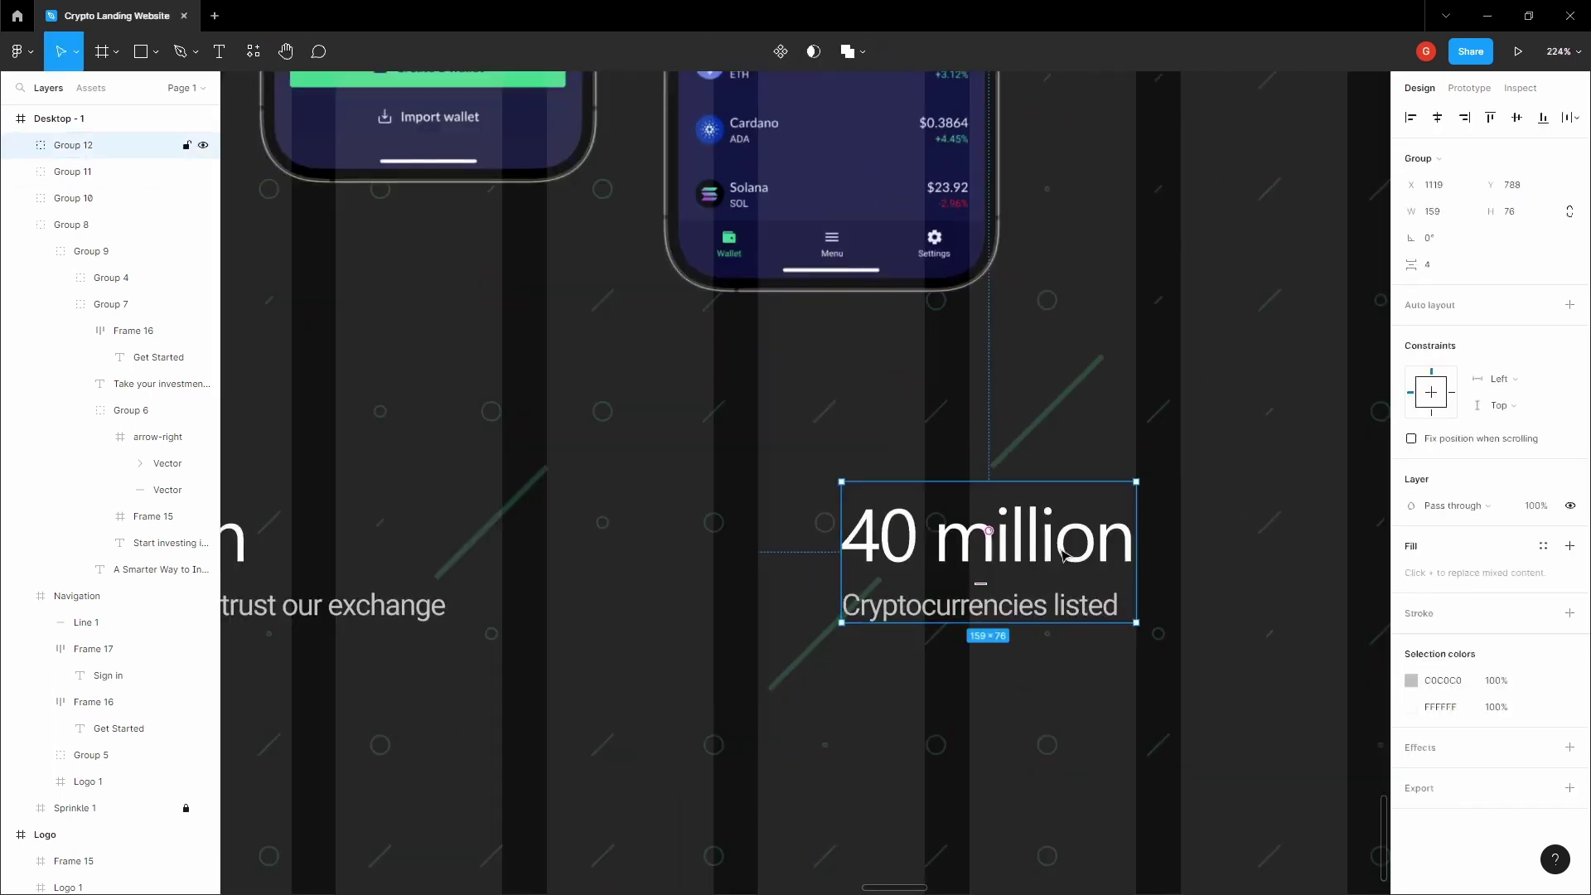
{"action": "scroll", "coordinate": [1103, 534], "scroll_direction": "down", "scroll_amount": 10}
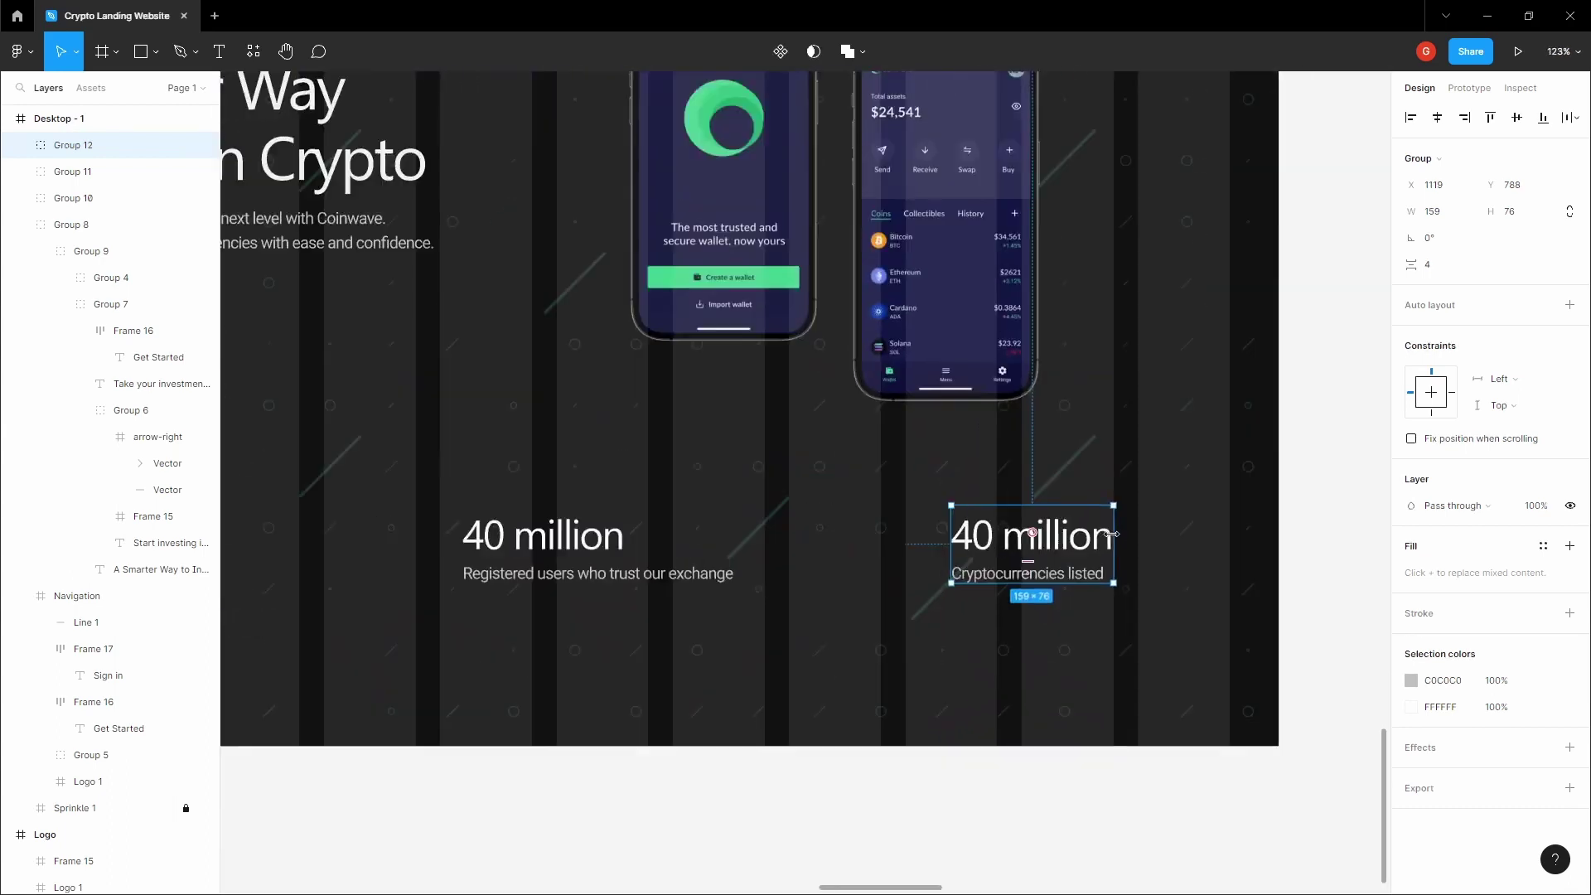
Move the "Cryptocurrencies listed" group slightly below the other two stat groups
{"action": "left_click", "coordinate": [1070, 500]}
{"action": "scroll", "coordinate": [1070, 498], "scroll_direction": "down", "scroll_amount": 2}
{"action": "left_click", "coordinate": [1053, 540]}
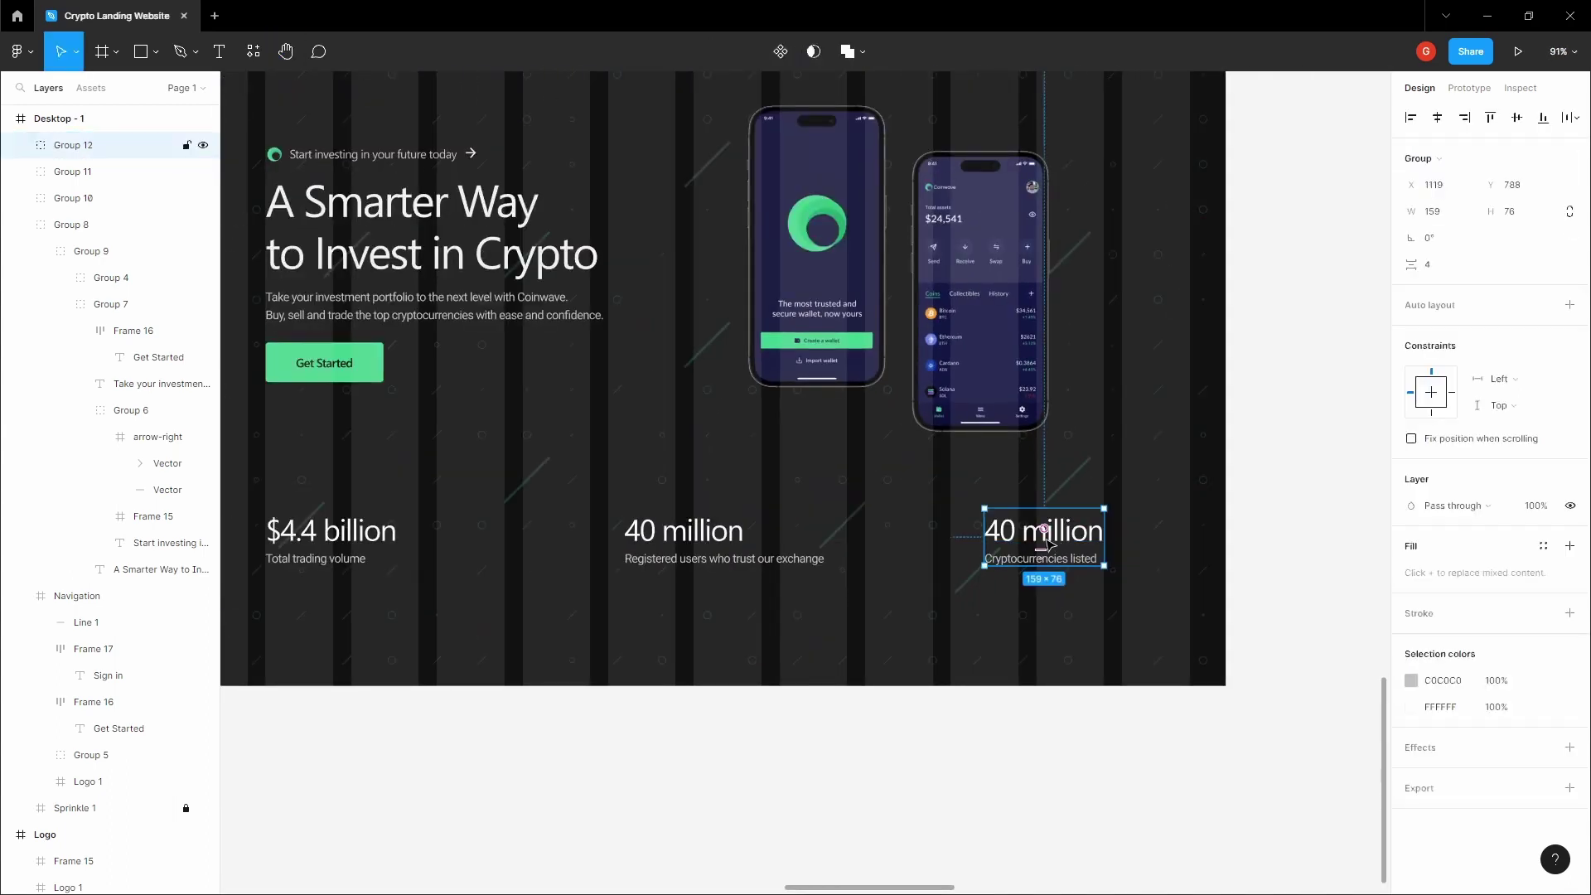
{"action": "left_click_drag", "start_coordinate": [1026, 541], "coordinate": [1026, 570]}
{"action": "left_click", "coordinate": [800, 507]}
Move the "Registered users who trust our exchange" and "Total trading volume" groups down to roughly the height of the "Cryptocurrencies listed" group
{"action": "key", "text": "space"}
{"action": "left_click_drag", "start_coordinate": [780, 507], "coordinate": [924, 510]}
{"action": "key", "text": "v"}
{"action": "left_click", "coordinate": [474, 534]}
{"action": "left_click", "coordinate": [829, 534], "text": "shift"}
{"action": "left_click", "coordinate": [1187, 563], "text": "shift"}
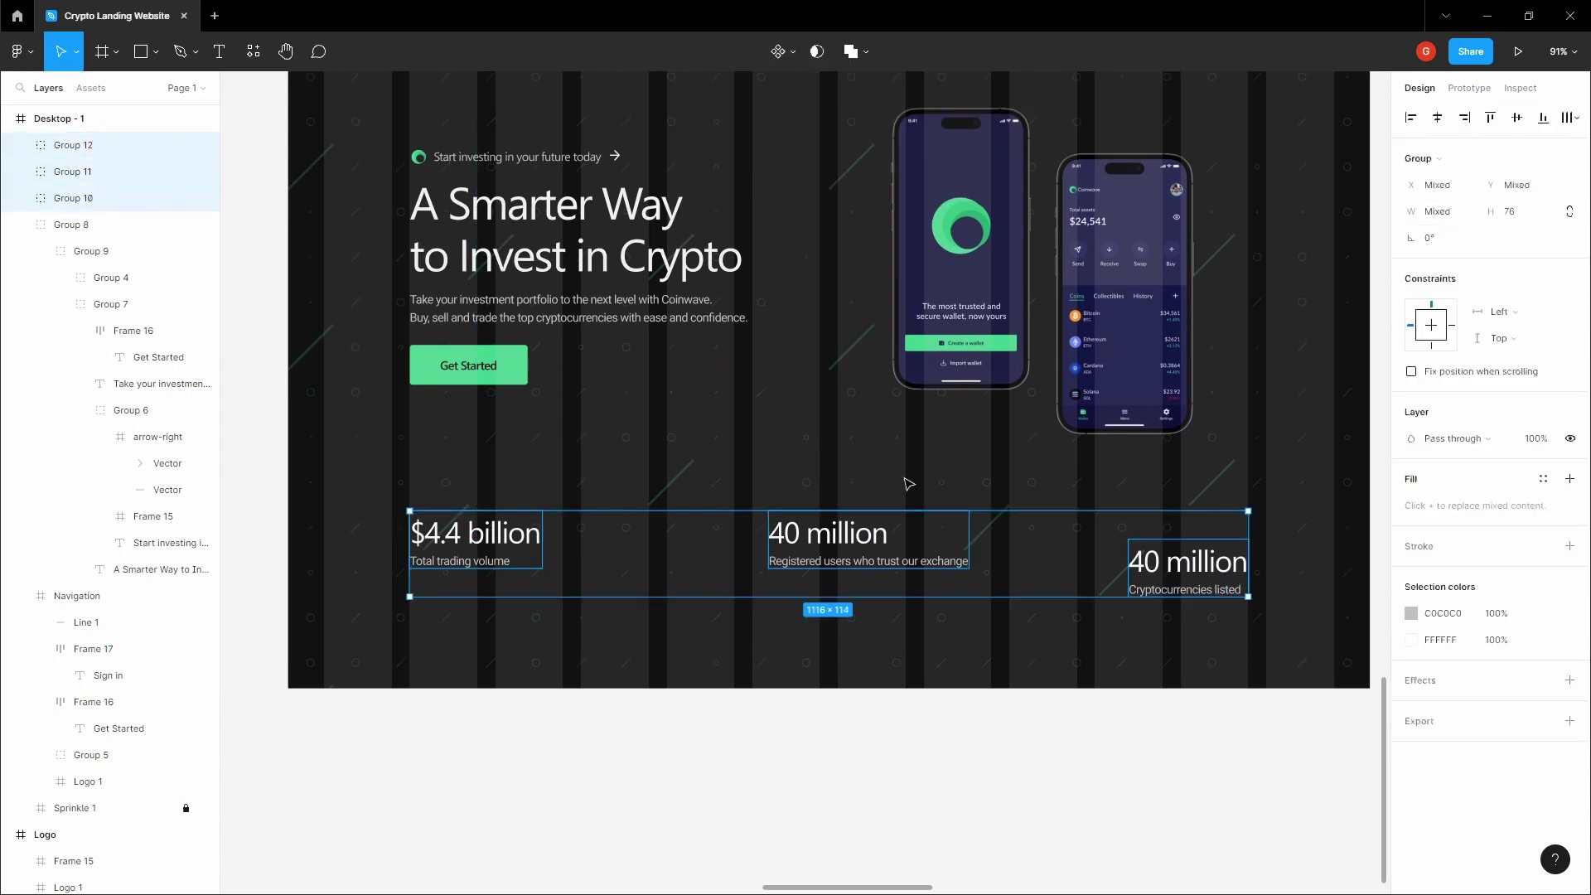
{"action": "left_click", "coordinate": [829, 538]}
{"action": "left_click_drag", "start_coordinate": [829, 539], "coordinate": [829, 560]}
{"action": "left_click_drag", "start_coordinate": [494, 548], "coordinate": [493, 573]}
Align the three stat groups by their vertical centers and distribute their horizontal spacing evenly
{"action": "left_click", "coordinate": [617, 563]}
{"action": "left_click", "coordinate": [485, 562]}
{"action": "left_click", "coordinate": [811, 559], "text": "shift"}
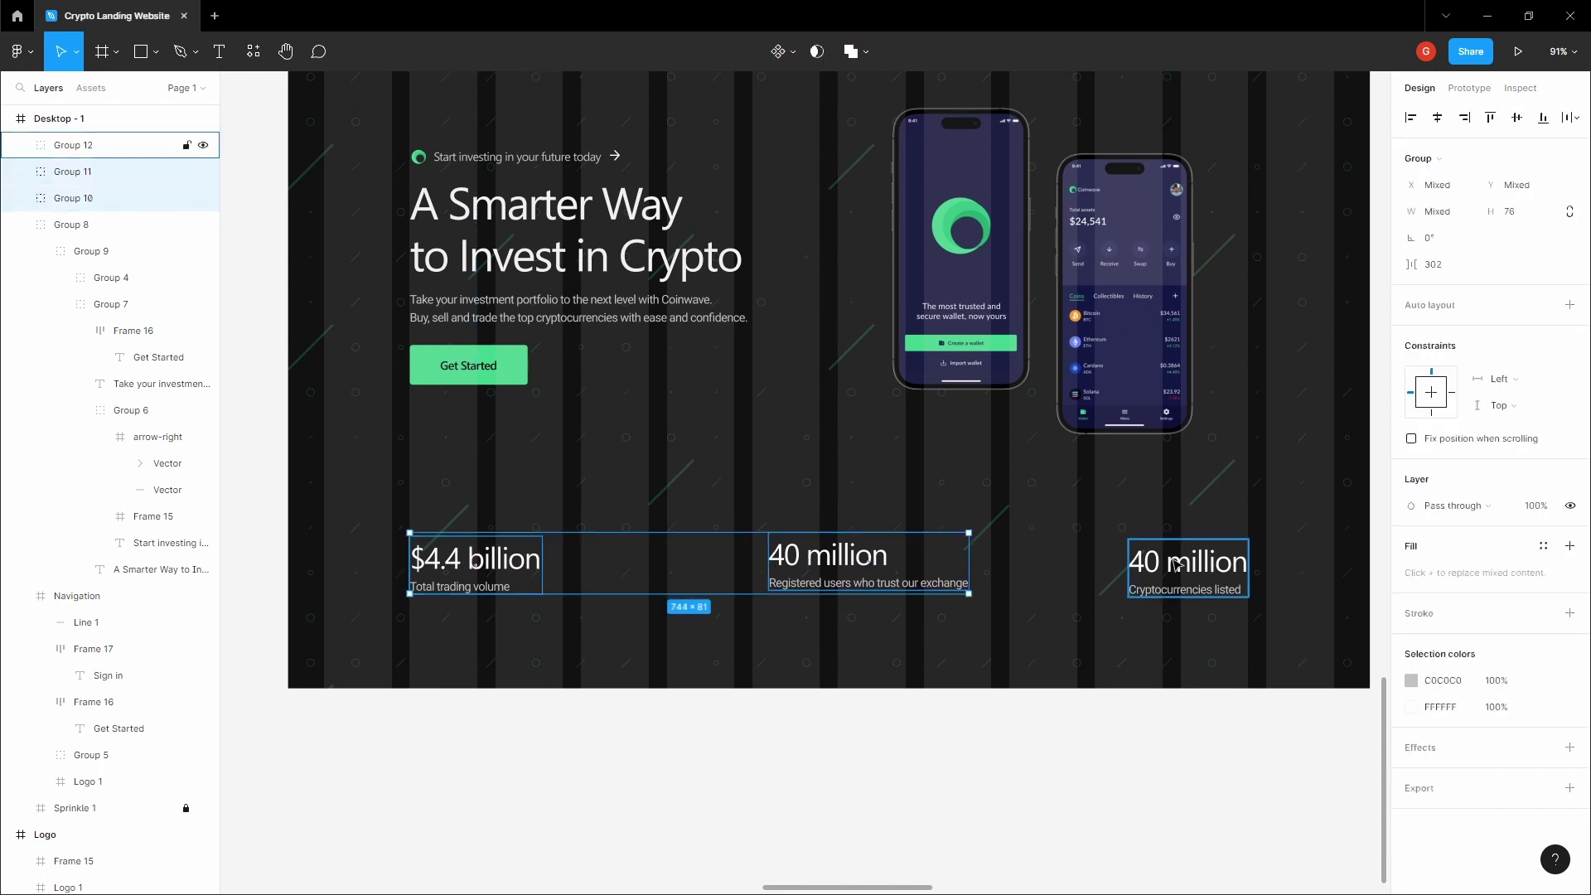
{"action": "left_click", "coordinate": [1187, 564], "text": "shift"}
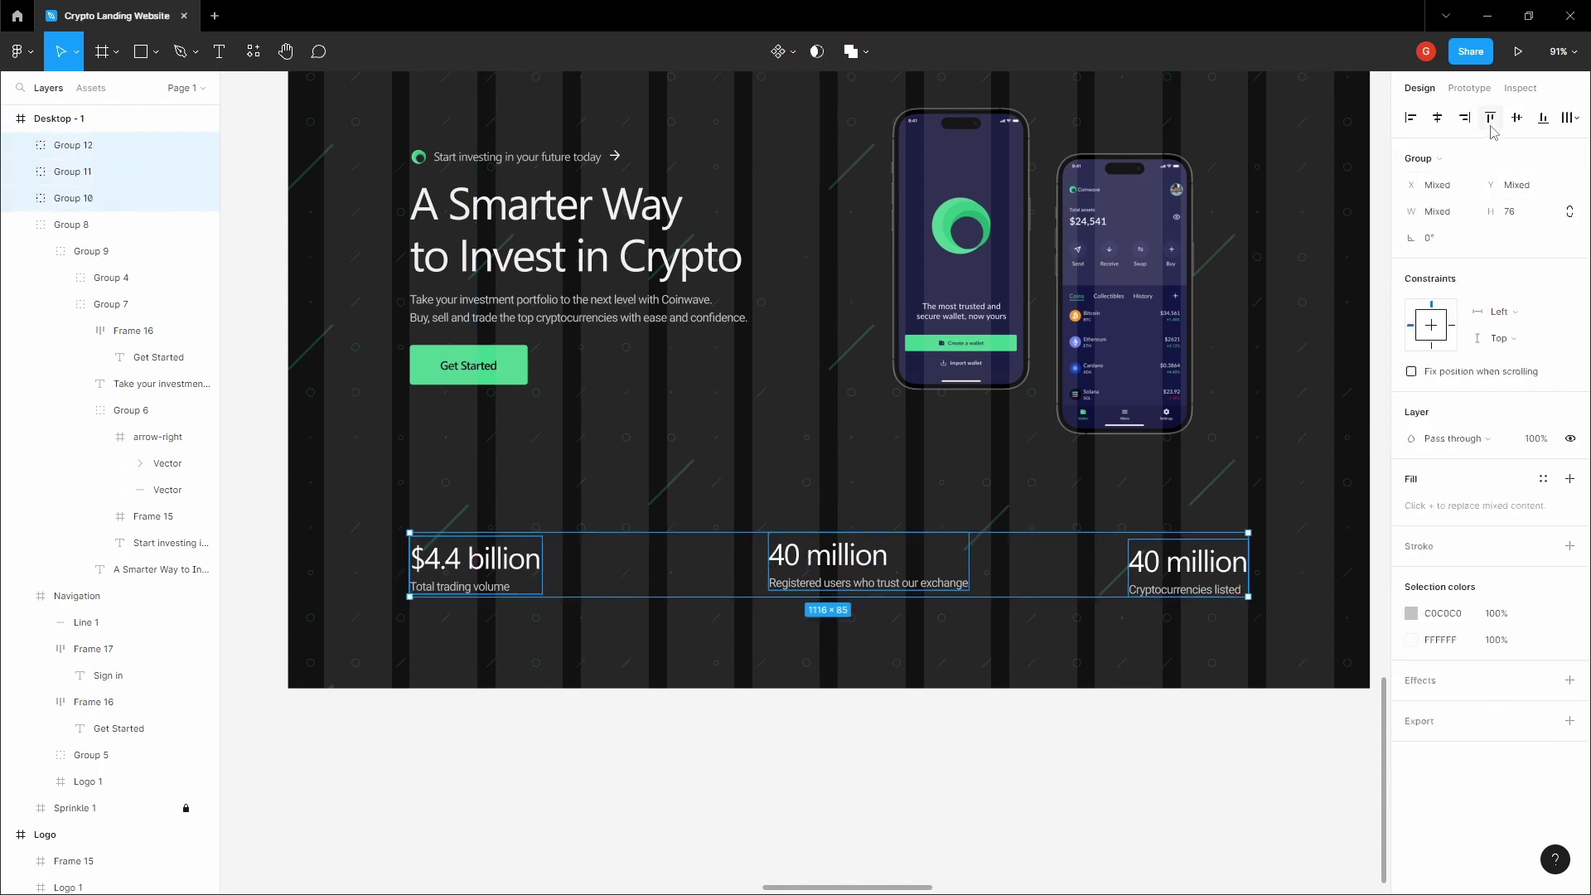
{"action": "left_click", "coordinate": [1517, 117]}
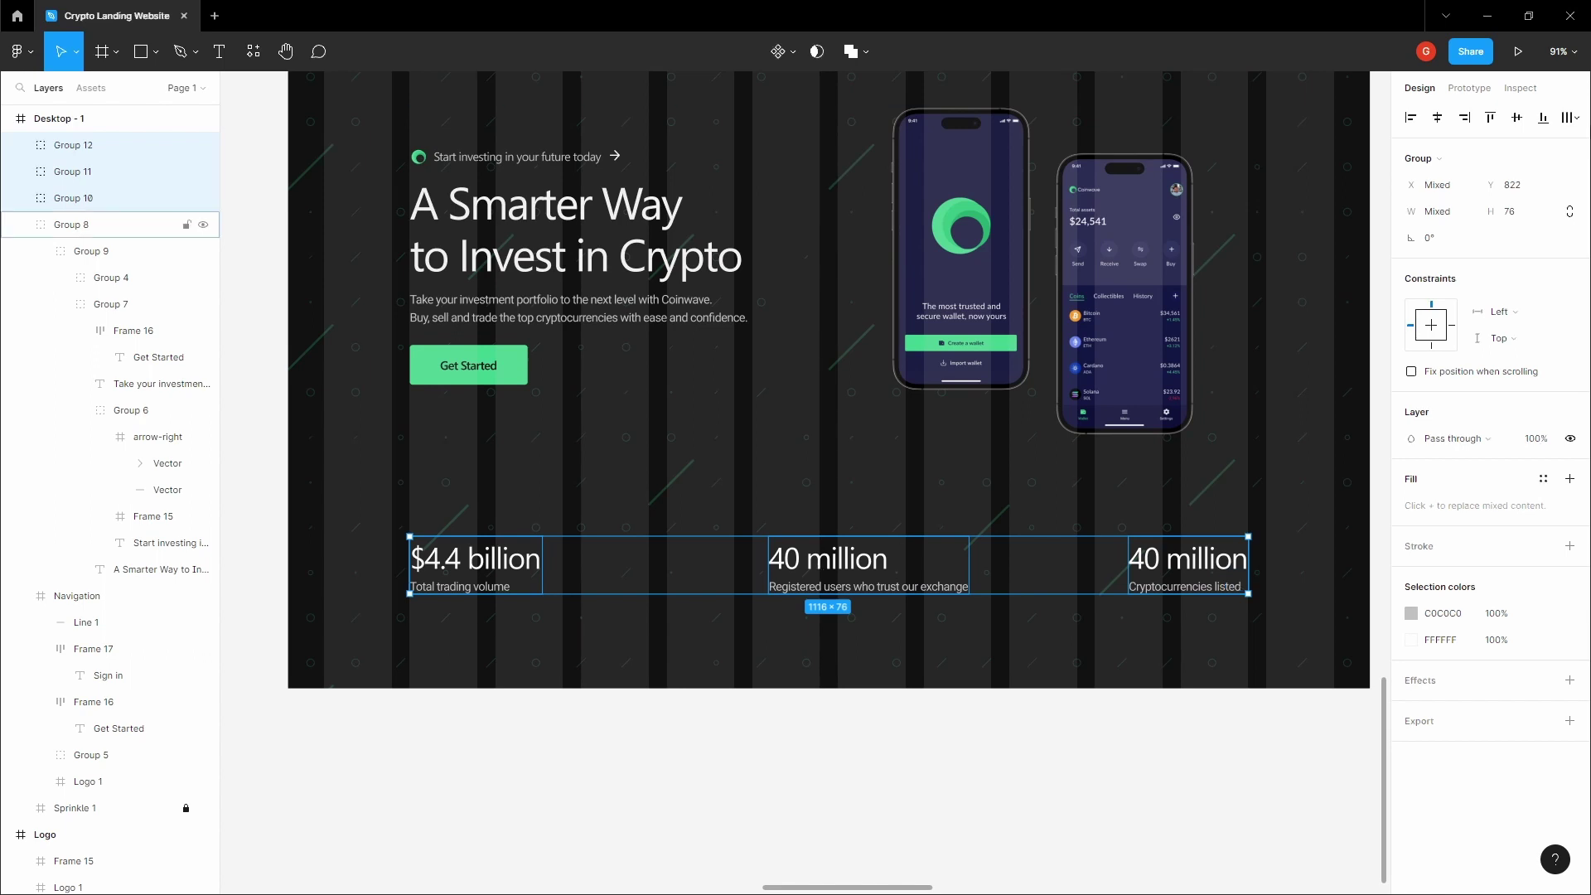
{"action": "left_click", "coordinate": [1572, 117]}
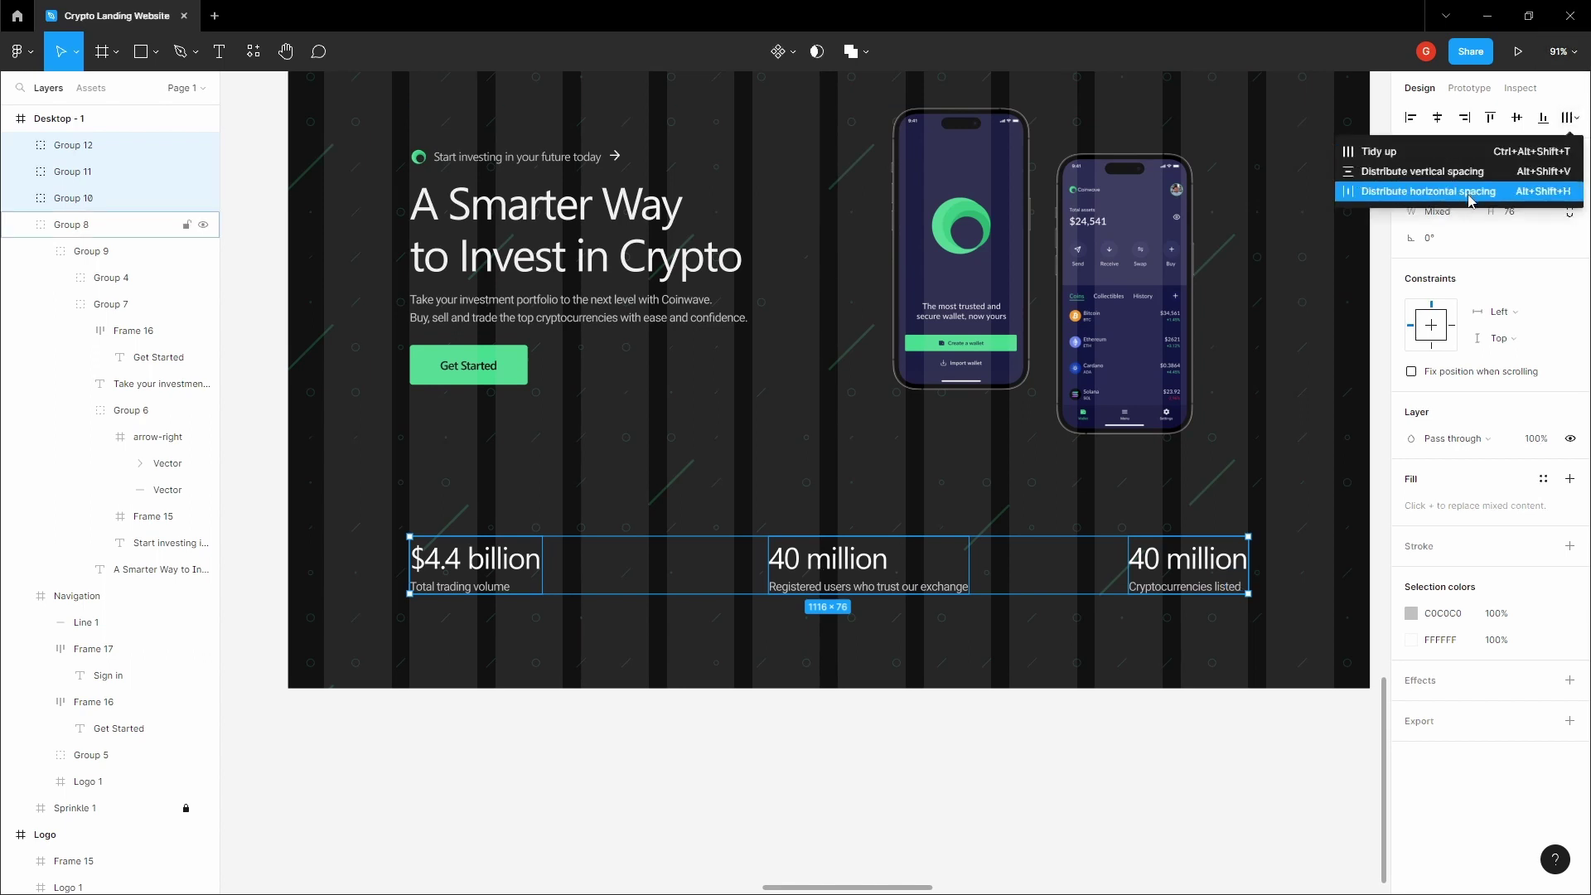
{"action": "left_click", "coordinate": [1470, 191]}
Combine the three stat groups into a single group
{"action": "left_click", "coordinate": [881, 490]}
{"action": "left_click", "coordinate": [460, 576]}
{"action": "left_click", "coordinate": [904, 573], "text": "shift"}
{"action": "left_click", "coordinate": [1182, 575], "text": "shift"}
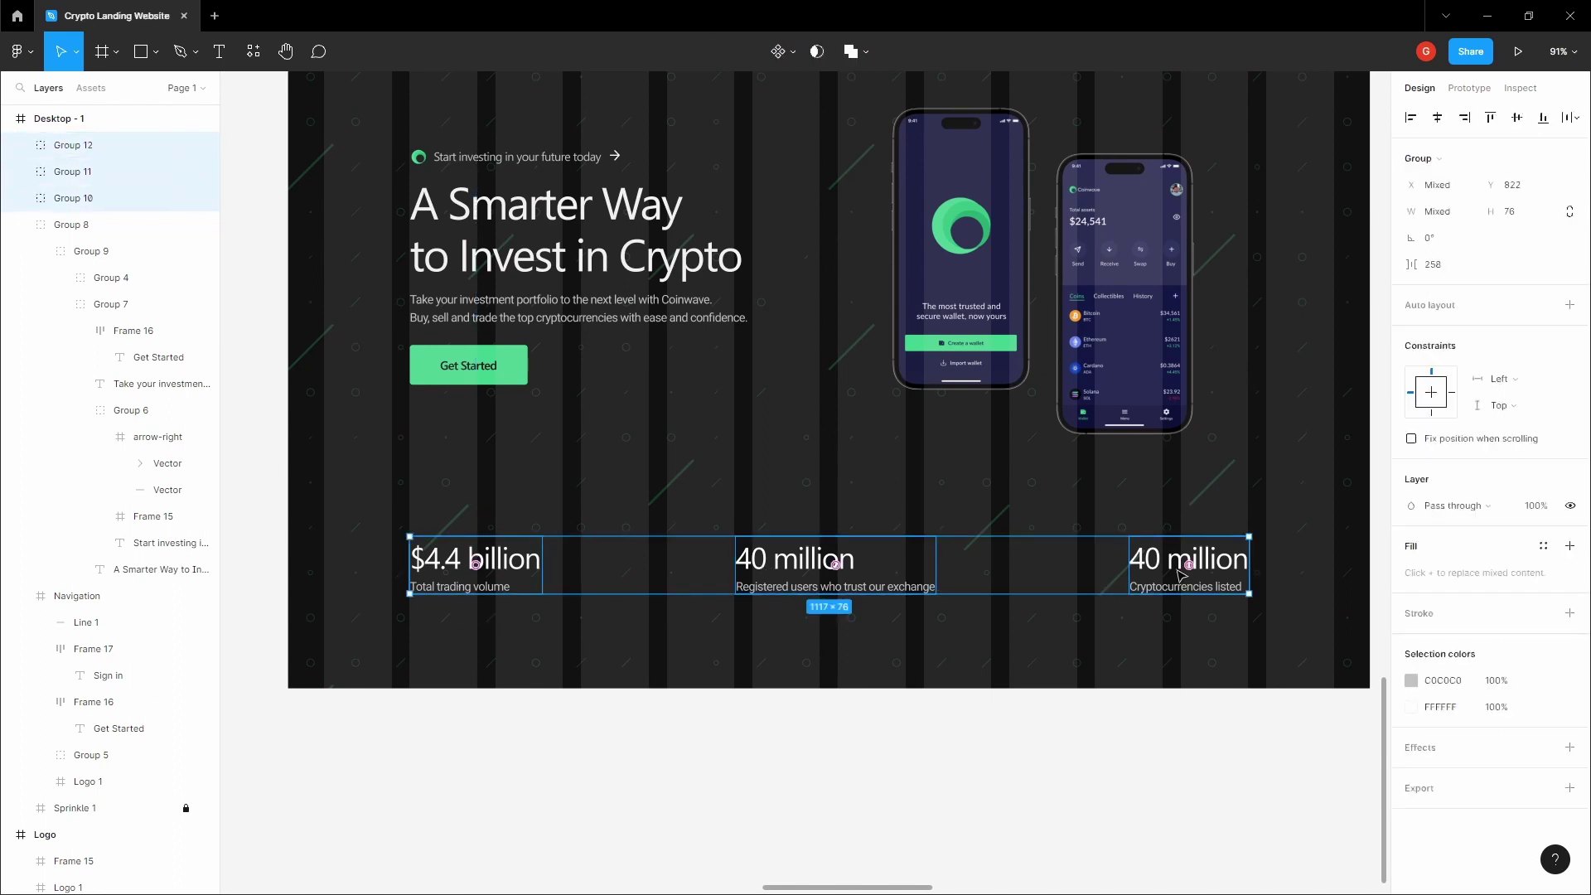
{"action": "key", "text": "ctrl+g"}
Move the combined stats group down to Y 884, leaving 64 between it and the lower edge of the Desktop - 1 frame
{"action": "key", "text": "alt"}
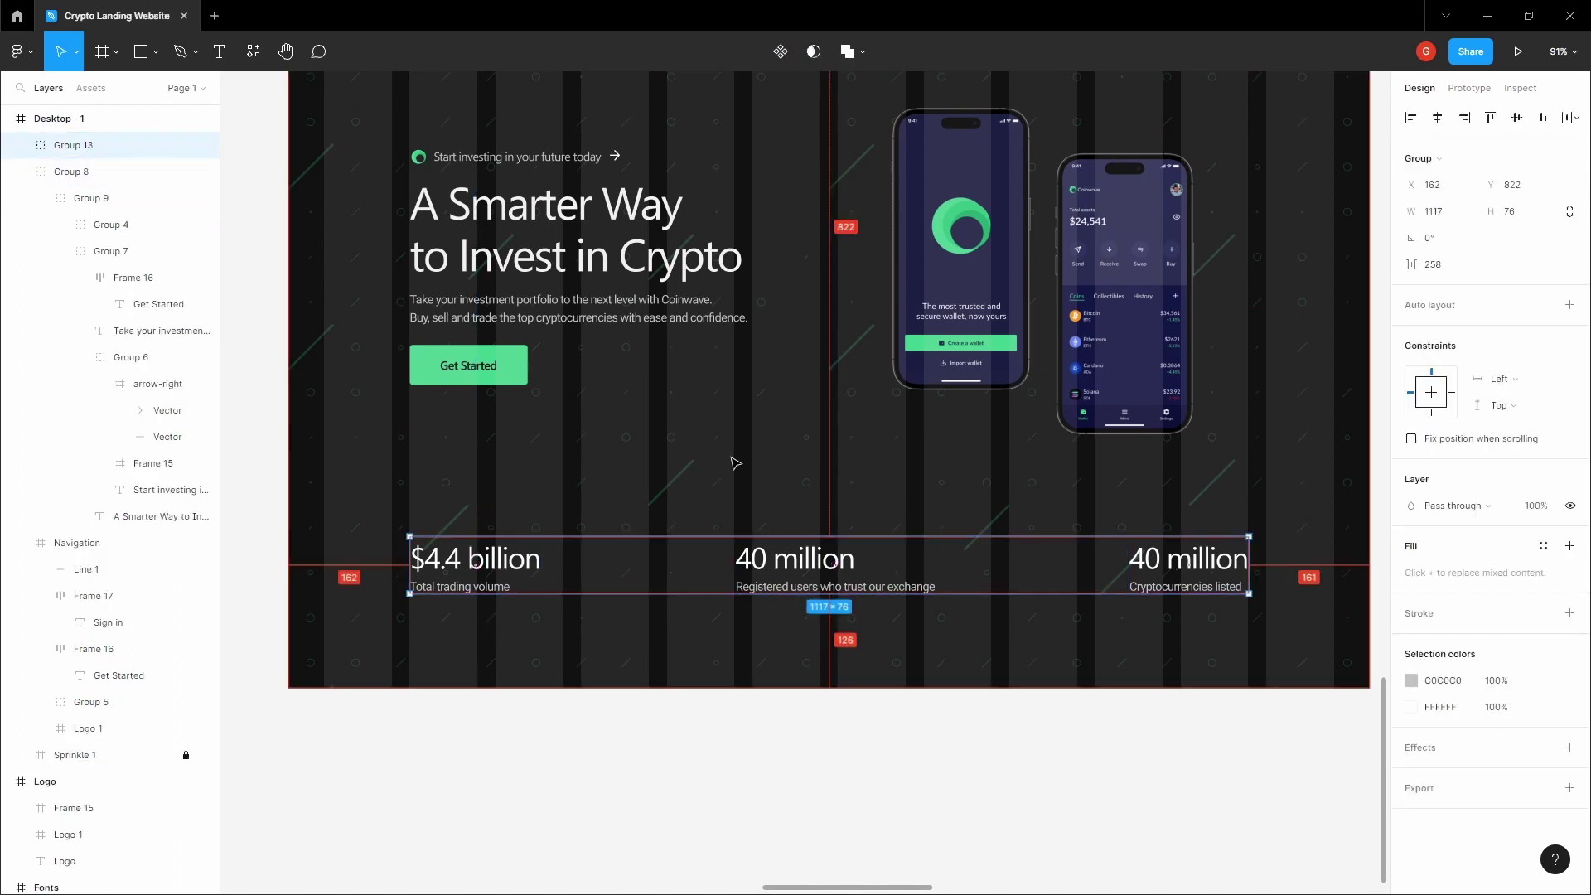
{"action": "key", "text": "shift+Down"}
{"action": "key", "text": "shift+Down"}
{"action": "key", "text": "shift+Down"}
{"action": "key", "text": "shift+Down"}
{"action": "key", "text": "shift+Down"}
{"action": "key", "text": "shift+Down"}
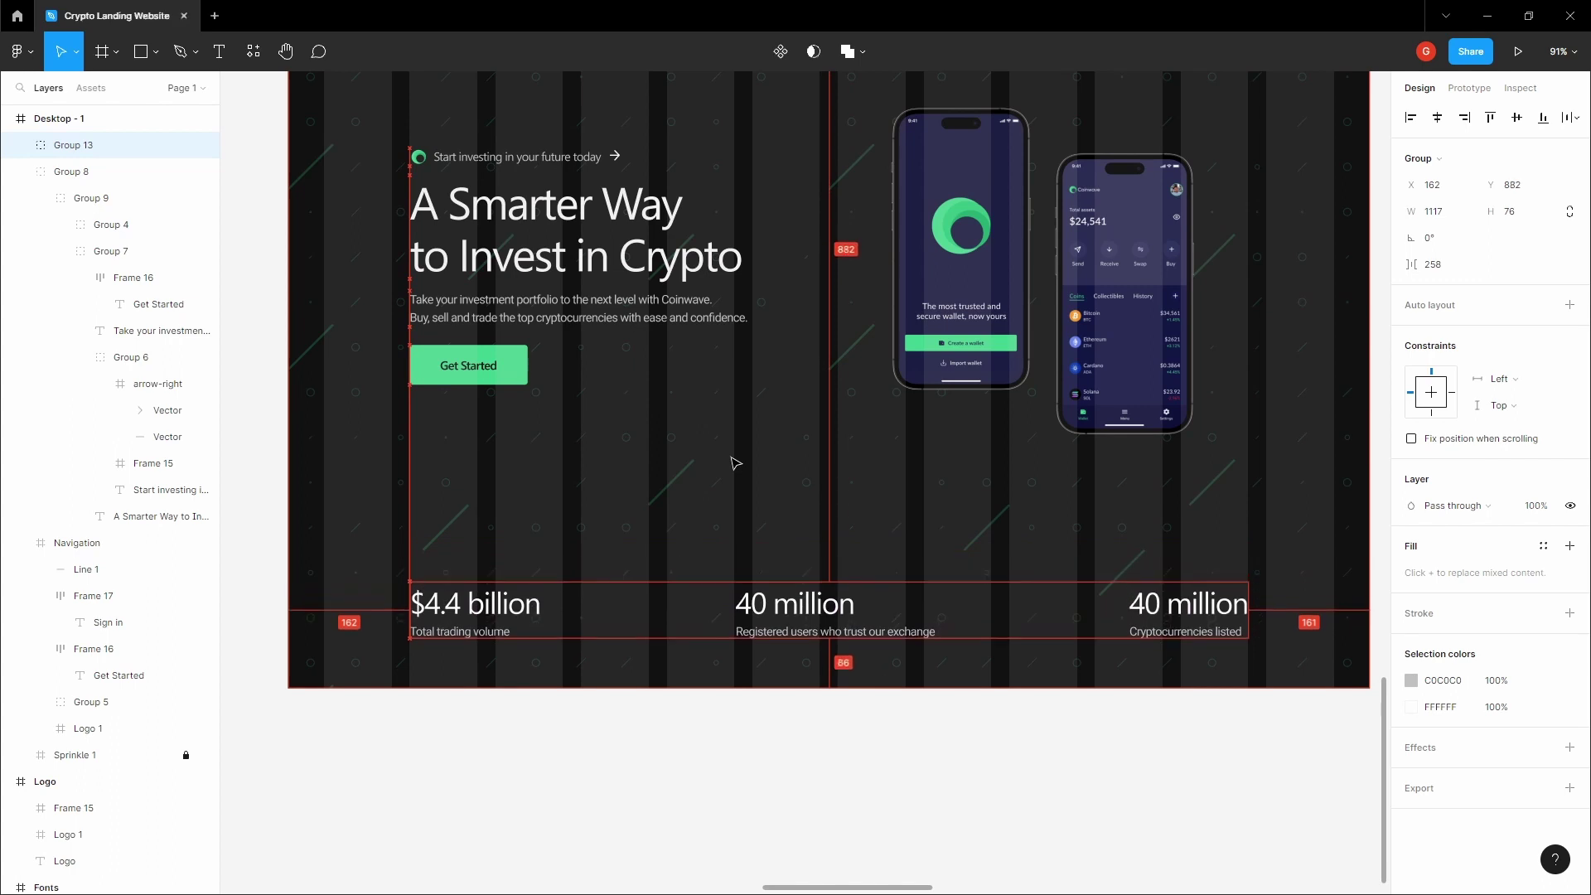
{"action": "key", "text": "Down"}
{"action": "key", "text": "Down"}
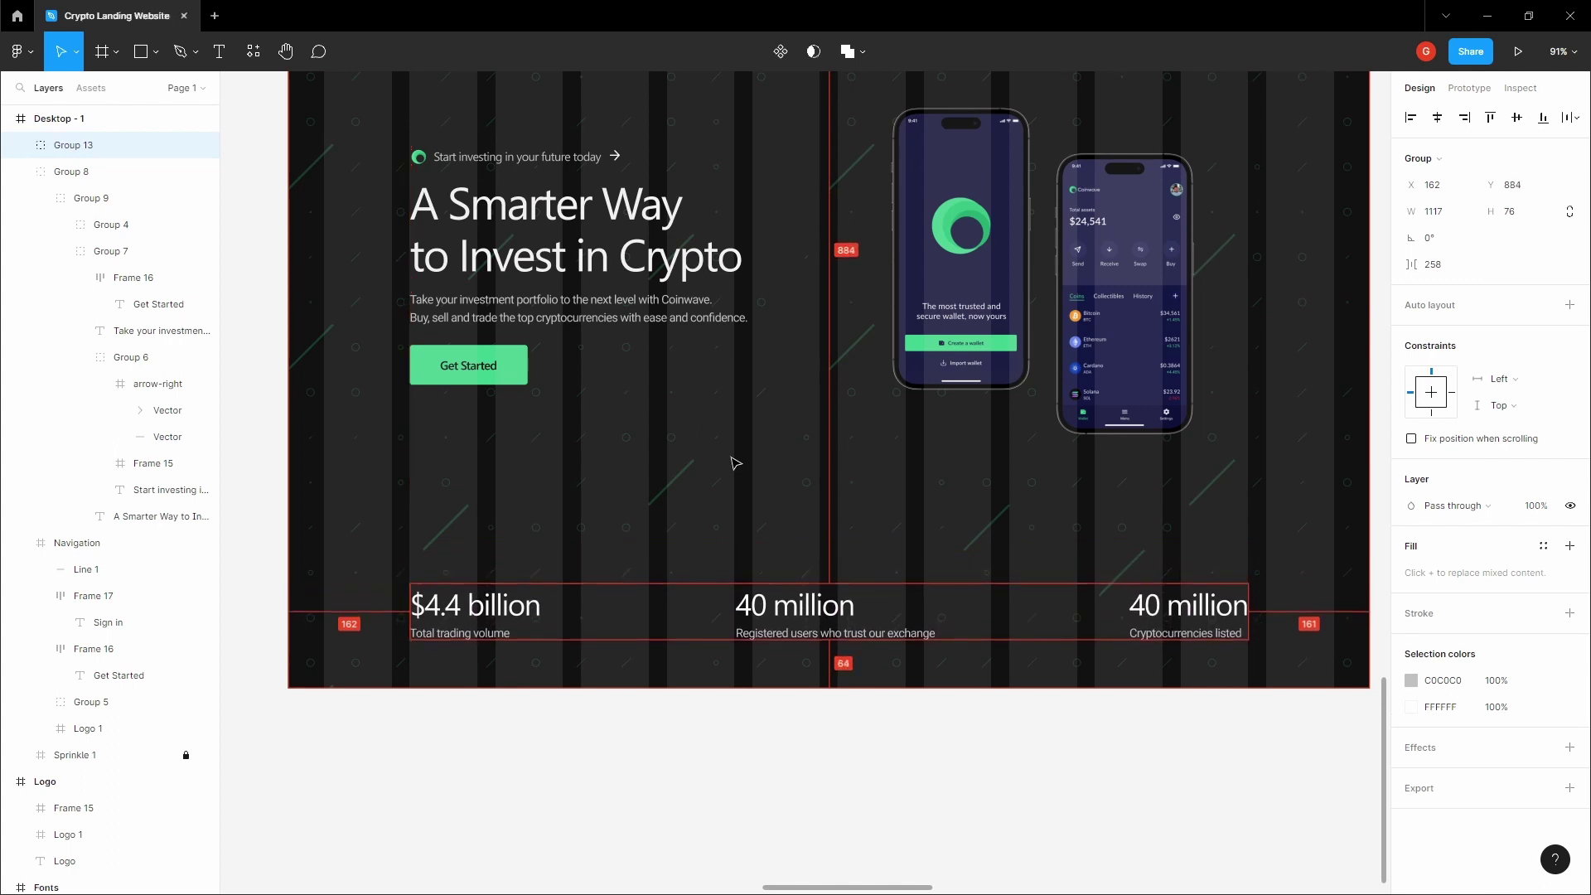
Deselect the stats group and hide the layout grids to show the whole landing page without columns
{"action": "left_click", "coordinate": [735, 462]}
{"action": "scroll", "coordinate": [689, 500], "scroll_direction": "down", "scroll_amount": 2}
{"action": "left_click_drag", "start_coordinate": [733, 460], "coordinate": [696, 557]}
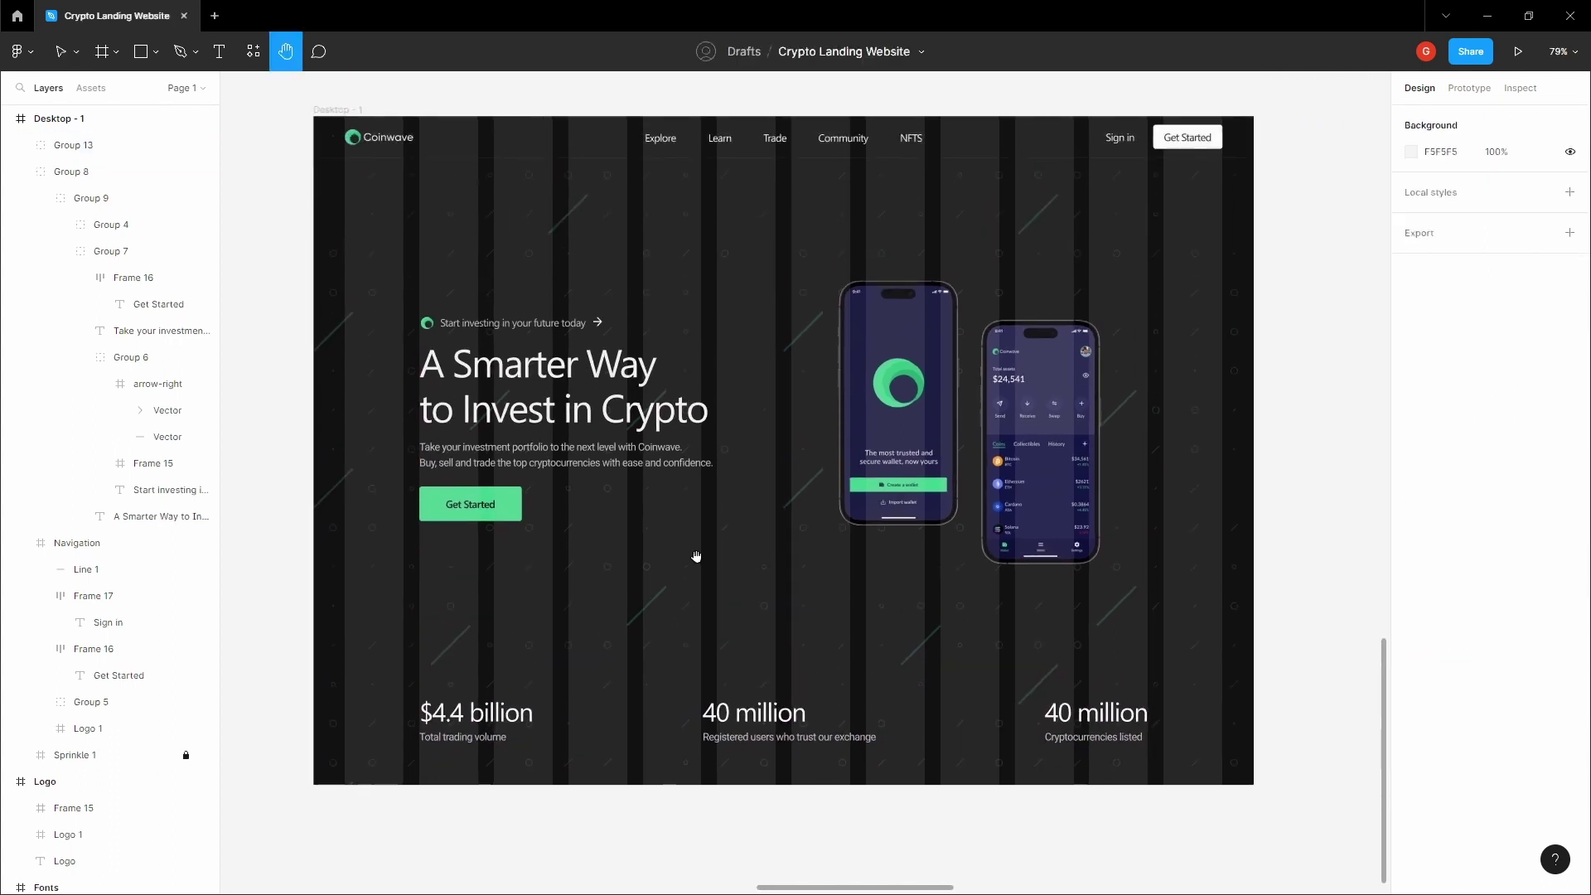
{"action": "scroll", "coordinate": [696, 557], "scroll_direction": "down", "scroll_amount": 1}
{"action": "key", "text": "v"}
{"action": "left_click", "coordinate": [704, 570]}
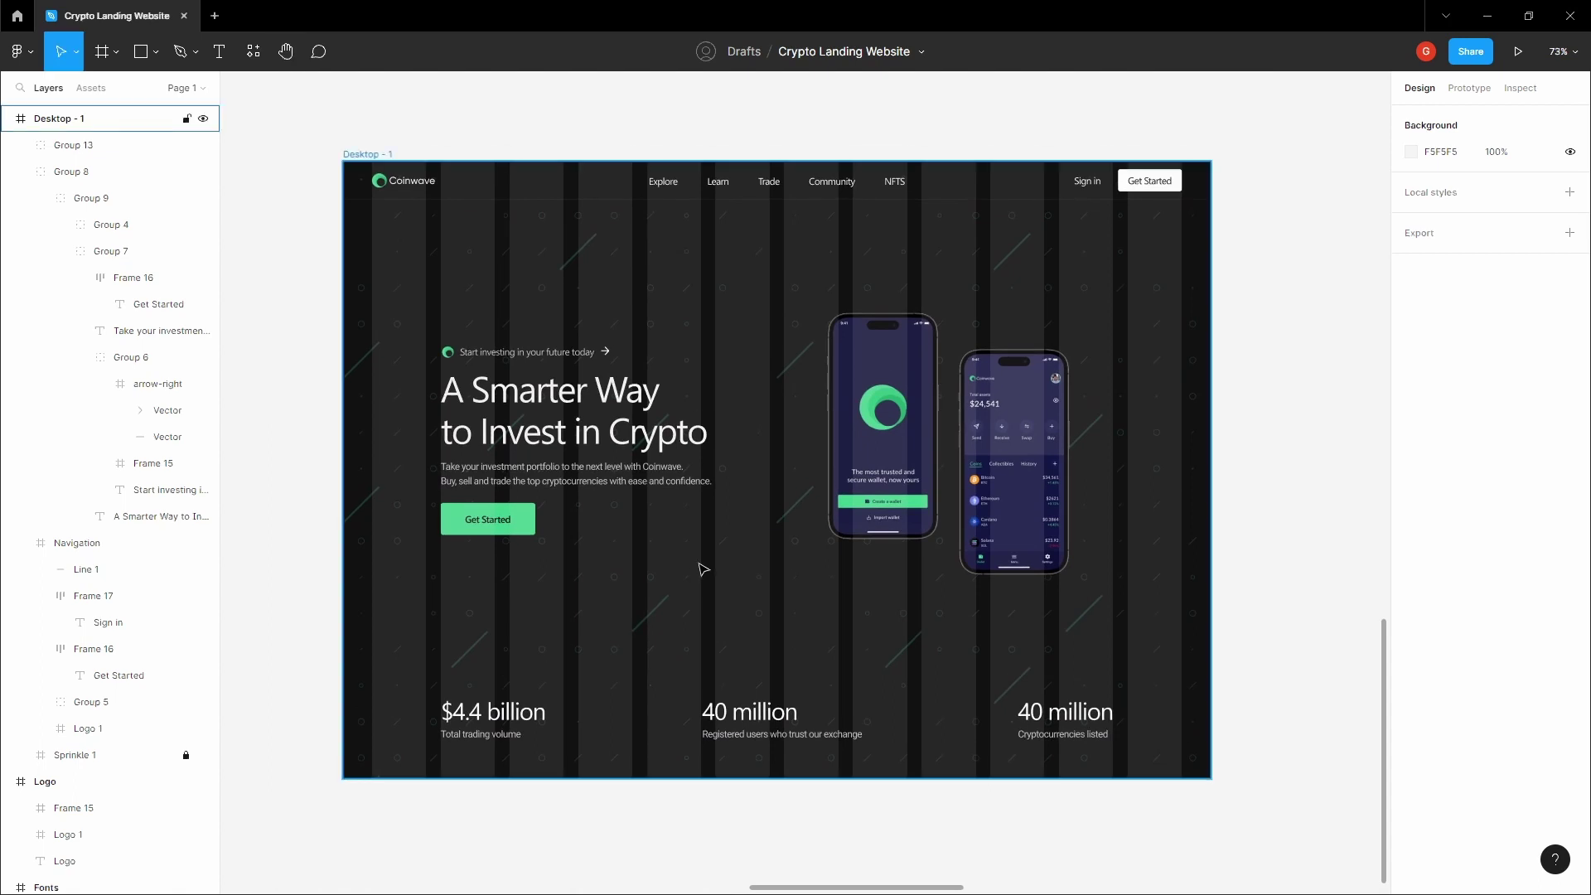
{"action": "key", "text": "shift+g"}
{"action": "key", "text": "h"}
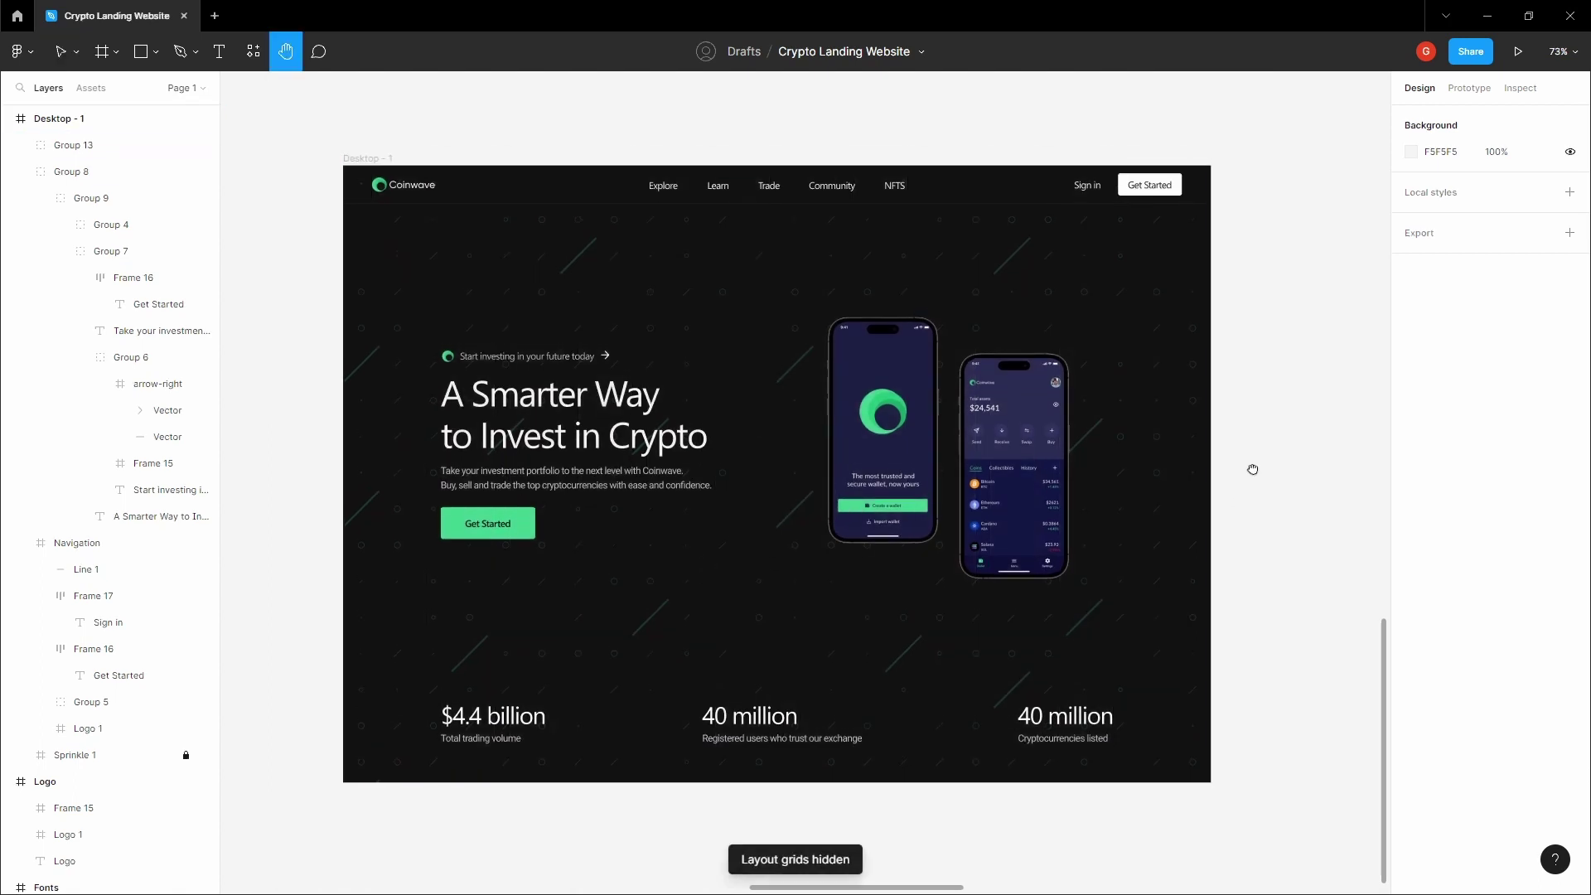
{"action": "left_click_drag", "start_coordinate": [1209, 452], "coordinate": [1226, 444]}
{"action": "key", "text": "v"}
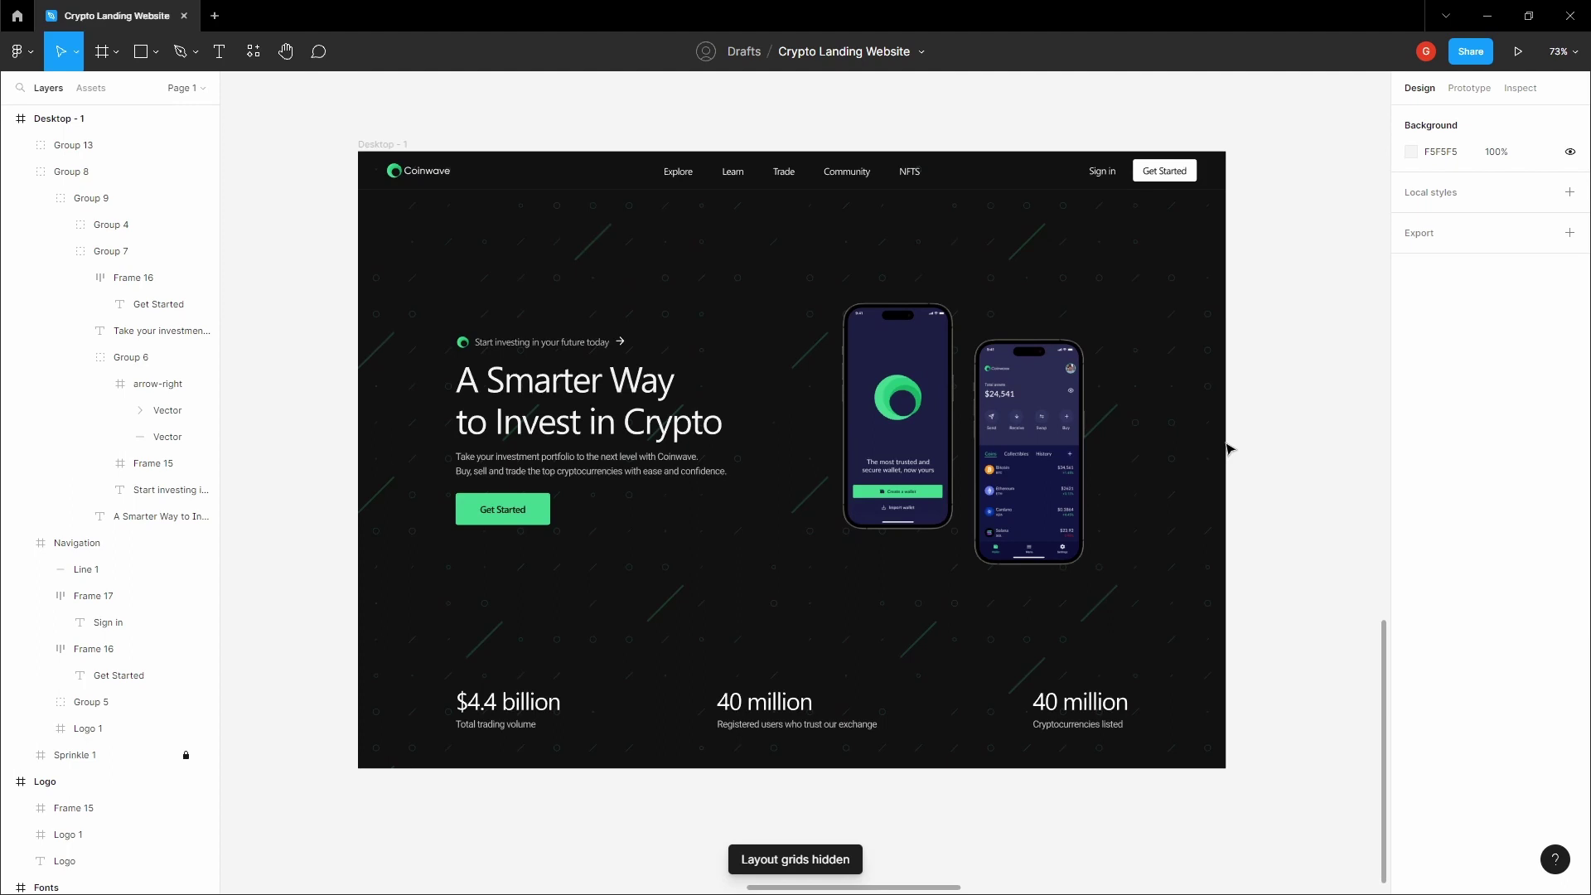